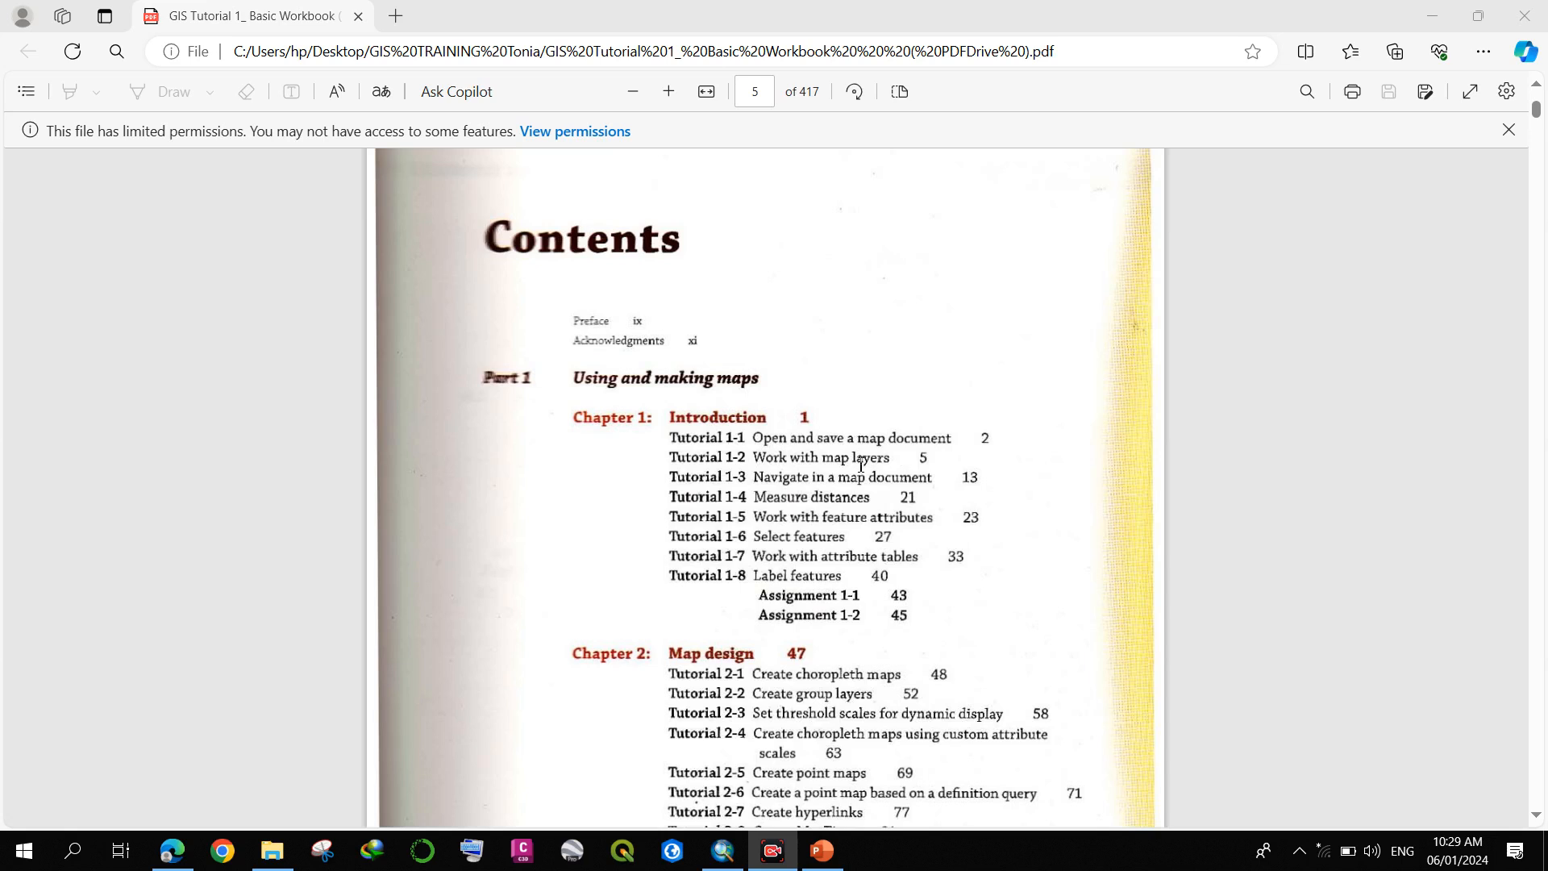
- Switch to ArcMap and open the coordinate system settings of the Layers data frame
left_click(738, 853)
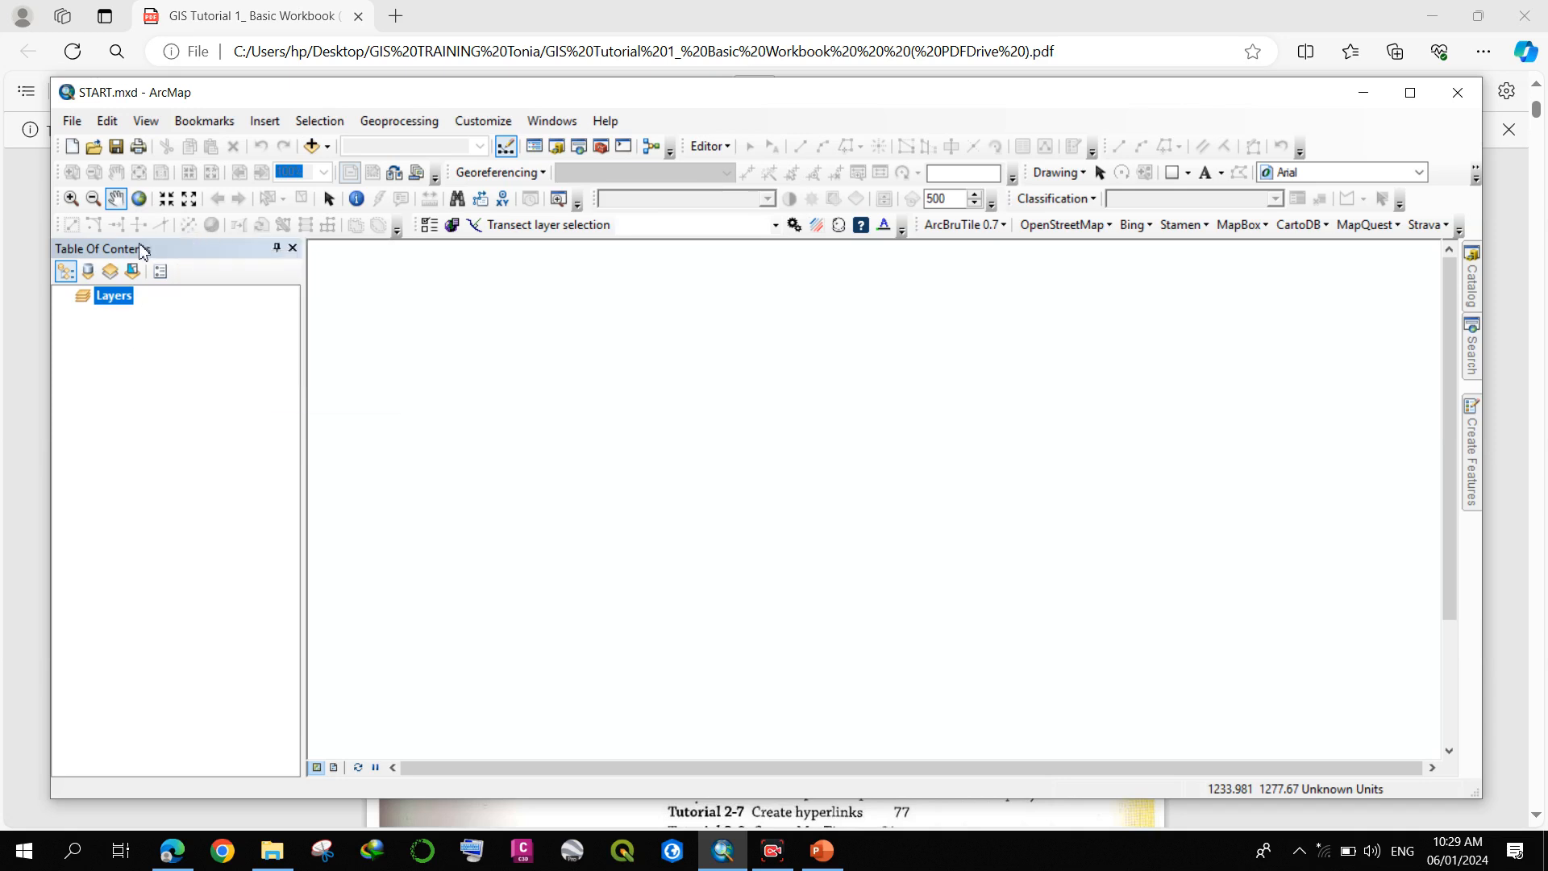
right_click(120, 298)
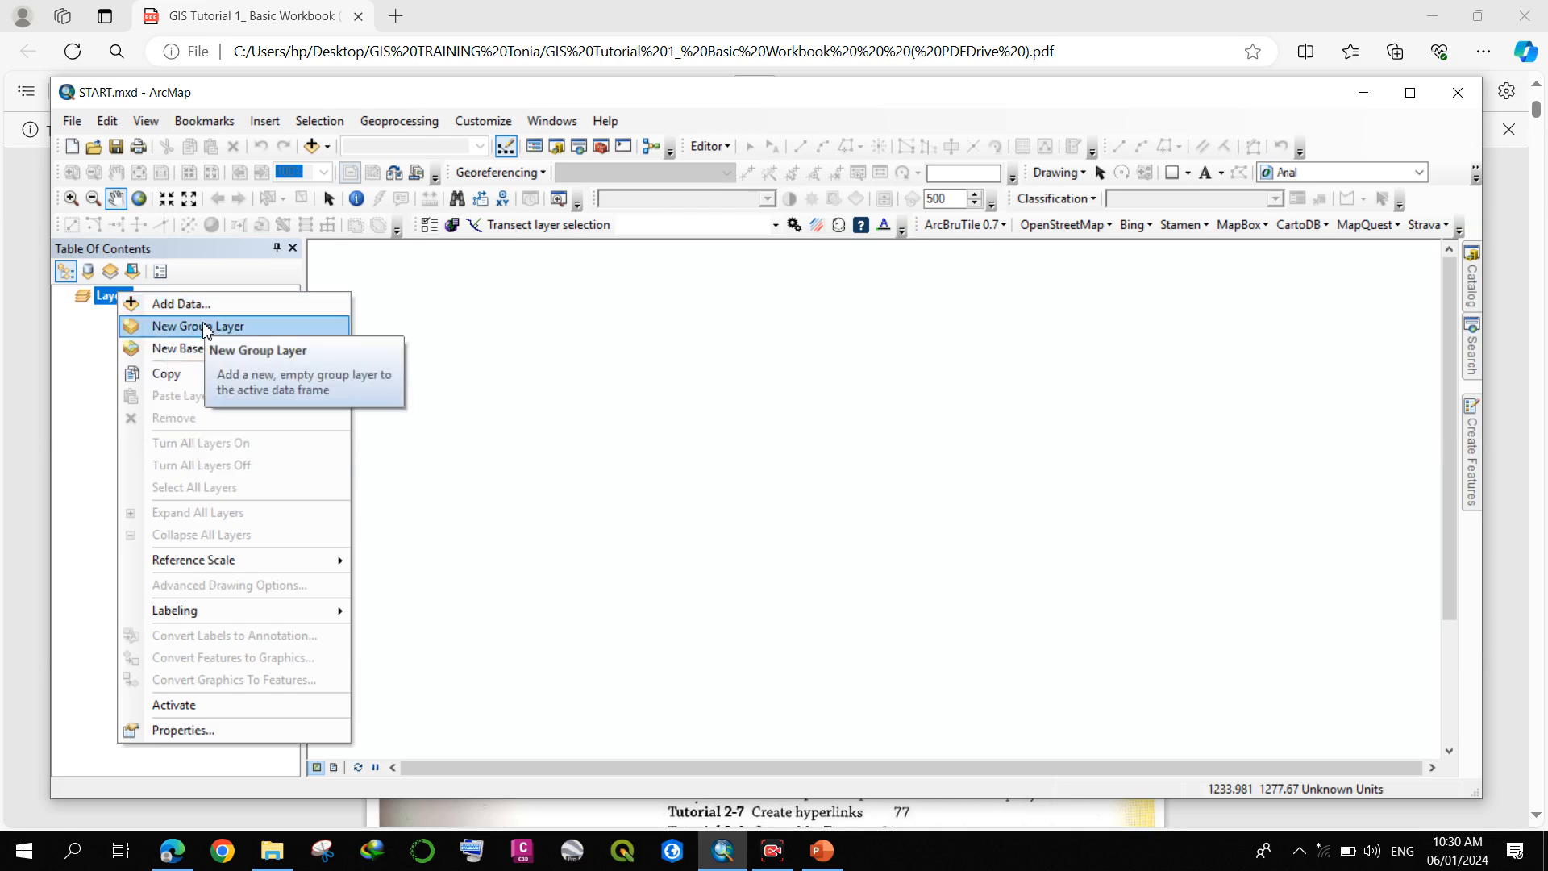
left_click(242, 729)
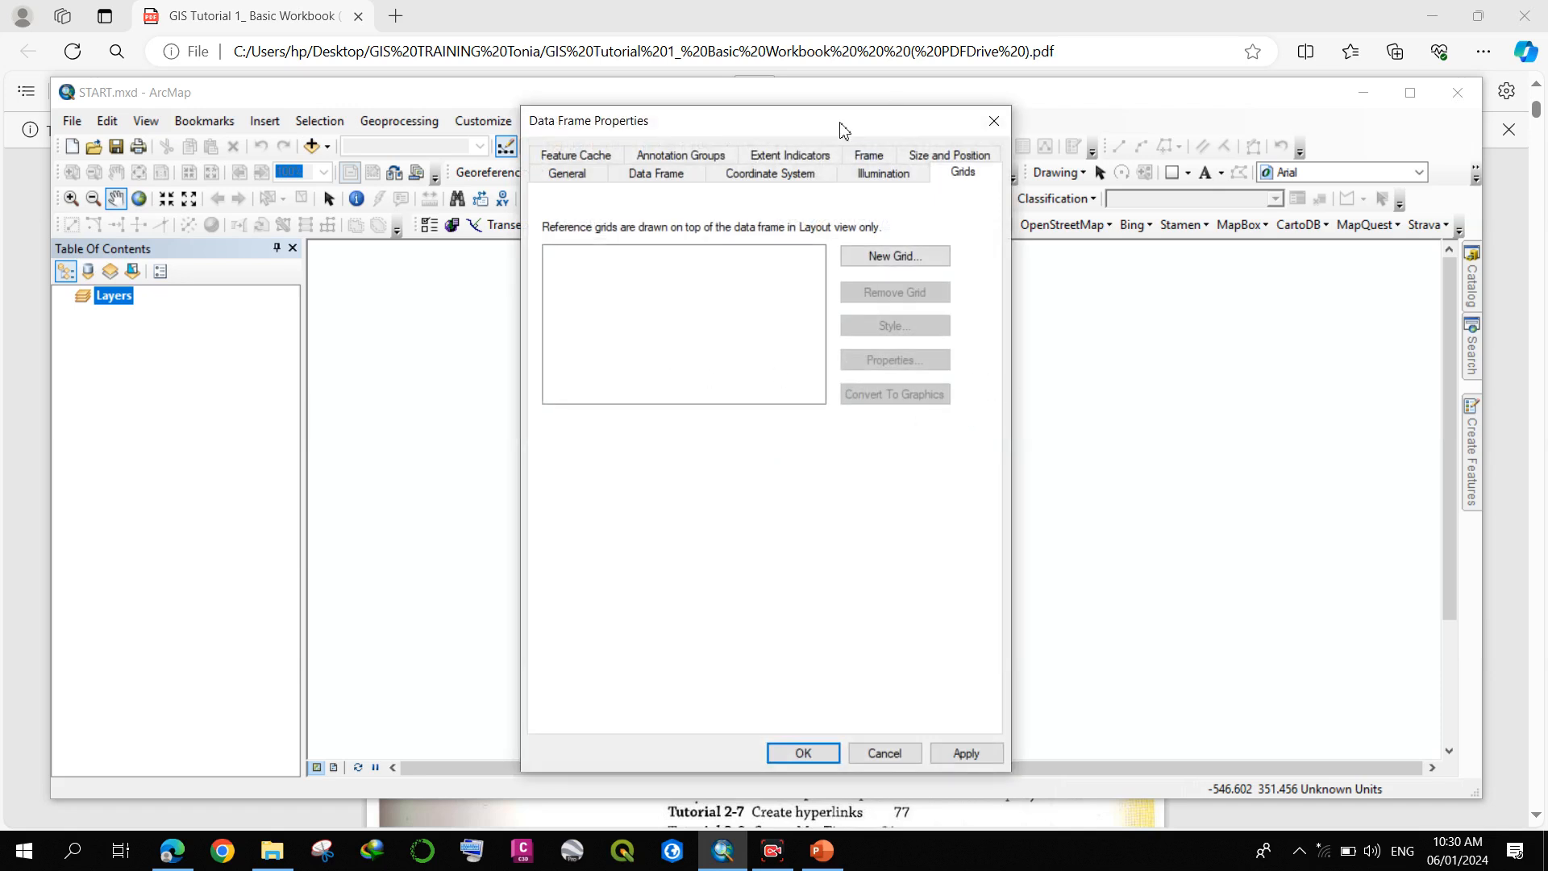
left_click(773, 179)
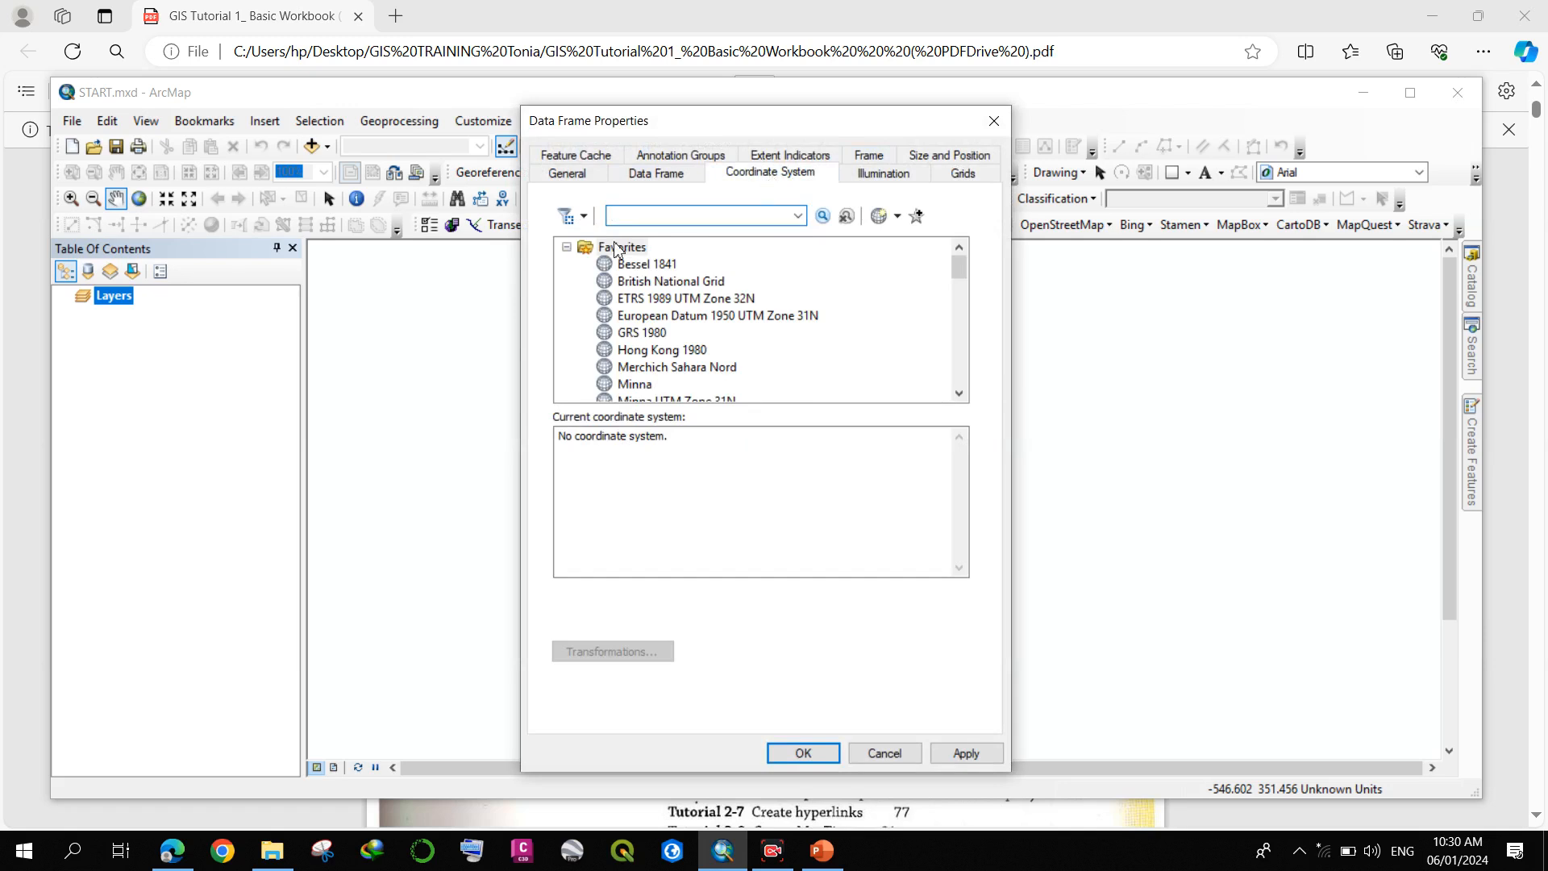
- Choose WGS 1984 from the World group of the geographic coordinate systems
left_click(566, 247)
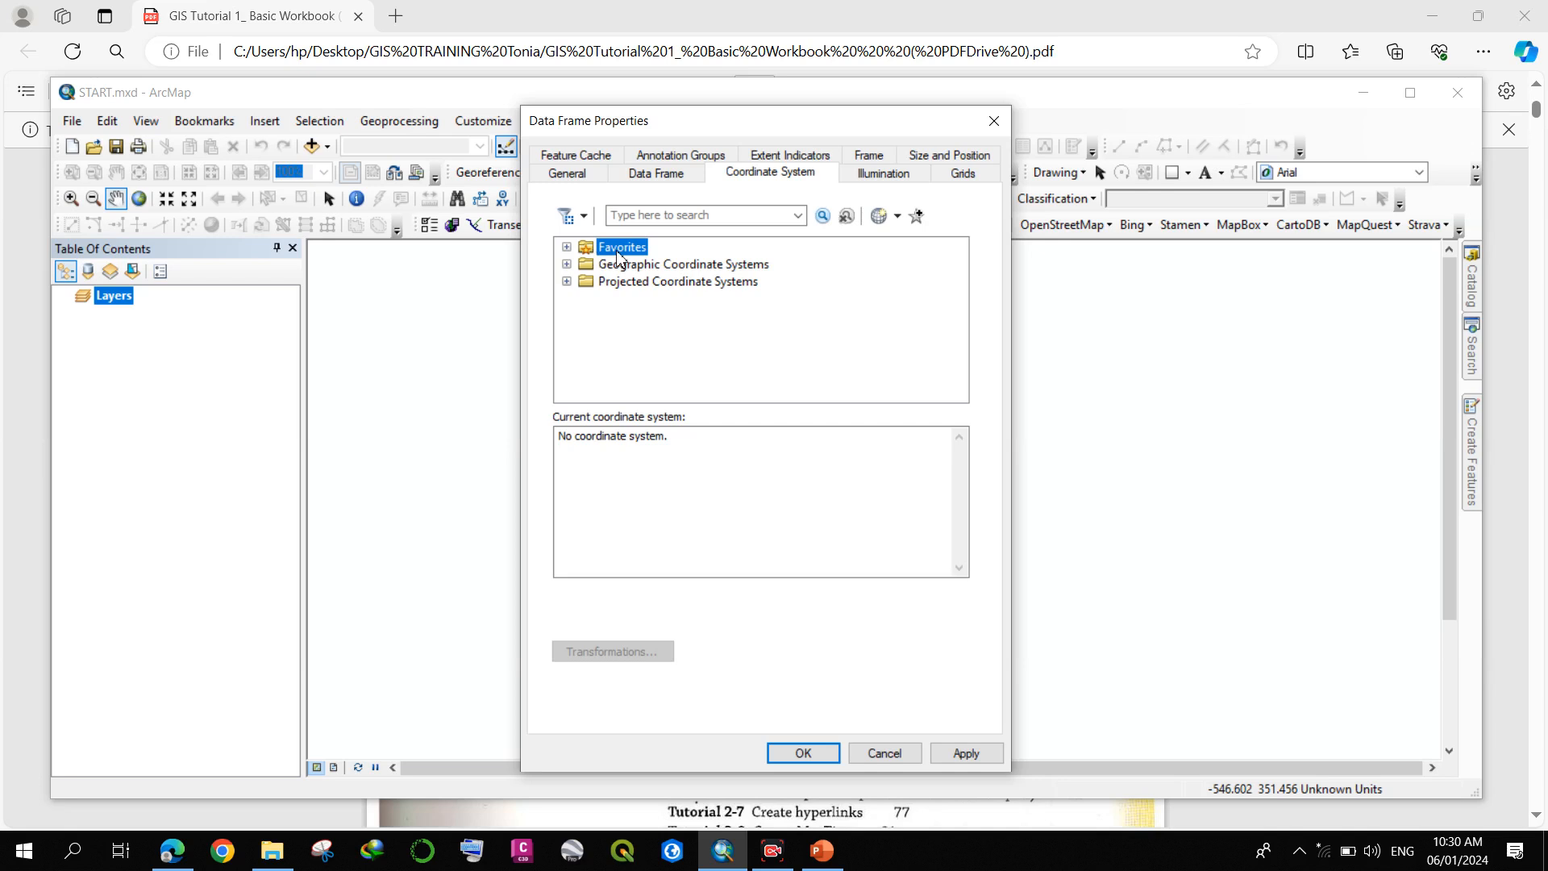
left_click(566, 265)
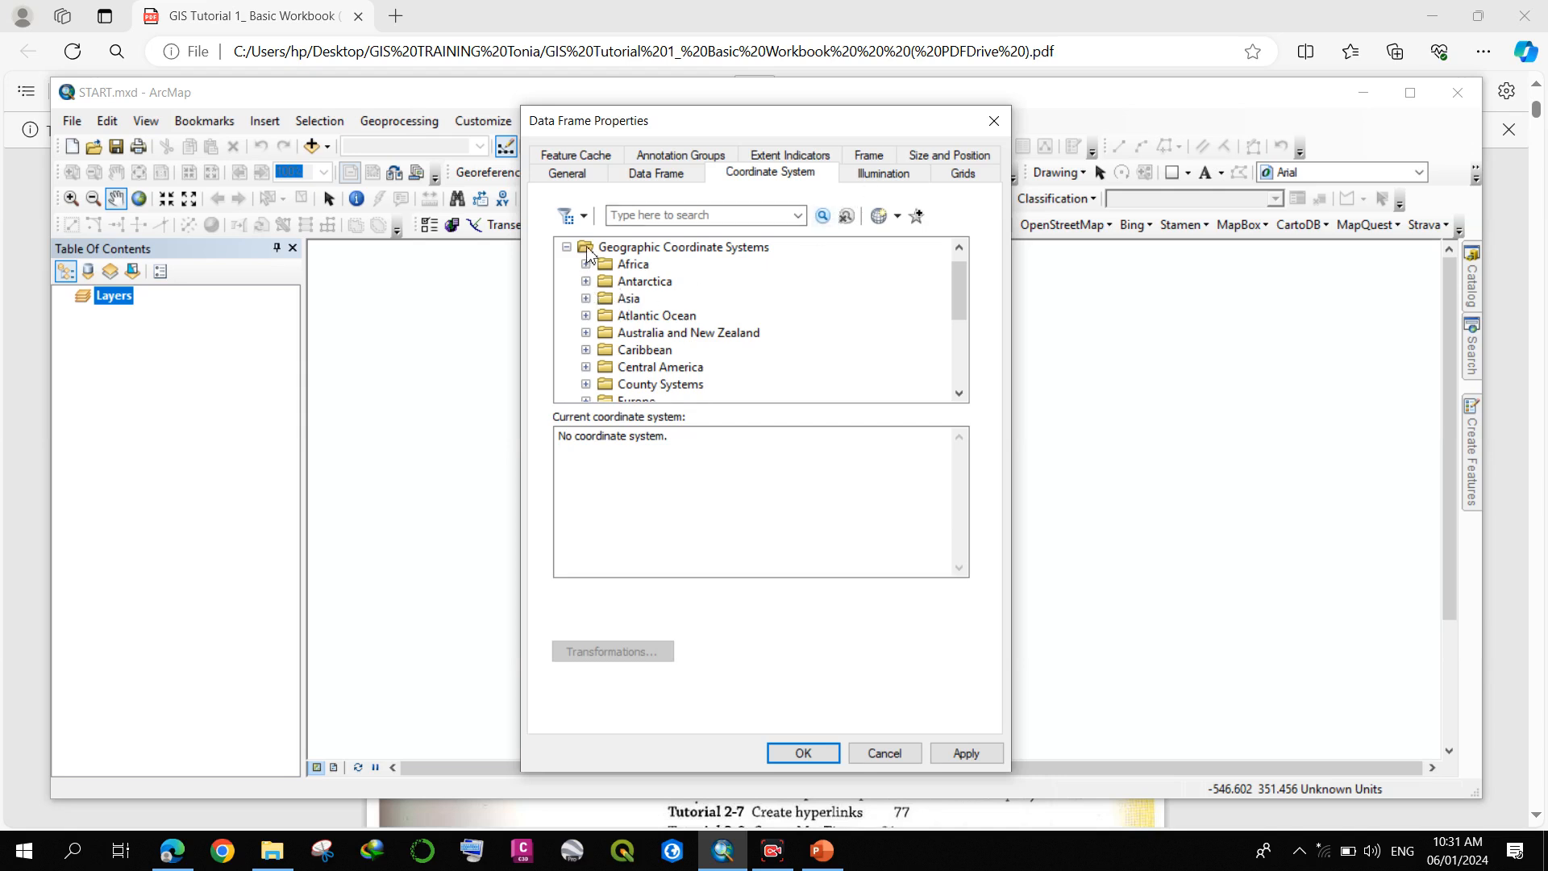
scroll(592, 331, "down", 3)
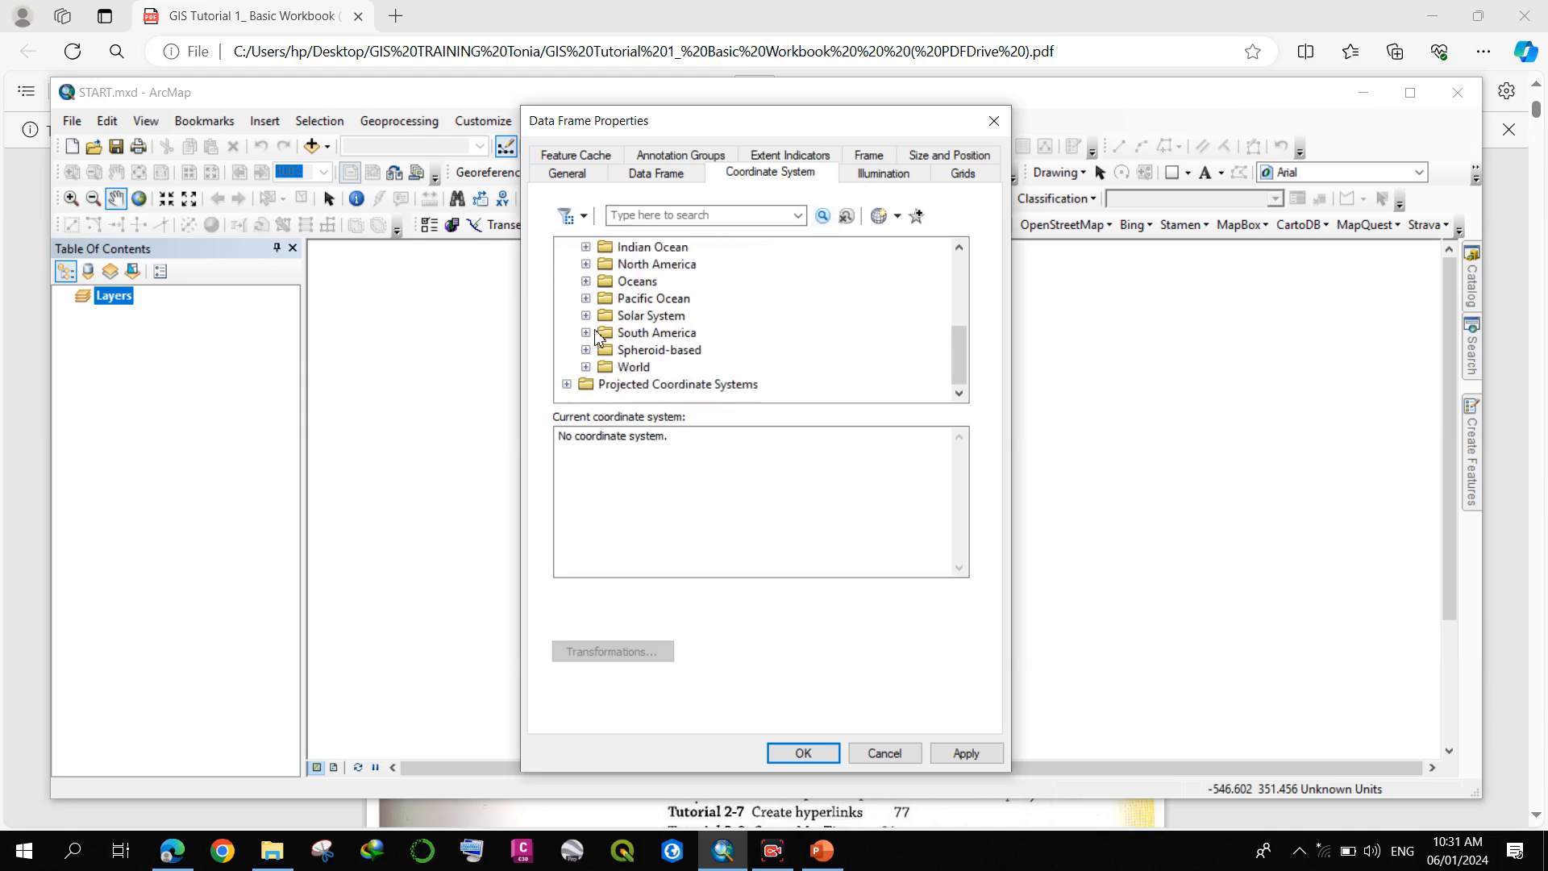
left_click(585, 367)
scroll(642, 324, "down", 6)
left_click(676, 298)
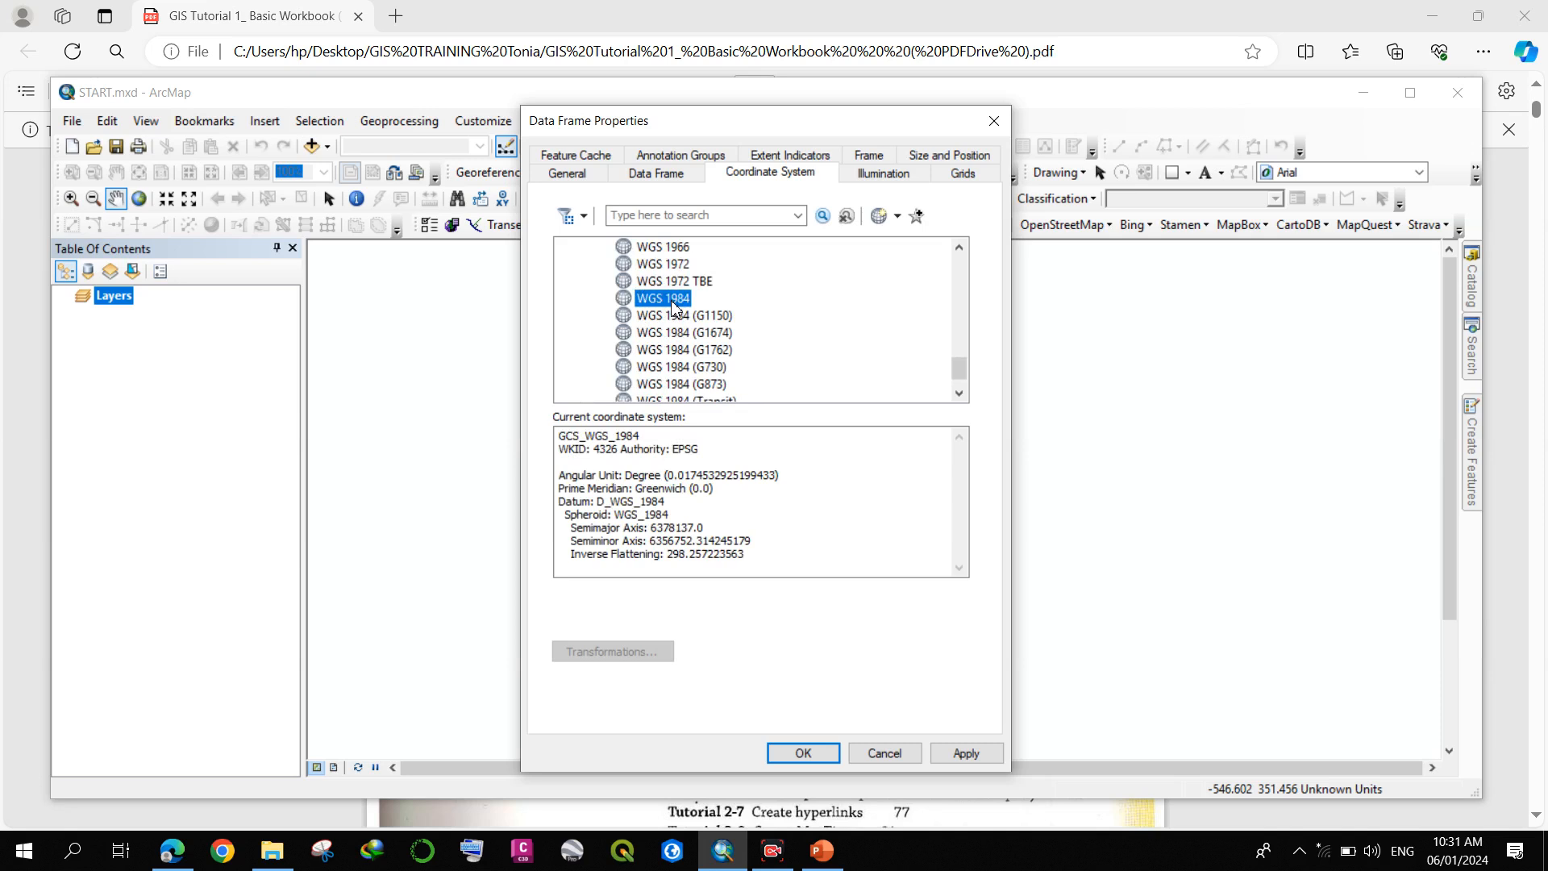
- Pick WGS 1984 from the Favorites and apply it as the data frame's coordinate system
right_click(674, 303)
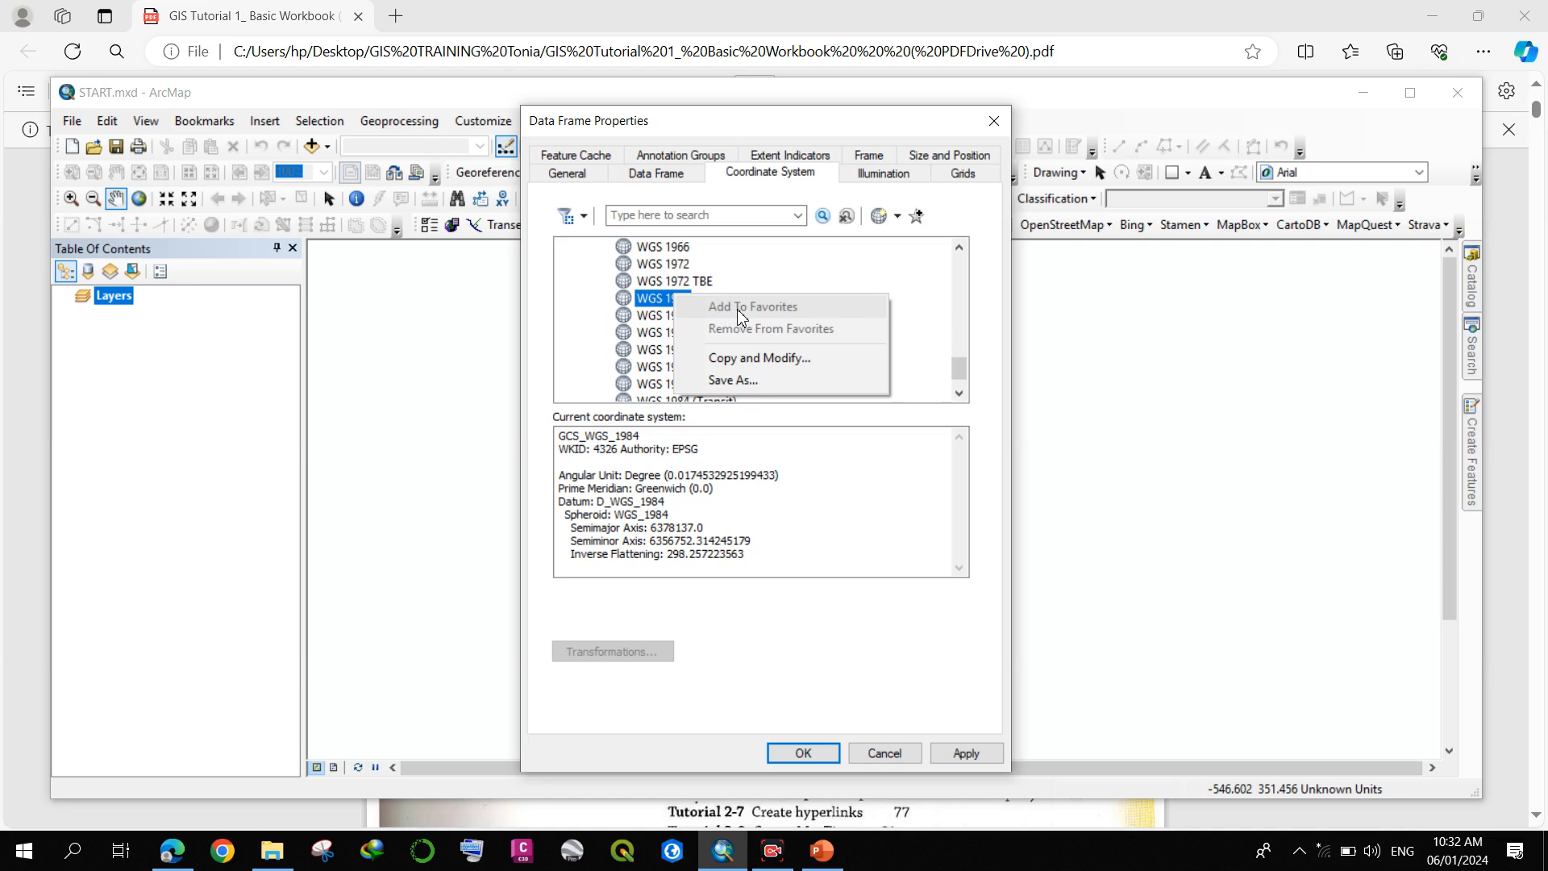
left_click(645, 299)
scroll(641, 338, "up", 10)
scroll(624, 362, "down", 5)
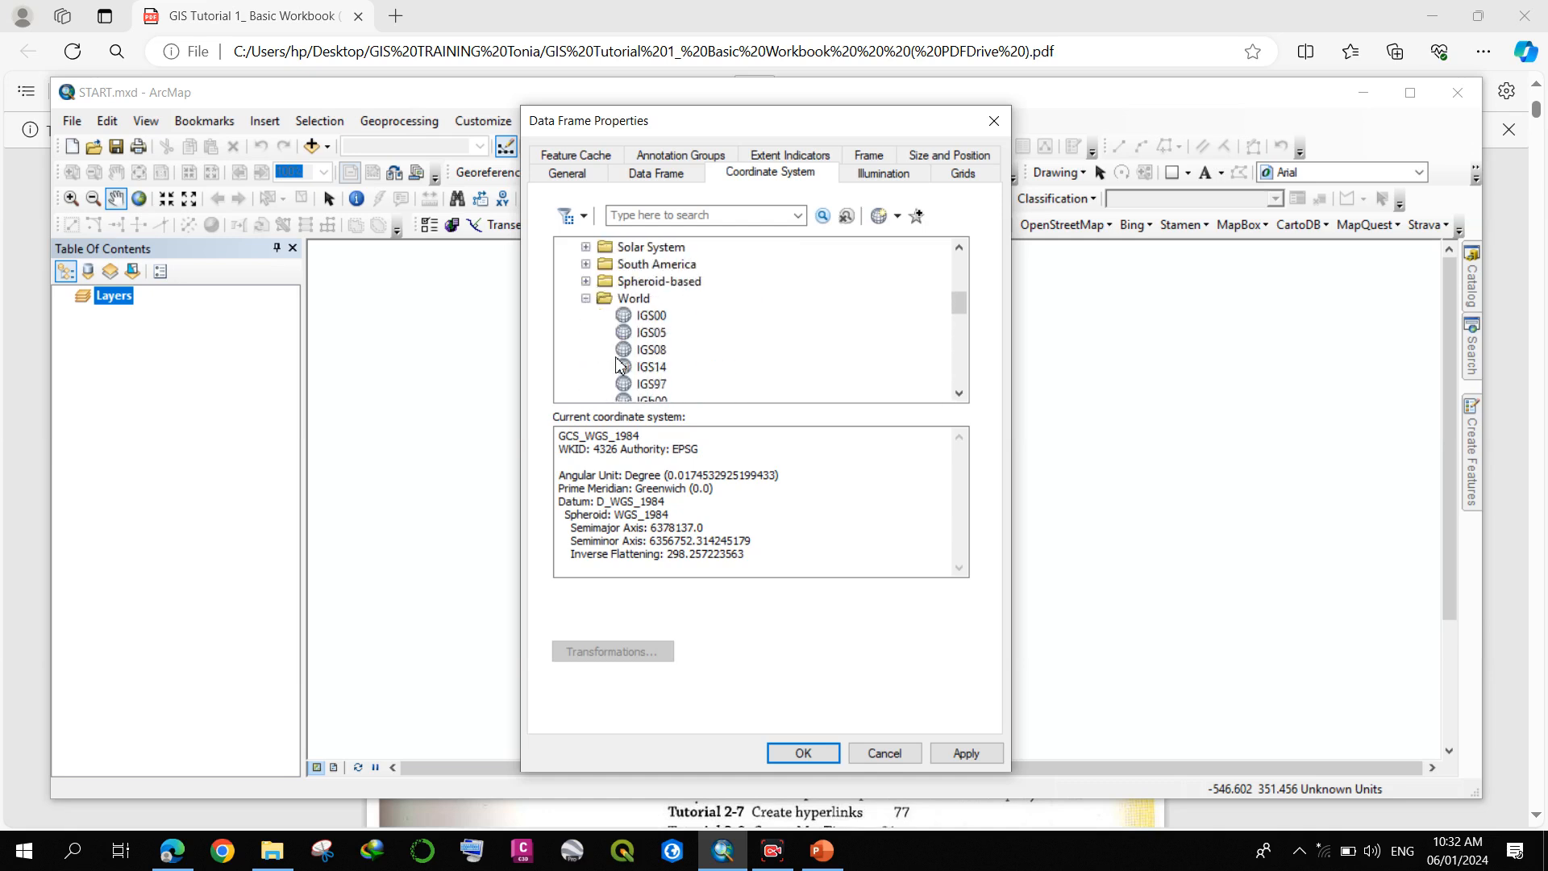
left_click(586, 297)
scroll(586, 311, "up", 4)
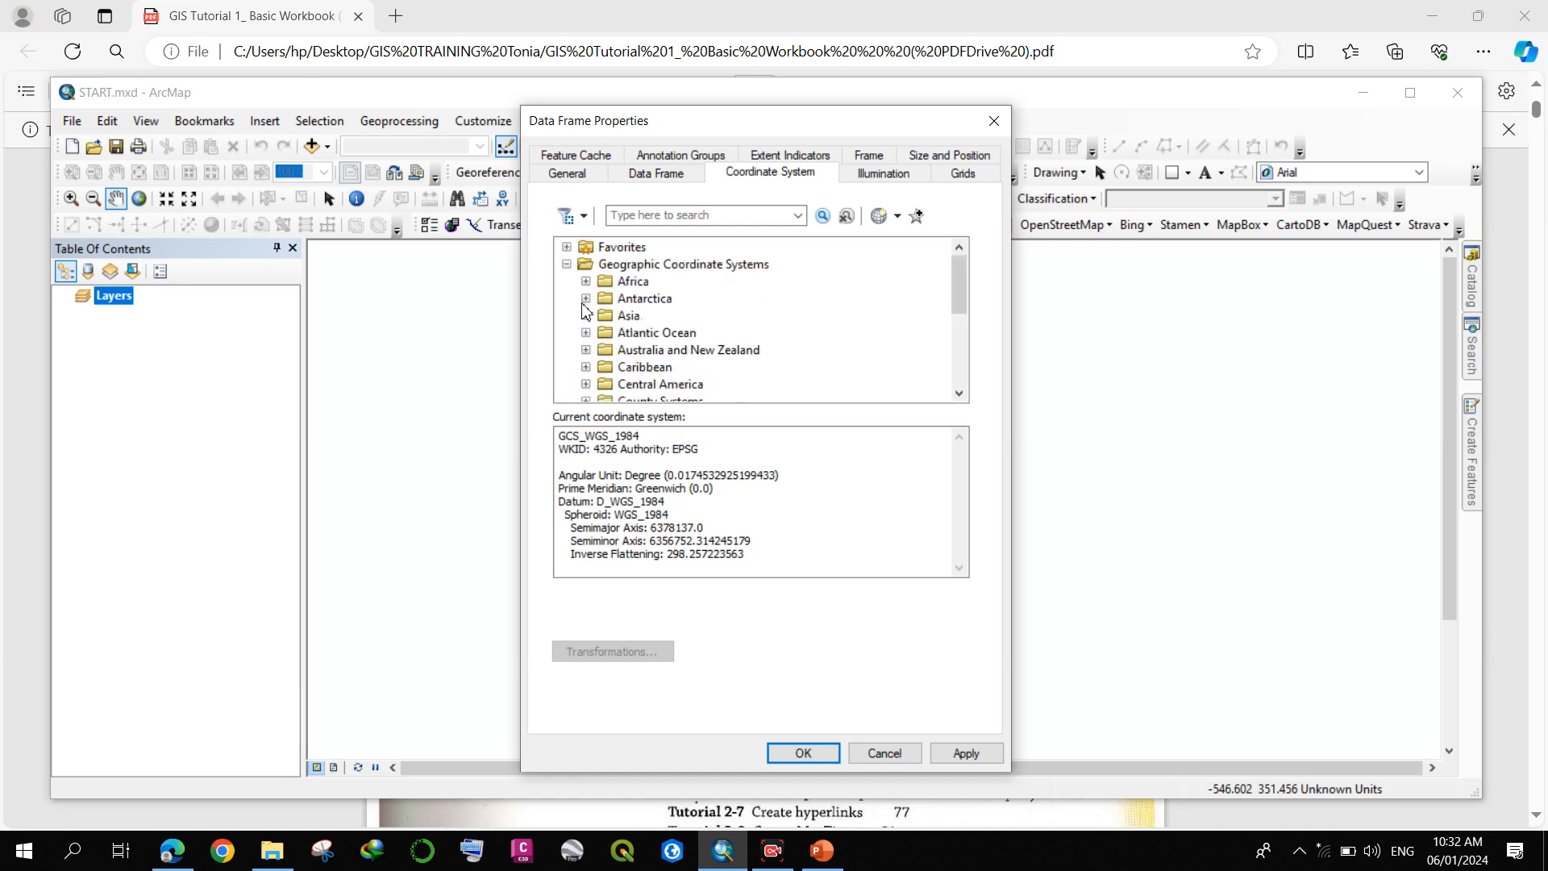
left_click(567, 264)
left_click(567, 247)
scroll(629, 323, "down", 8)
left_click(641, 367)
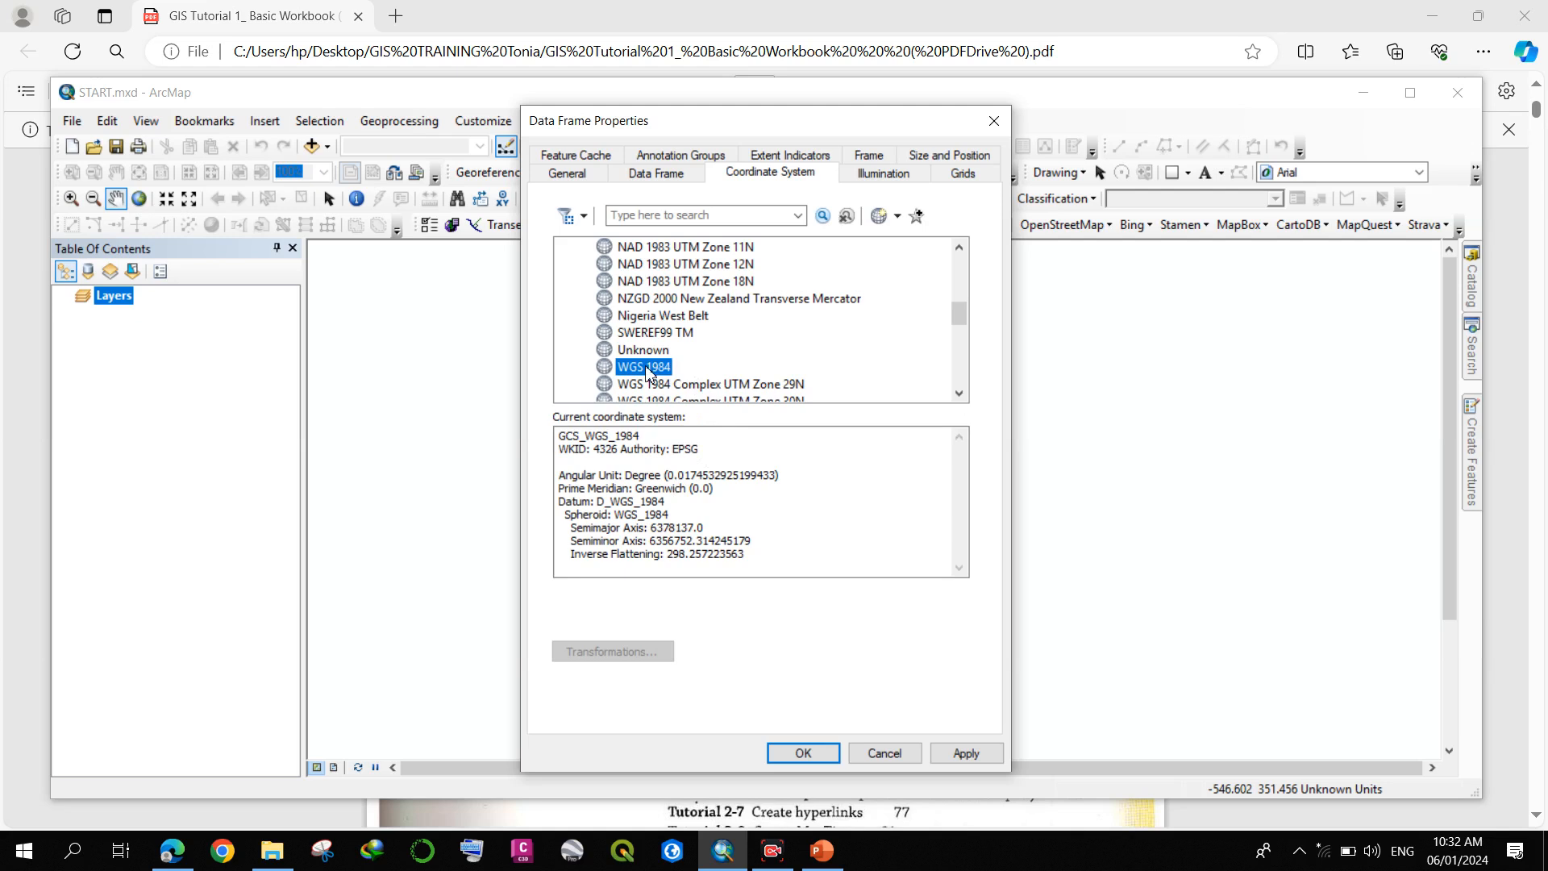
left_click(836, 758)
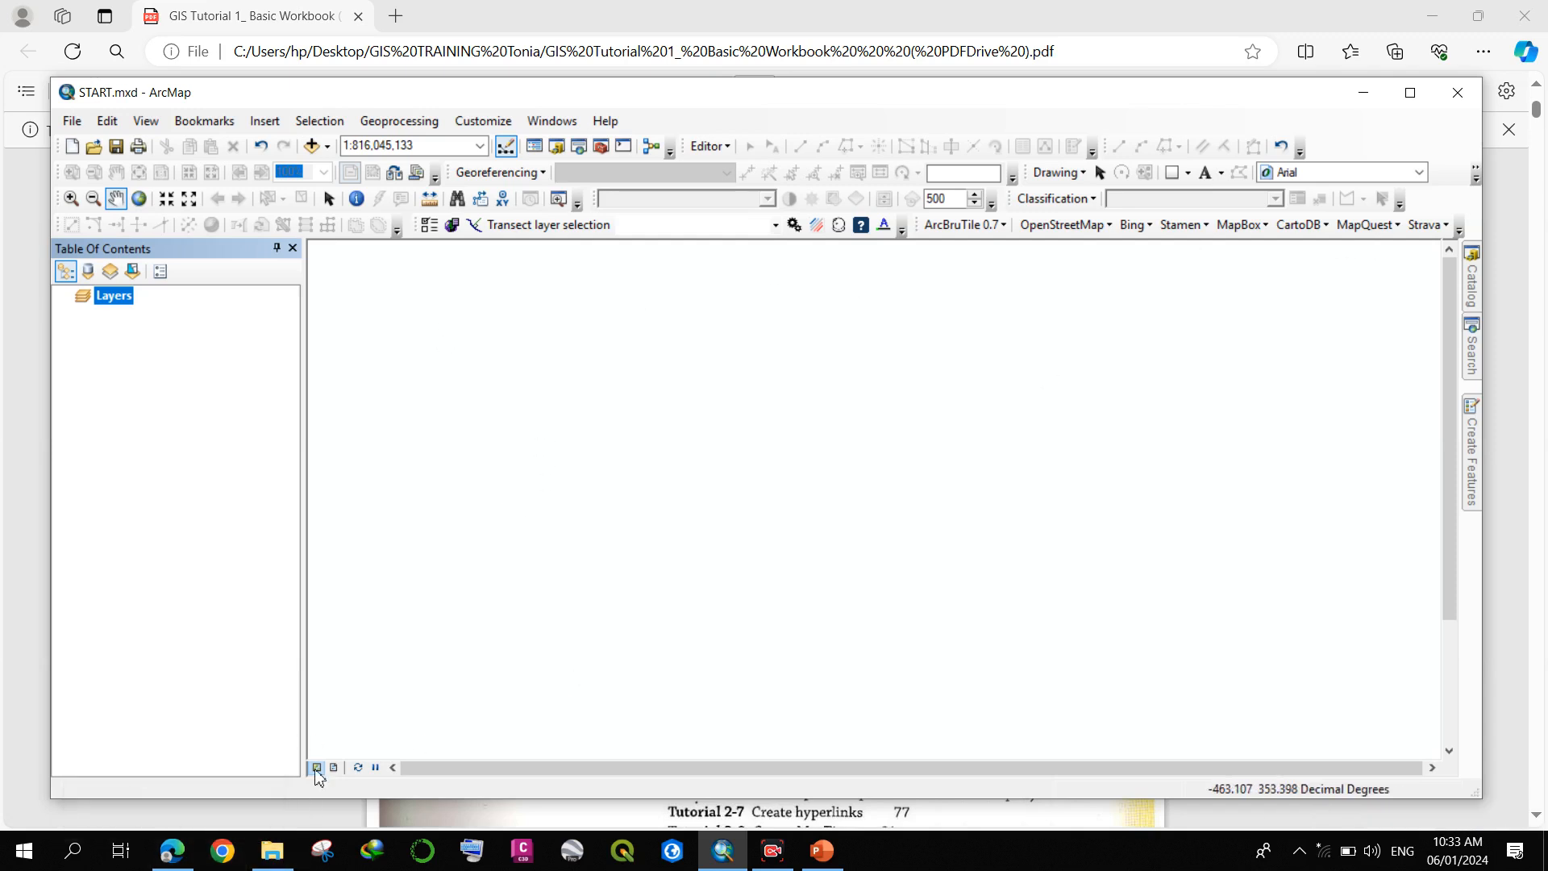
- Switch to the workbook PDF in Edge and select the Tutorial 1-2 title "Work with map layers" in the contents
left_click(172, 851)
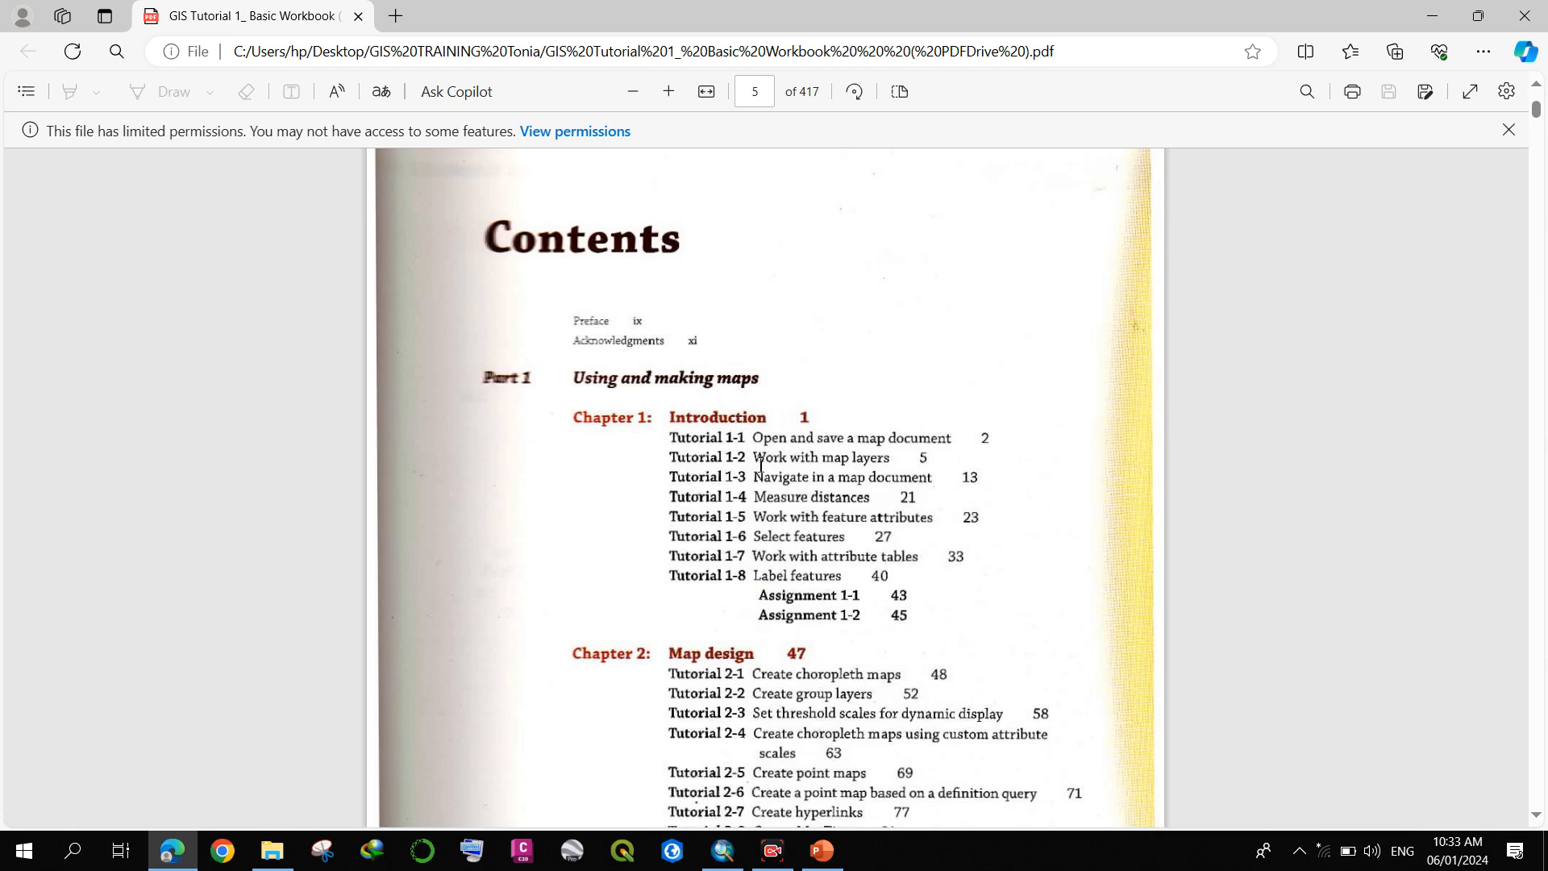
left_click_drag(754, 459, 885, 465)
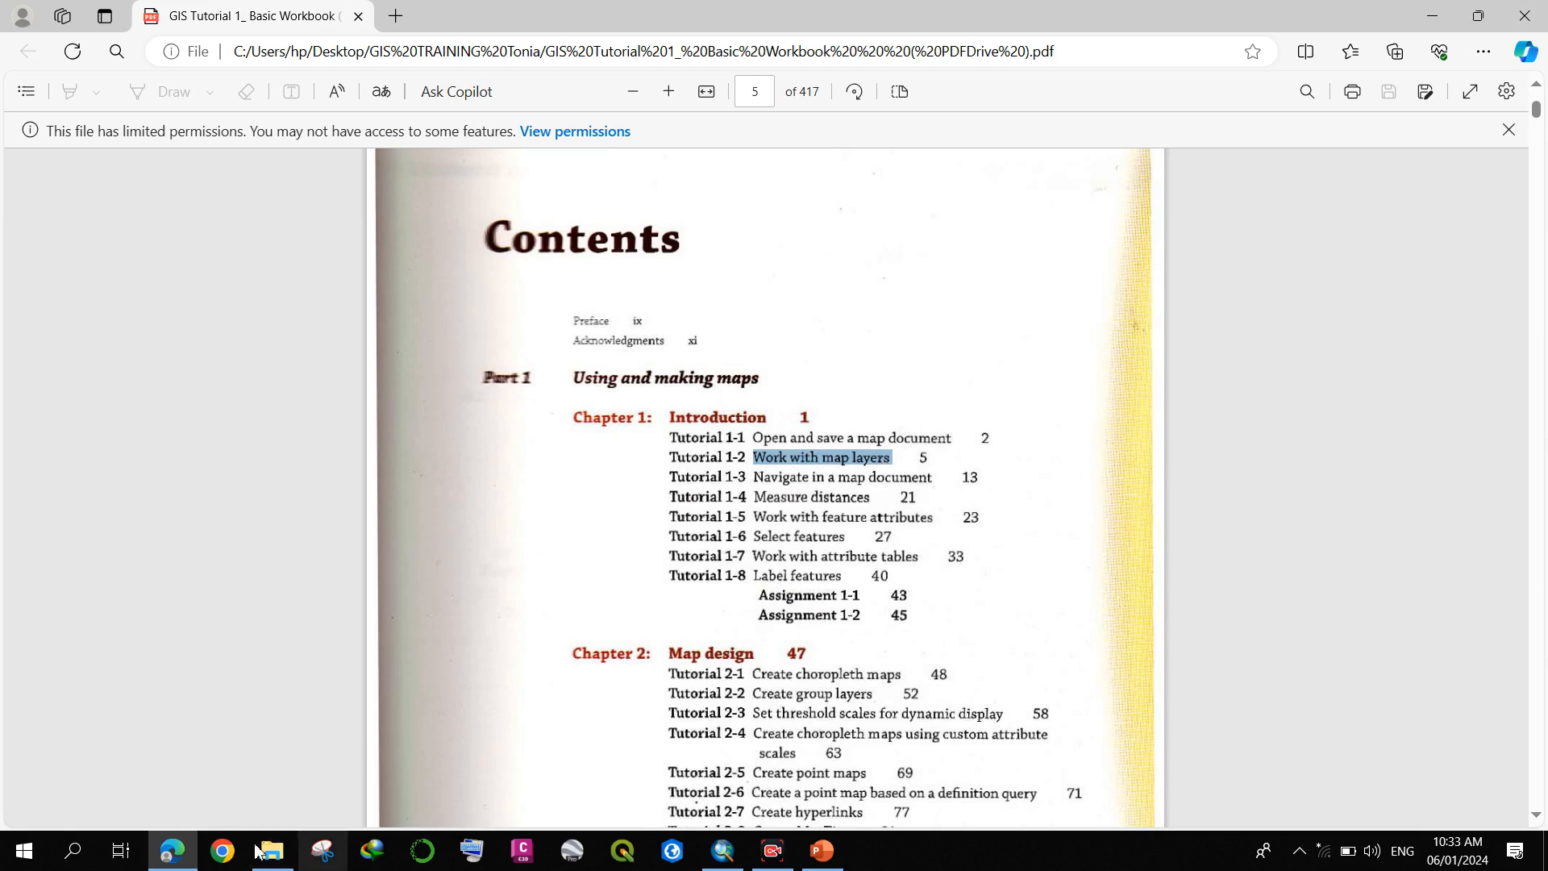
- Switch to Chrome, check the available Wi-Fi networks, and load the Geofabrik Download Server at download.geofabrik.de
left_click(226, 850)
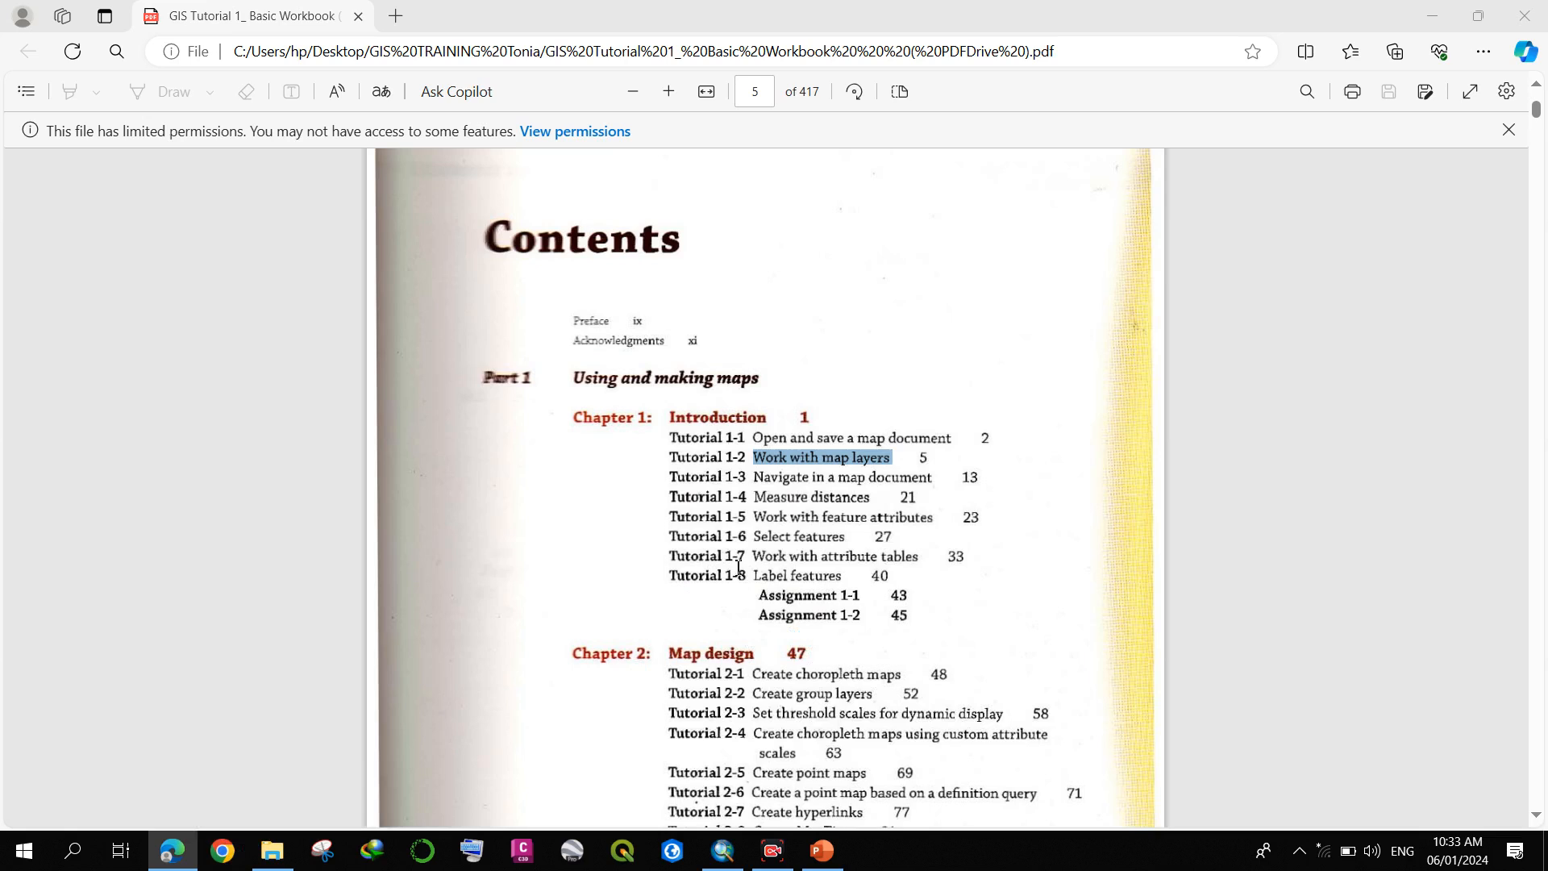
left_click(1324, 852)
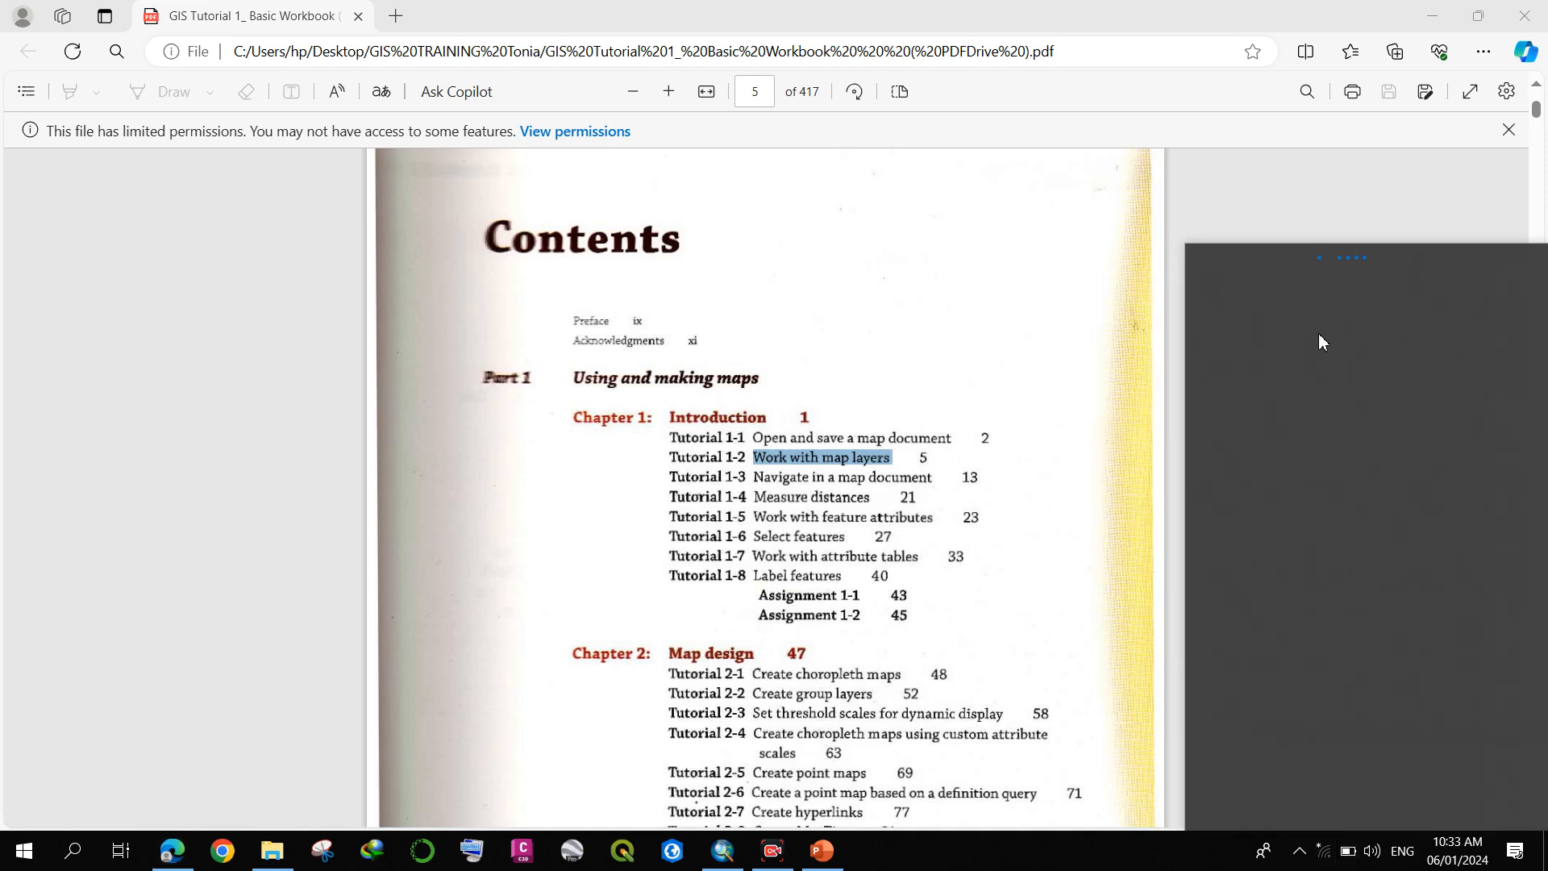
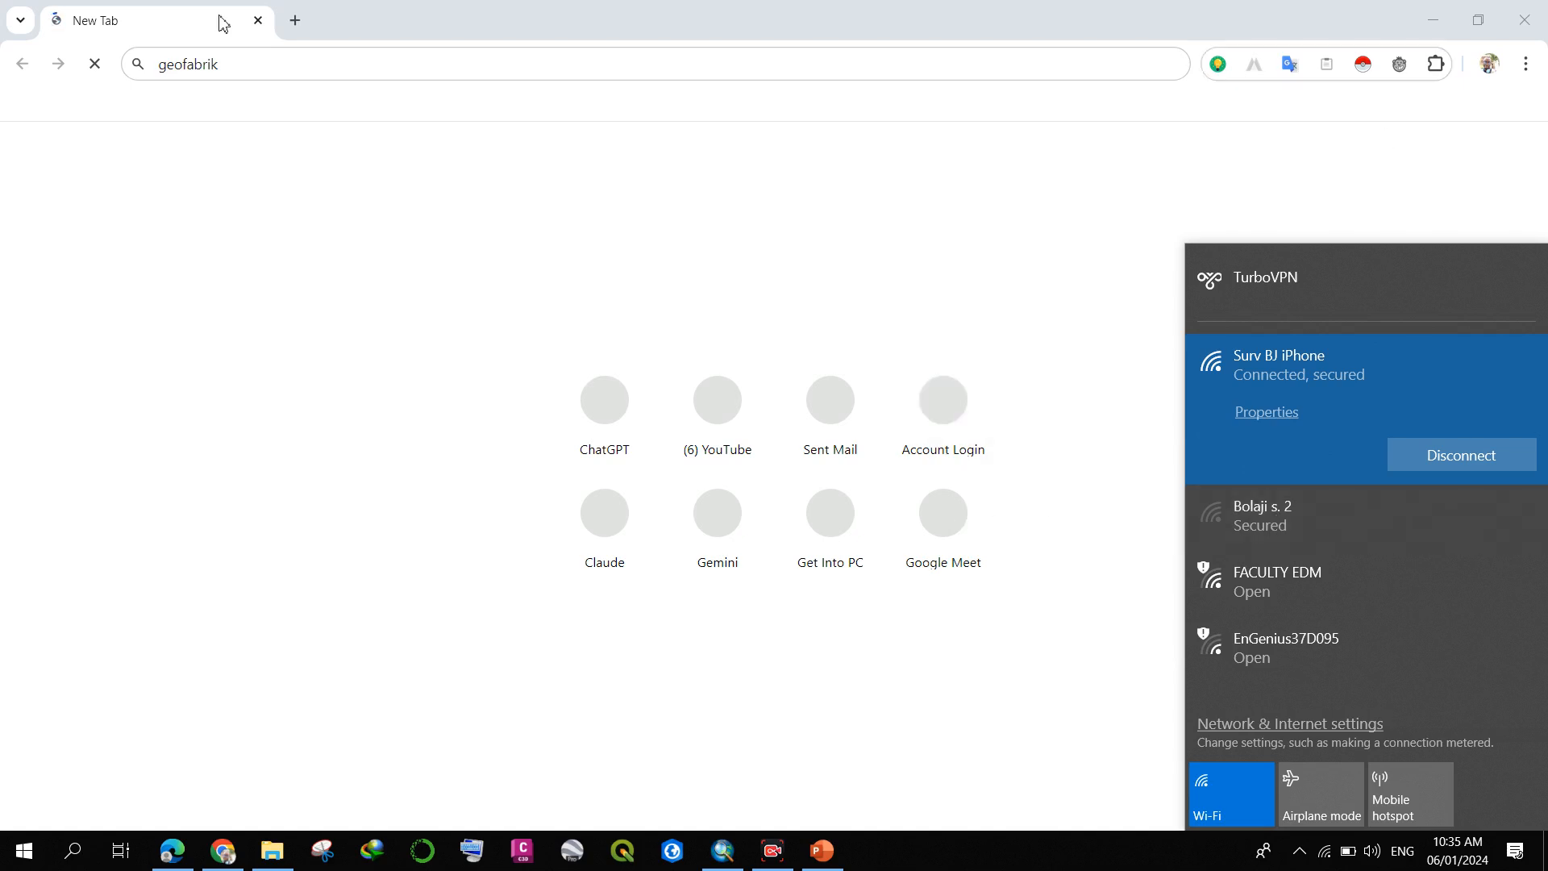
left_click(336, 67)
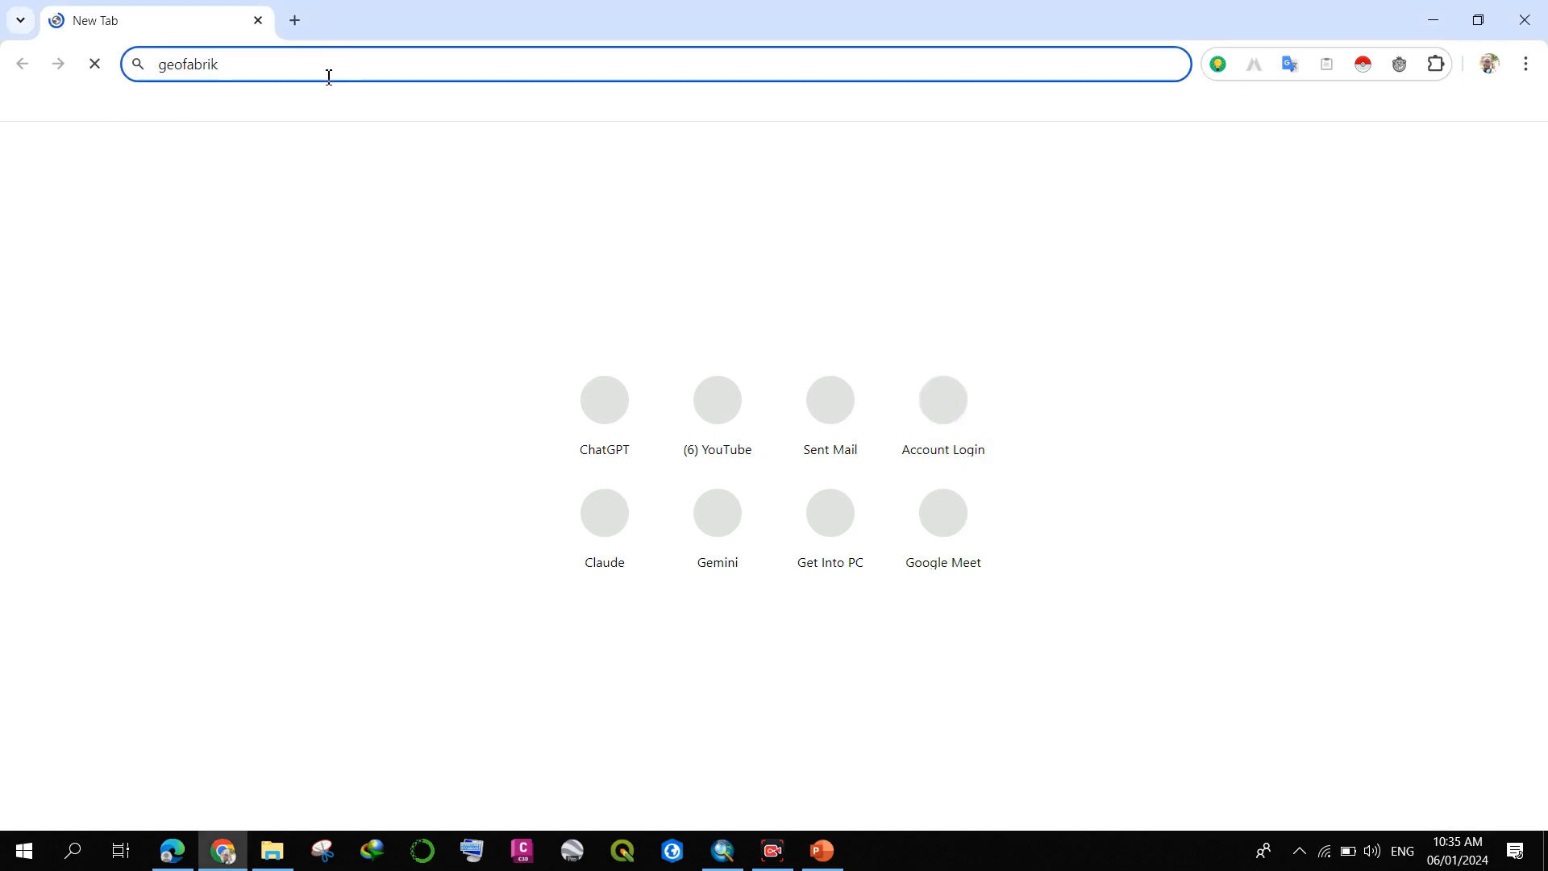
key("BackSpace")
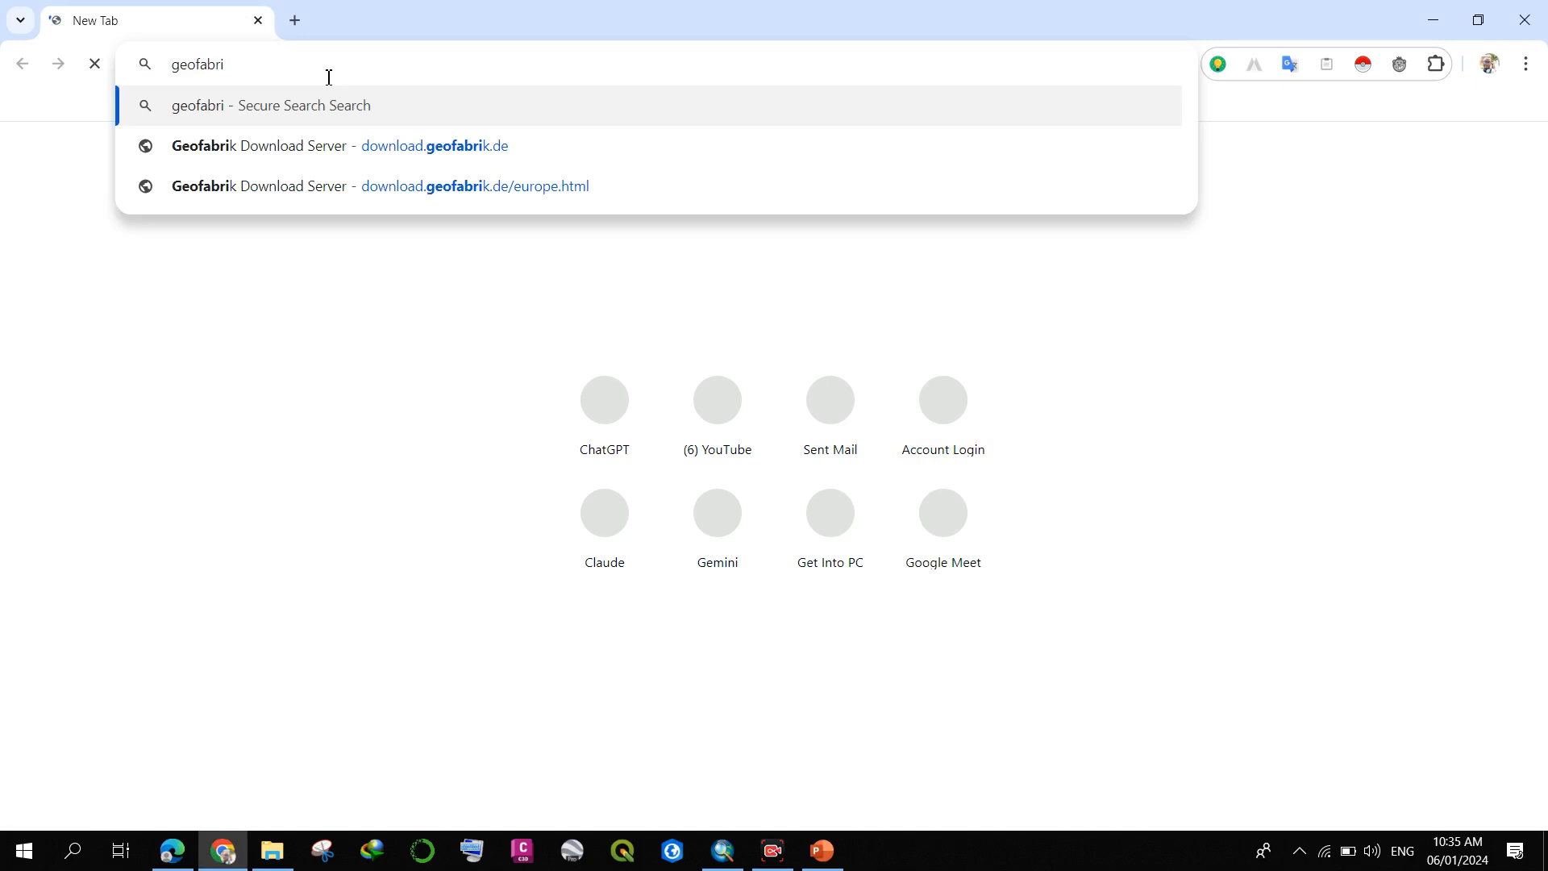
left_click(301, 146)
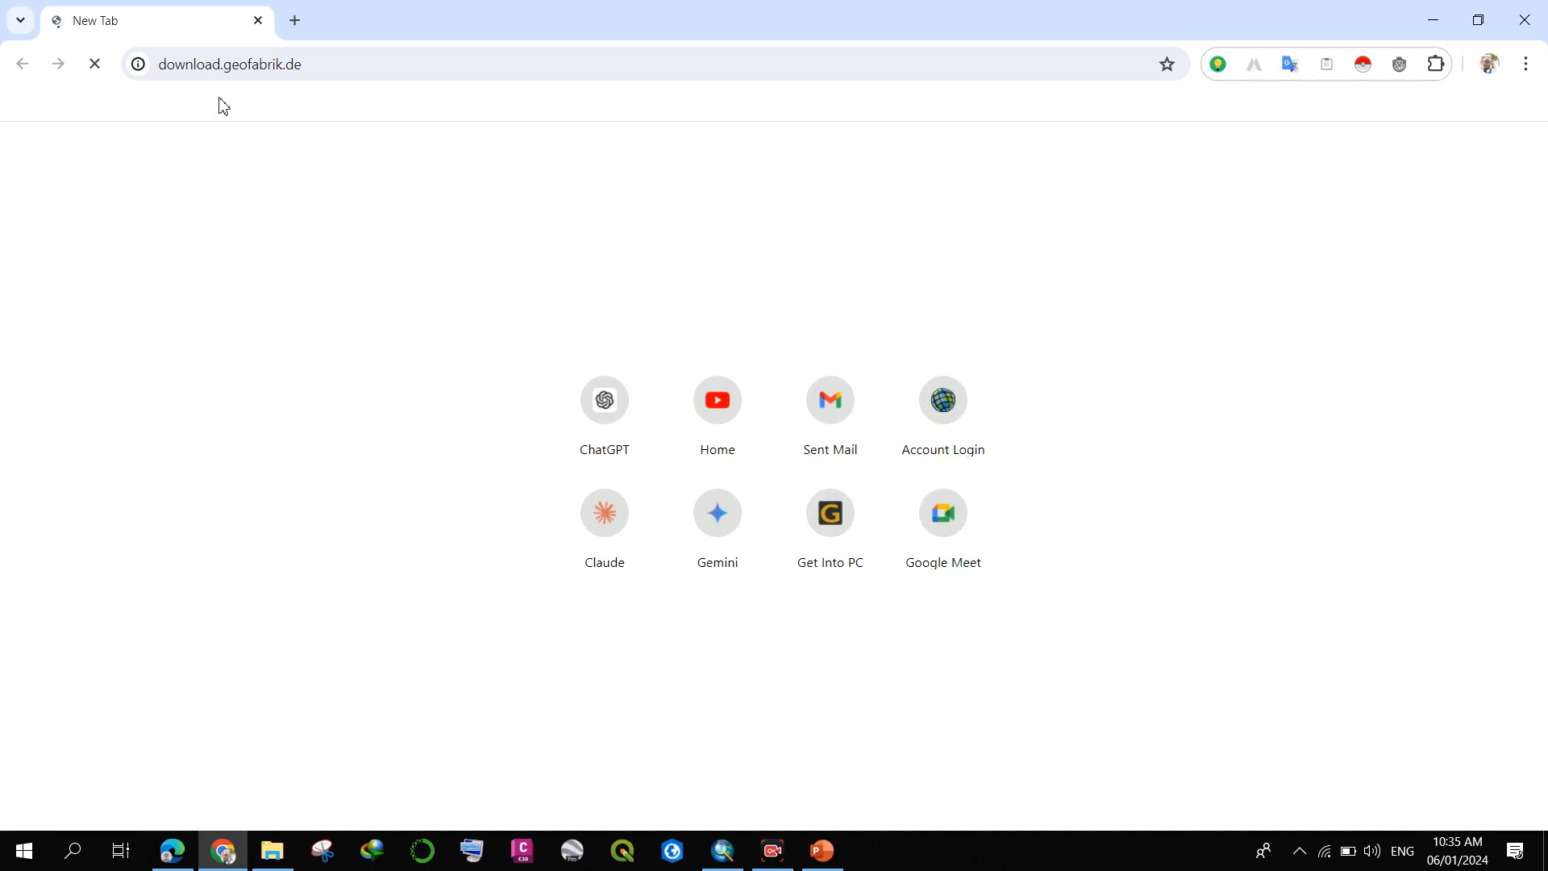
- Search for geofabrik in a new browser tab and close the earlier tab
left_click(293, 21)
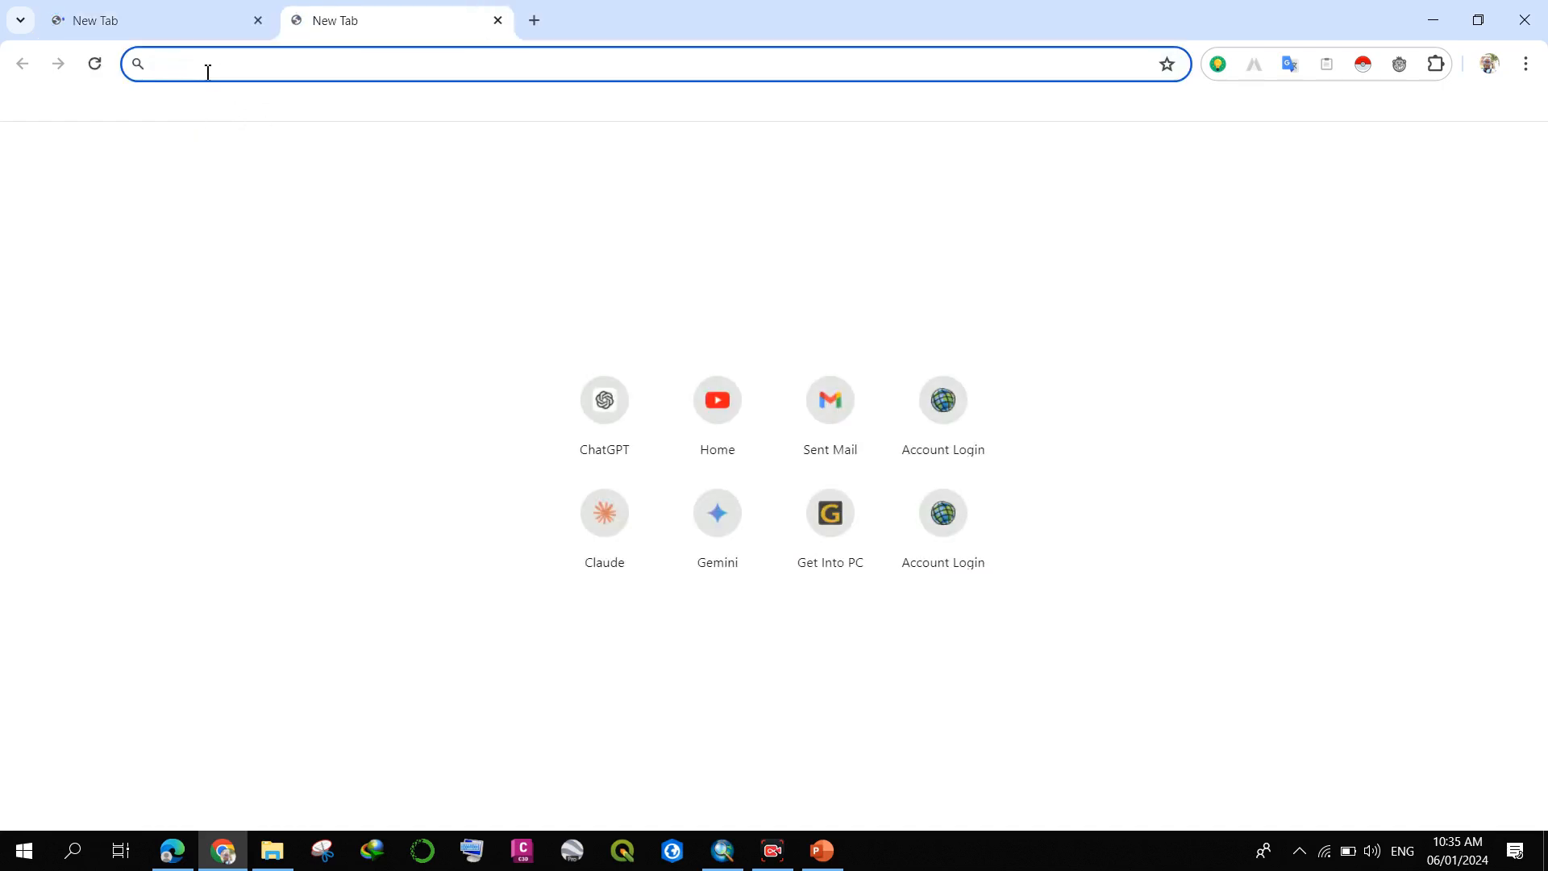
type("geofabrik")
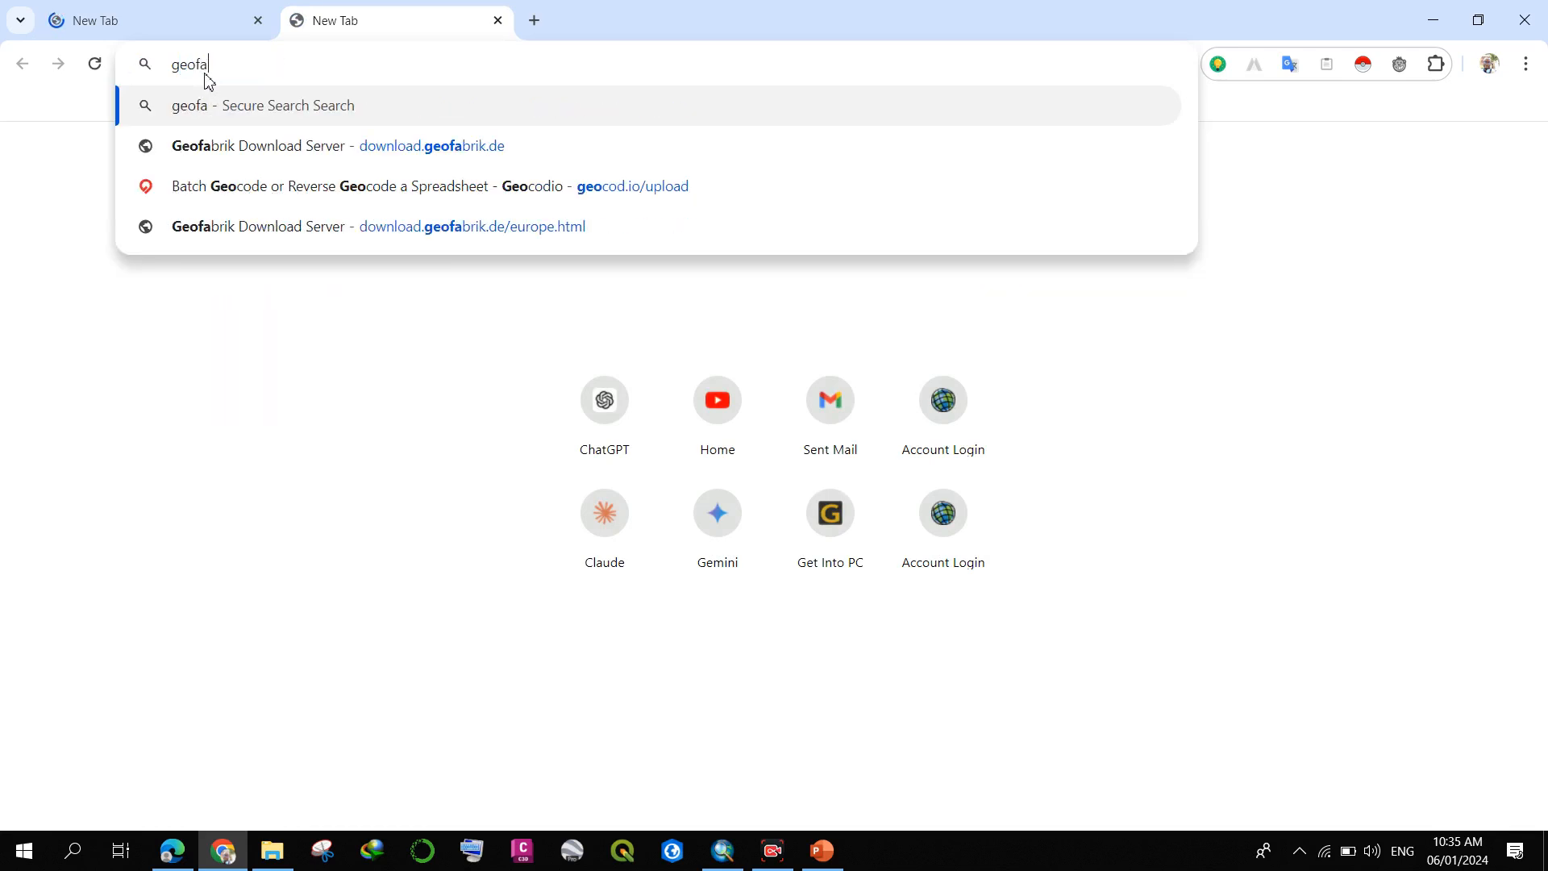
key("Return")
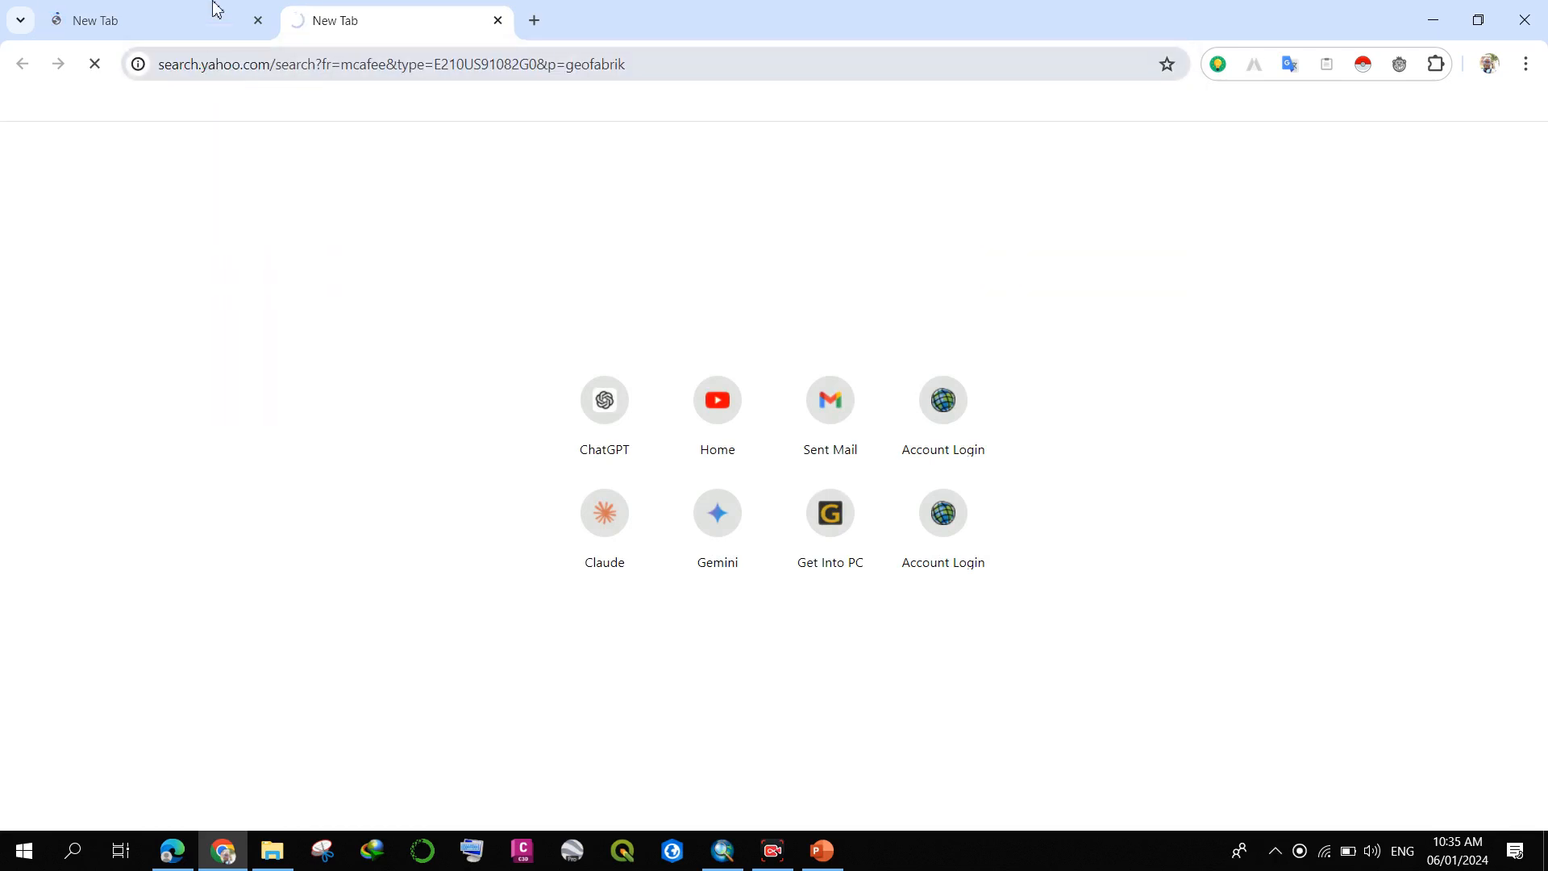
left_click(256, 20)
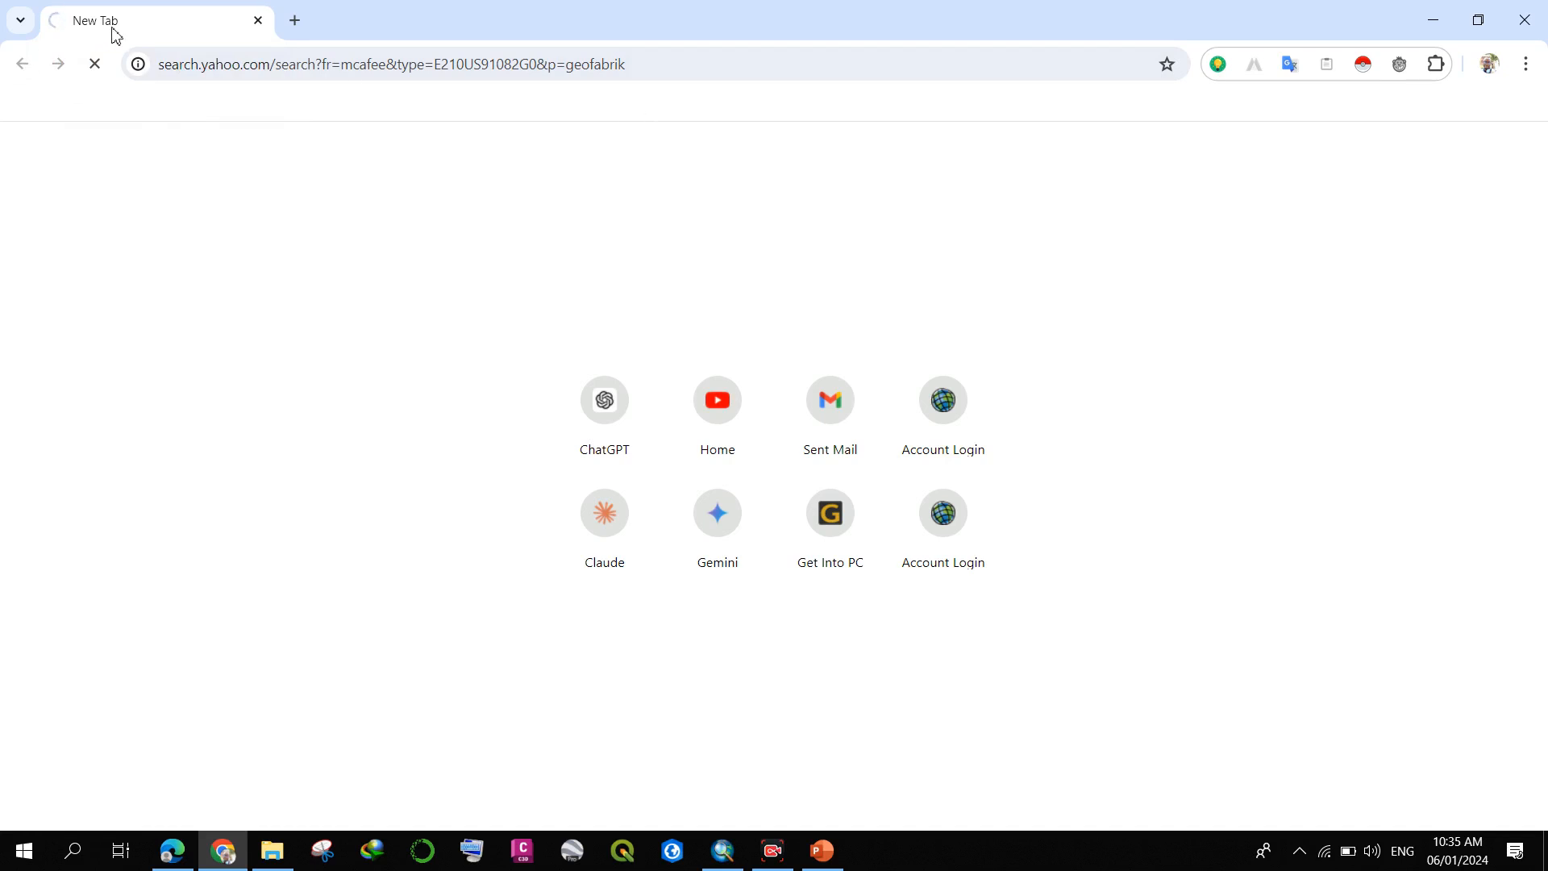
- Set the search engine used in Chrome's address bar to Google
left_click(1526, 64)
left_click(1324, 758)
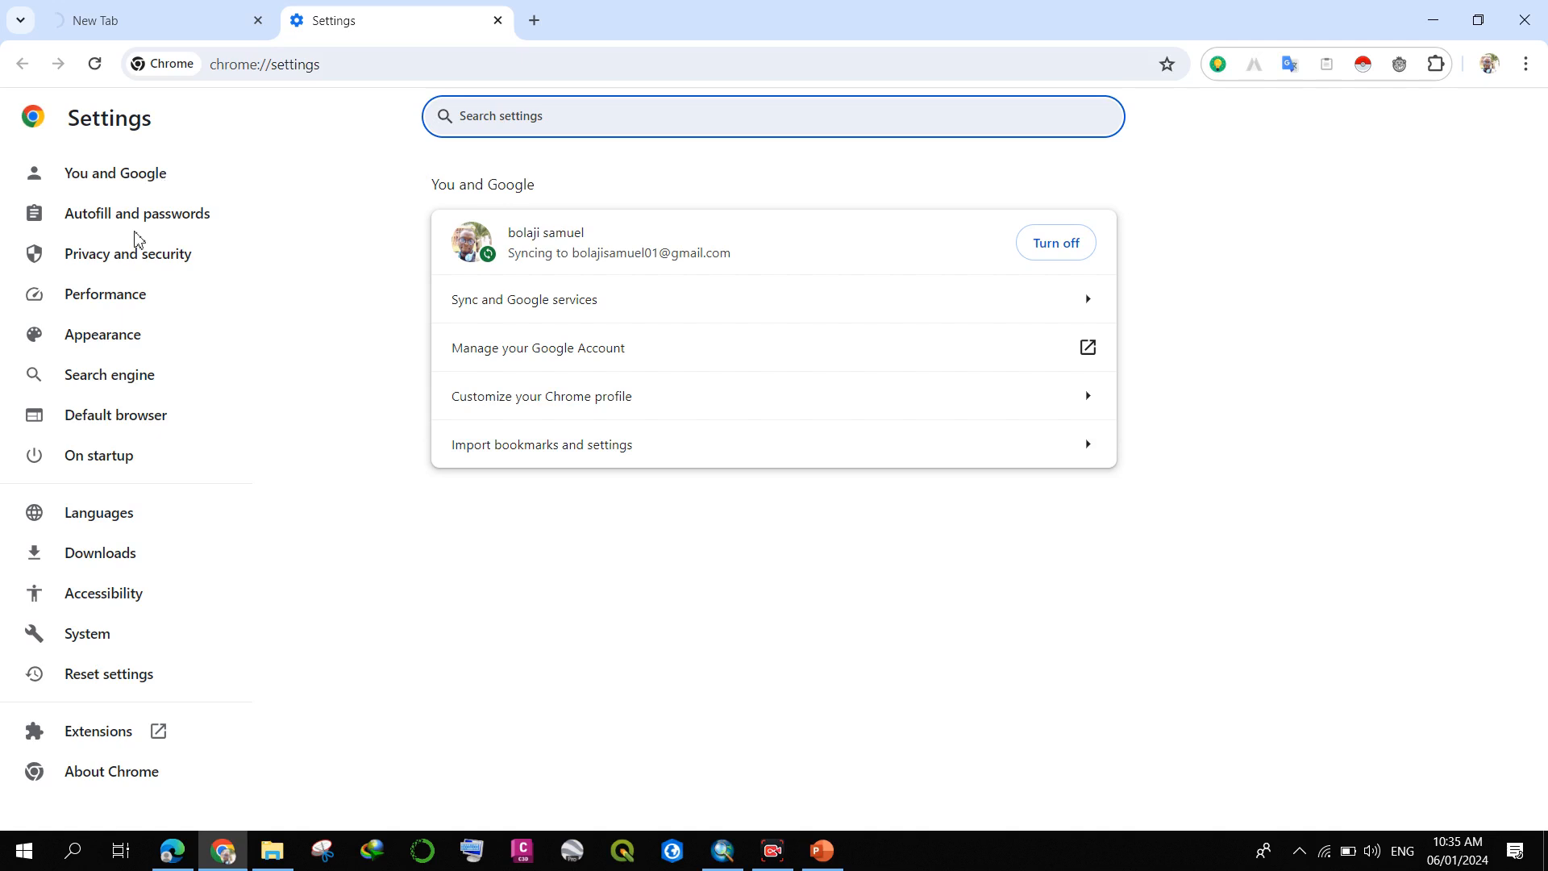
left_click(109, 379)
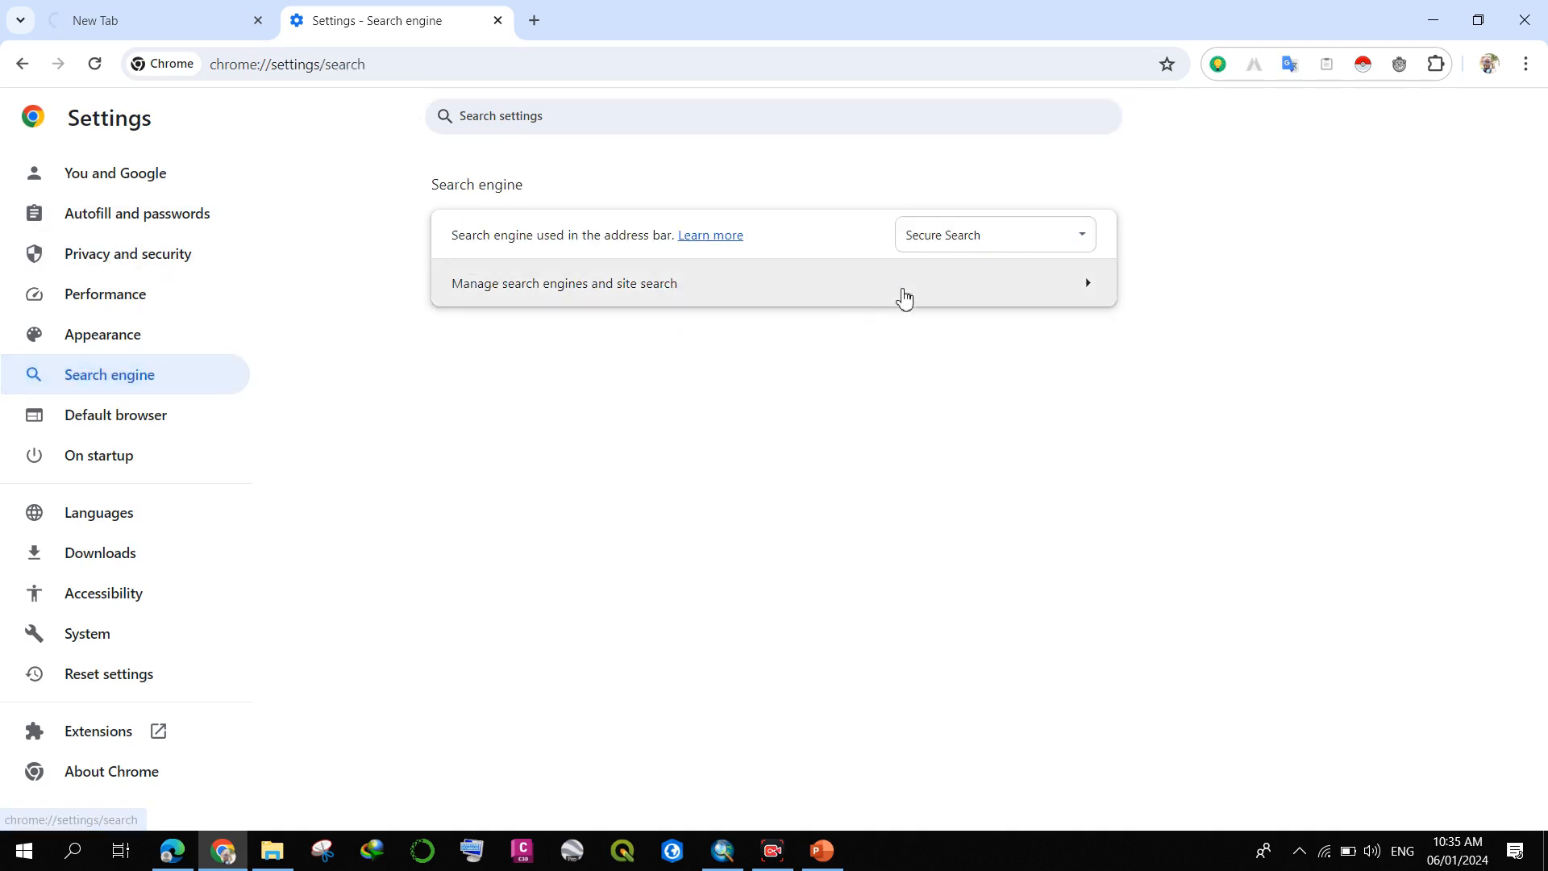
left_click(973, 236)
left_click(964, 260)
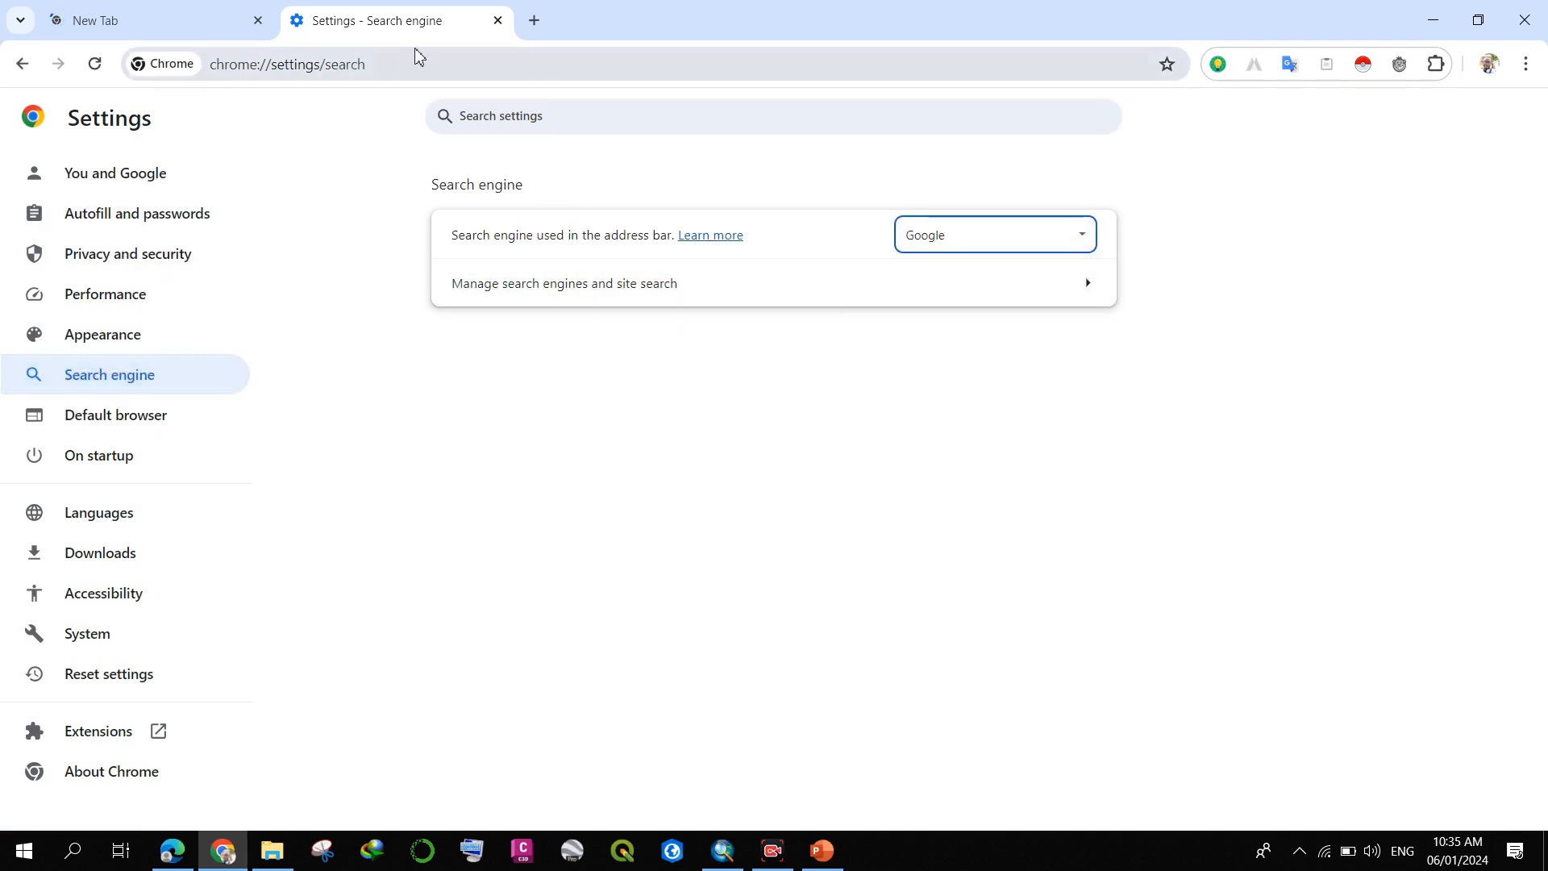
- Load the Geofabrik Download Server page download.geofabrik.de/europe.html in a new browser tab
left_click(533, 20)
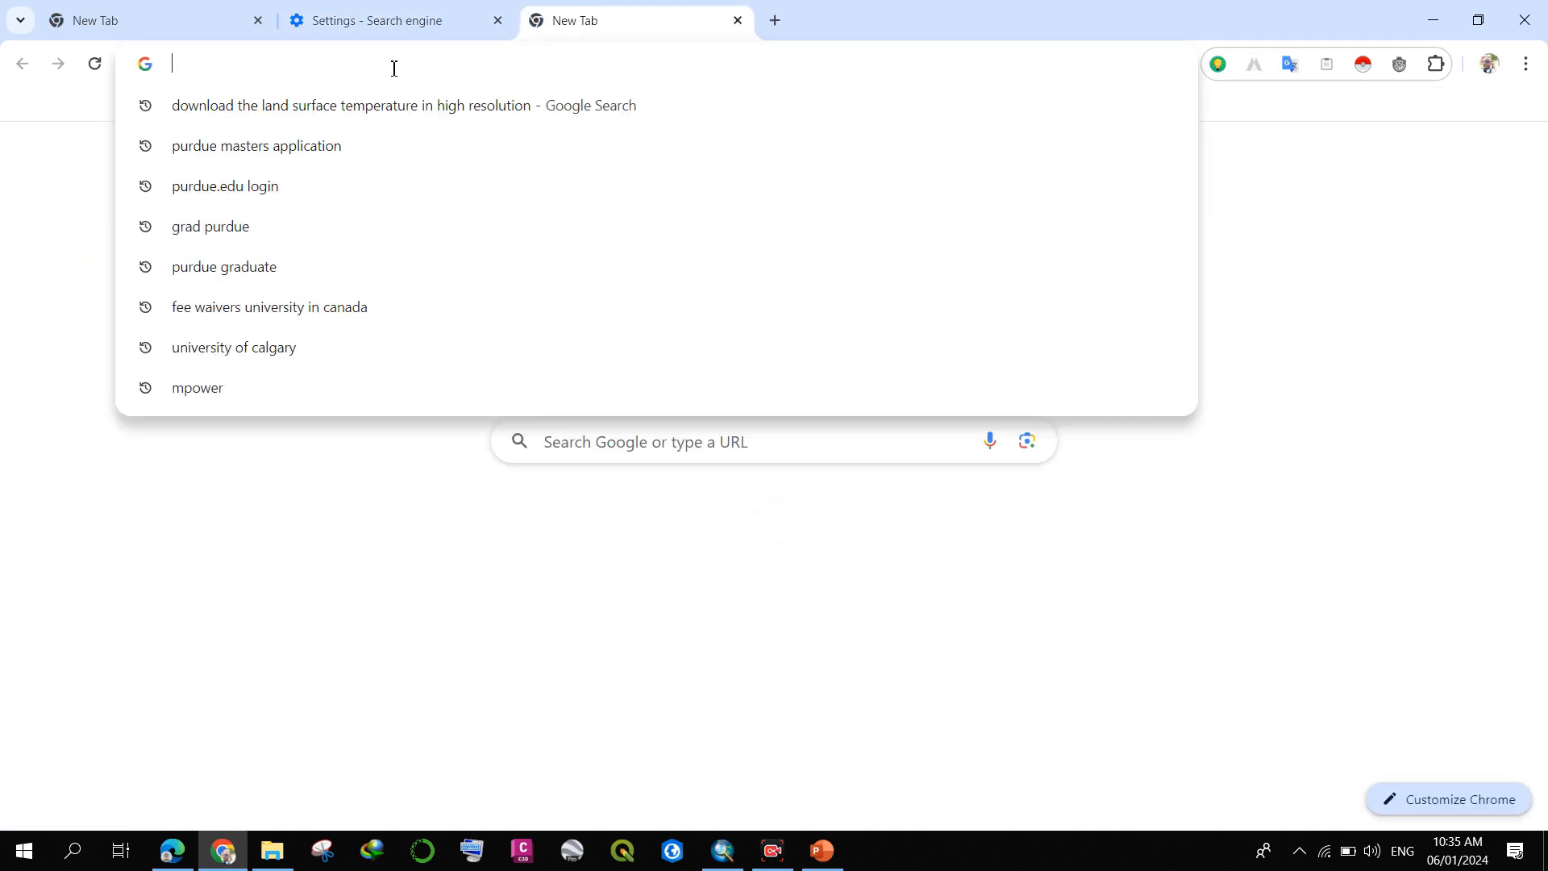
type("geo")
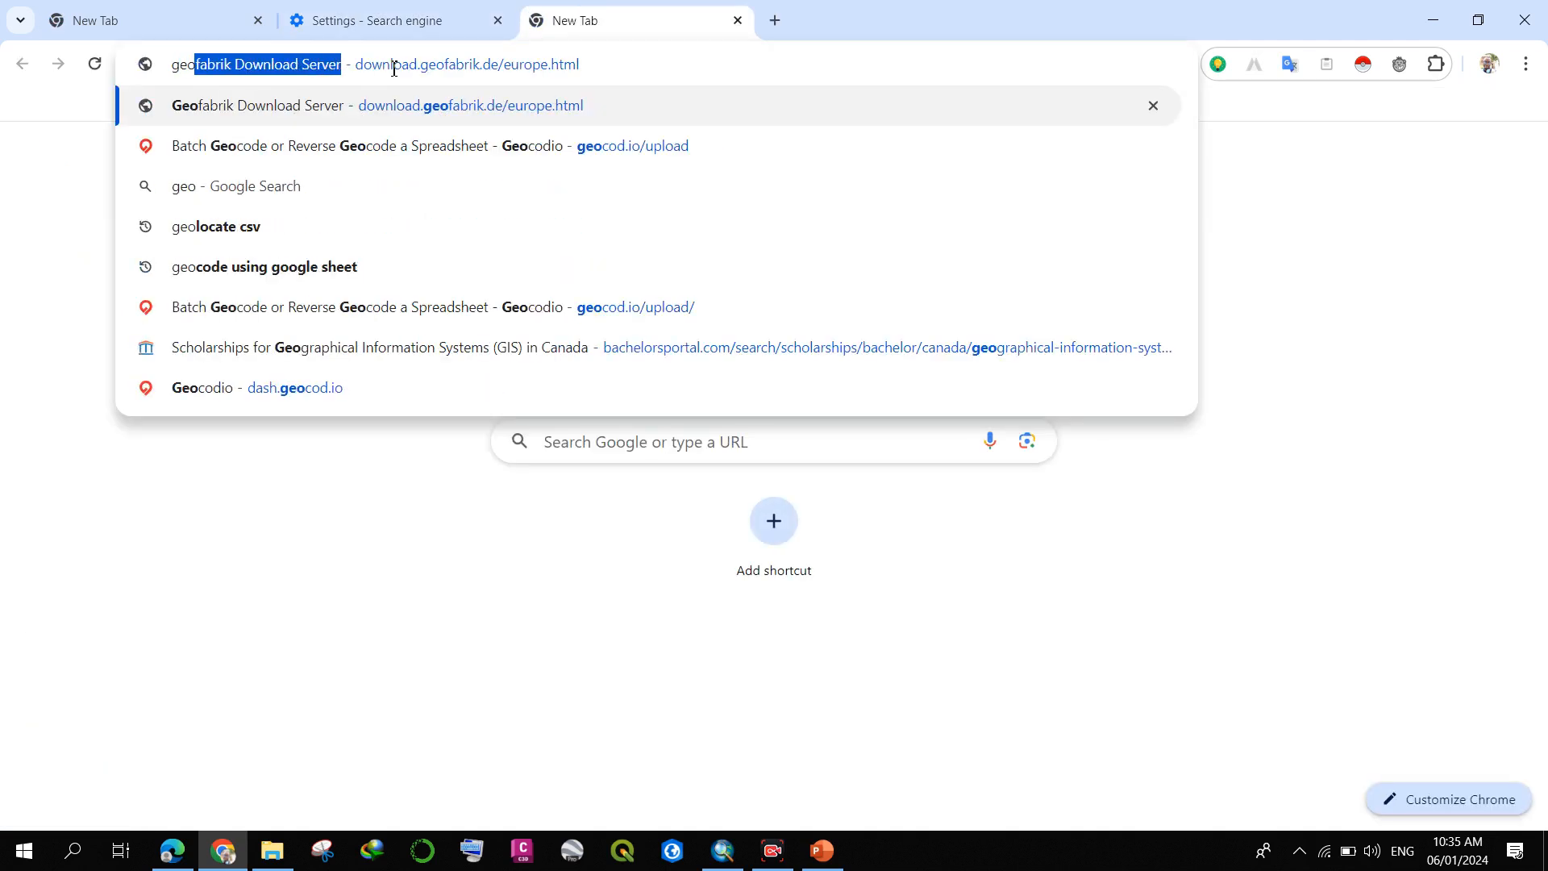
type("fabriks")
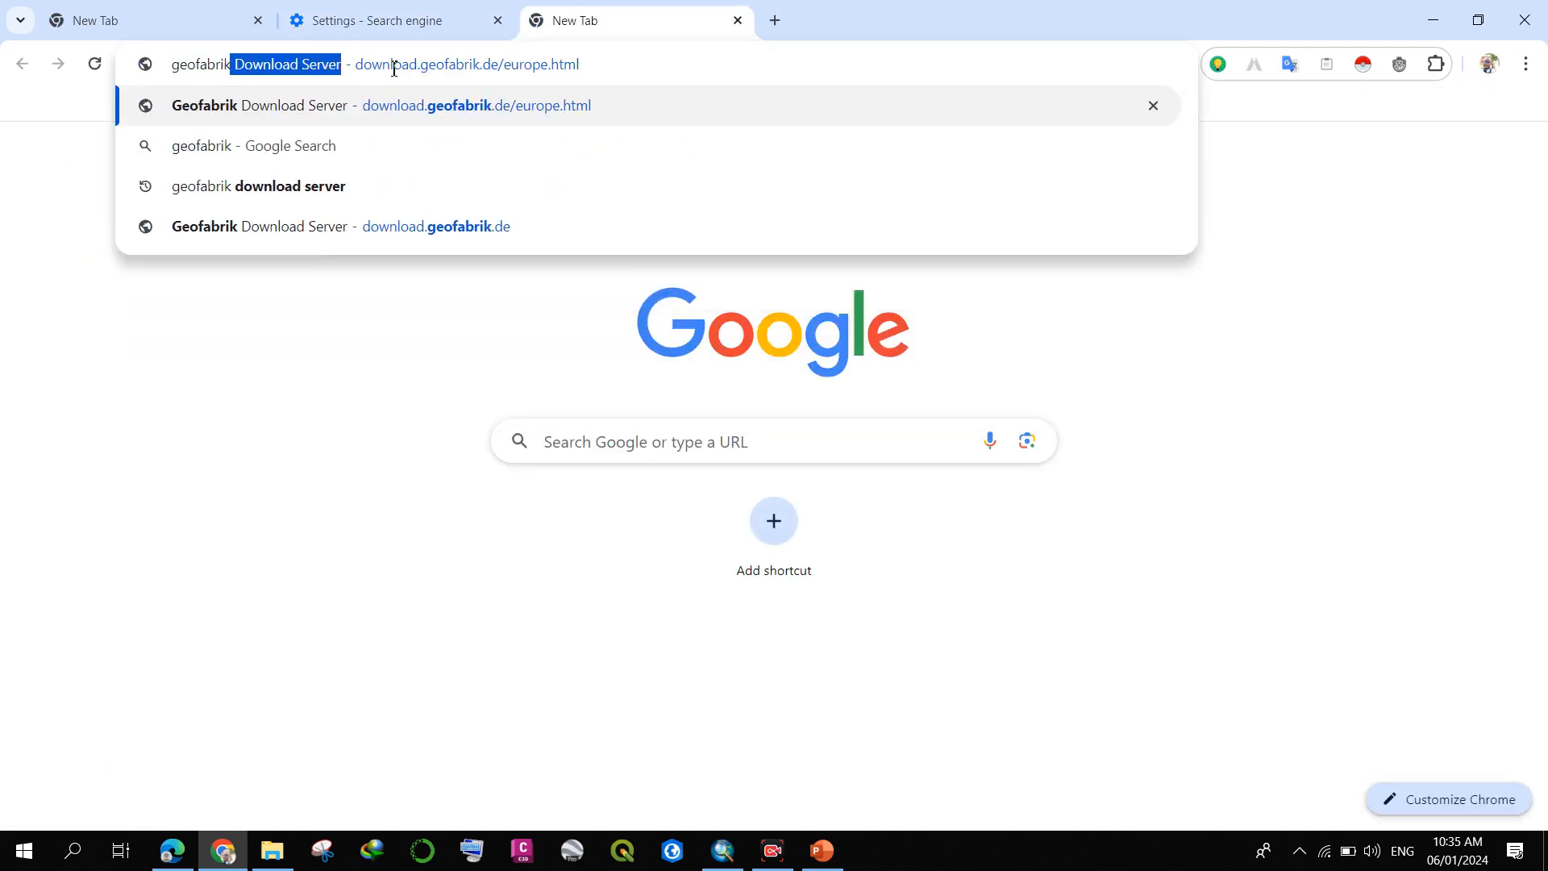
key("BackSpace")
key("BackSpace")
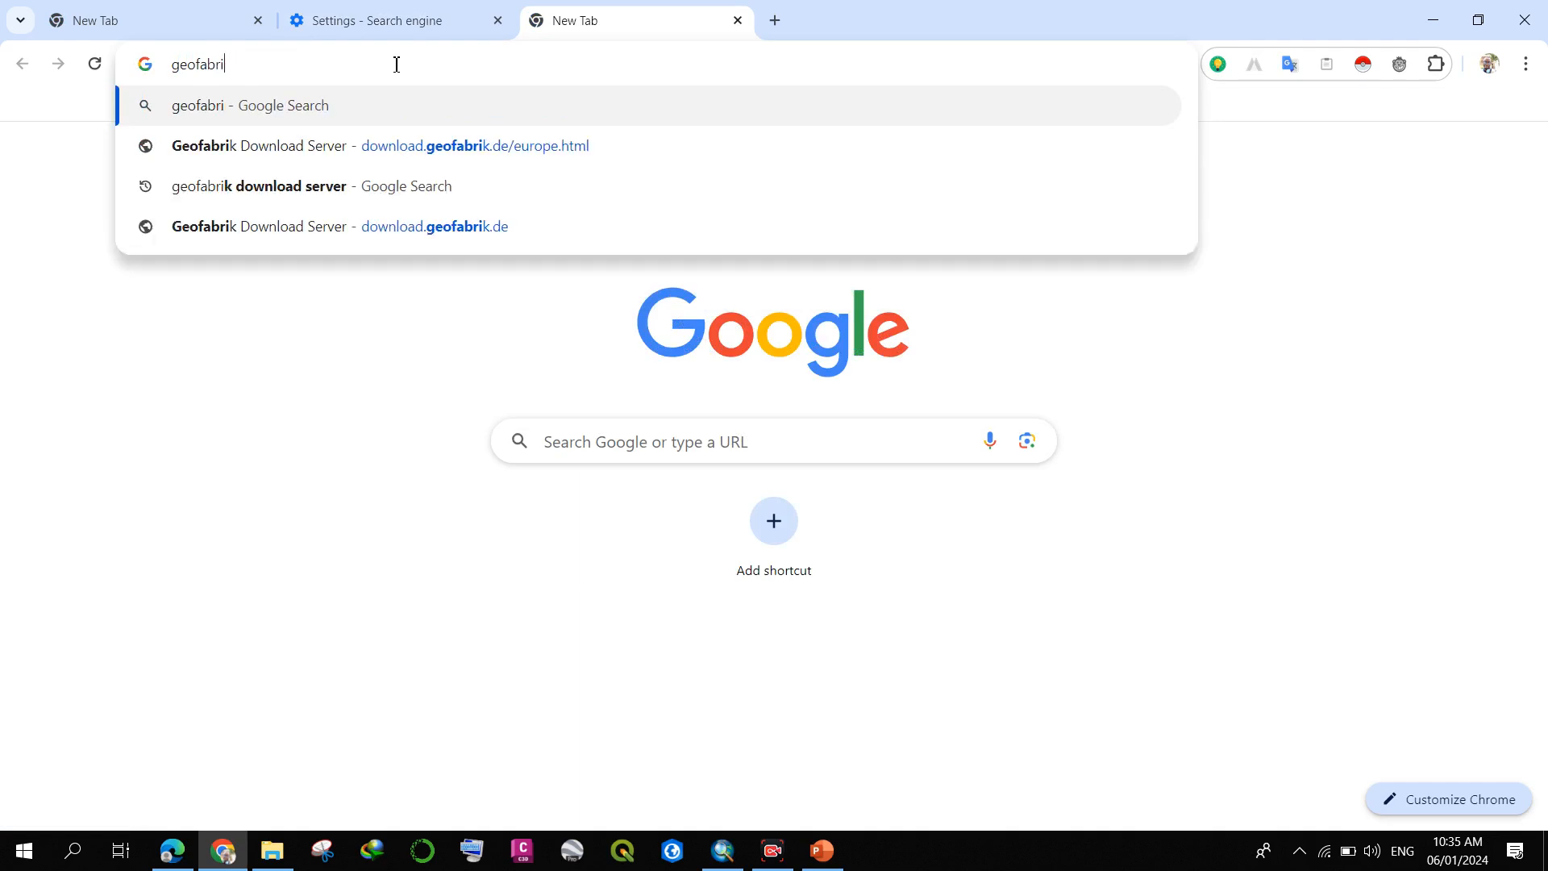
type("k")
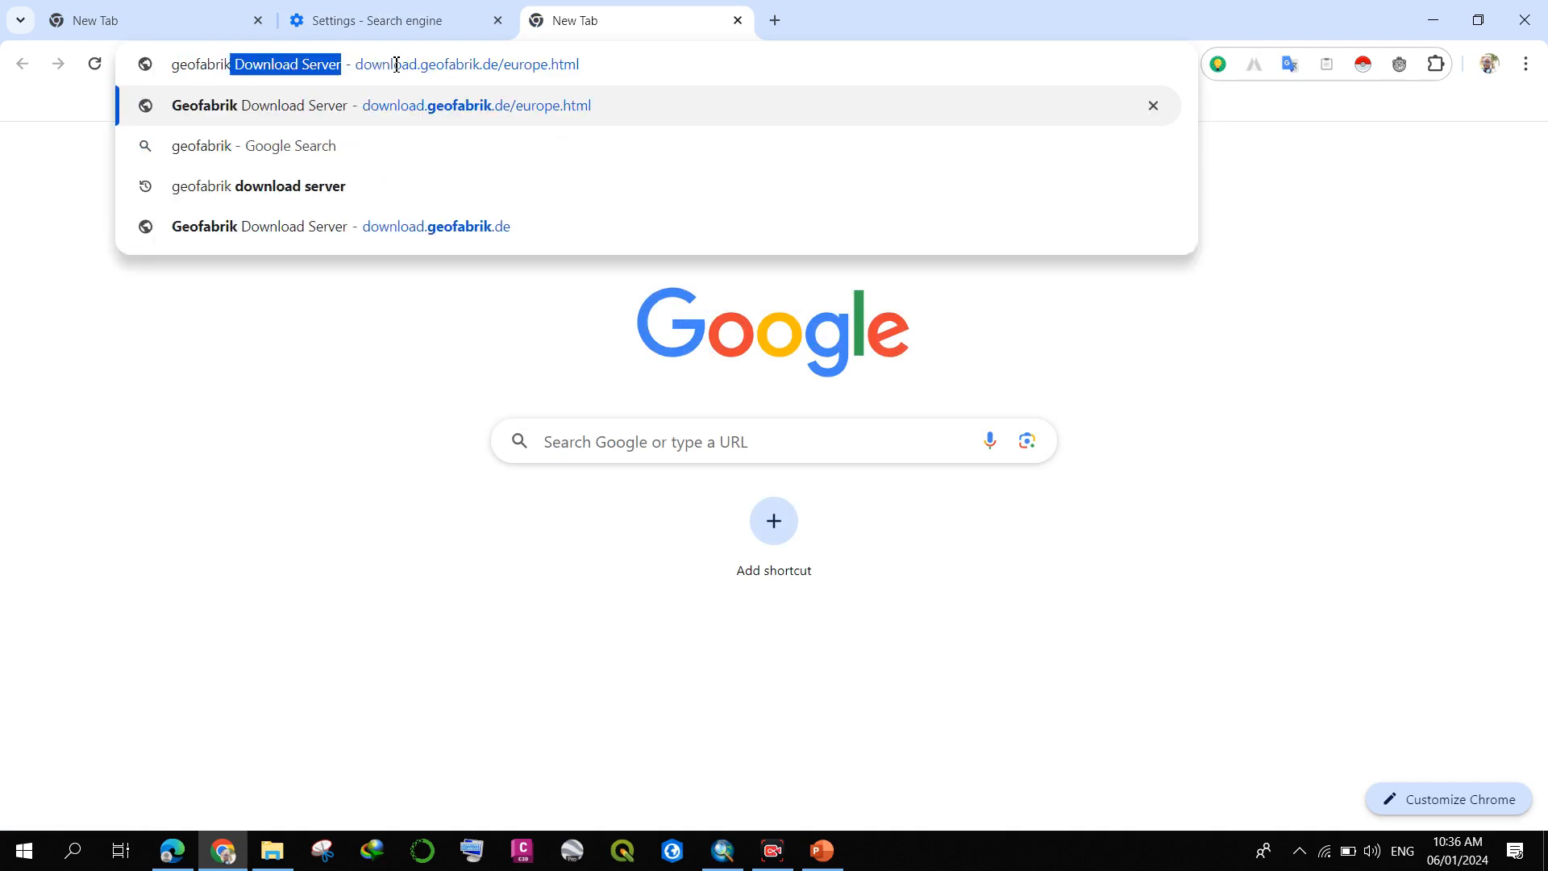
key("Return")
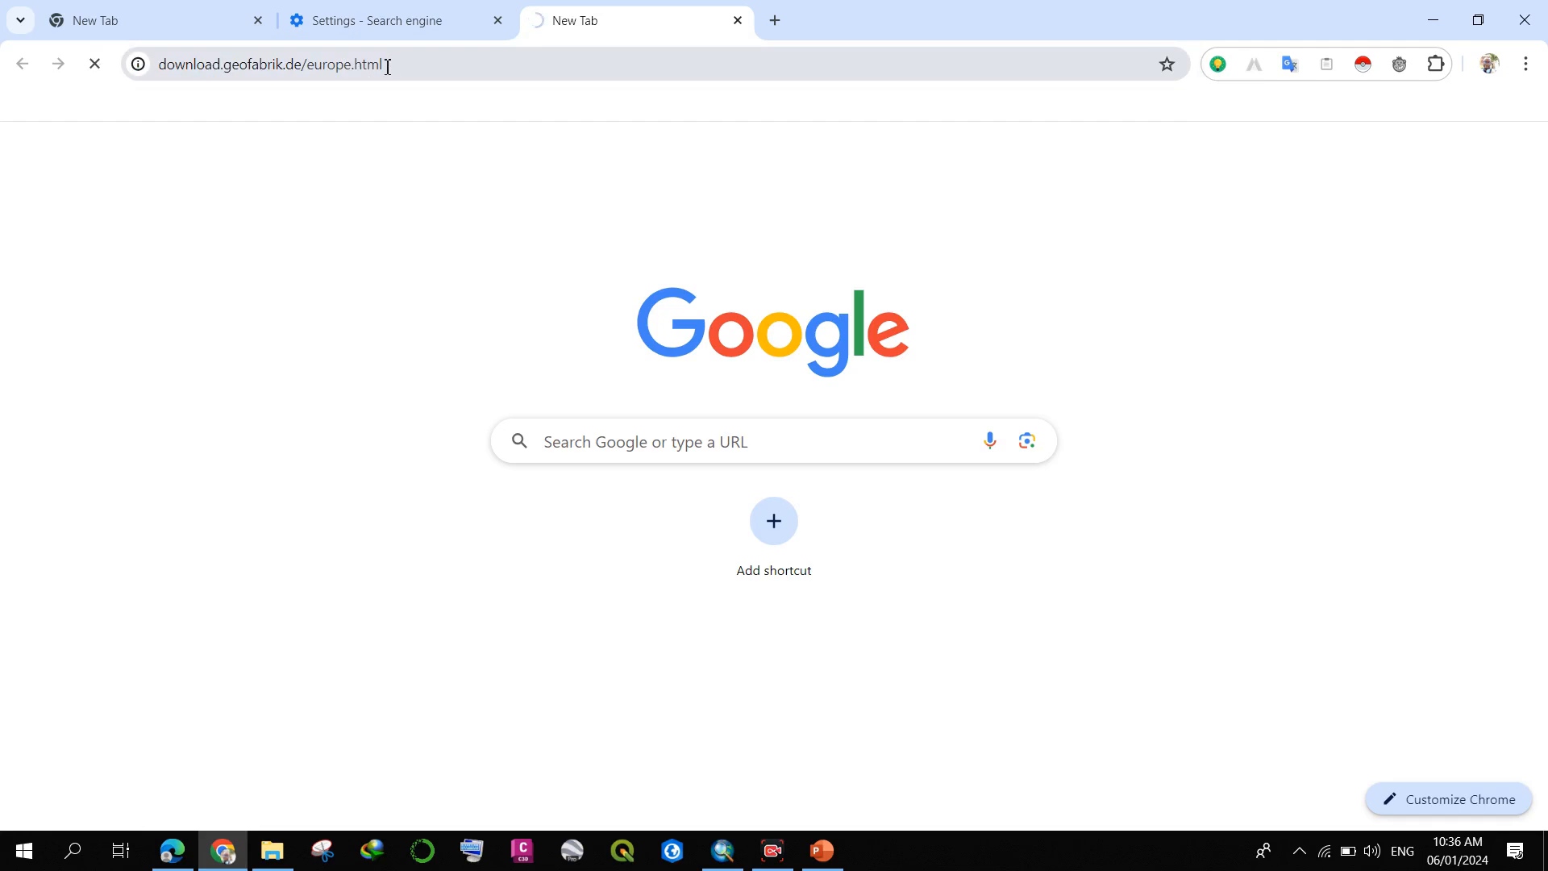
- Replace the address in the current tab with a Google search for geofabrik and close the two other tabs
left_click(381, 73)
left_click(449, 72)
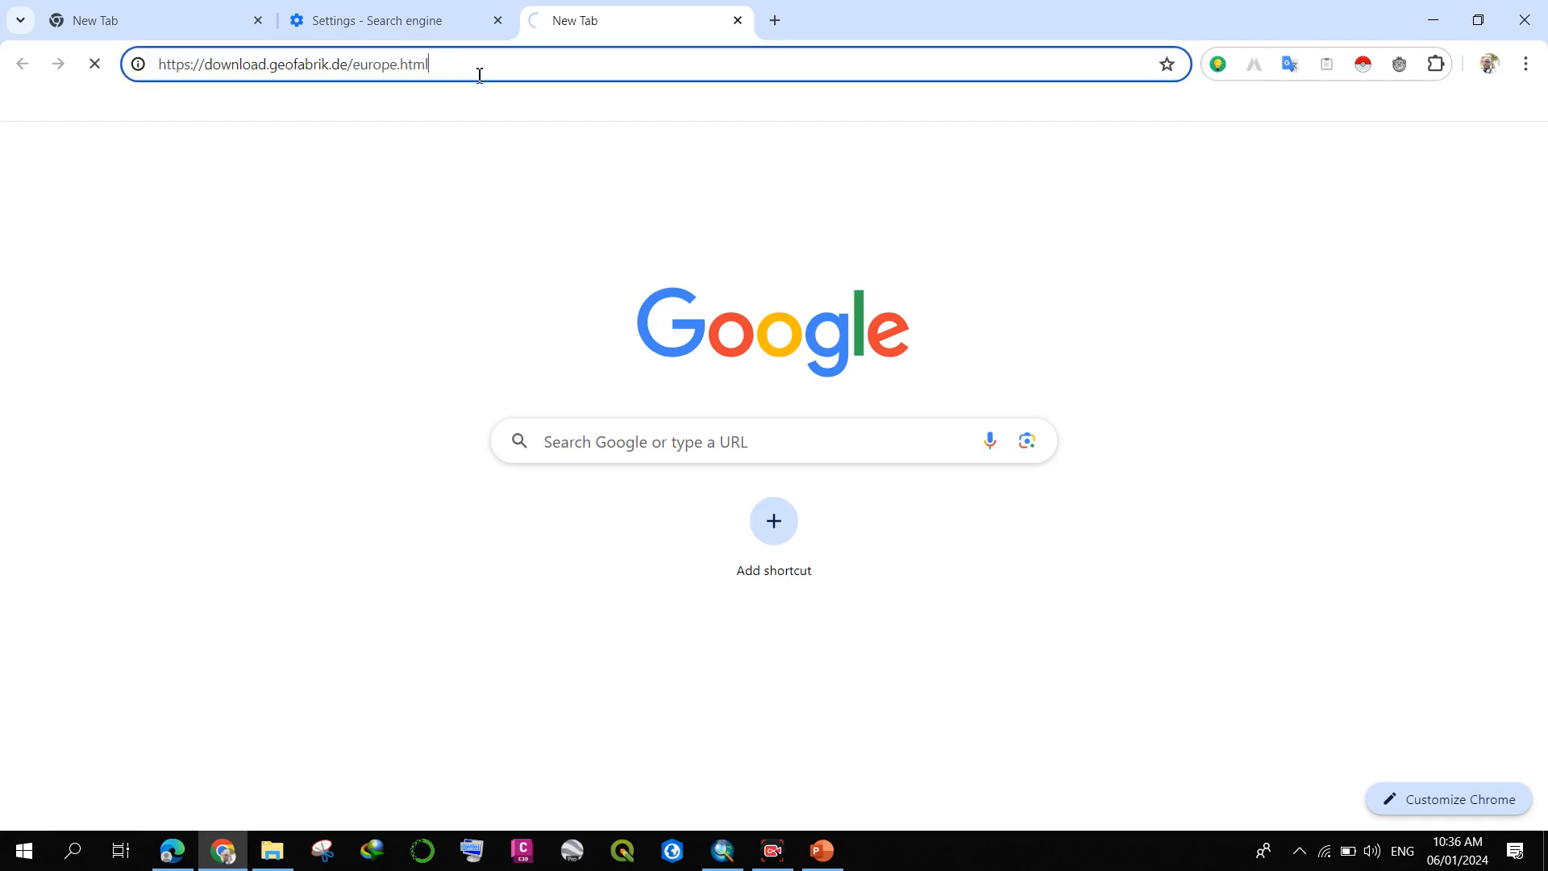
key("BackSpace")
key("BackSpace")
key("BackSpace")
key("BackSpace")
key("BackSpace")
key("BackSpace")
key("BackSpace")
key("BackSpace")
key("BackSpace")
key("BackSpace")
key("BackSpace")
key("BackSpace")
key("BackSpace")
key("BackSpace")
key("BackSpace")
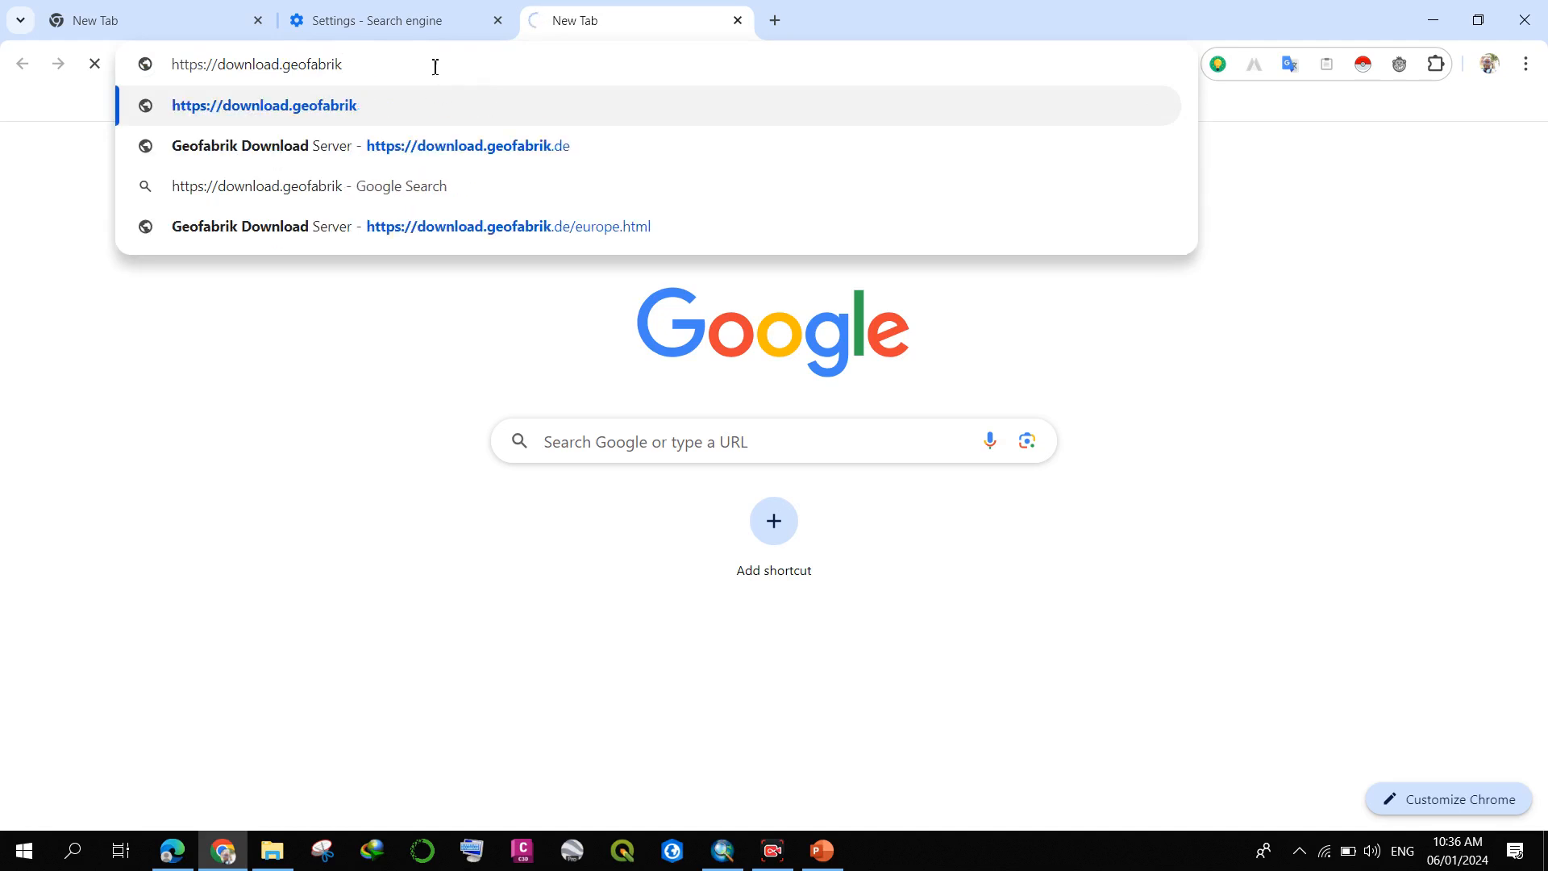
left_click(288, 71)
key("BackSpace")
key("BackSpace")
key("BackSpace")
key("BackSpace")
key("BackSpace")
key("BackSpace")
key("BackSpace")
key("BackSpace")
key("BackSpace")
key("BackSpace")
key("BackSpace")
key("BackSpace")
key("BackSpace")
key("BackSpace")
key("BackSpace")
key("BackSpace")
key("BackSpace")
key("Return")
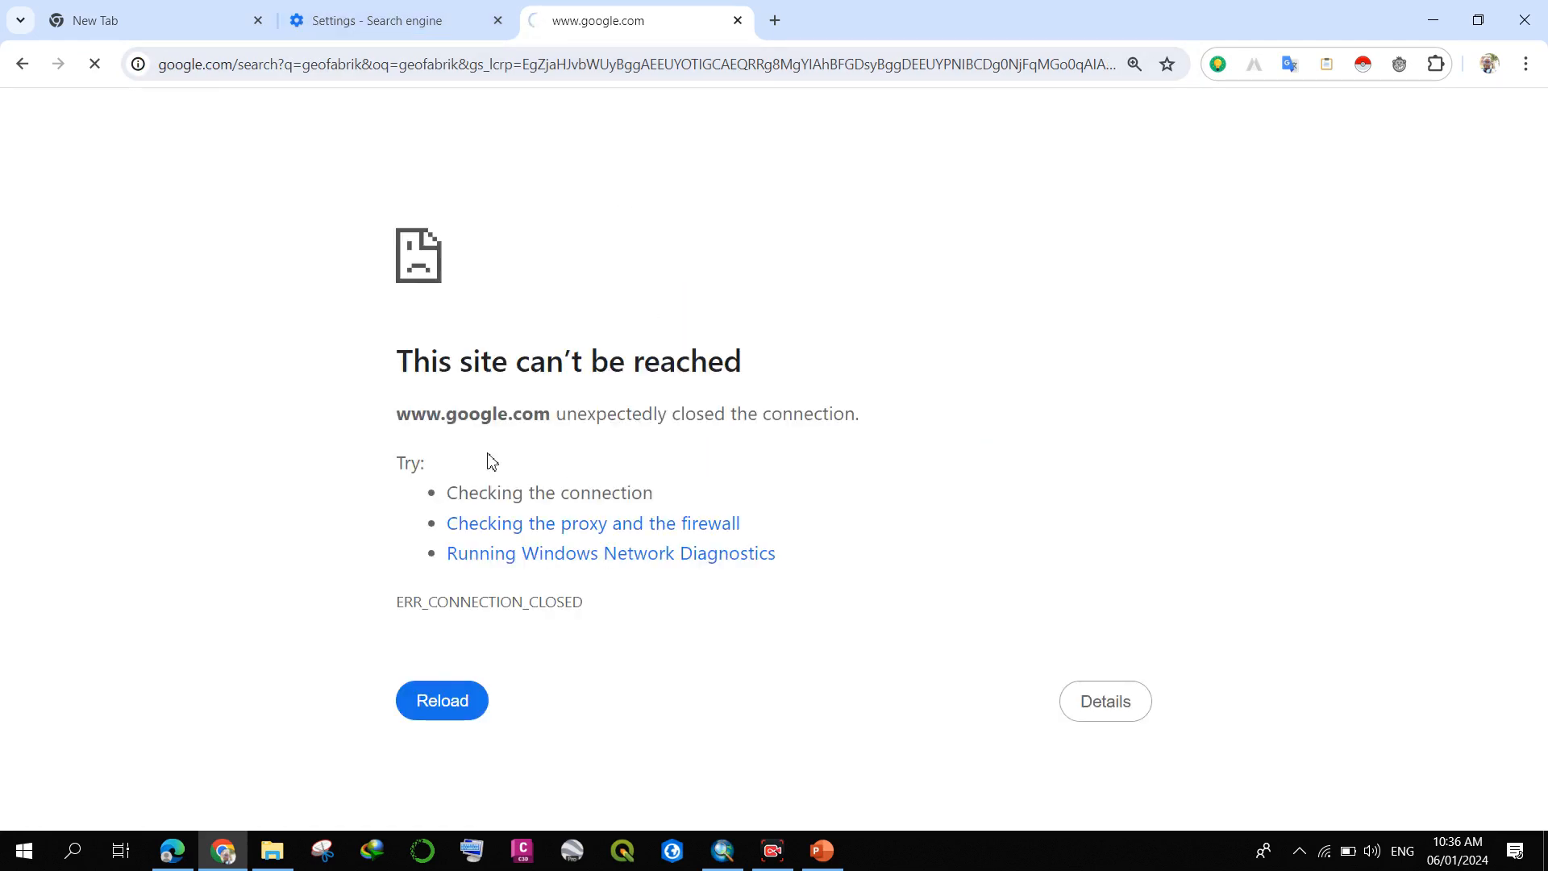
left_click(258, 20)
left_click(258, 20)
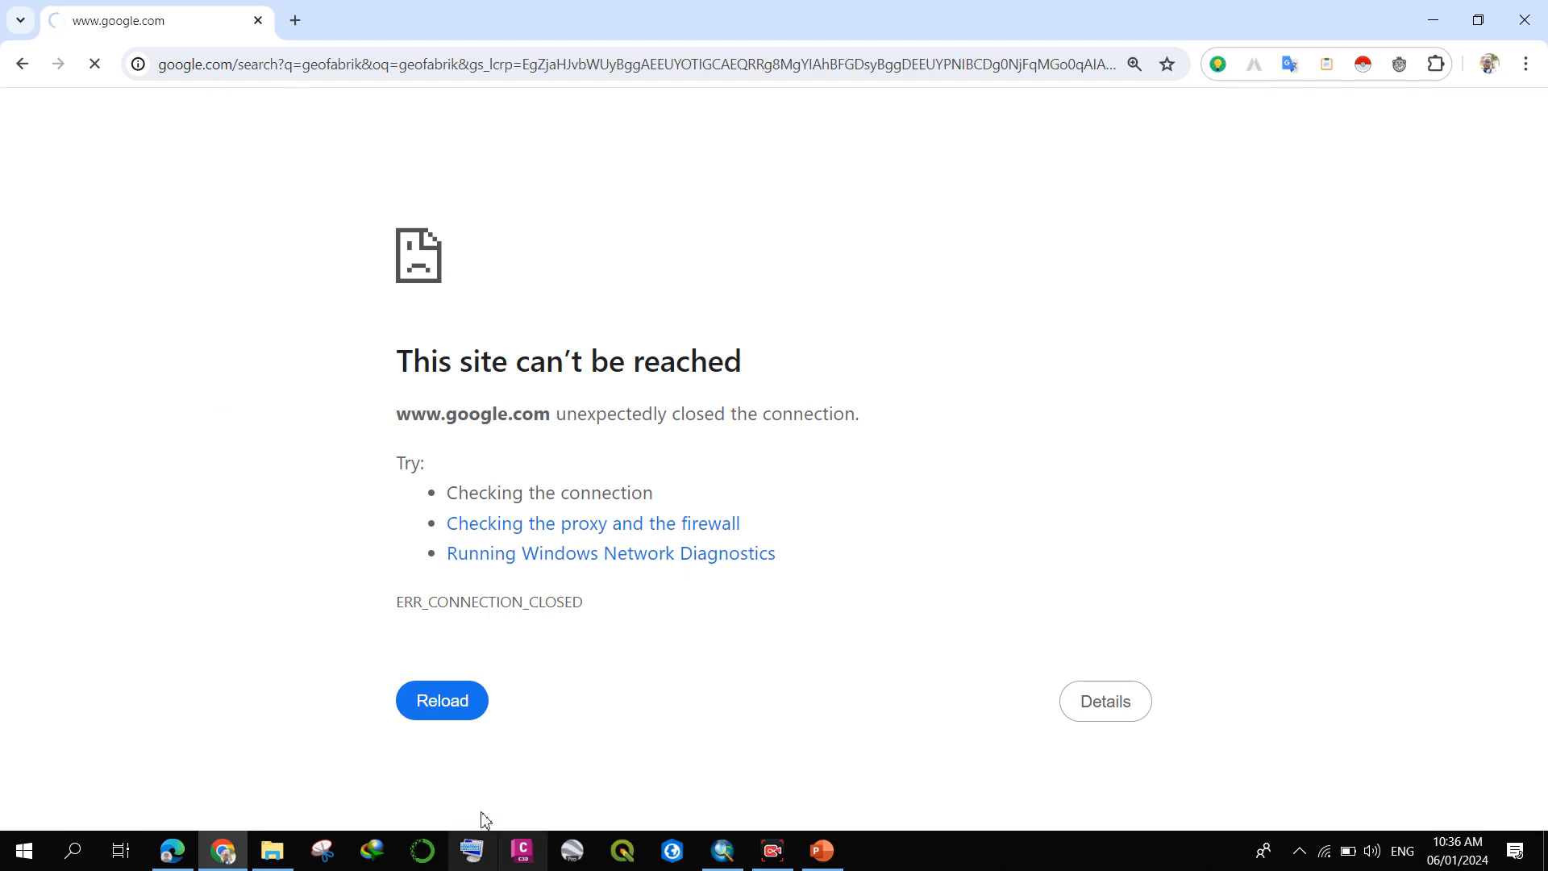
- Switch to ArcMap and review the Add Data options of the Layers data frame and the standard tools
left_click(723, 851)
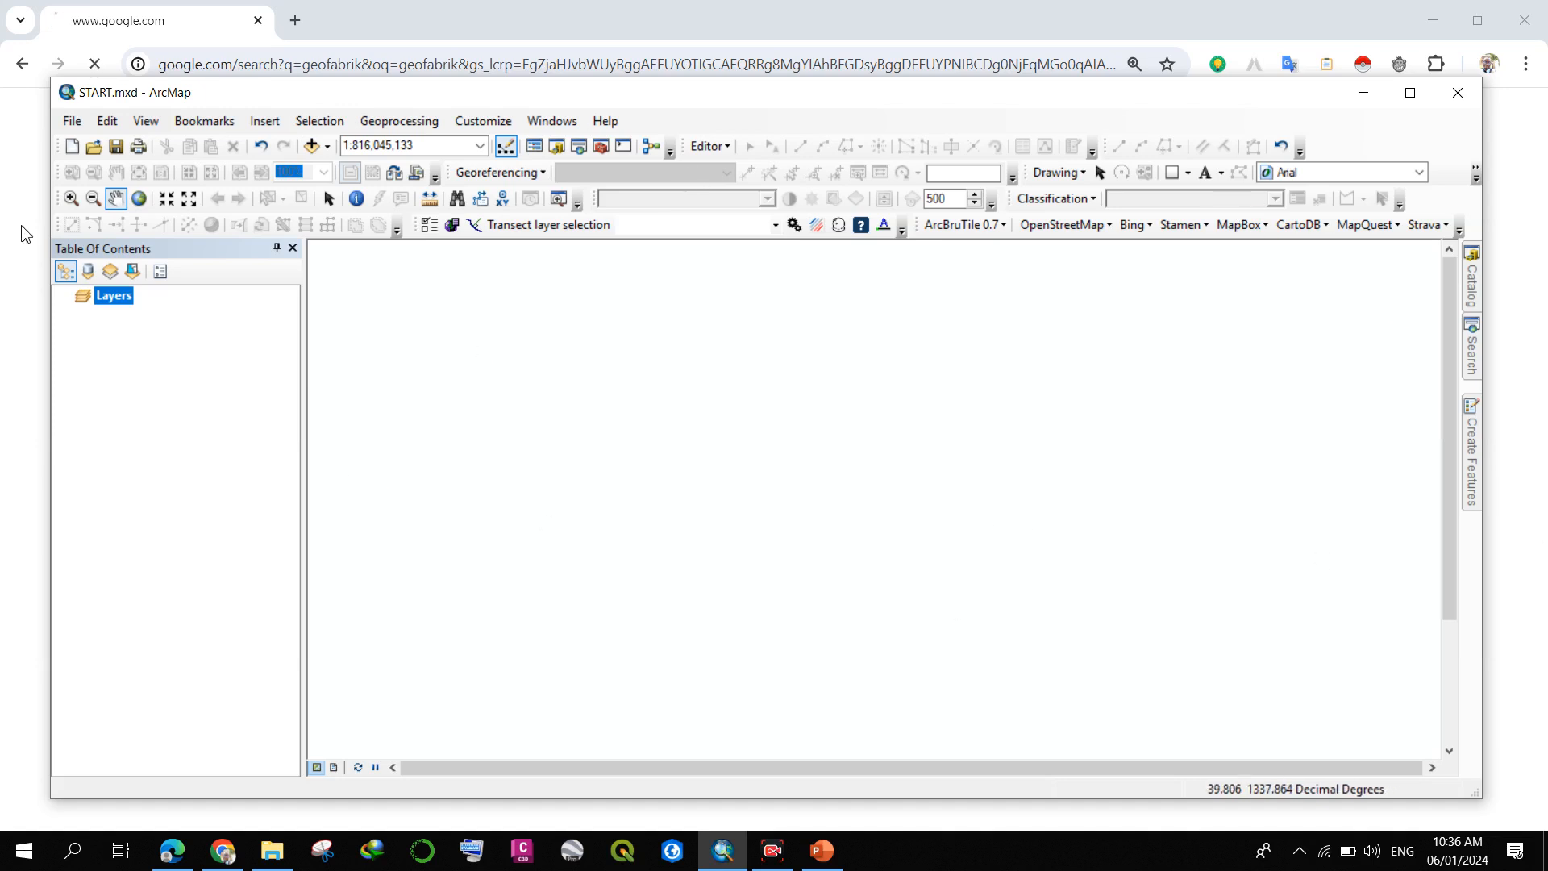
right_click(105, 297)
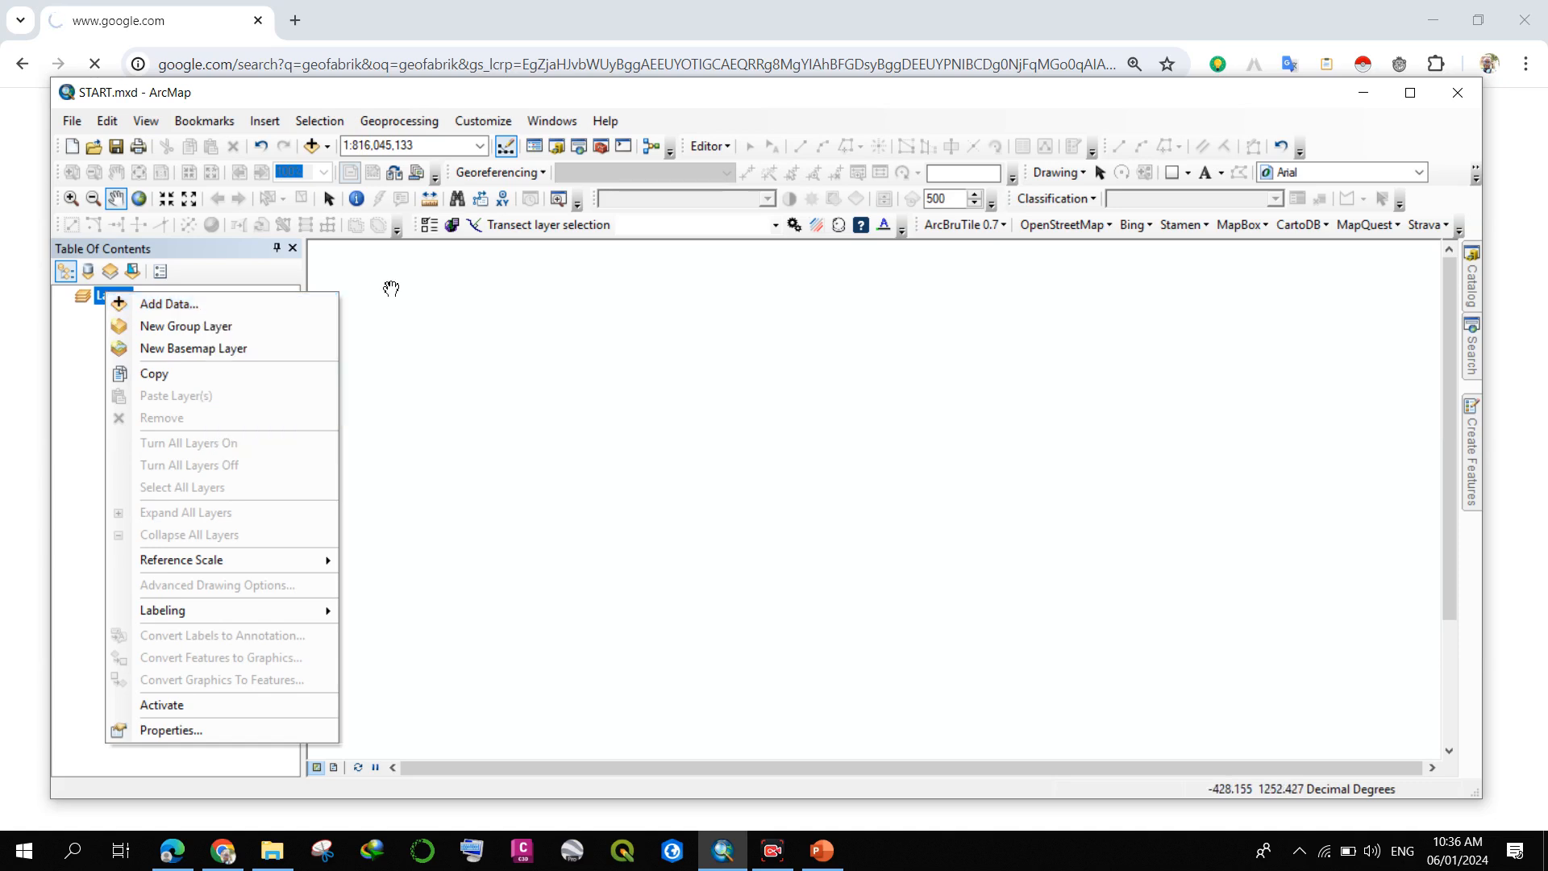
left_click(94, 319)
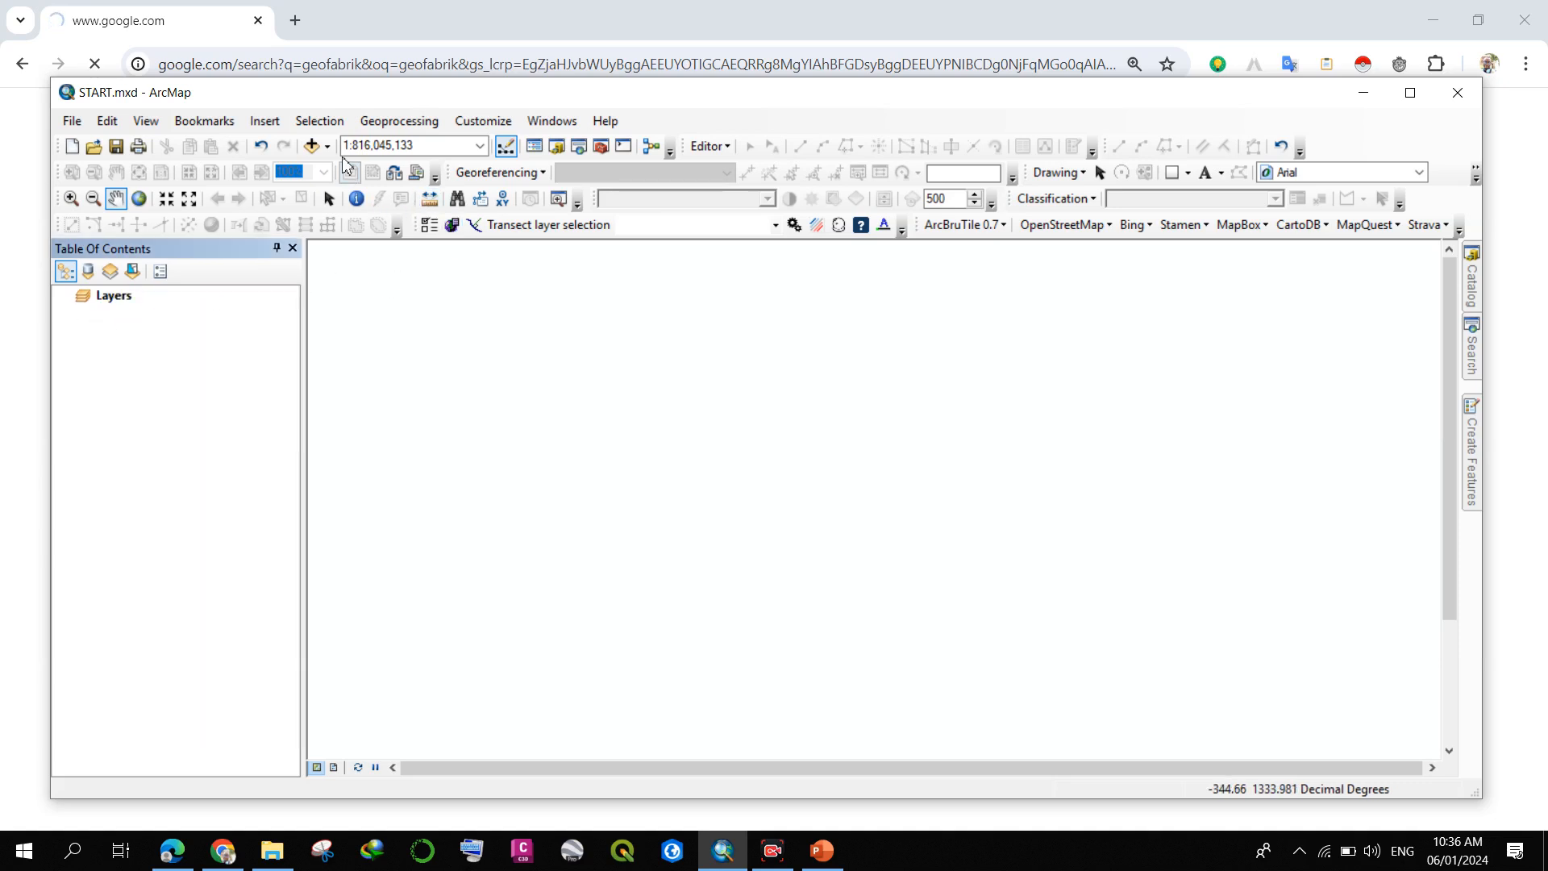
left_click(327, 150)
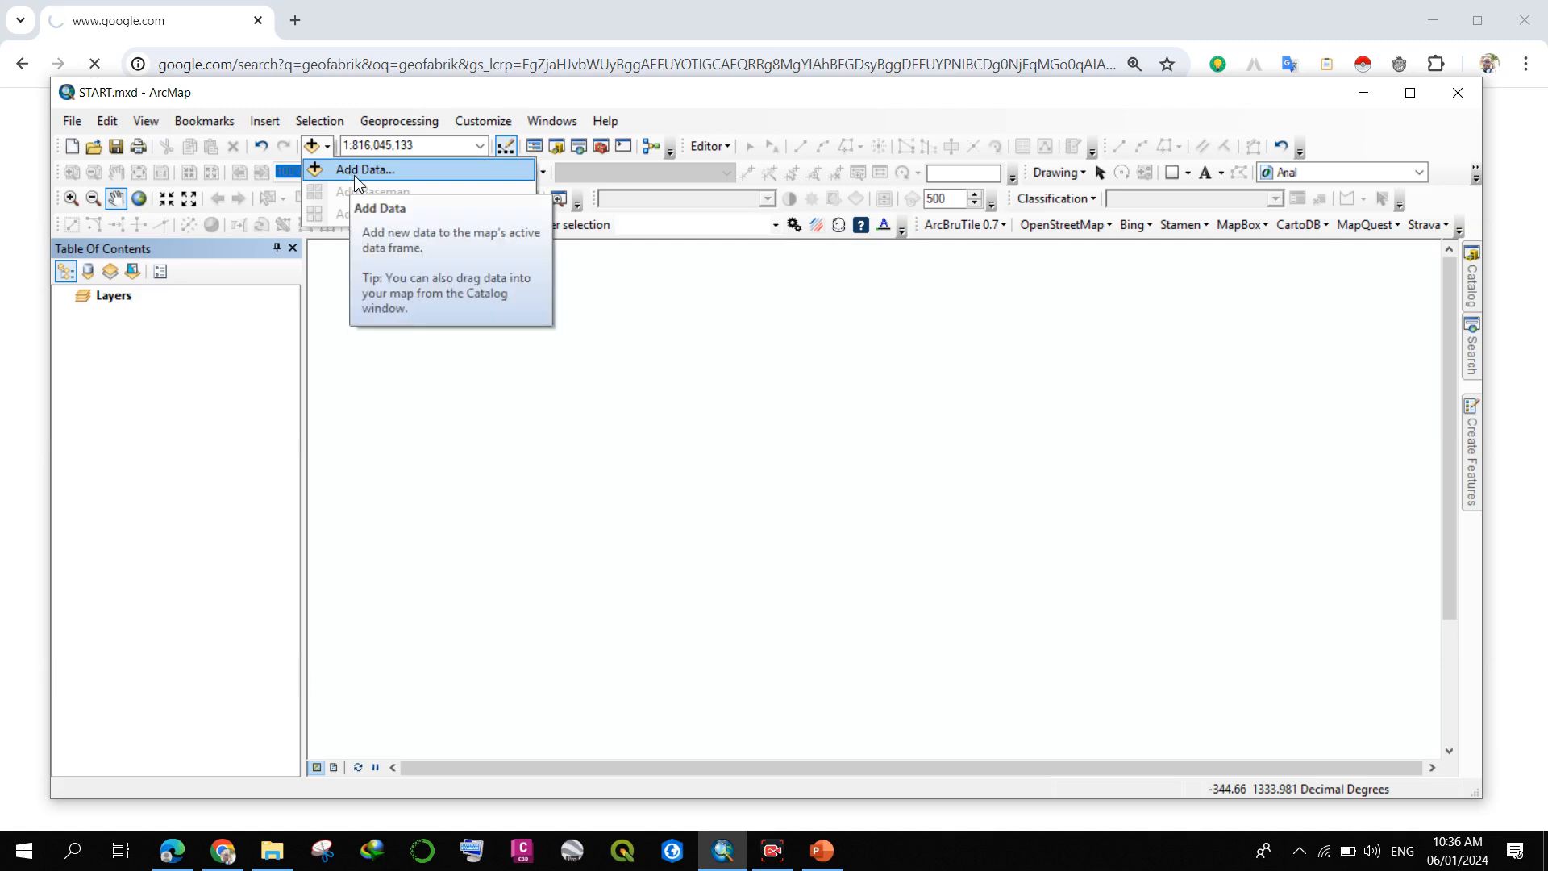
left_click(89, 89)
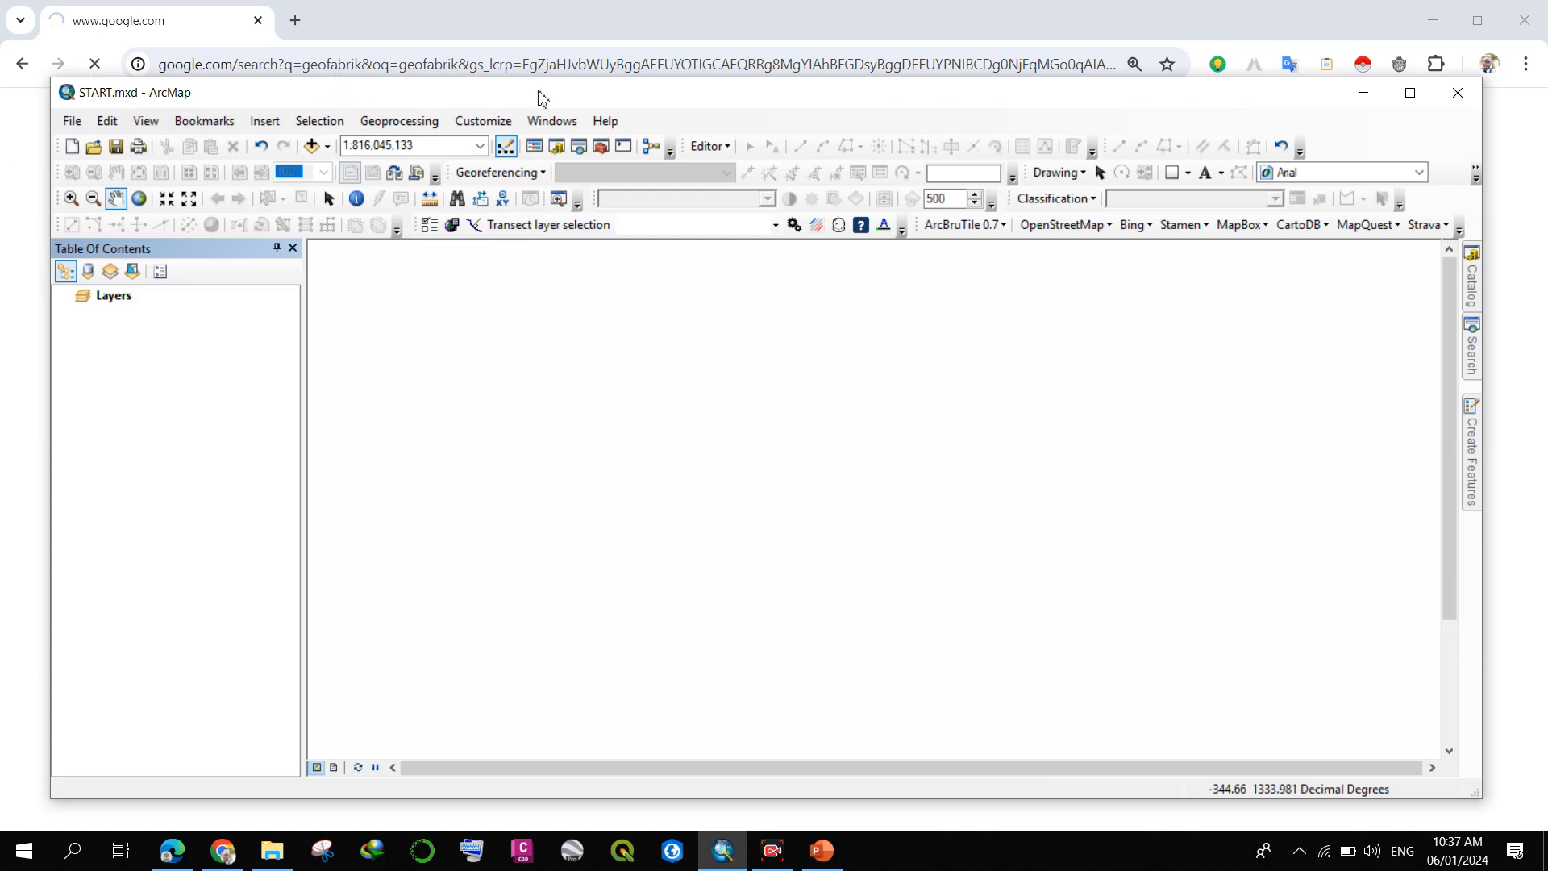
- Show the Catalog and view the contents of the map document's home folder, including ILESHA.jpg
left_click(1468, 265)
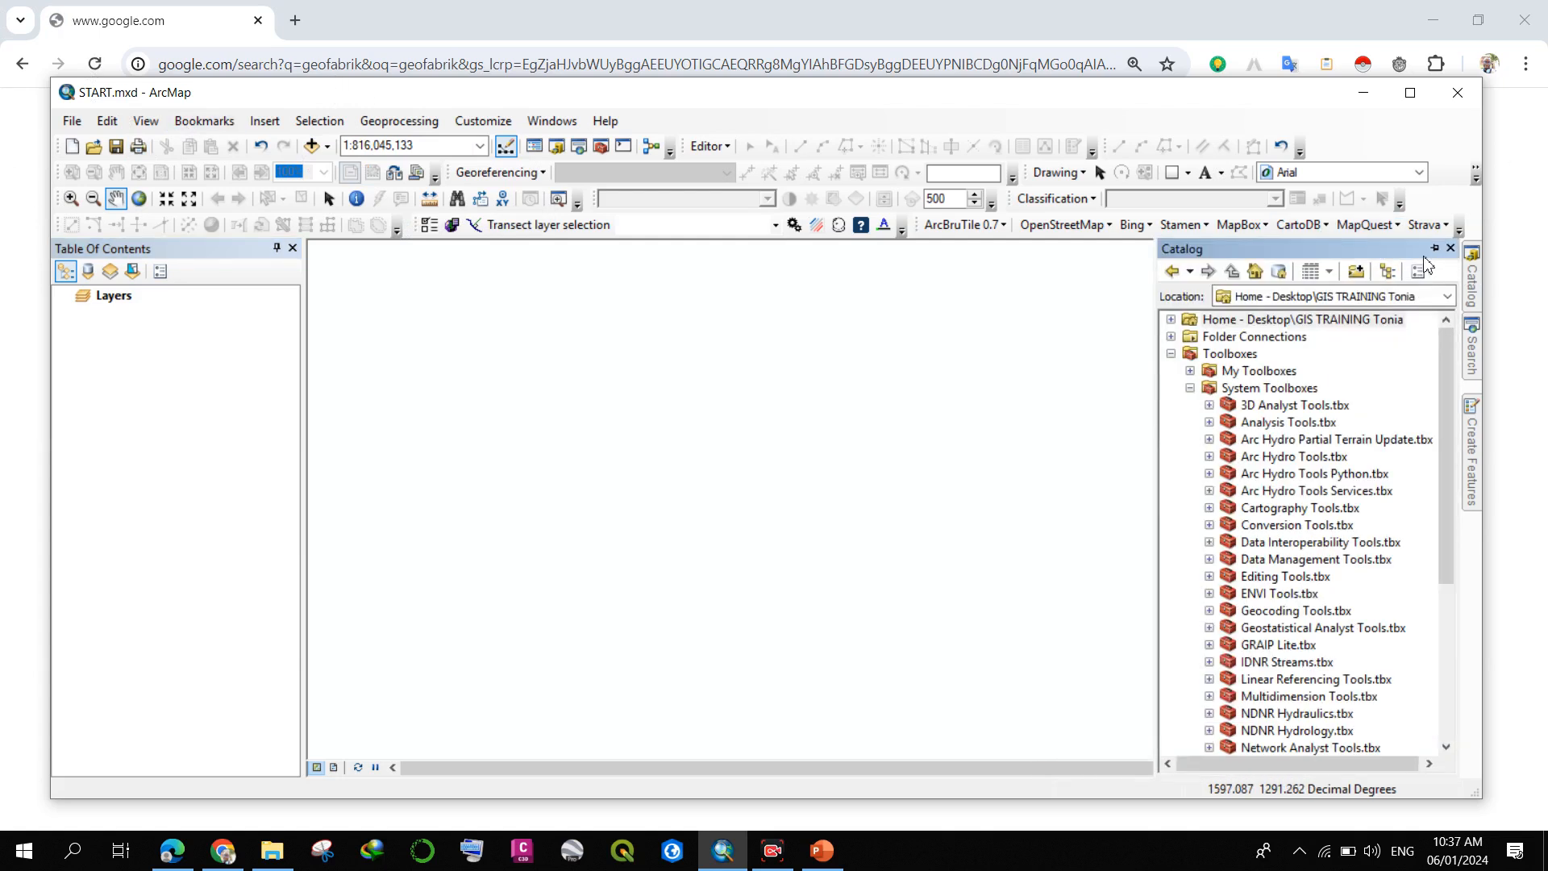
left_click(1170, 319)
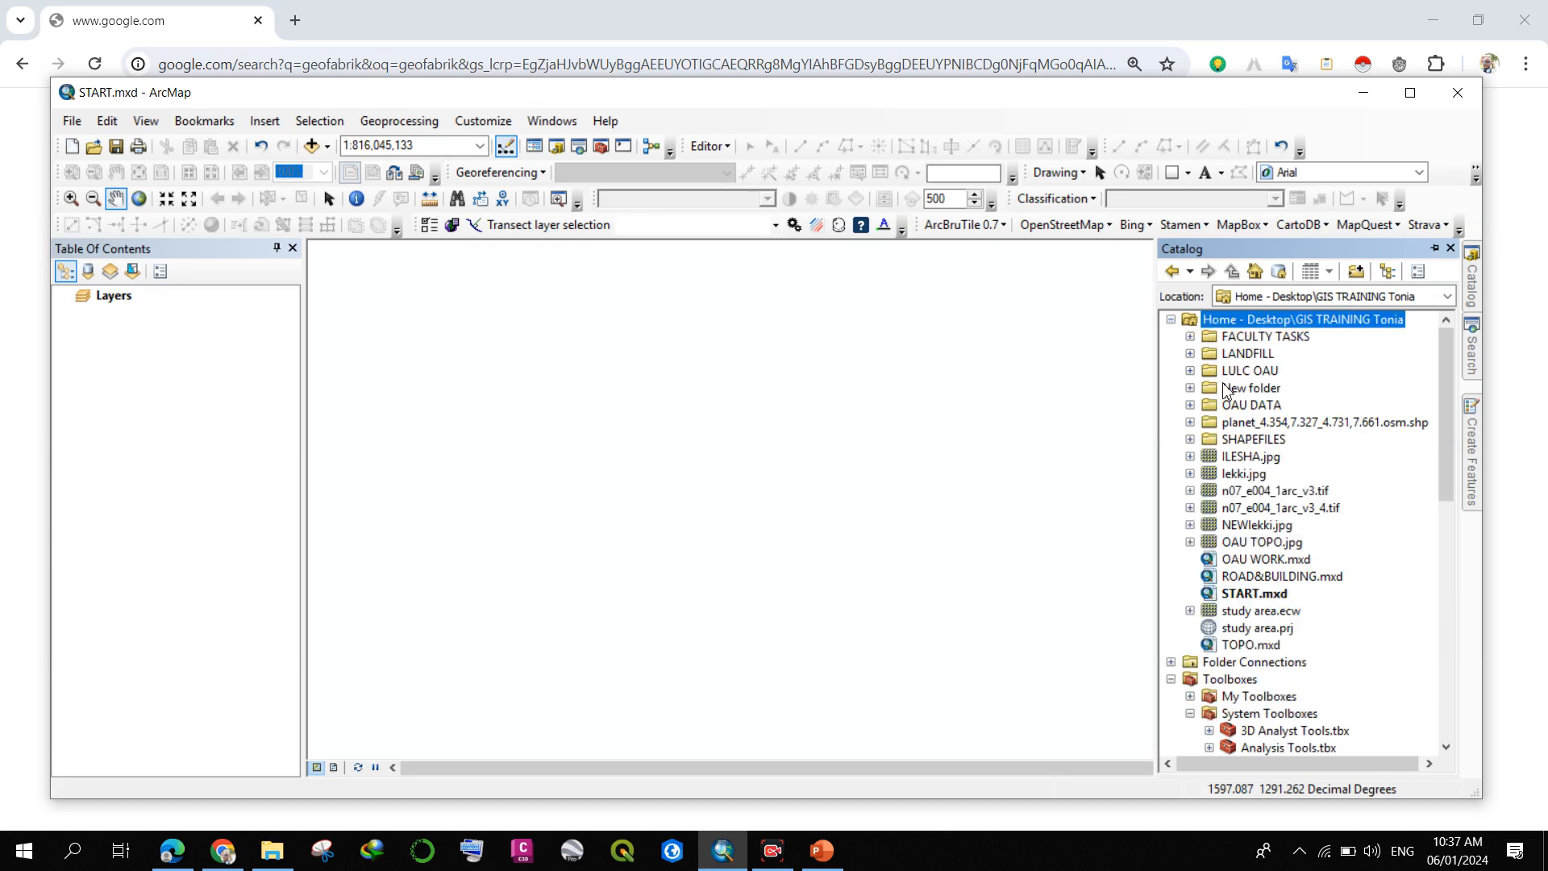
left_click(1263, 458)
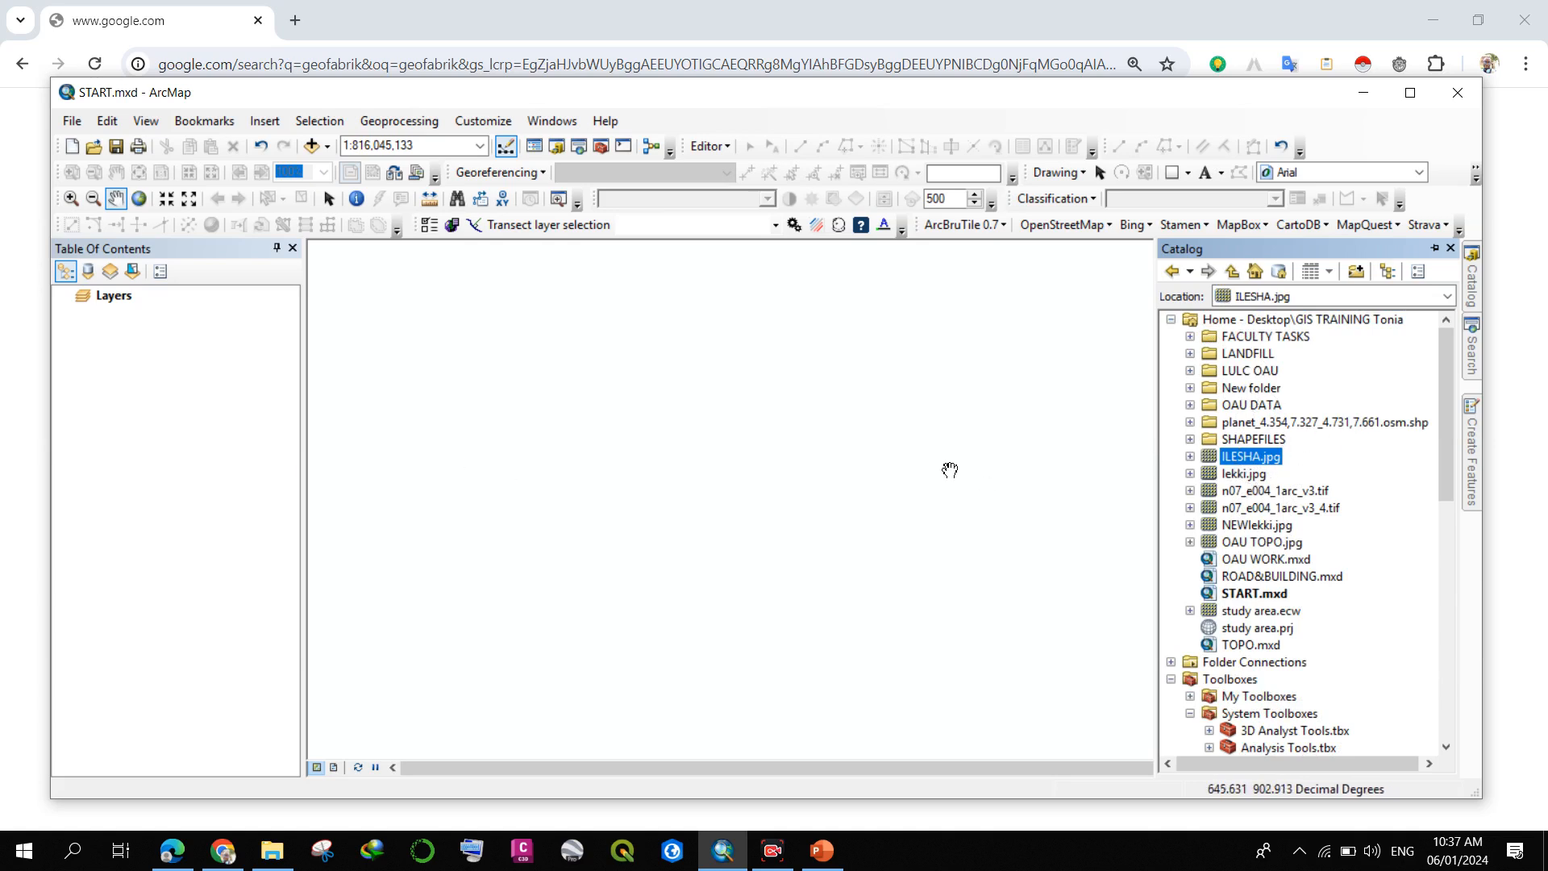
left_click(1170, 319)
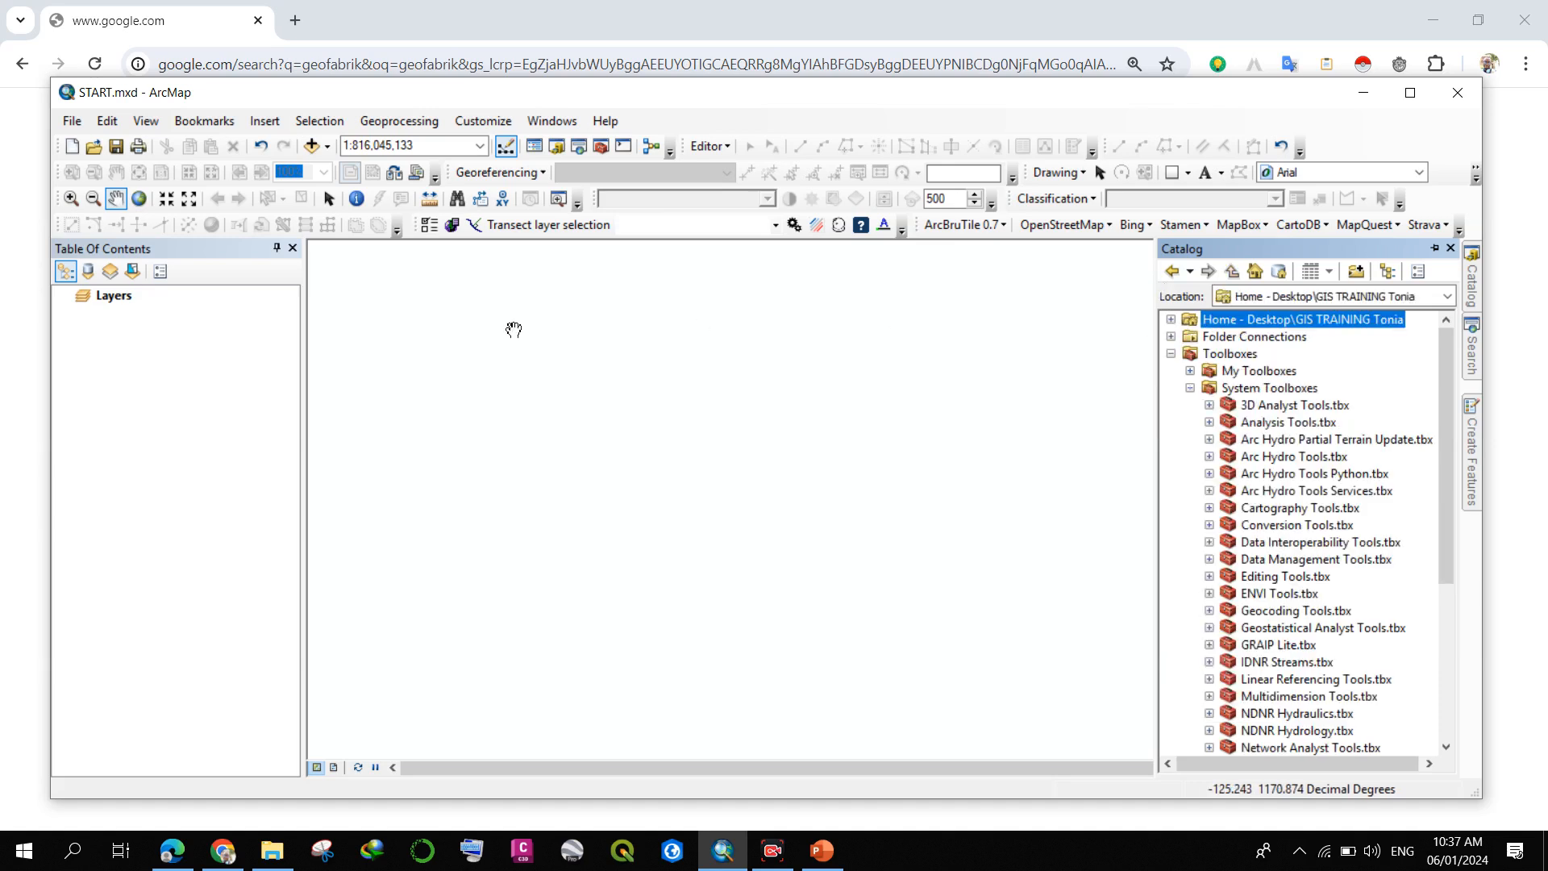
- Review the file commands for adding data, such as XY data, route events and query layers
left_click(72, 120)
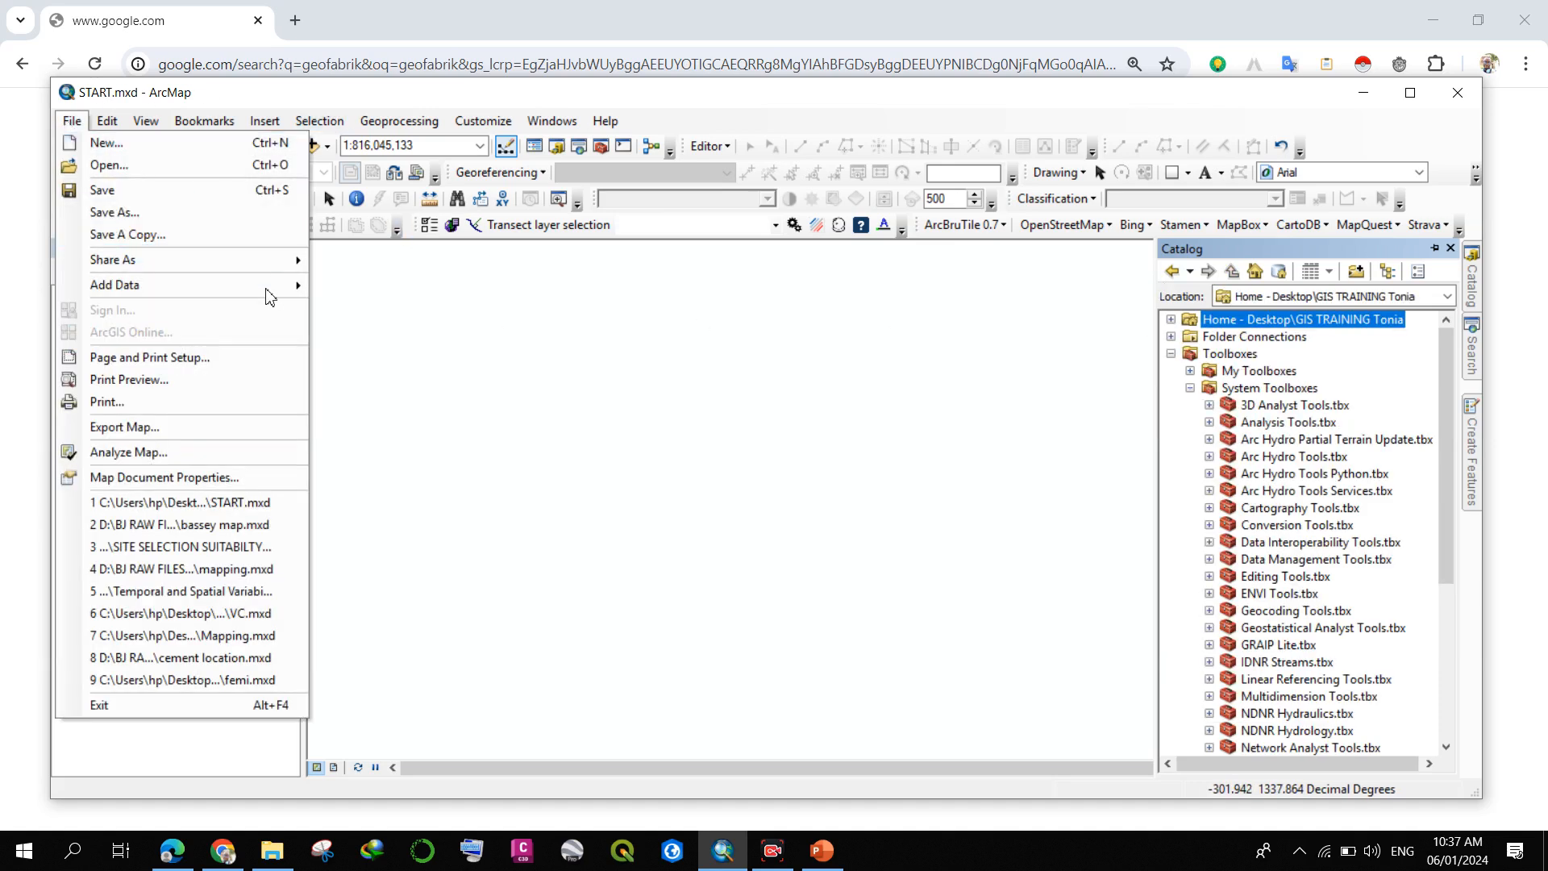
mouse_move(271, 288)
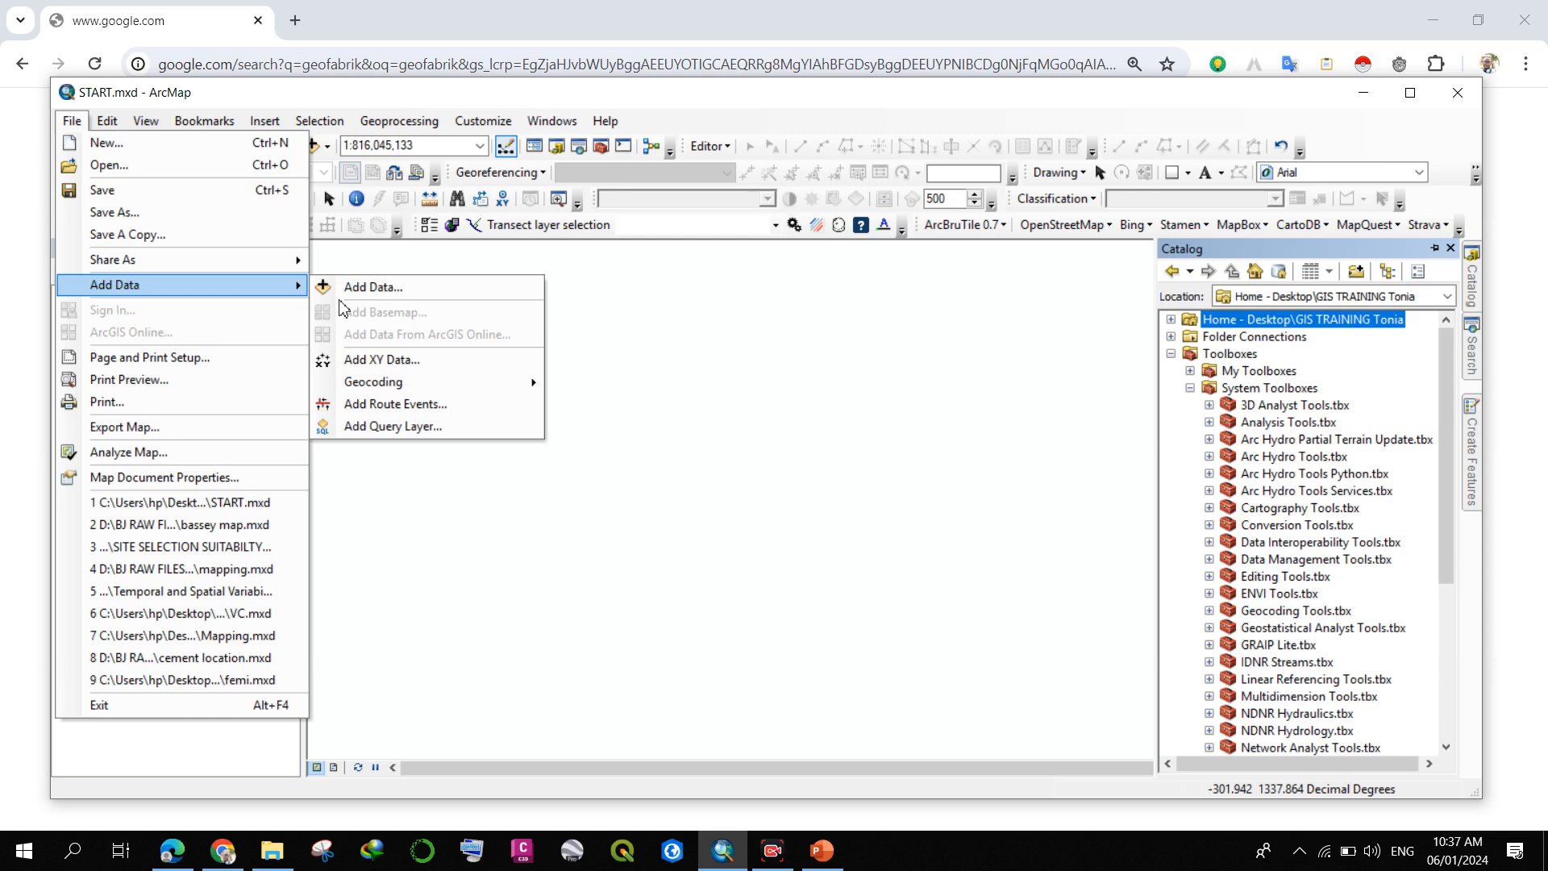
left_click(306, 187)
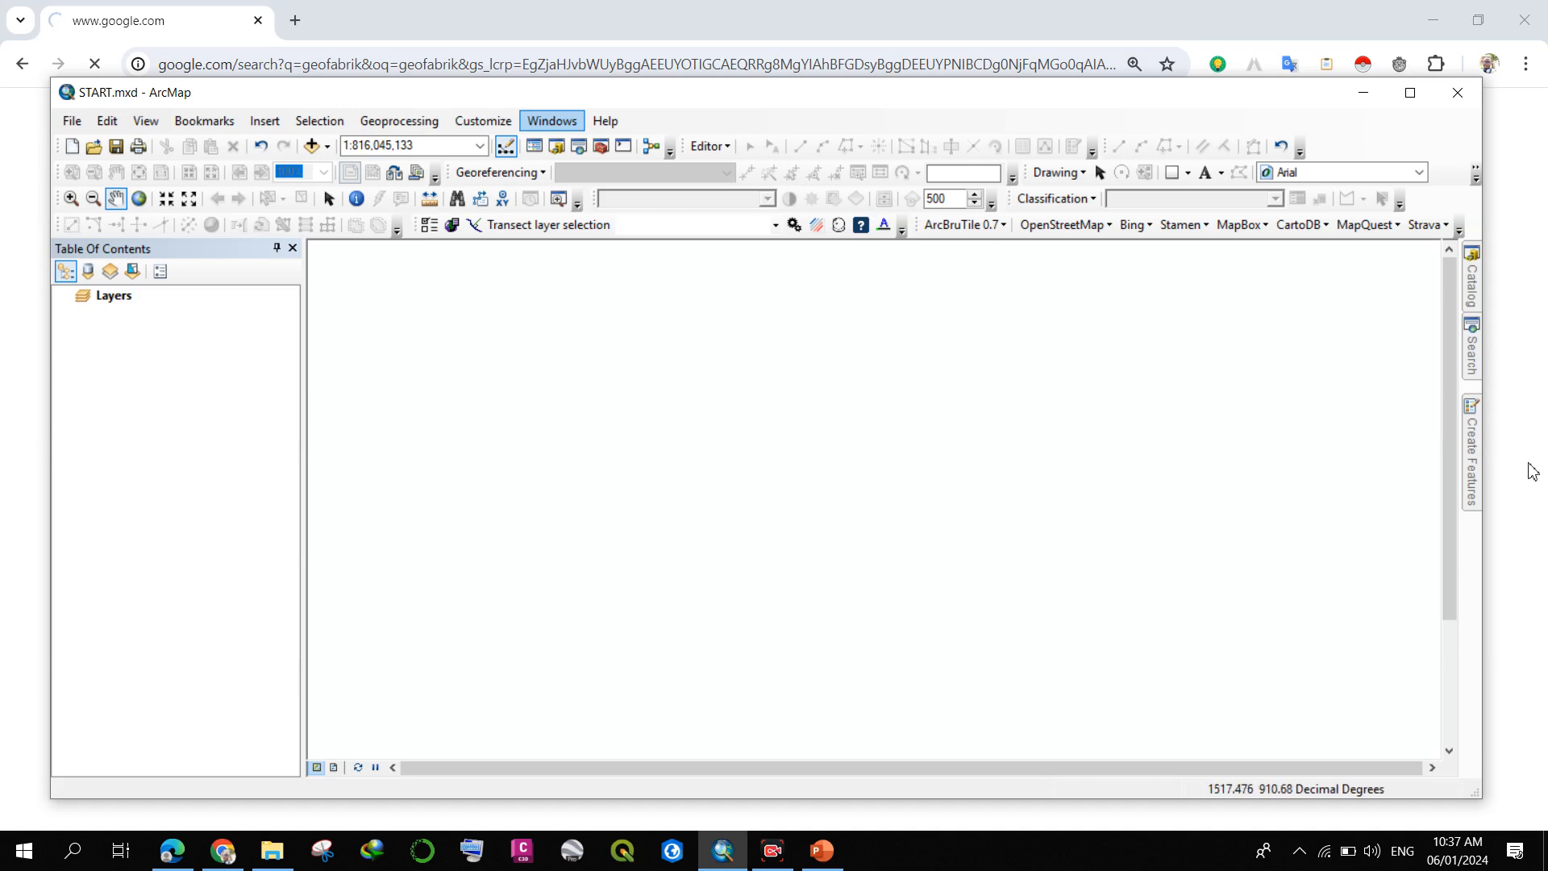
- Close the bemobi.mtn.ng tab in Chrome, switch to ArcMap and reopen the Catalog
left_click(1472, 278)
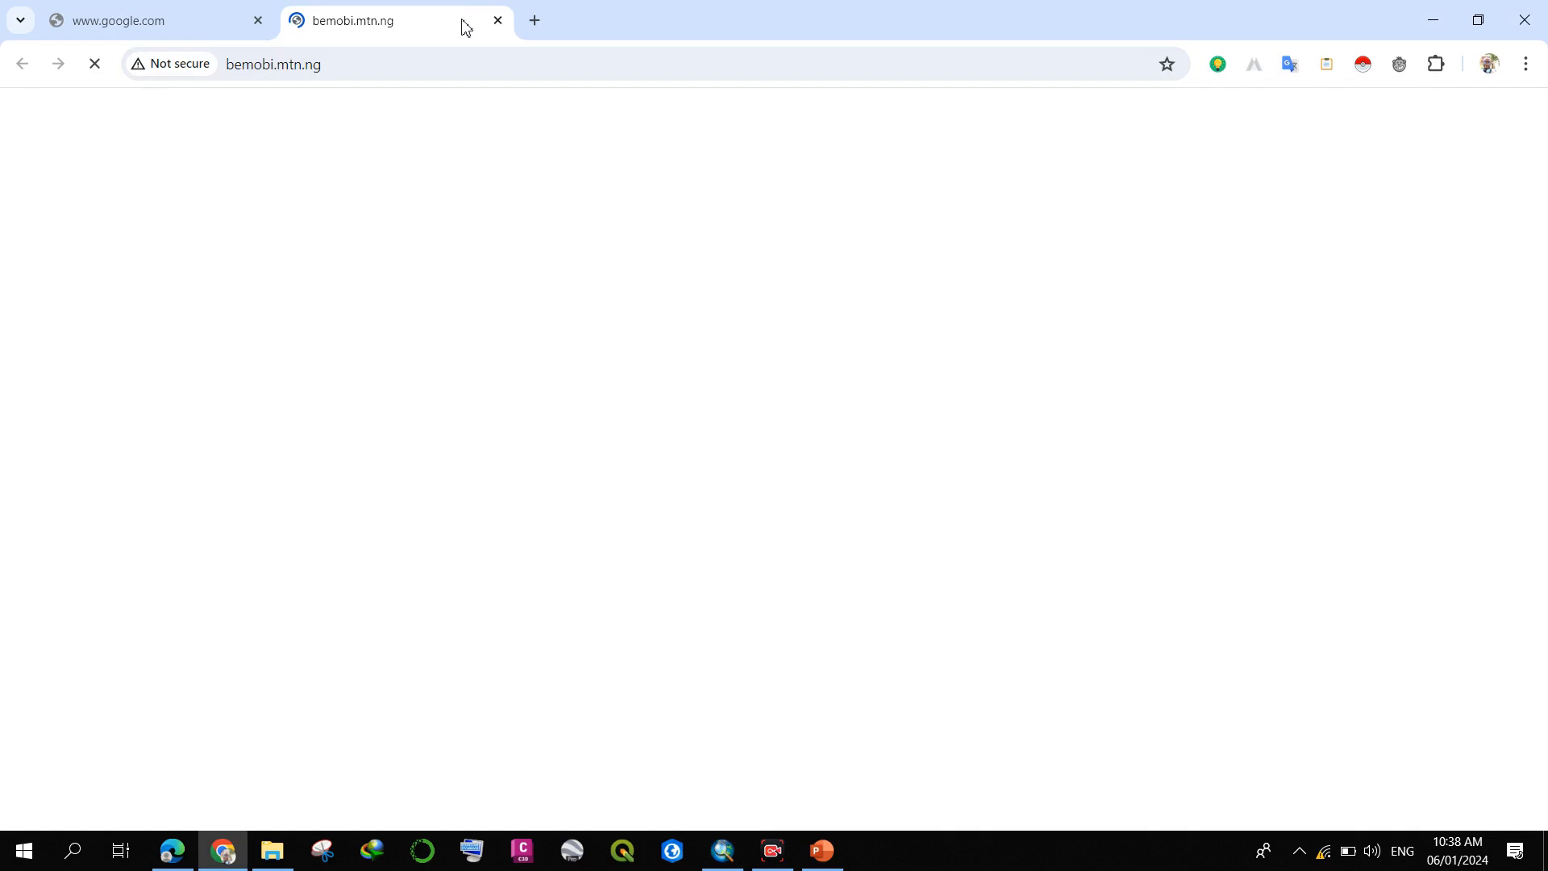
left_click(500, 21)
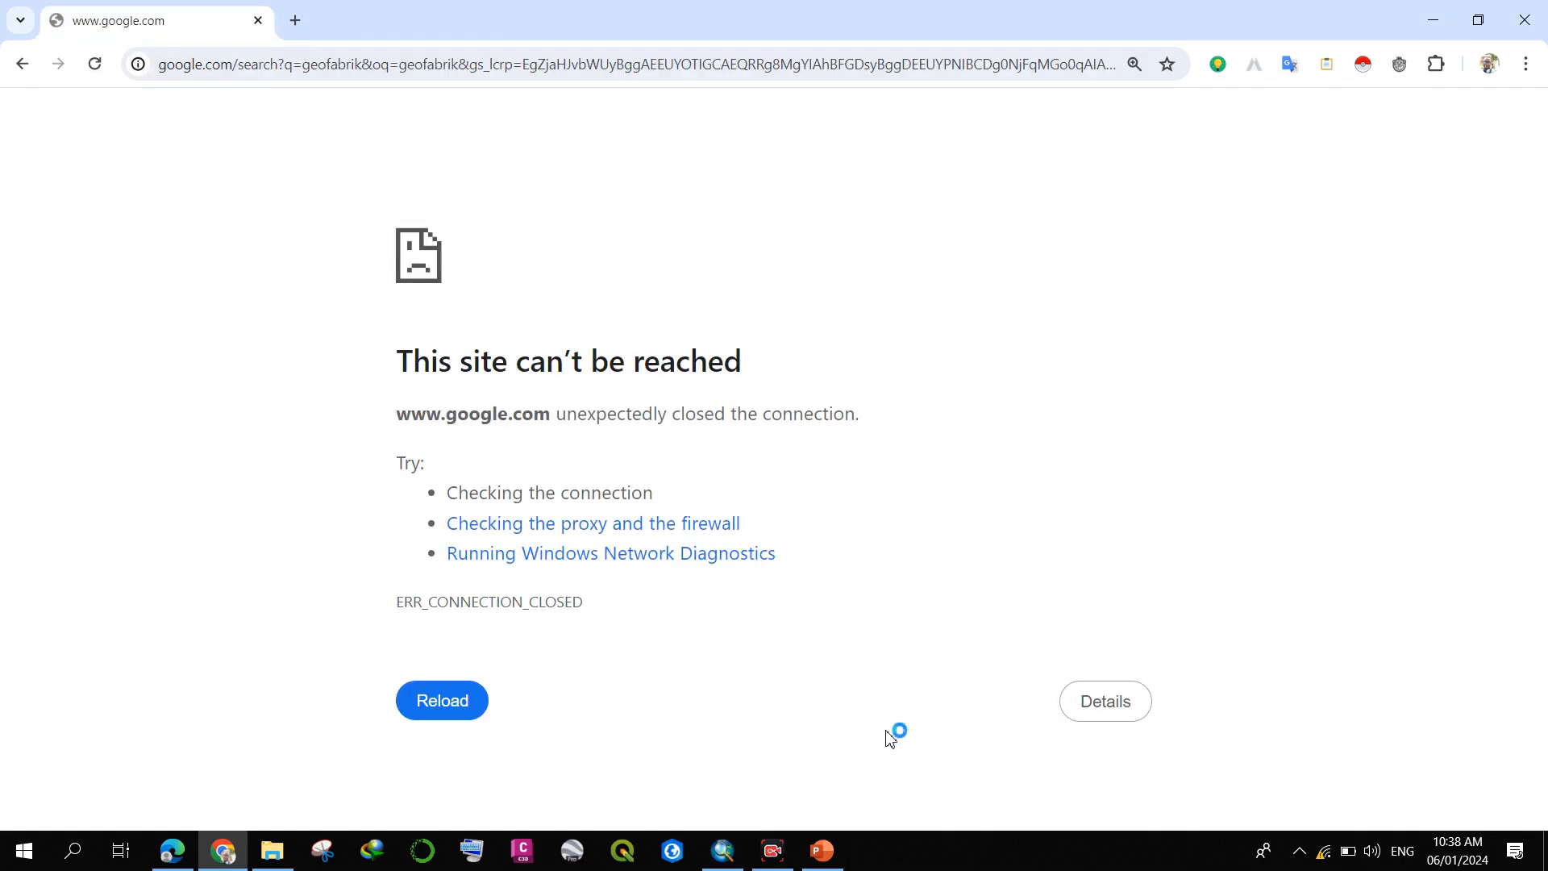
left_click(715, 859)
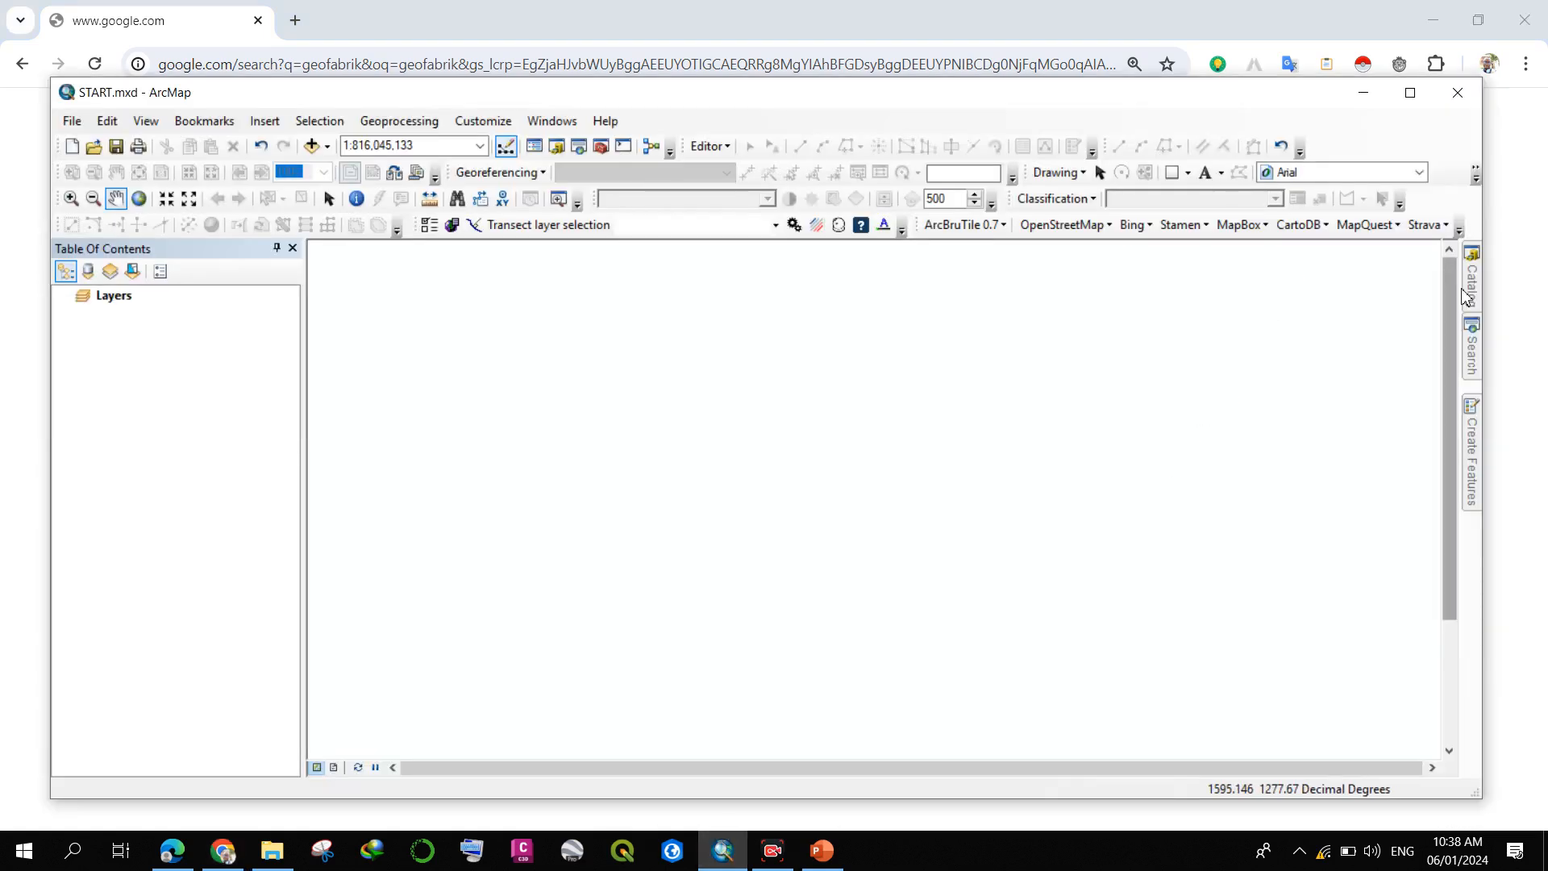
left_click(1467, 278)
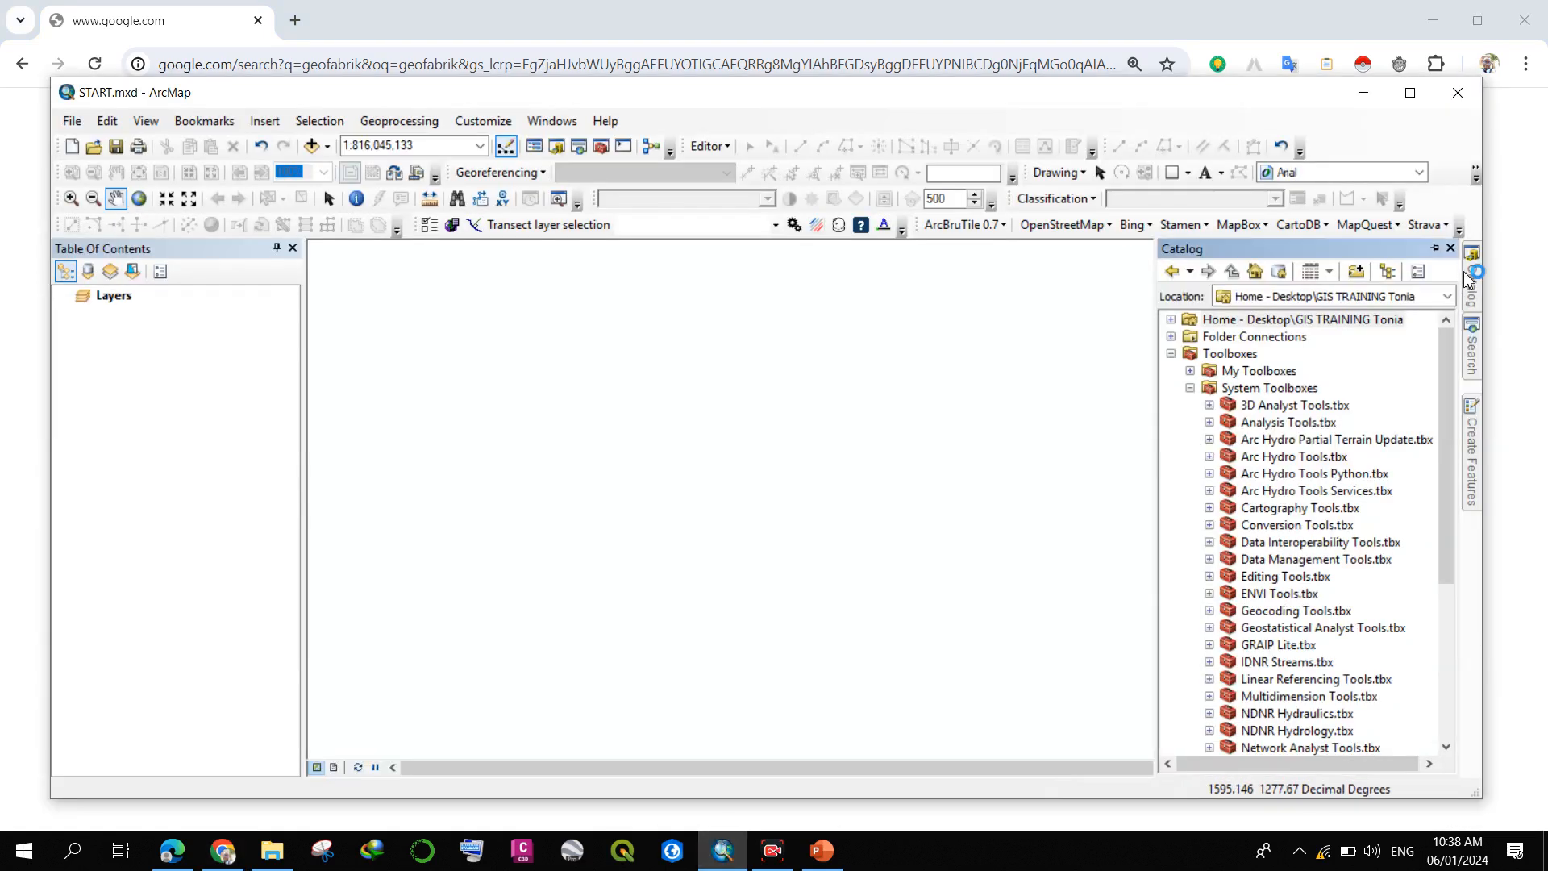
- Look through the home folder in the Catalog and collapse both it and the Toolboxes branch
left_click(1170, 320)
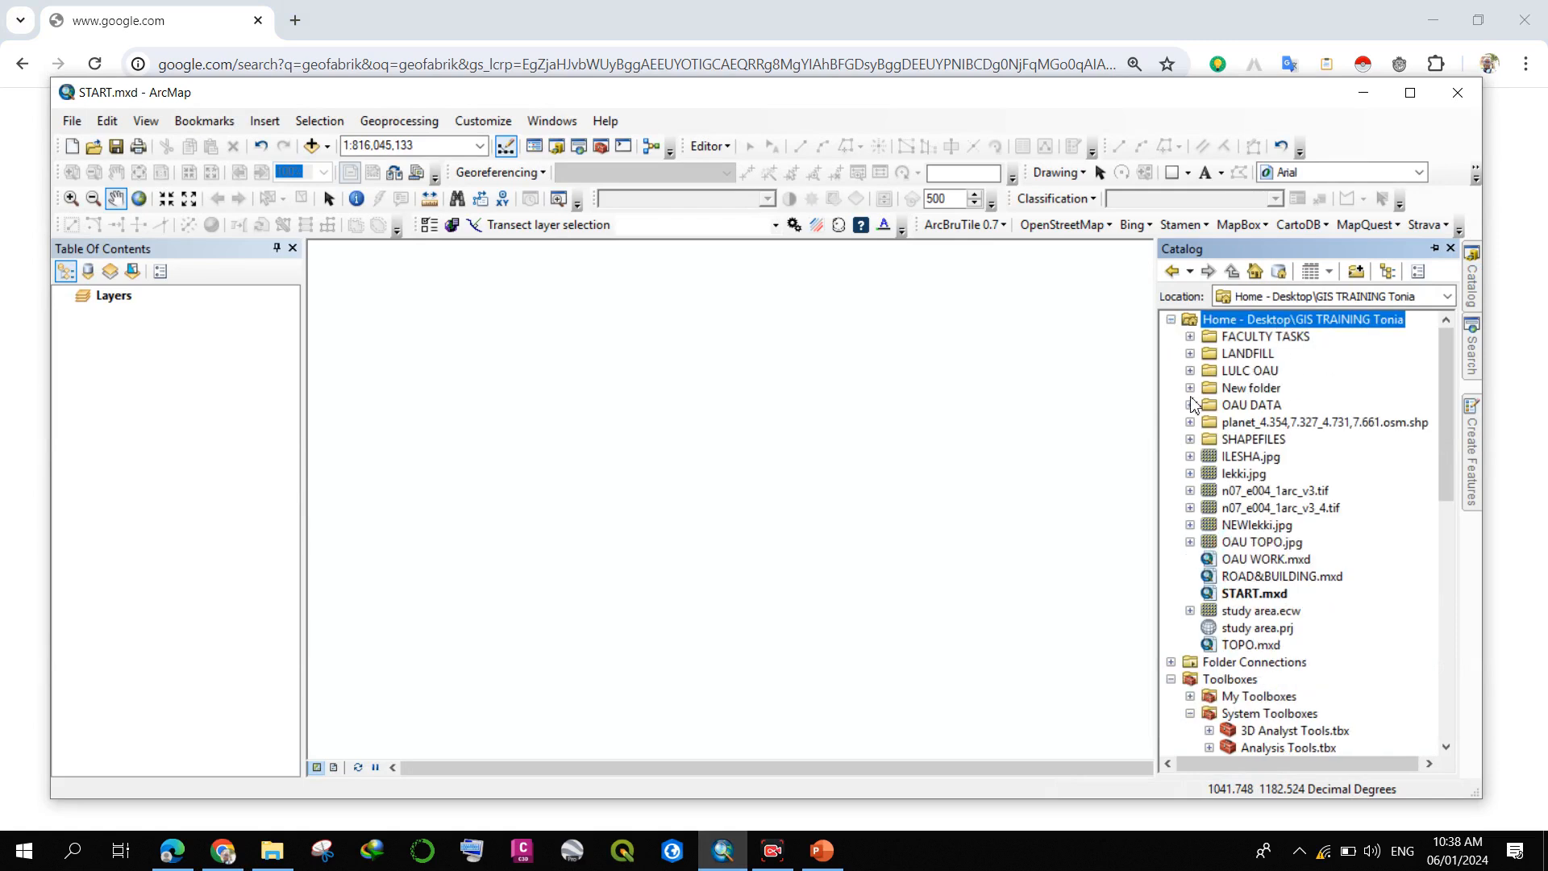
scroll(1204, 421, "down", 1)
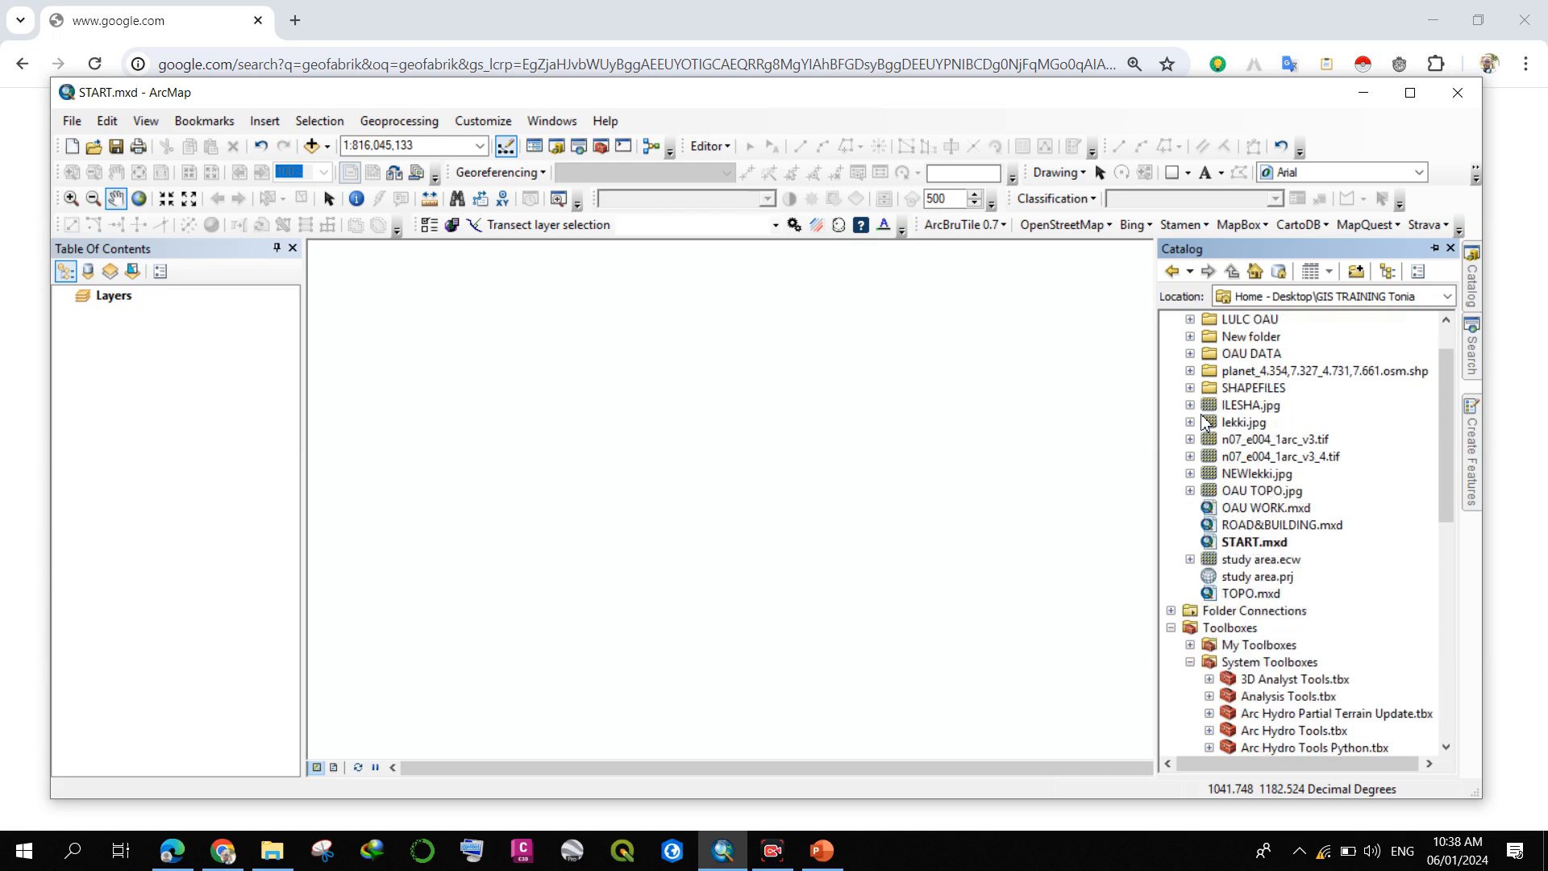
scroll(1203, 420, "down", 1)
scroll(1204, 421, "up", 2)
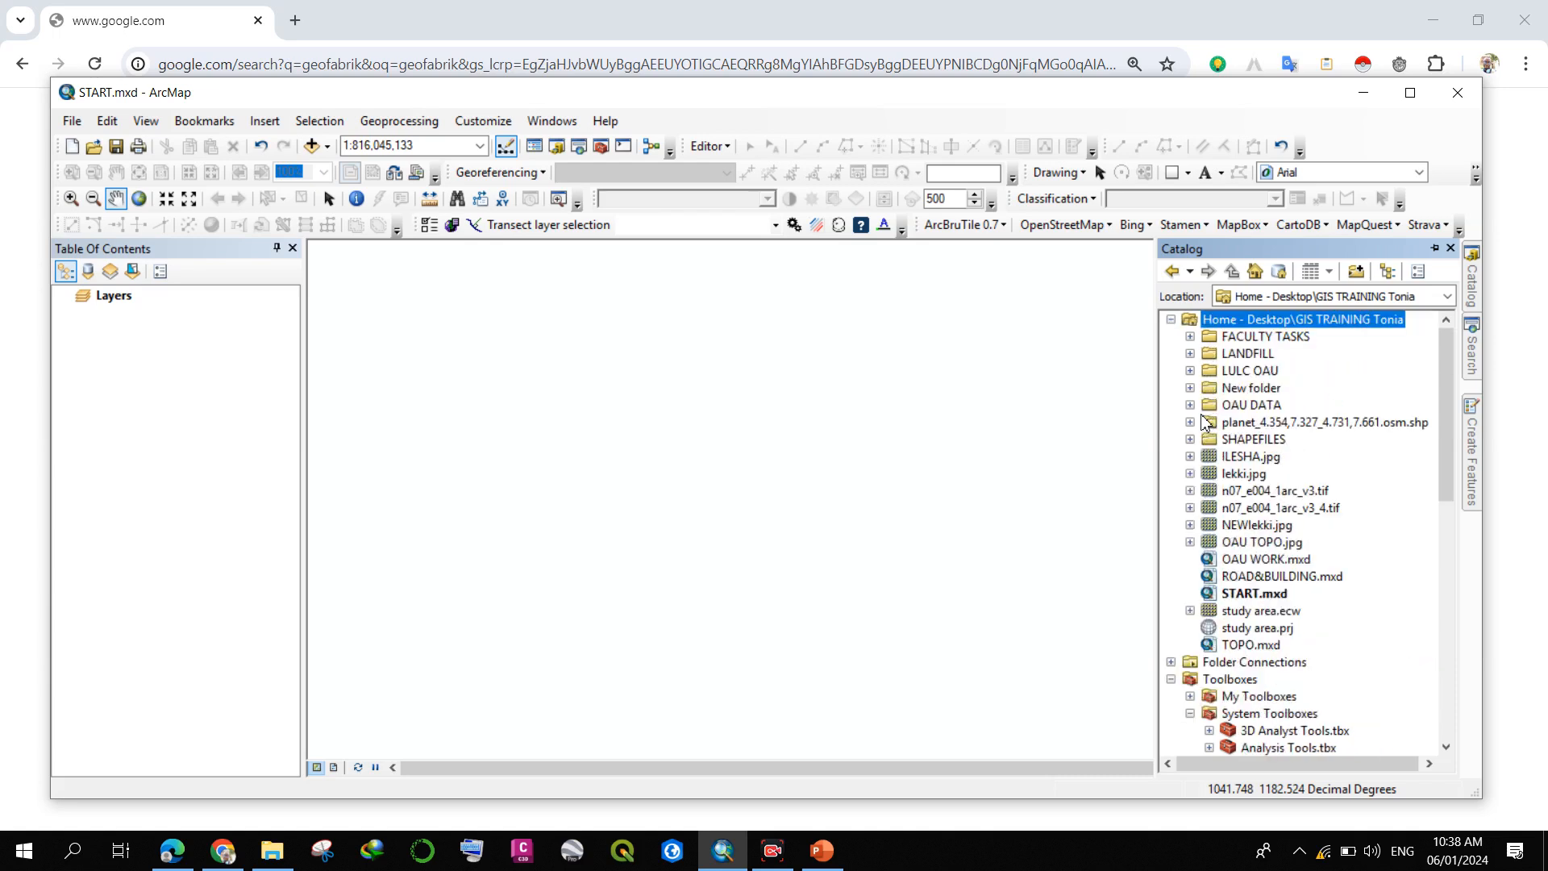
left_click(1170, 321)
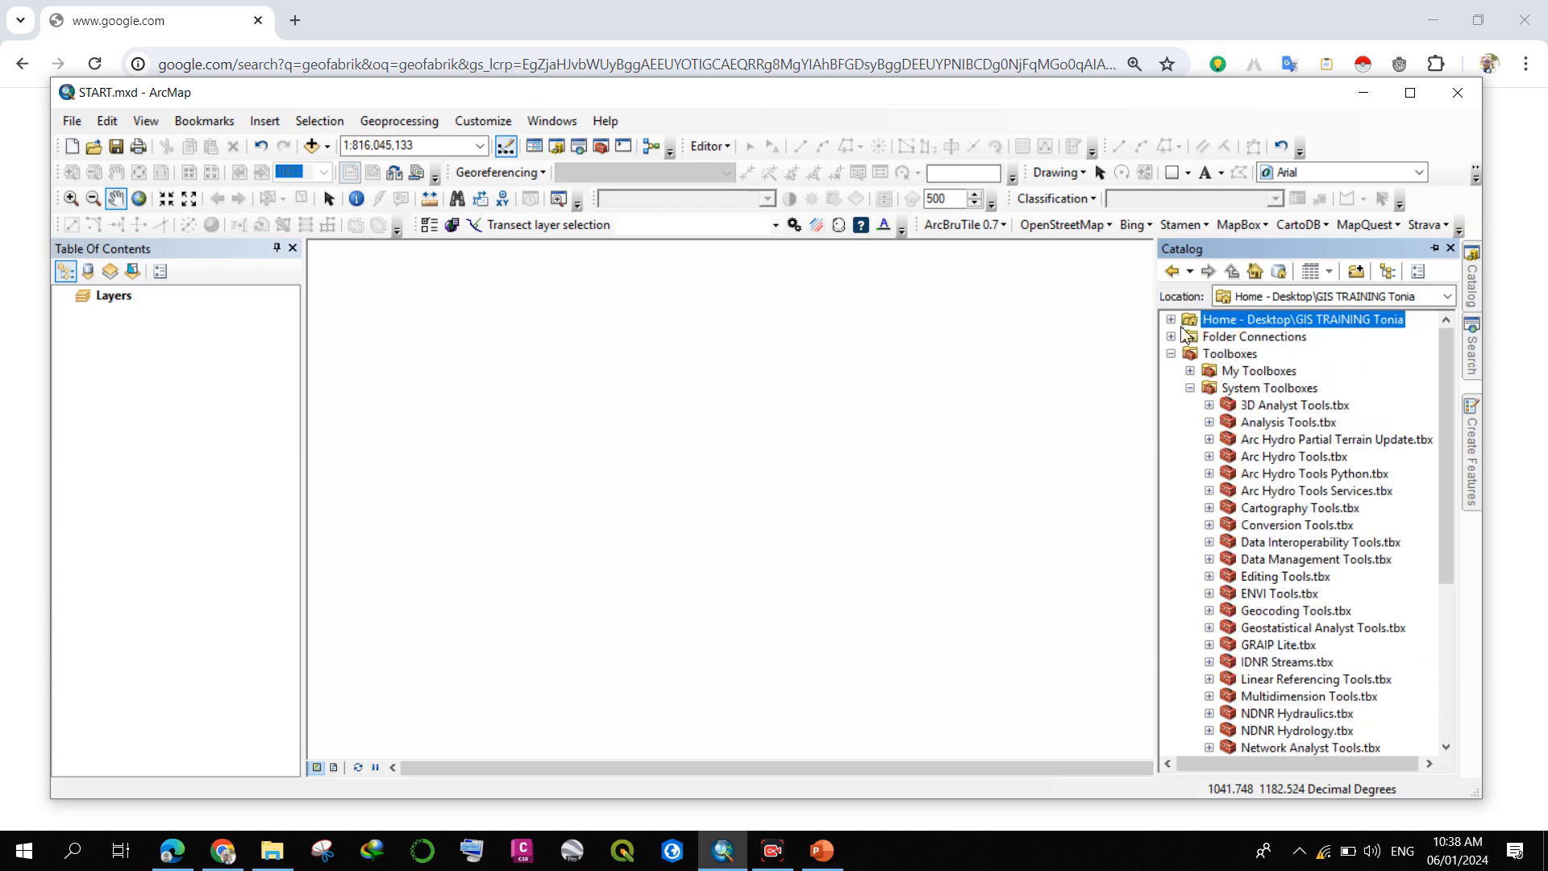
left_click(1171, 354)
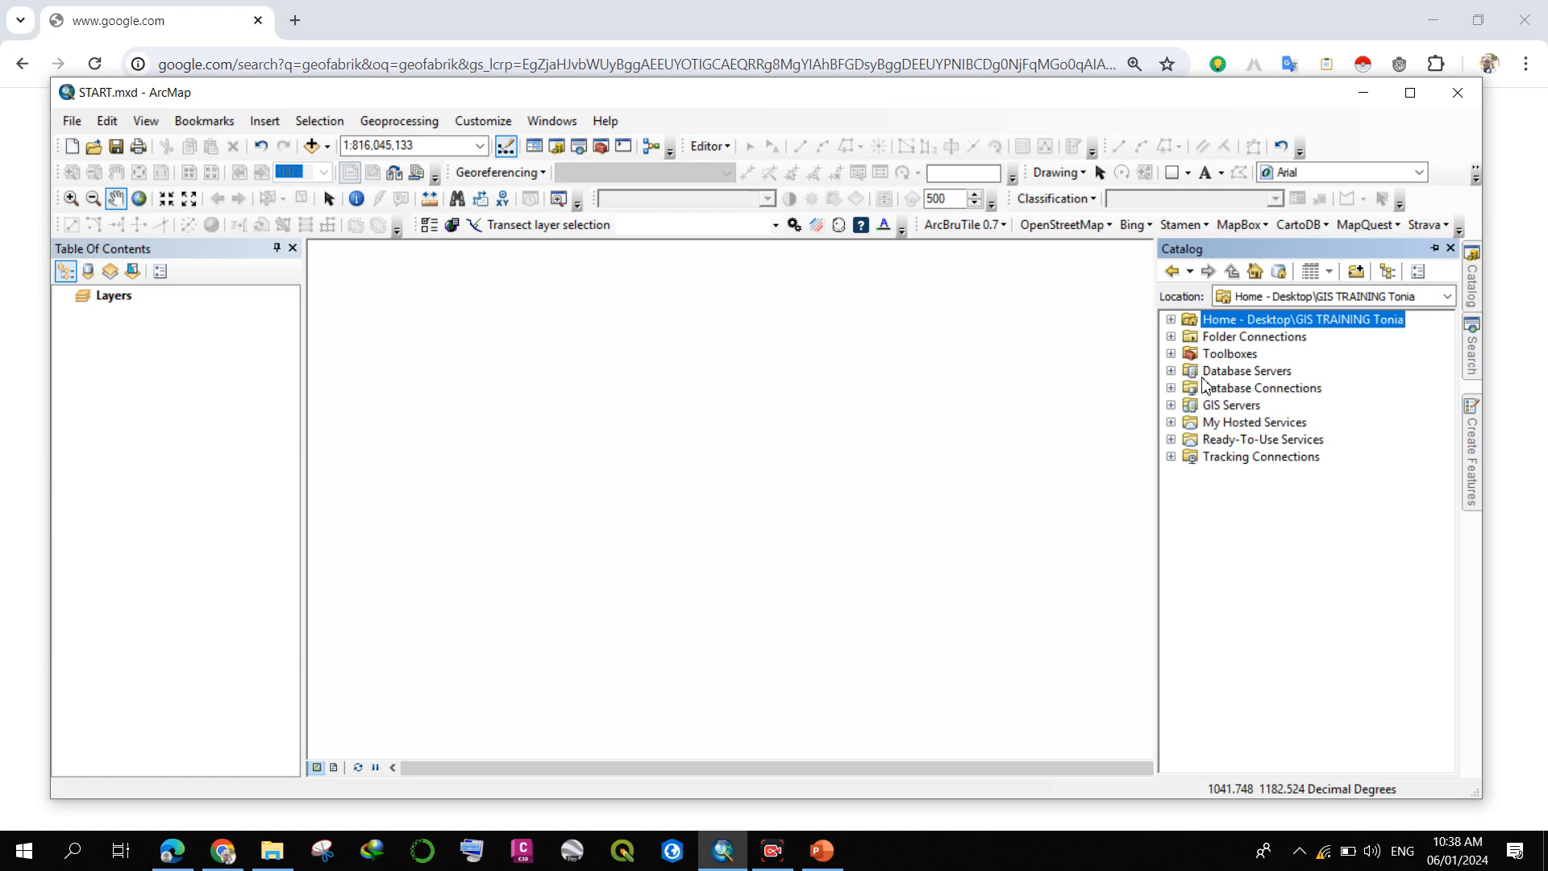
- Expand the Catalog's folder connections and open the nigeria data folder within SURVEY FILES on the D:\ connection
left_click(1170, 337)
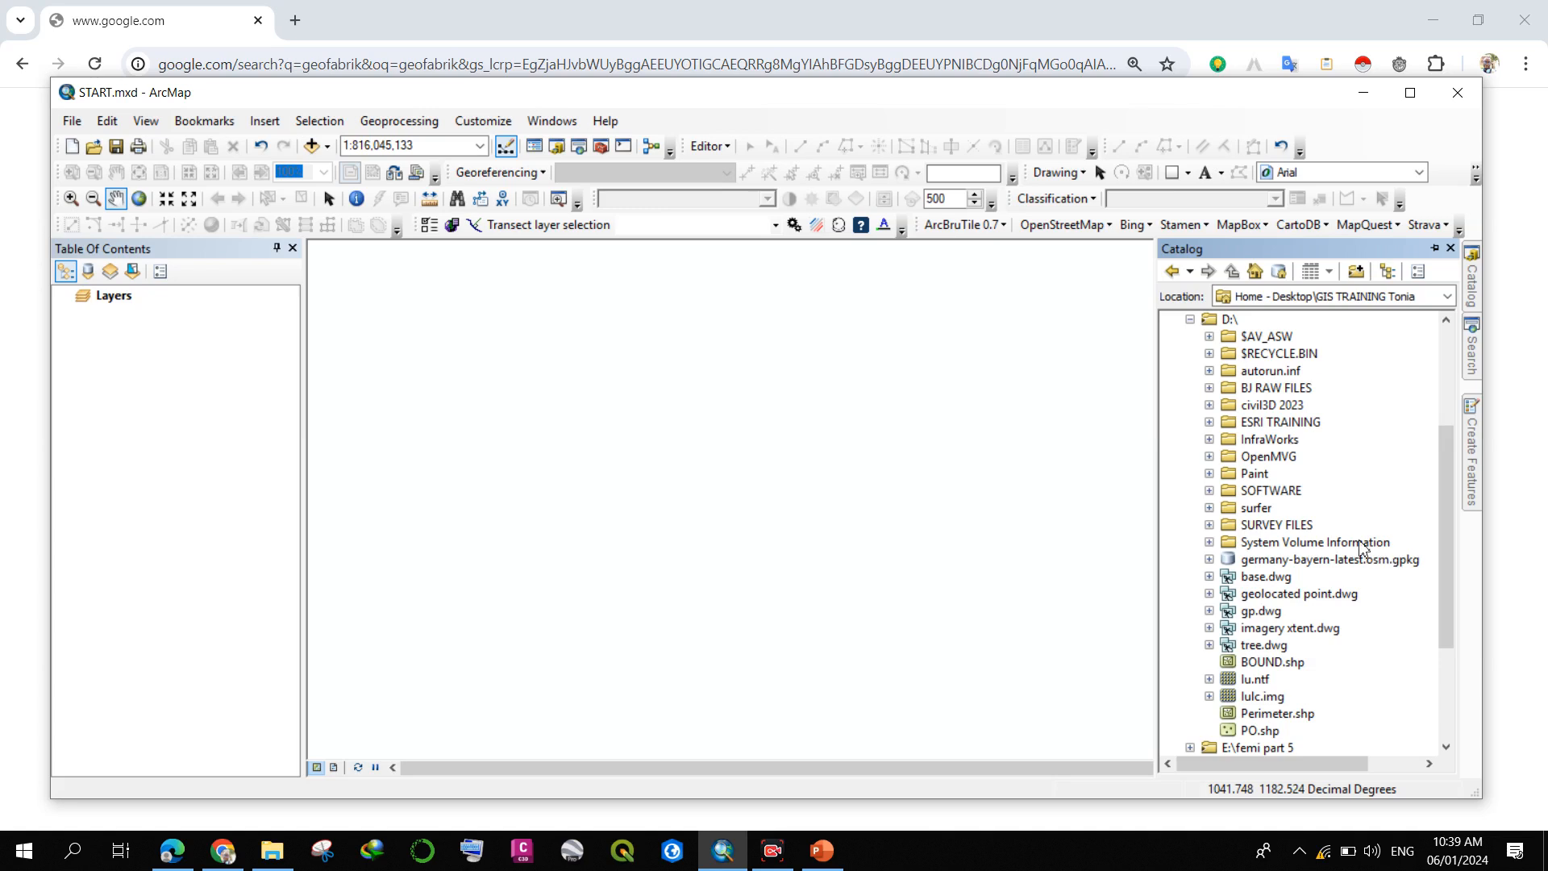
scroll(1236, 445, "down", 3)
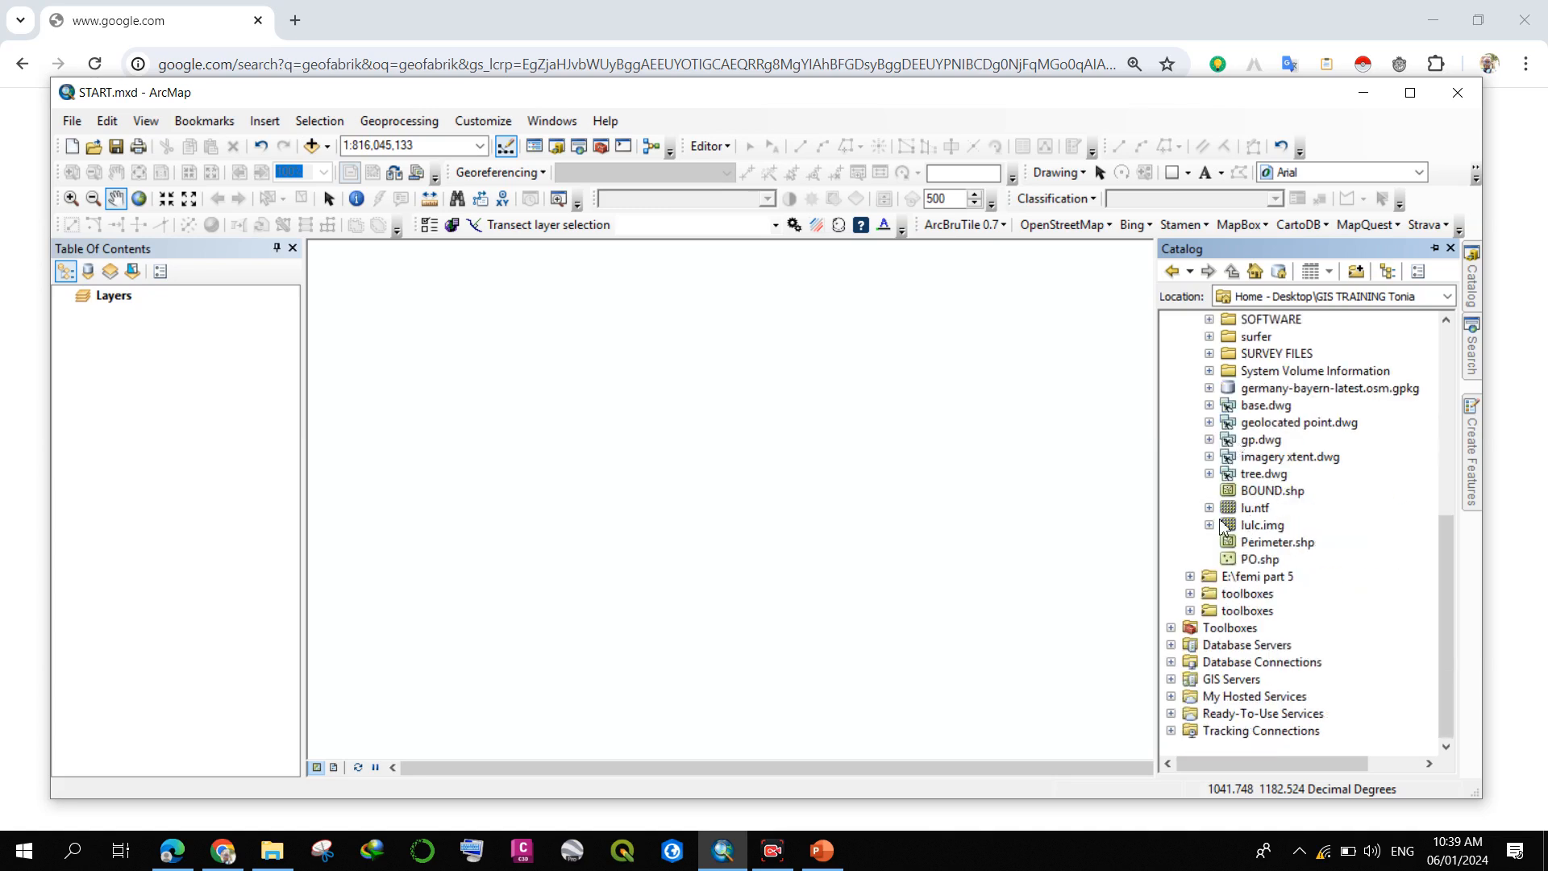
scroll(1237, 443, "up", 4)
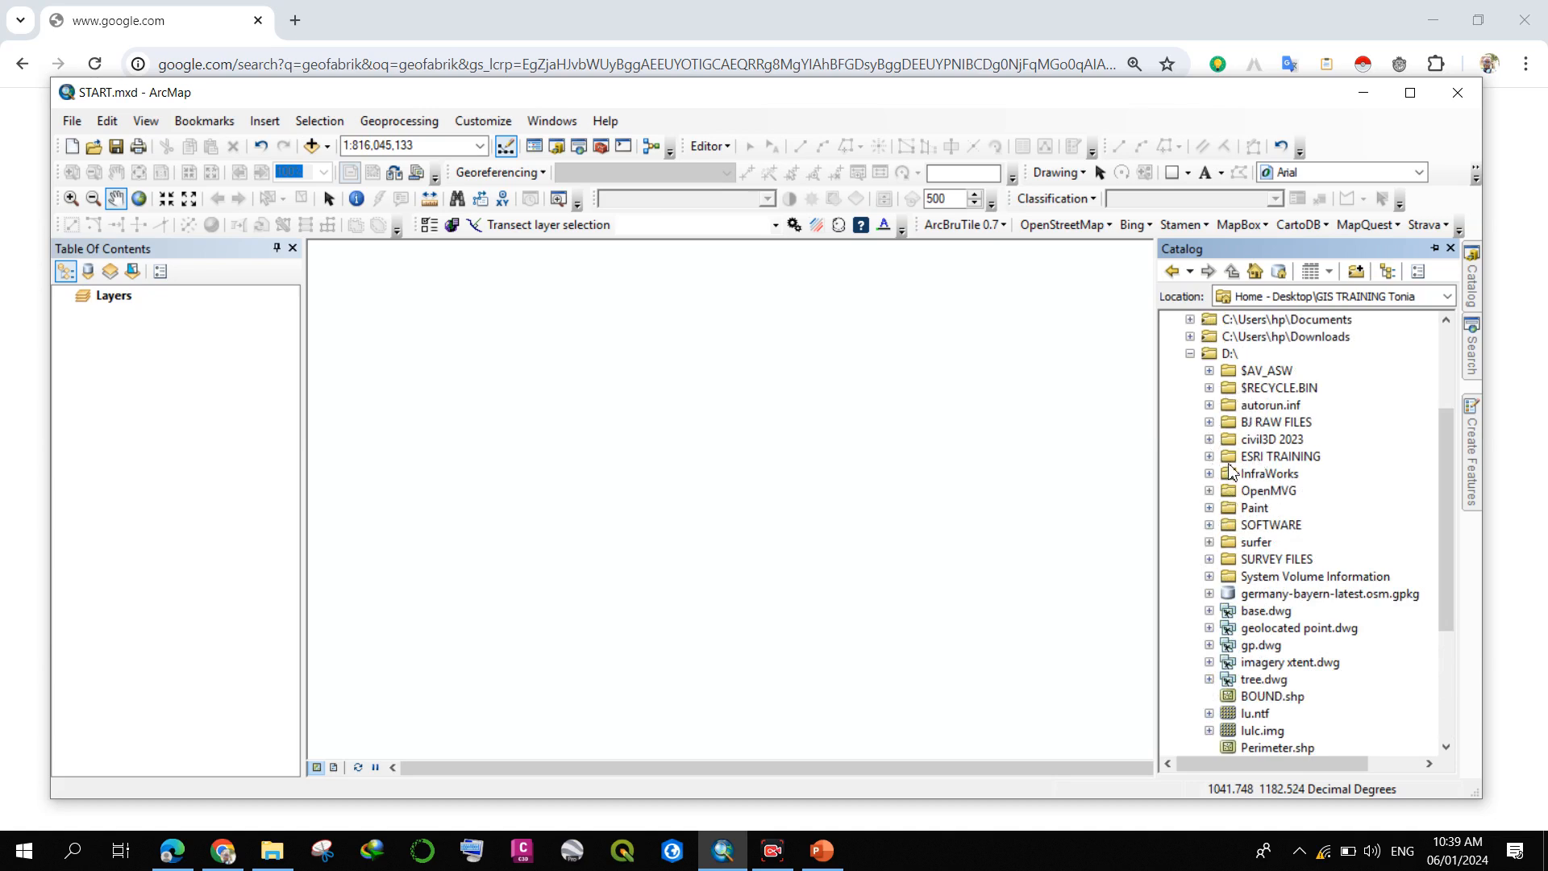
left_click(1210, 559)
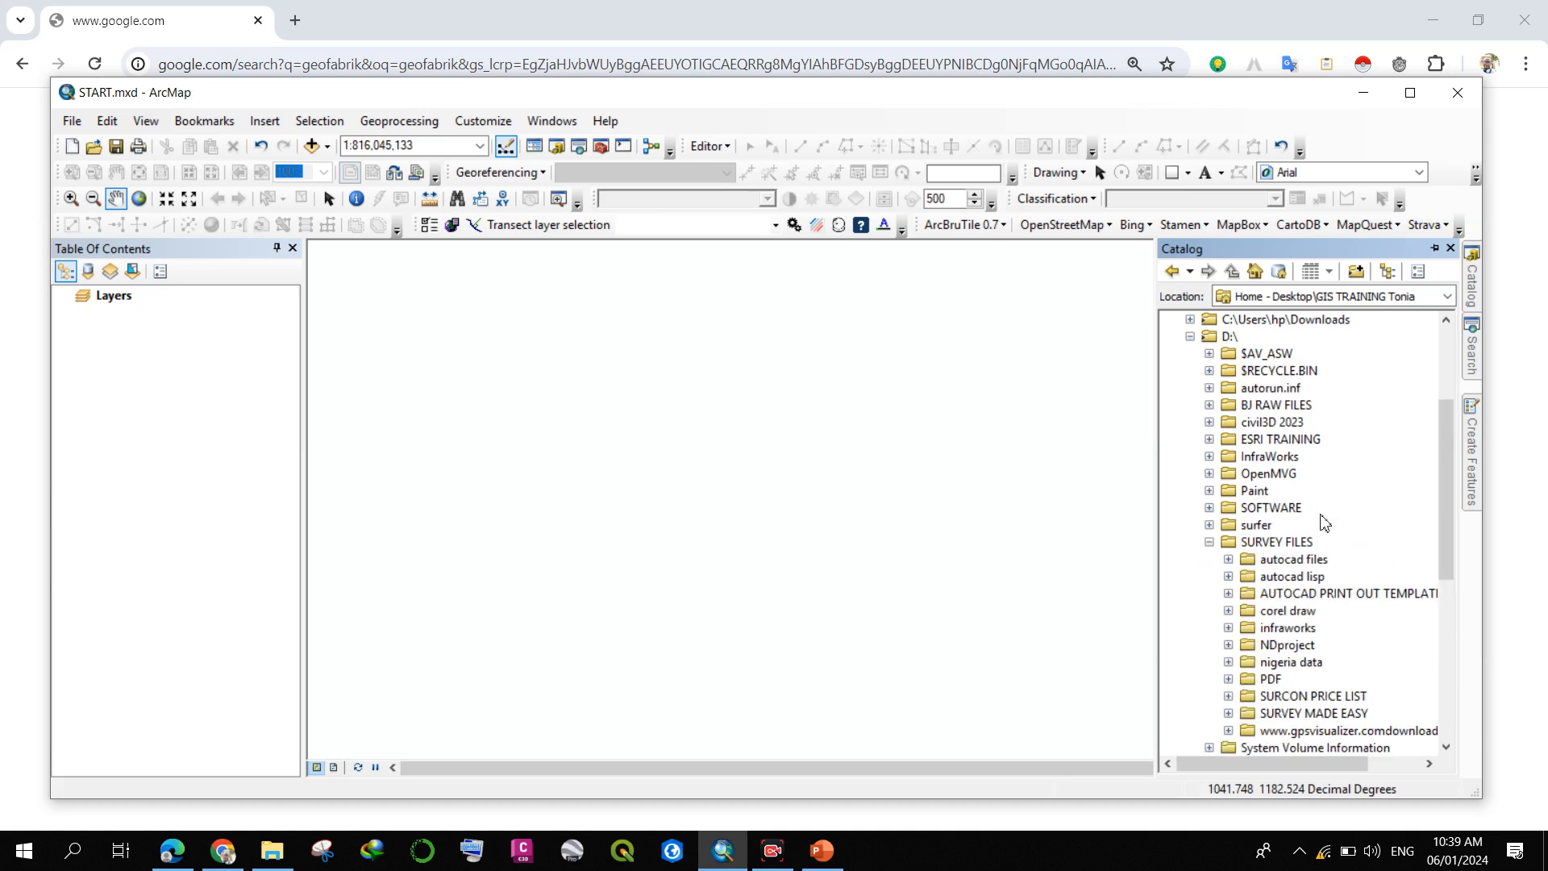
scroll(1274, 621, "down", 3)
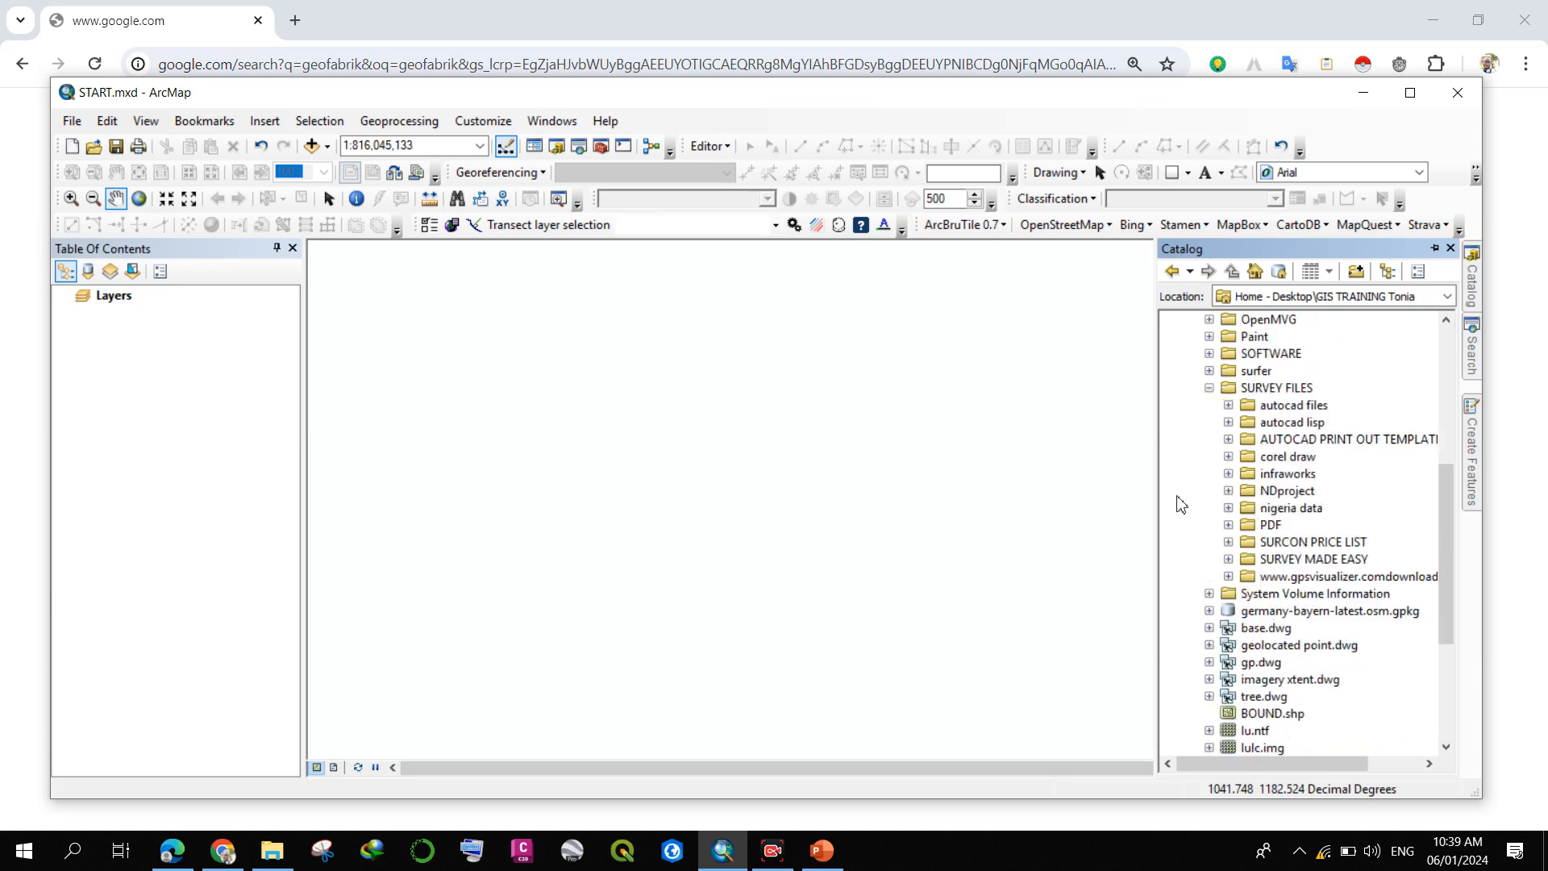
left_click(1227, 508)
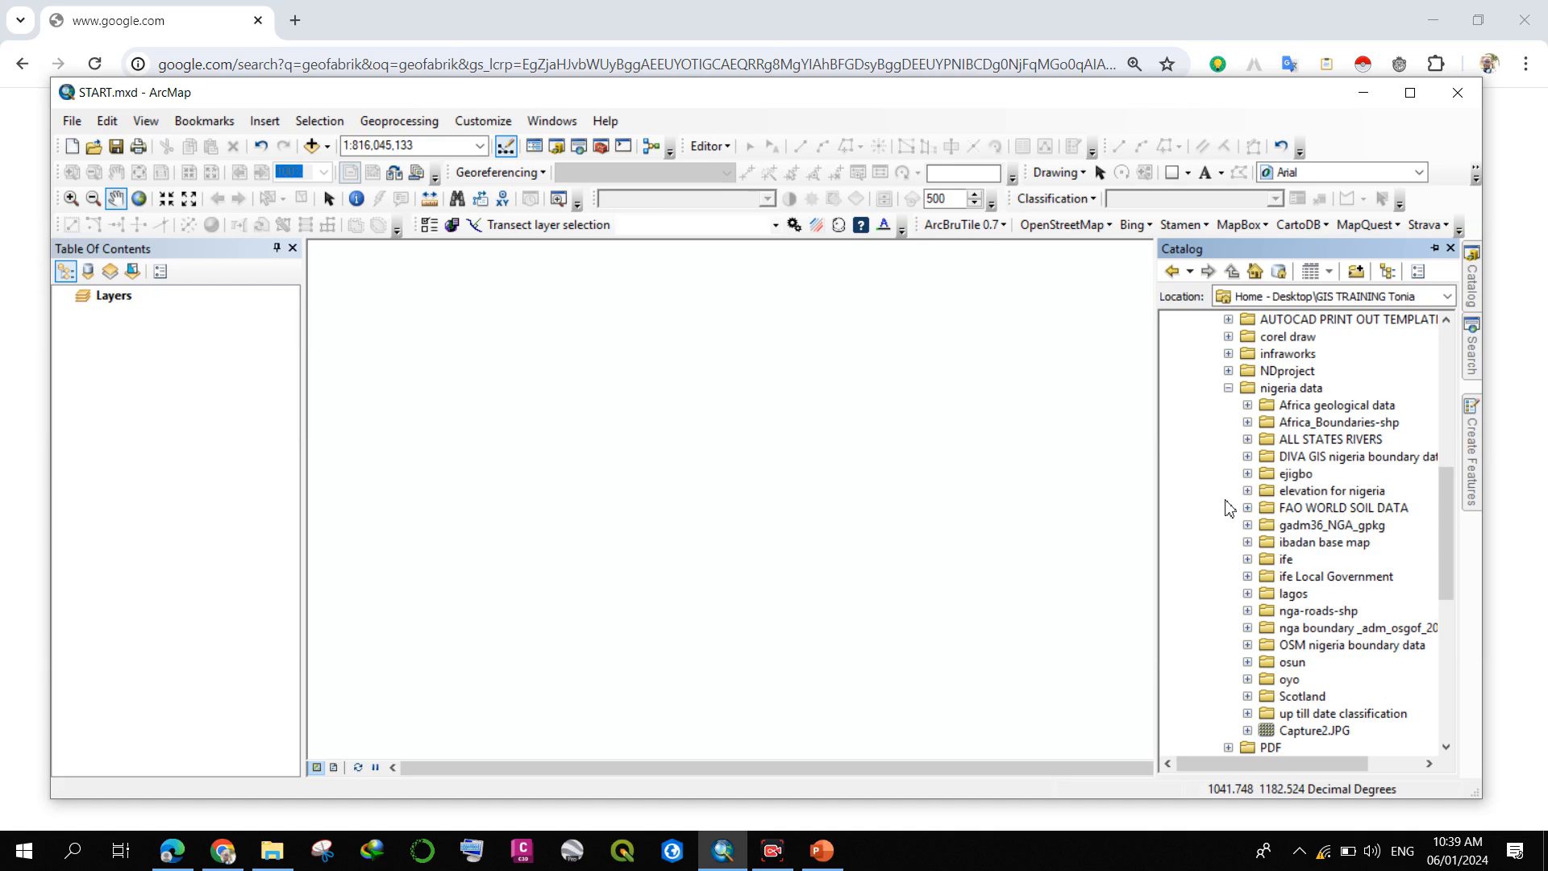
- Expand the OSM nigeria boundary data folder and its nigeria_polbnda_admin_0, nigeria_polbnda_admin_1 and nigeria_polbnda_admin_2 subfolders
scroll(1330, 413, "down", 1)
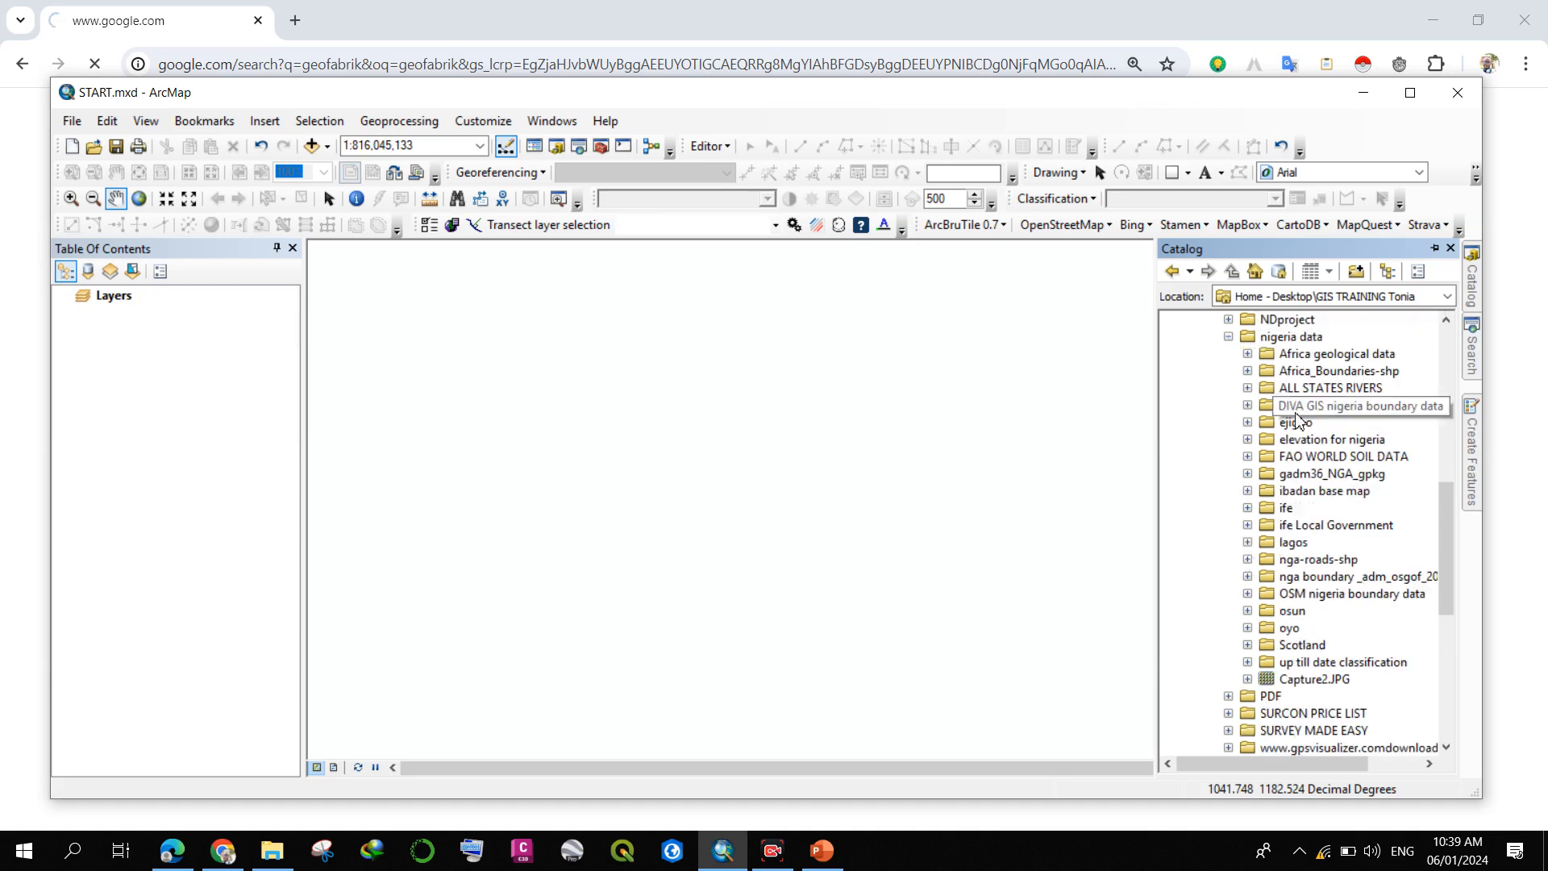
left_click(1248, 594)
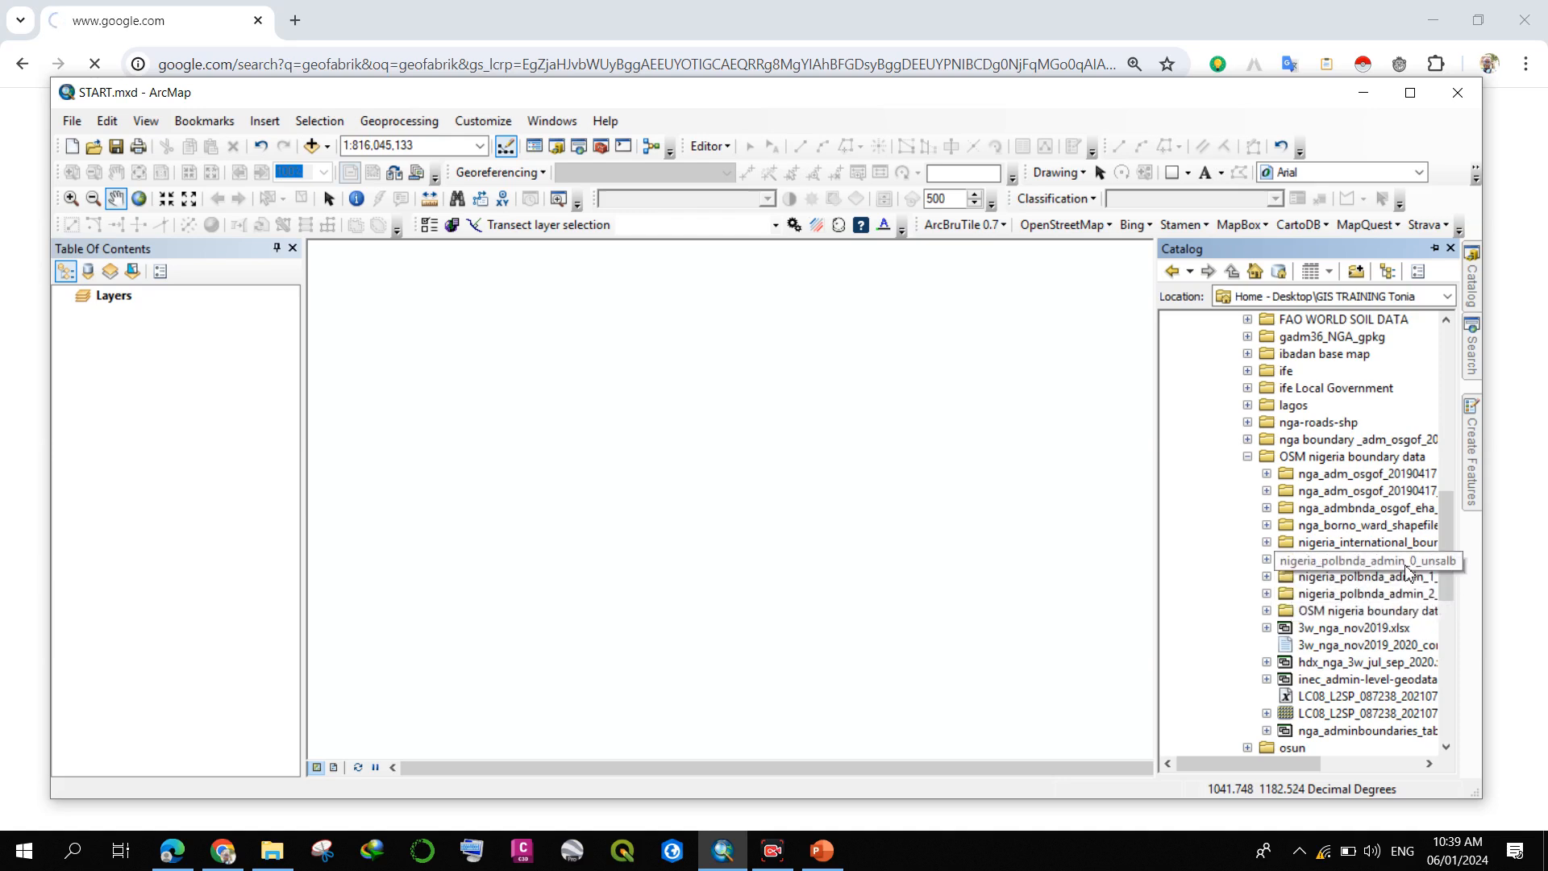
left_click(1266, 560)
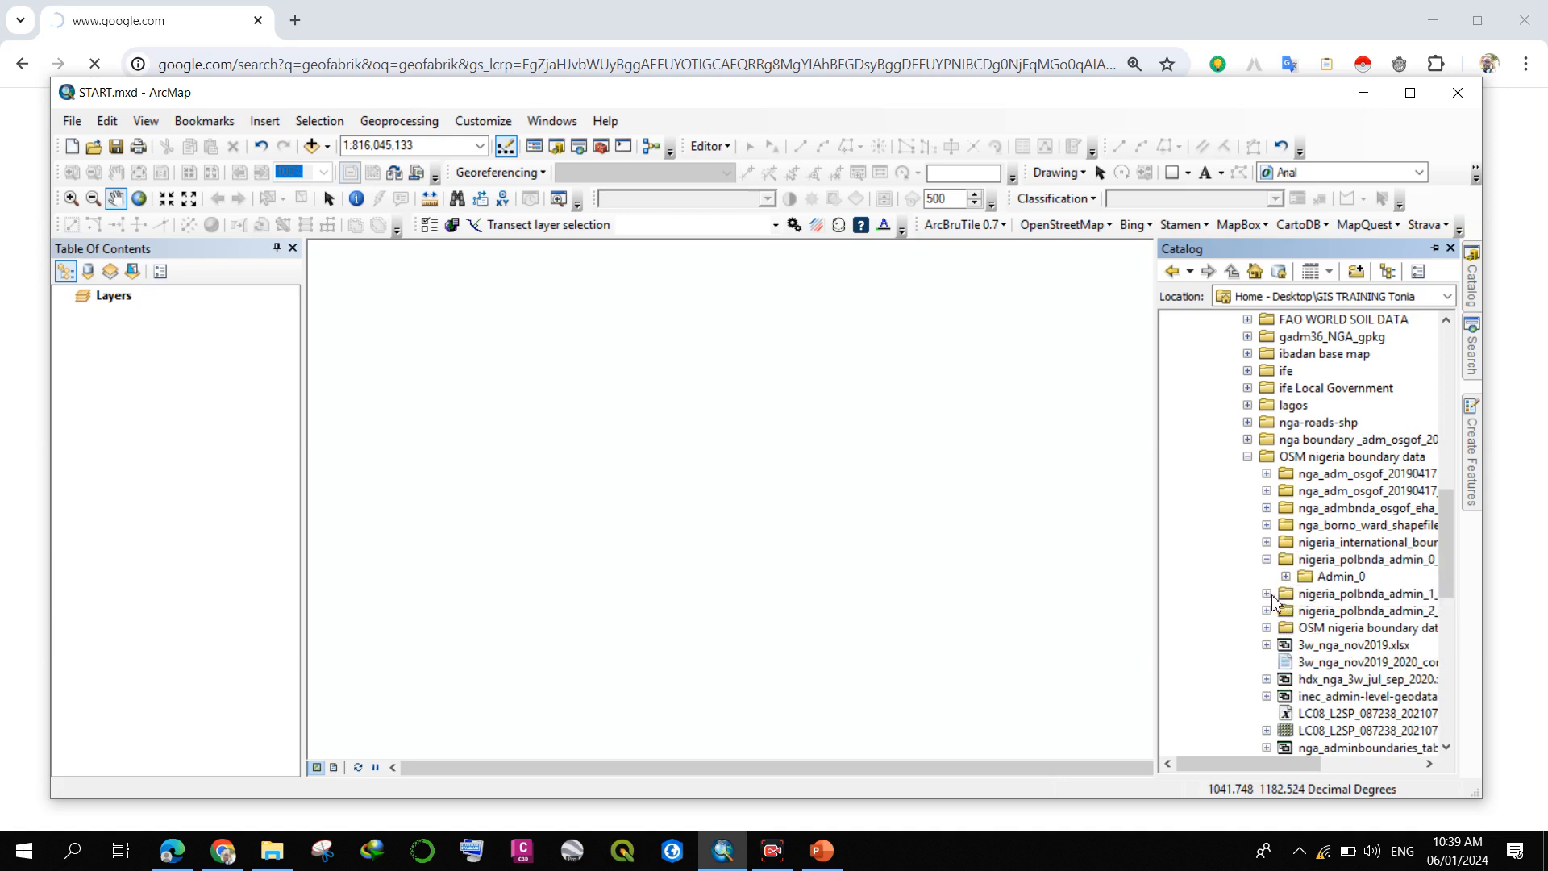
left_click(1268, 594)
left_click(1265, 628)
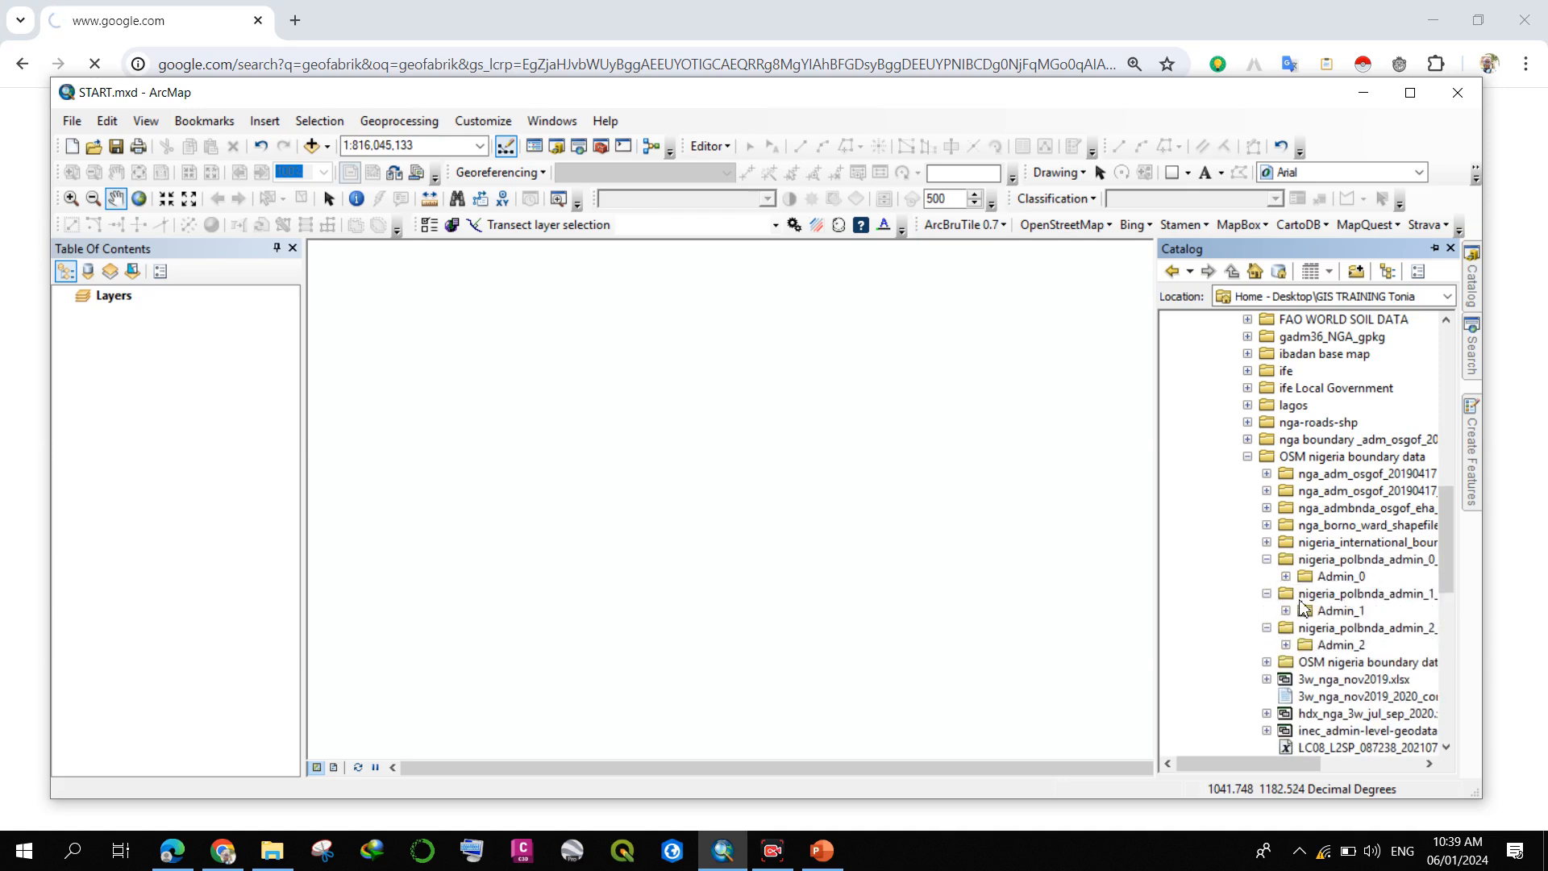
- Add the nga_polbnda_adm0_1m.shp shapefile from the NGA_cnty_admin0 folder inside Admin_0 to the map
left_click(1286, 576)
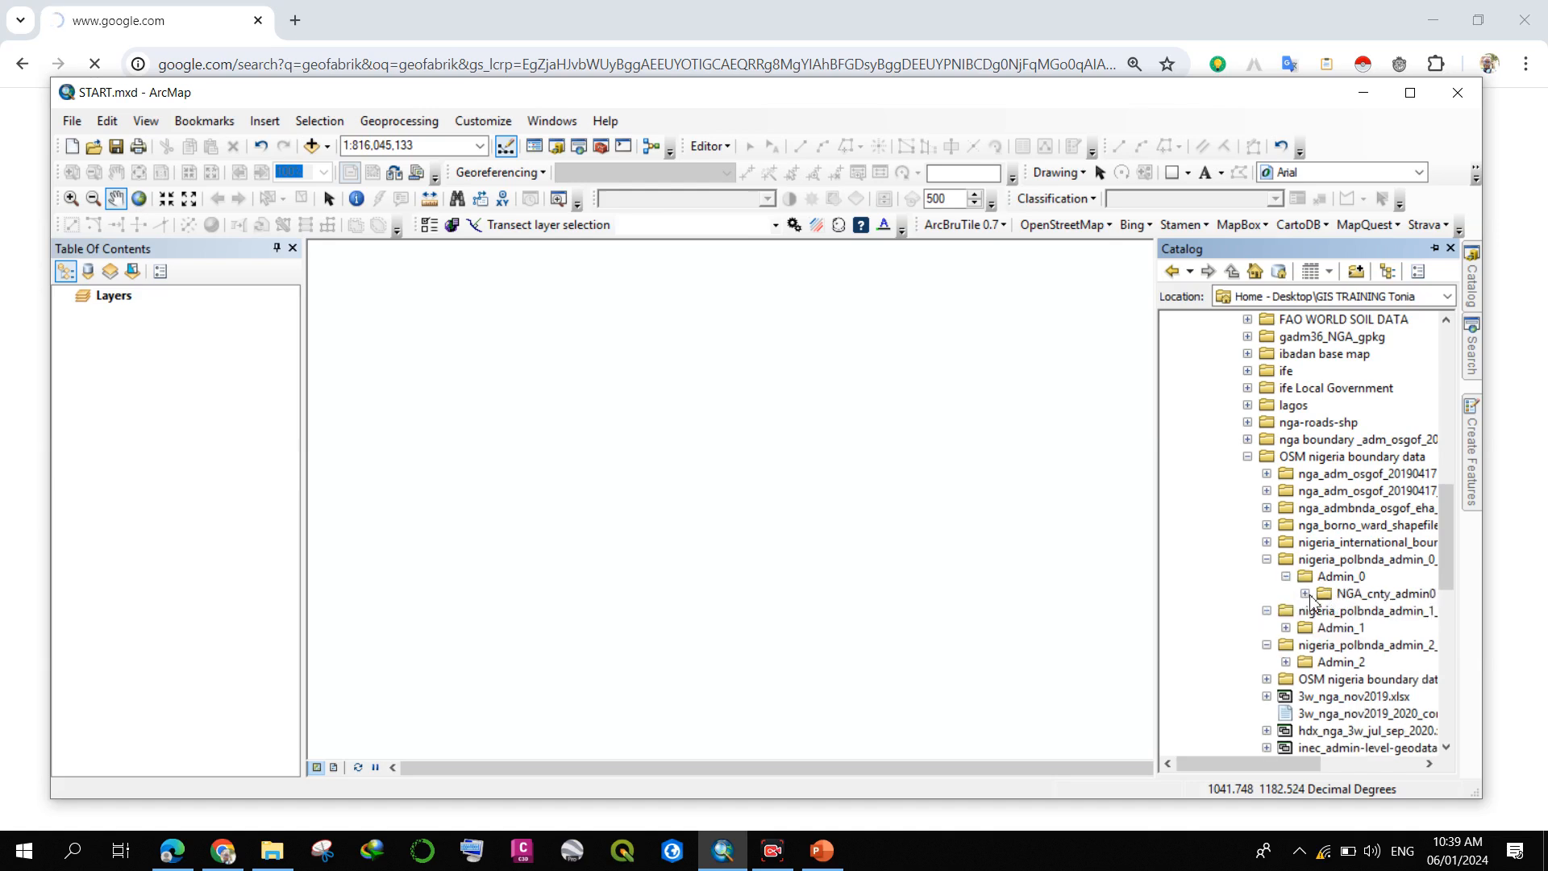
left_click(1305, 593)
left_click(1346, 618)
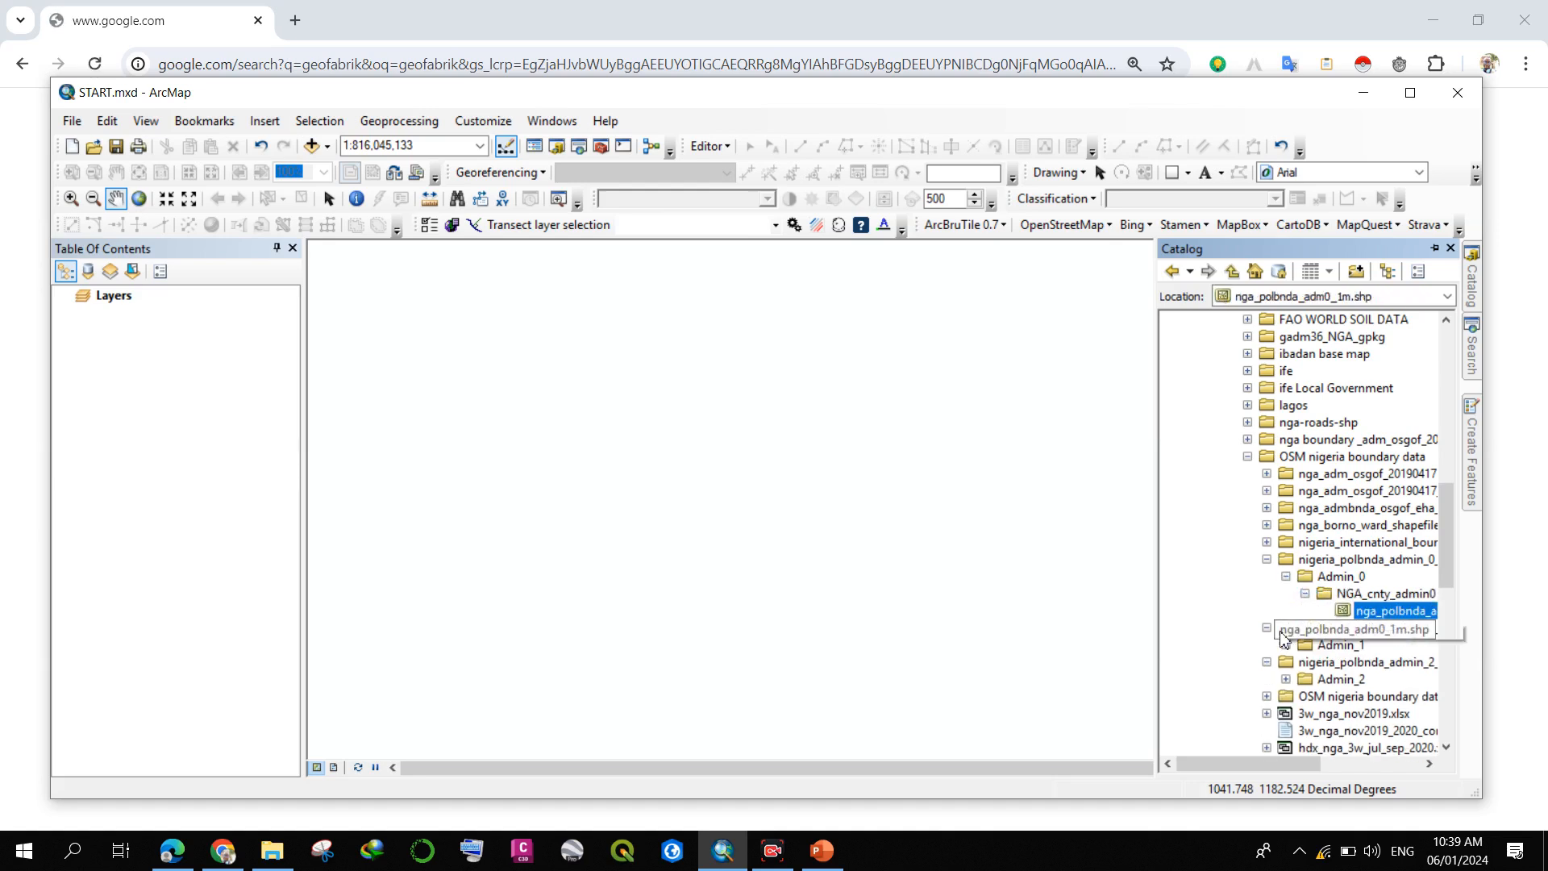
left_click_drag(1391, 621, 741, 531)
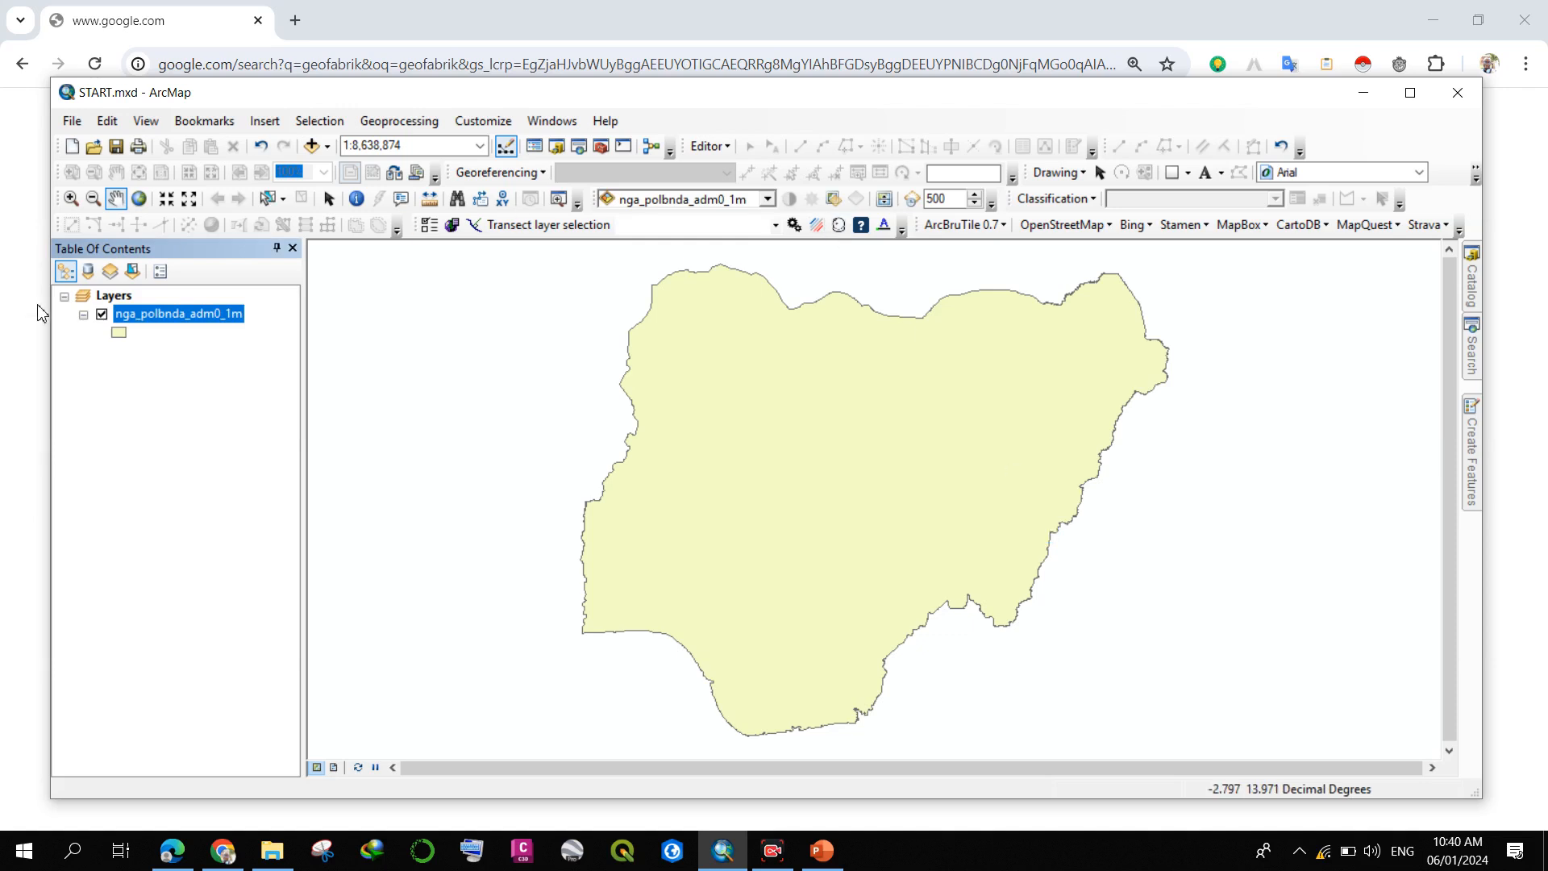
- Start adding data to the Layers data frame and browse from D:\ through SURVEY FILES and nigeria data to the OSM nigeria boundary data folder
right_click(142, 300)
left_click(179, 303)
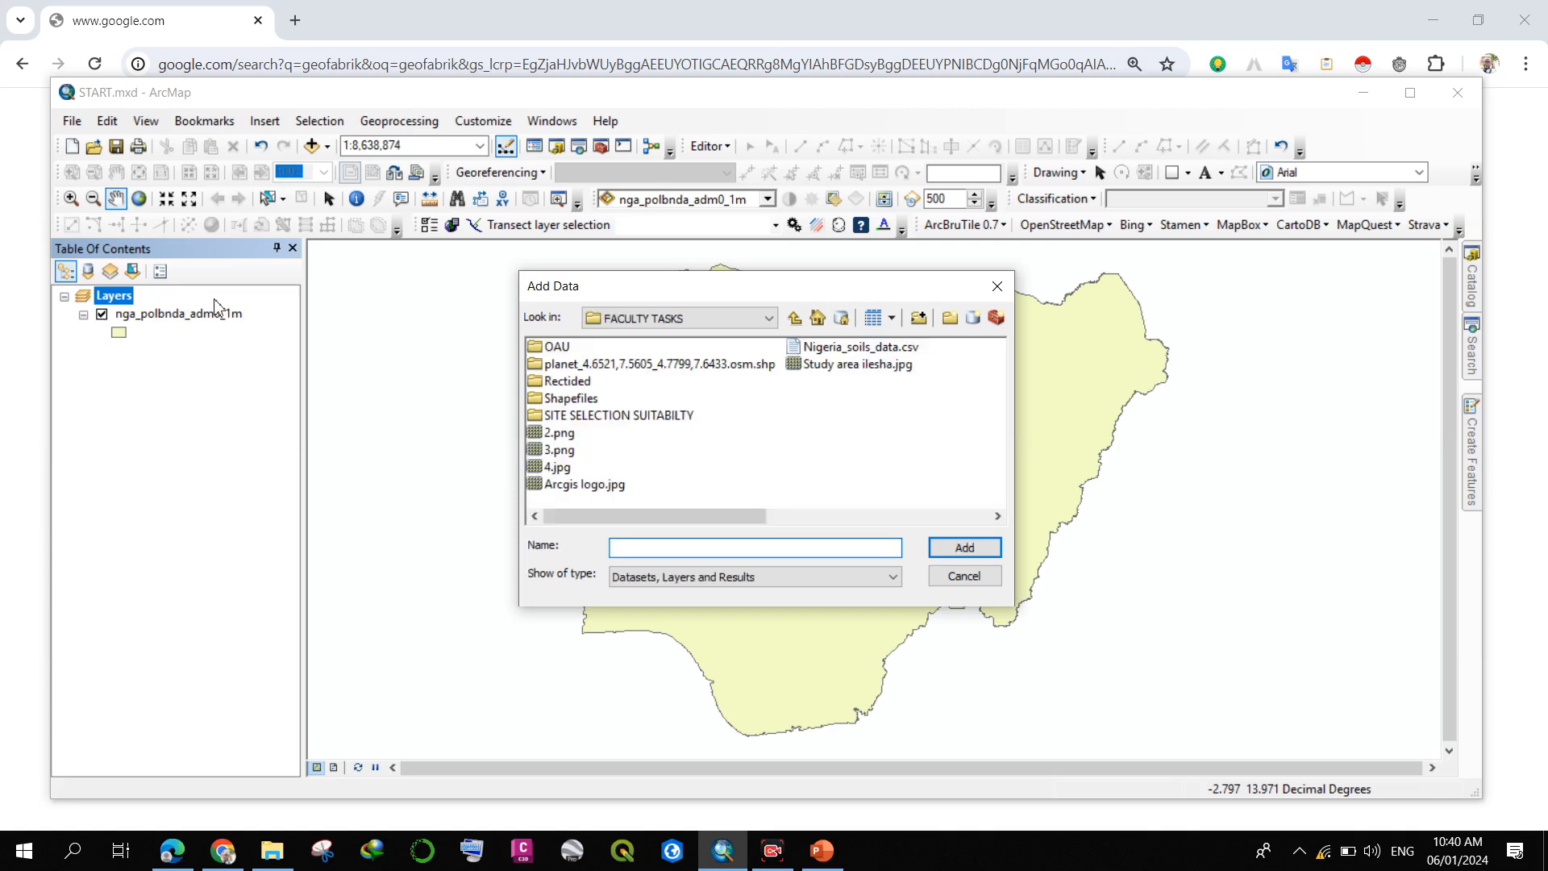
left_click(743, 321)
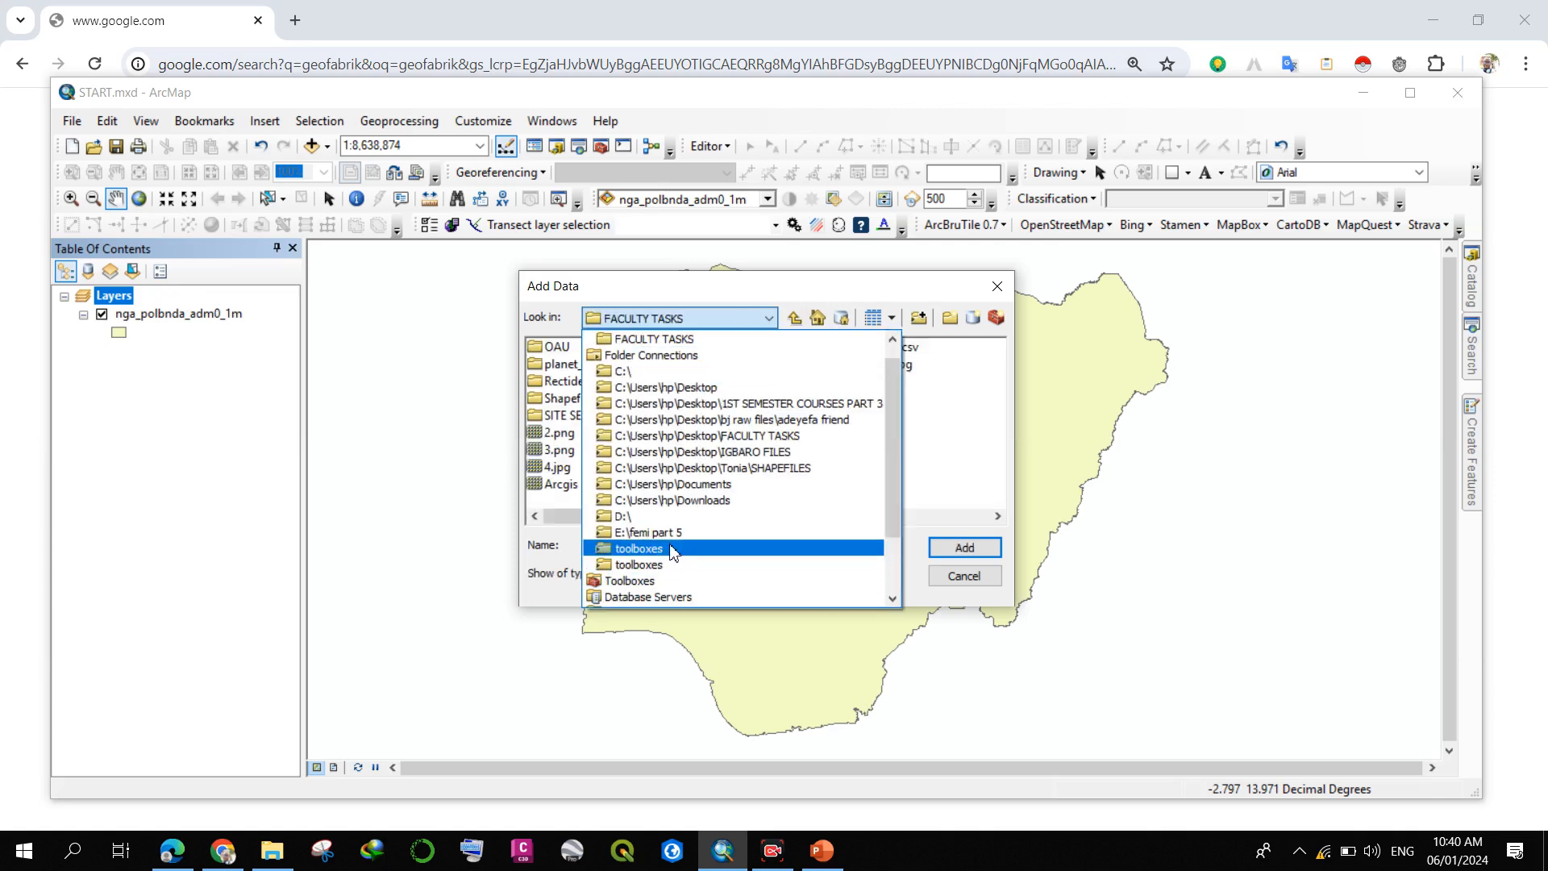
left_click(682, 516)
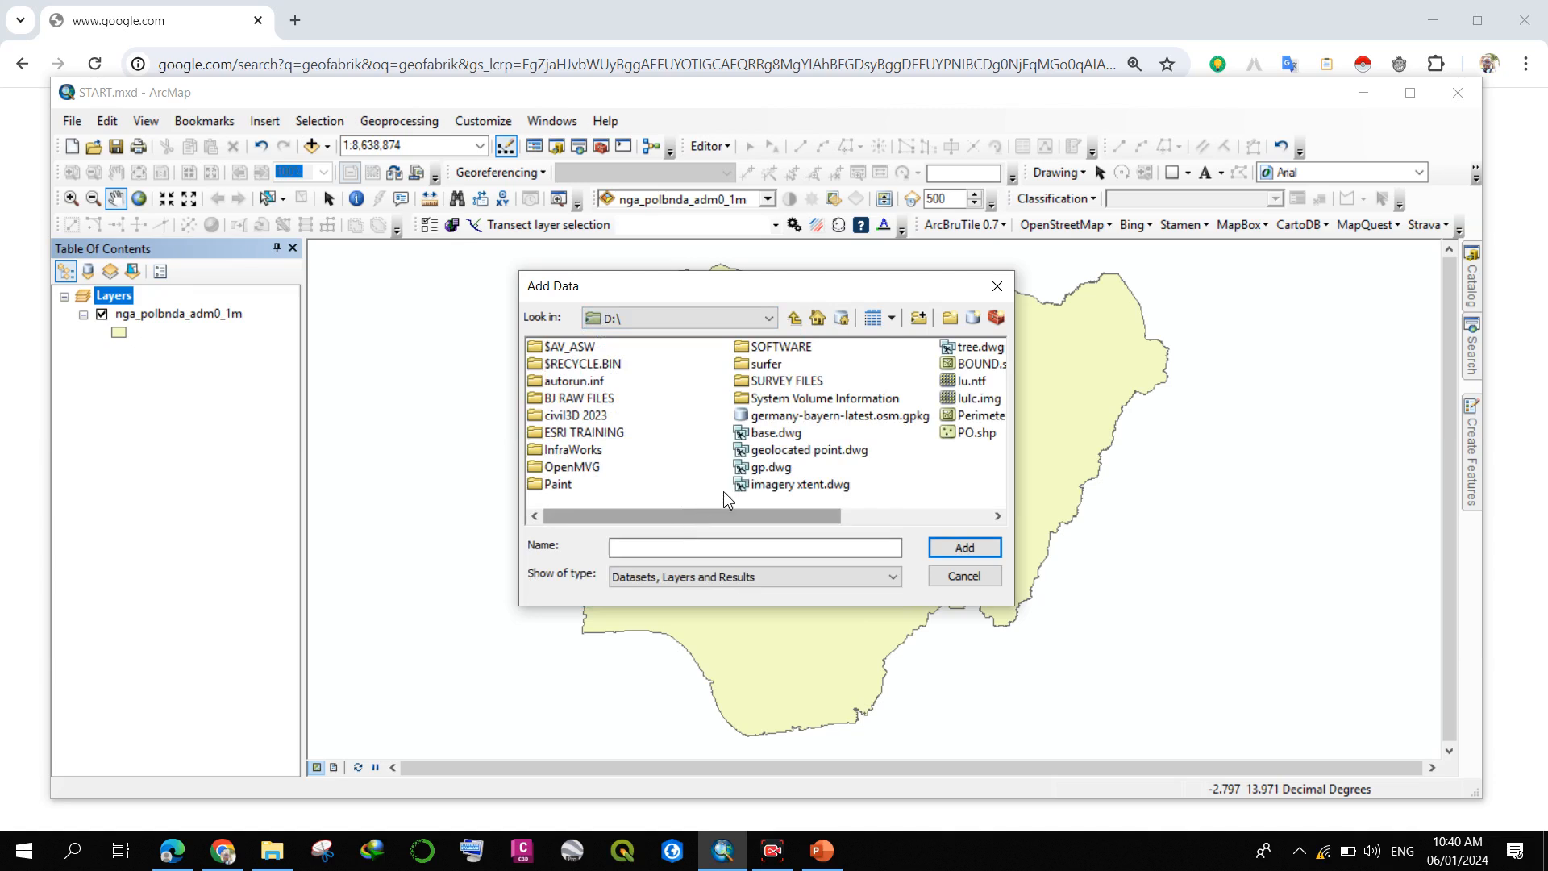
double_click(798, 382)
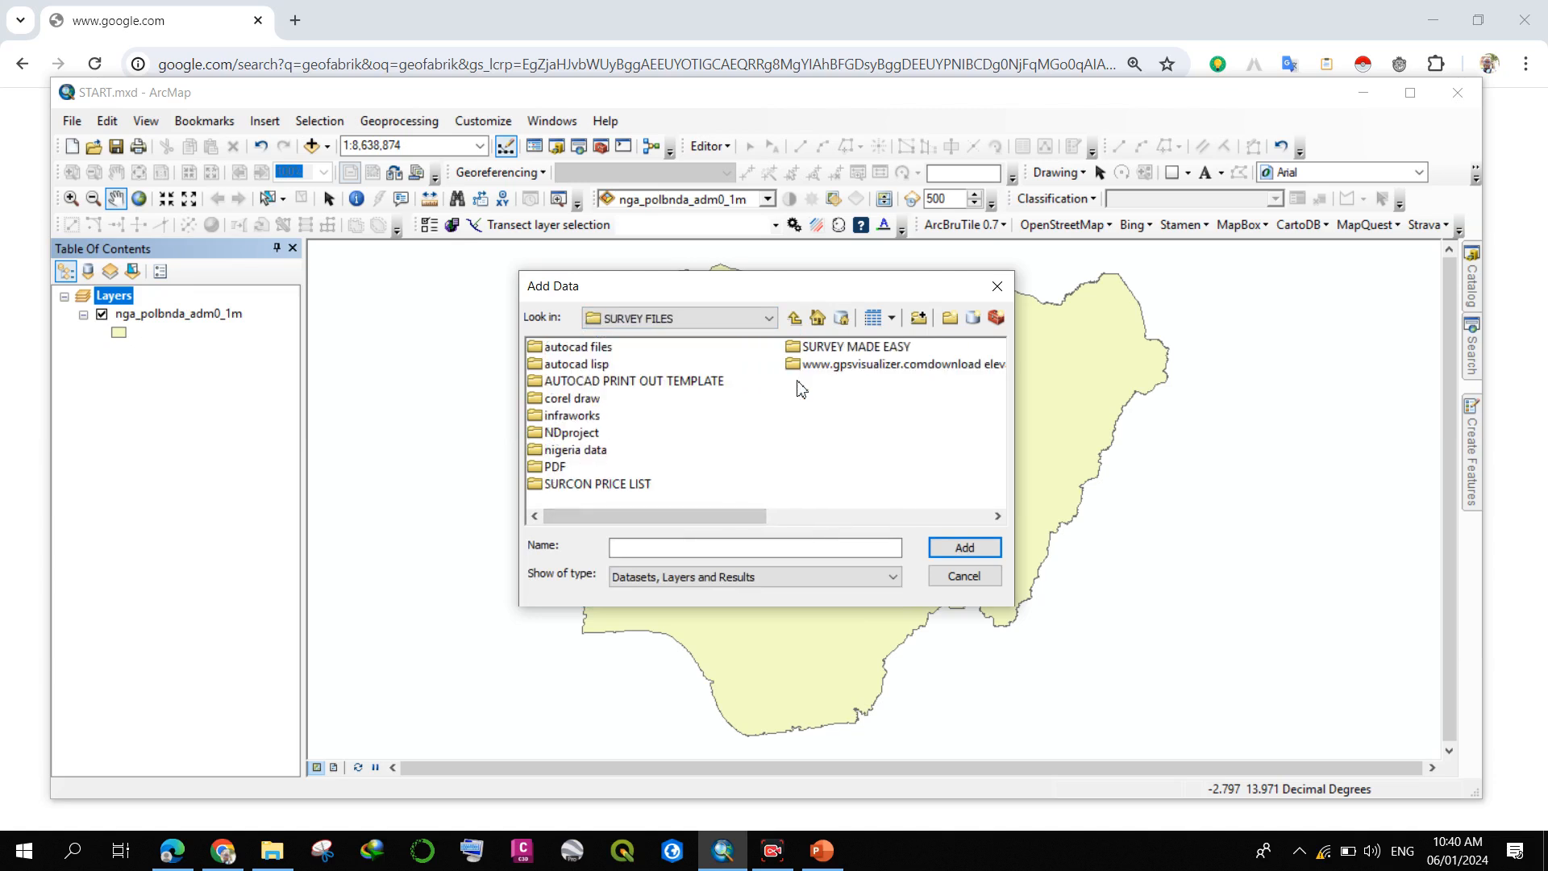
double_click(574, 451)
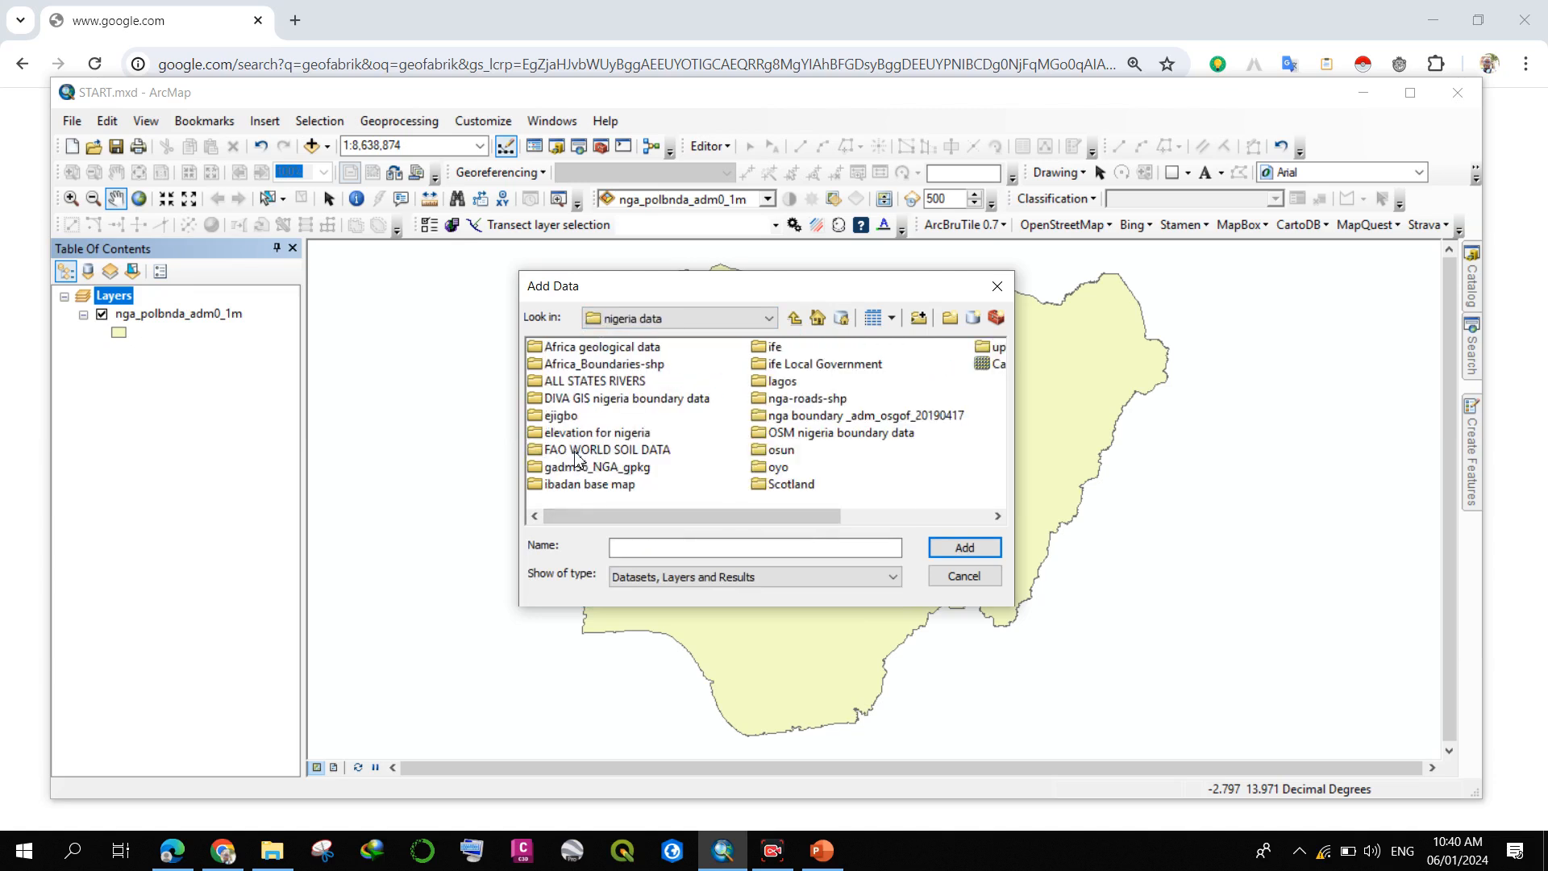
double_click(803, 435)
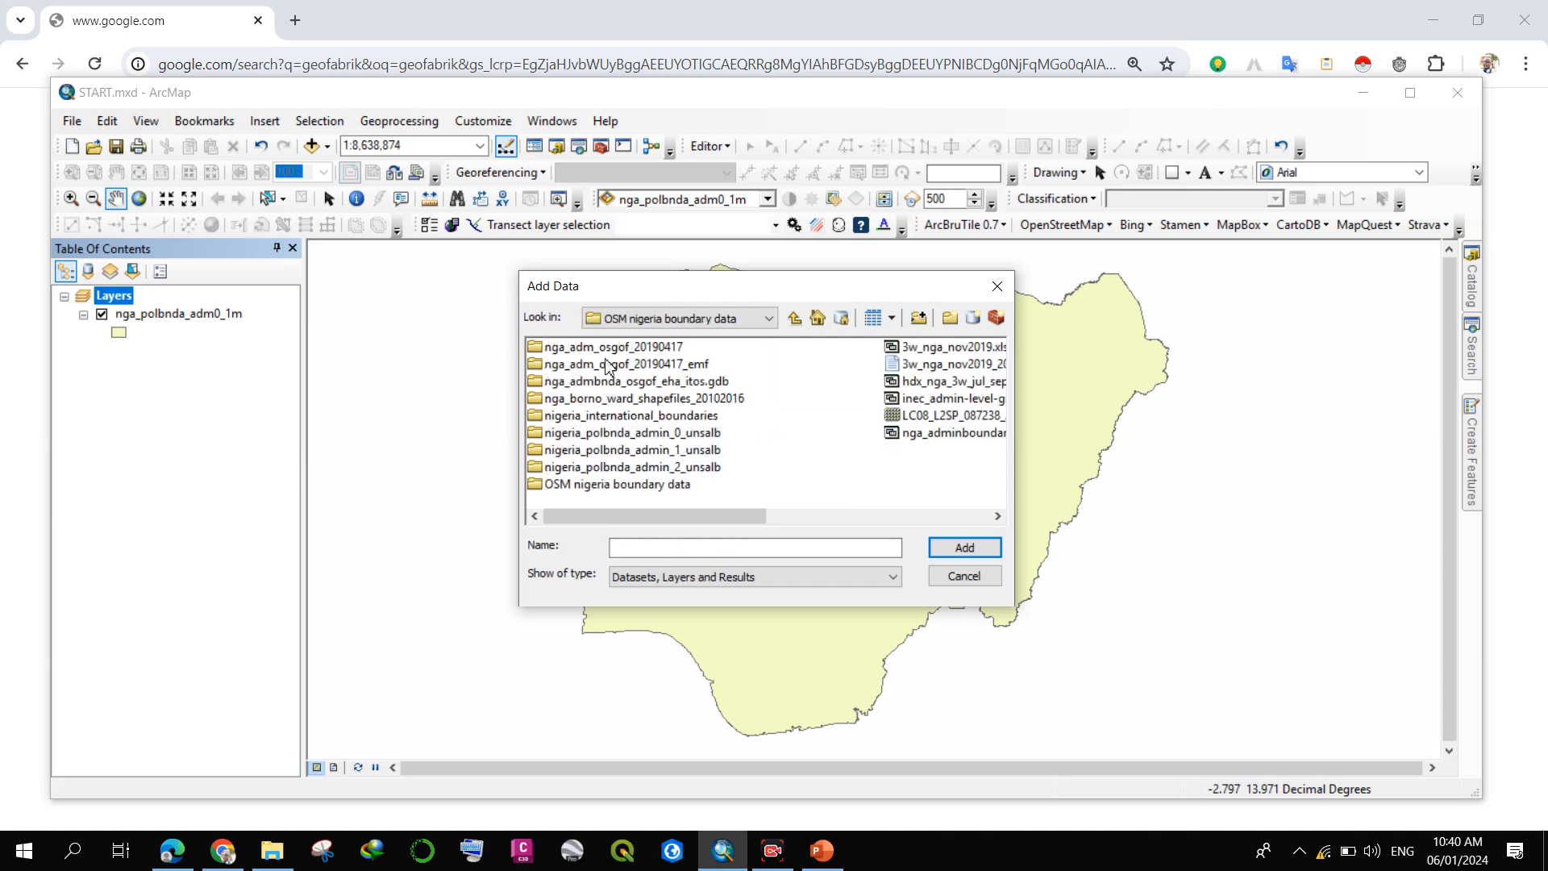
- Add nga_polbnda_adm1_1m_salb.shp from the NGA_cnty_admin1 folder within nigeria_polbnda_admin_1_unsalb to the map
left_click(656, 455)
double_click(655, 458)
double_click(584, 355)
left_click(587, 349)
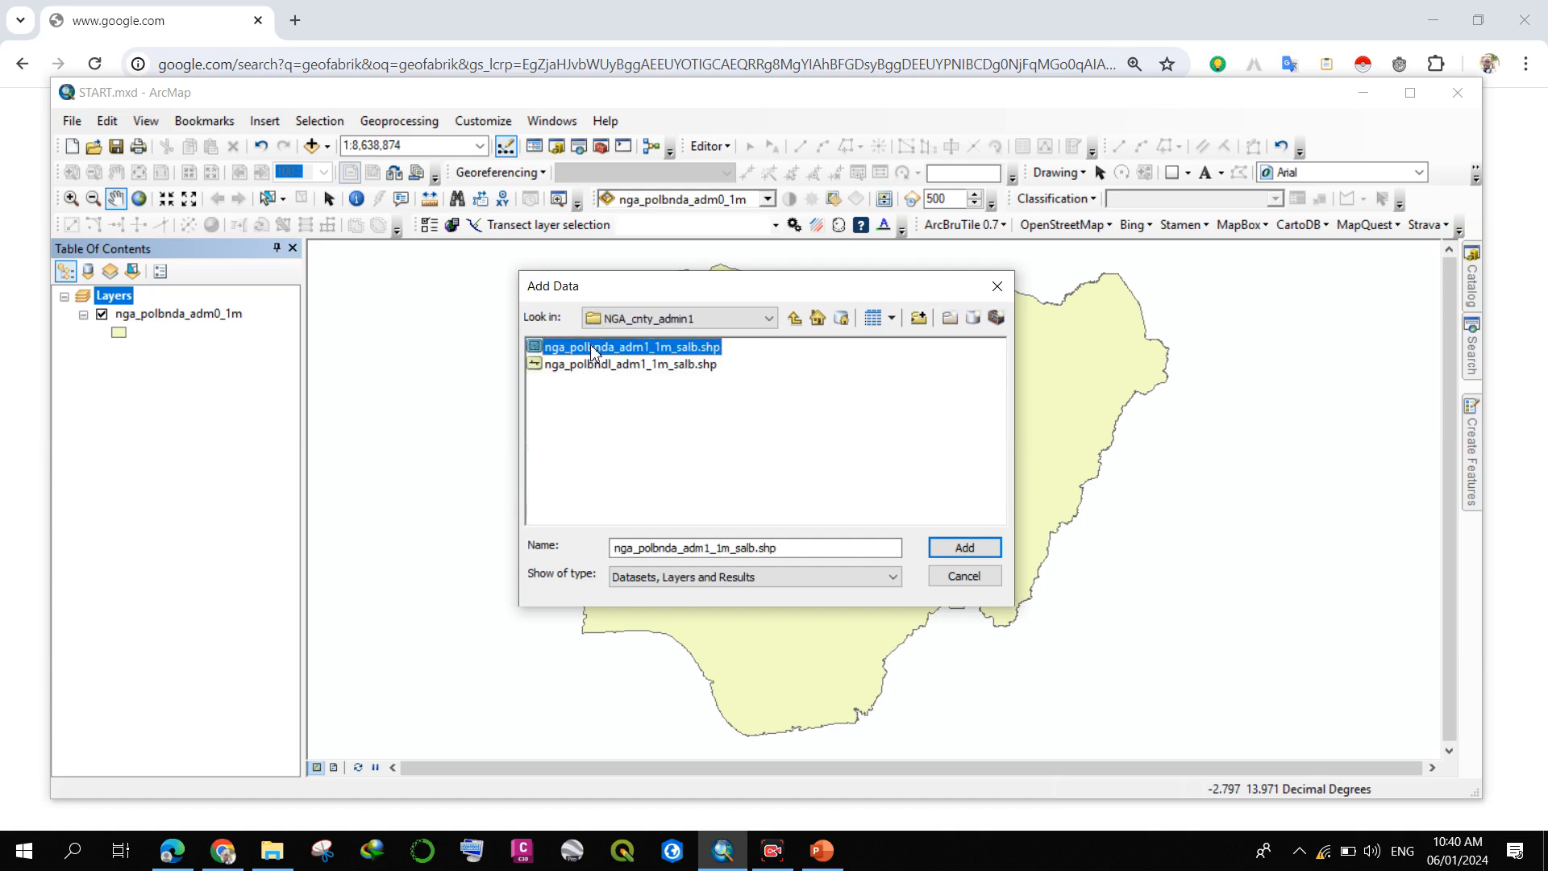
left_click(965, 548)
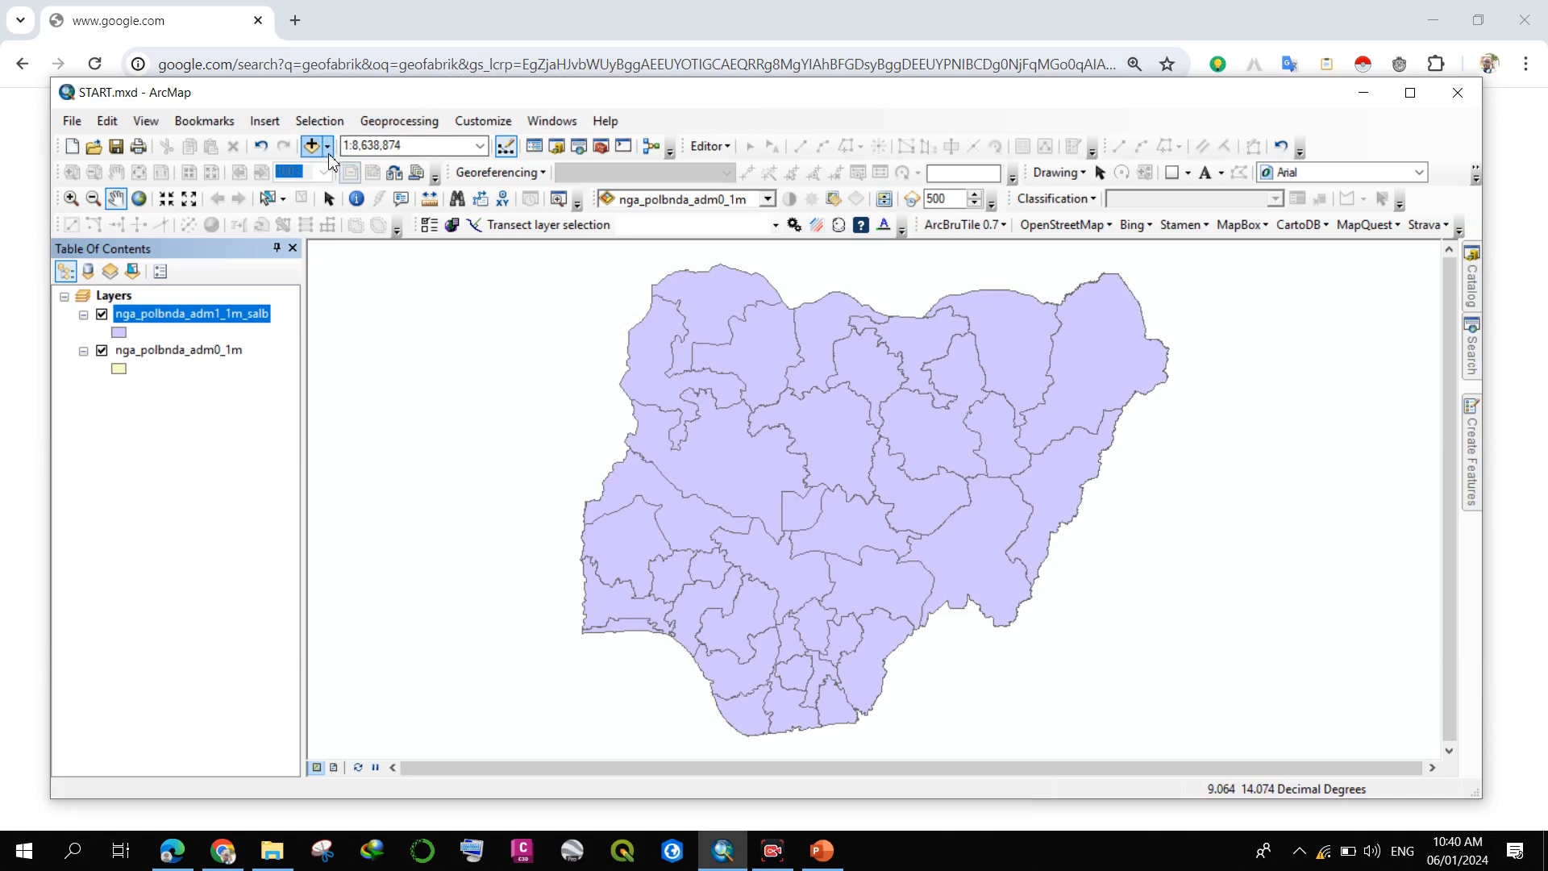
- Add the polygon shapefile nga_polnda_adm2_1m_salb.shp from the NGA_cnty_admin2 folder within nigeria_polbnda_admin_2_unsalb to the map
left_click(326, 147)
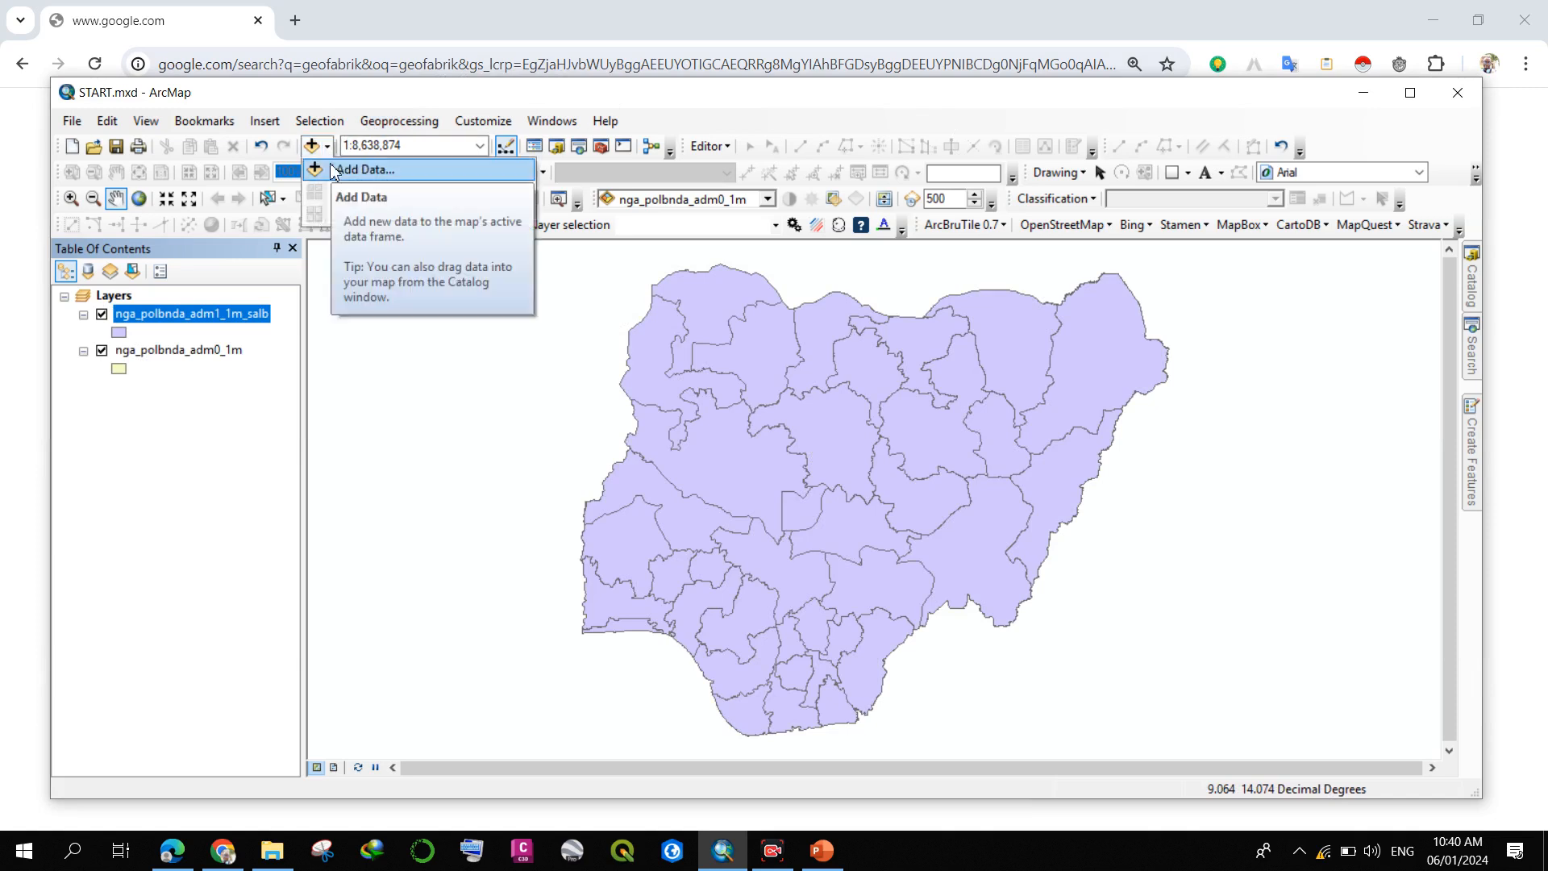
left_click(333, 170)
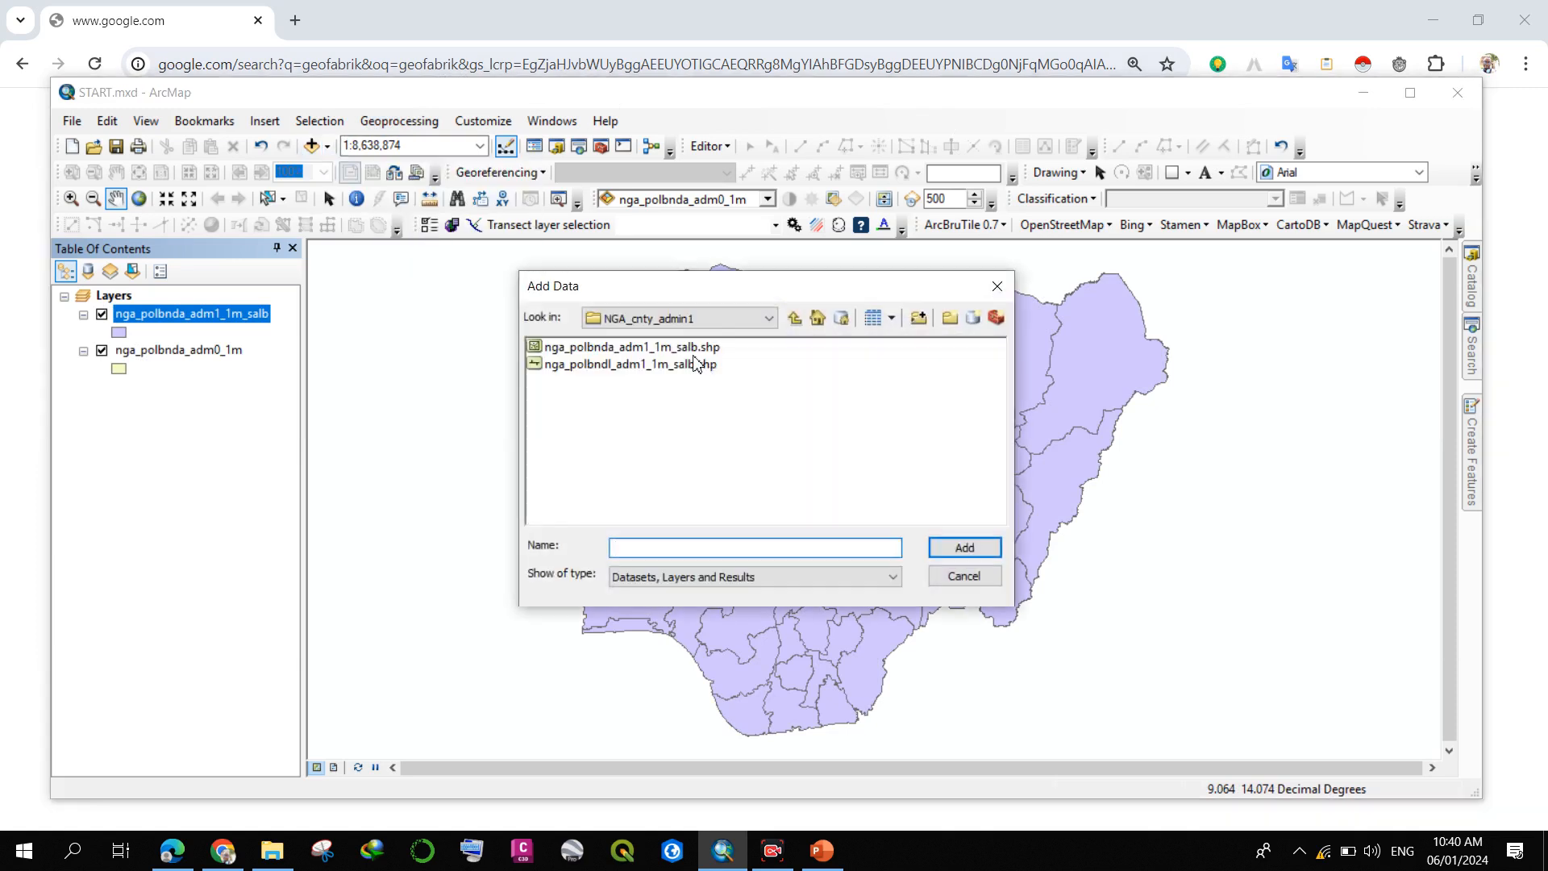
left_click(794, 318)
left_click(794, 318)
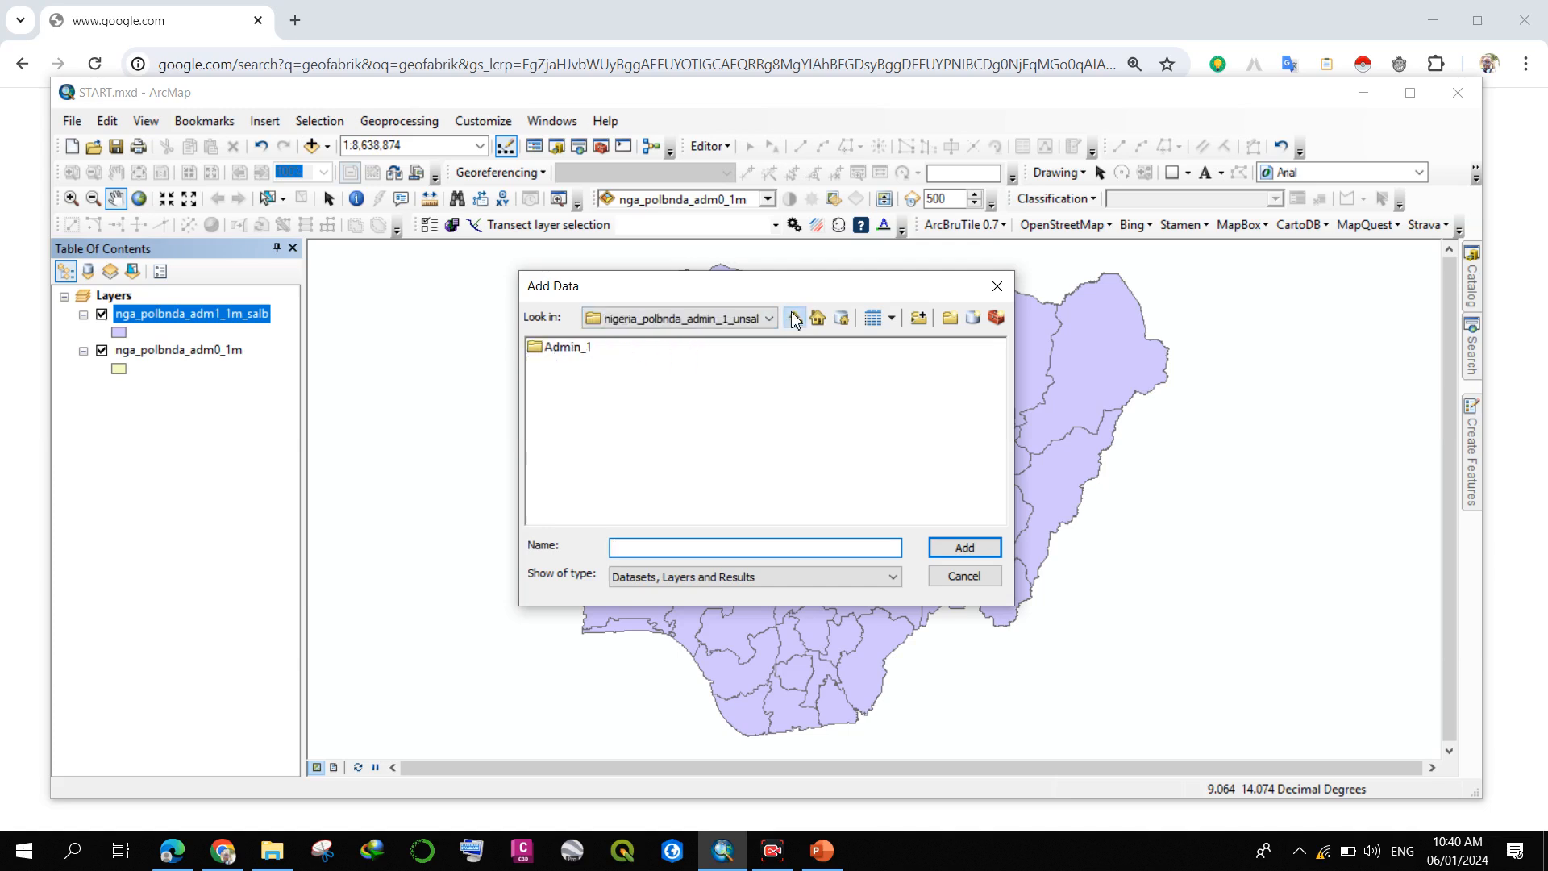
left_click(794, 317)
double_click(682, 466)
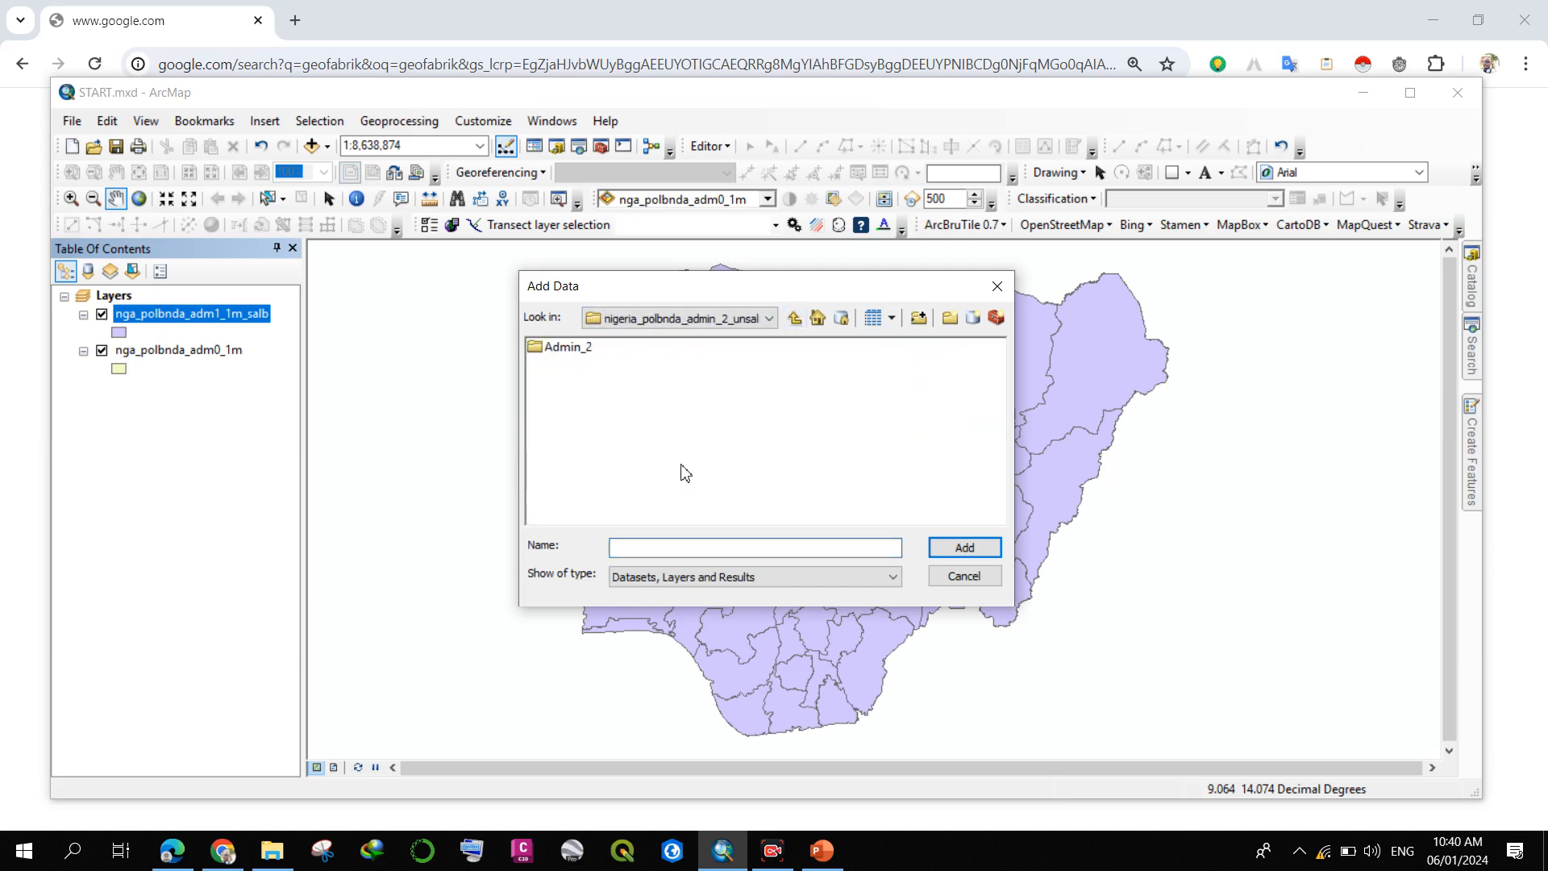
double_click(593, 355)
double_click(593, 355)
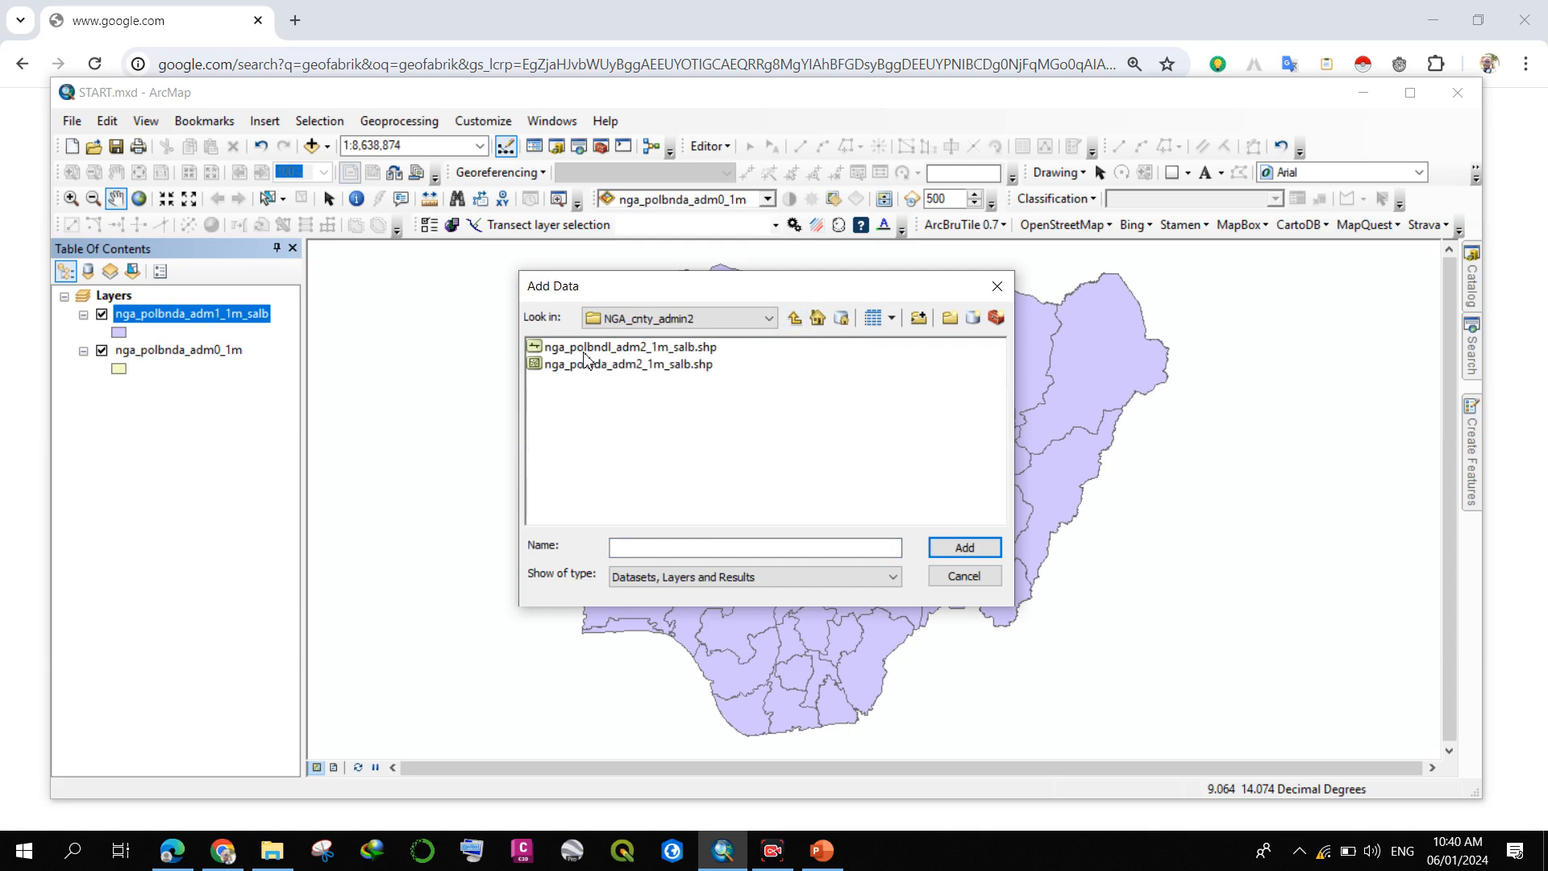
left_click(583, 364)
left_click(964, 547)
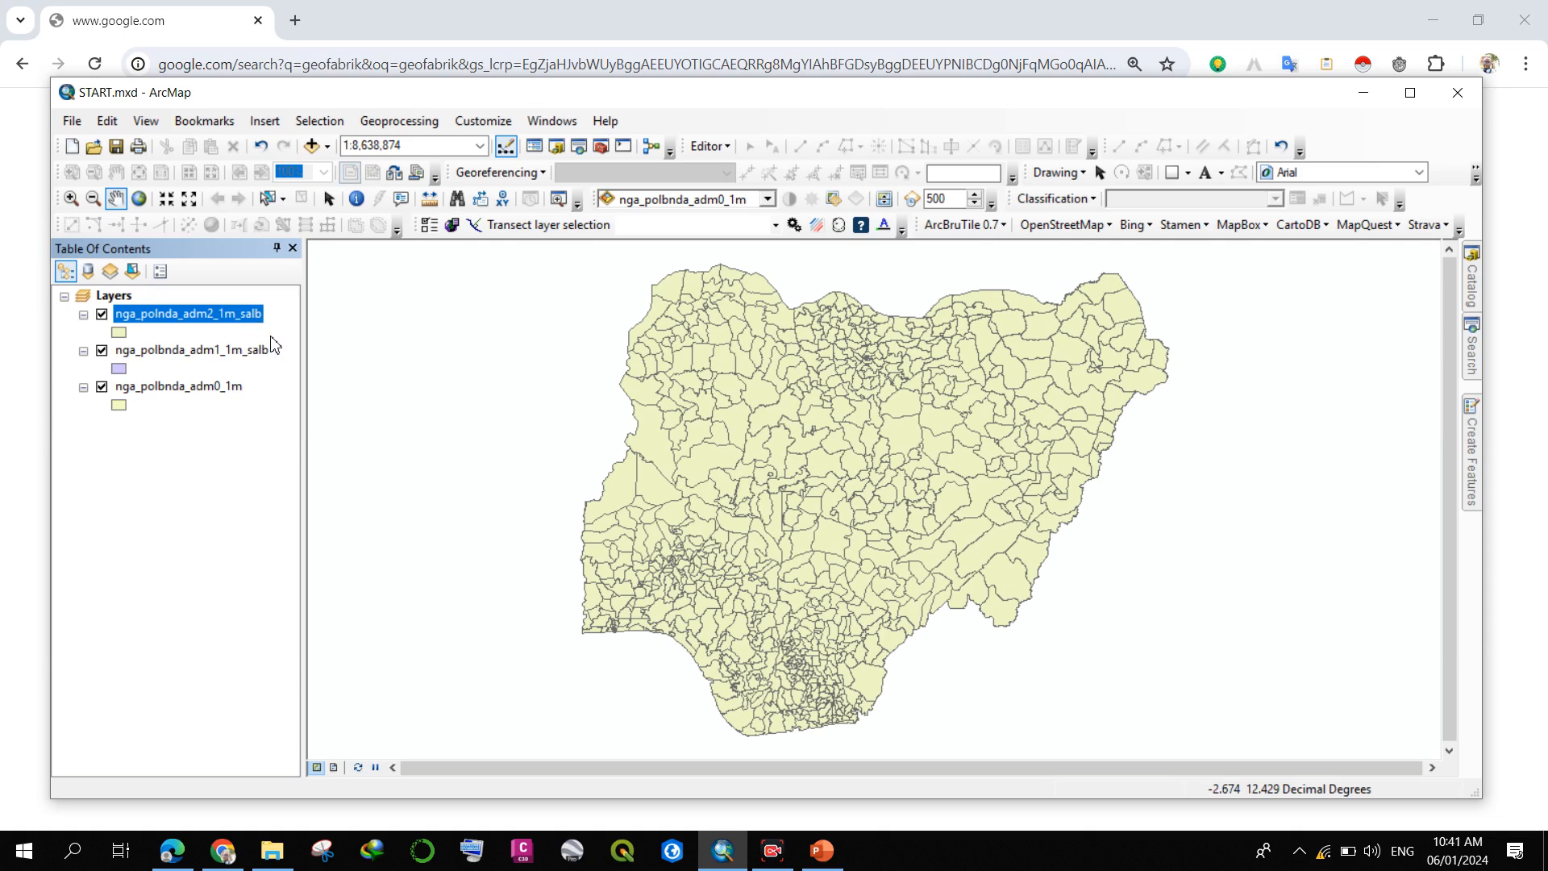
- Rename the nga_polnda_adm2_1m_salb layer as Local Government in its layer properties
right_click(180, 313)
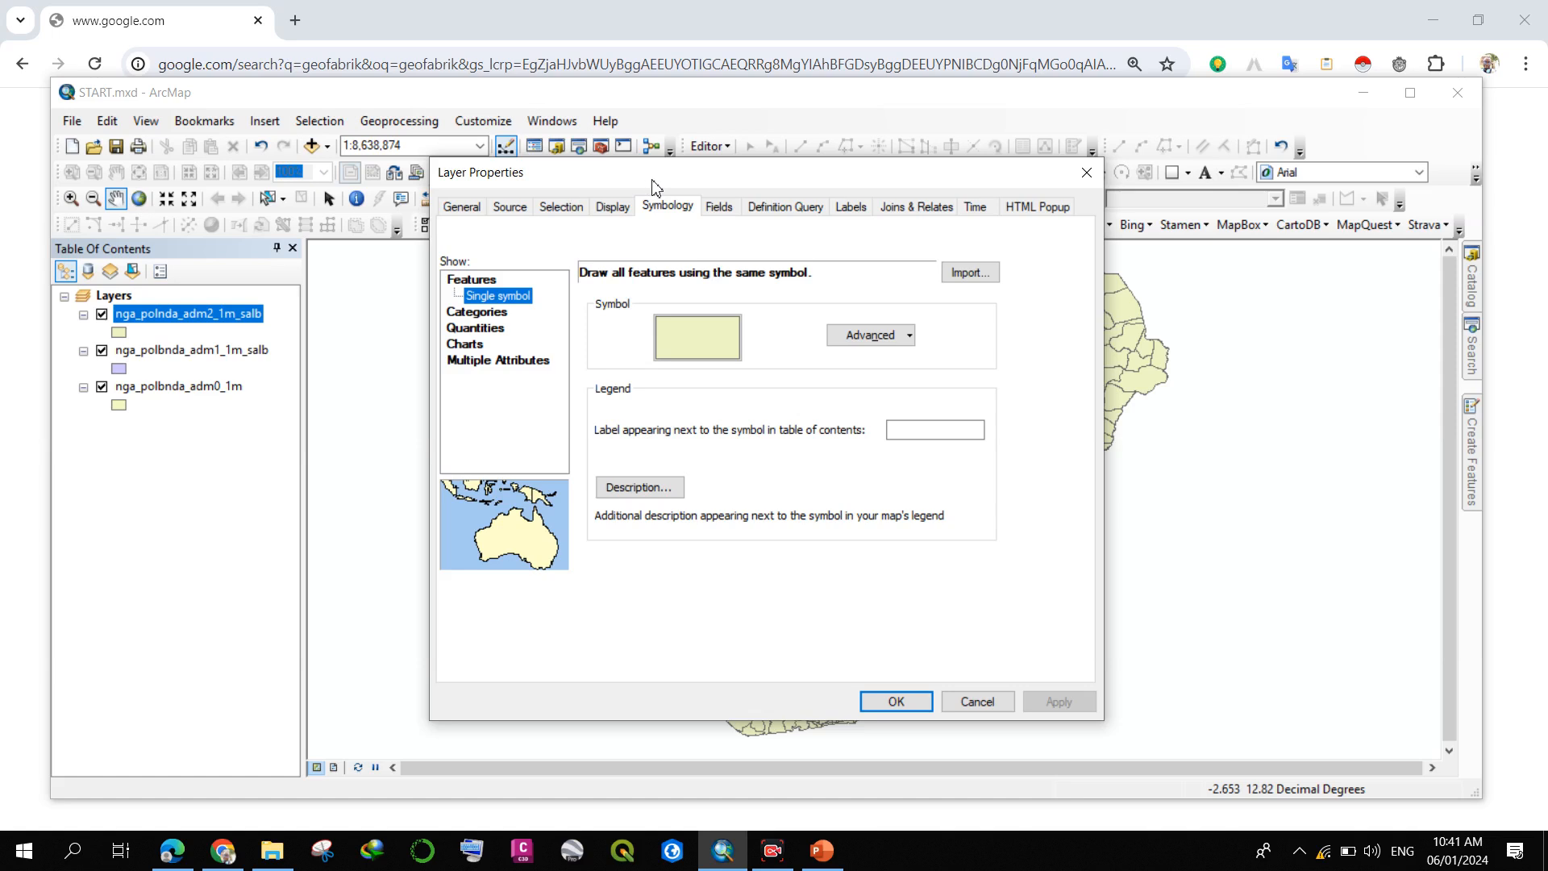
left_click(1087, 172)
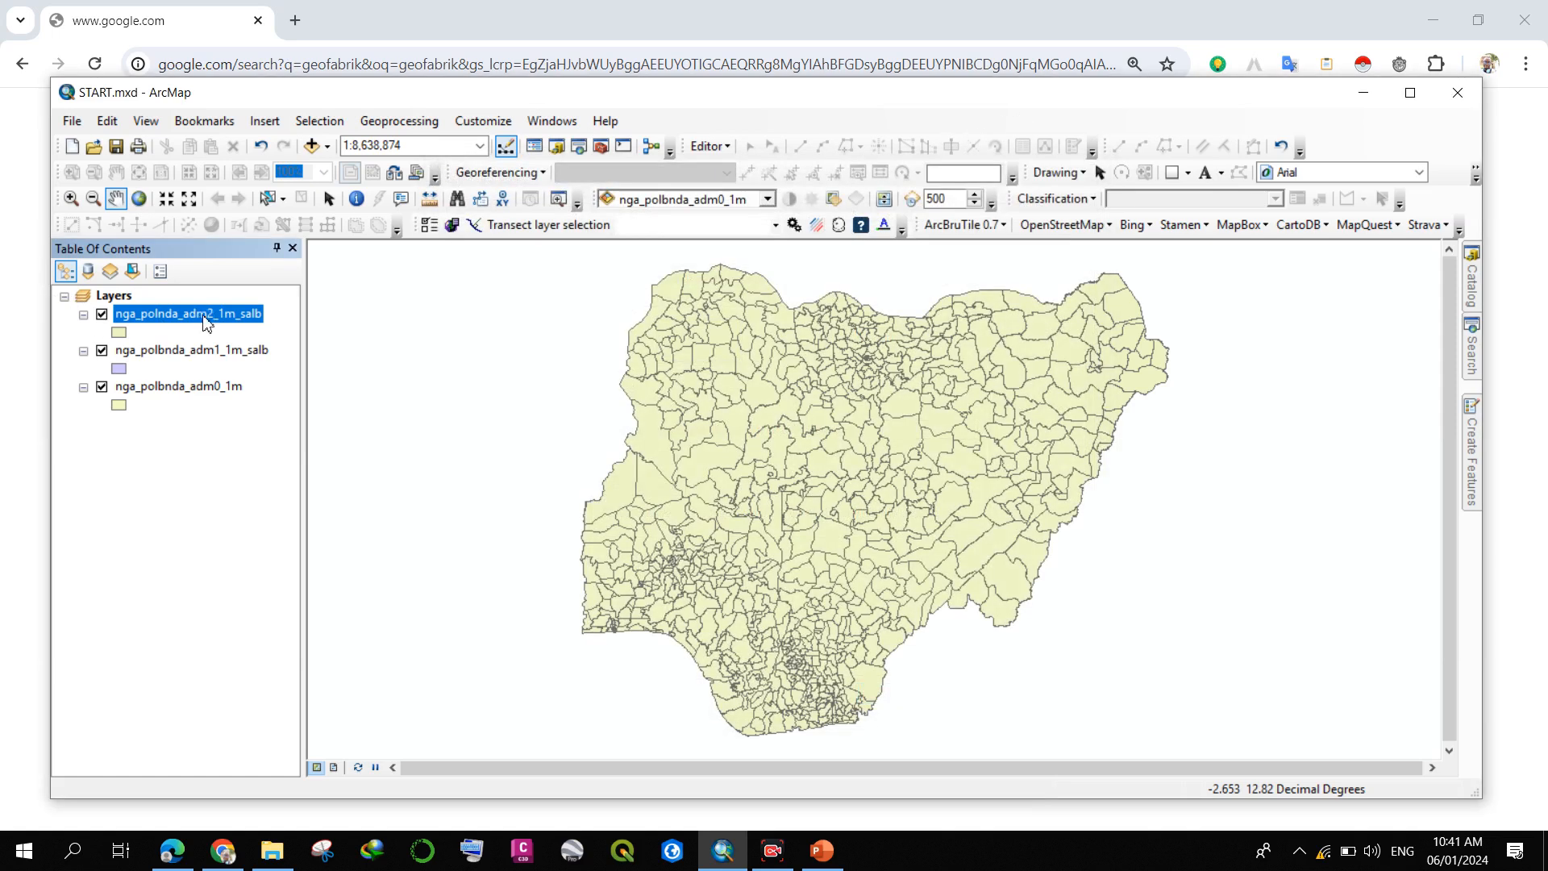
right_click(204, 317)
left_click(269, 734)
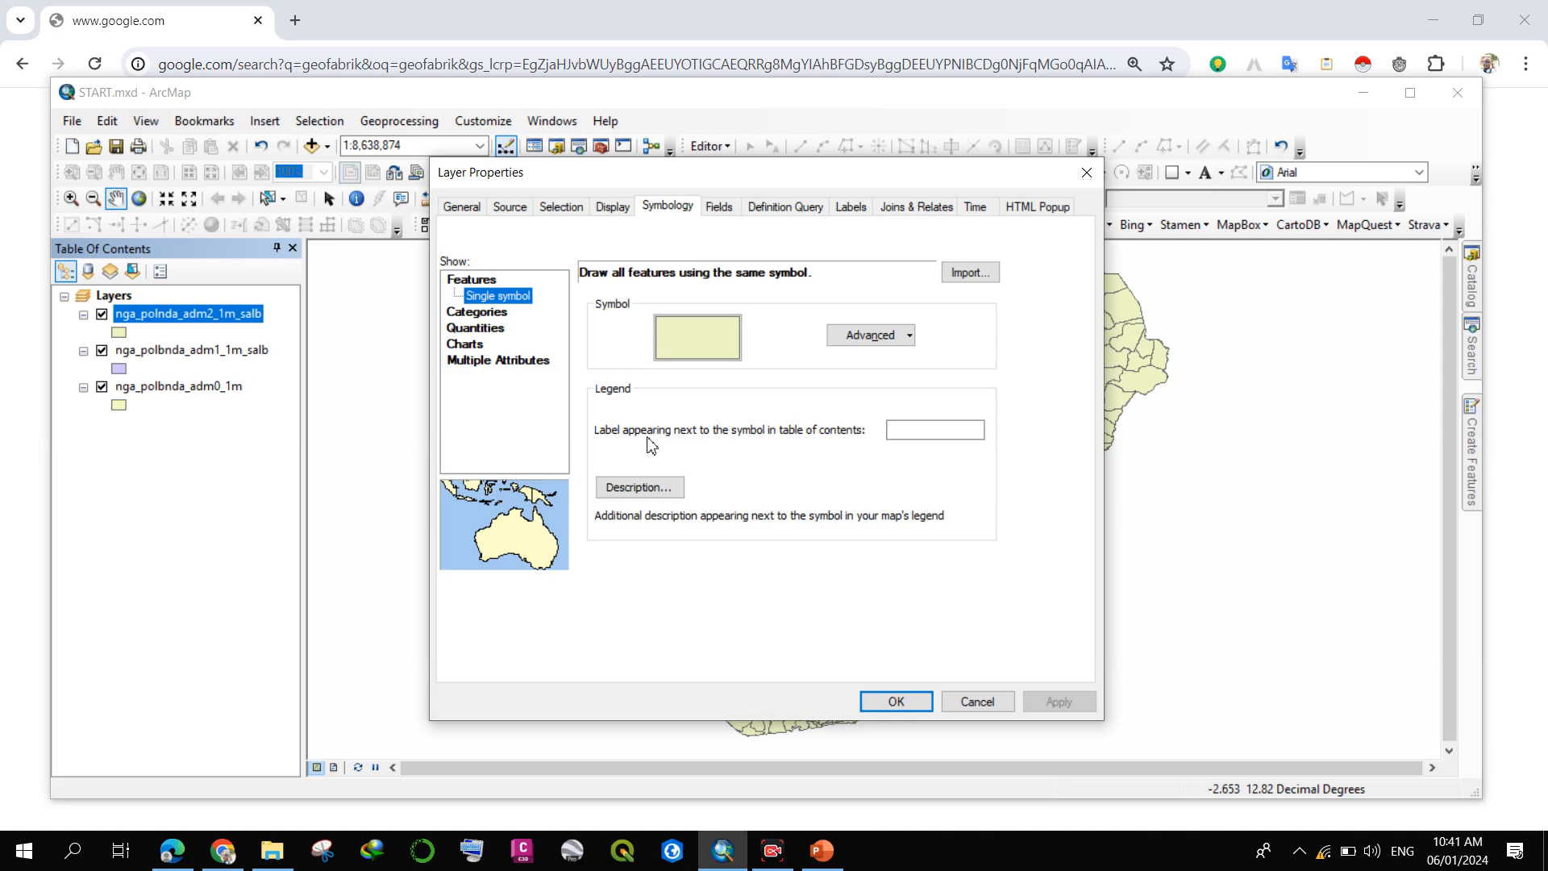
left_click(481, 213)
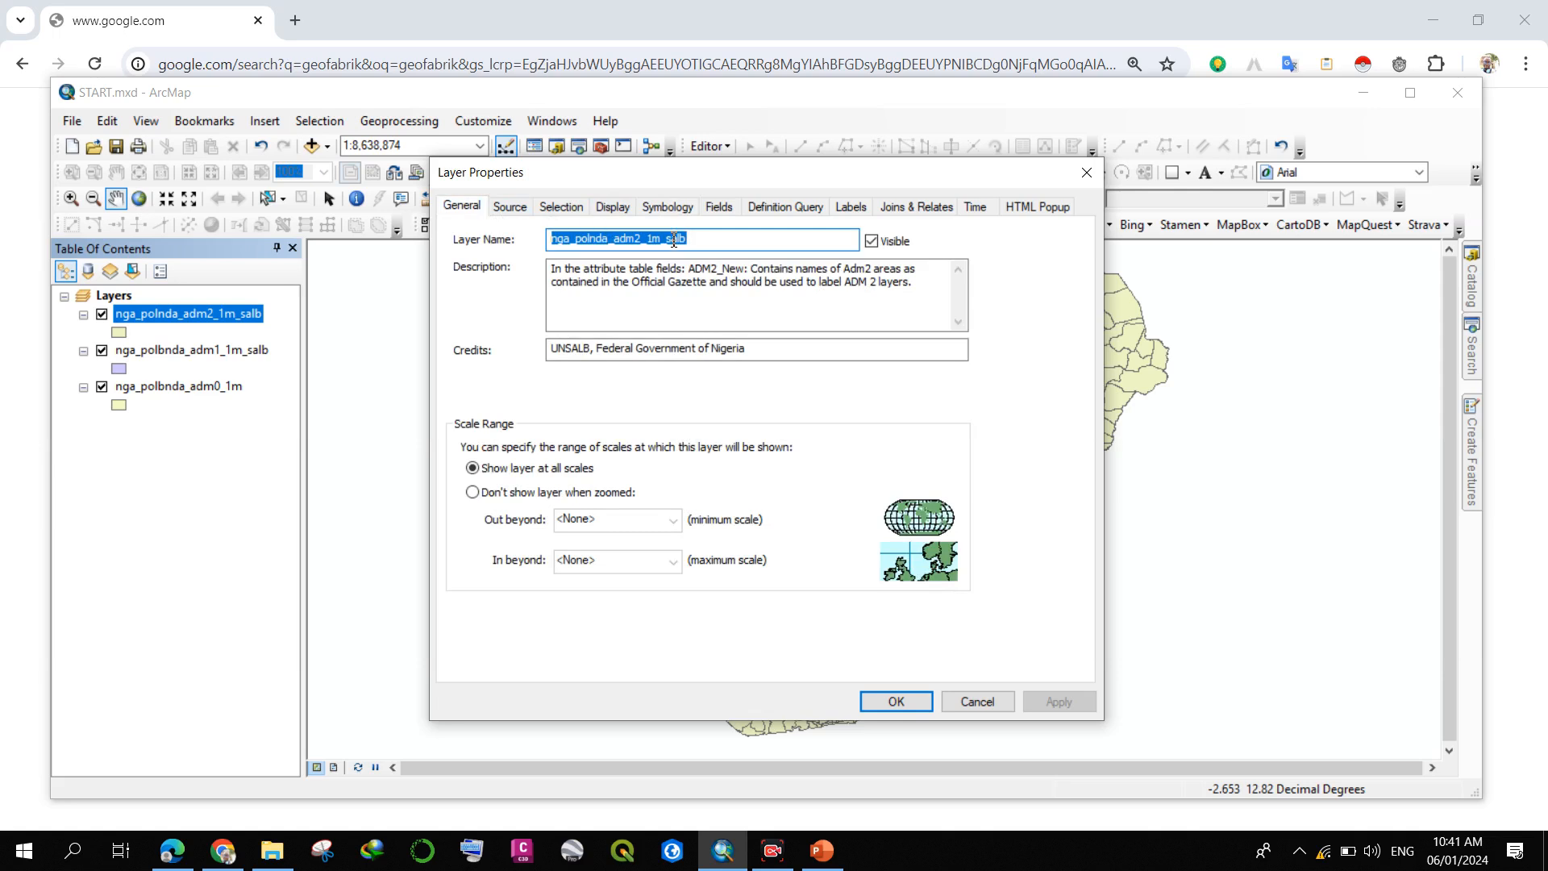
left_click(709, 239)
double_click(580, 251)
key("BackSpace")
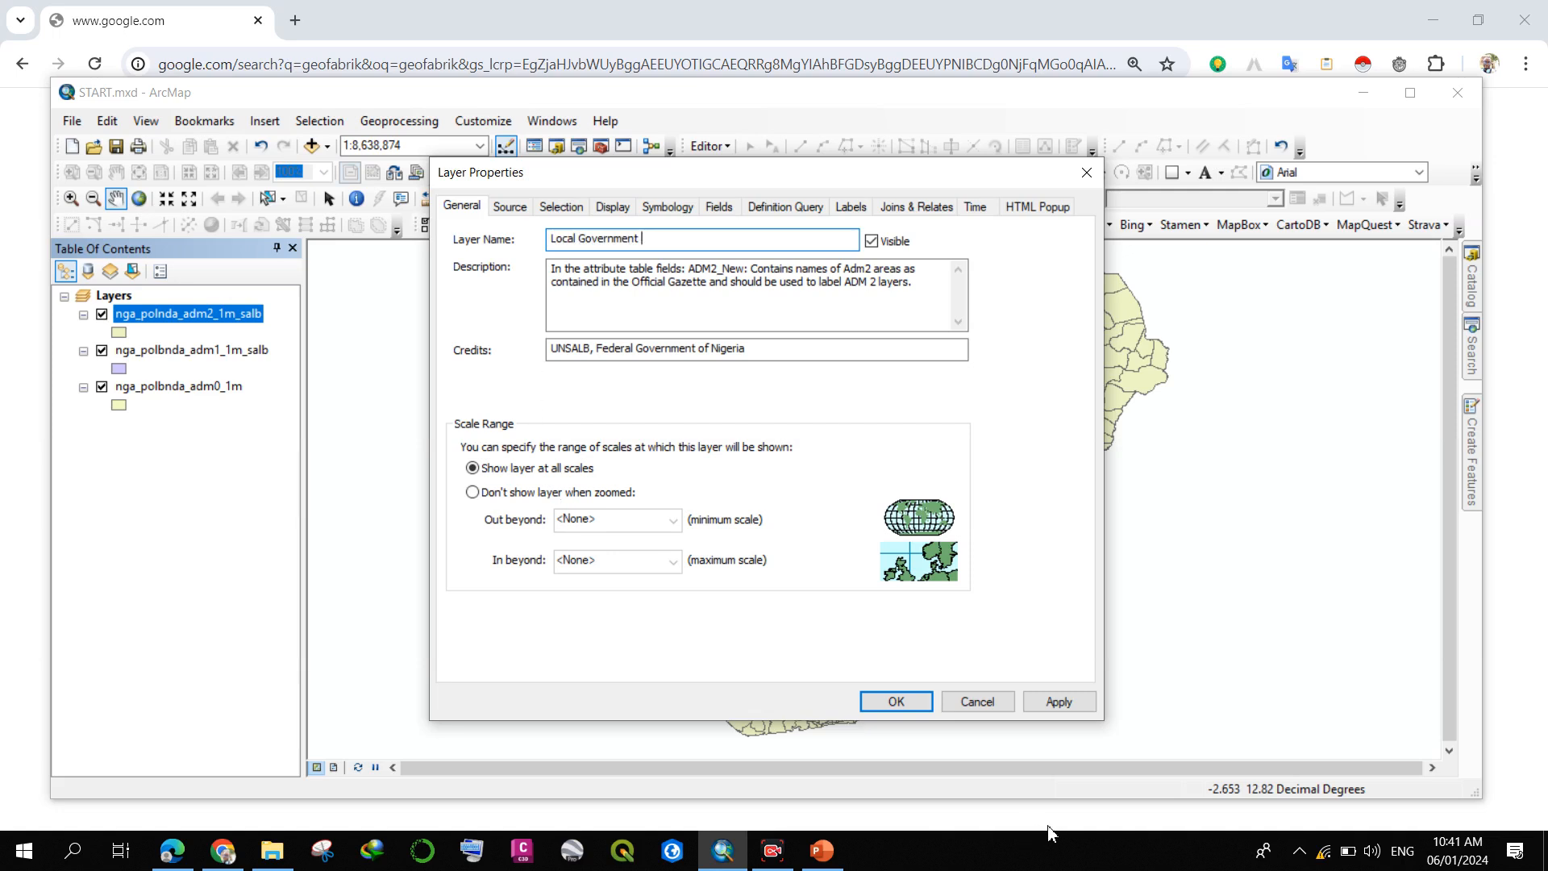
type("Local Government")
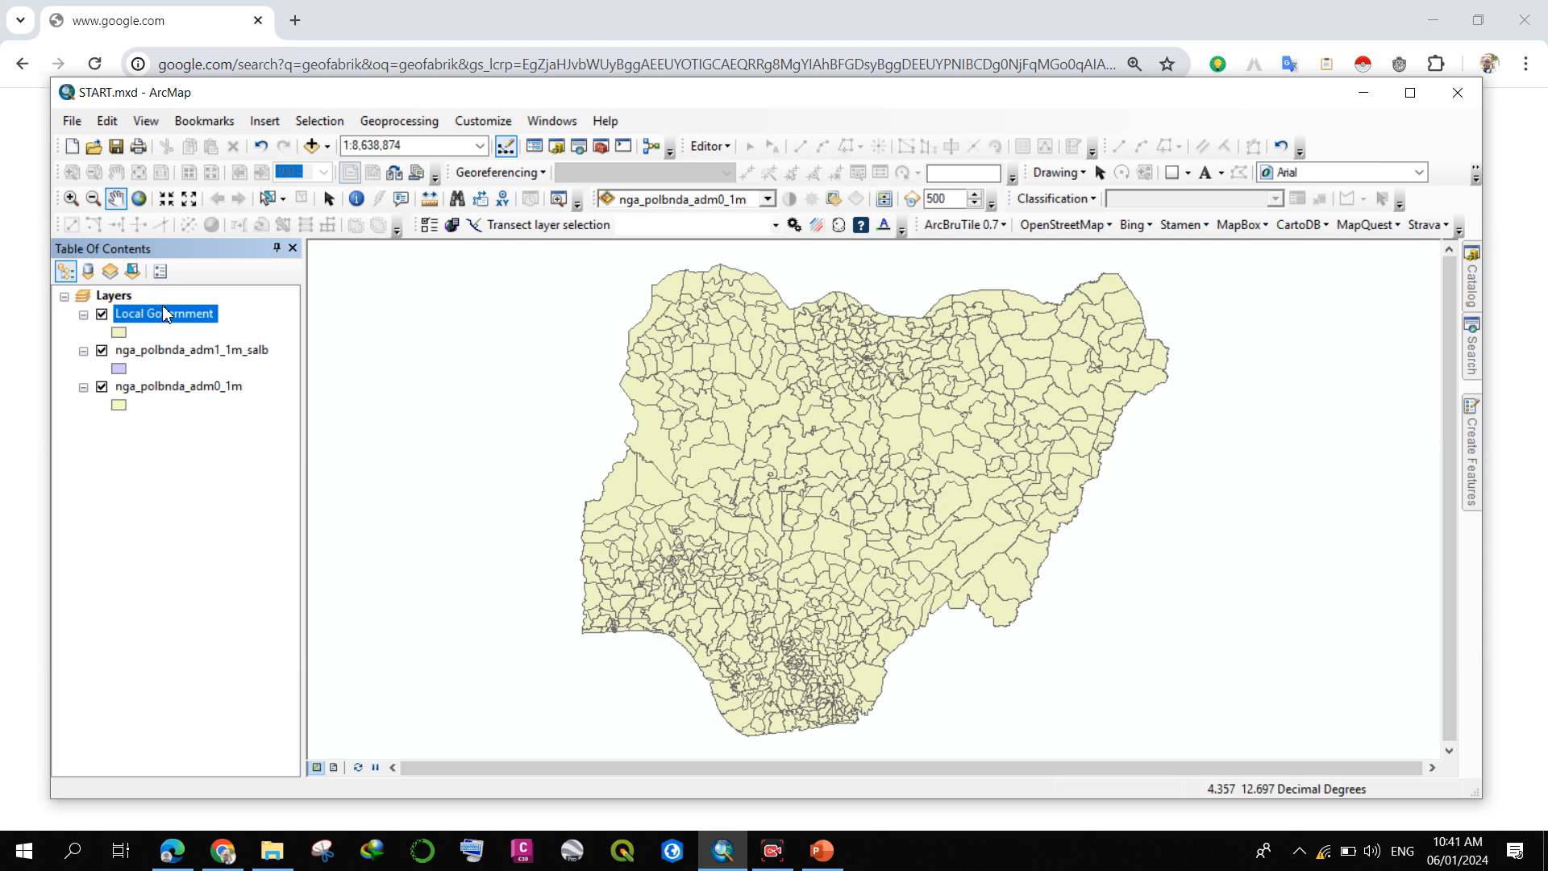
- Rename the nga_polbnda_adm1_1m_salb layer as States in its layer properties
double_click(181, 351)
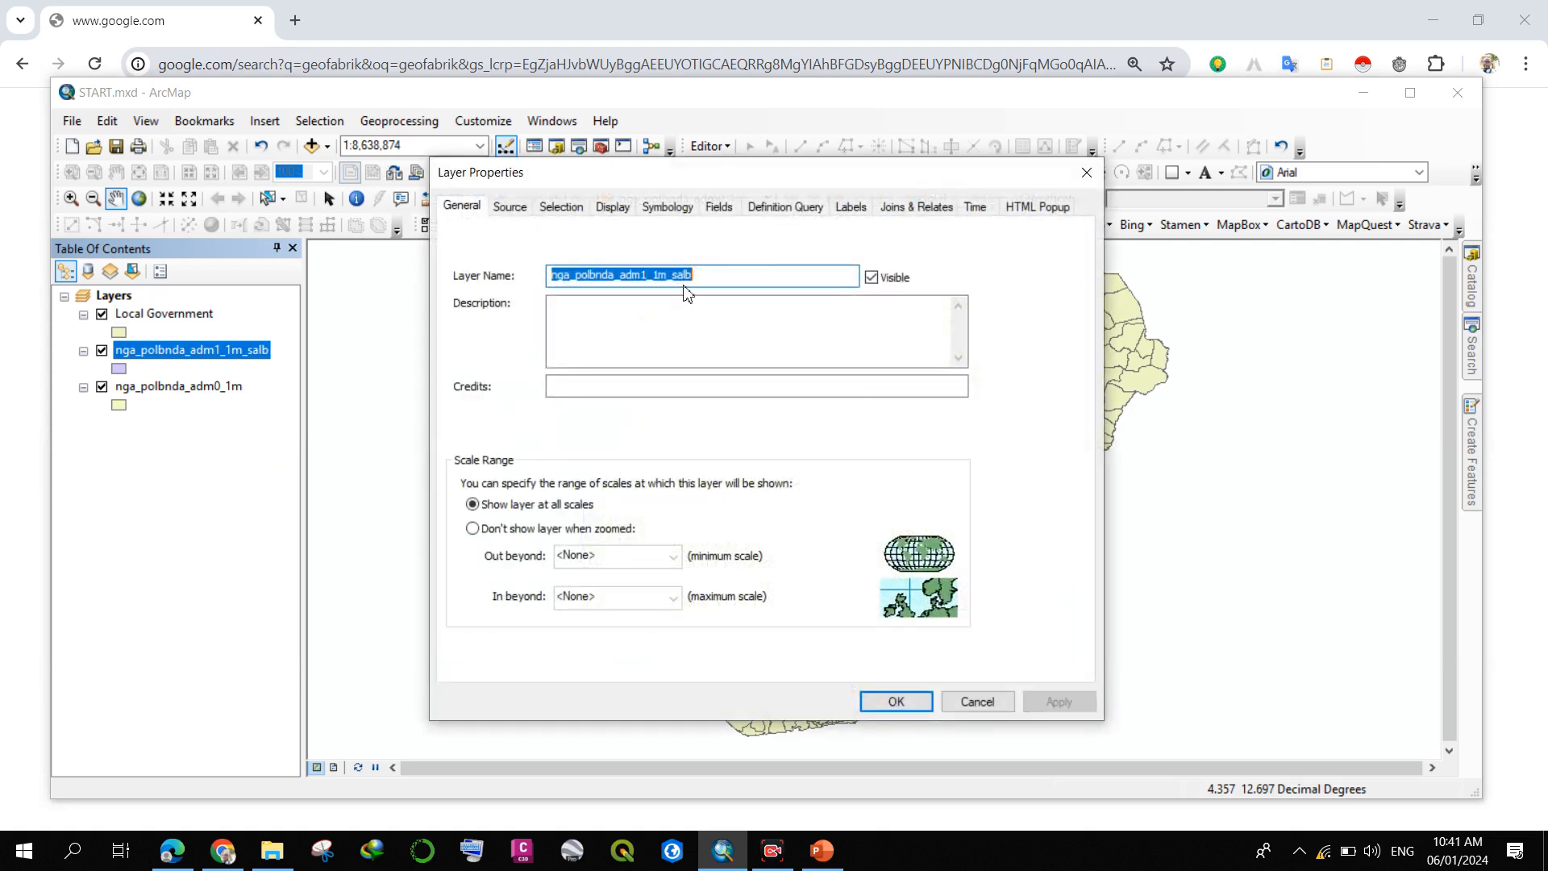
key("BackSpace")
type("States")
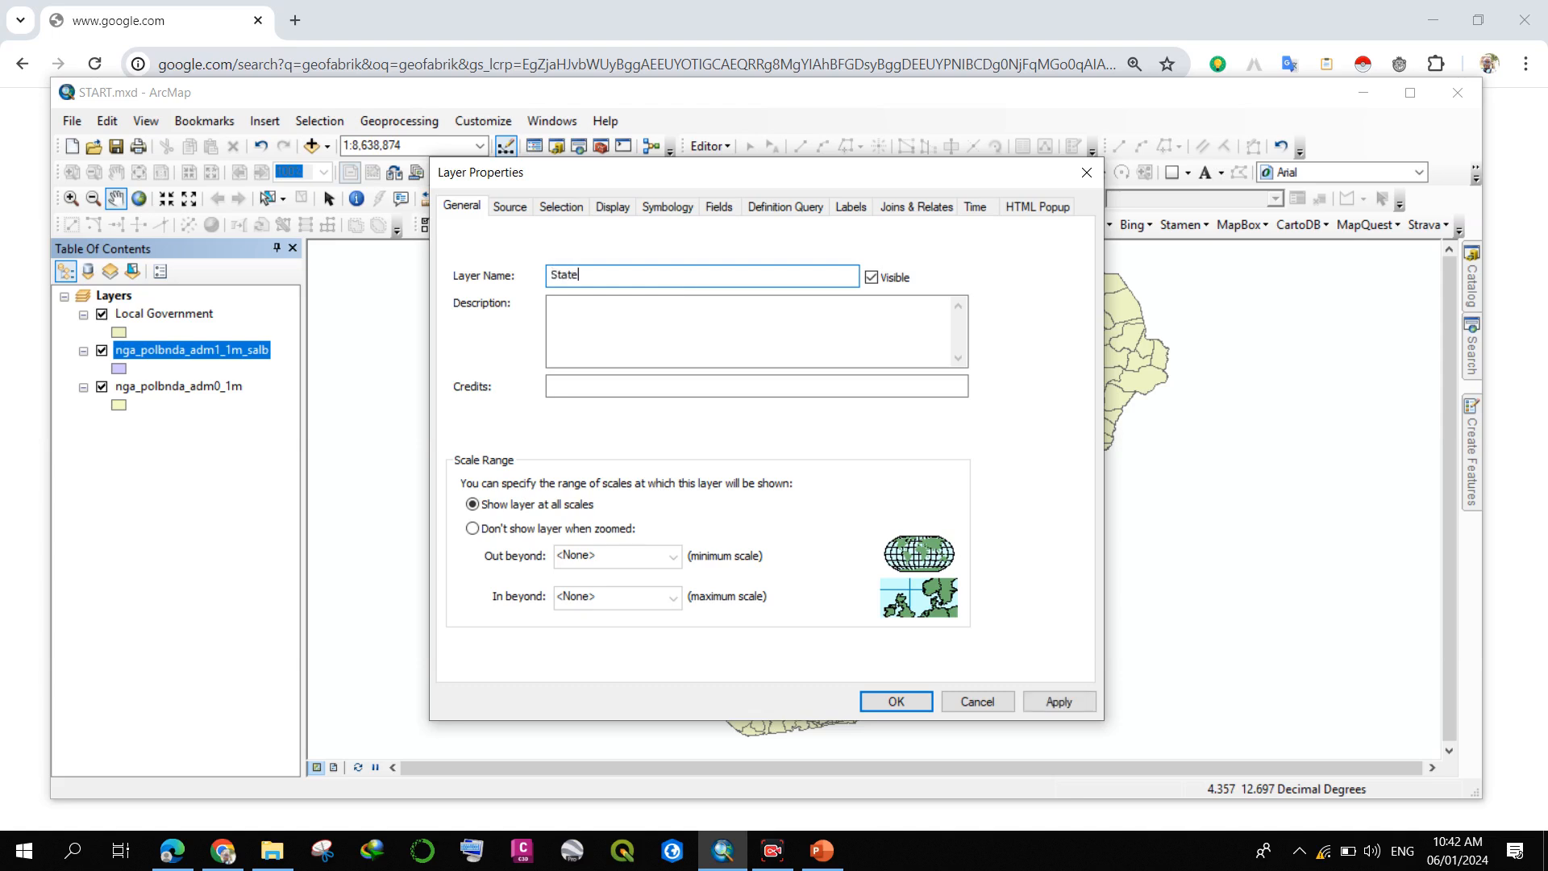
left_click(917, 701)
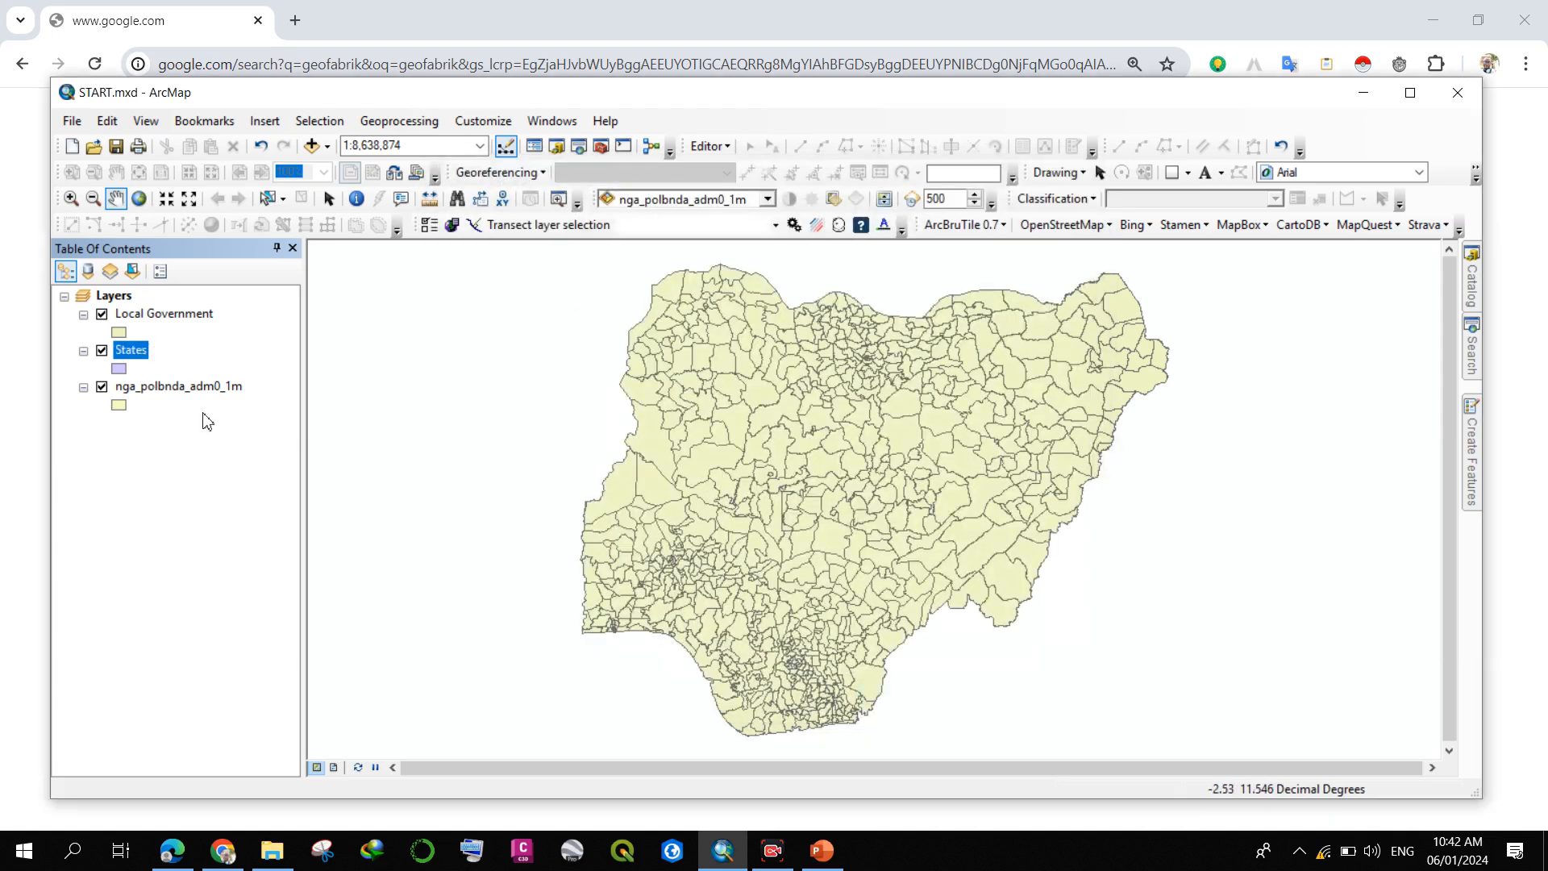
- Rename the nga_polbnda_adm0_1m layer as Nigeria in its layer properties
double_click(153, 387)
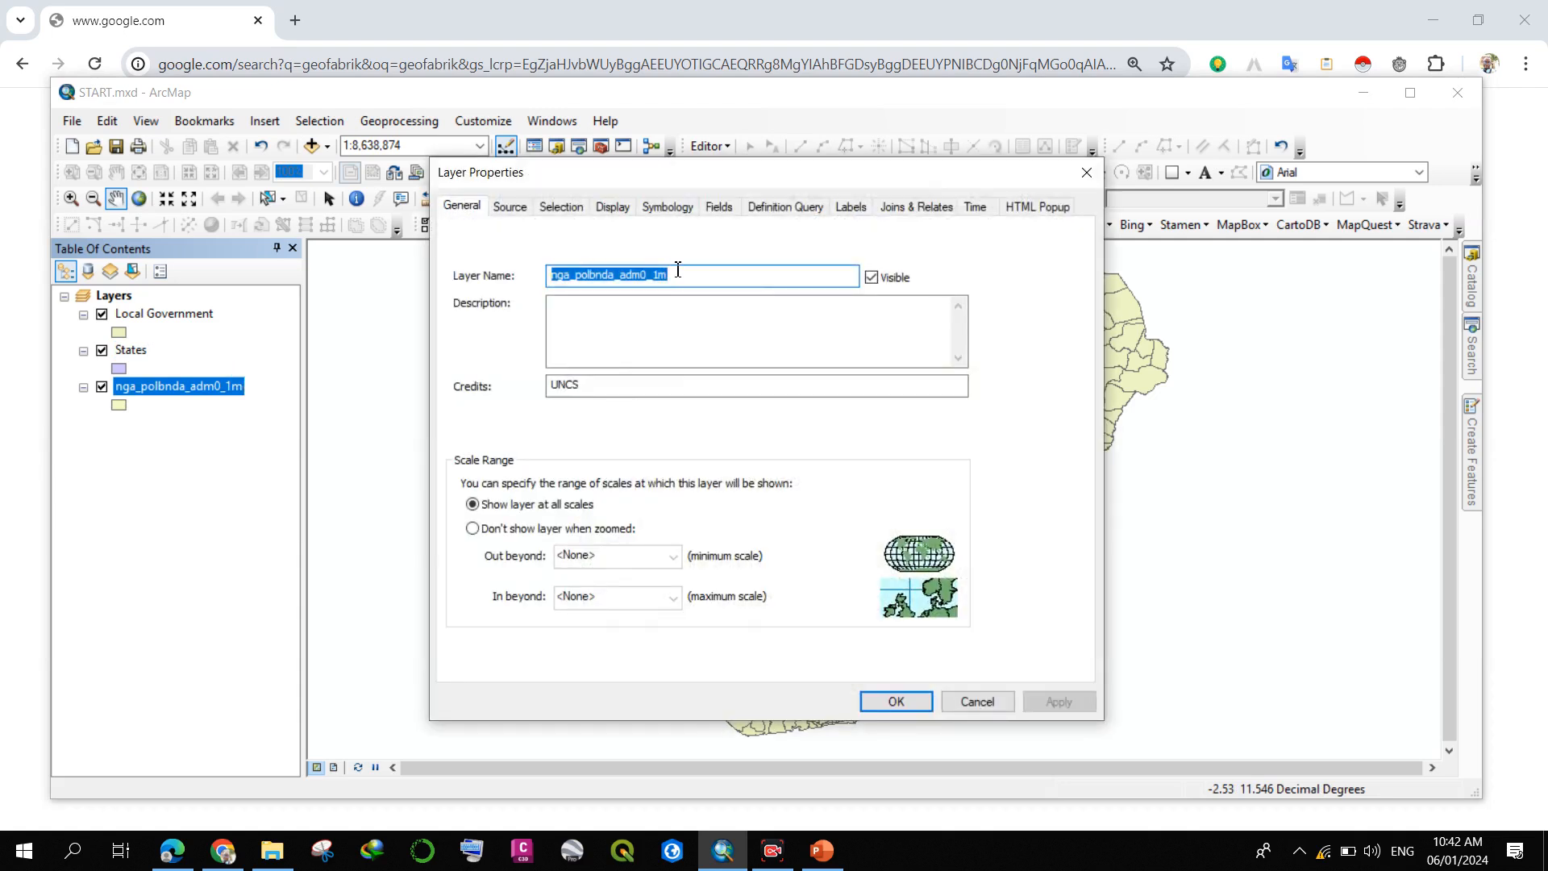
key("BackSpace")
type("N")
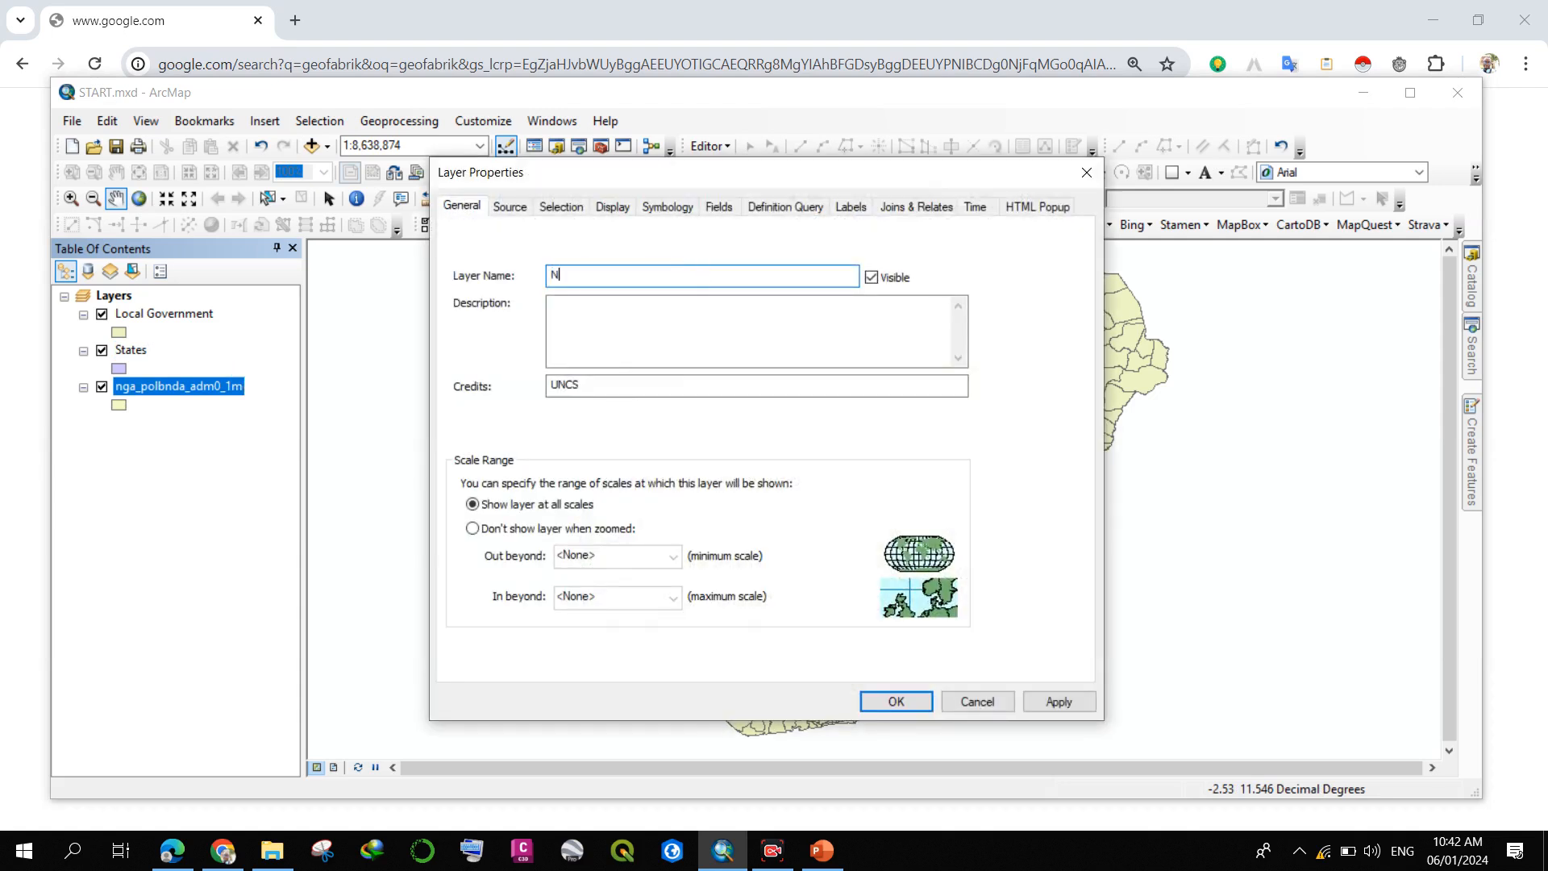
type("igeria")
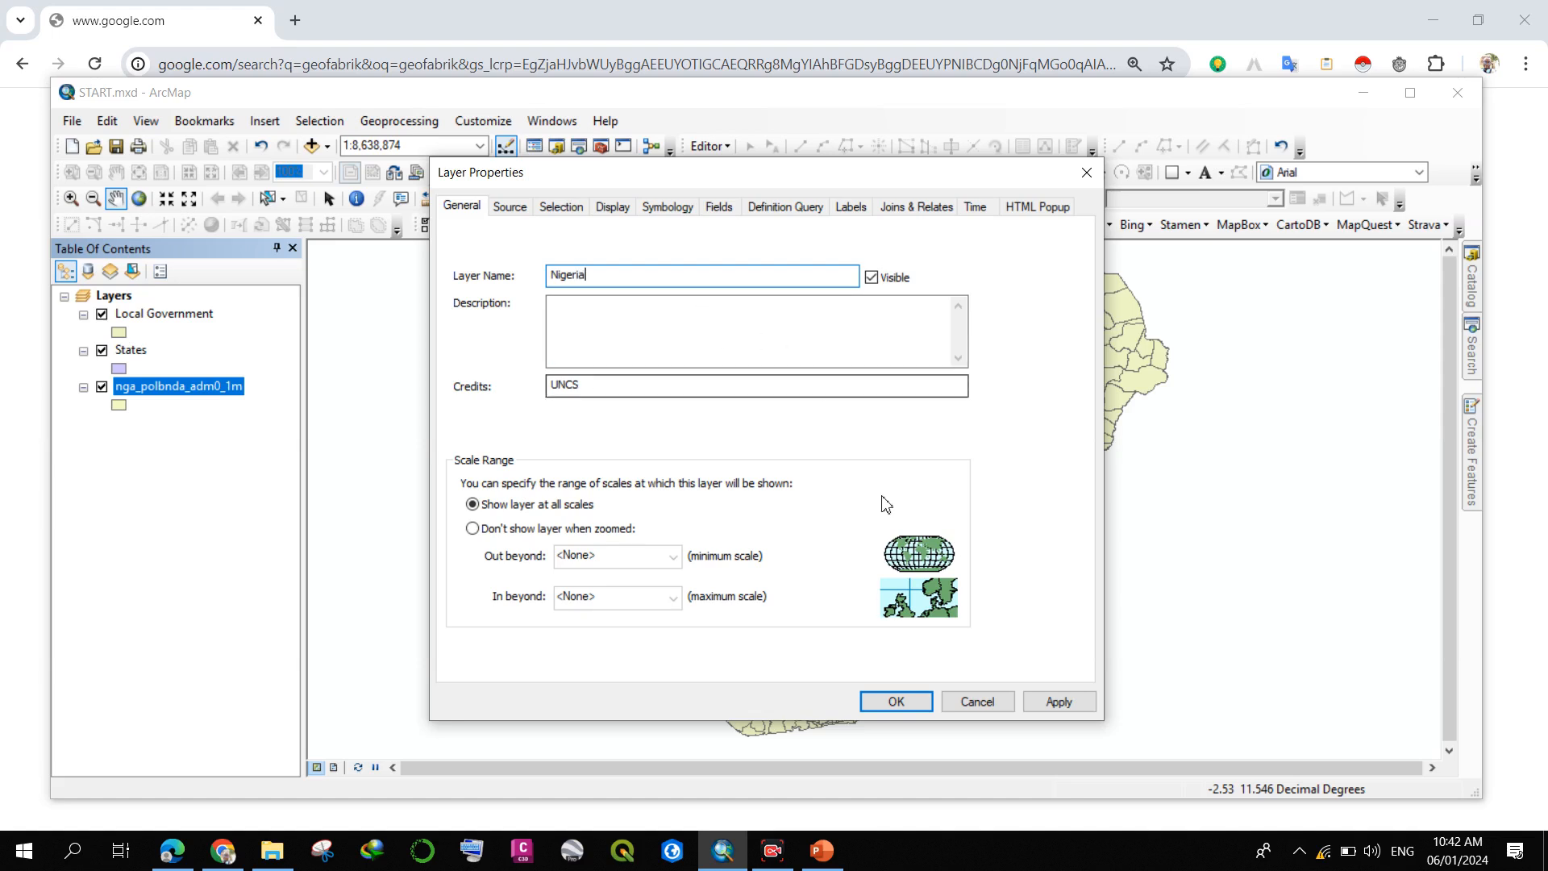
left_click(920, 707)
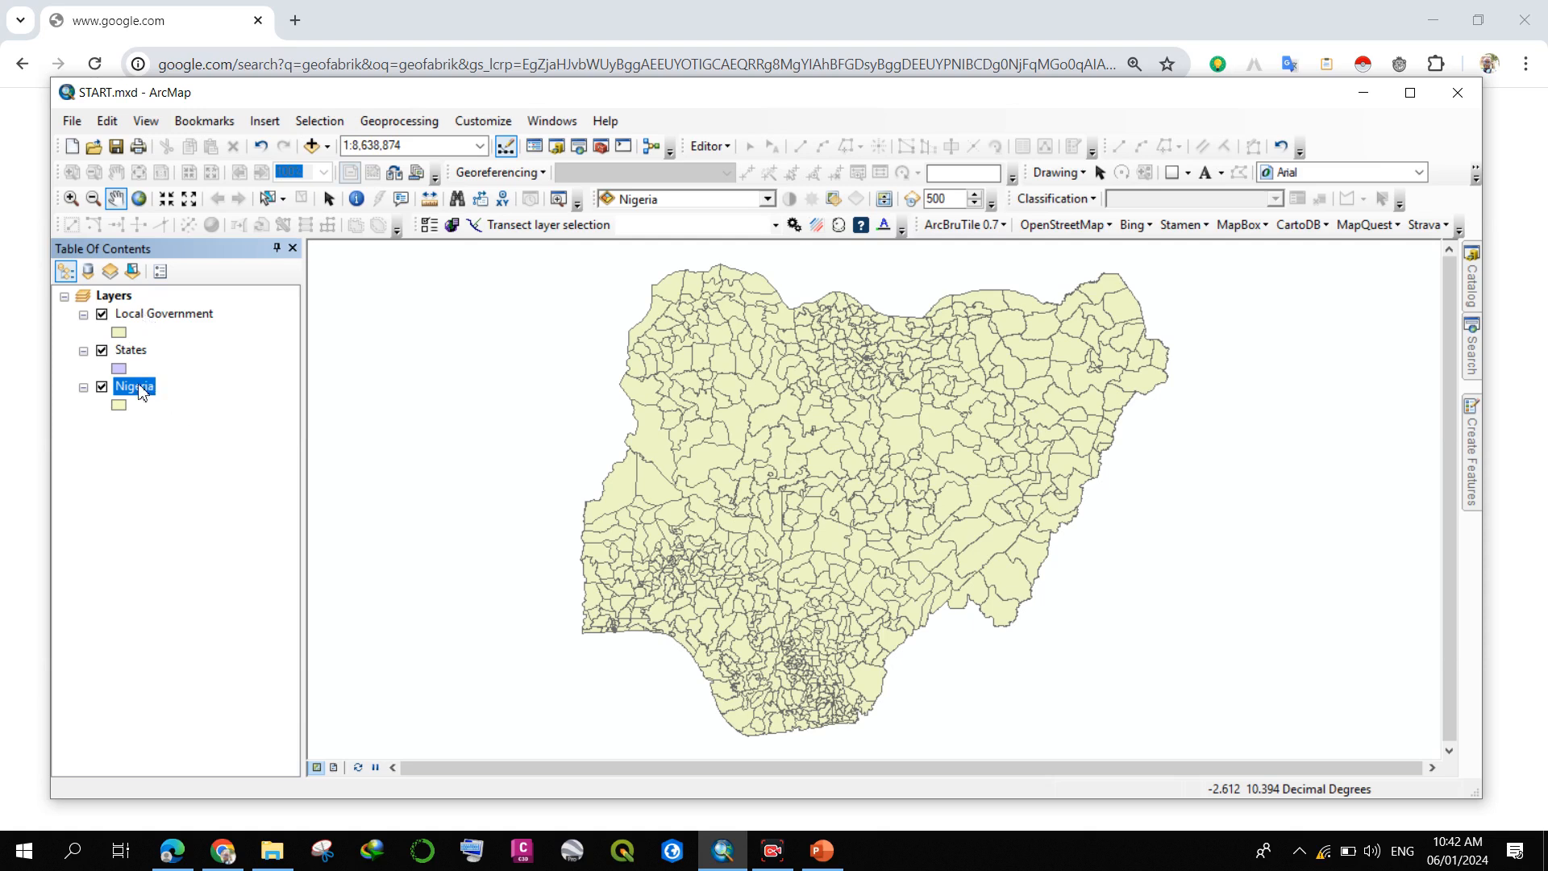
- Reorder the layers so that Nigeria is above States and Local Government is last
left_click_drag(140, 391, 171, 306)
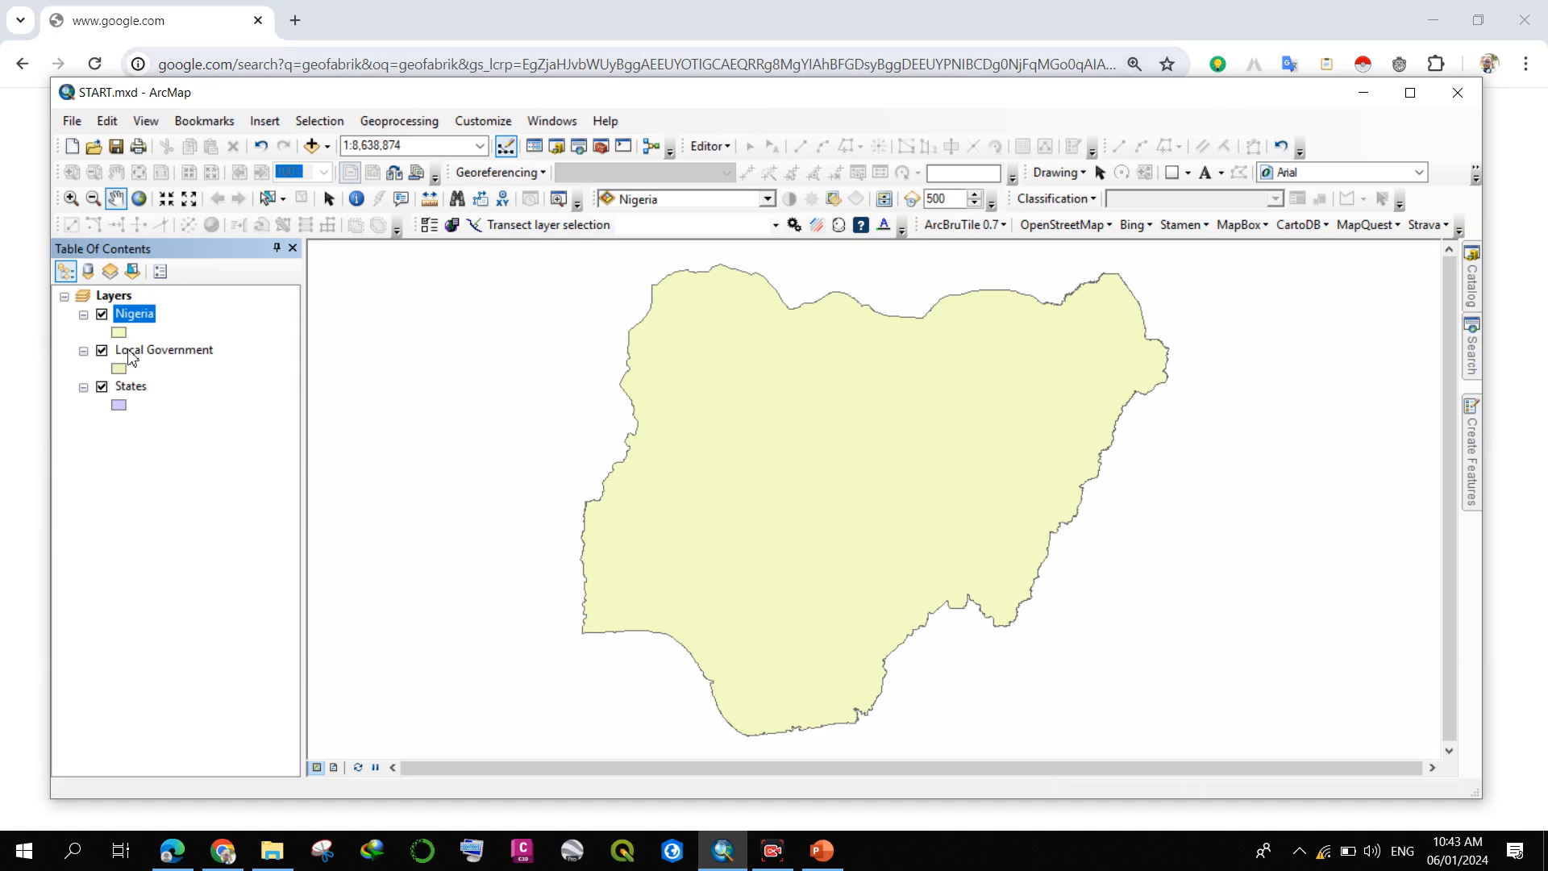
left_click_drag(1047, 515, 1045, 515)
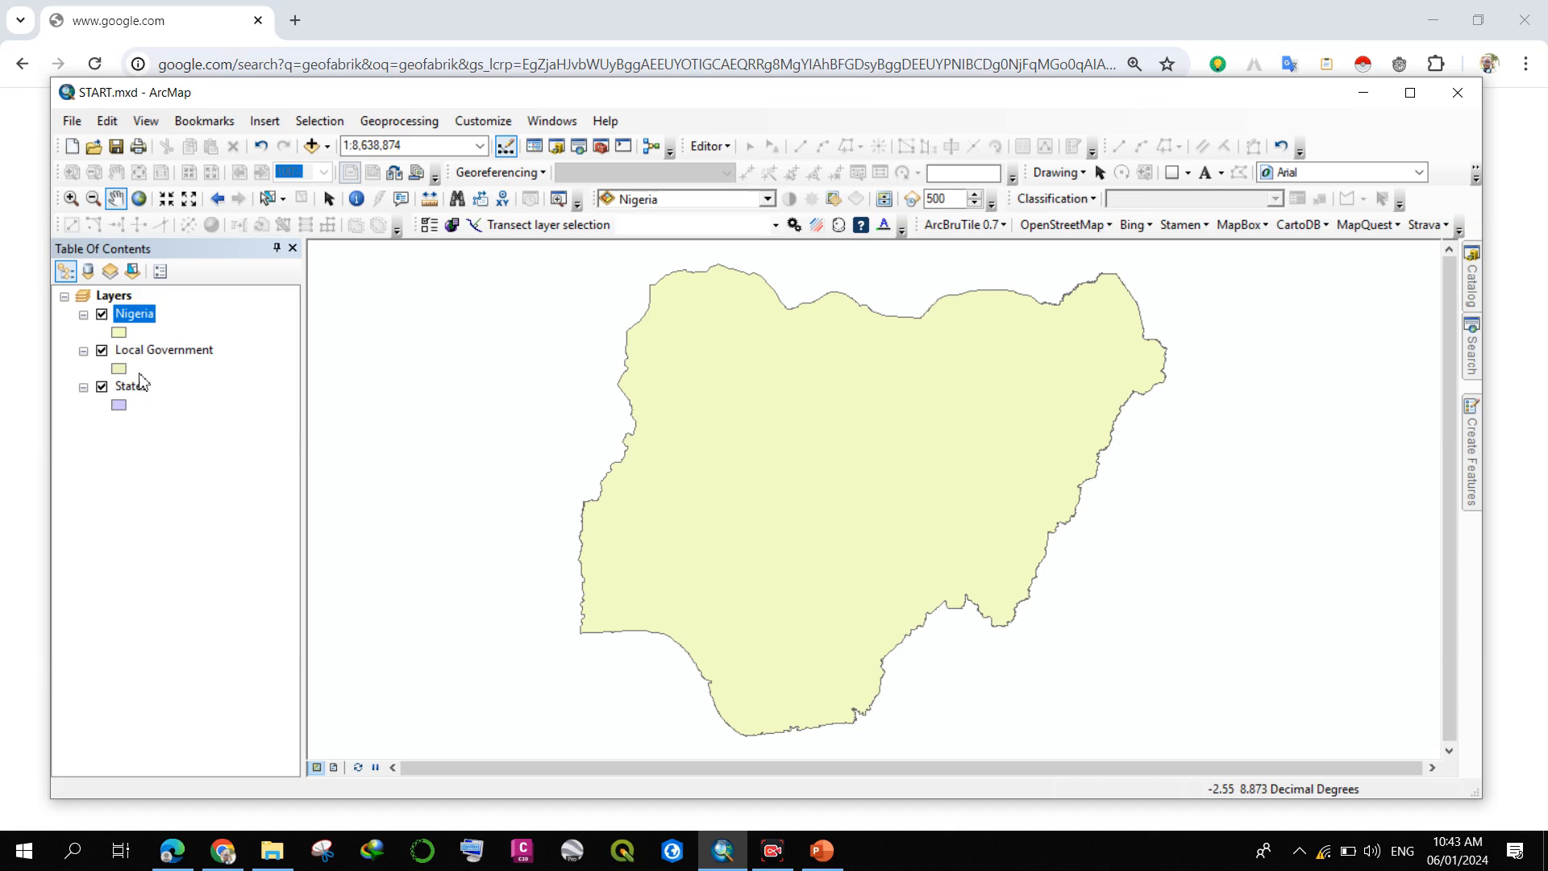
left_click(157, 355, "ctrl")
left_click_drag(157, 355, 159, 423)
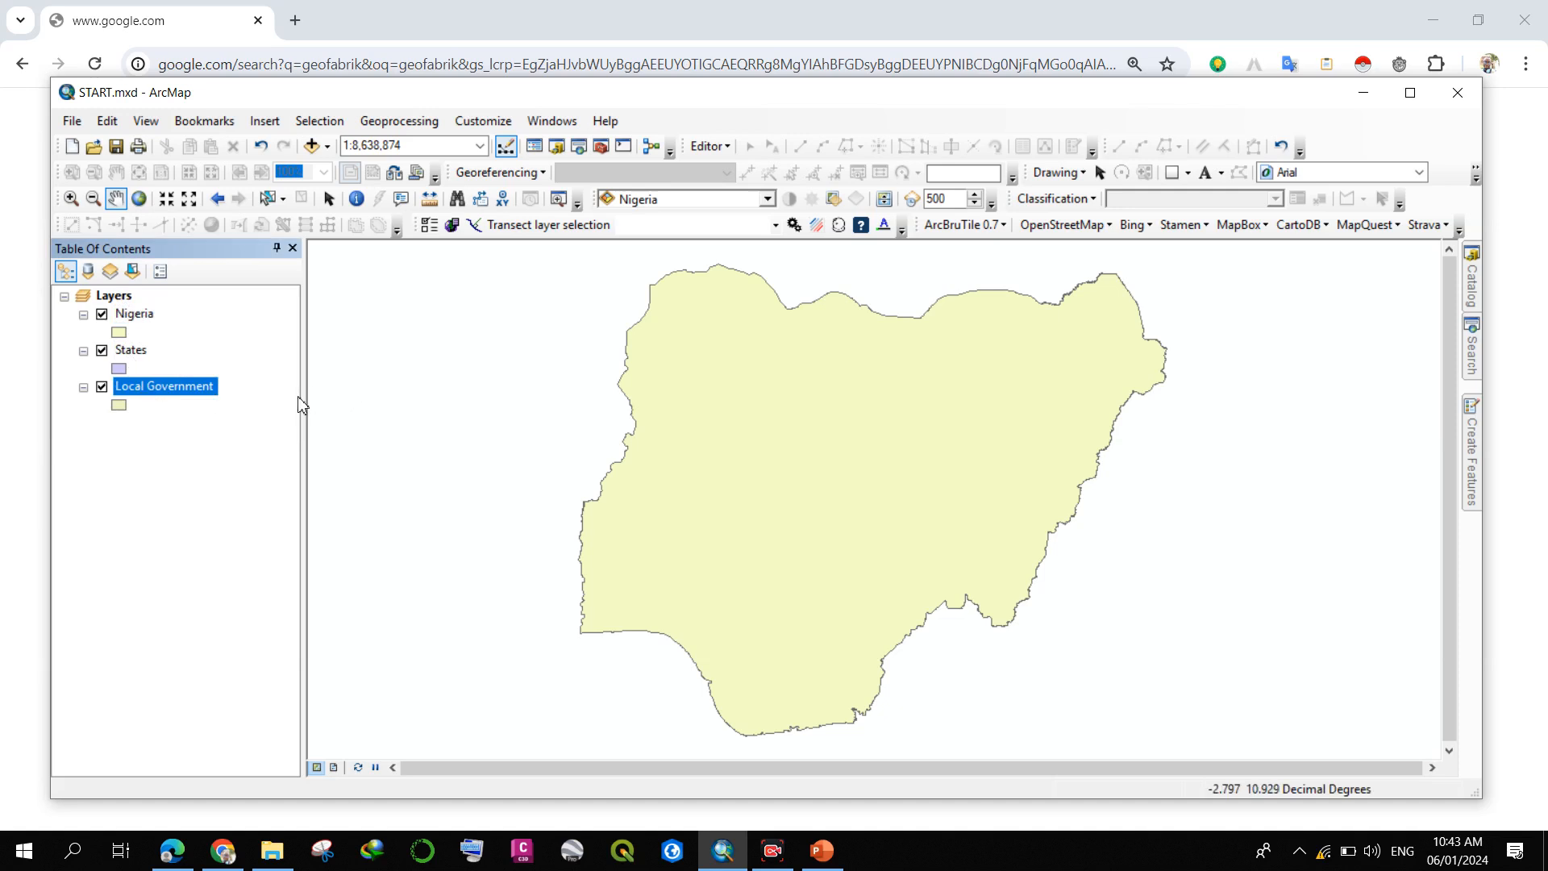
- Rename the Local Government layer as Local Governments in its layer properties
double_click(208, 388)
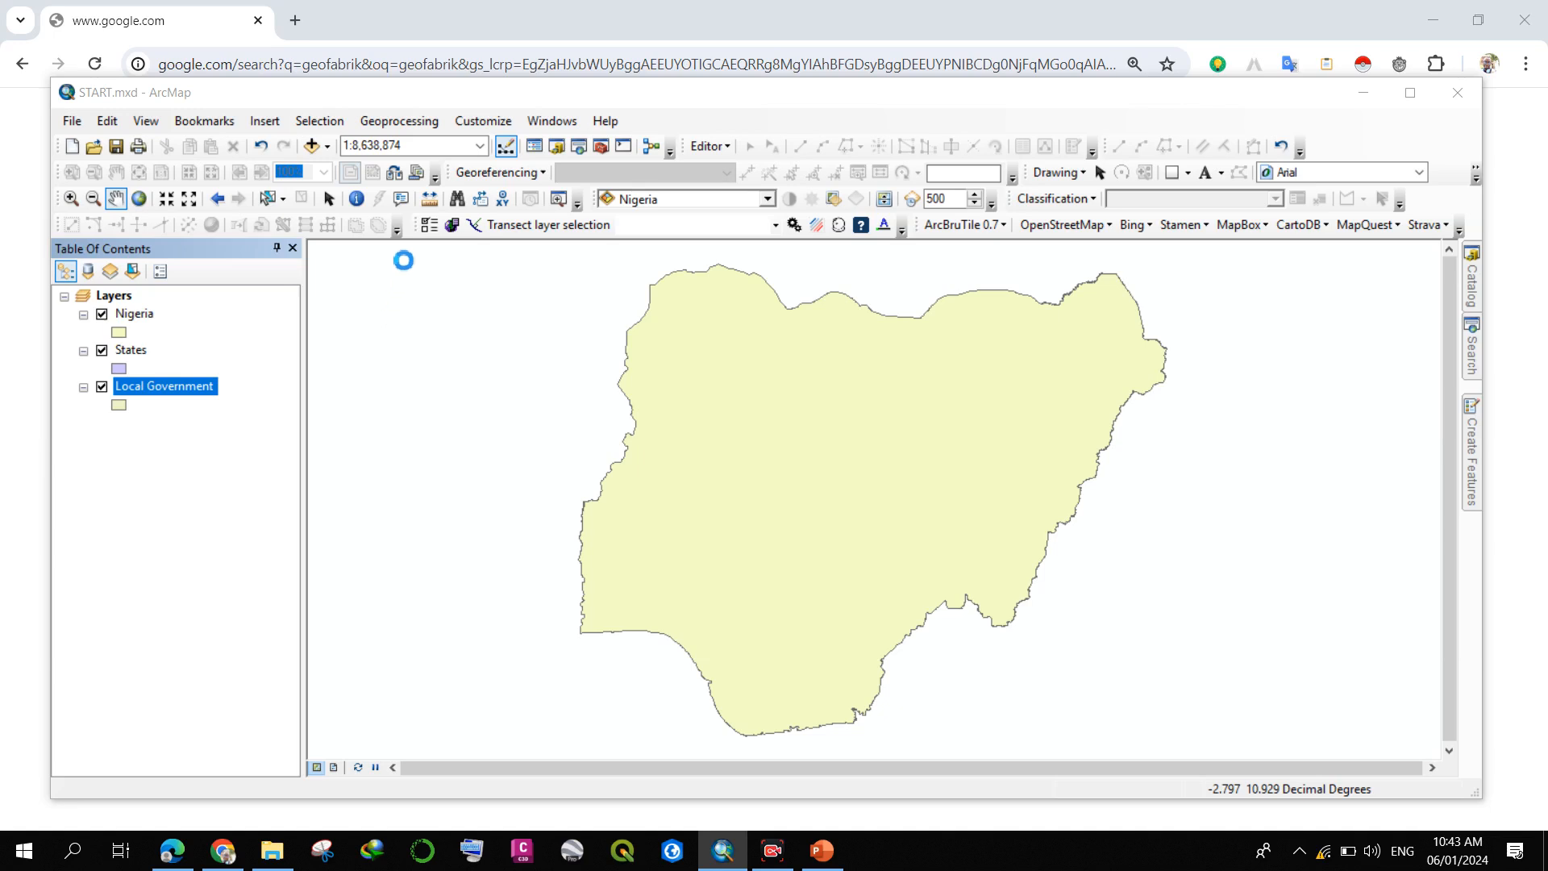
left_click(659, 276)
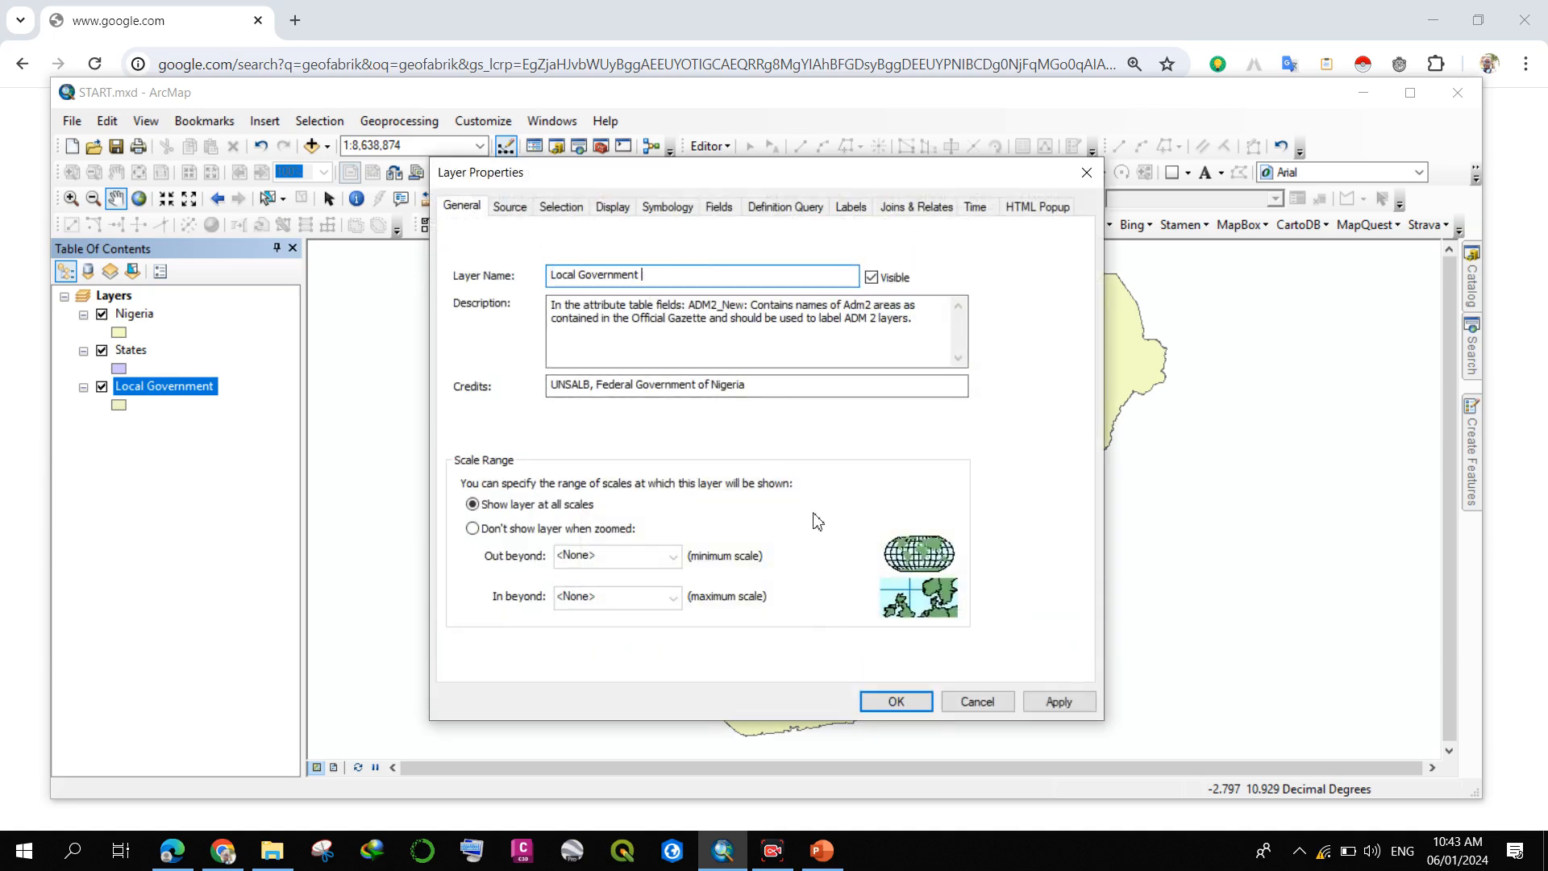
type("s")
left_click(897, 701)
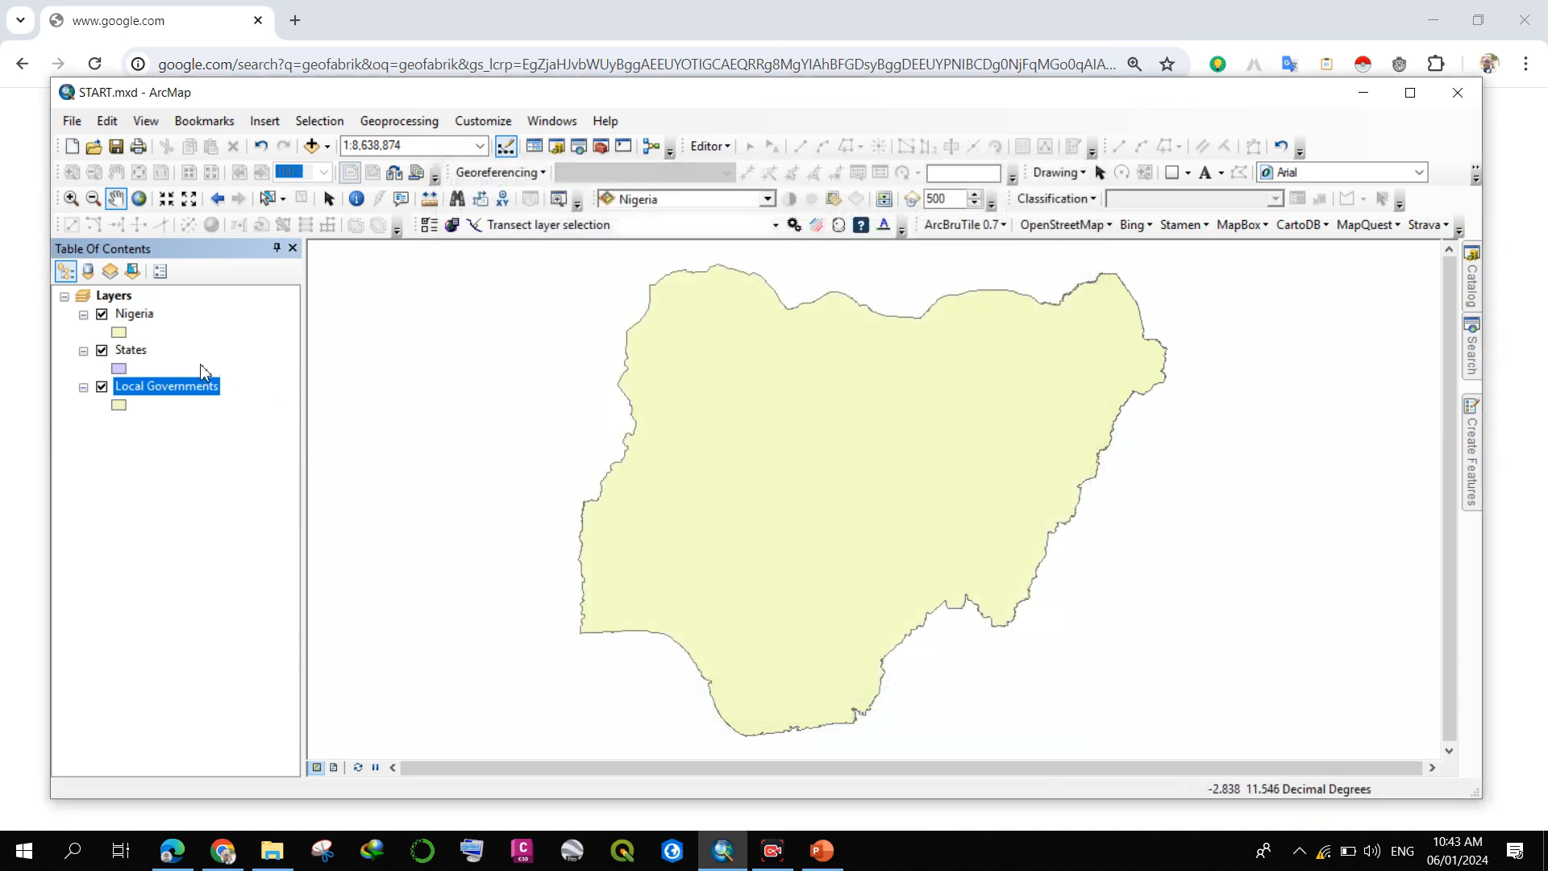
left_click(138, 352)
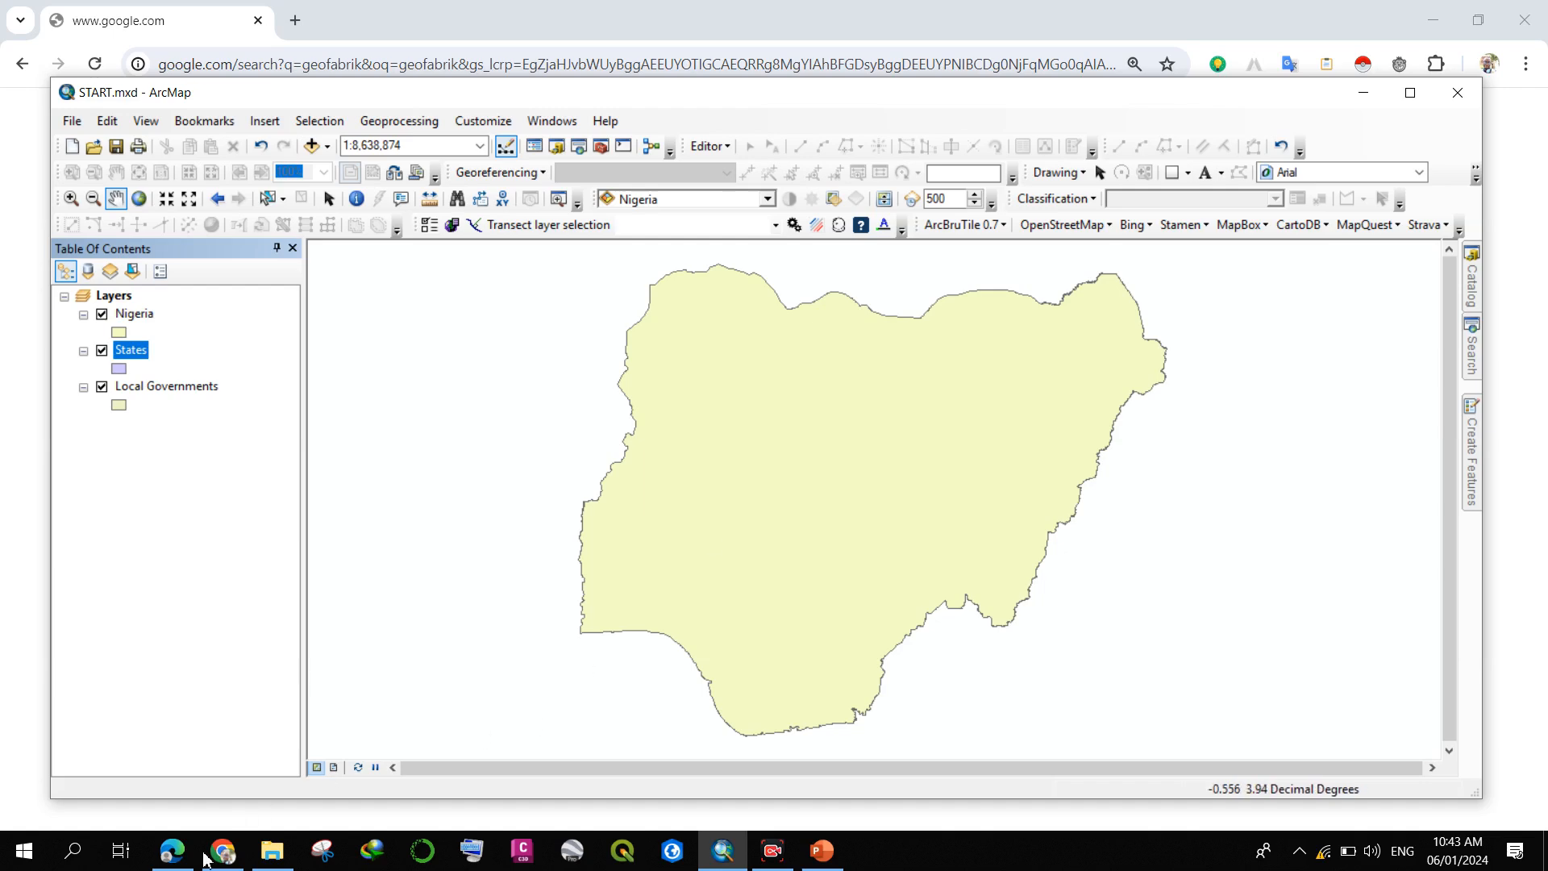
- Switch to the GIS Tutorial 1 PDF in Edge and highlight the Tutorial 1-3 title "Navigate in a map document" on the contents page
left_click(172, 850)
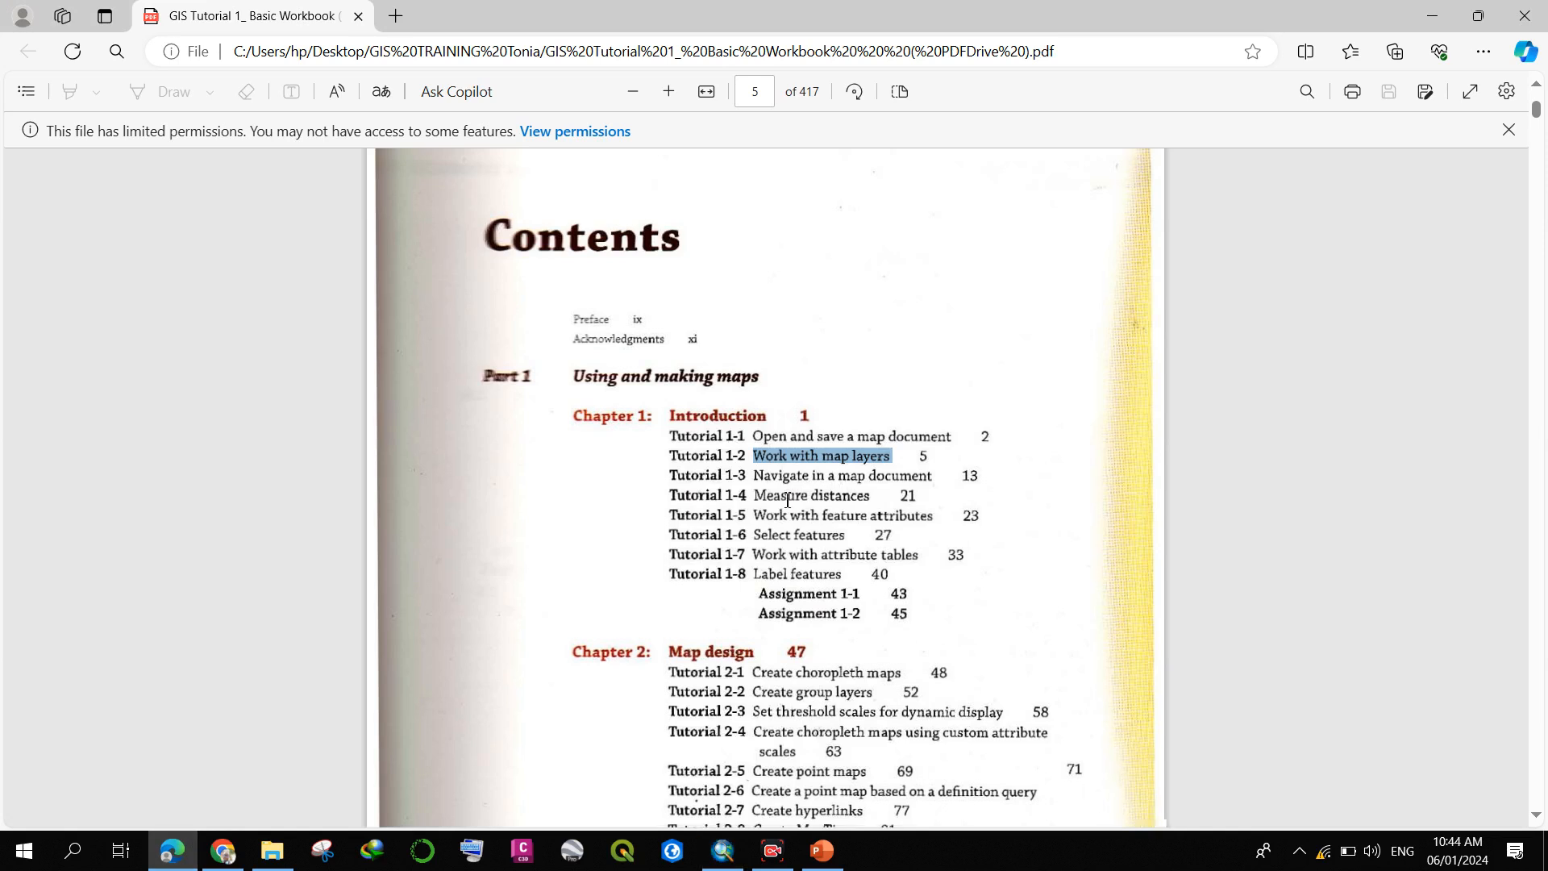
scroll(819, 492, "down", 1)
left_click_drag(754, 377, 933, 380)
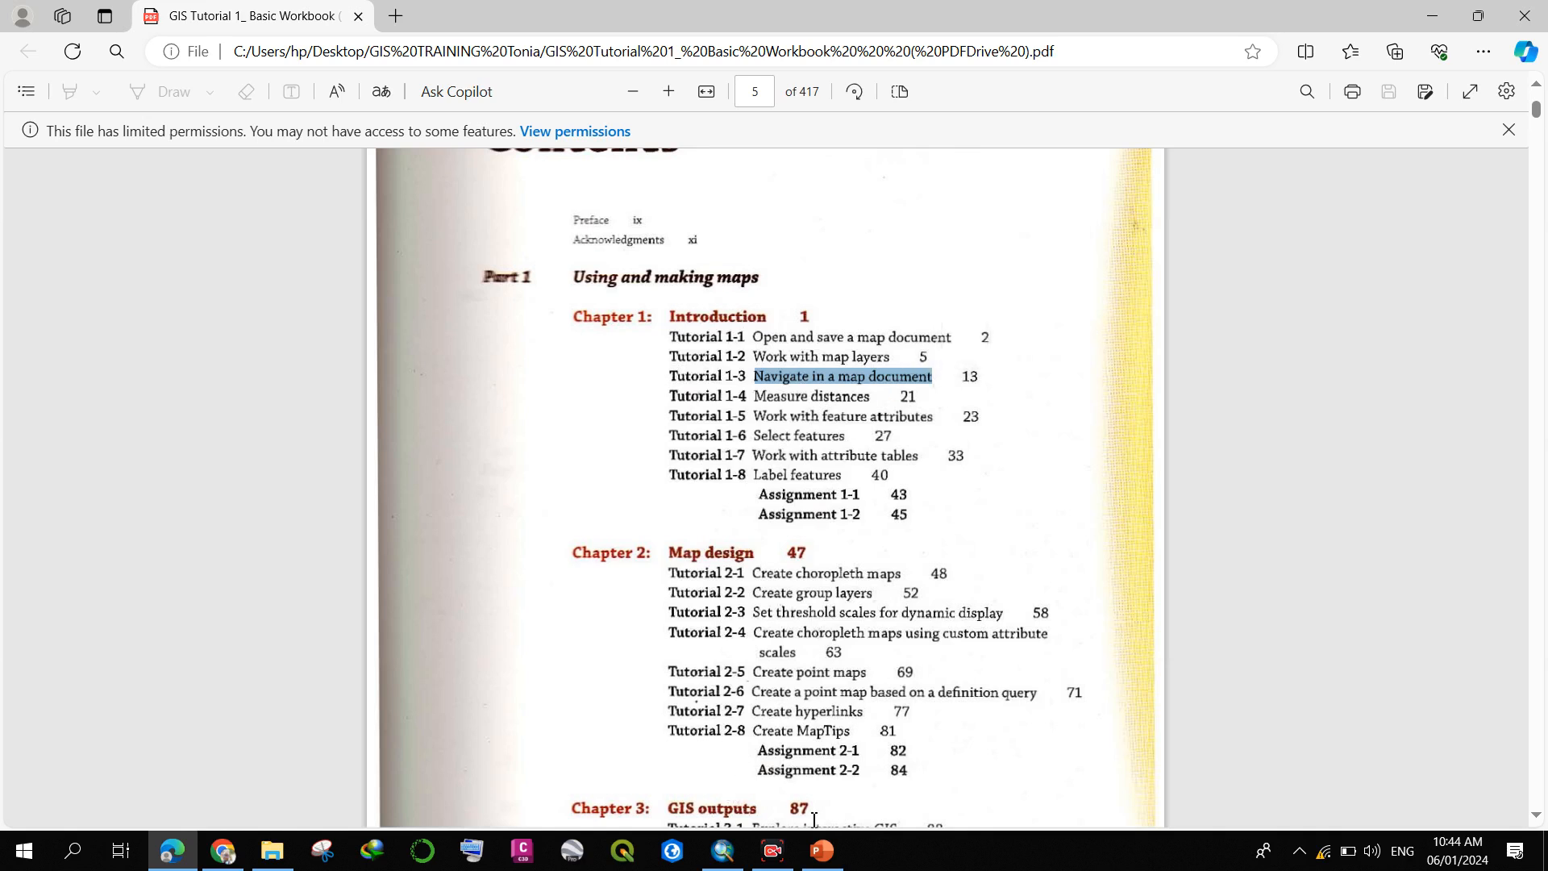
- Return to ArcMap and examine the Nigeria map at different scales and positions by zooming and panning
left_click(729, 854)
scroll(726, 494, "up", 2)
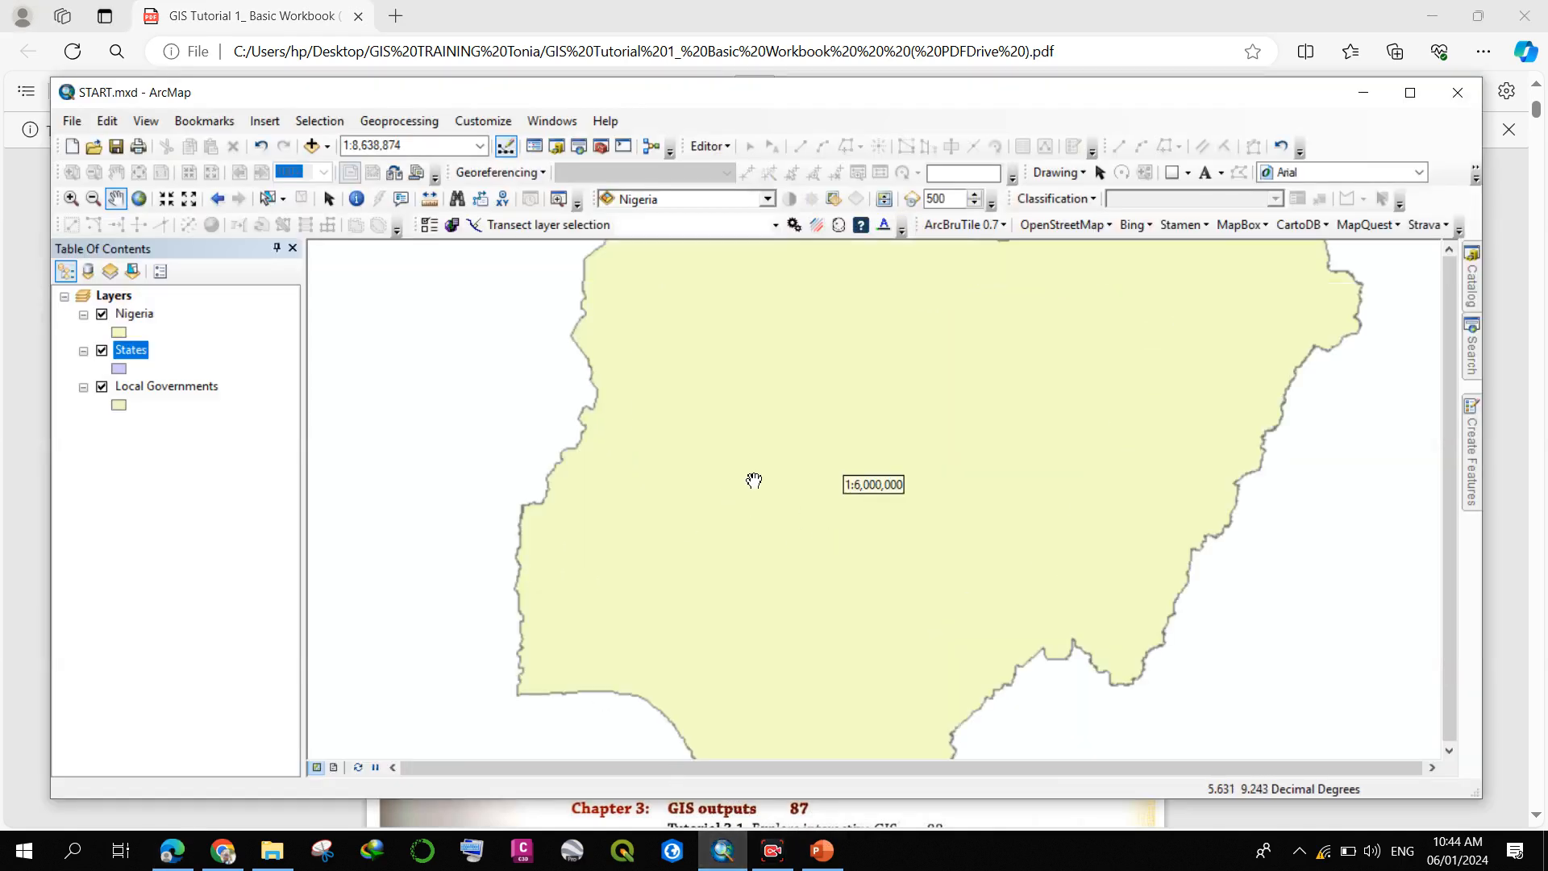
scroll(753, 477, "down", 2)
left_click_drag(675, 474, 874, 432)
scroll(881, 379, "down", 4)
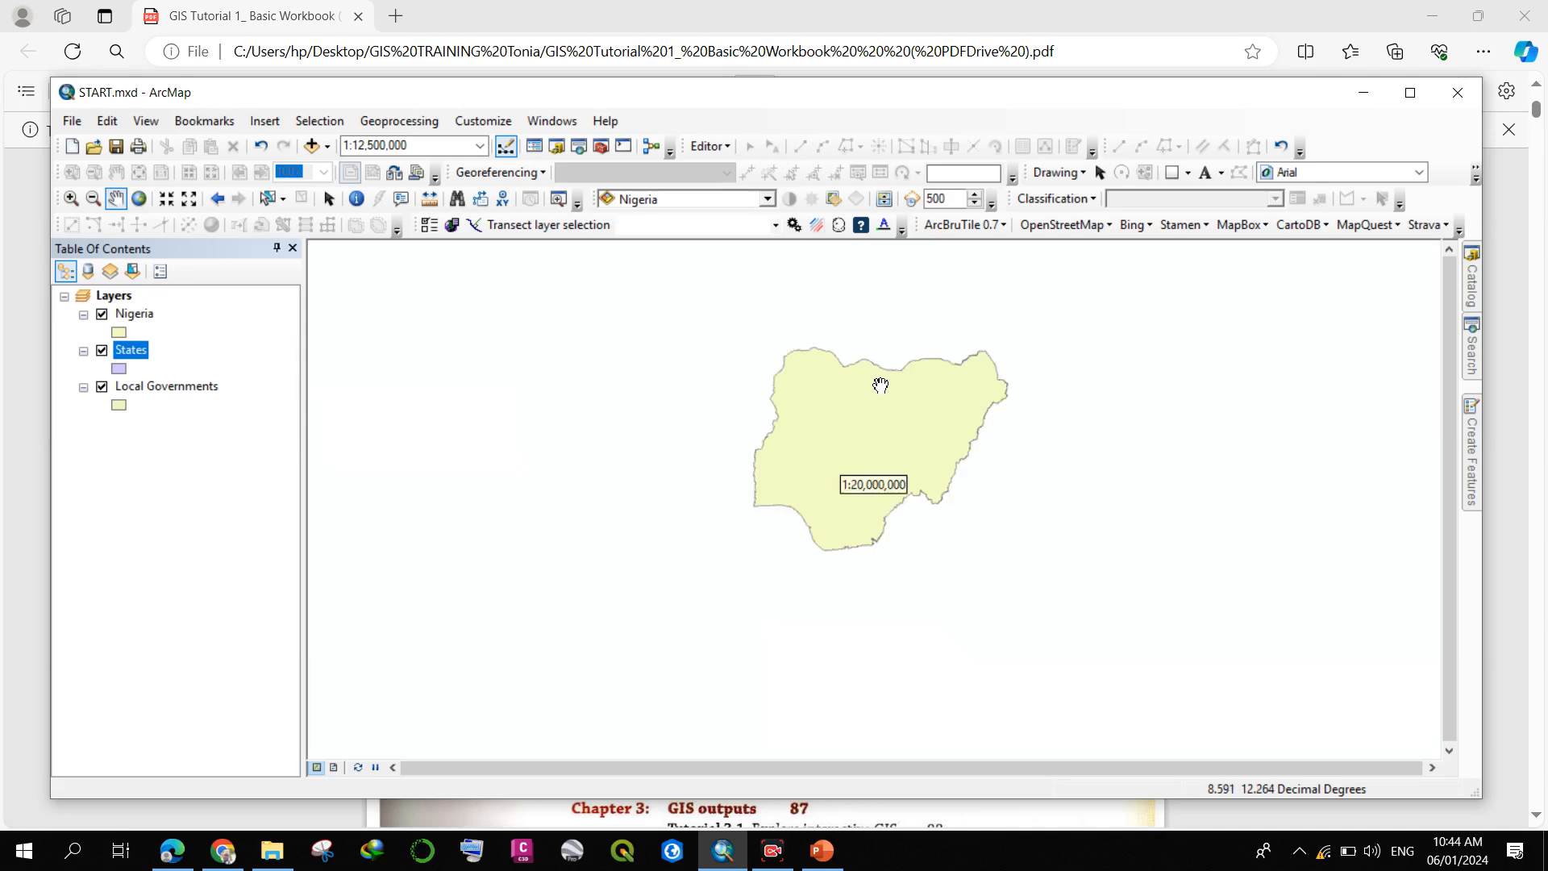
scroll(881, 380, "down", 1)
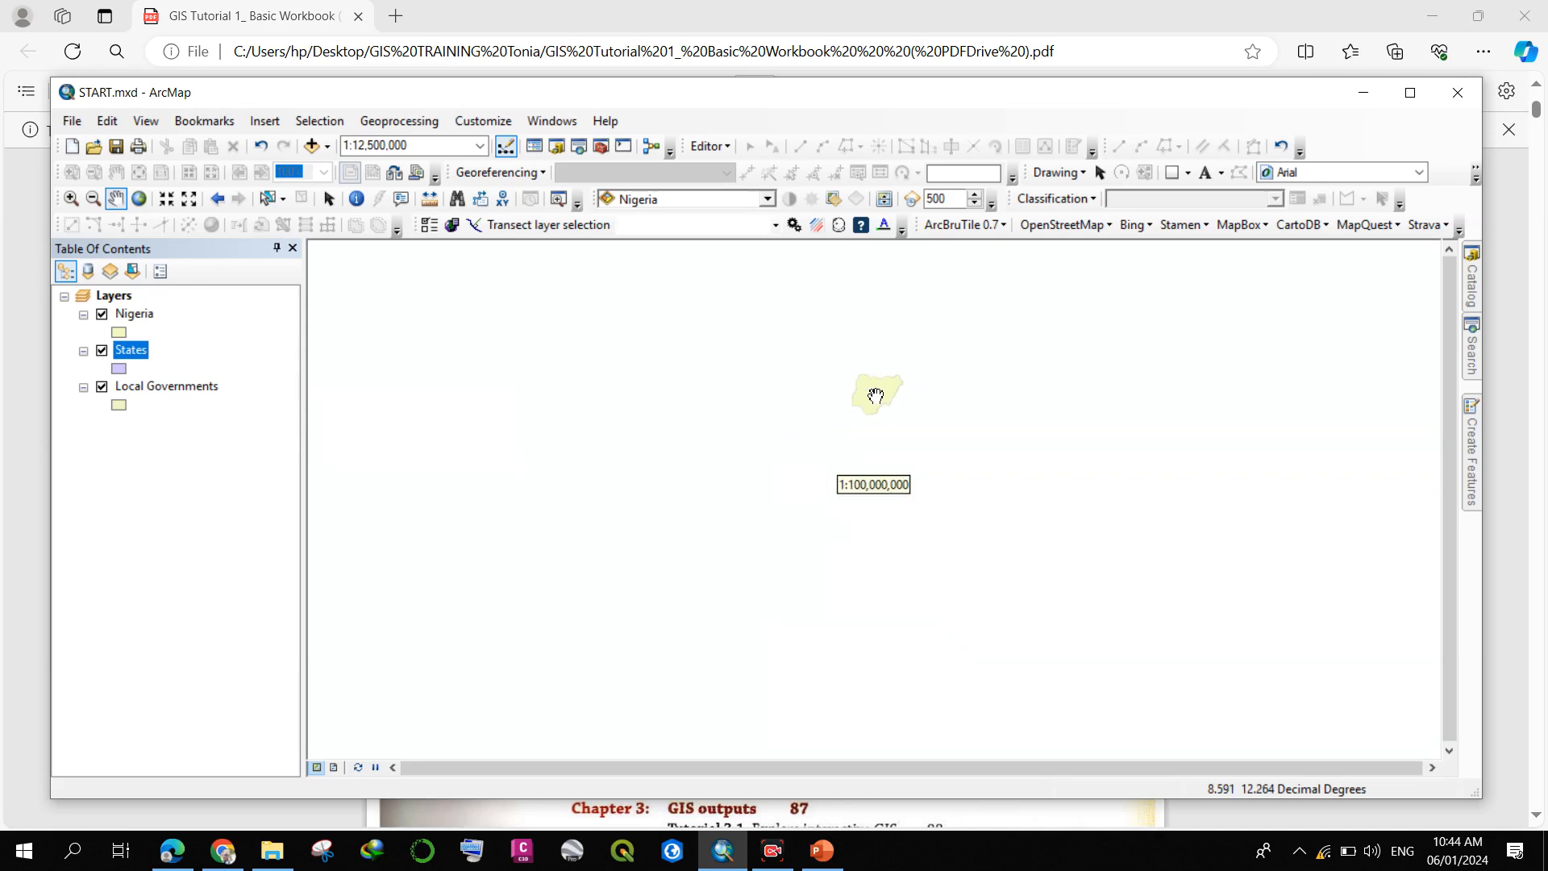
scroll(876, 397, "down", 1)
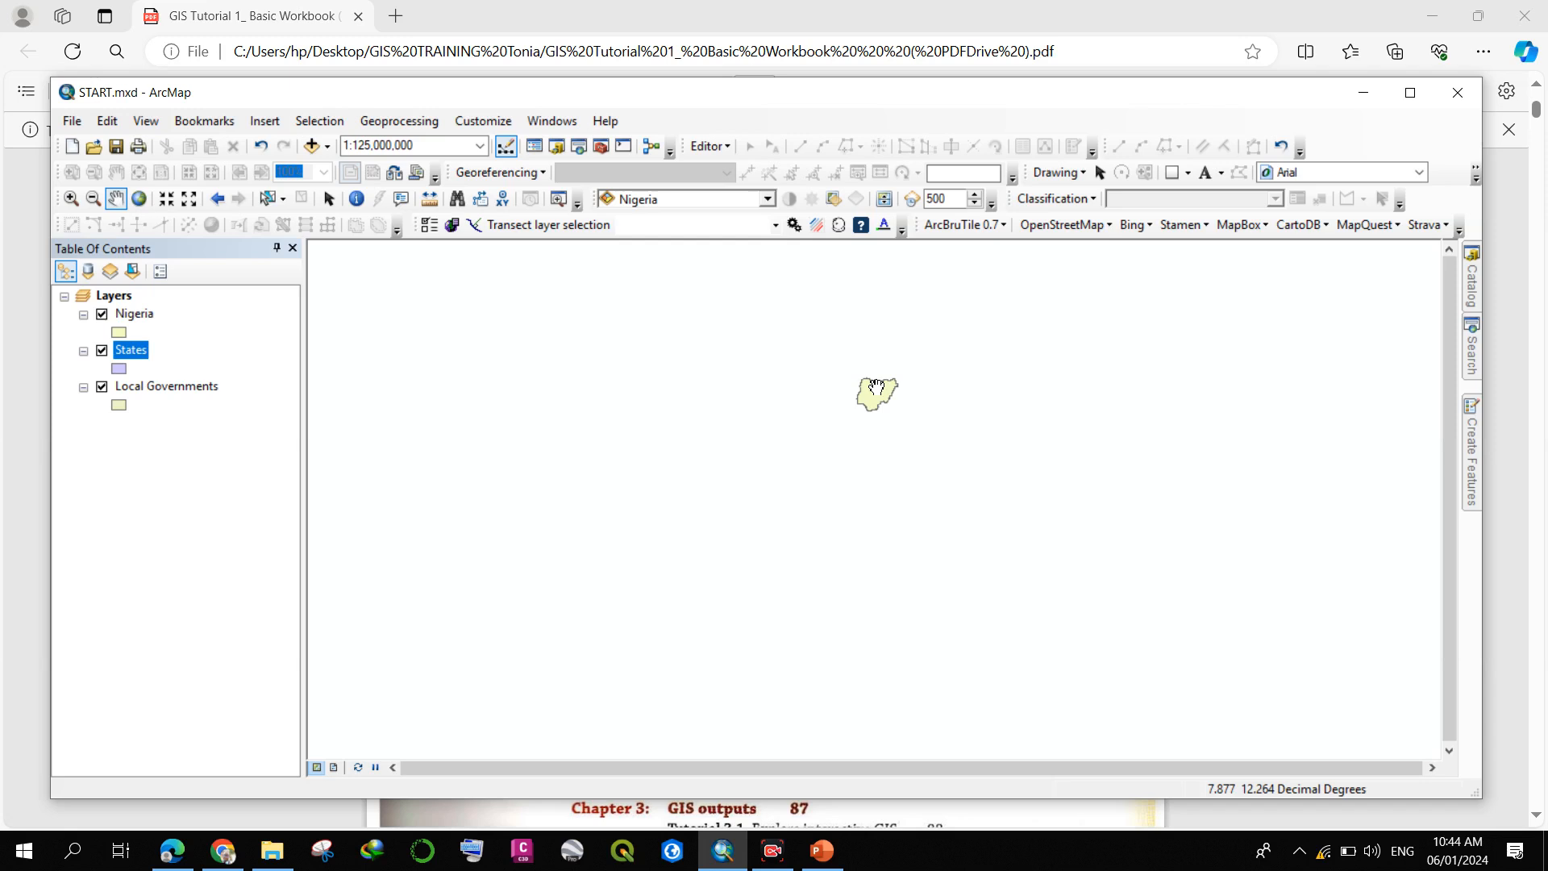
scroll(876, 387, "up", 5)
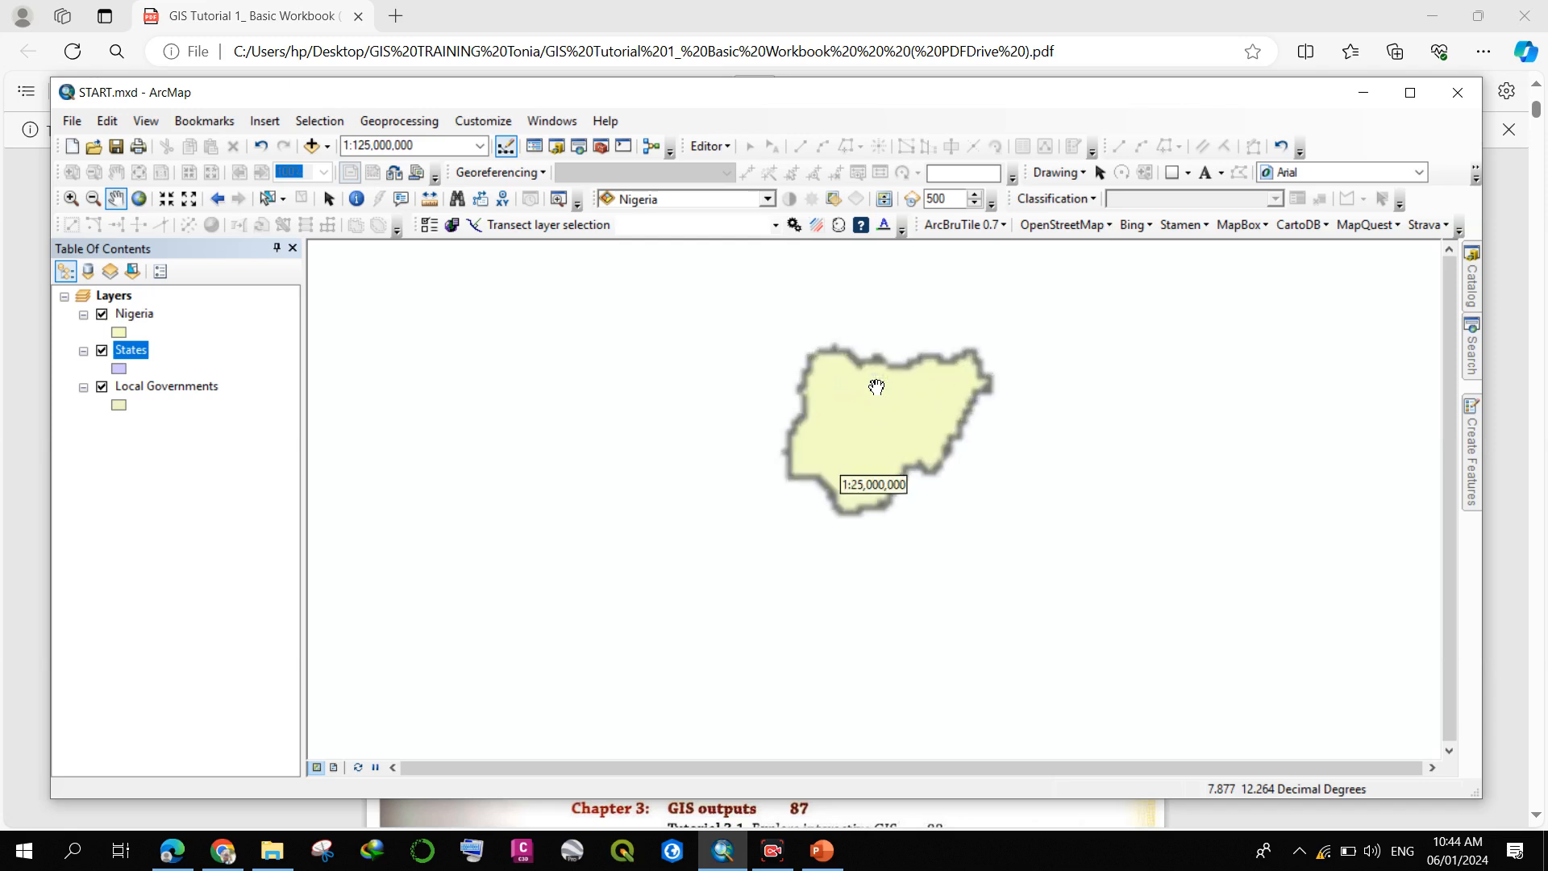
scroll(878, 385, "up", 3)
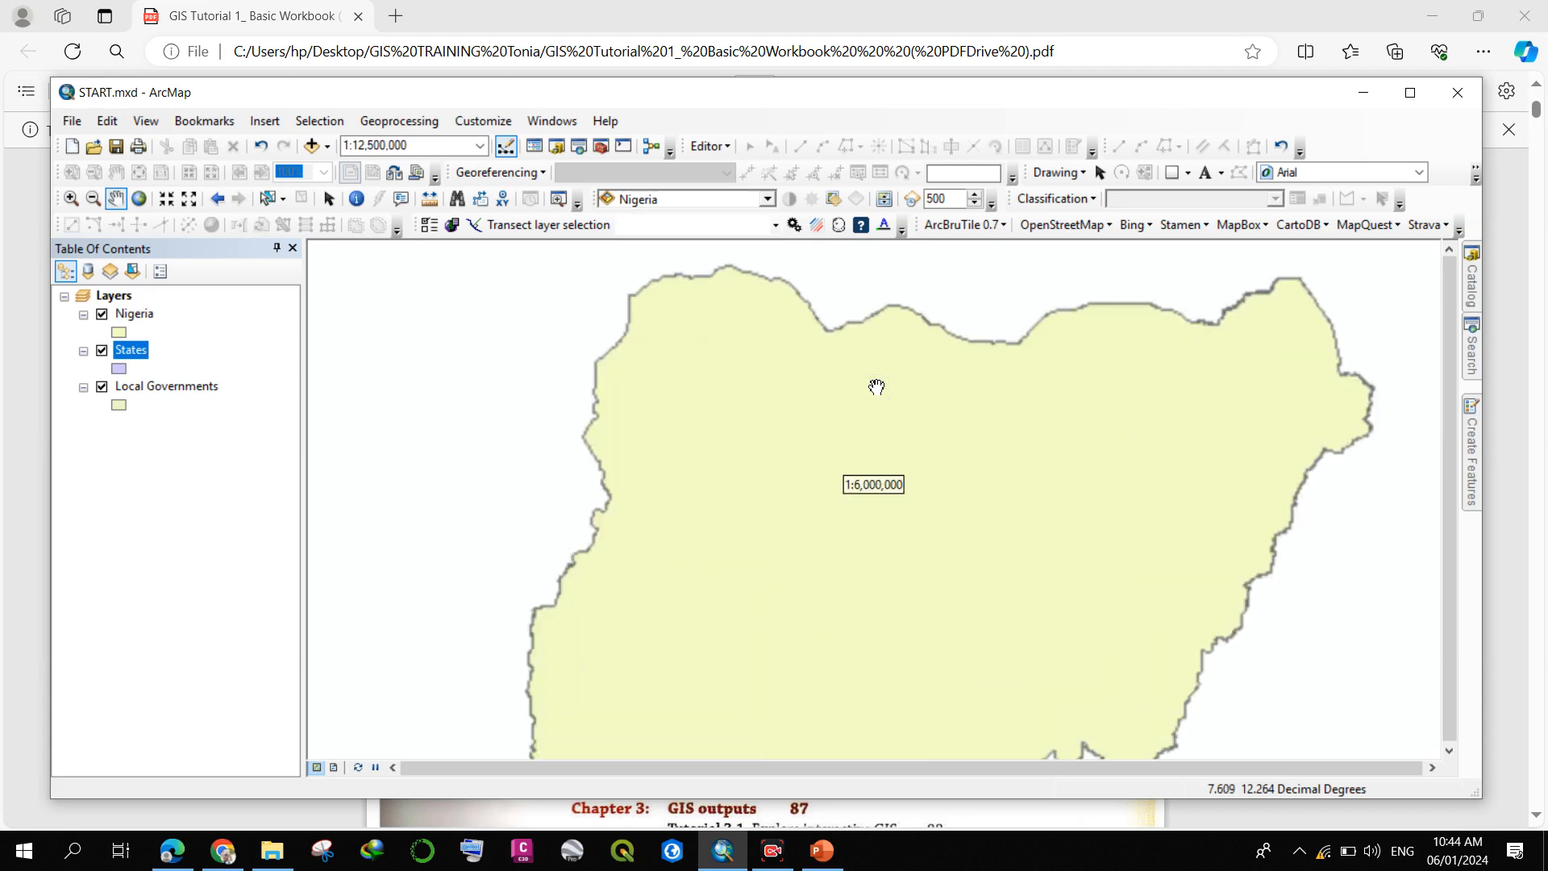
left_click_drag(981, 443, 892, 384)
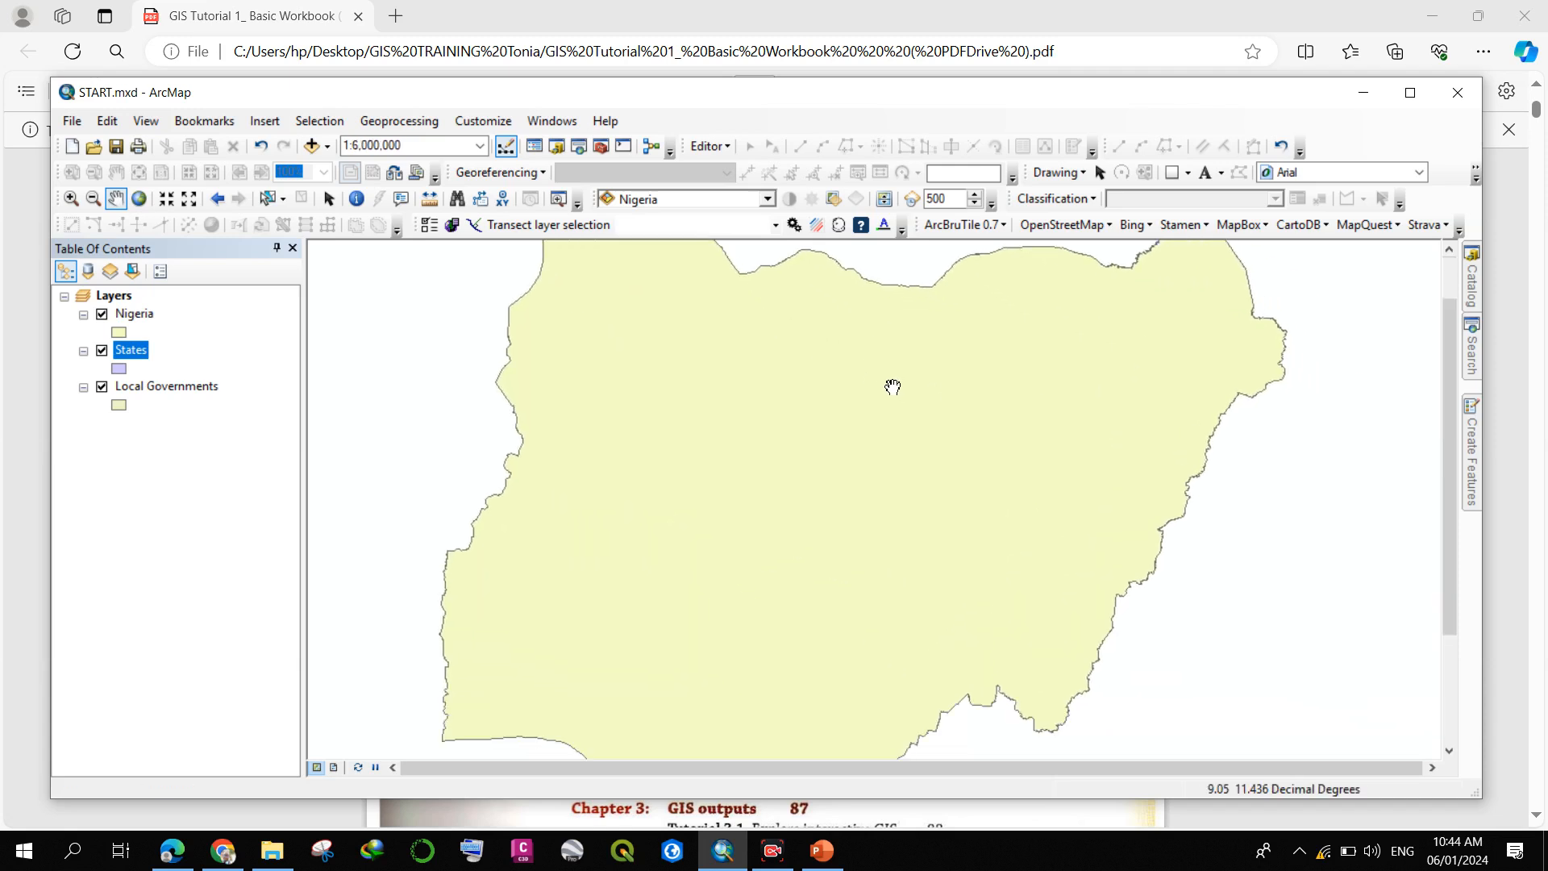
scroll(852, 356, "down", 5)
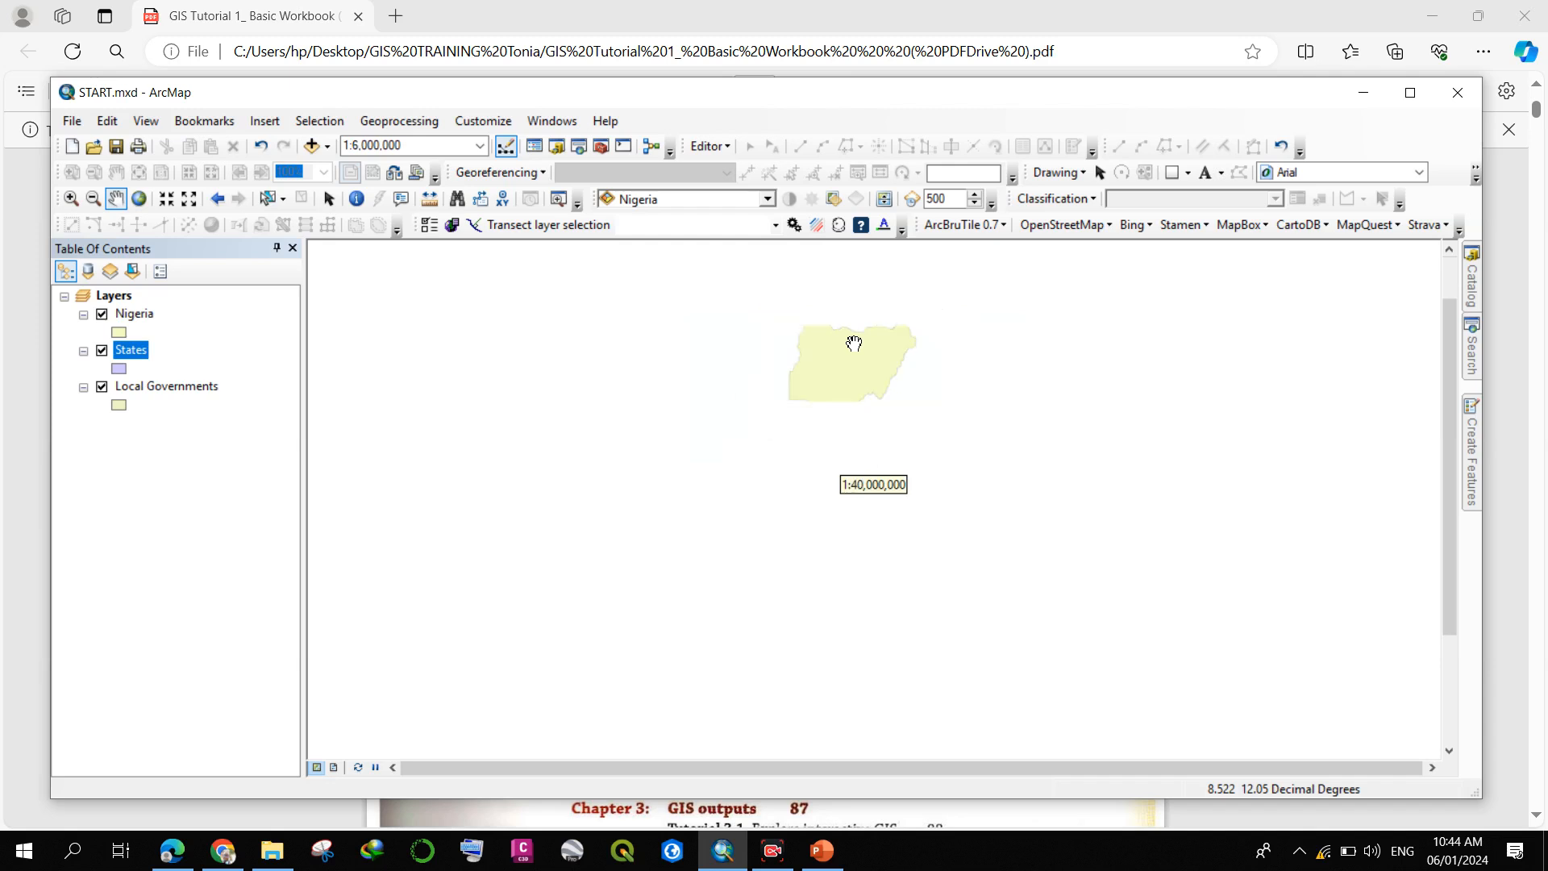
scroll(830, 403, "down", 4)
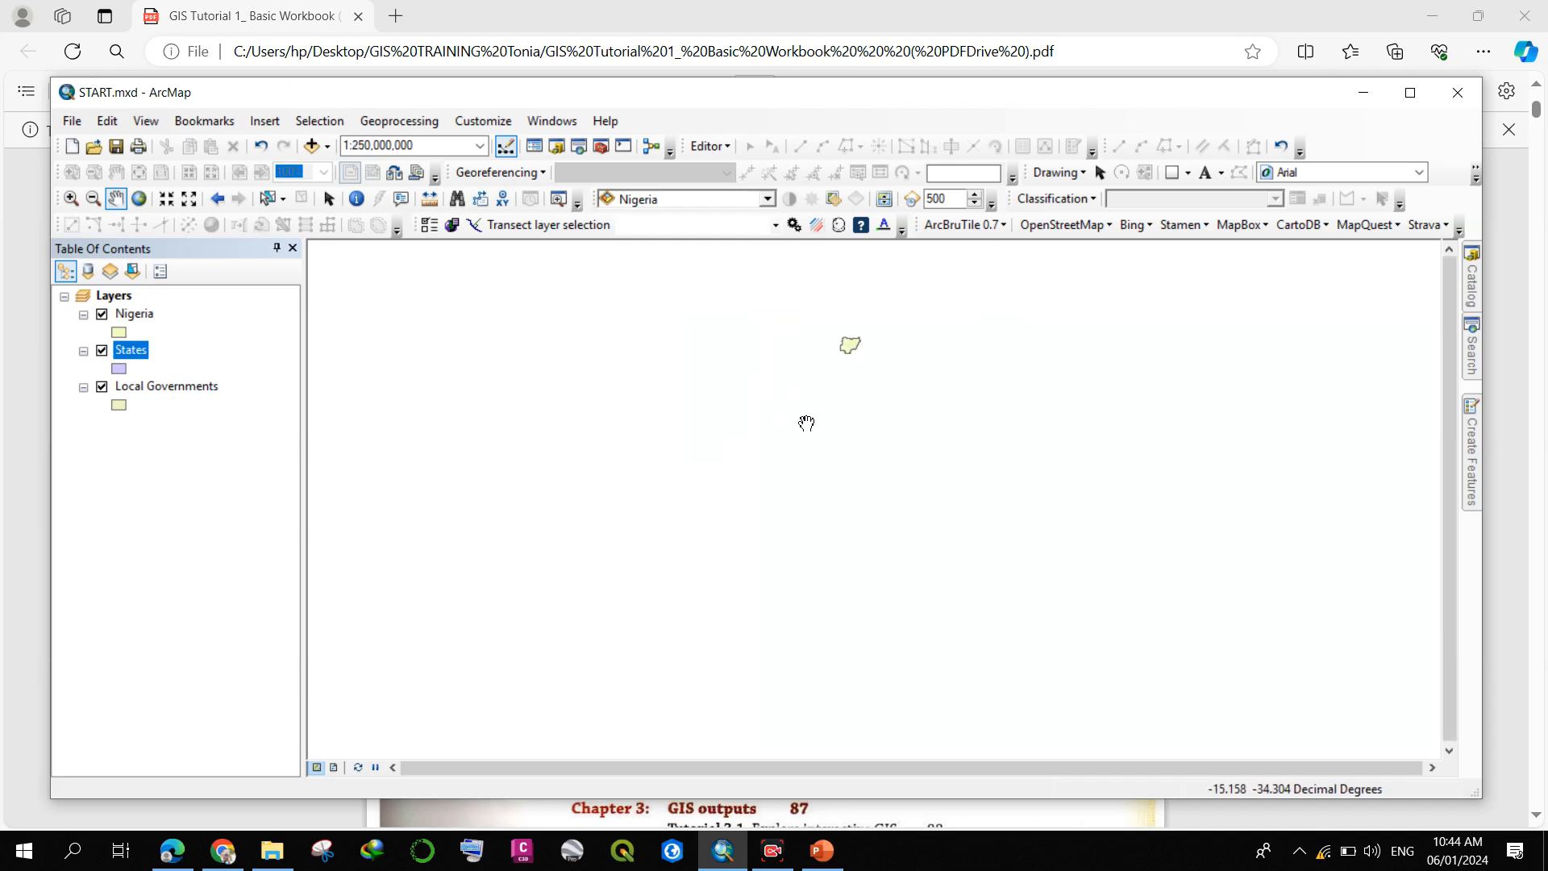
scroll(840, 391, "down", 1)
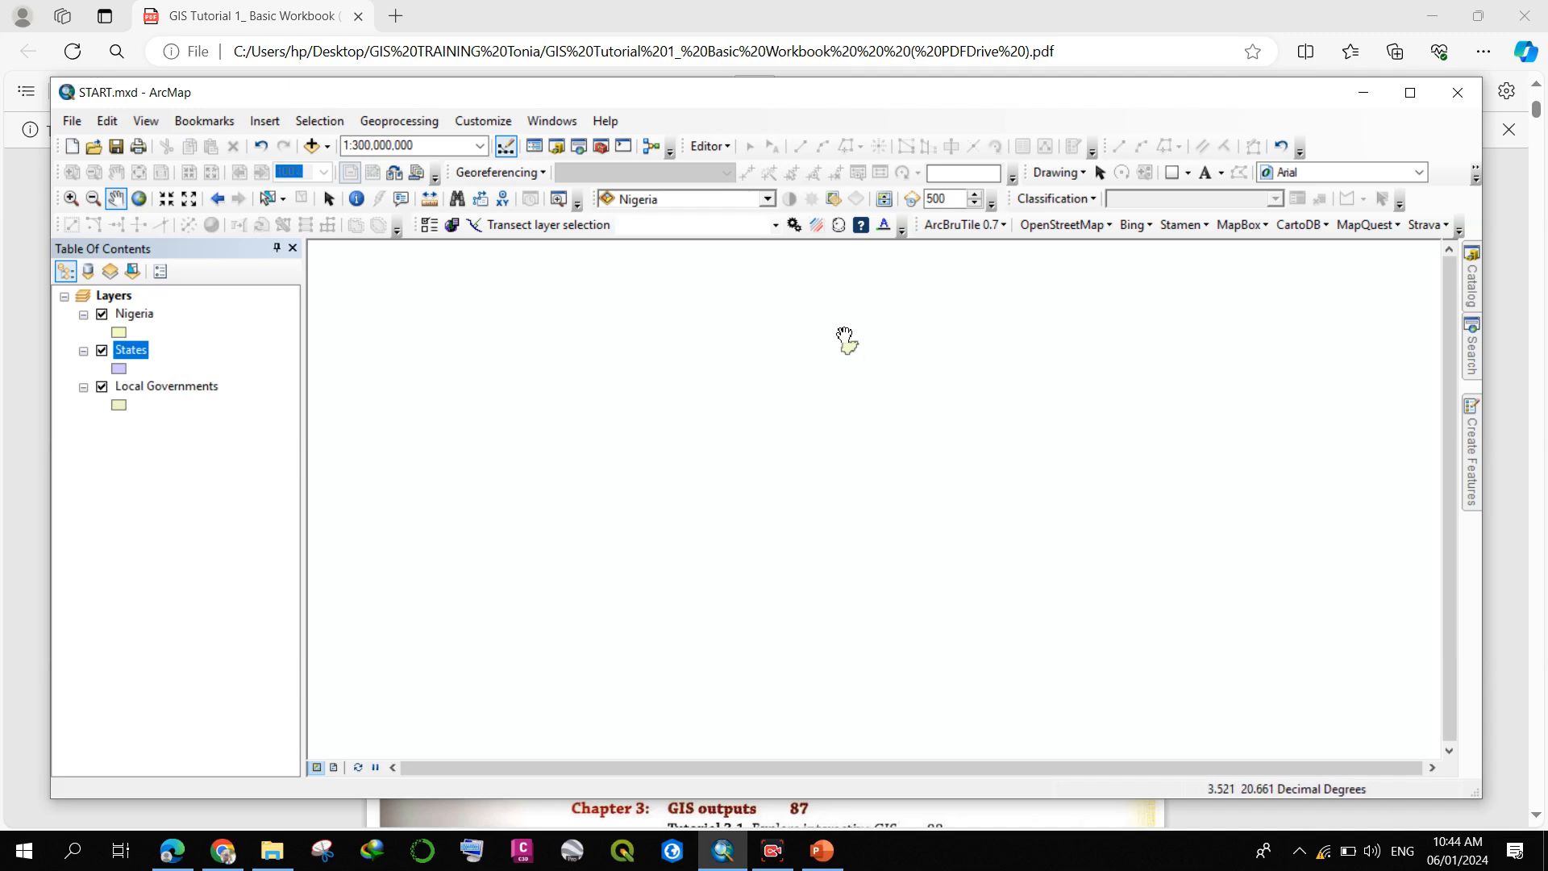
- Zoom the map to the extent of the Nigeria layer and shift the view slightly
right_click(135, 316)
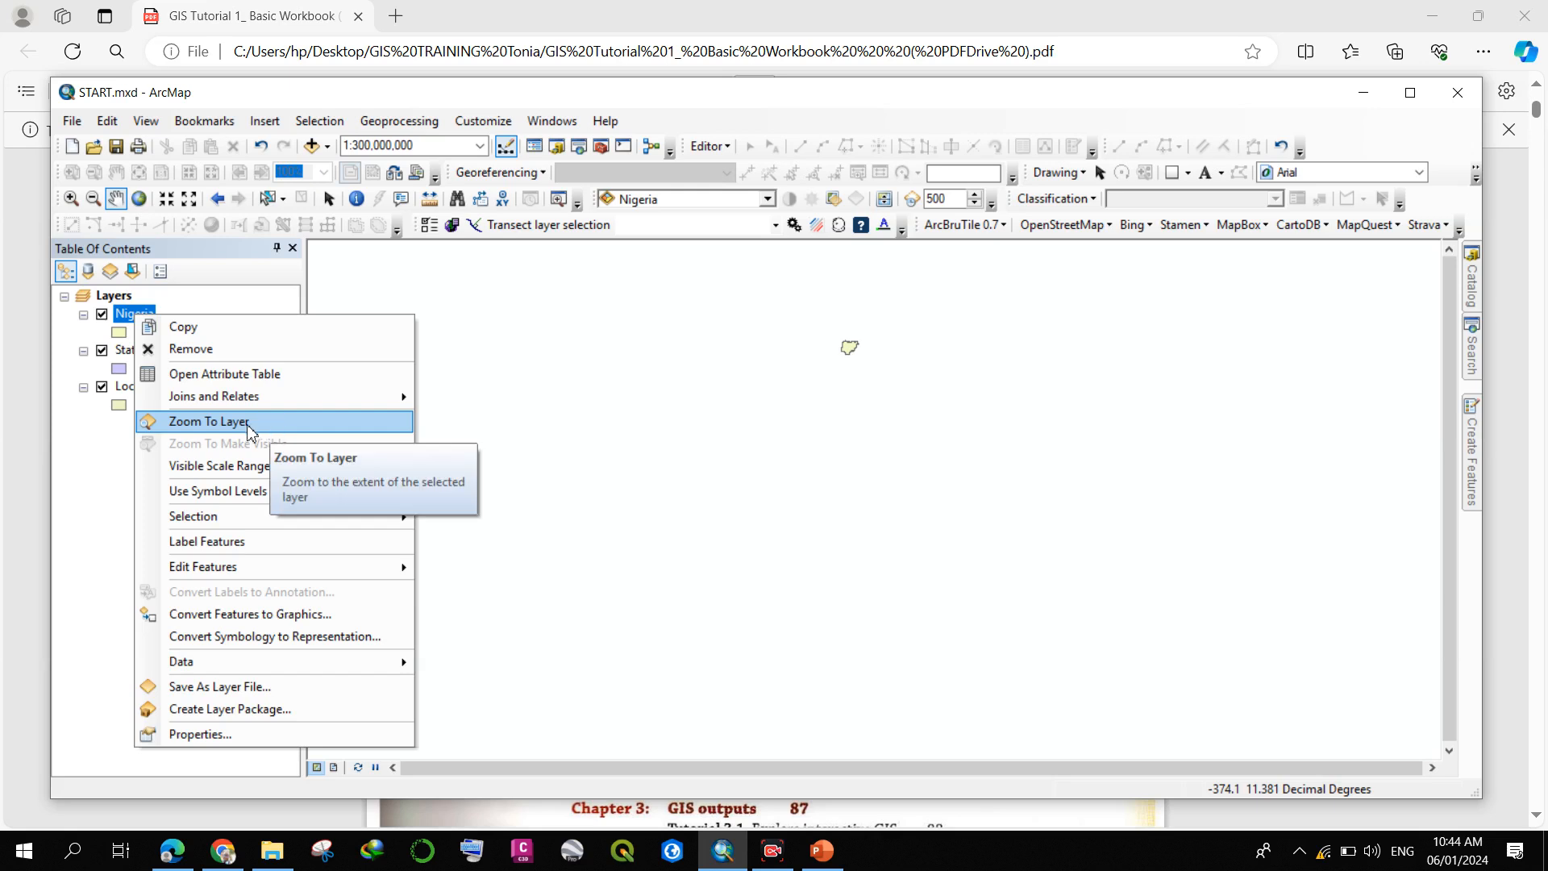
left_click(256, 428)
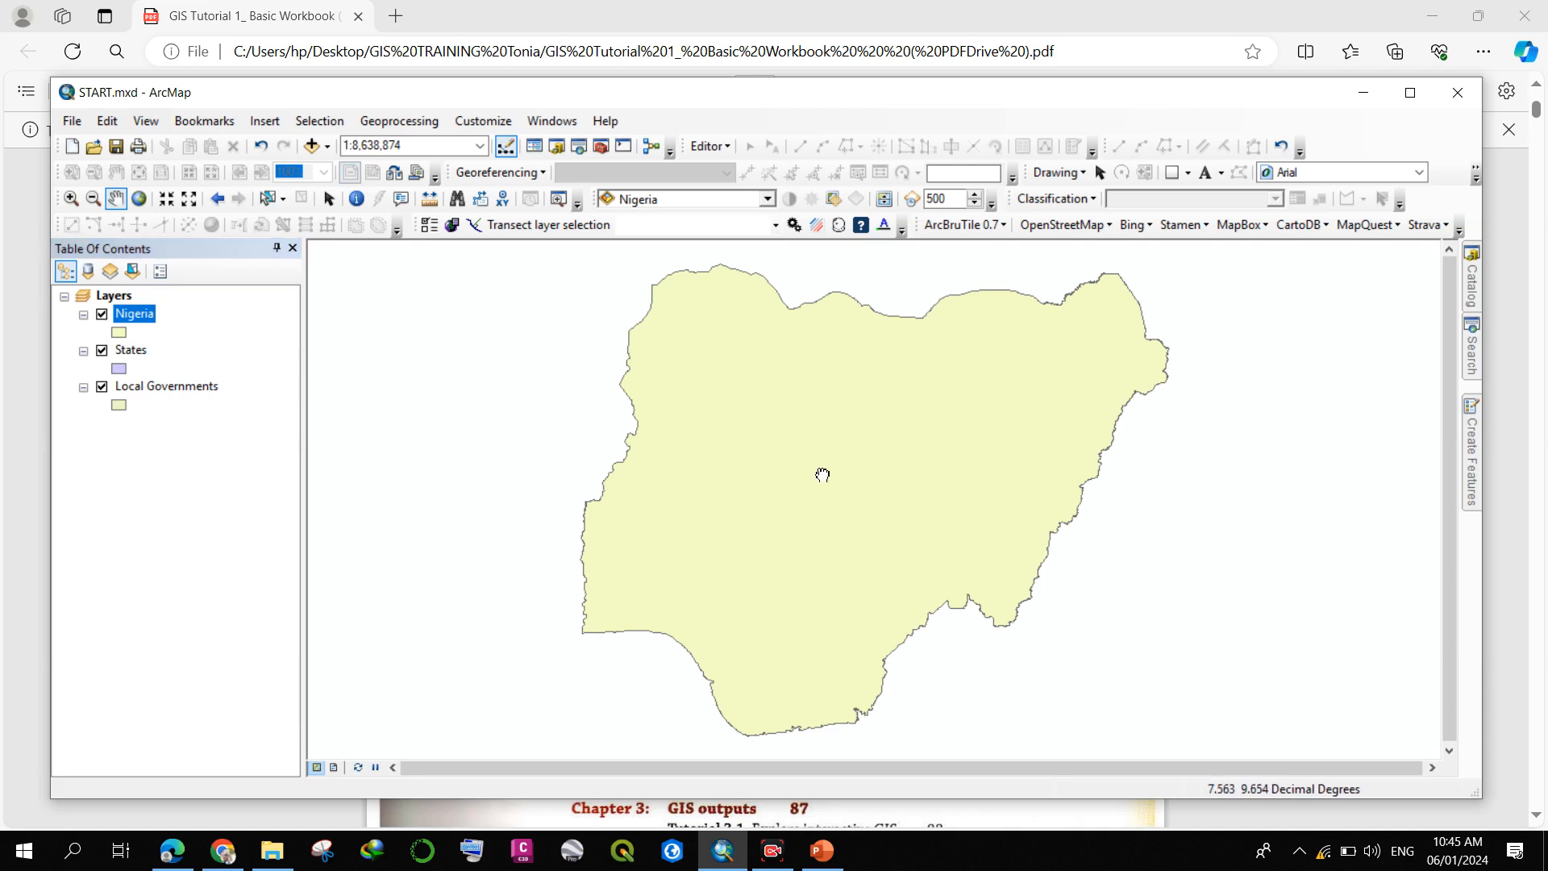
left_click_drag(823, 473, 800, 475)
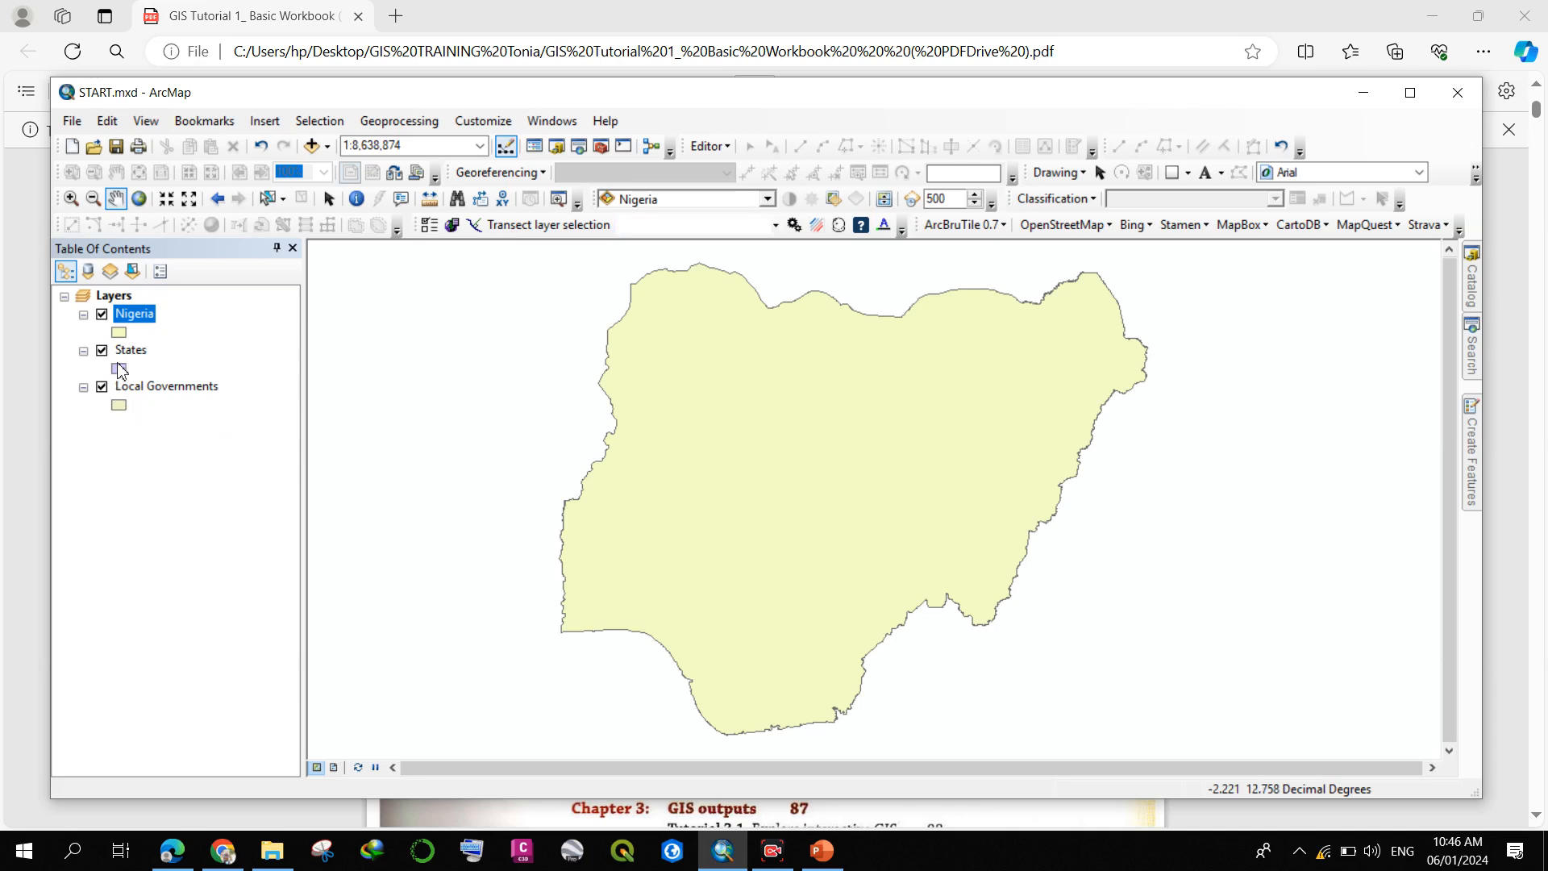
- Change the Nigeria layer's symbol to the Hollow style
left_click(119, 332)
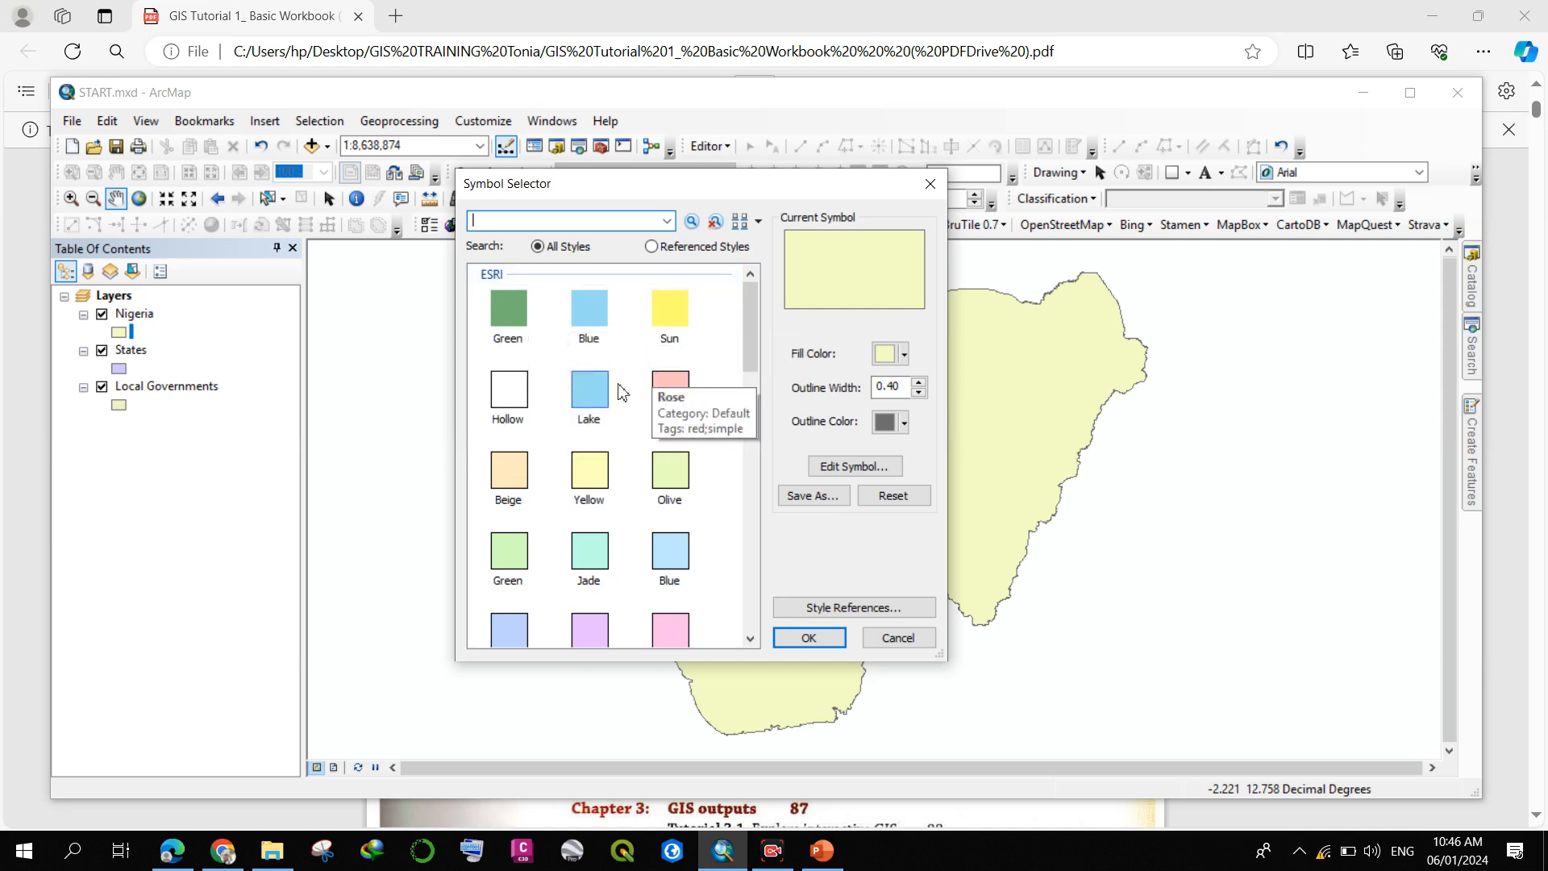
scroll(591, 423, "down", 1)
scroll(591, 423, "up", 1)
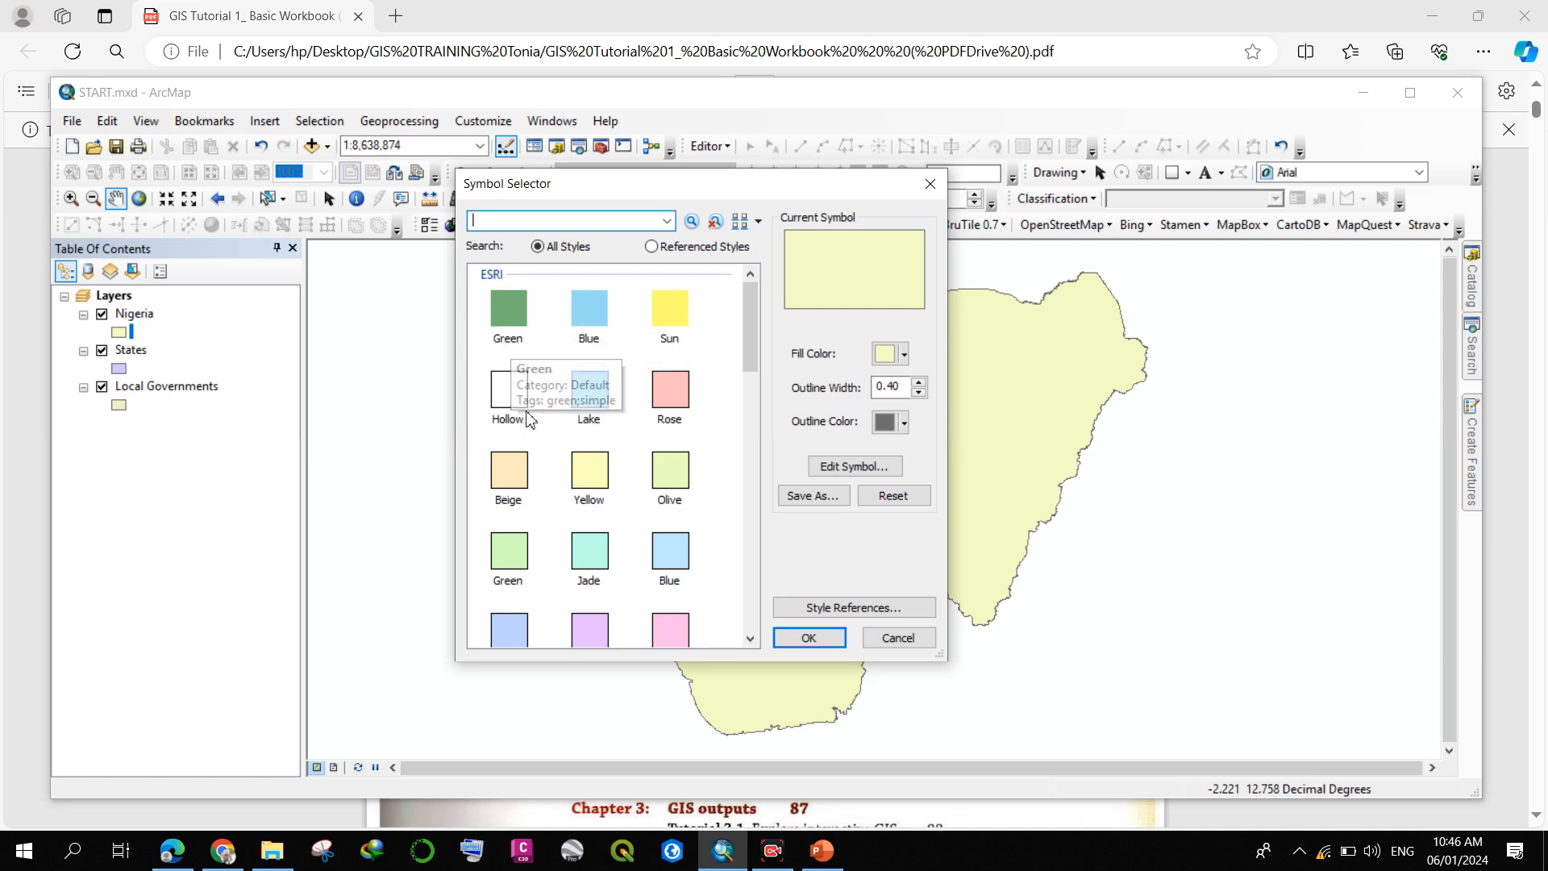
left_click(508, 388)
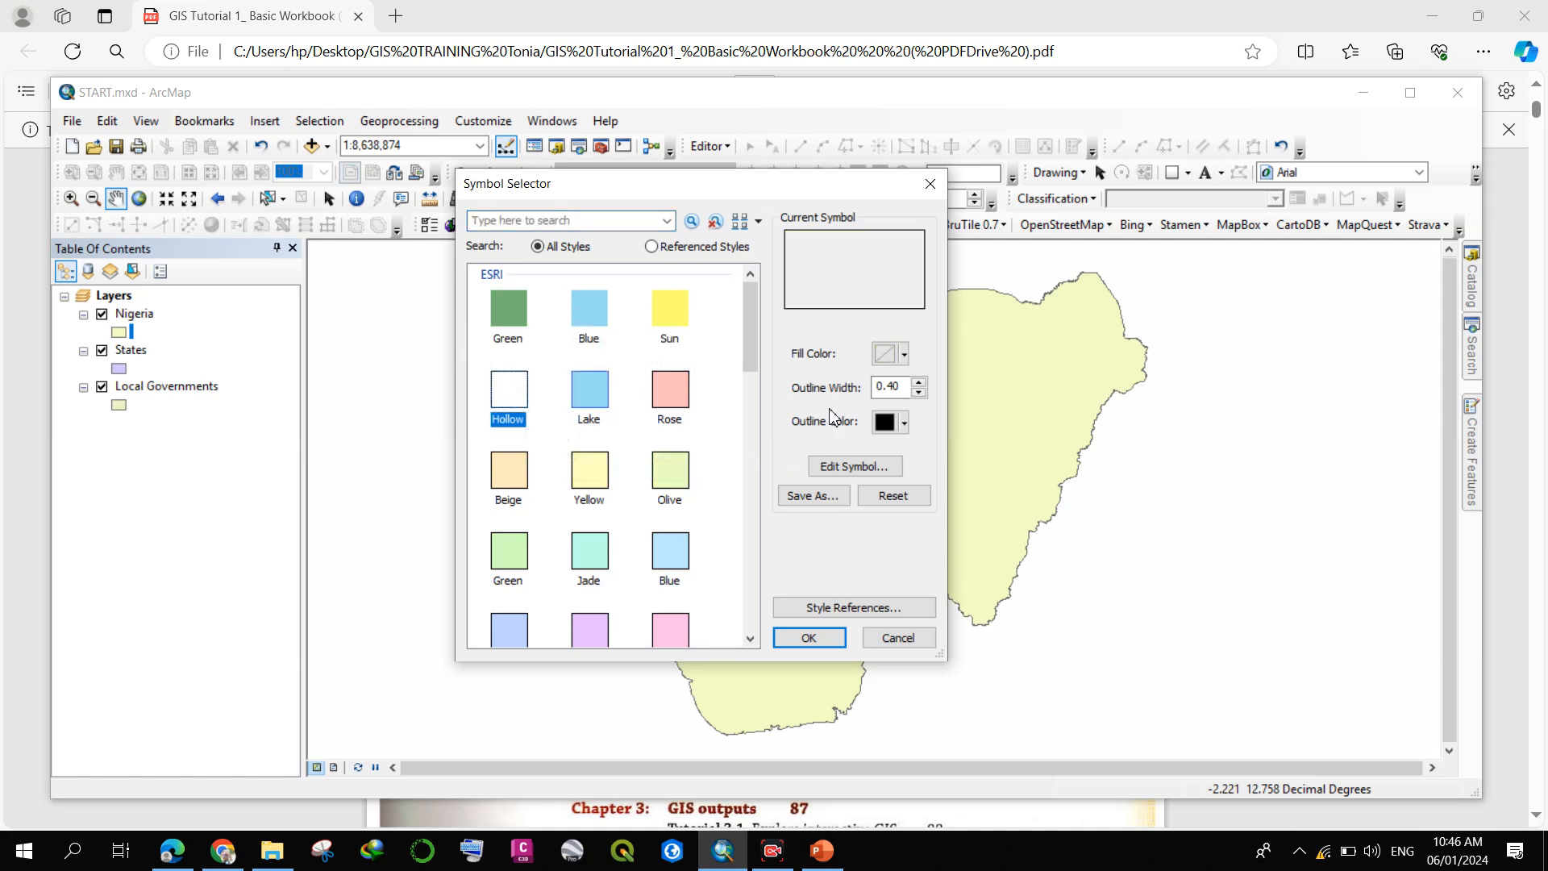
left_click(808, 637)
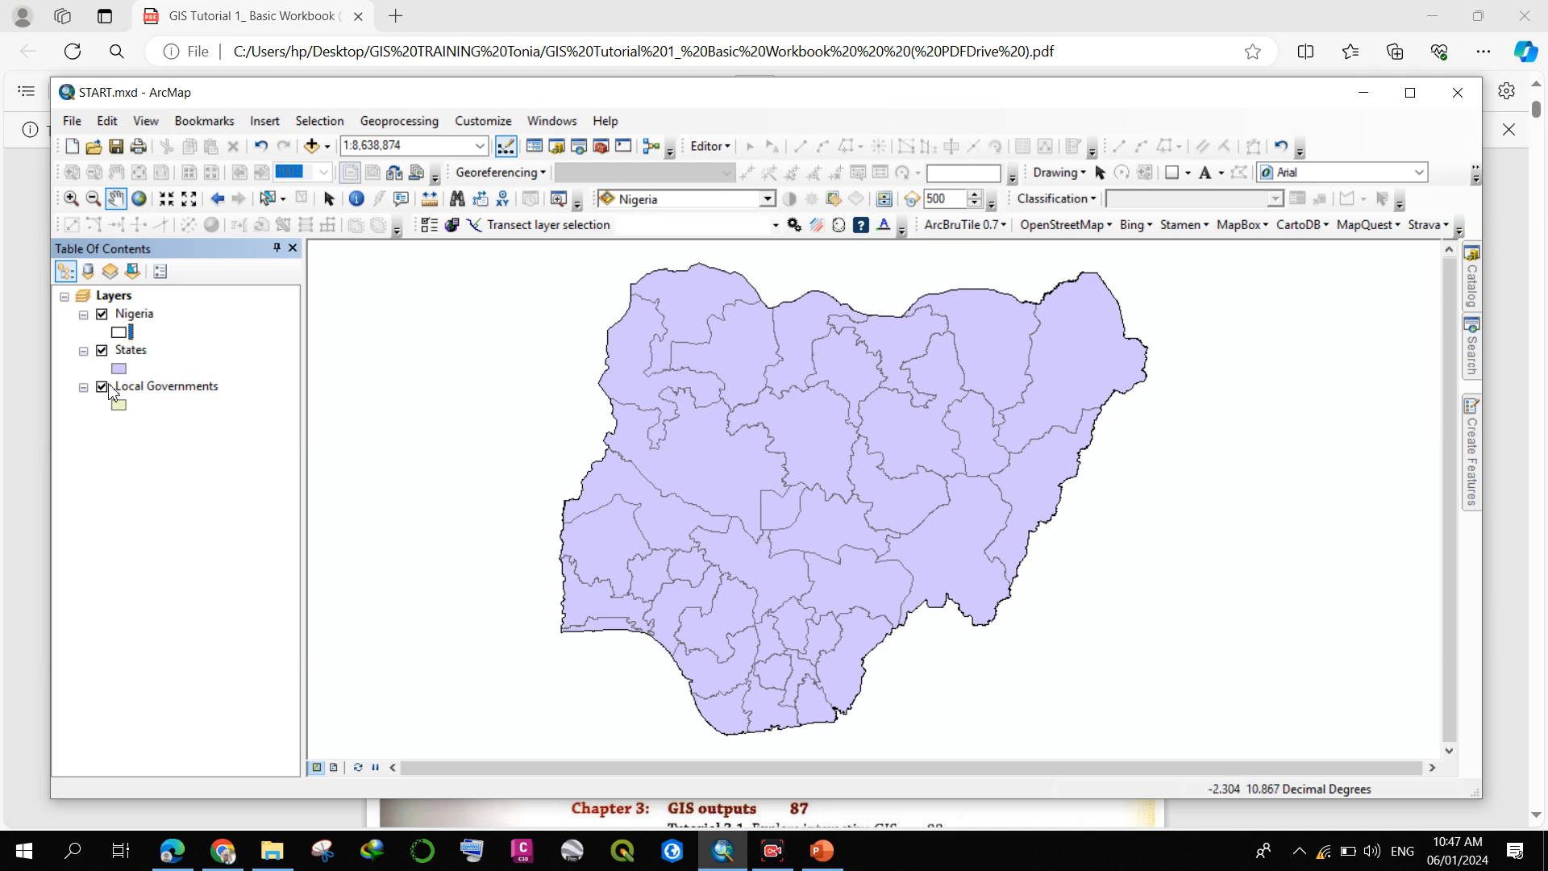
- Turn off the visibility of the States and Local Governments layers
left_click(103, 350)
left_click(103, 387)
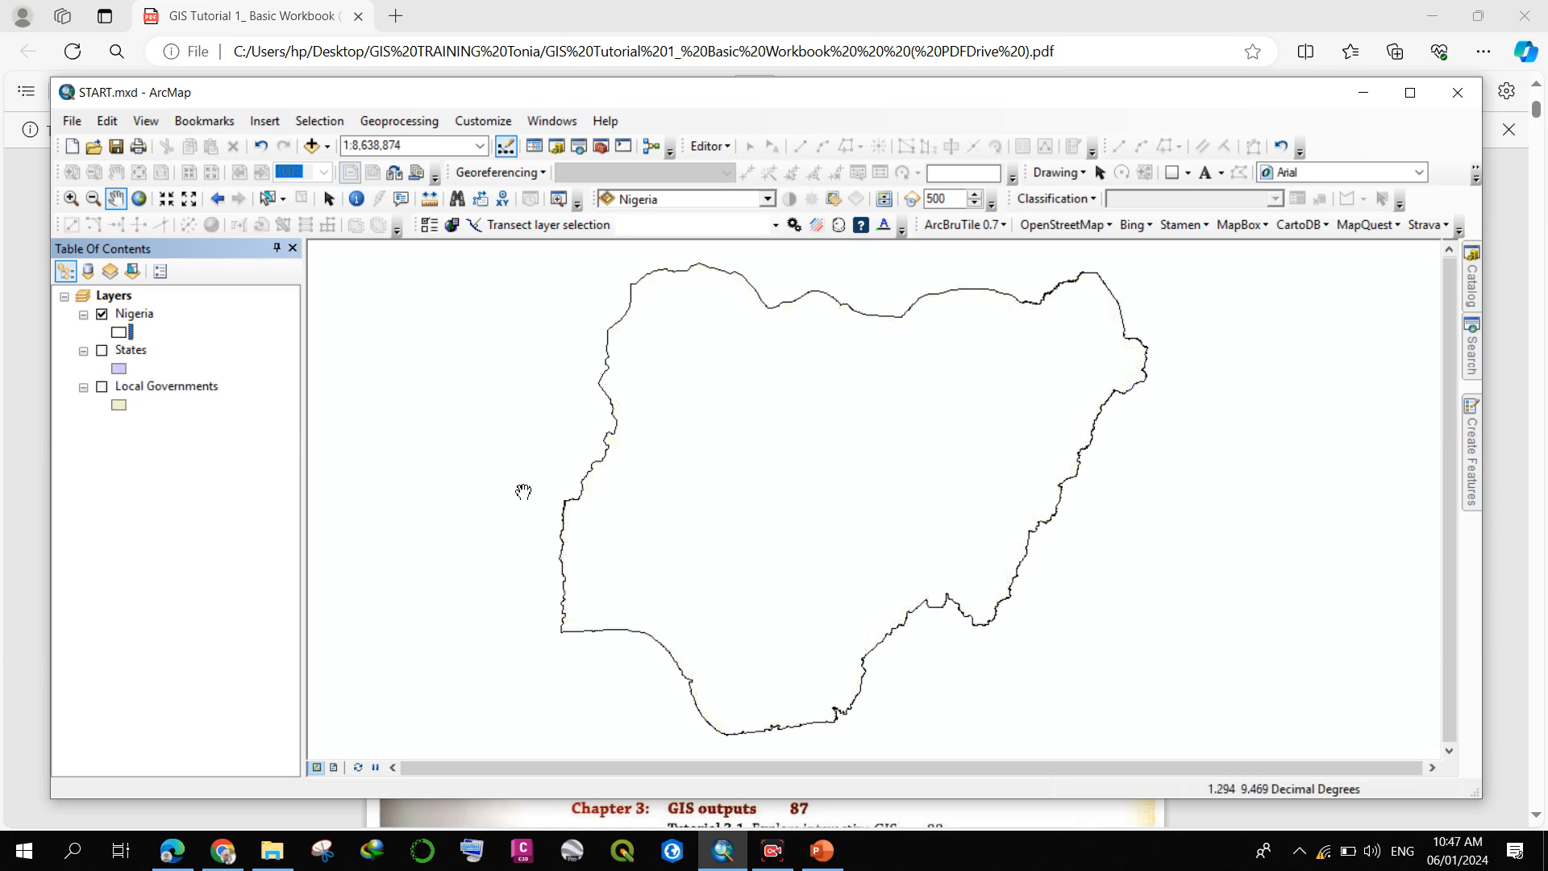
left_click_drag(914, 491, 900, 493)
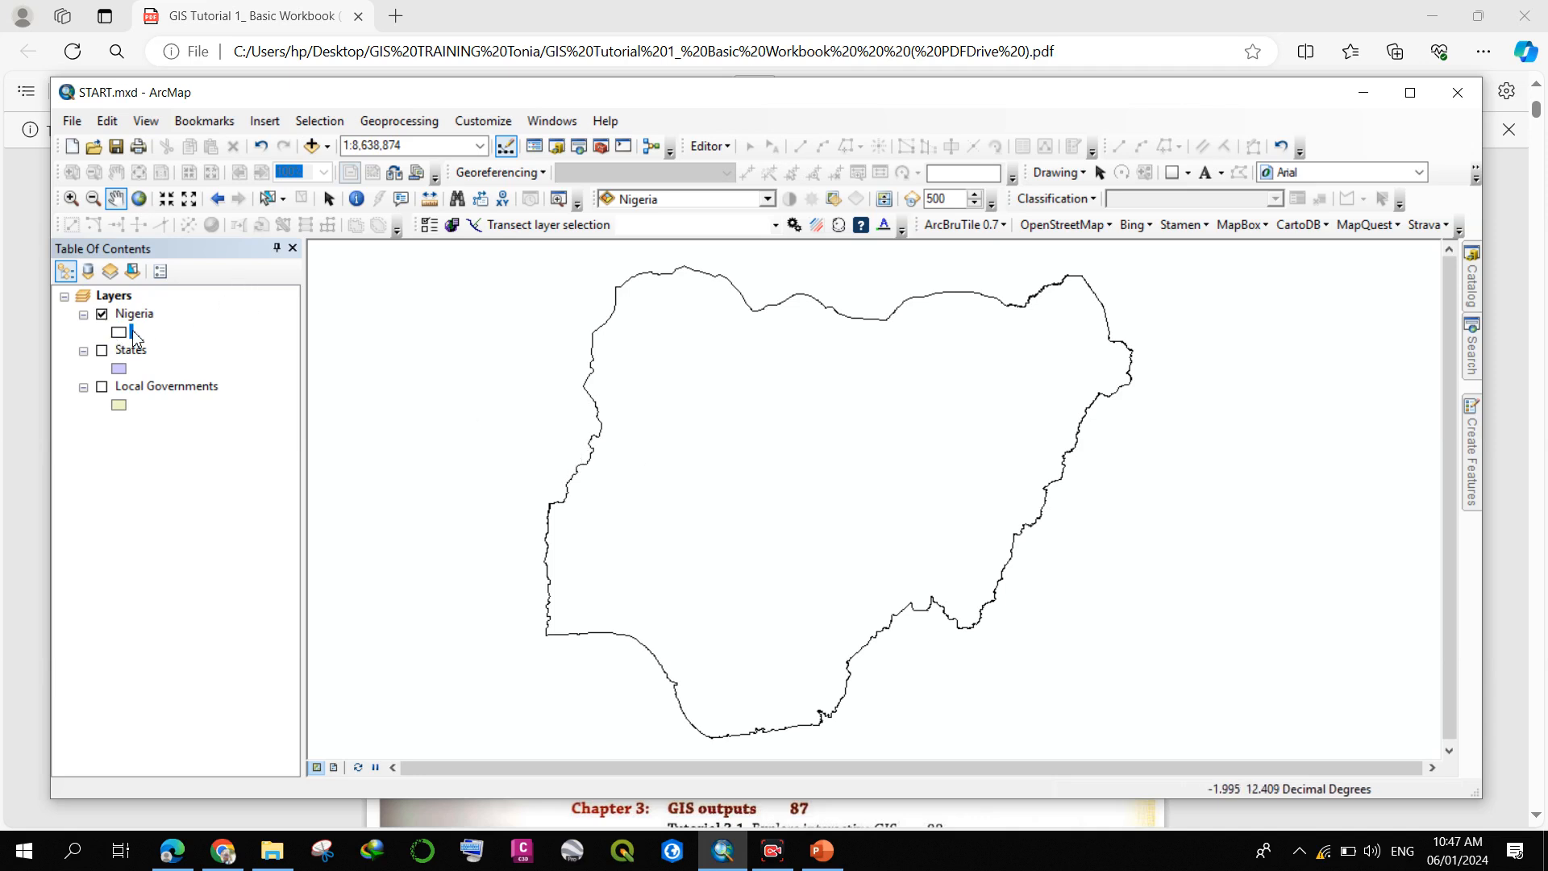
- Give the Nigeria layer's symbol a red outline with a width of 3
left_click(118, 332)
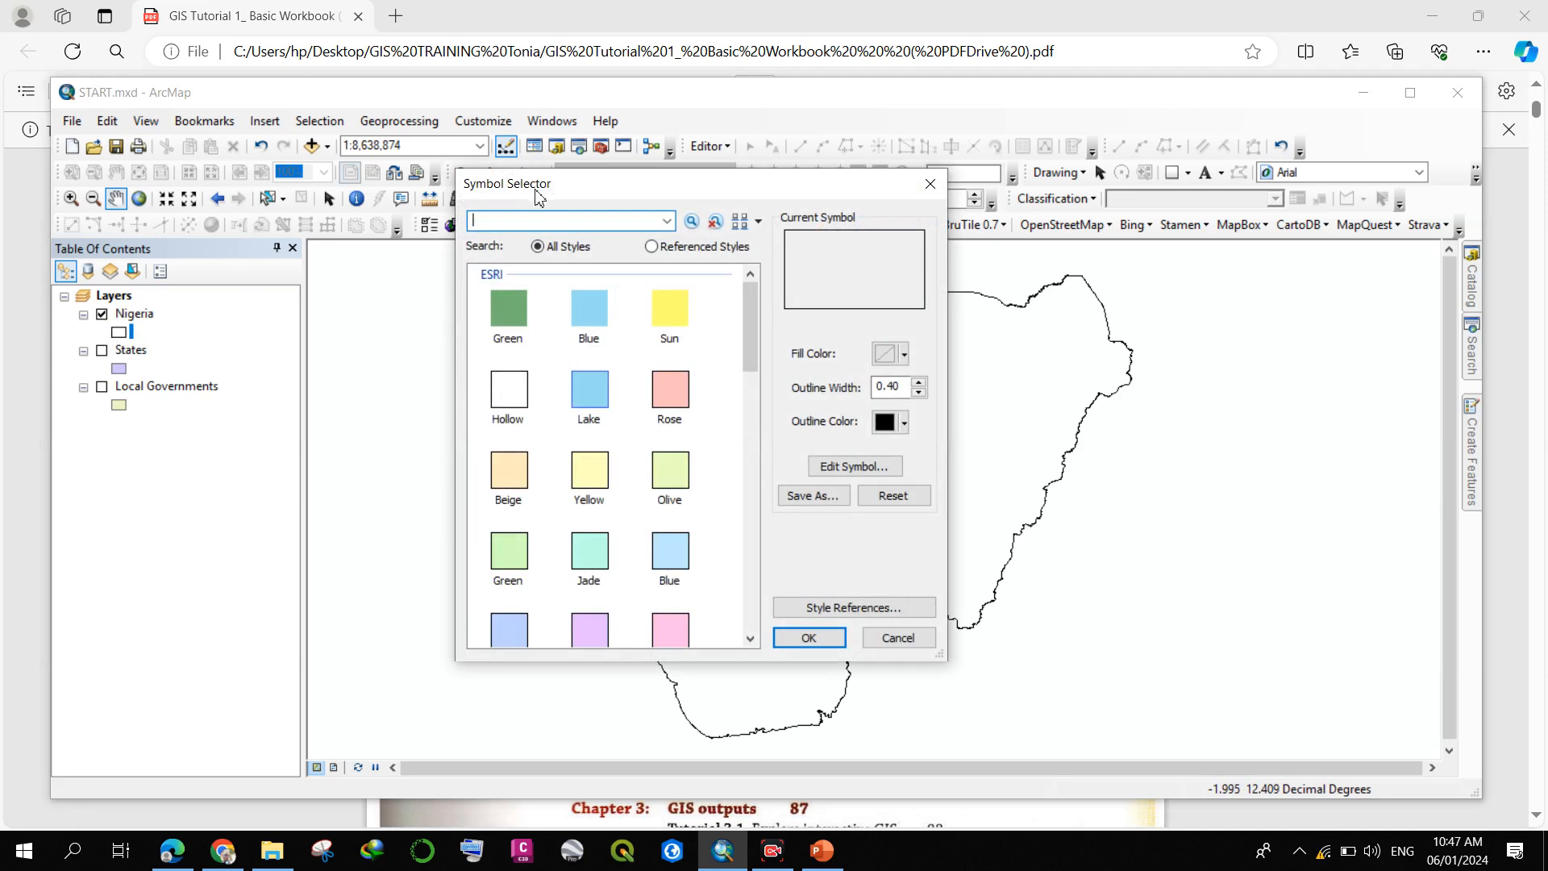
left_click(904, 425)
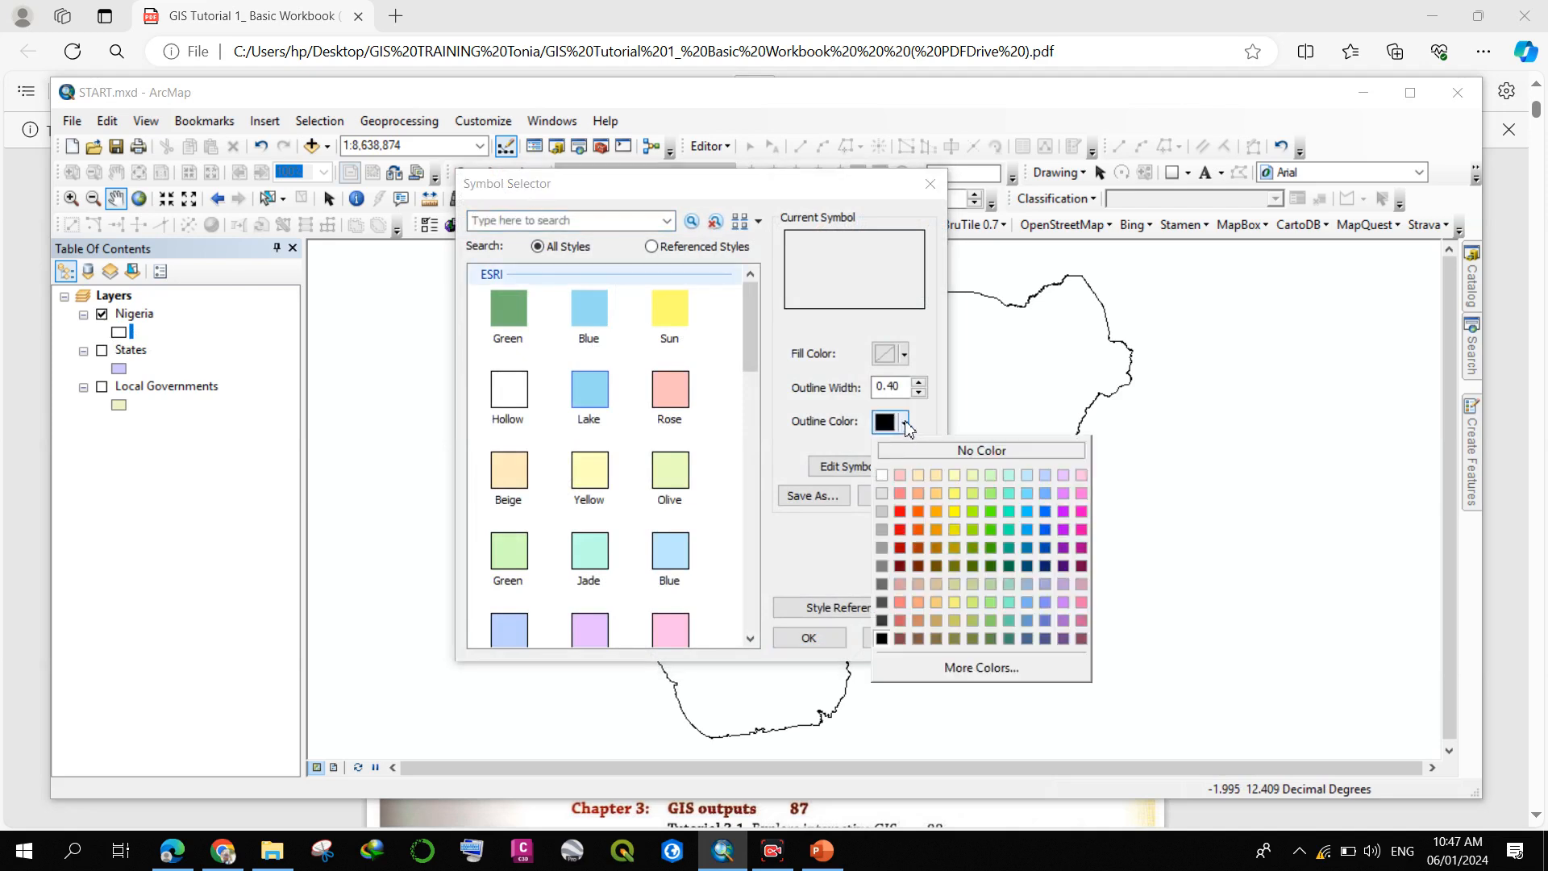
left_click(904, 524)
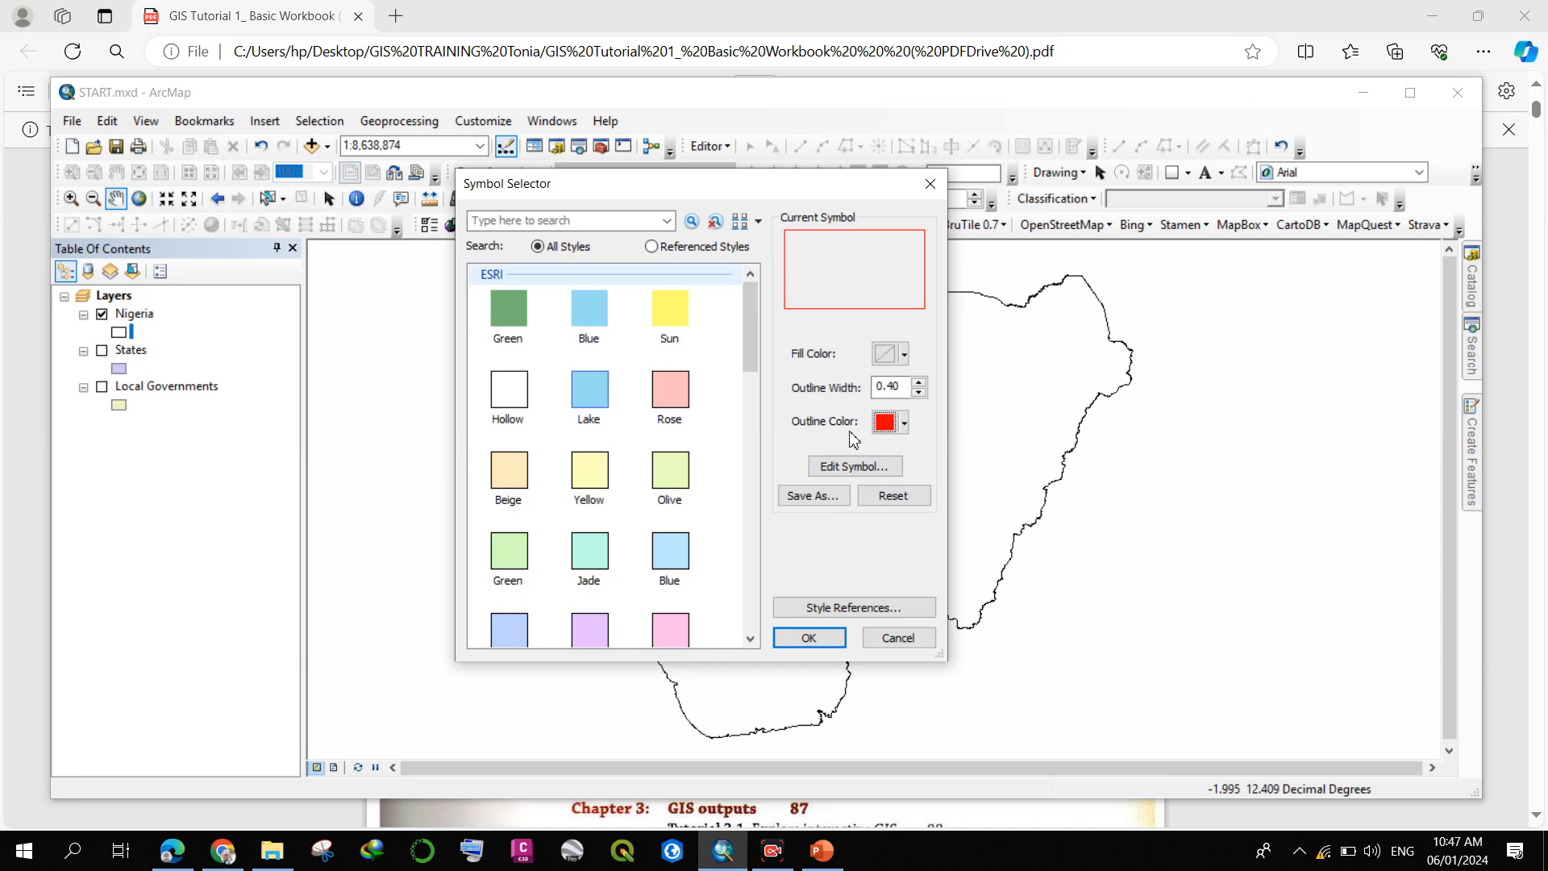
left_click(918, 382)
left_click(919, 382)
left_click(919, 382)
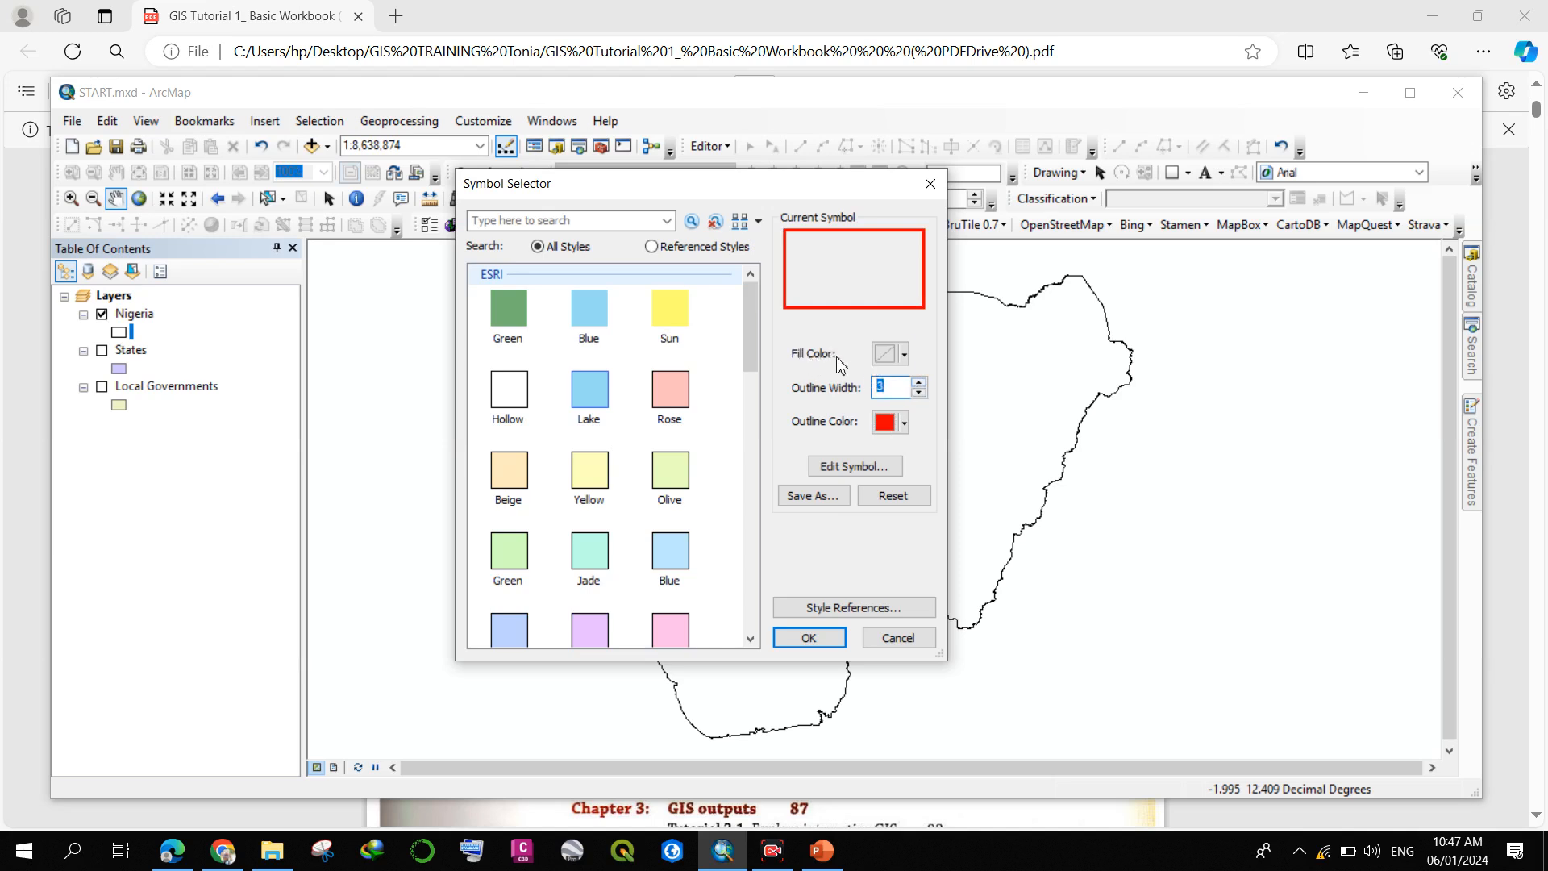
left_click(906, 354)
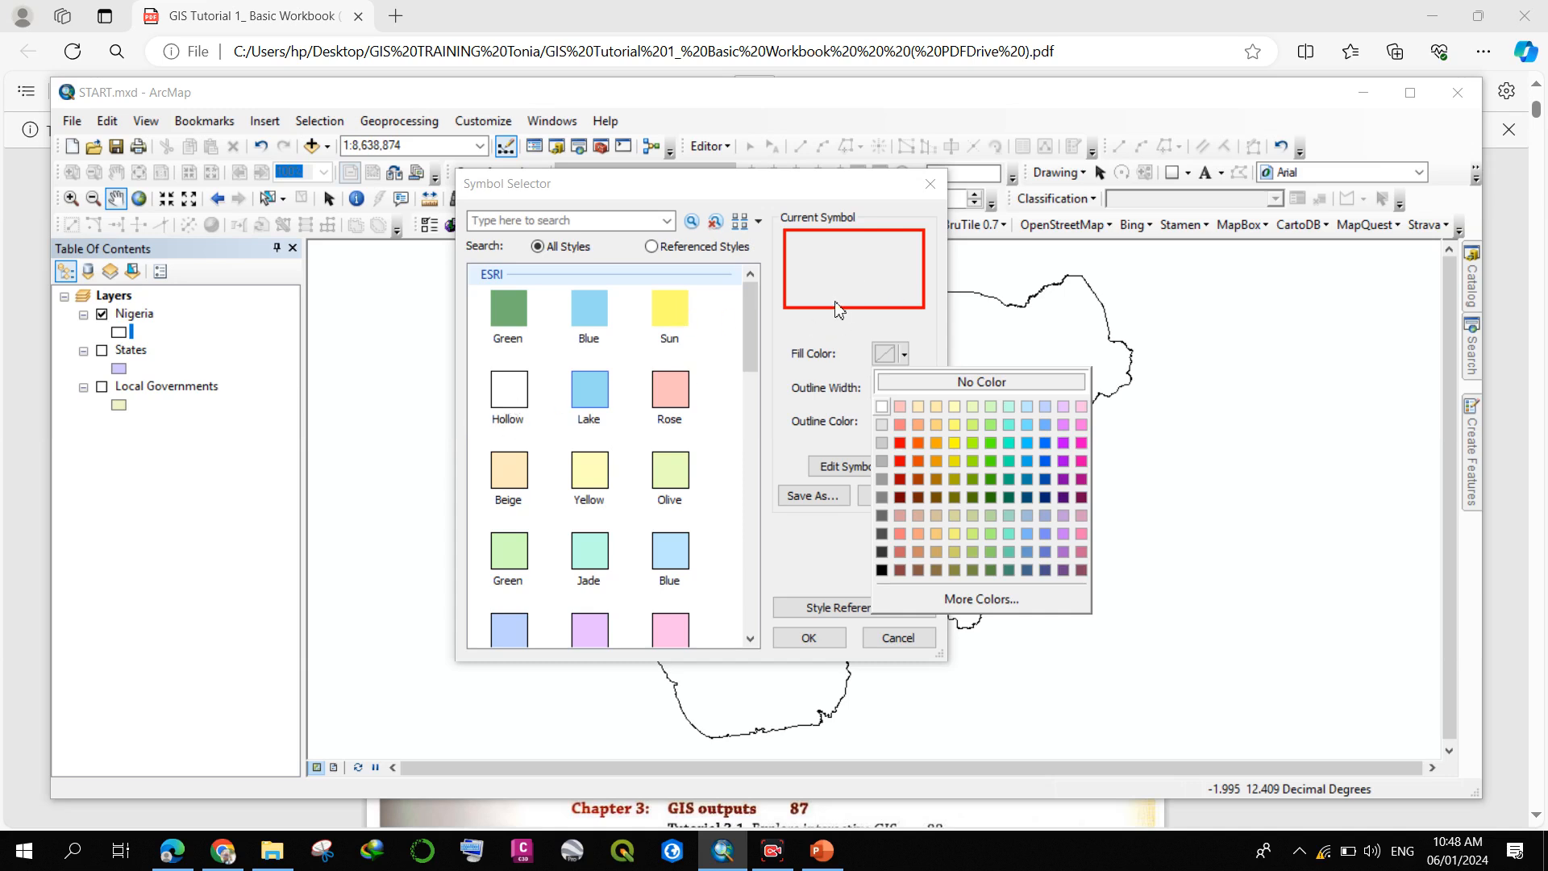
left_click(858, 284)
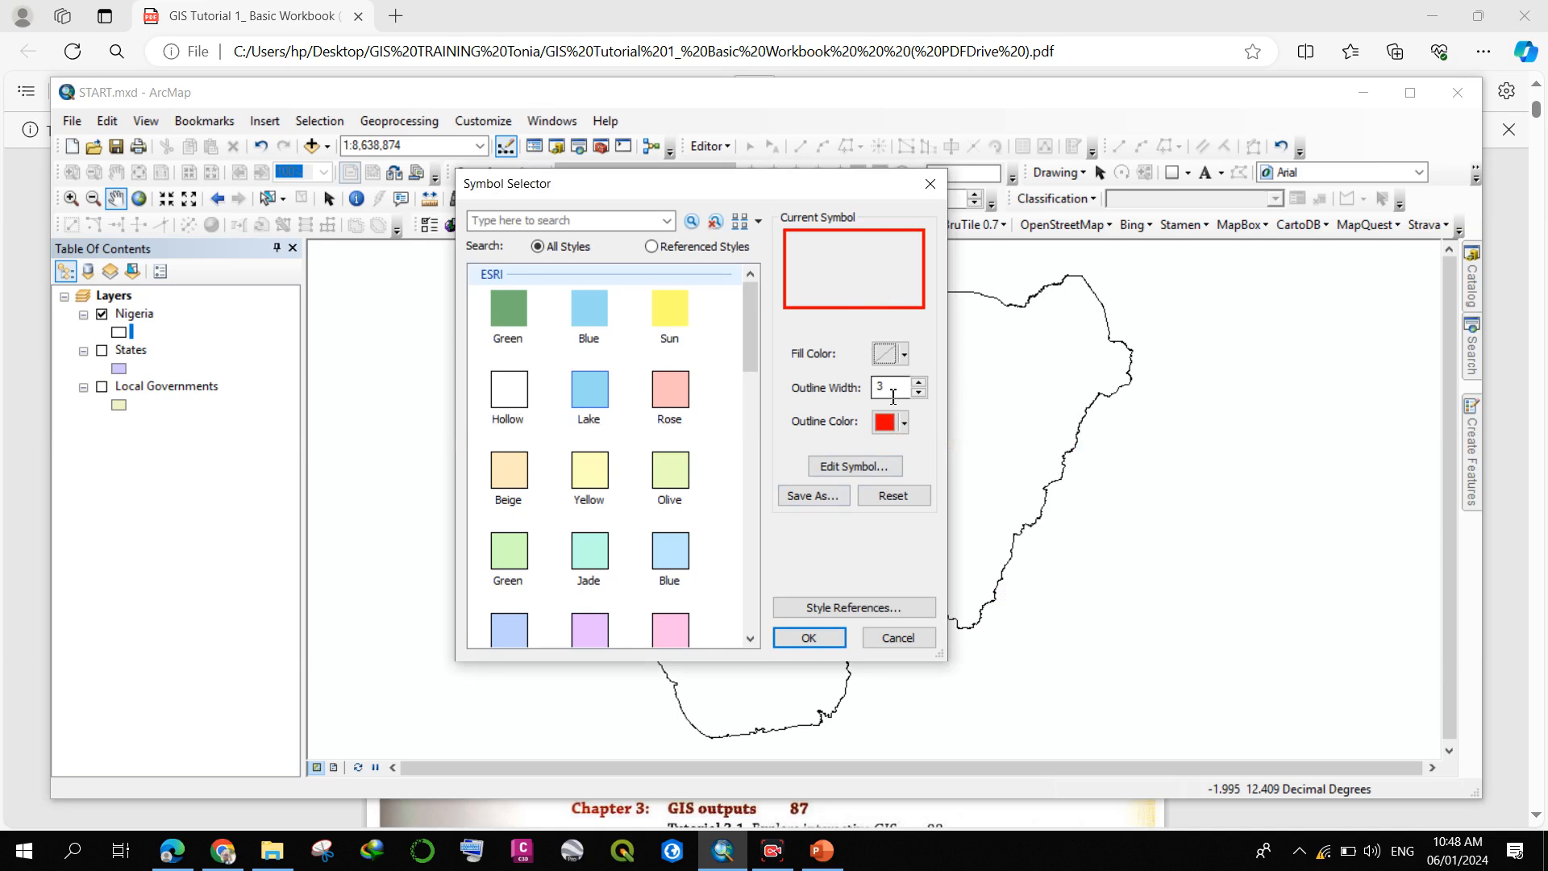
left_click(802, 636)
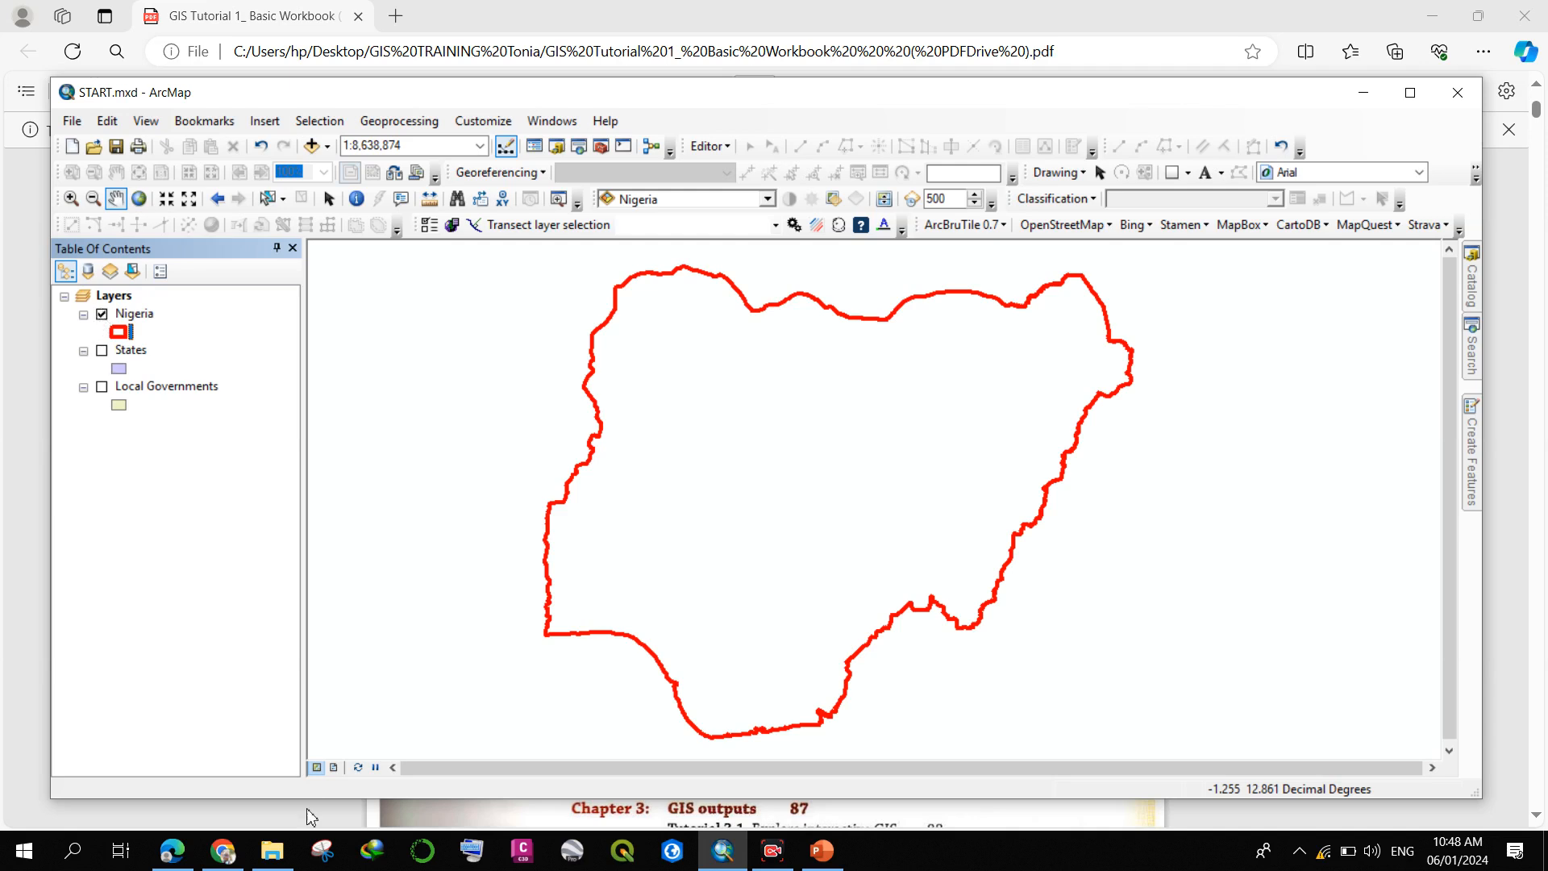
- Check the tutorial list on the PDF workbook's contents page in Edge and return to ArcMap
left_click(172, 850)
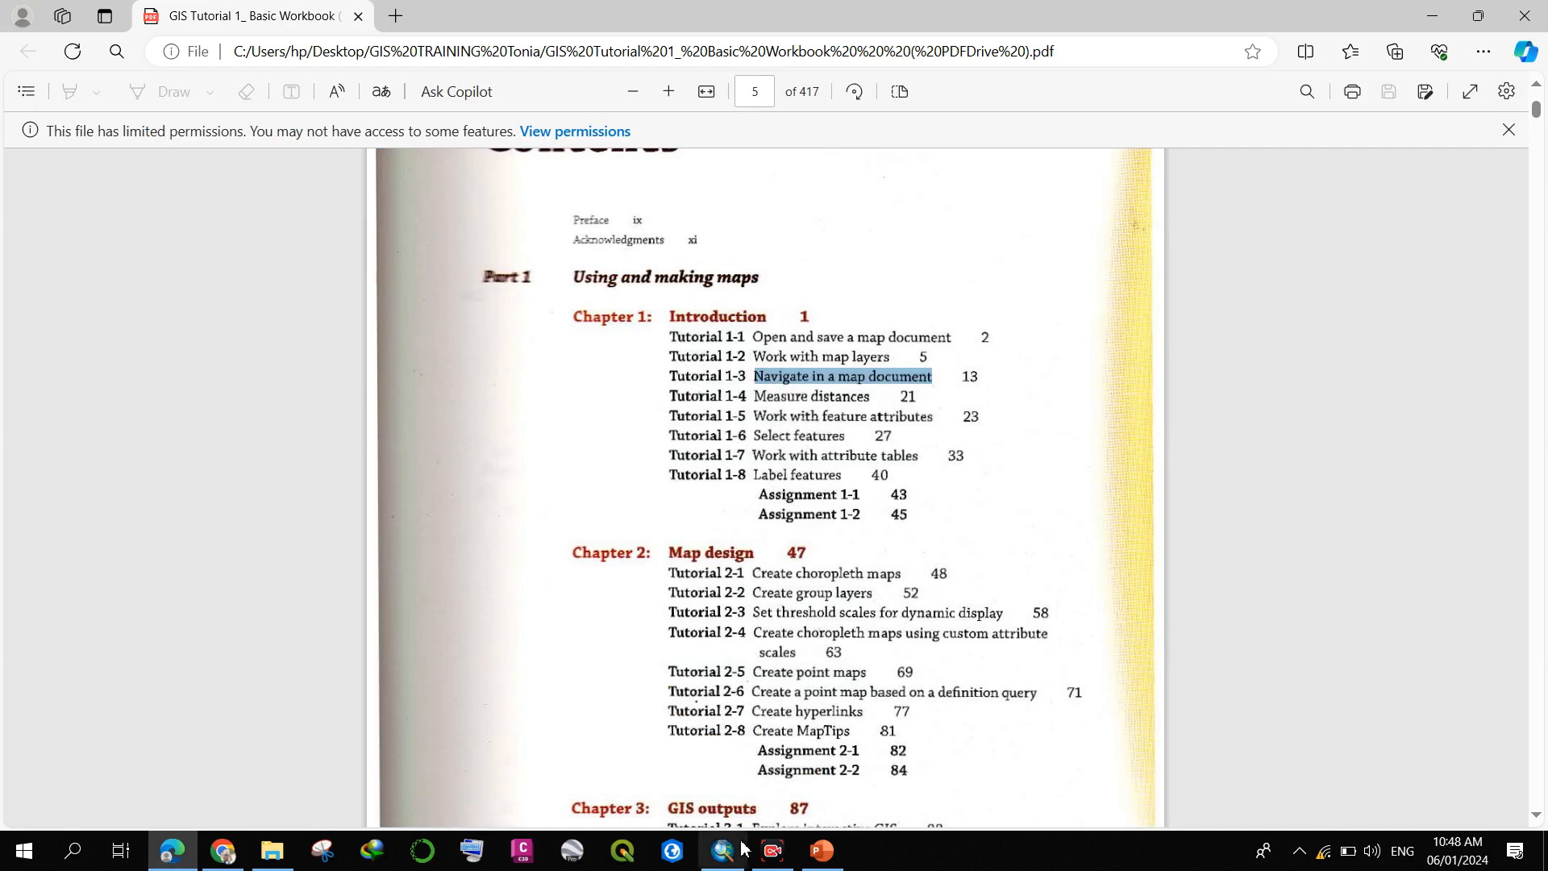
mouse_move(721, 854)
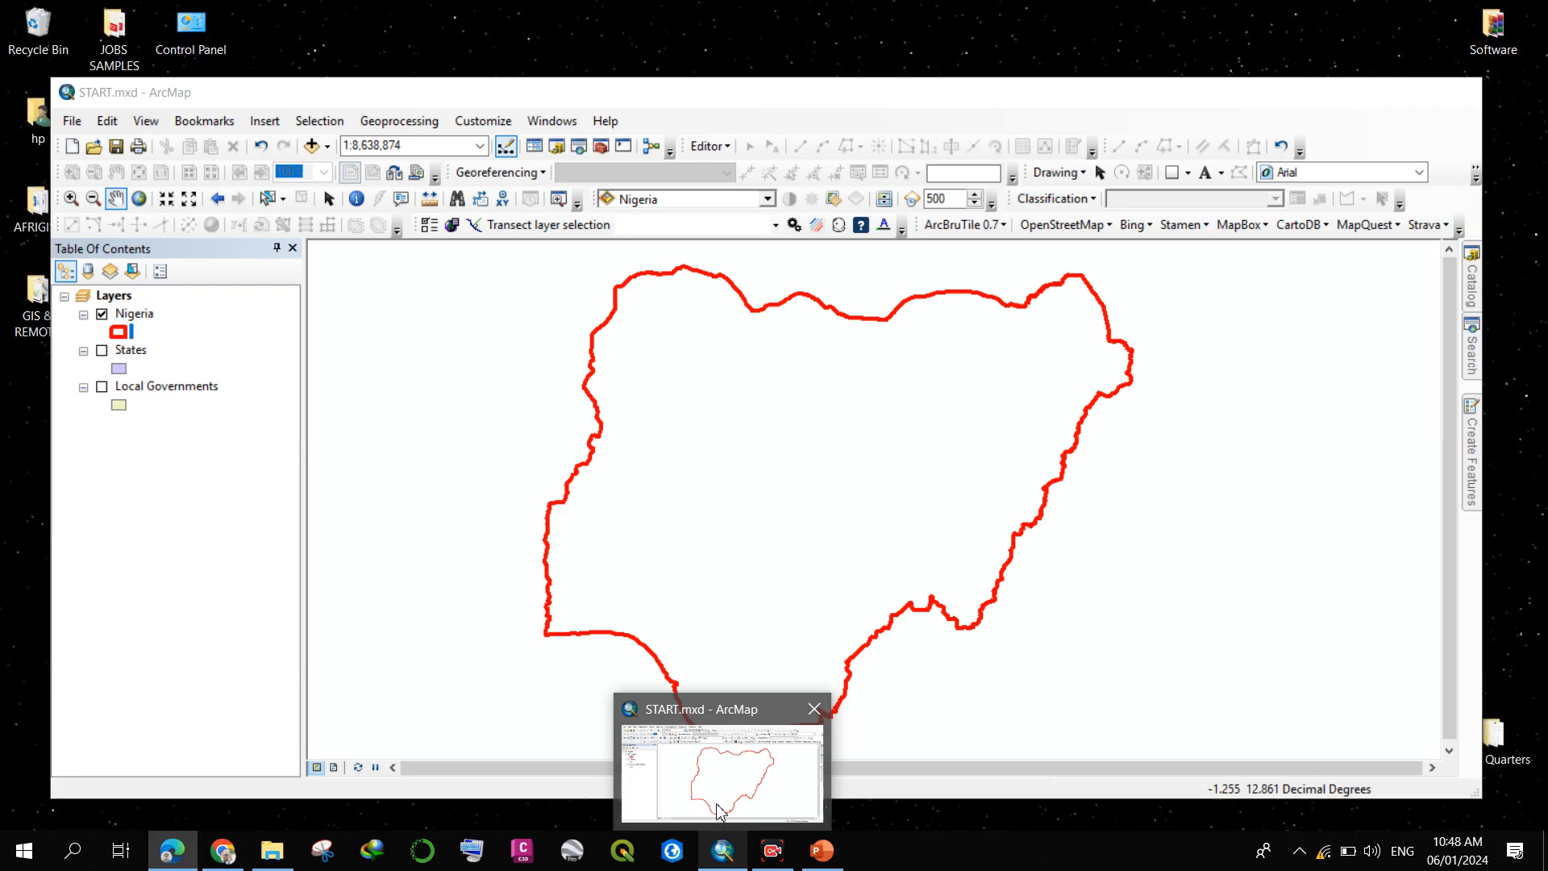
left_click(721, 765)
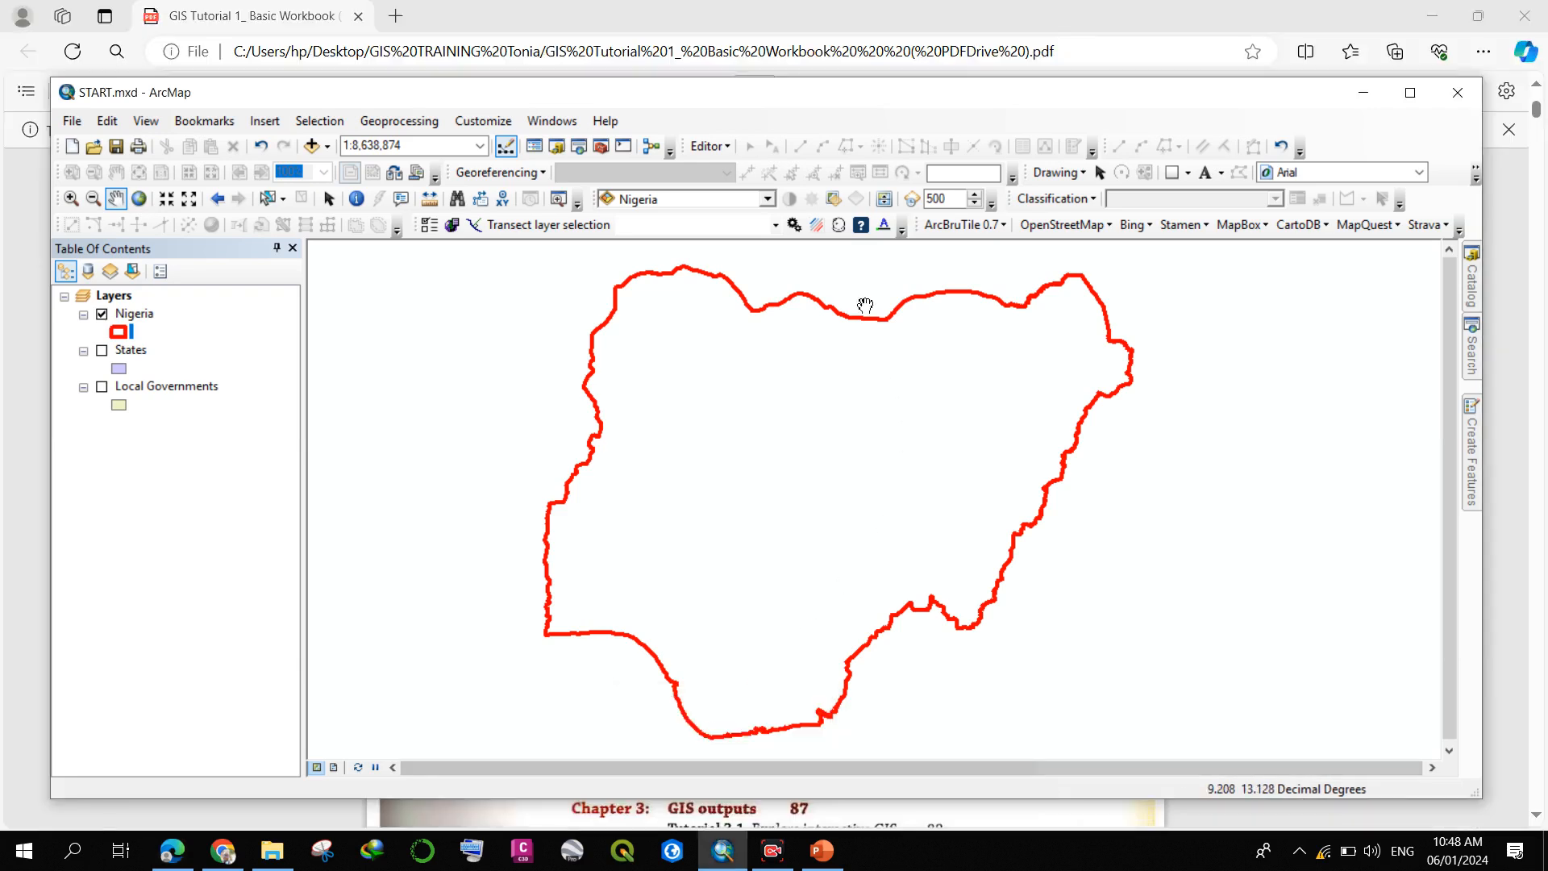
- Turn the visibility of the States and Local Governments layers back on
left_click(101, 315)
left_click(101, 315)
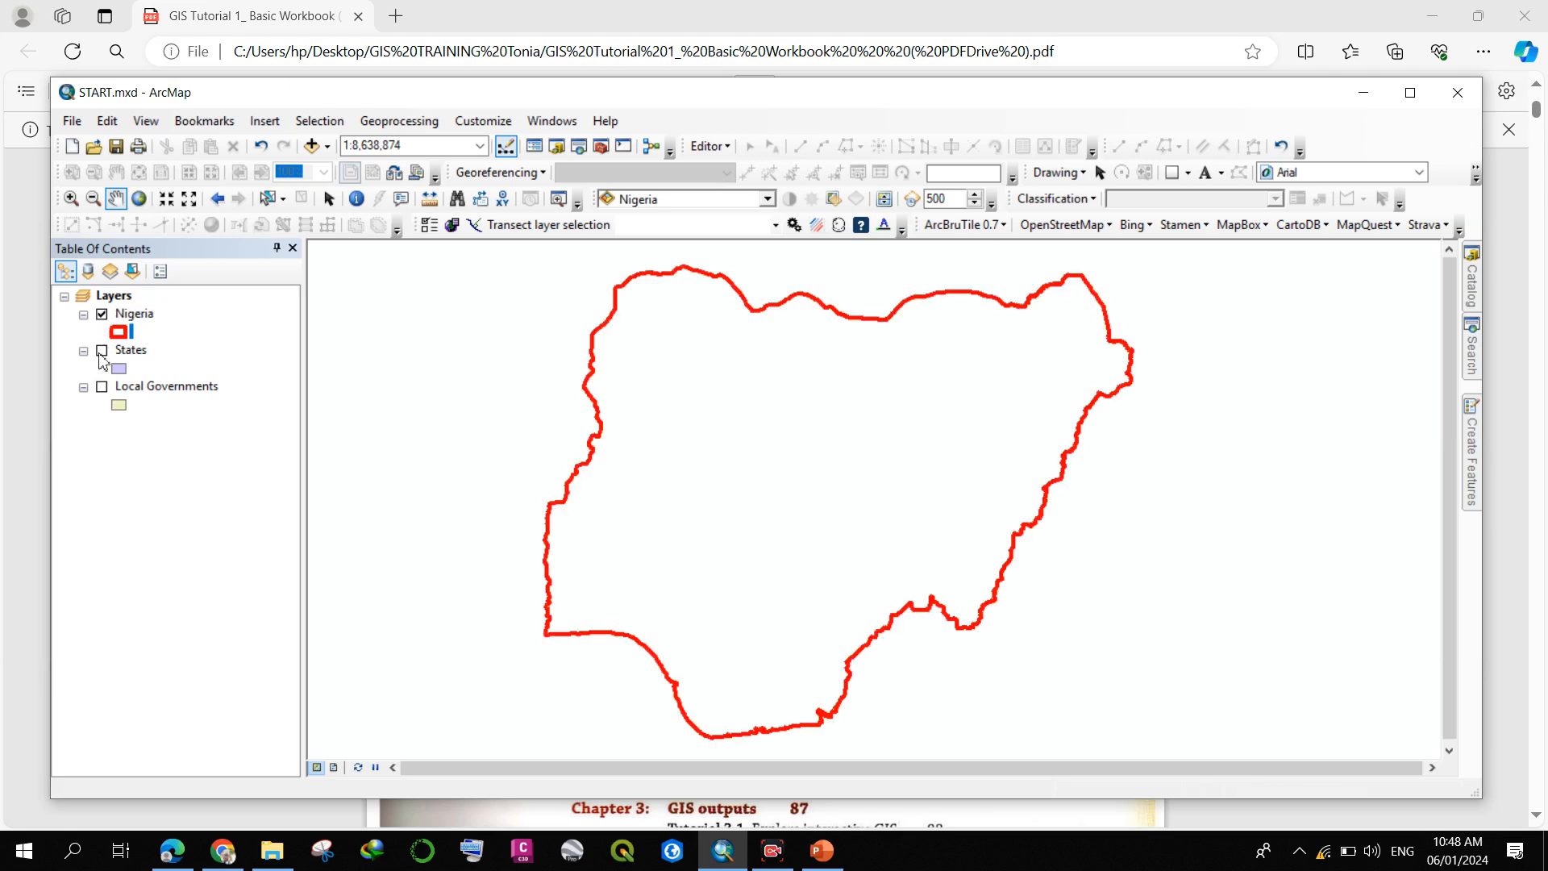
left_click(101, 351)
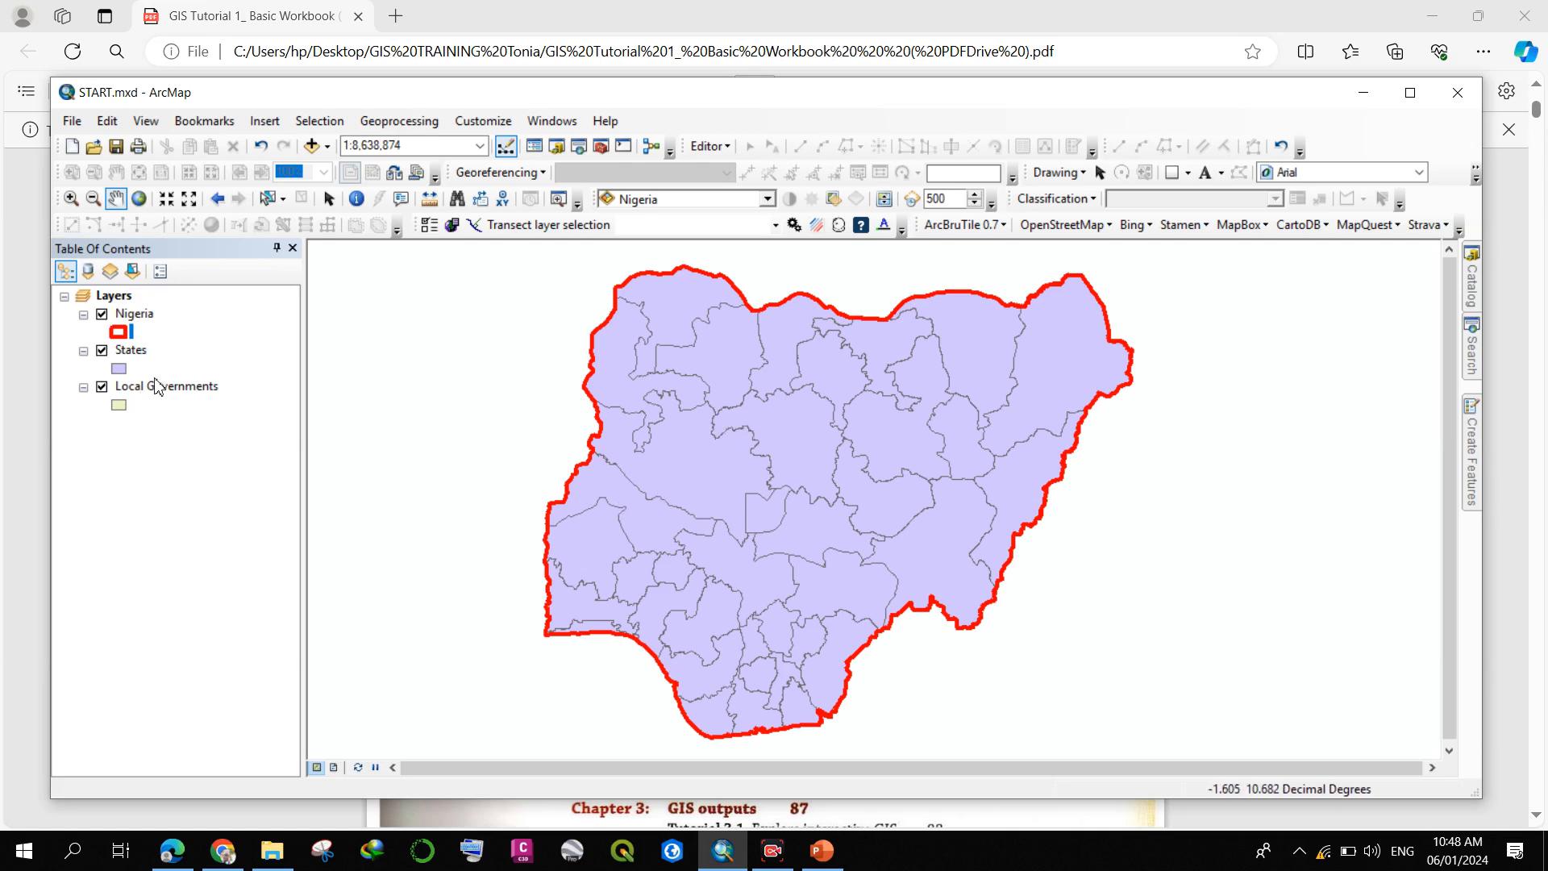
- Change the States layer's symbol to the Hollow style with a light red outline and an outline width of 2
left_click(118, 368)
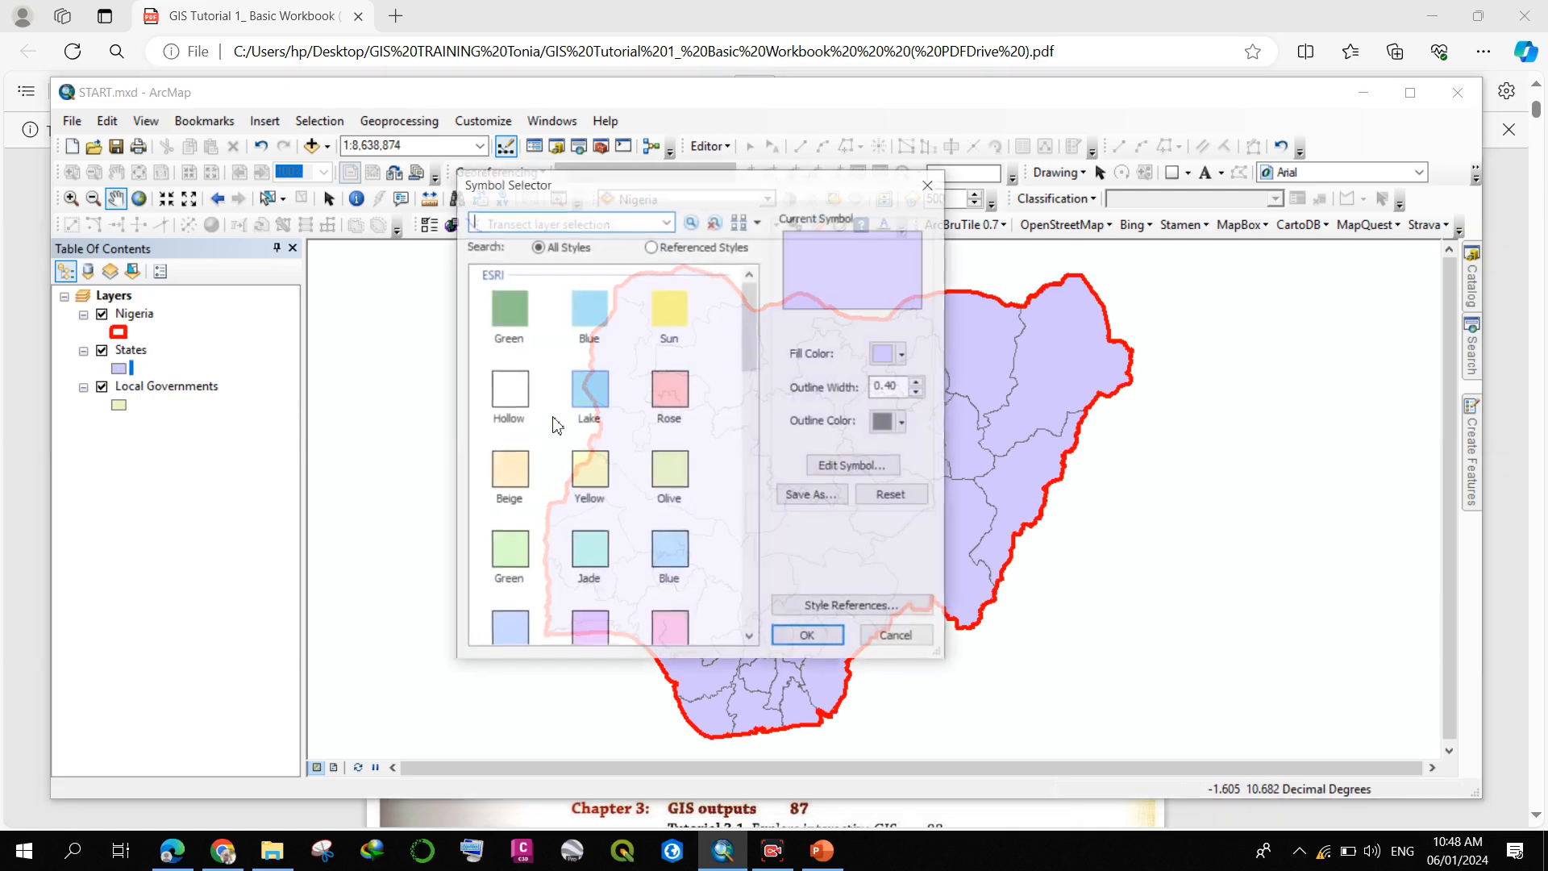
left_click(510, 391)
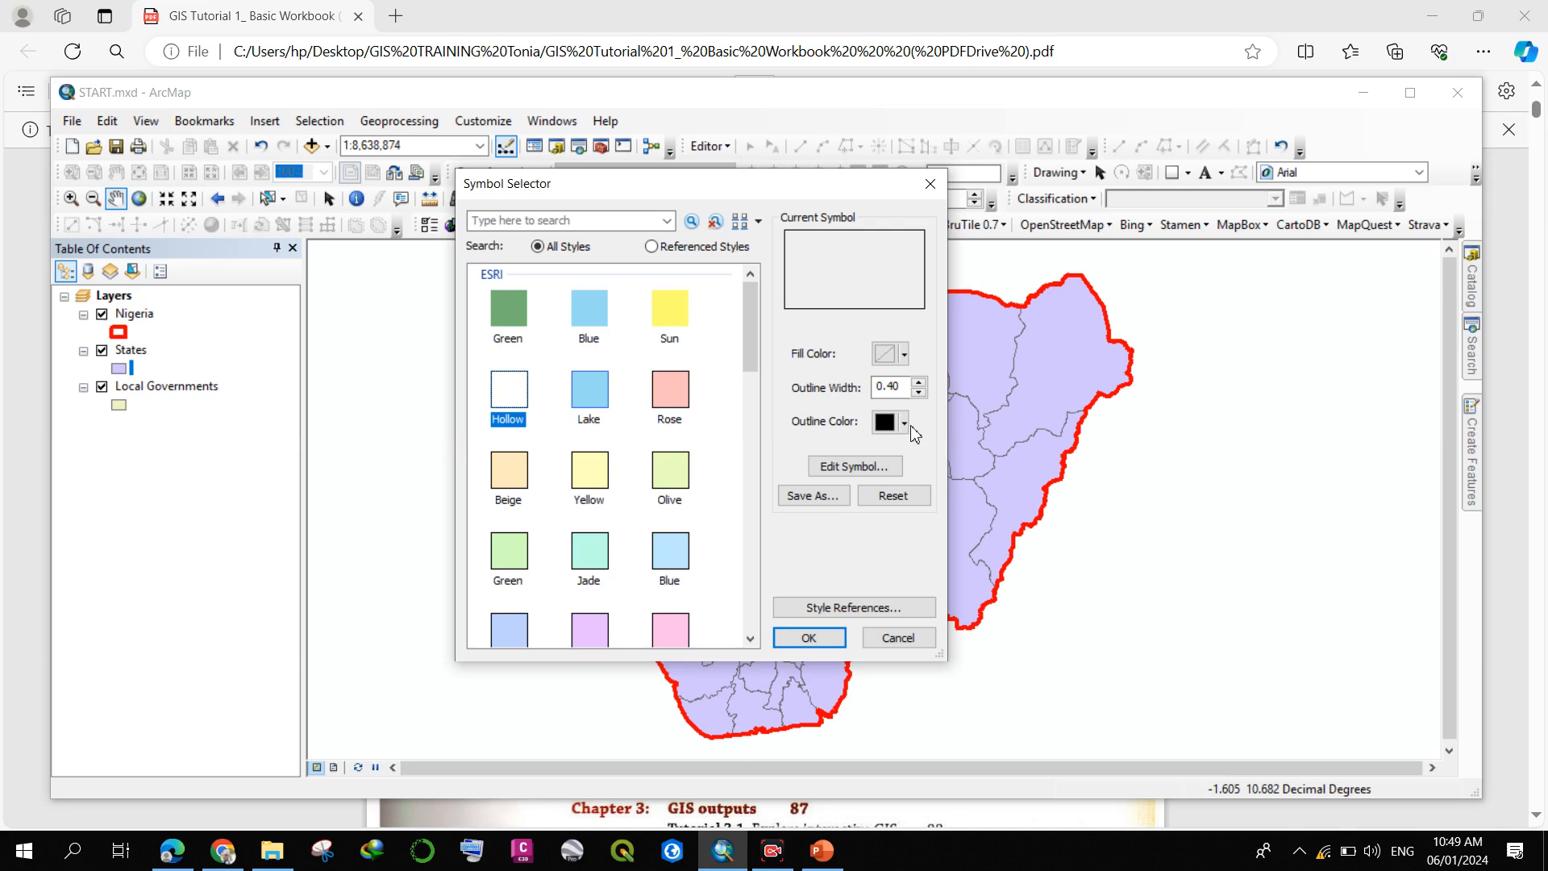
left_click(894, 429)
left_click(897, 491)
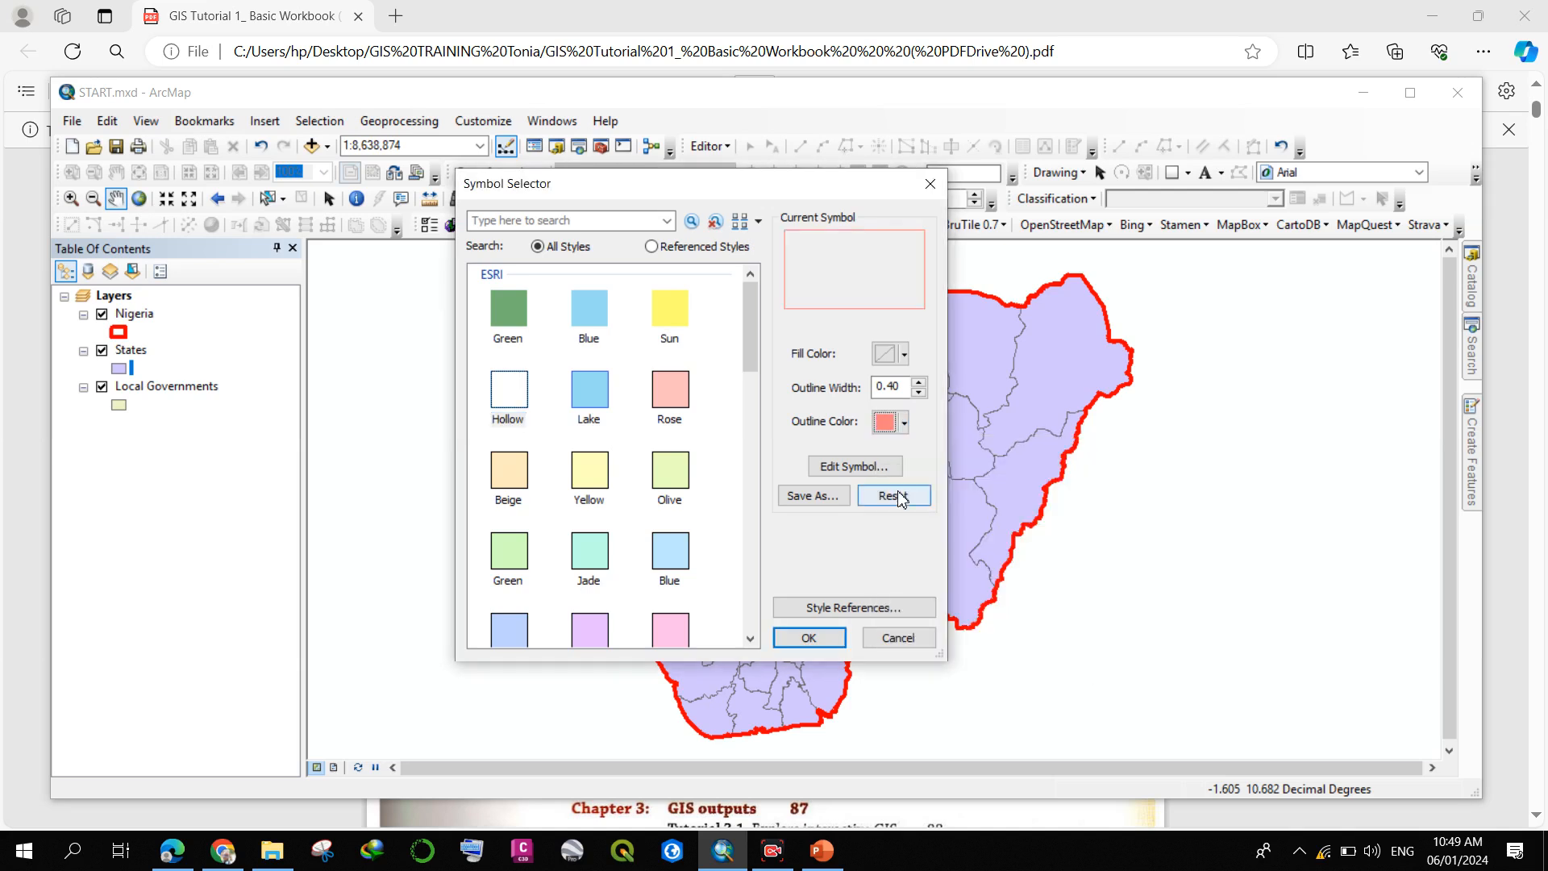
left_click(919, 382)
left_click(919, 383)
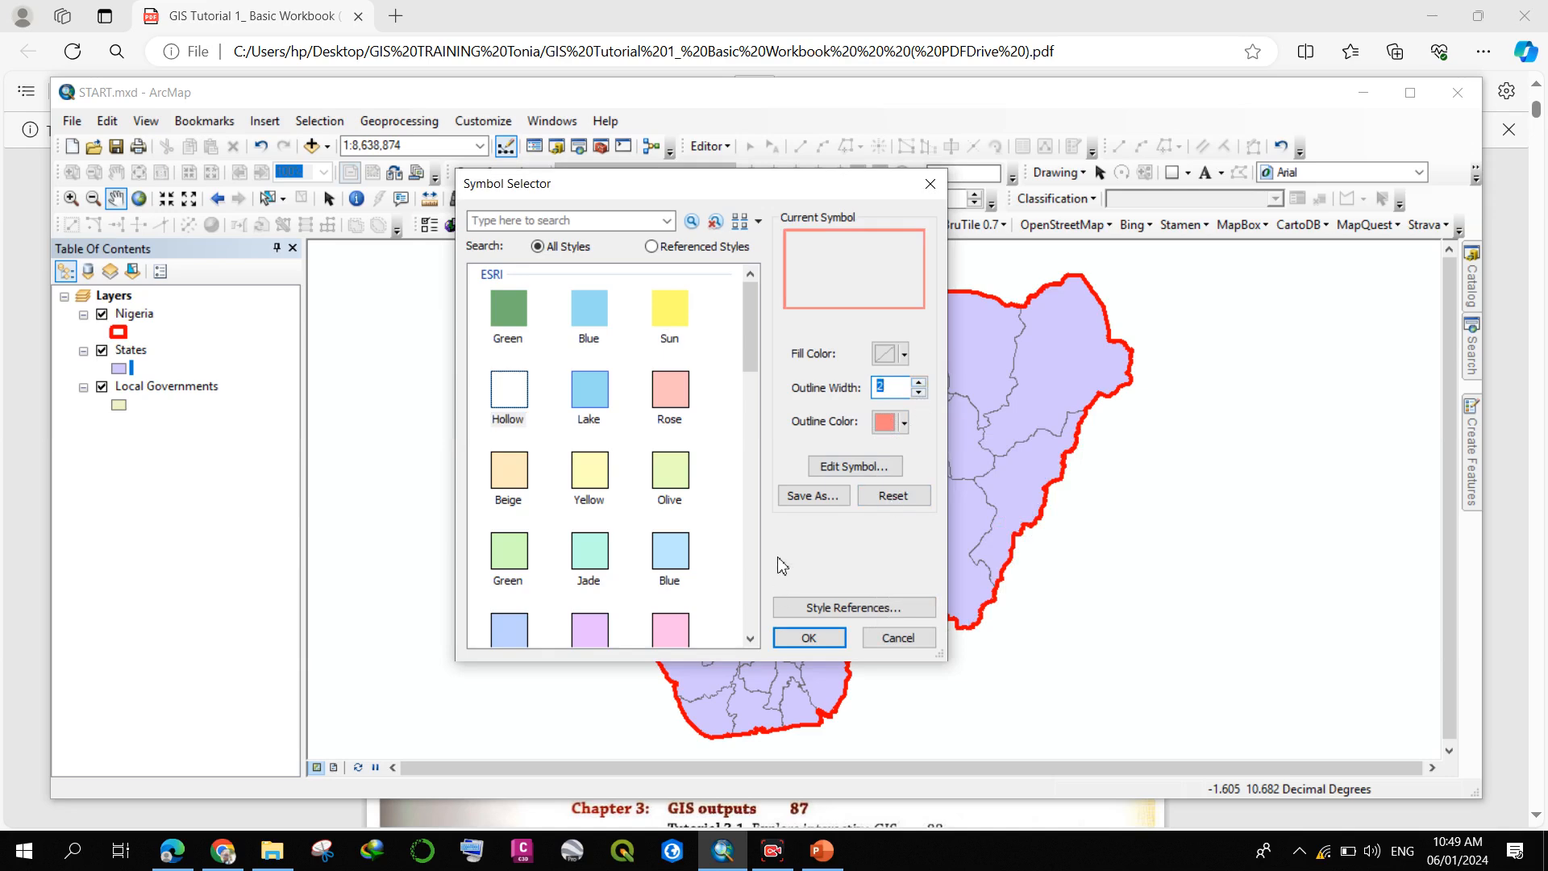
left_click(808, 637)
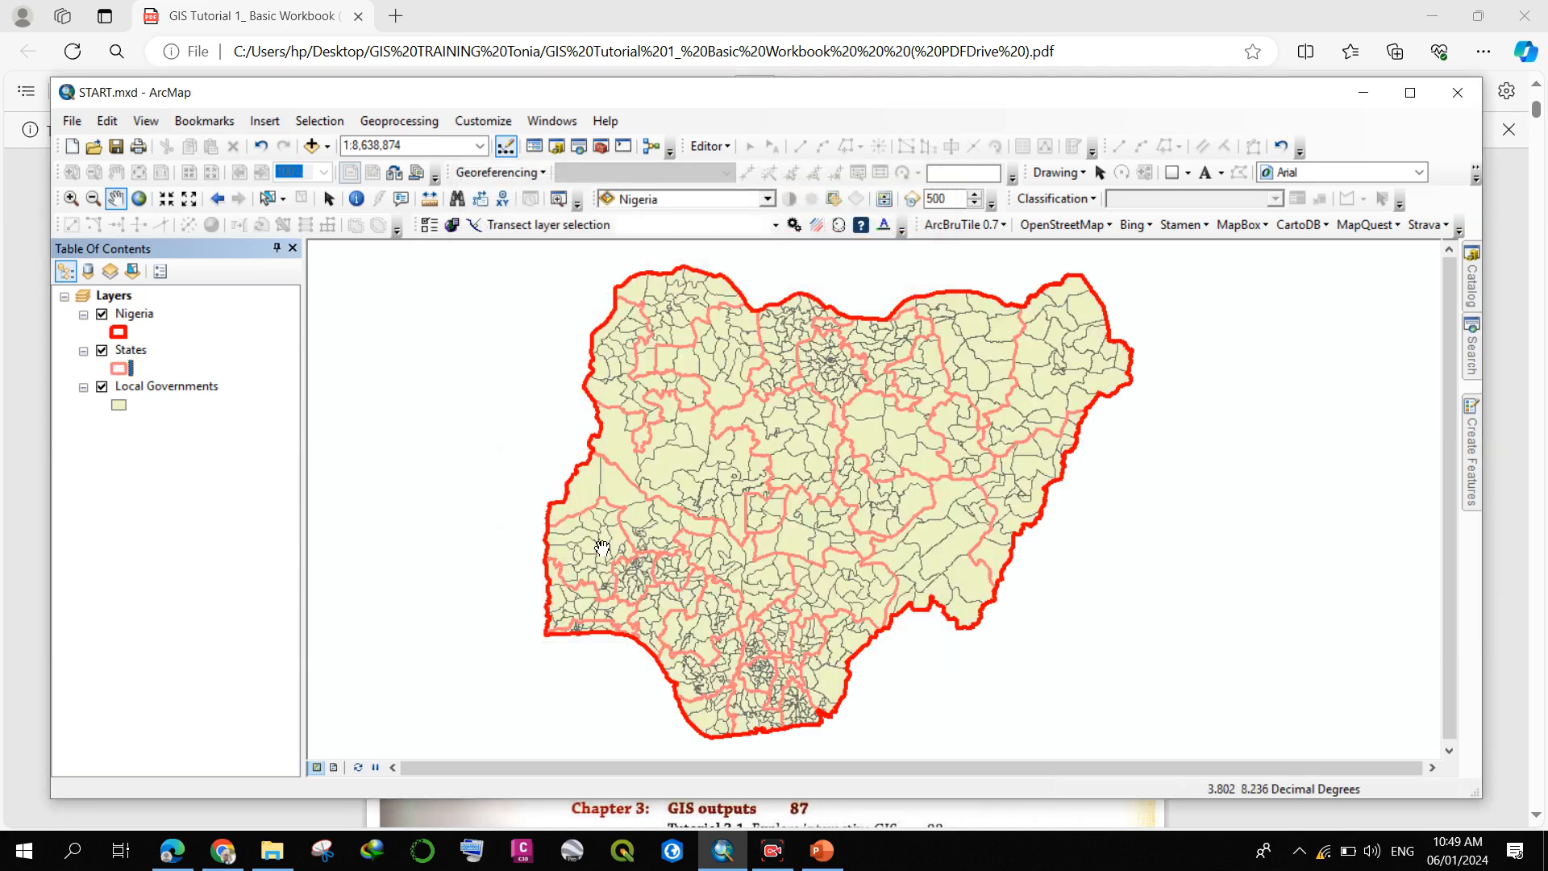
- Examine the state boundaries over the local government areas at several scales
scroll(786, 384, "up", 3)
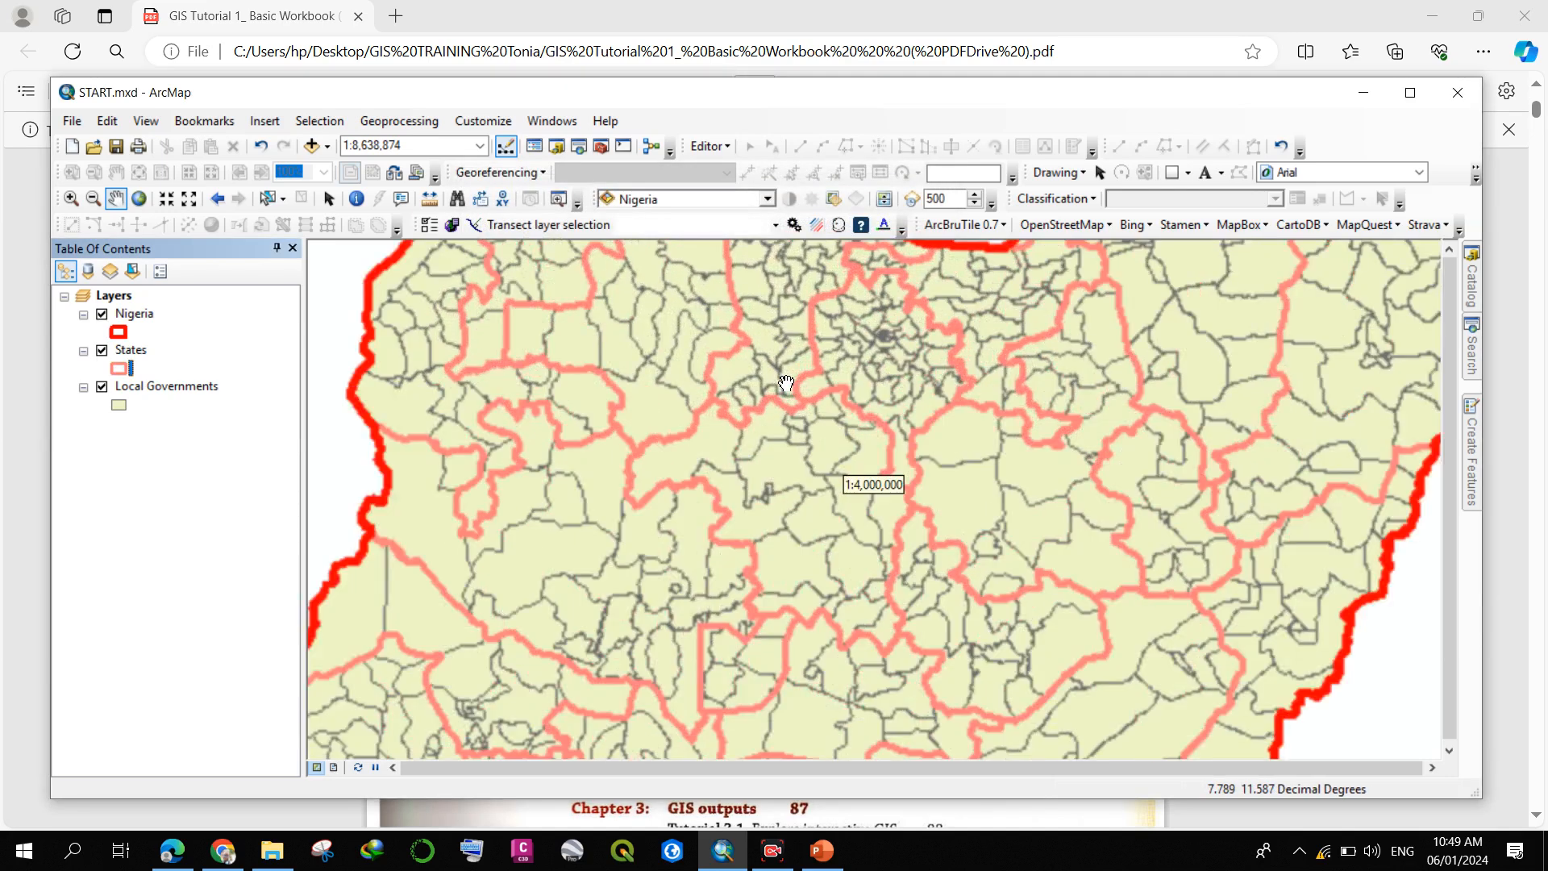
scroll(743, 403, "up", 1)
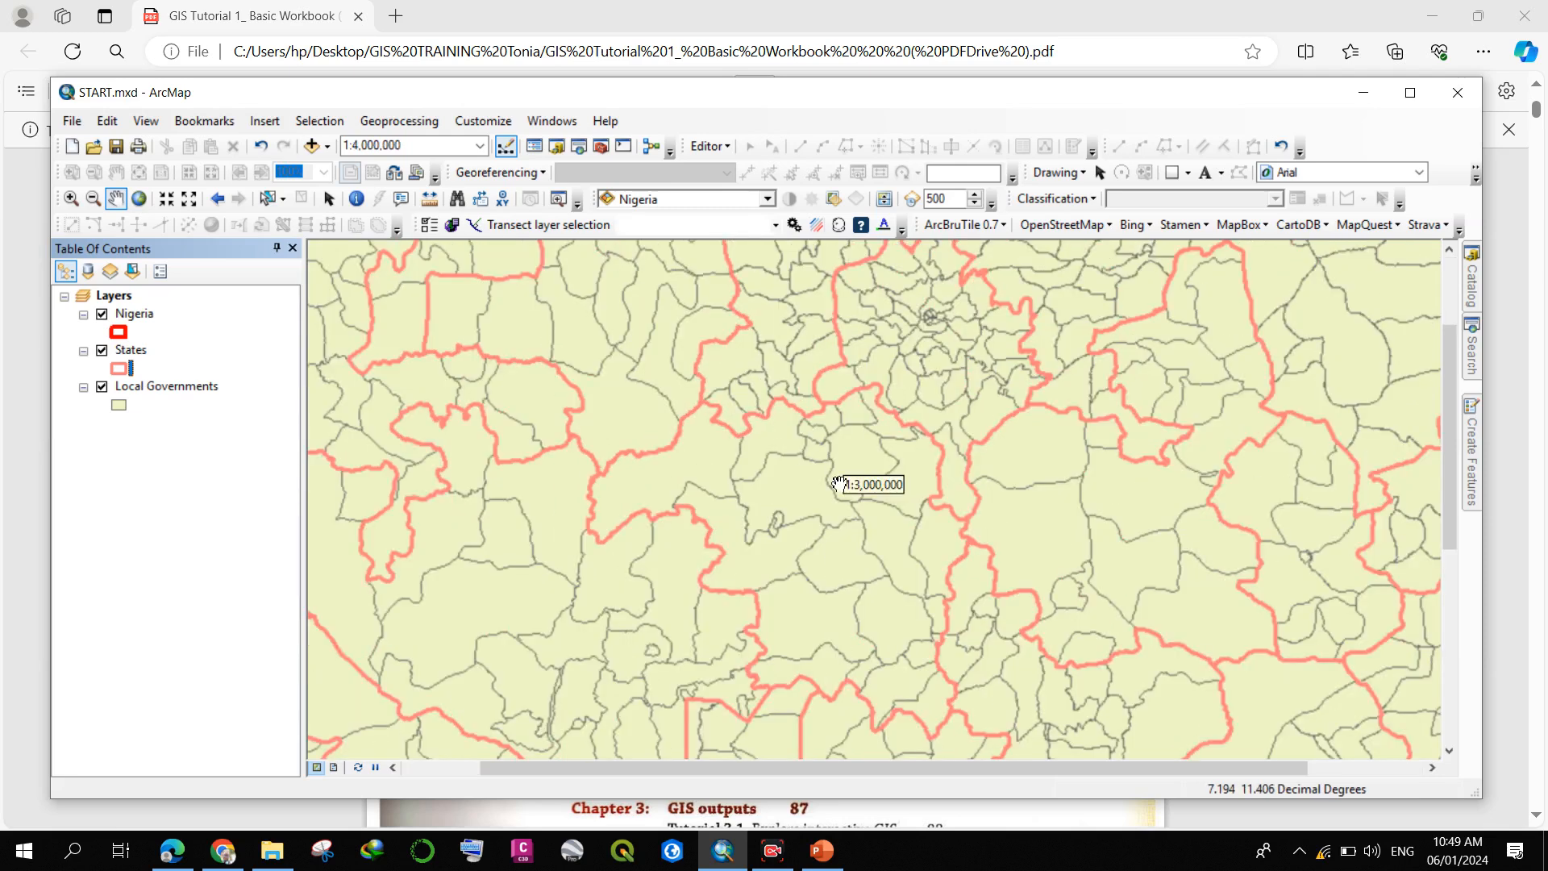
scroll(838, 484, "down", 2)
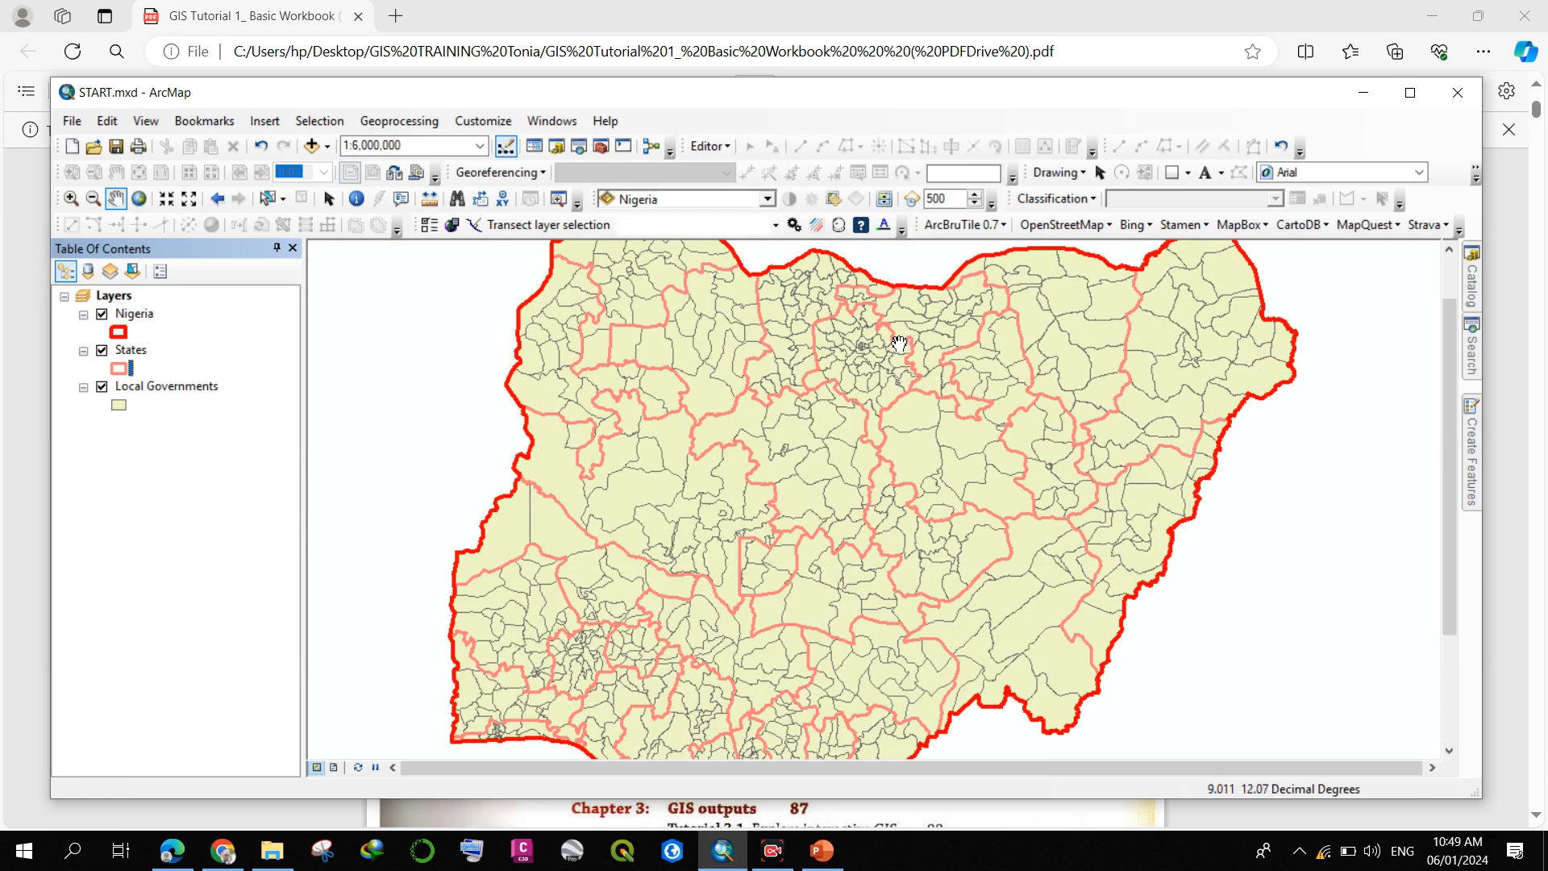
scroll(899, 343, "down", 2)
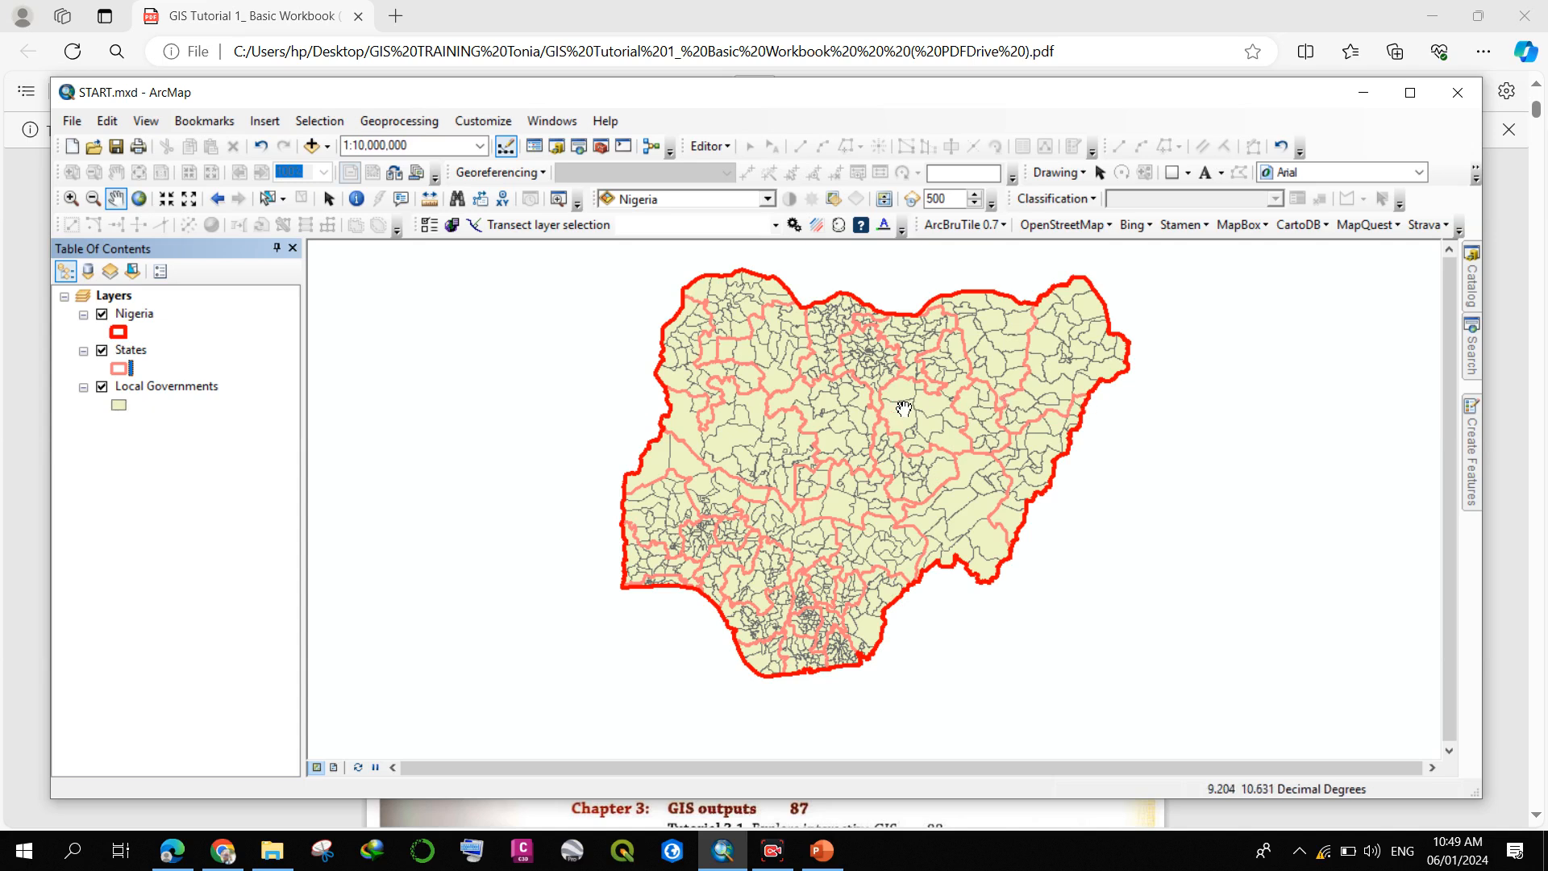
left_click_drag(904, 408, 868, 423)
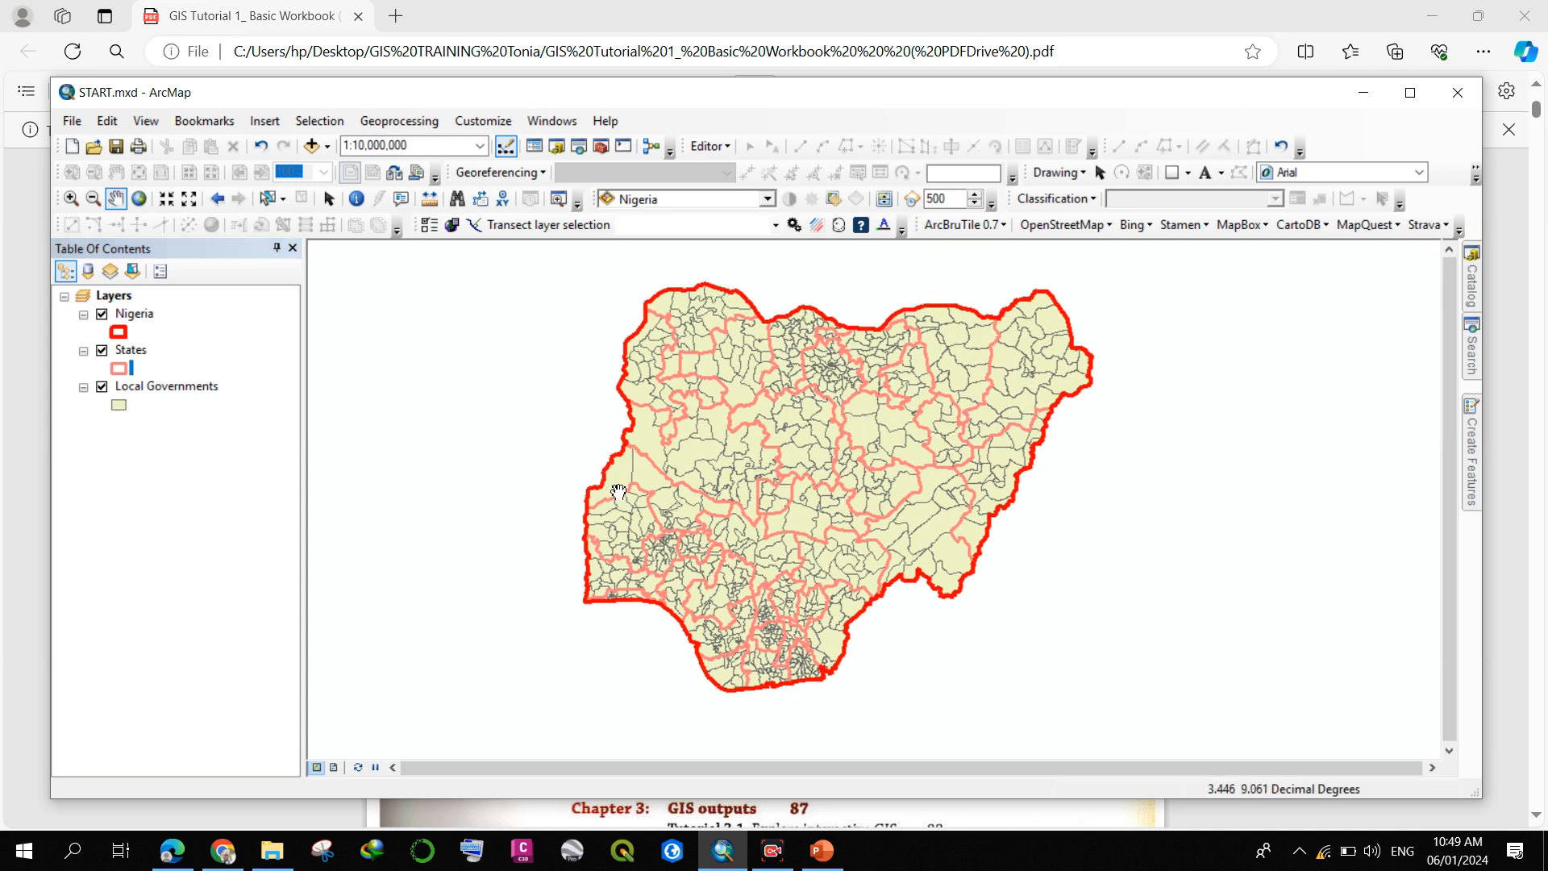
scroll(830, 350, "up", 2)
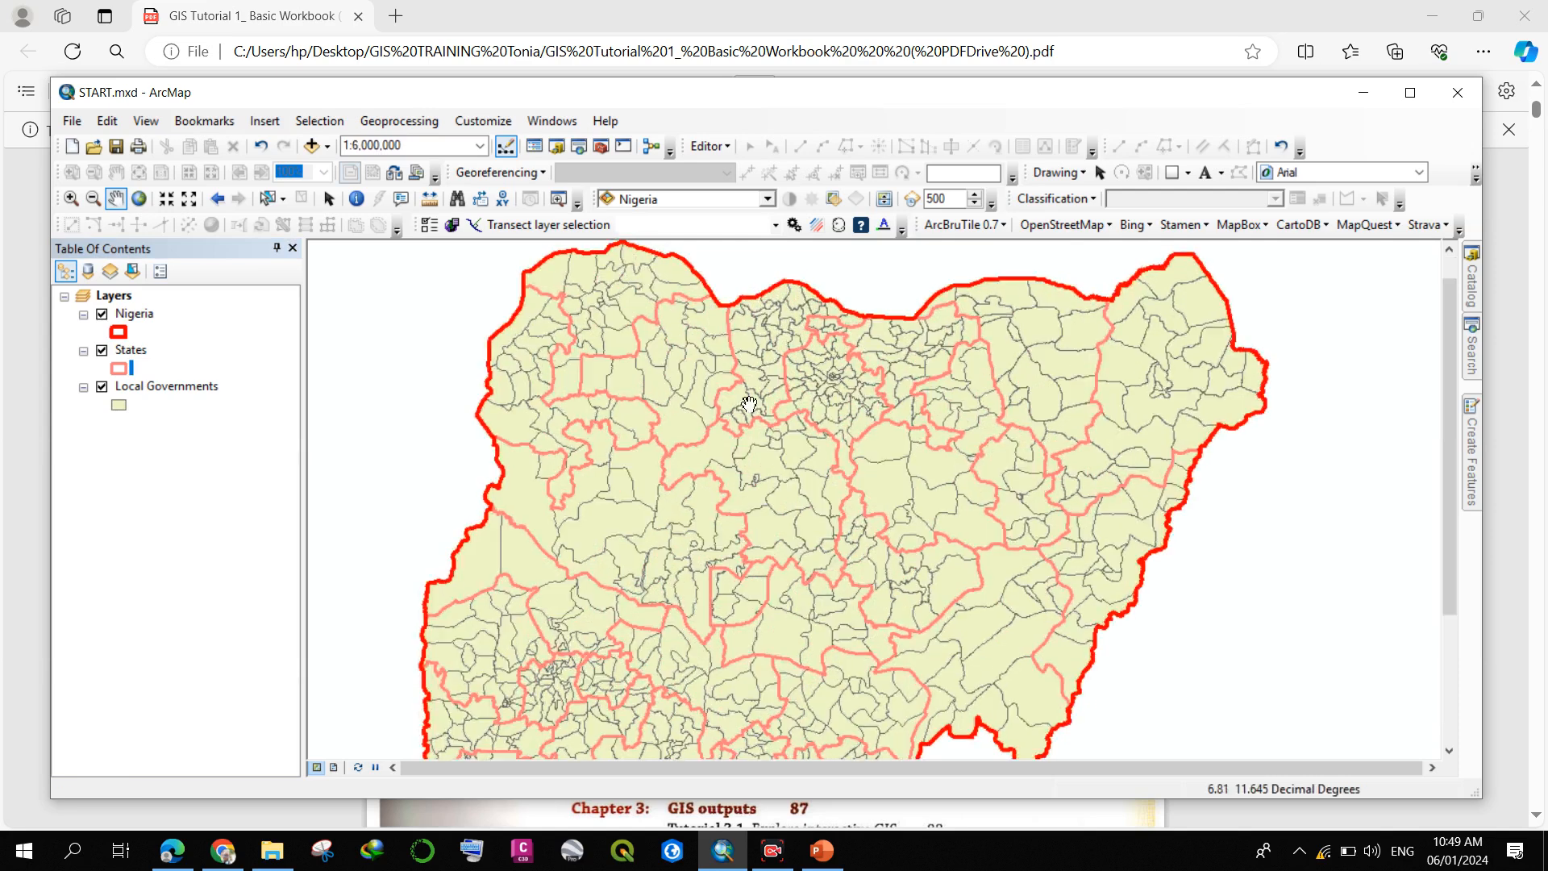
left_click_drag(623, 462, 619, 428)
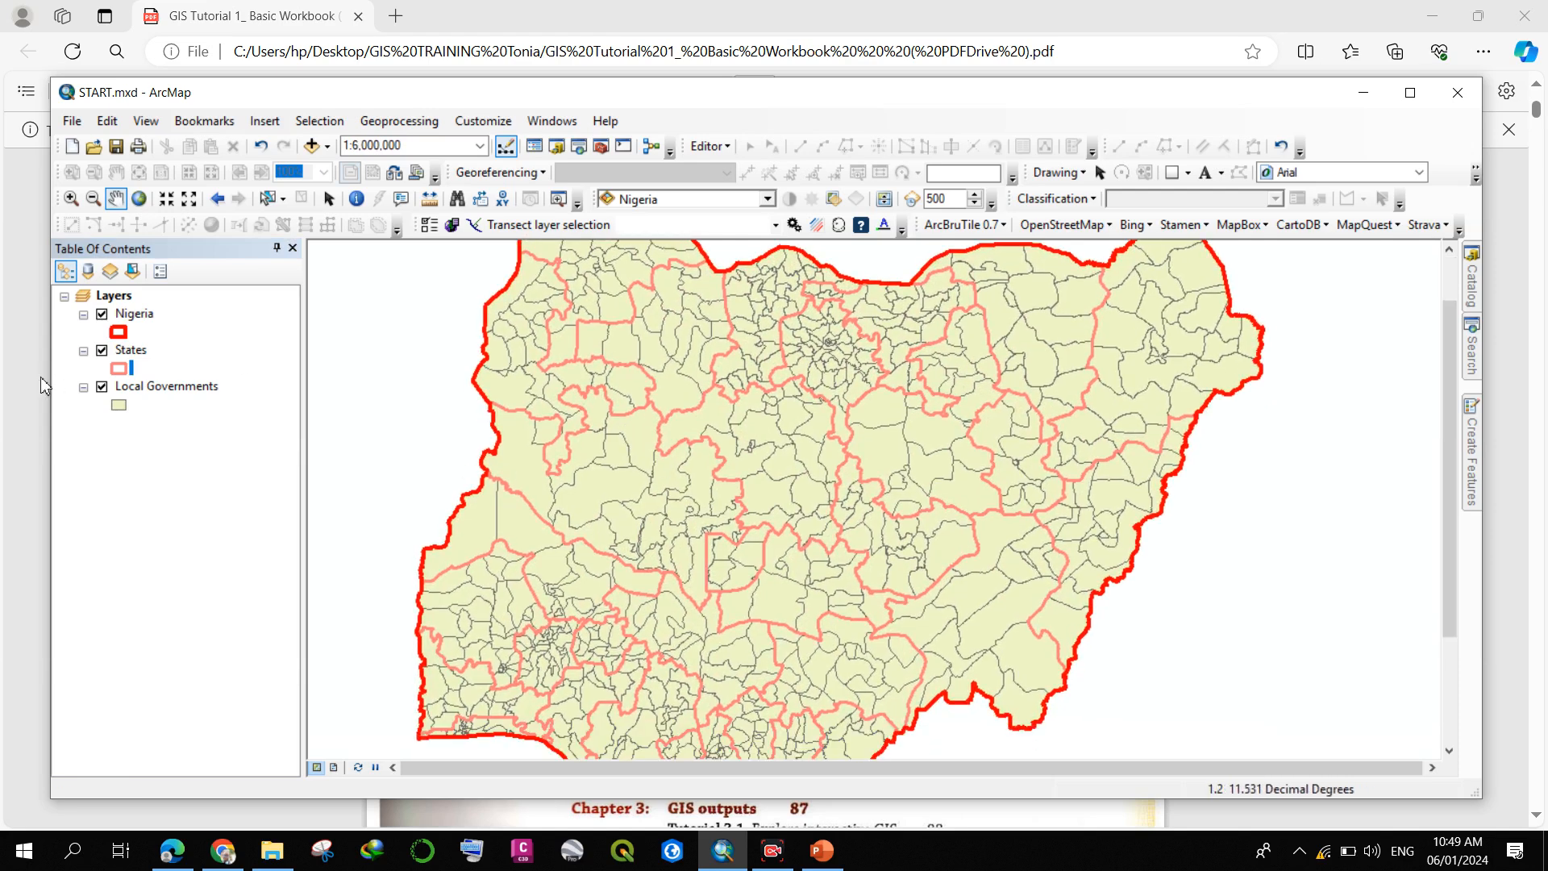
- Change the Local Governments layer's symbol to the Hollow style with a pale pink outline and an outline width of 1
double_click(118, 407)
left_click(509, 391)
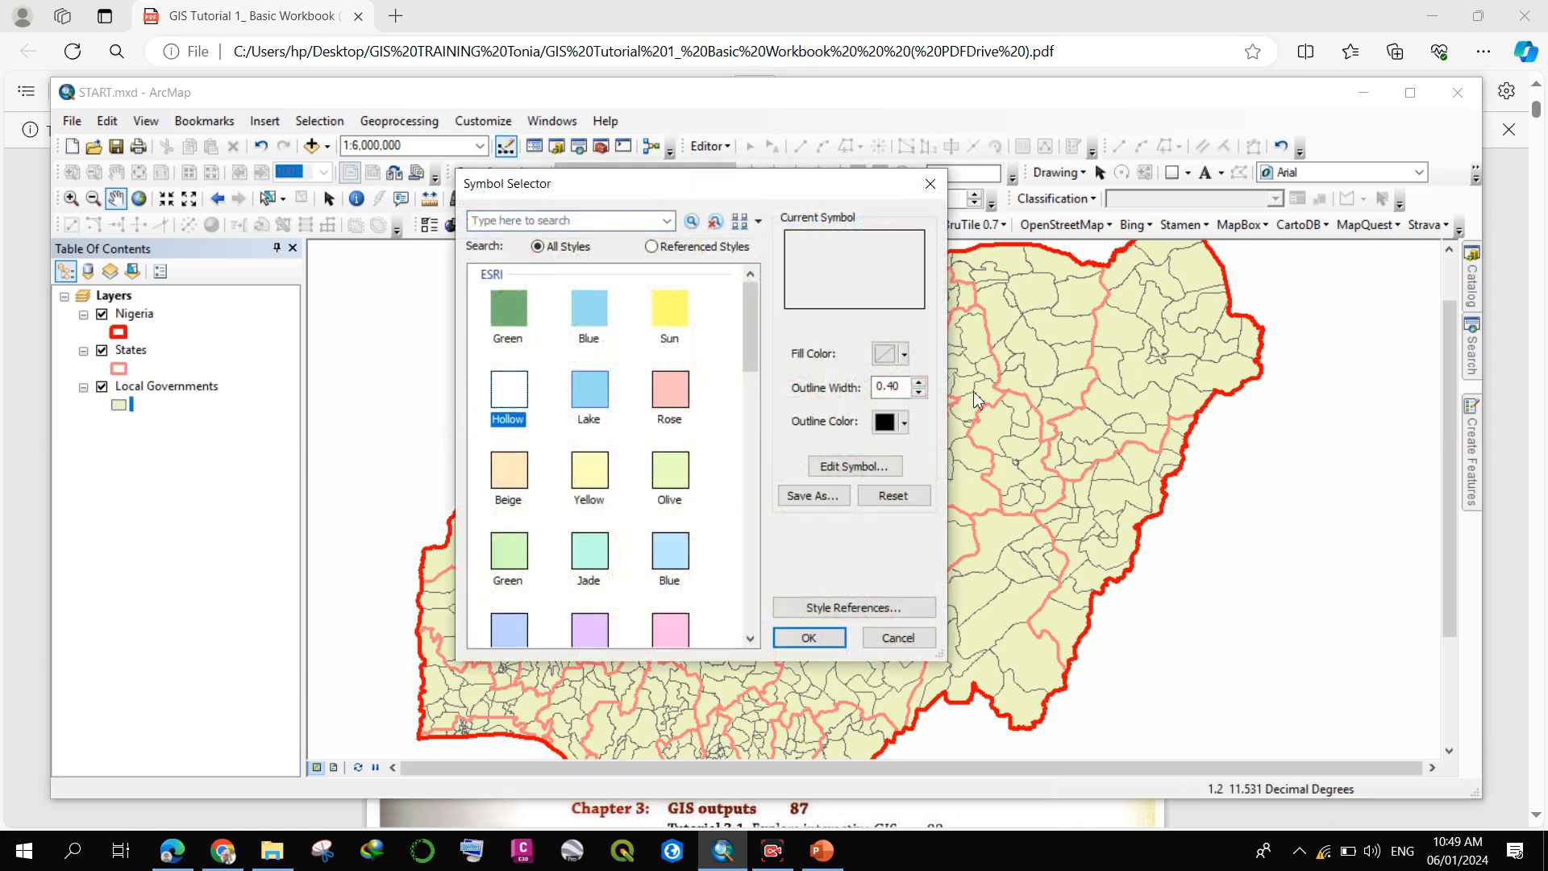
left_click(903, 423)
left_click(898, 476)
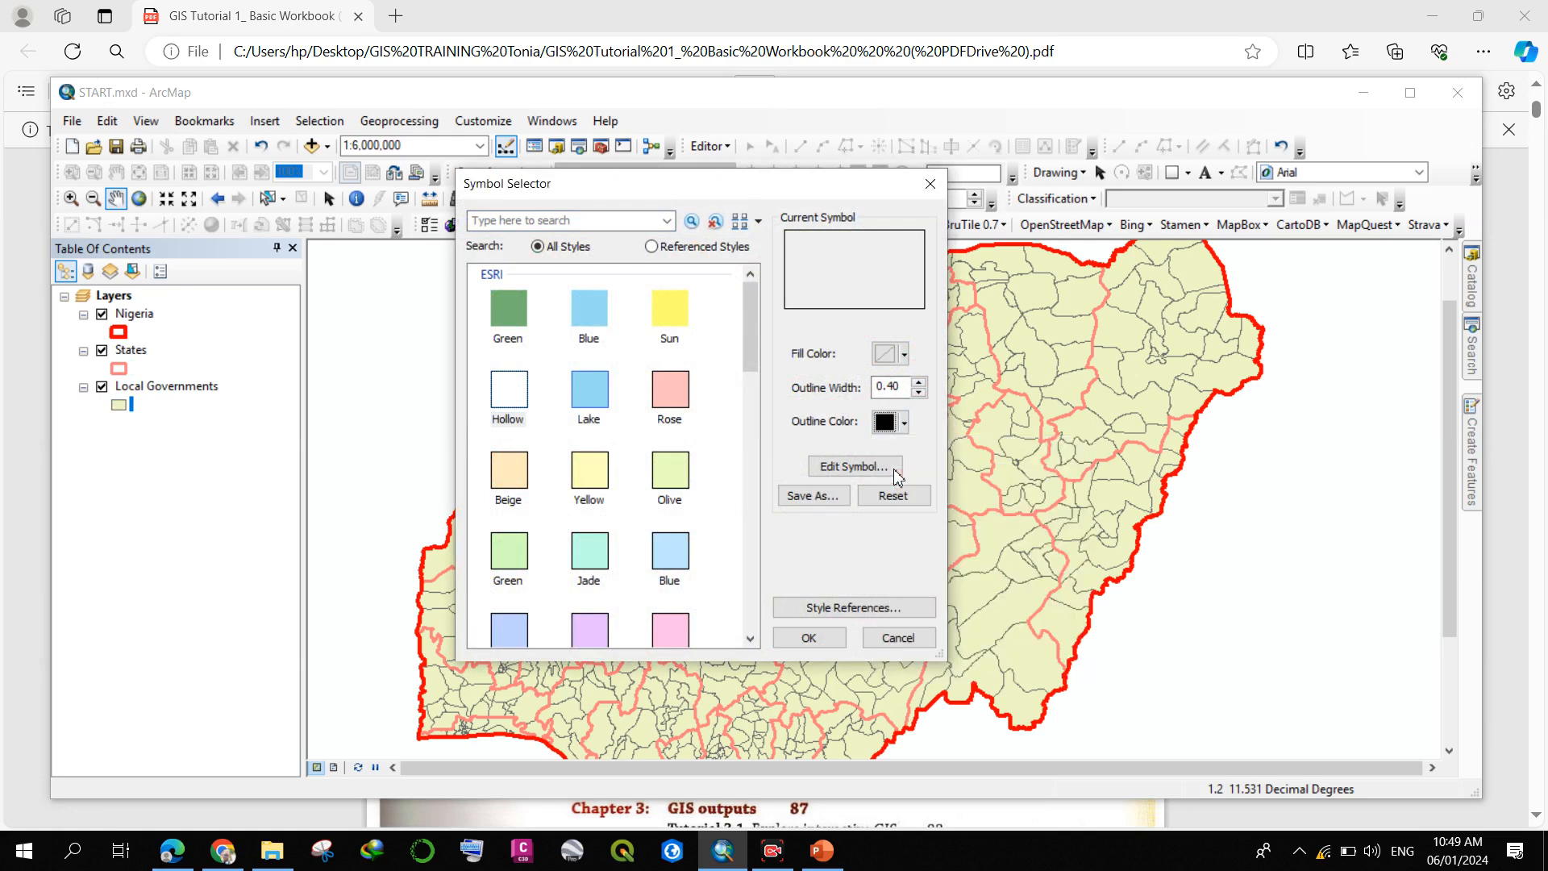
left_click(918, 382)
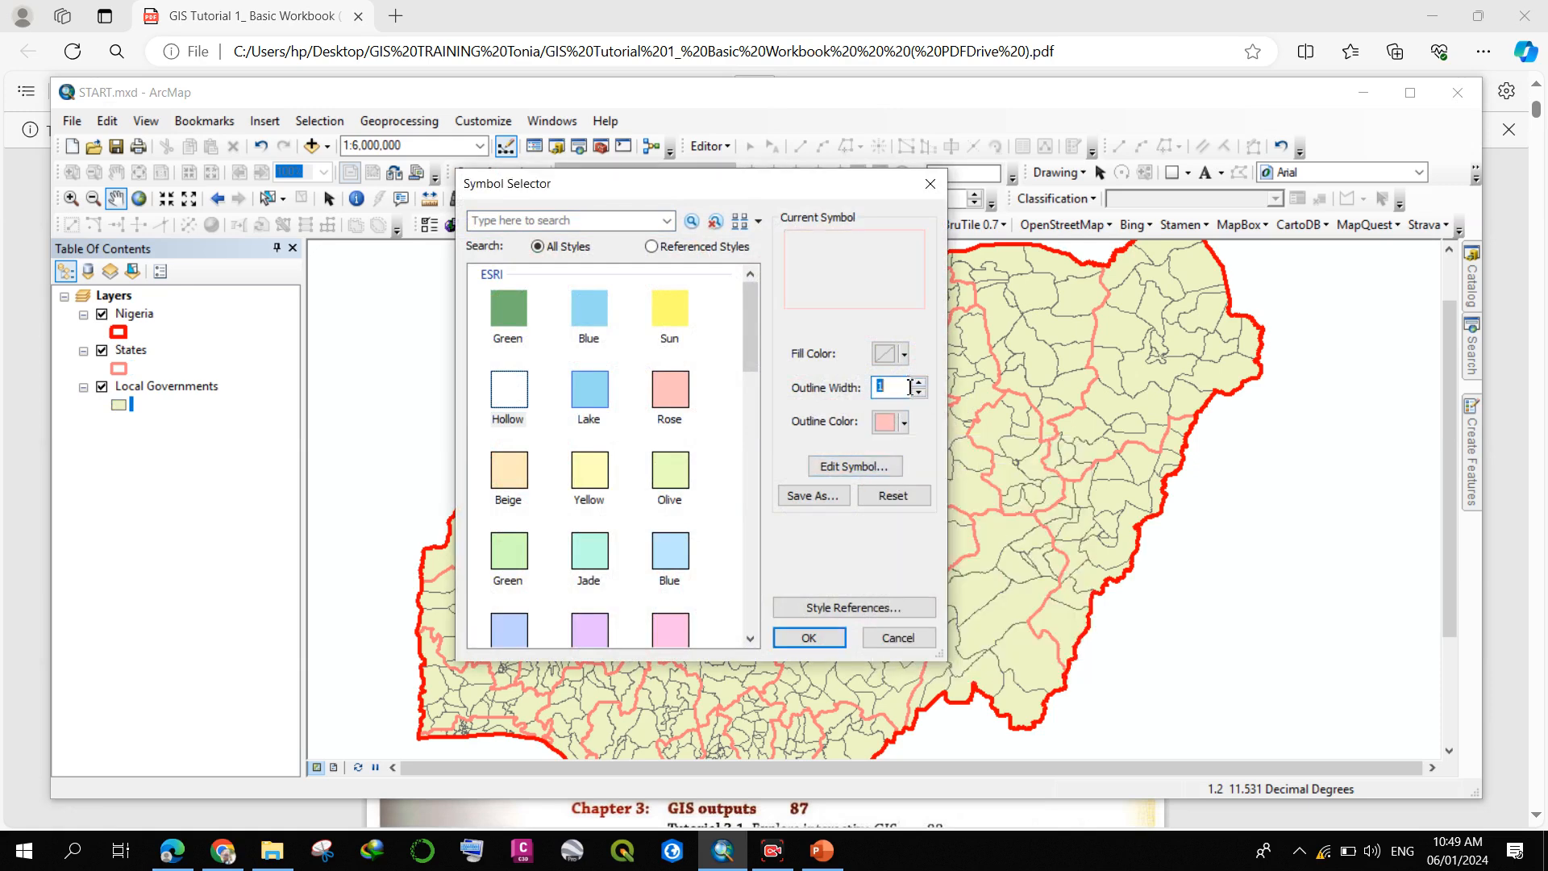
left_click(809, 637)
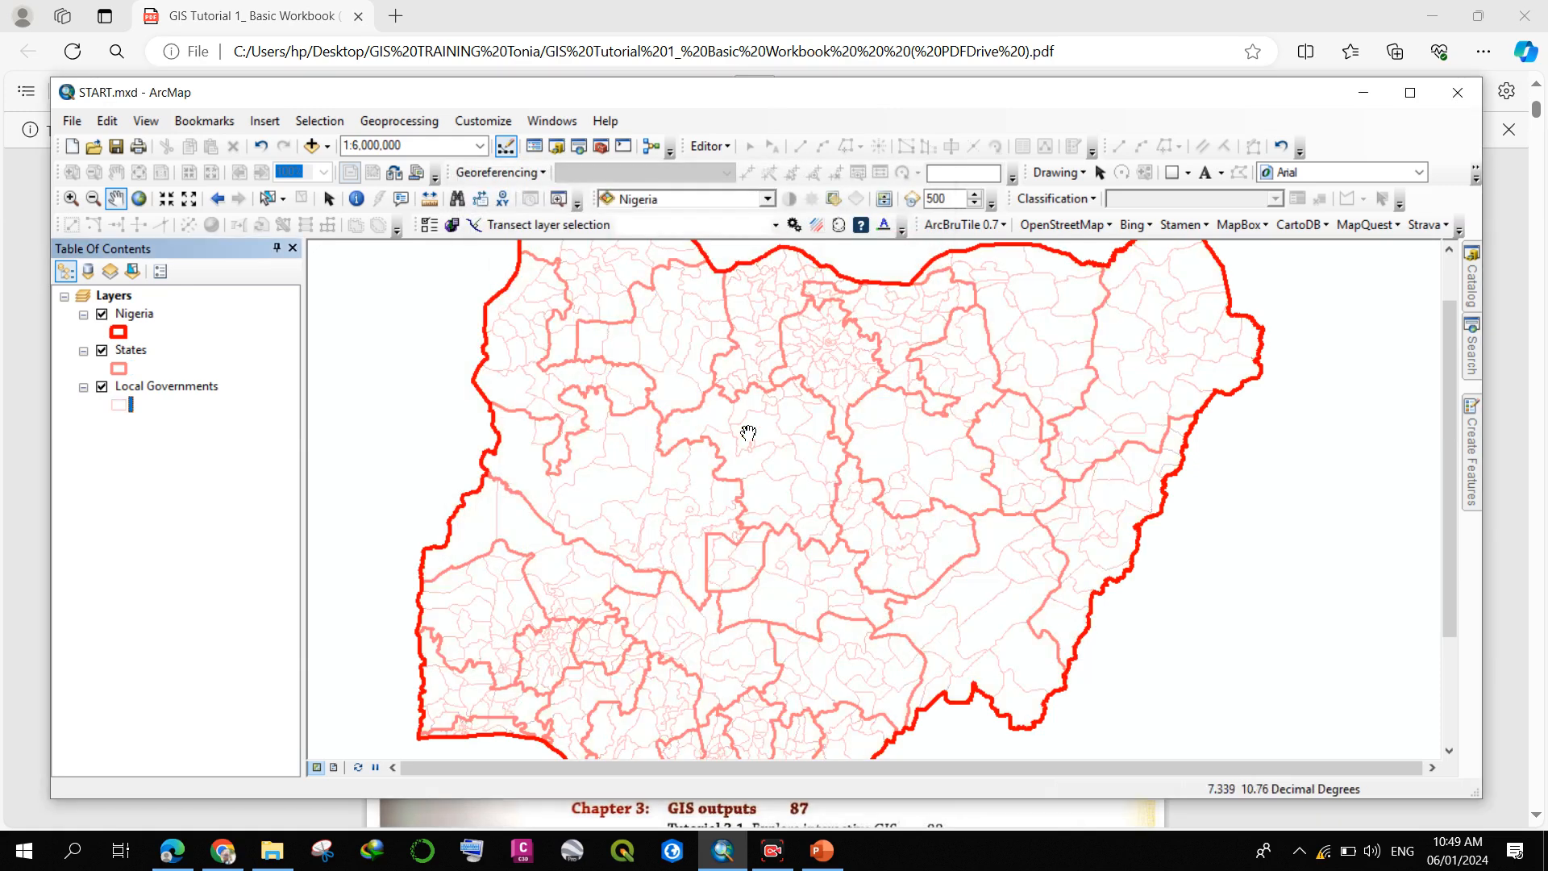
- Examine the country, state and local government outlines at different scales, including the southern and central parts of Nigeria
scroll(748, 433, "down", 2)
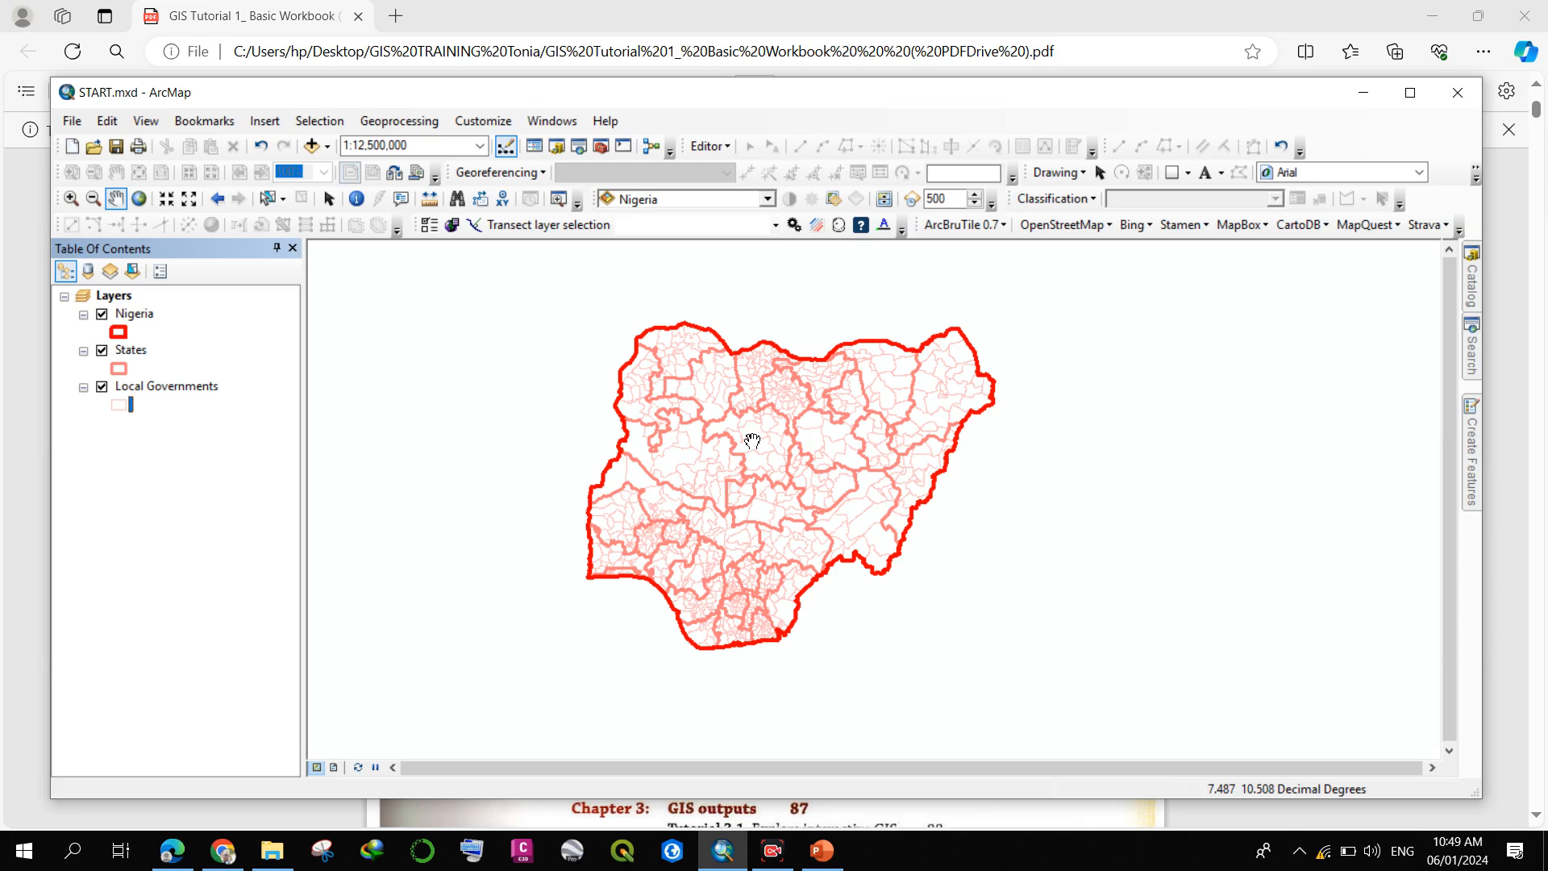
scroll(611, 421, "down", 3)
scroll(619, 485, "up", 6)
scroll(619, 499, "up", 4)
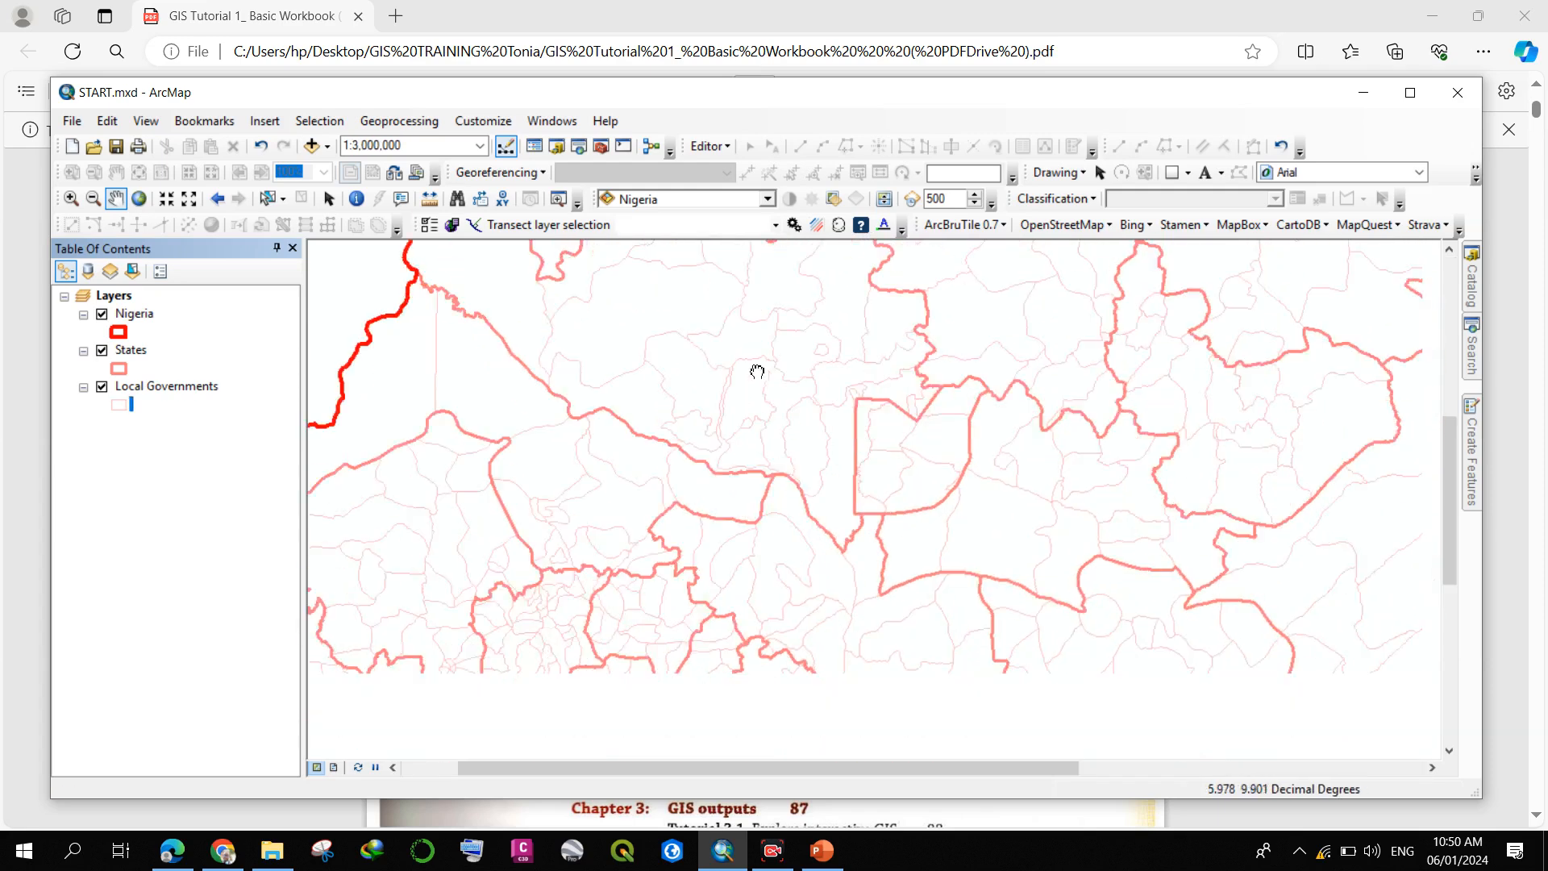
left_click_drag(764, 403, 749, 278)
left_click_drag(788, 500, 783, 373)
left_click_drag(661, 496, 694, 420)
left_click_drag(825, 515, 869, 437)
left_click_drag(866, 362, 828, 440)
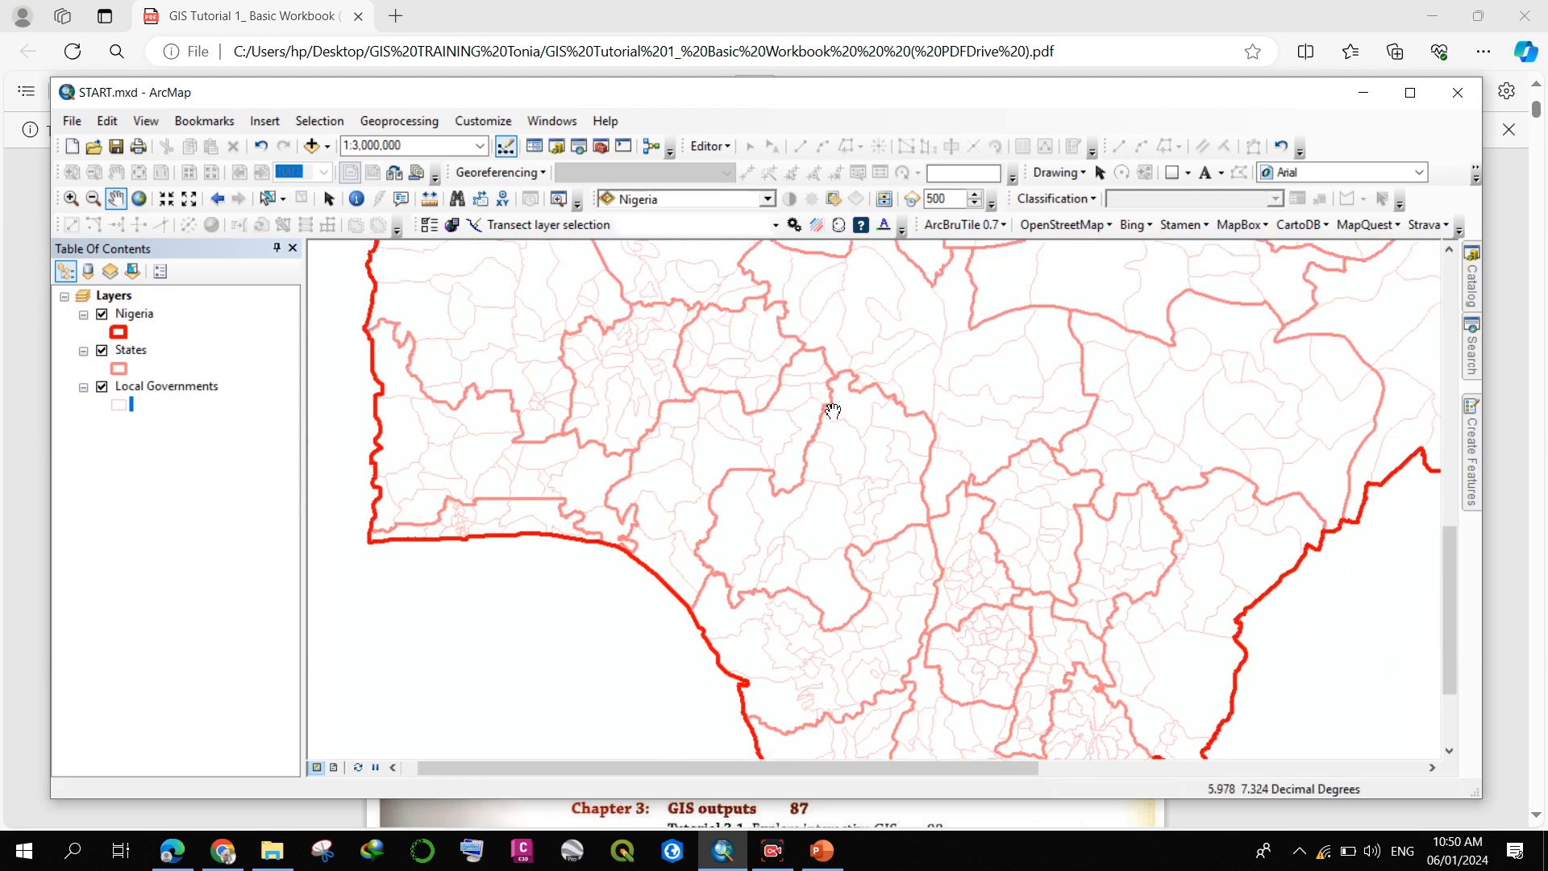
scroll(825, 412, "up", 5)
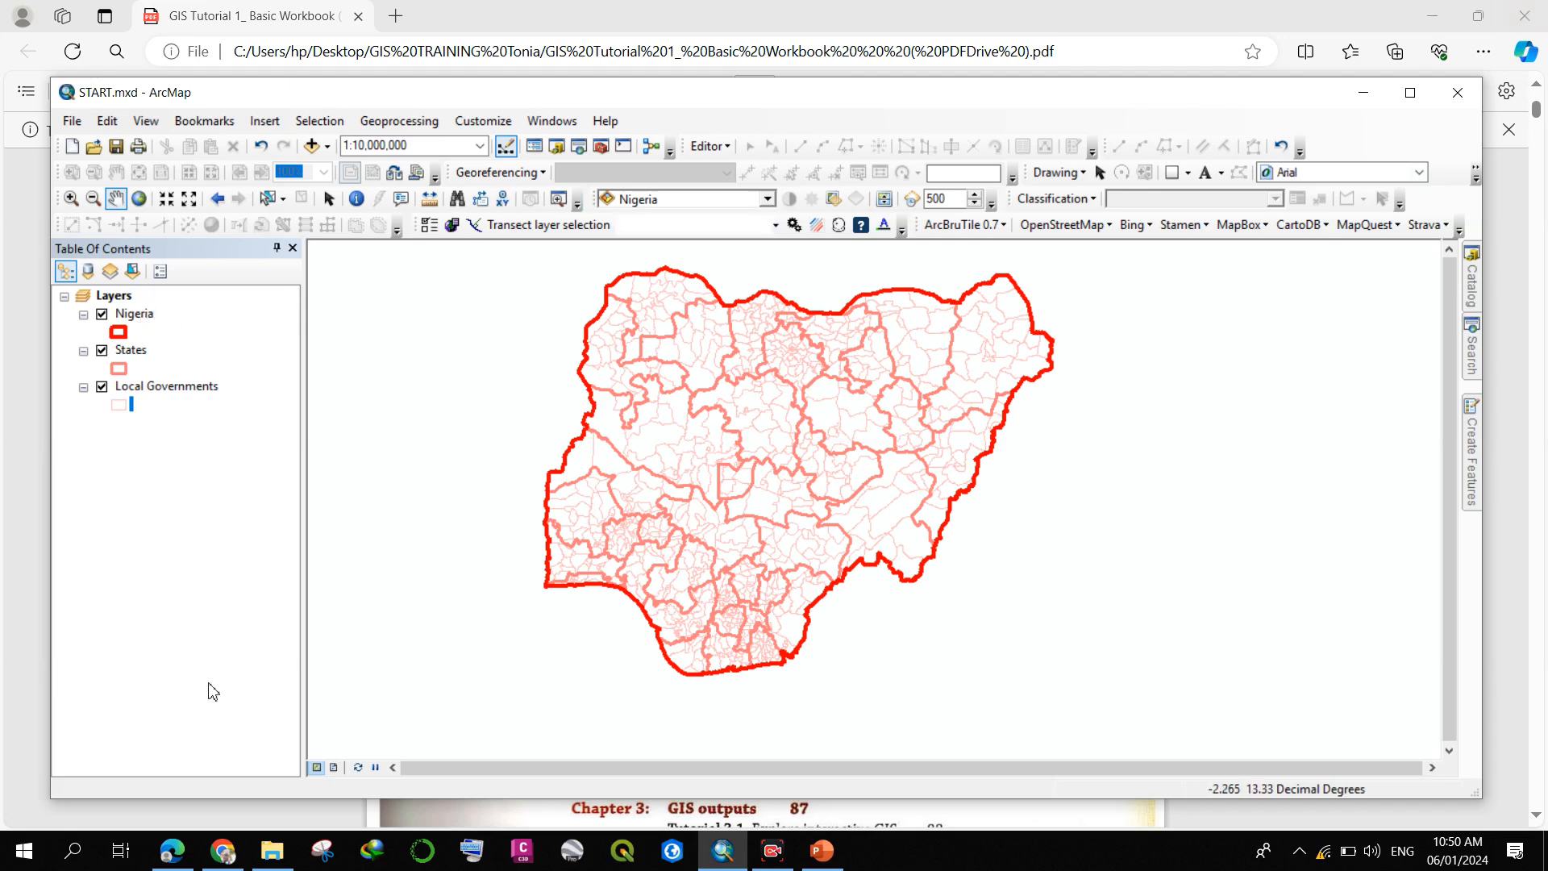
- Check the Measure distances tutorial entry on the PDF workbook's contents page in Edge and return to ArcMap
left_click(172, 850)
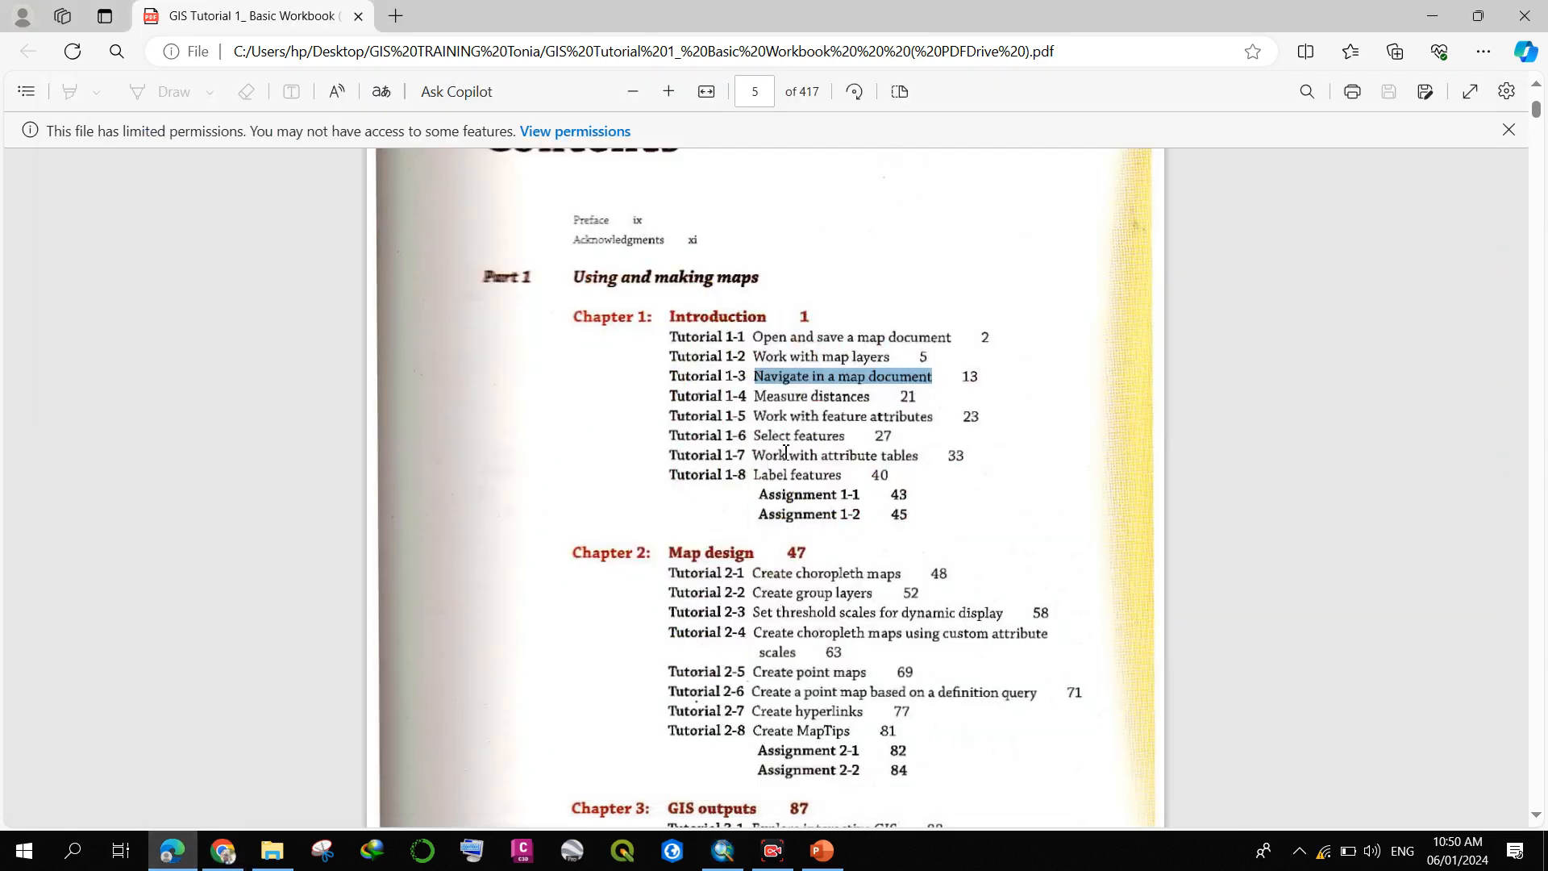
left_click_drag(752, 400, 787, 396)
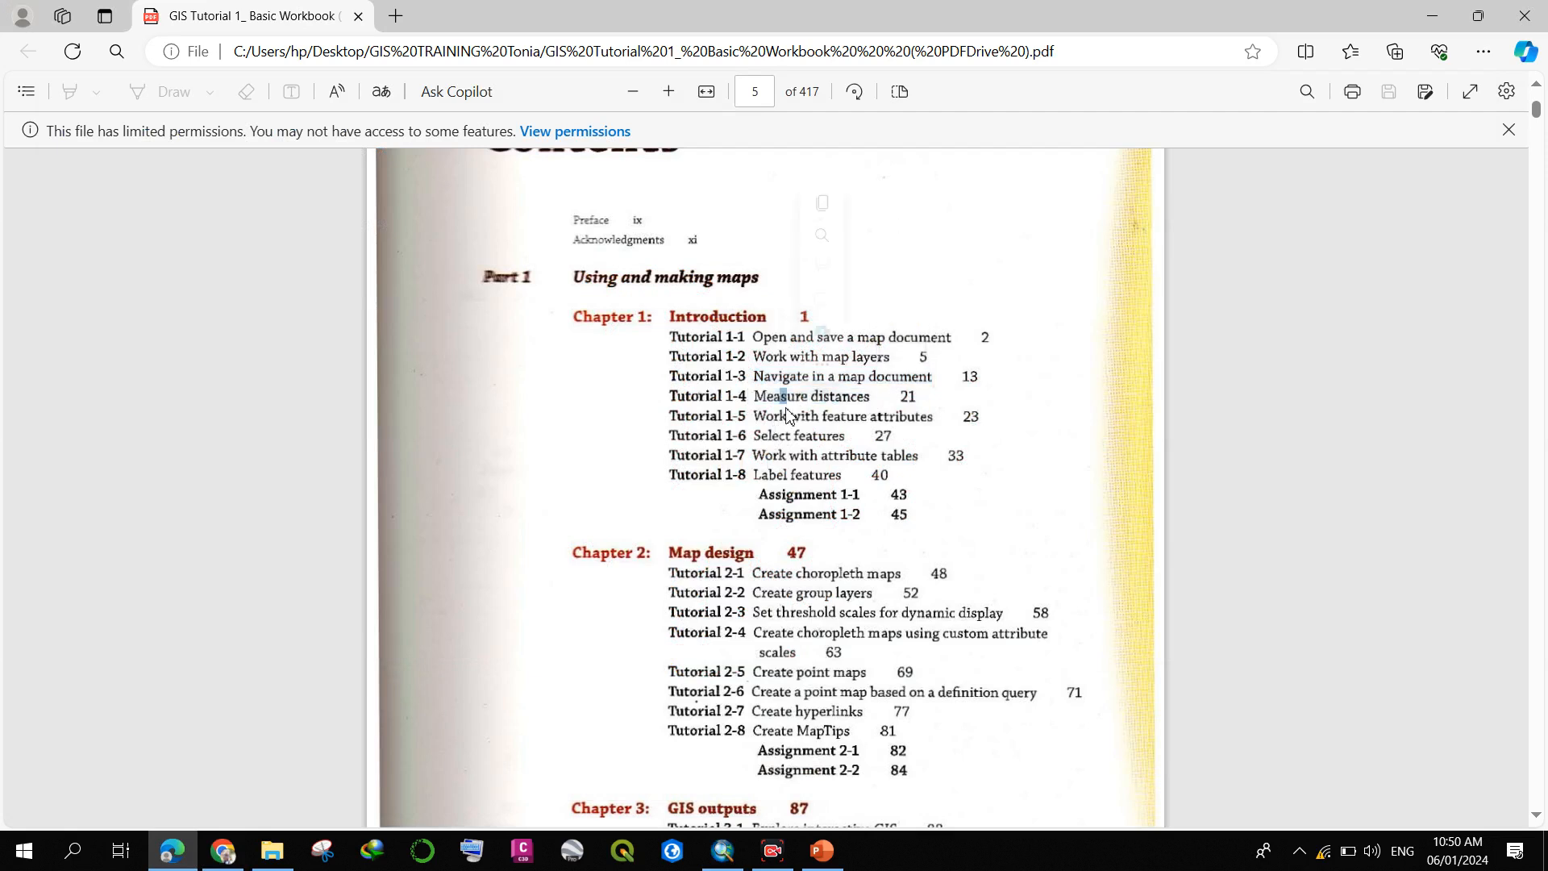
right_click(723, 821)
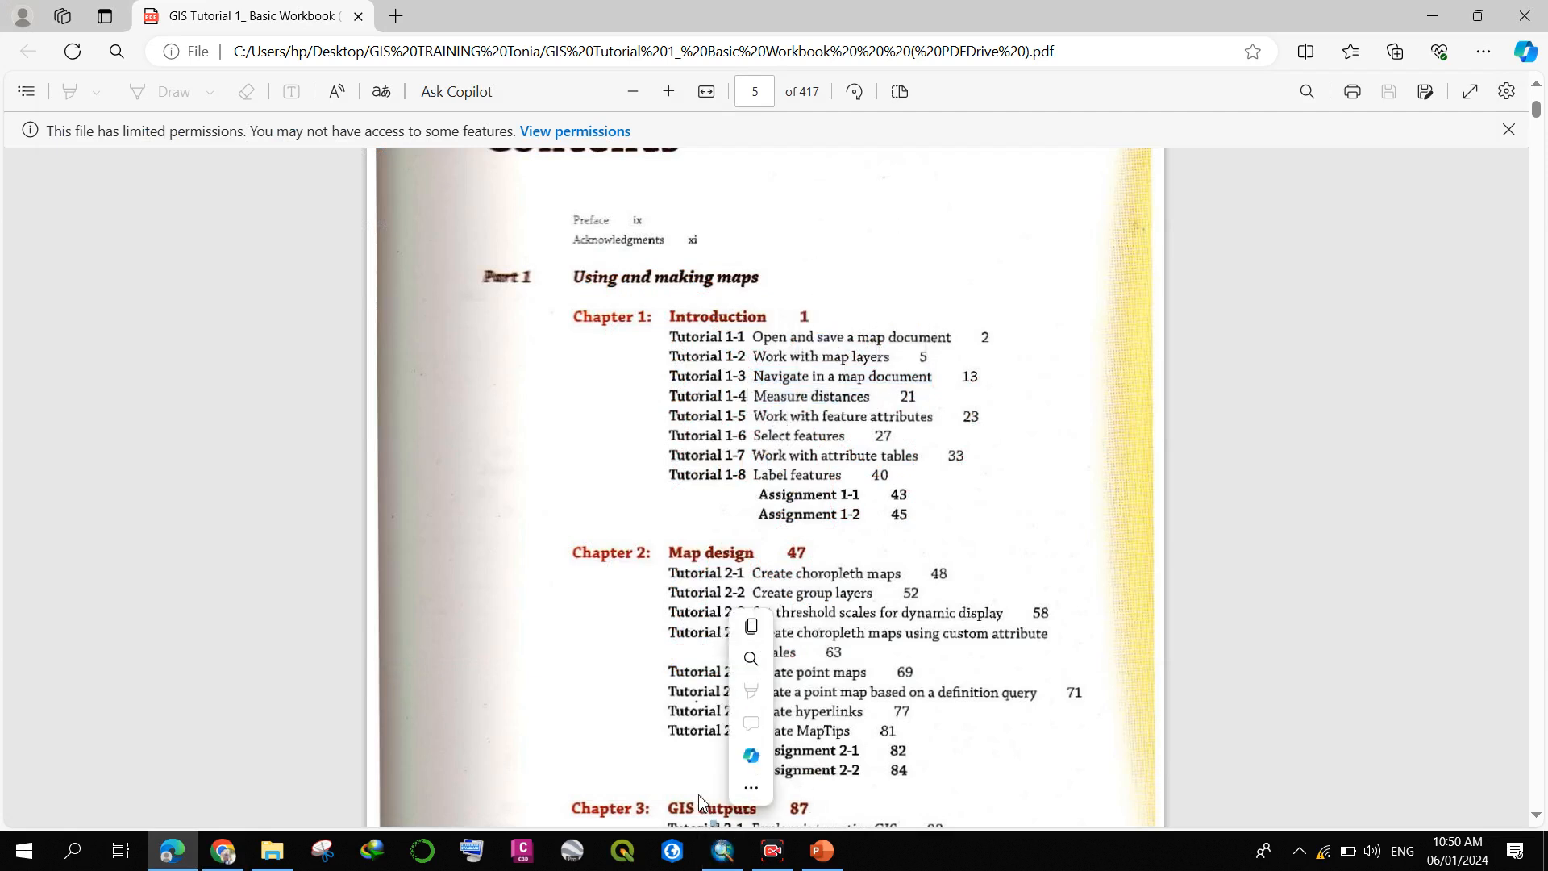
left_click(722, 850)
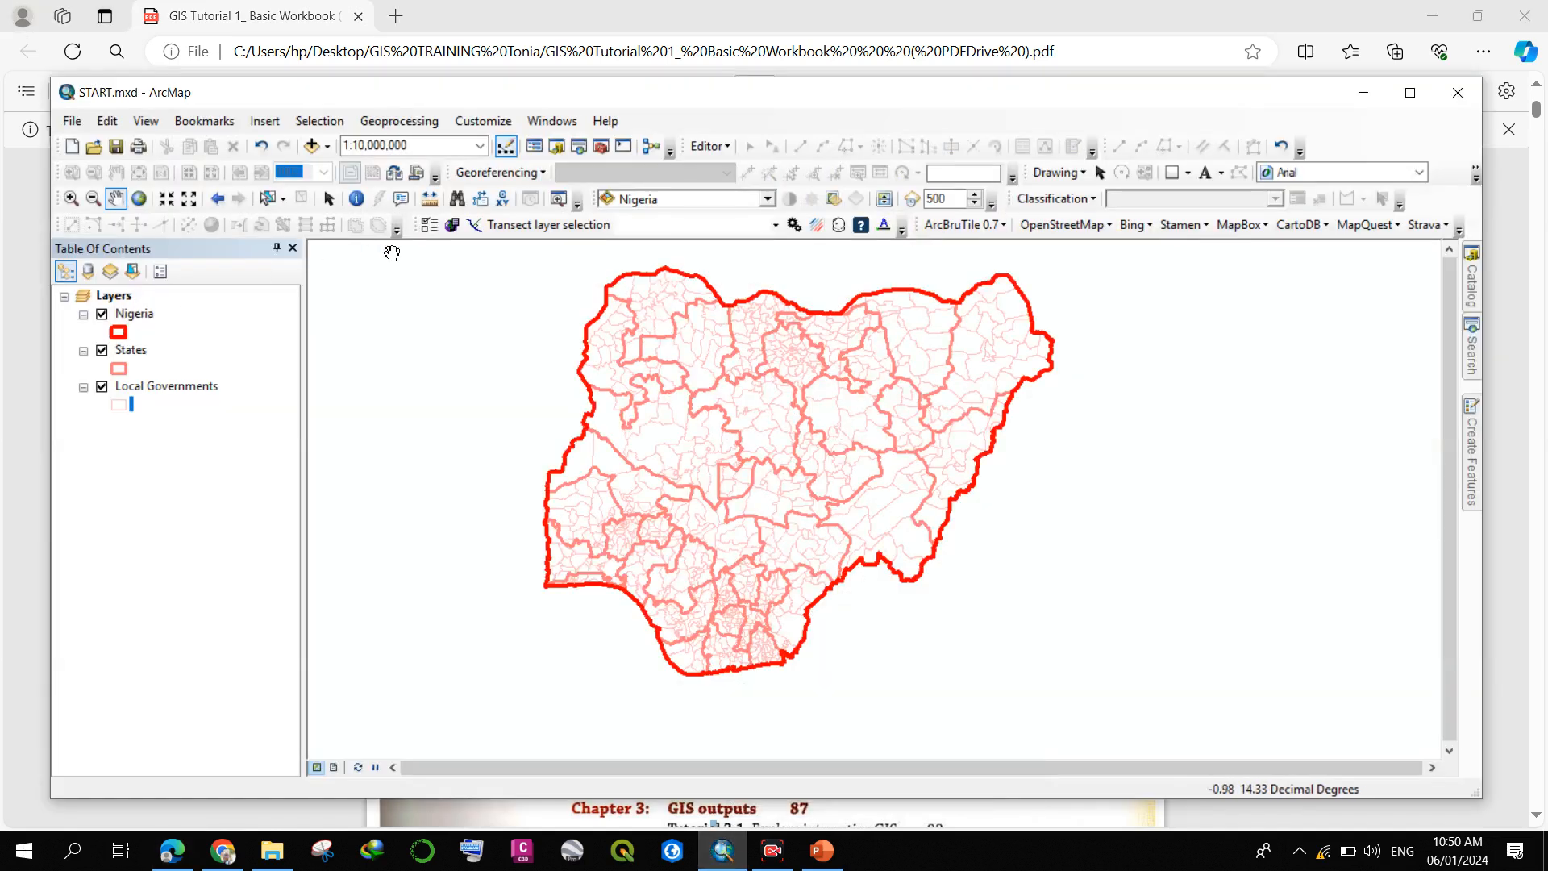
- Measure the distance from western to eastern Nigeria, and from there back to the country's centre, with the Measure tool
left_click(431, 201)
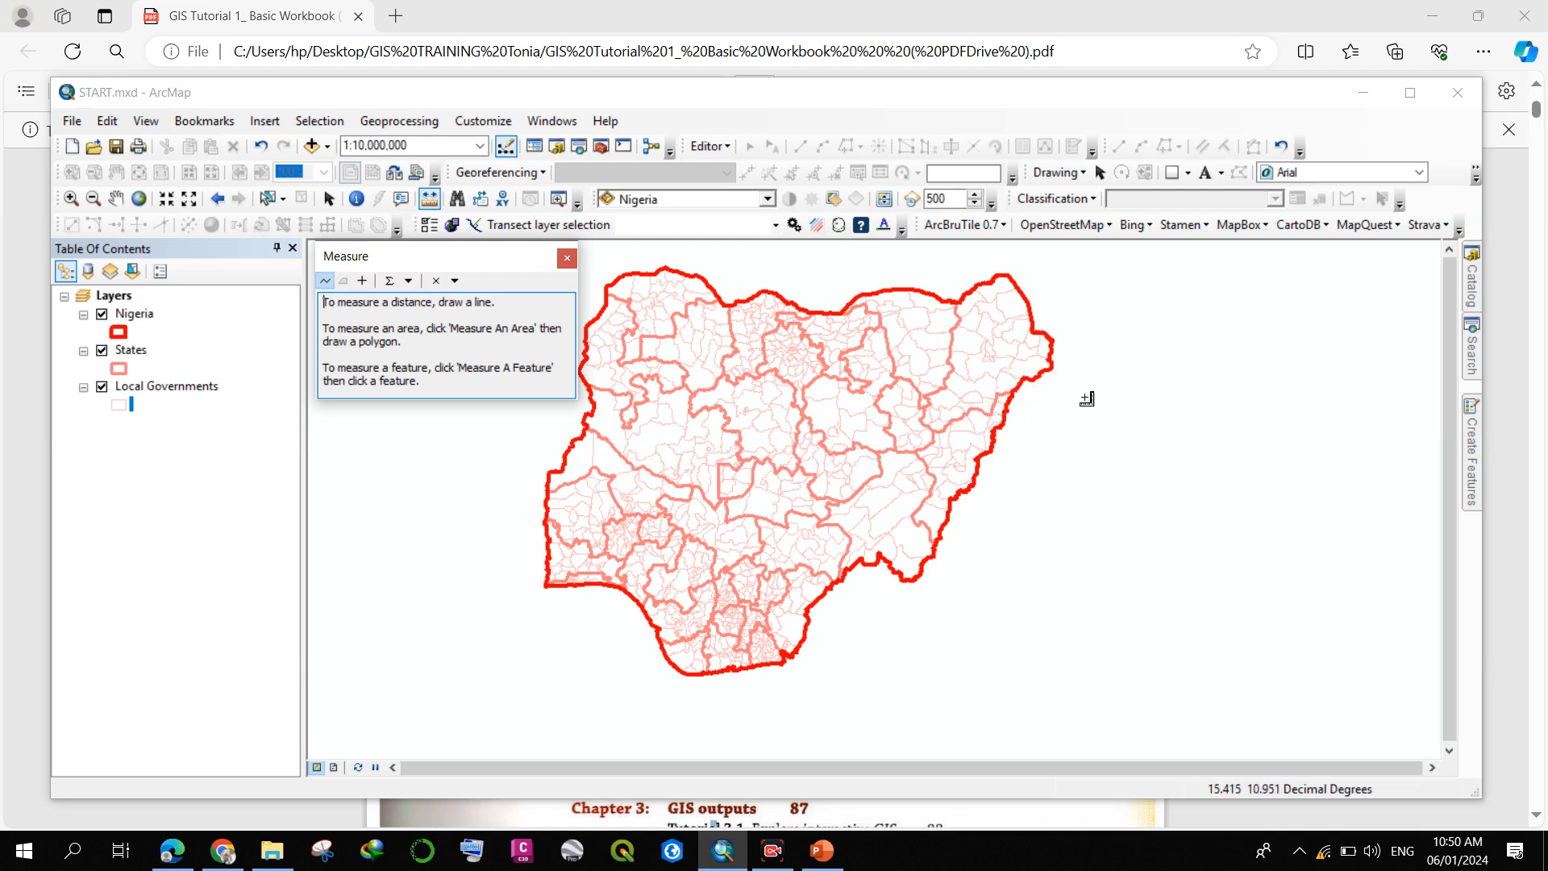
scroll(1092, 403, "down", 1)
scroll(1215, 438, "up", 2)
scroll(863, 568, "down", 1)
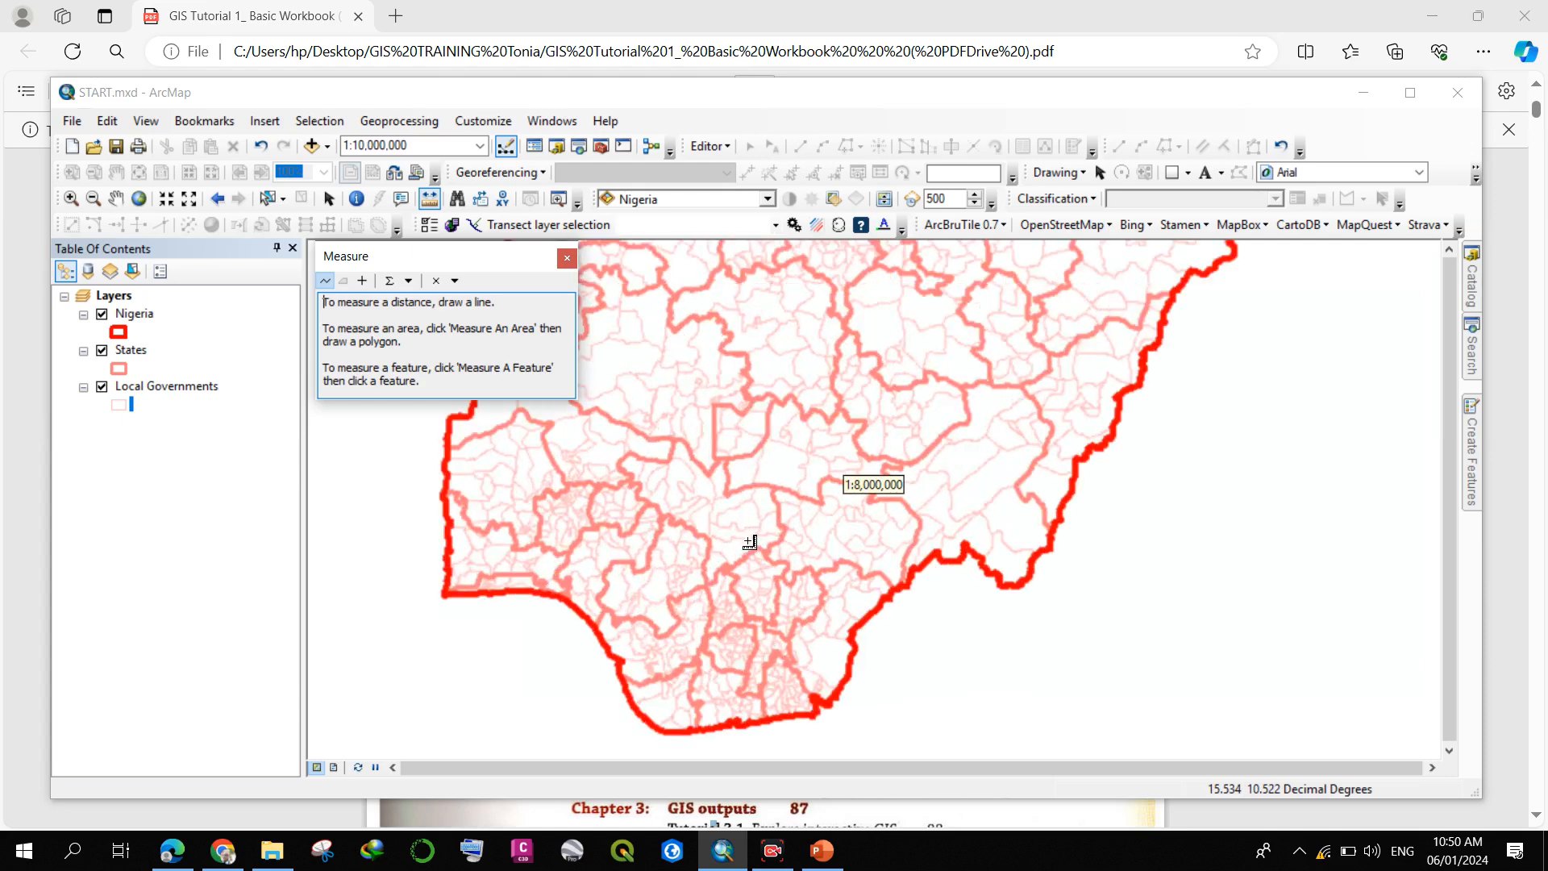
scroll(753, 449, "down", 2)
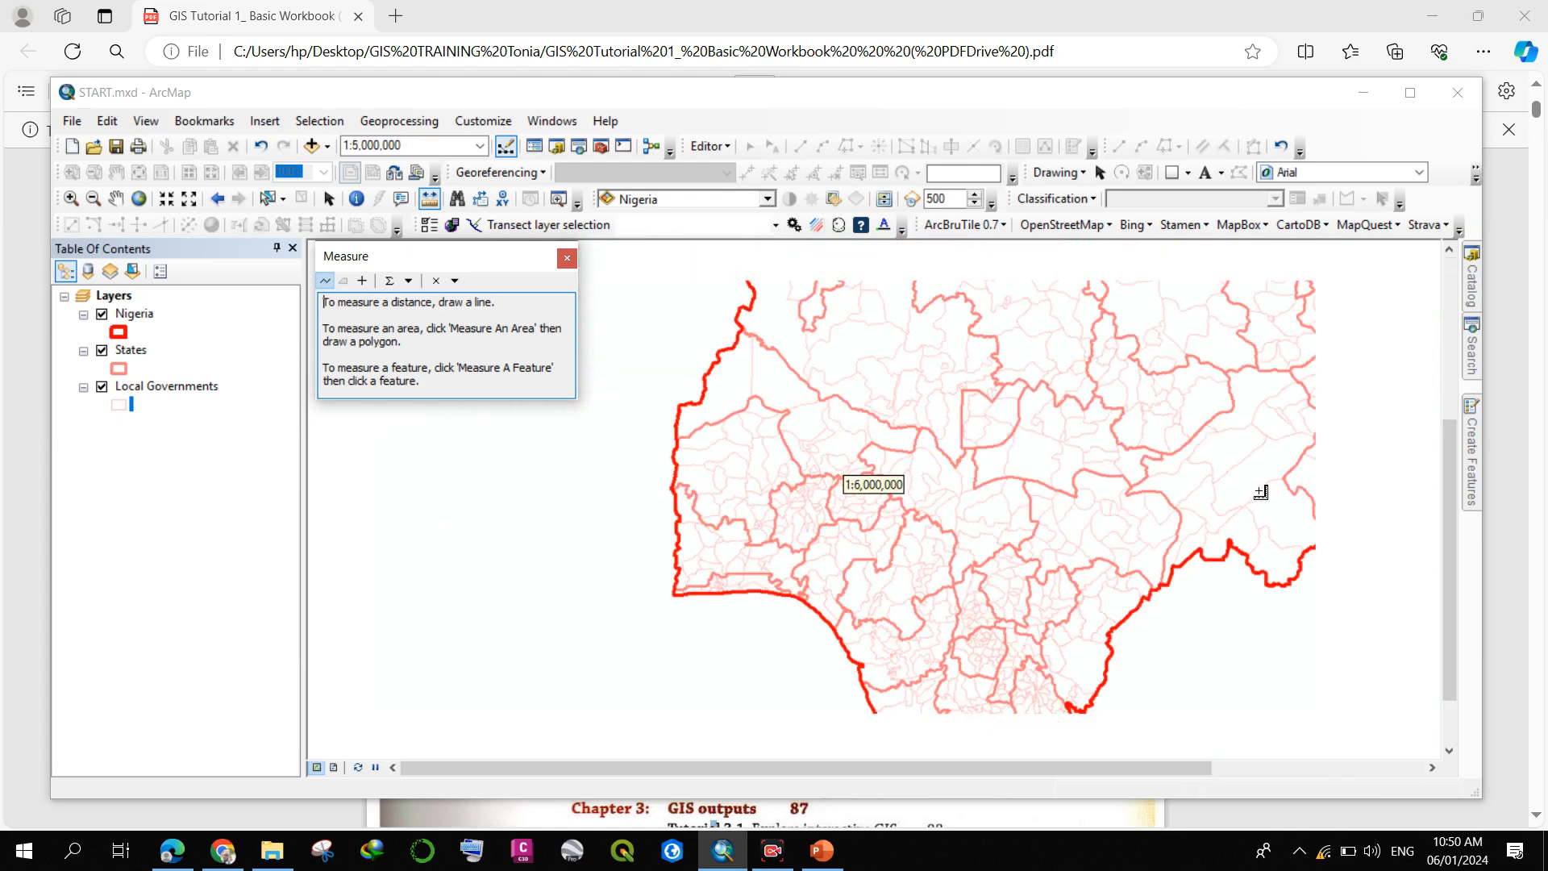
scroll(1261, 493, "up", 1)
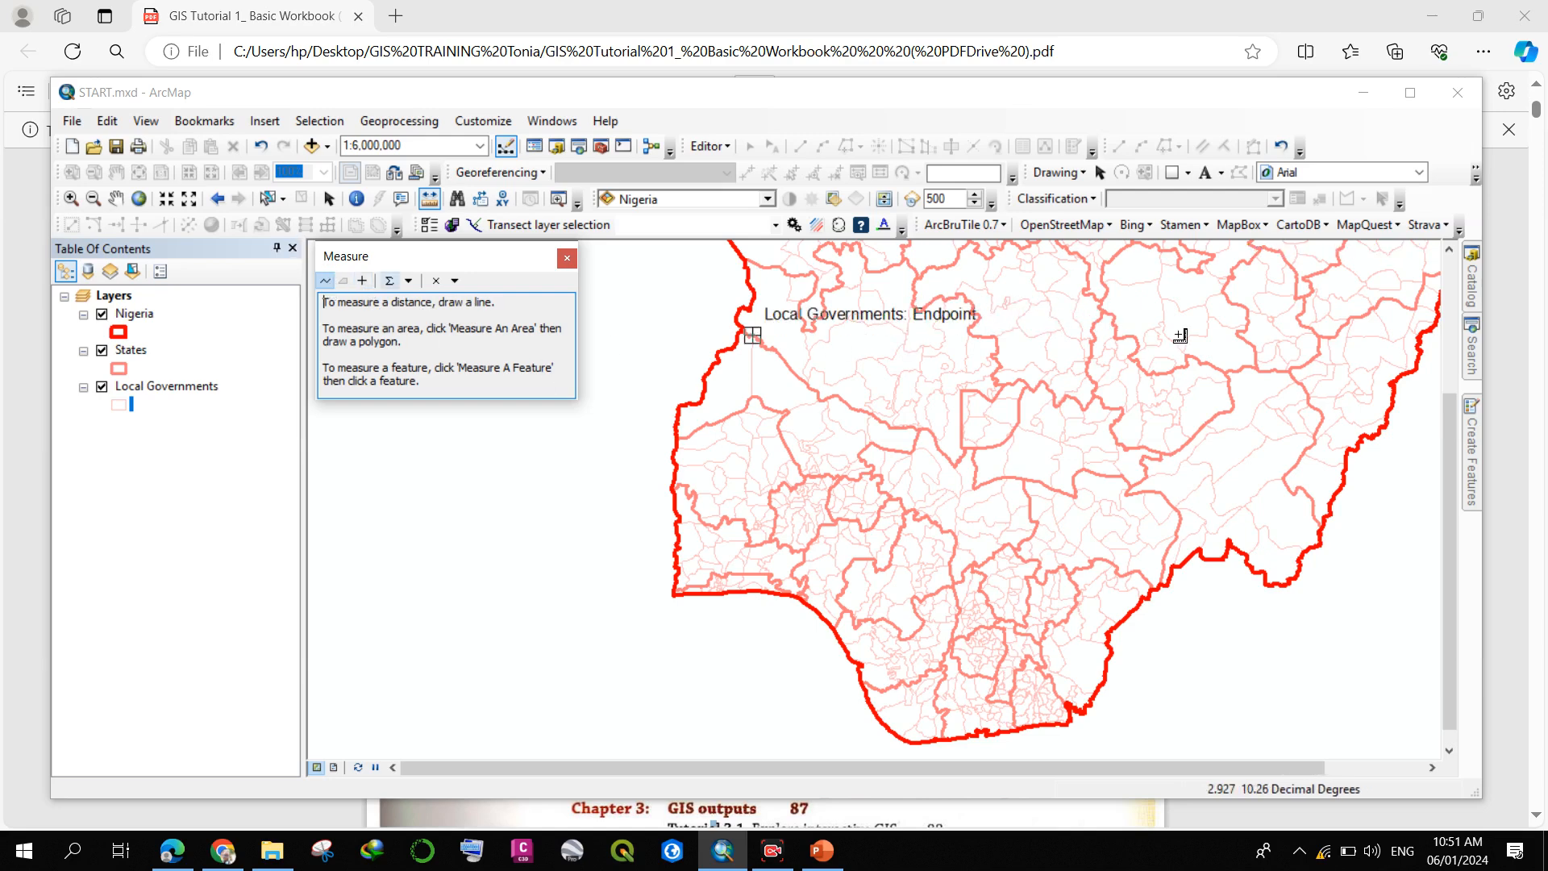
left_click(740, 466)
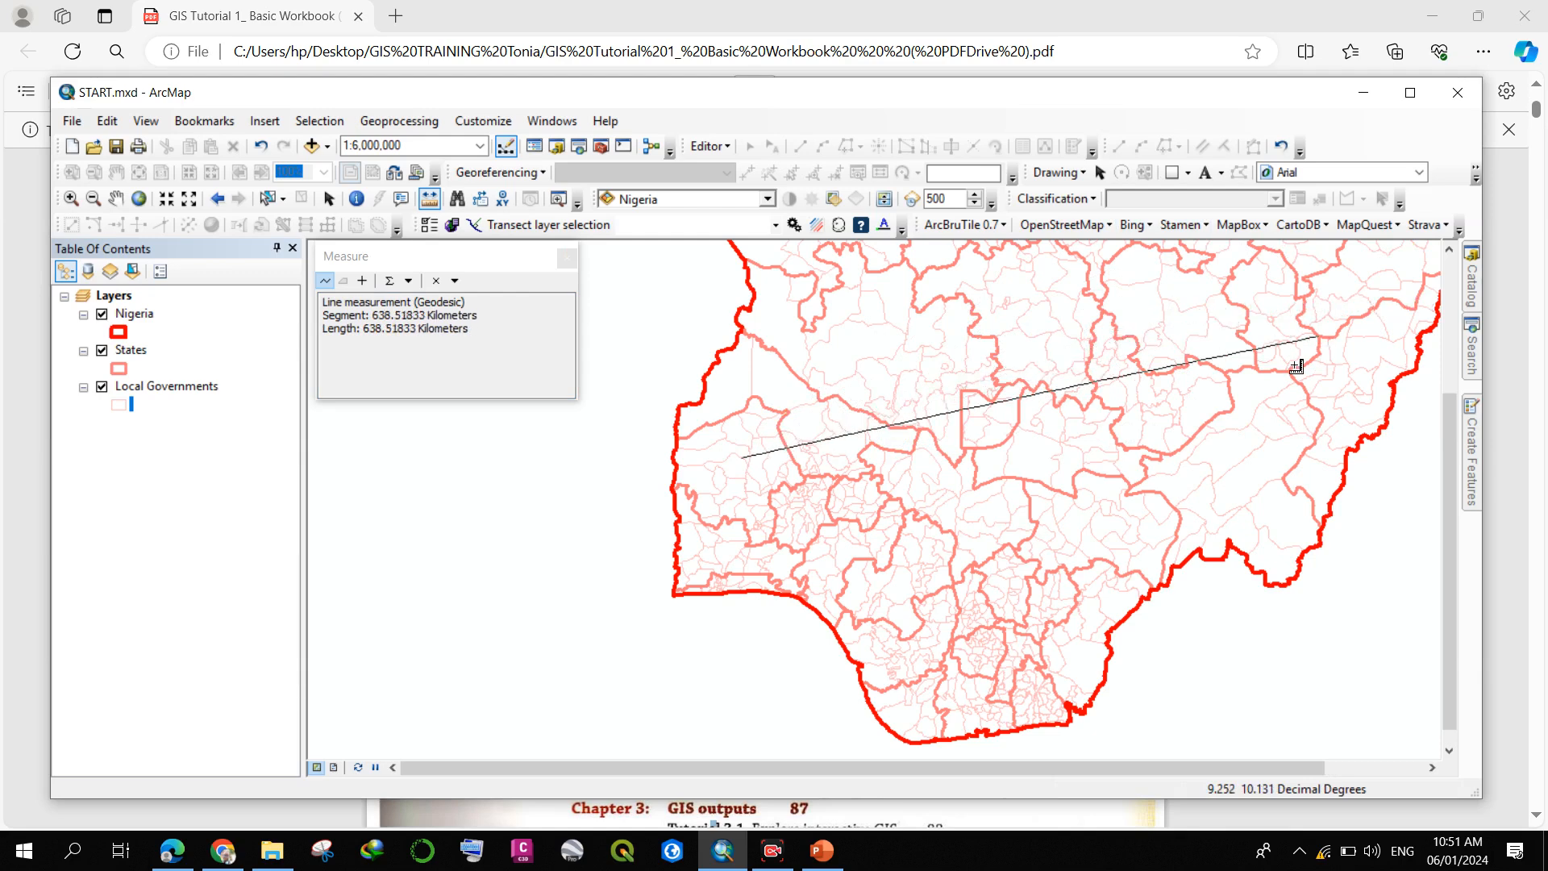
left_click(1357, 389)
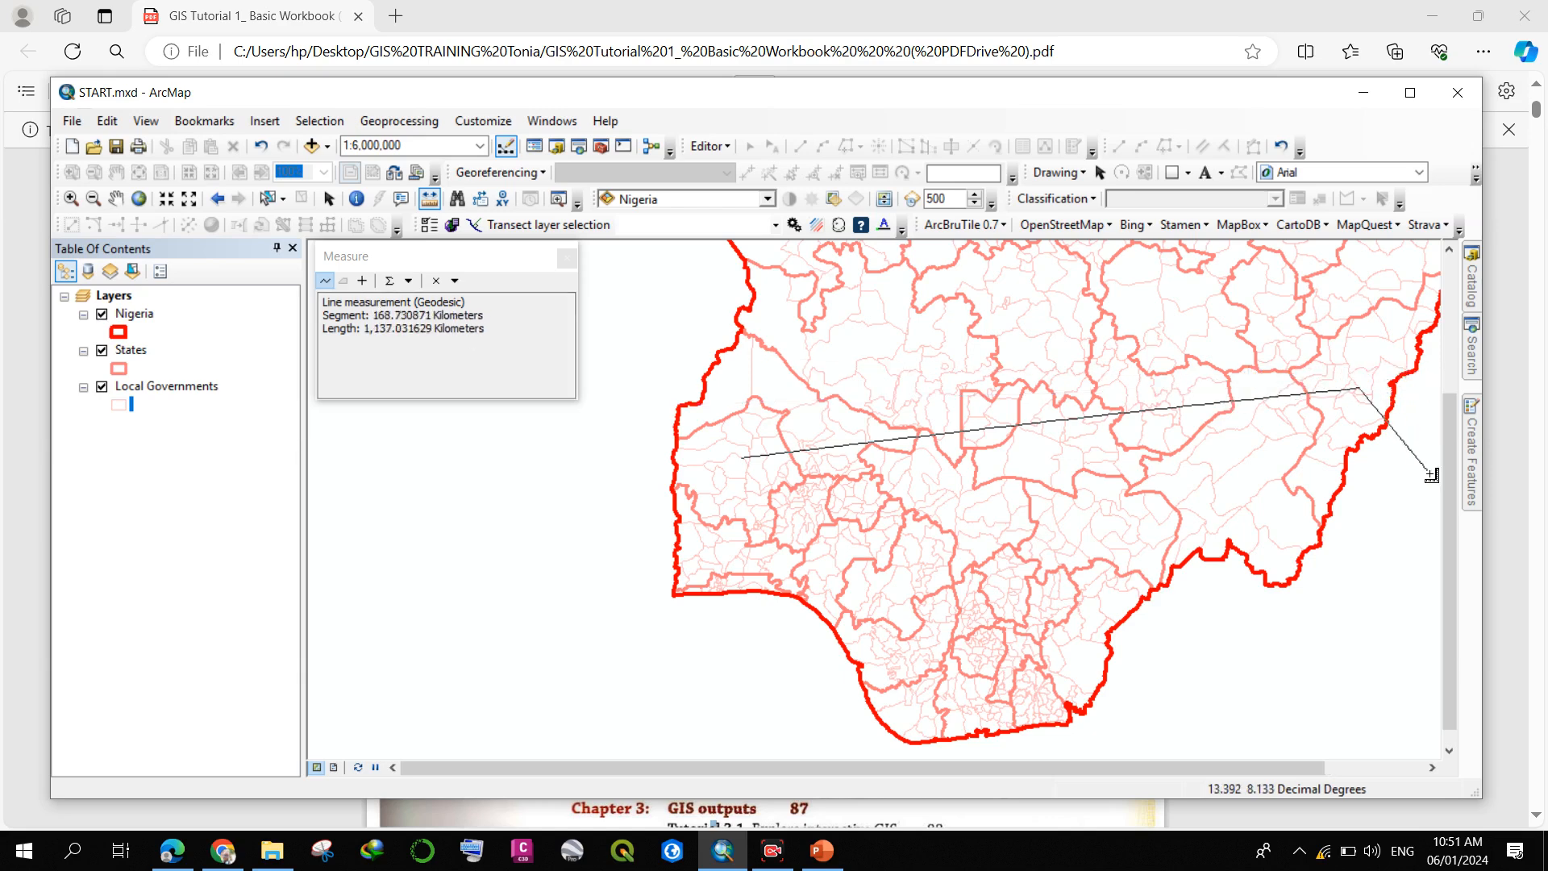
double_click(1361, 391)
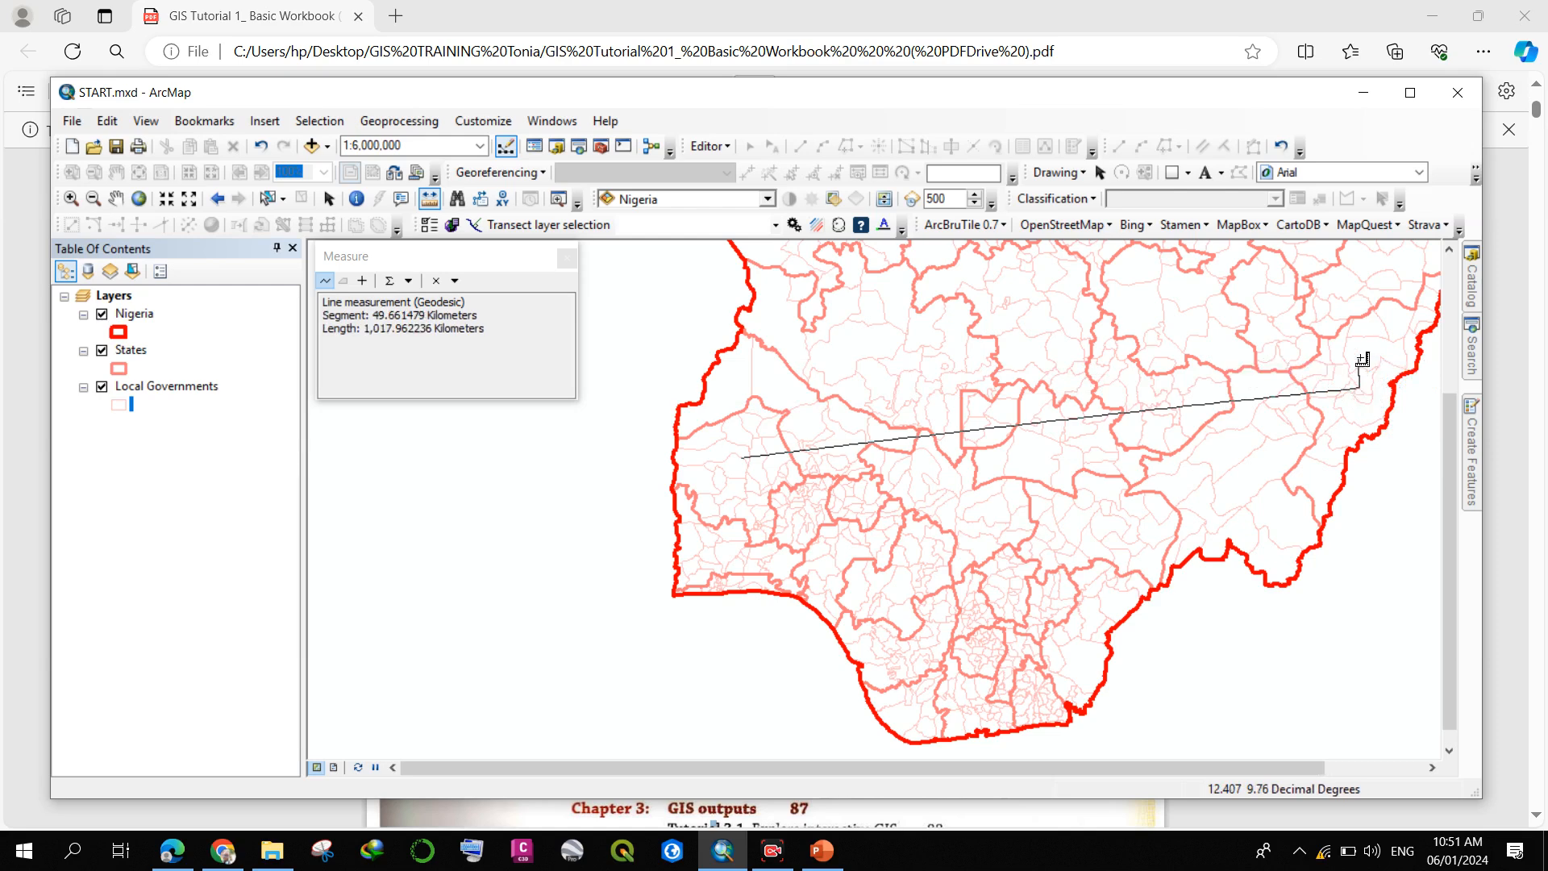
double_click(1359, 391)
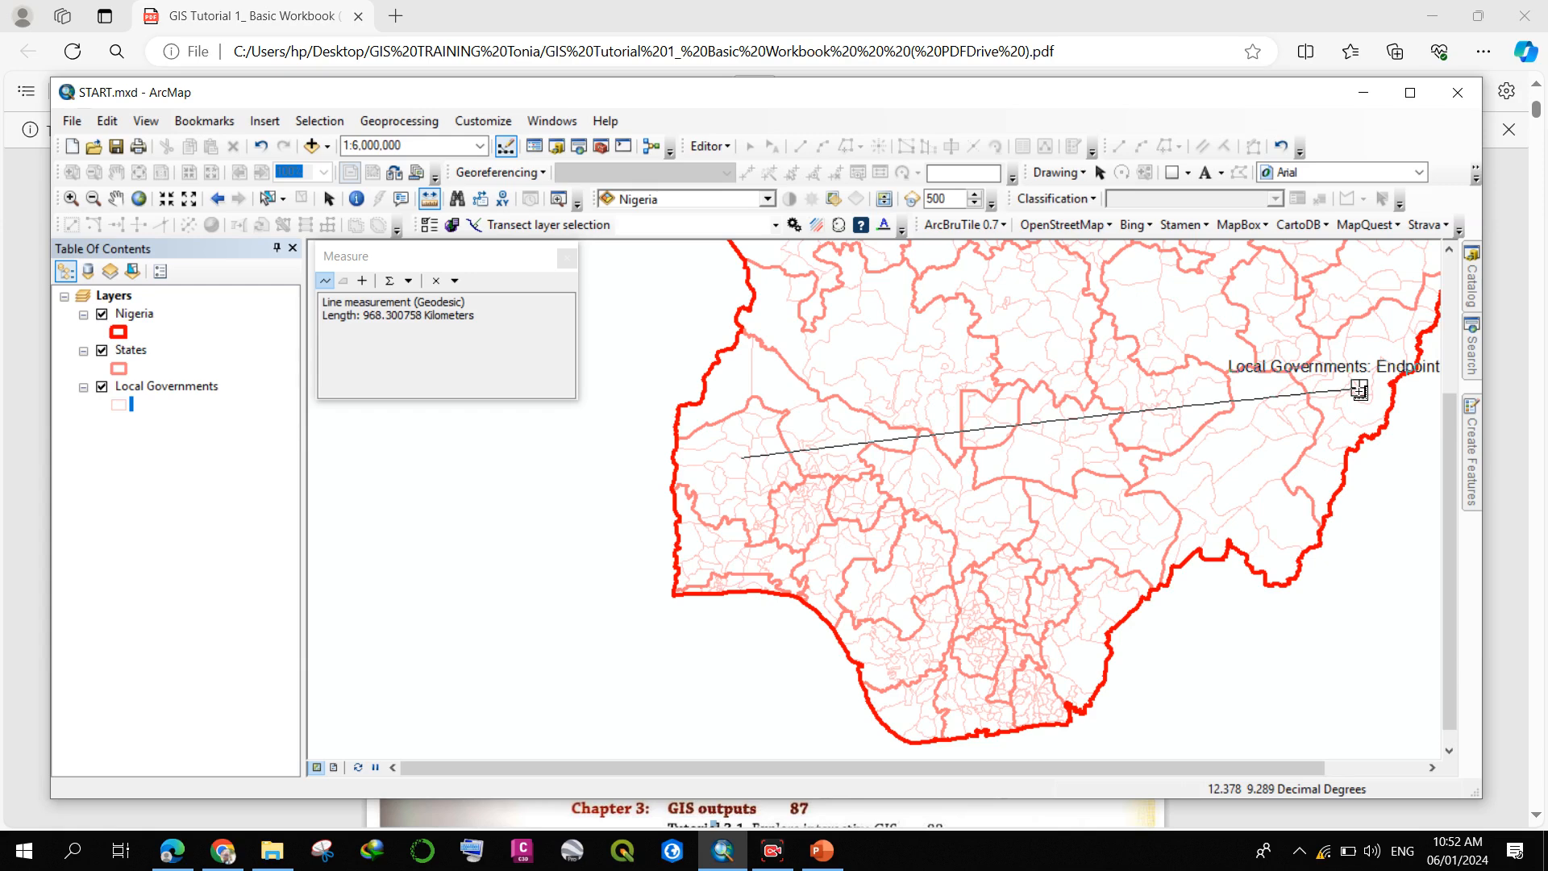
left_click(1359, 389)
double_click(990, 481)
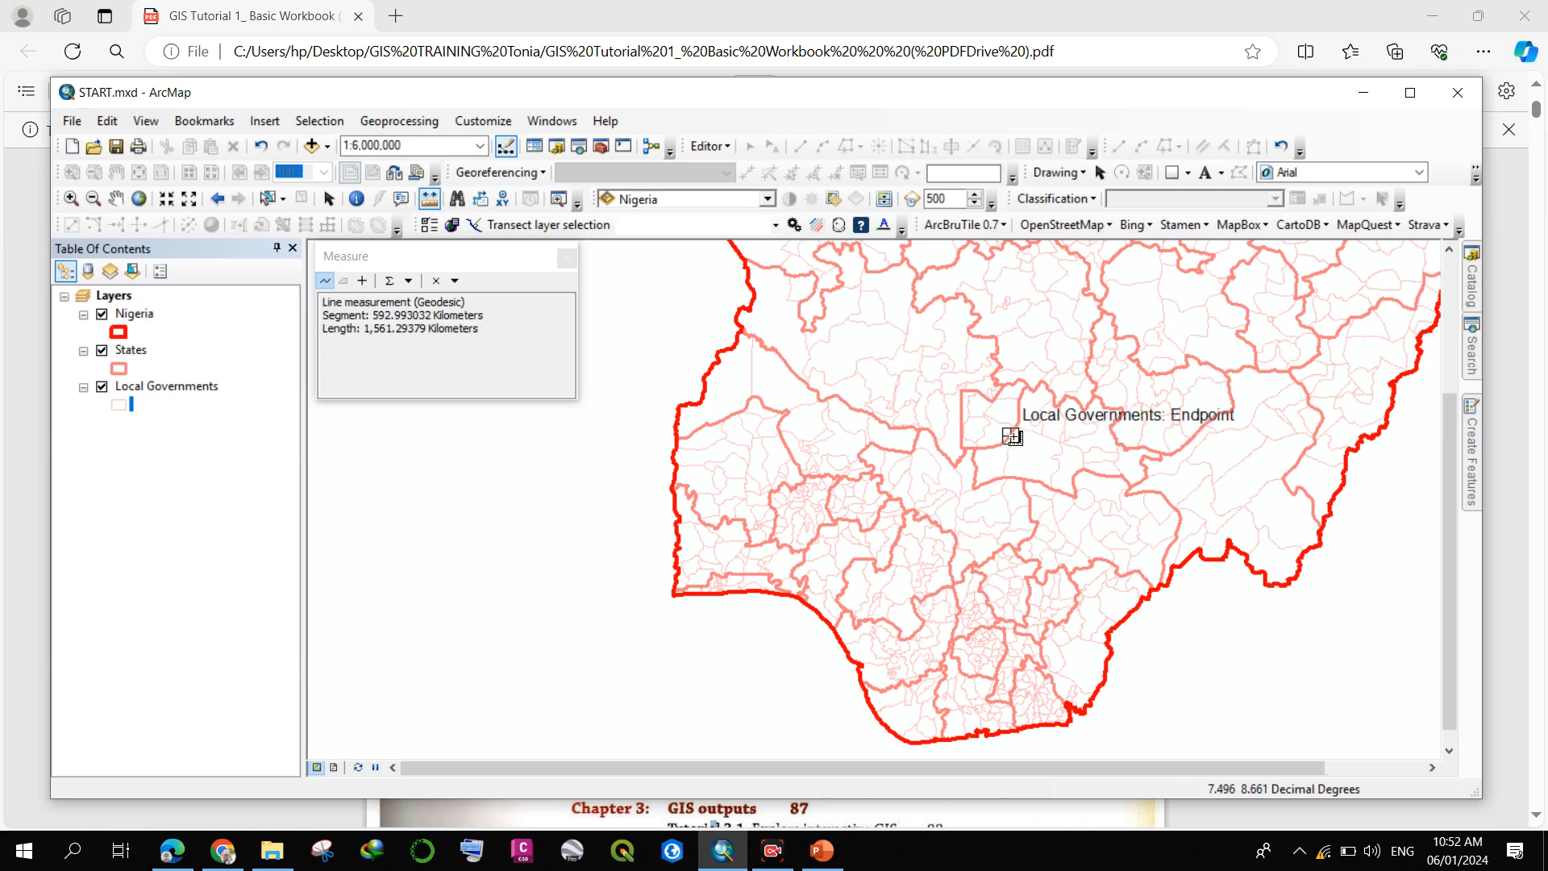
- Measure the straight-line distance from Nigeria's southwestern corner to its northeastern end with the Measure tool
left_click(739, 582)
scroll(871, 645, "up", 3)
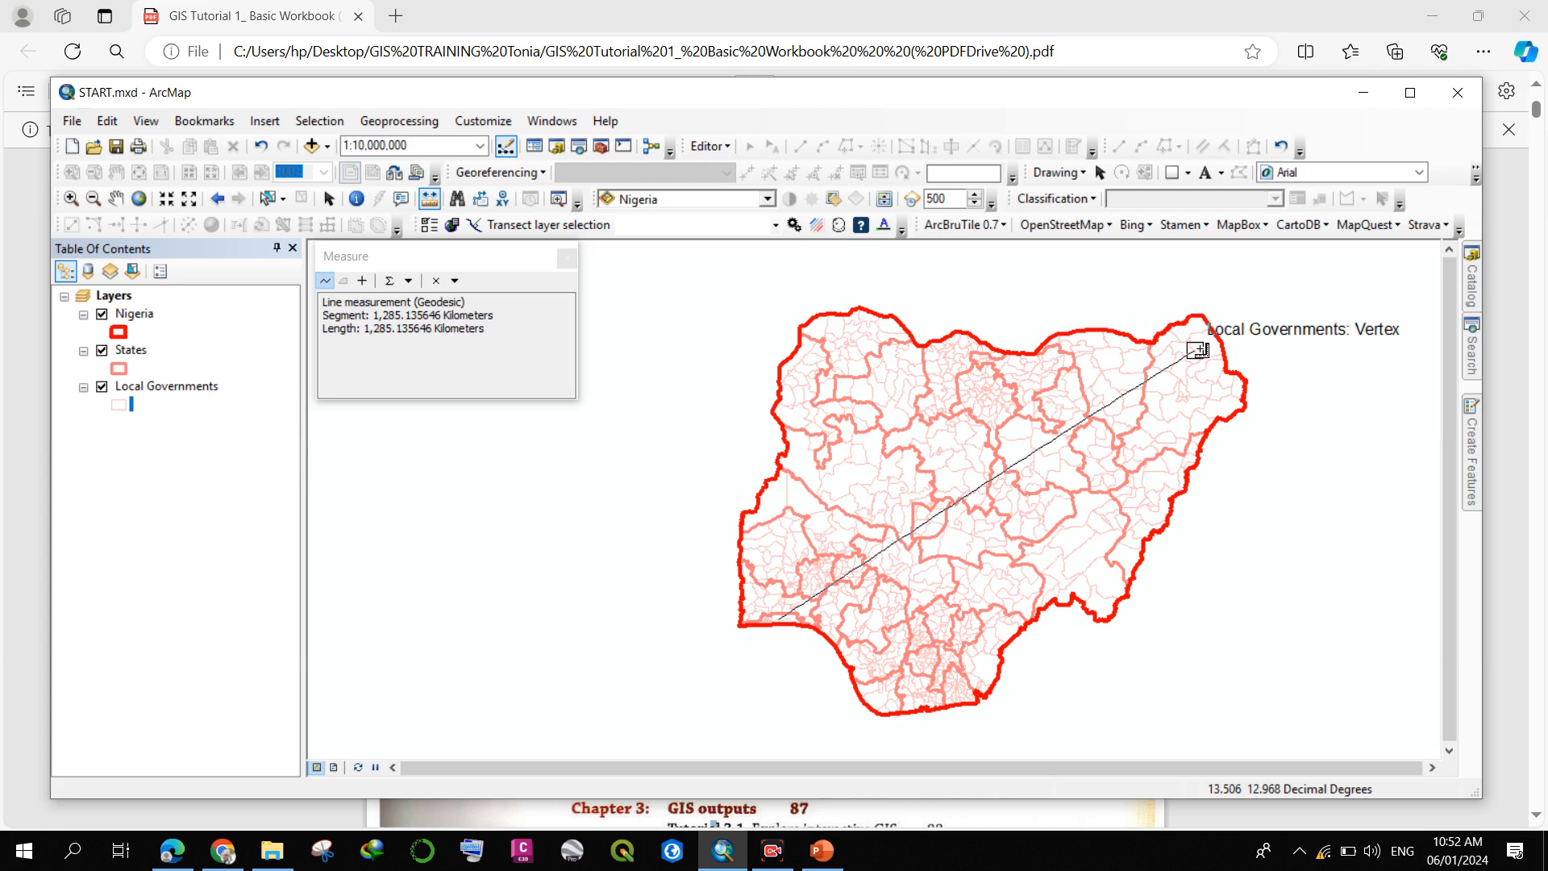
left_click(1199, 350)
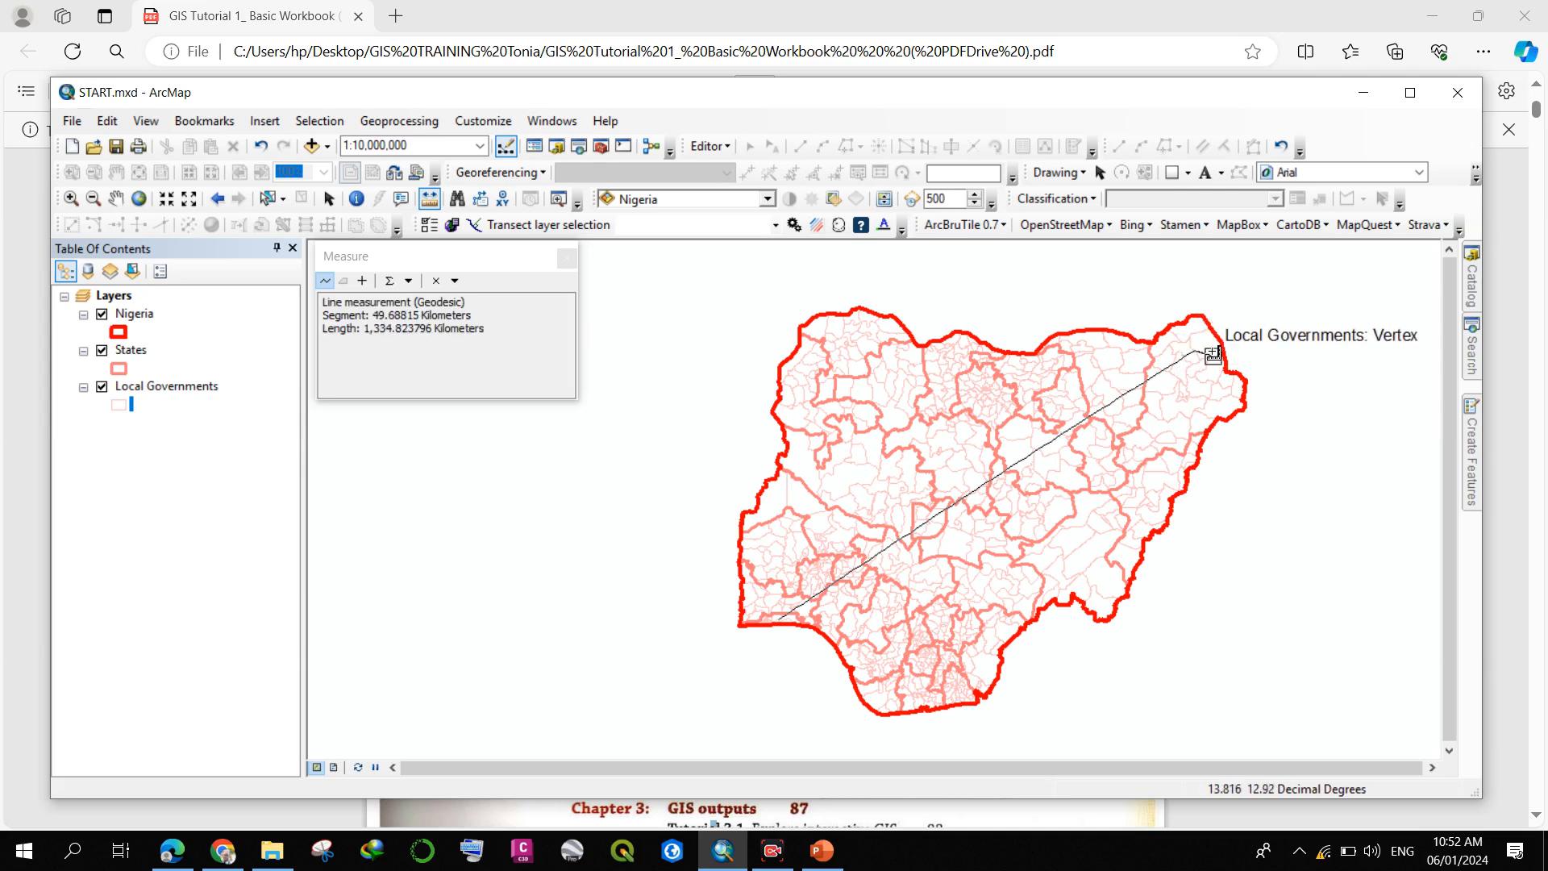
scroll(1208, 342, "down", 1)
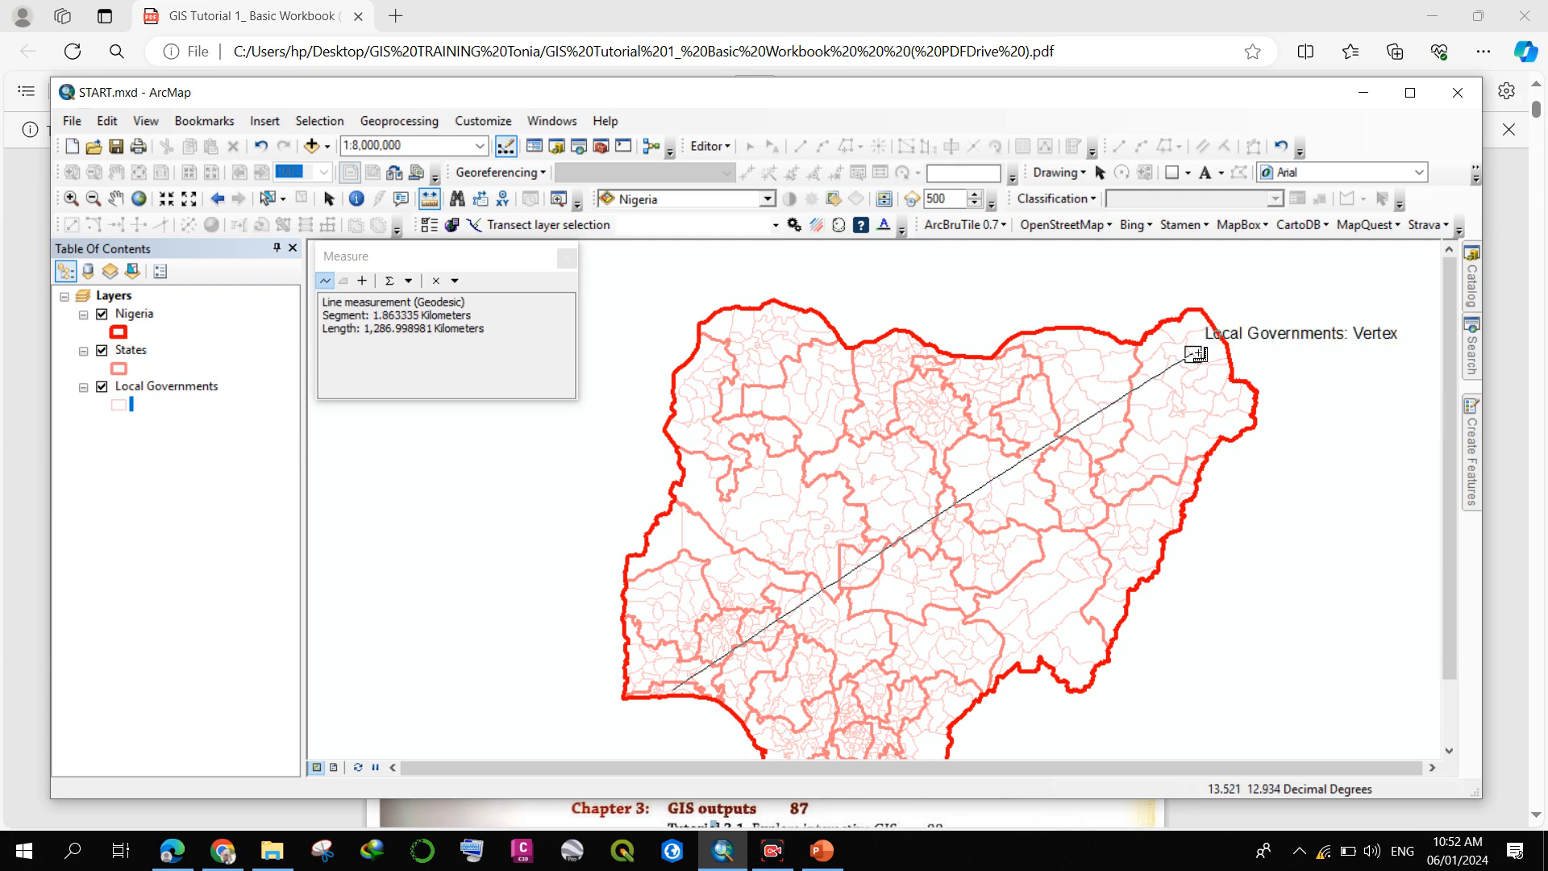
scroll(1192, 357, "down", 2)
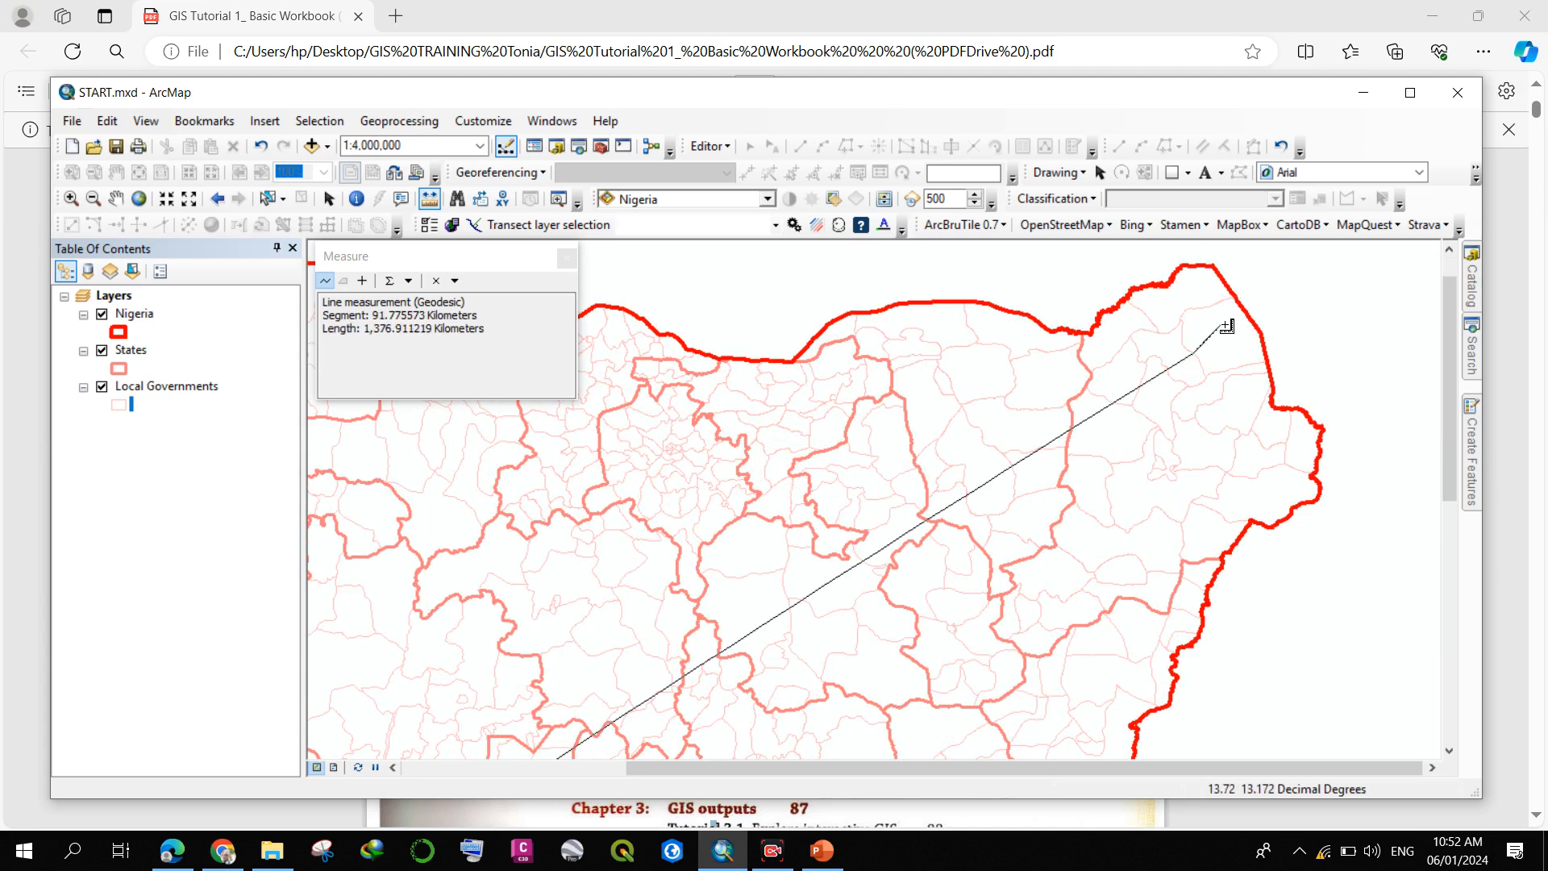
double_click(1196, 355)
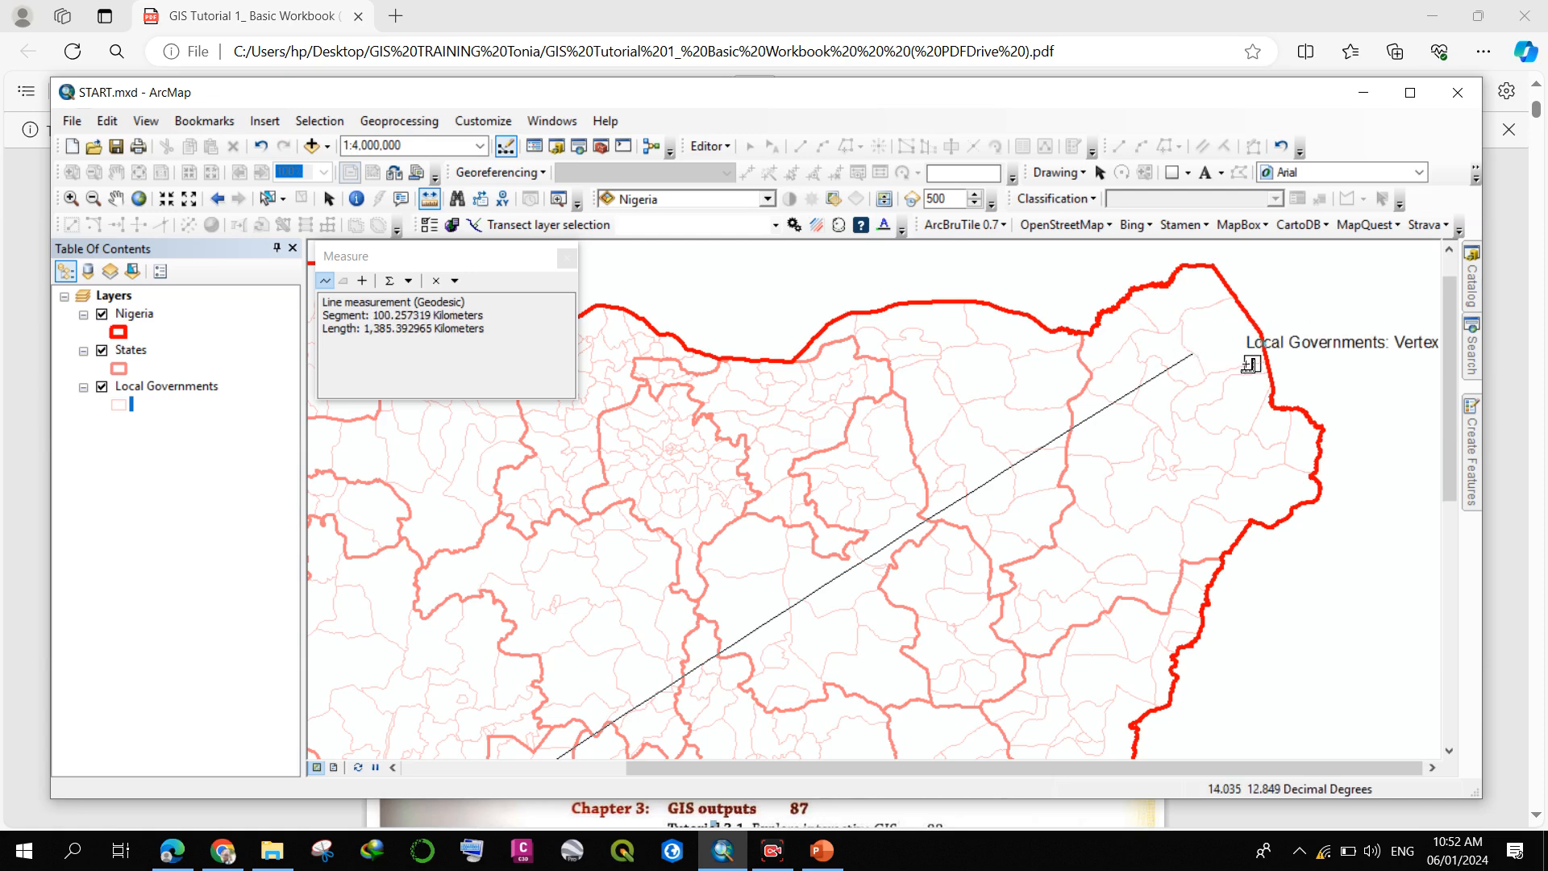
double_click(1191, 353)
- Repeat the line measurement from inland of the southwestern coast to the northeast, ending the line just east of the country
scroll(1218, 354, "up", 5)
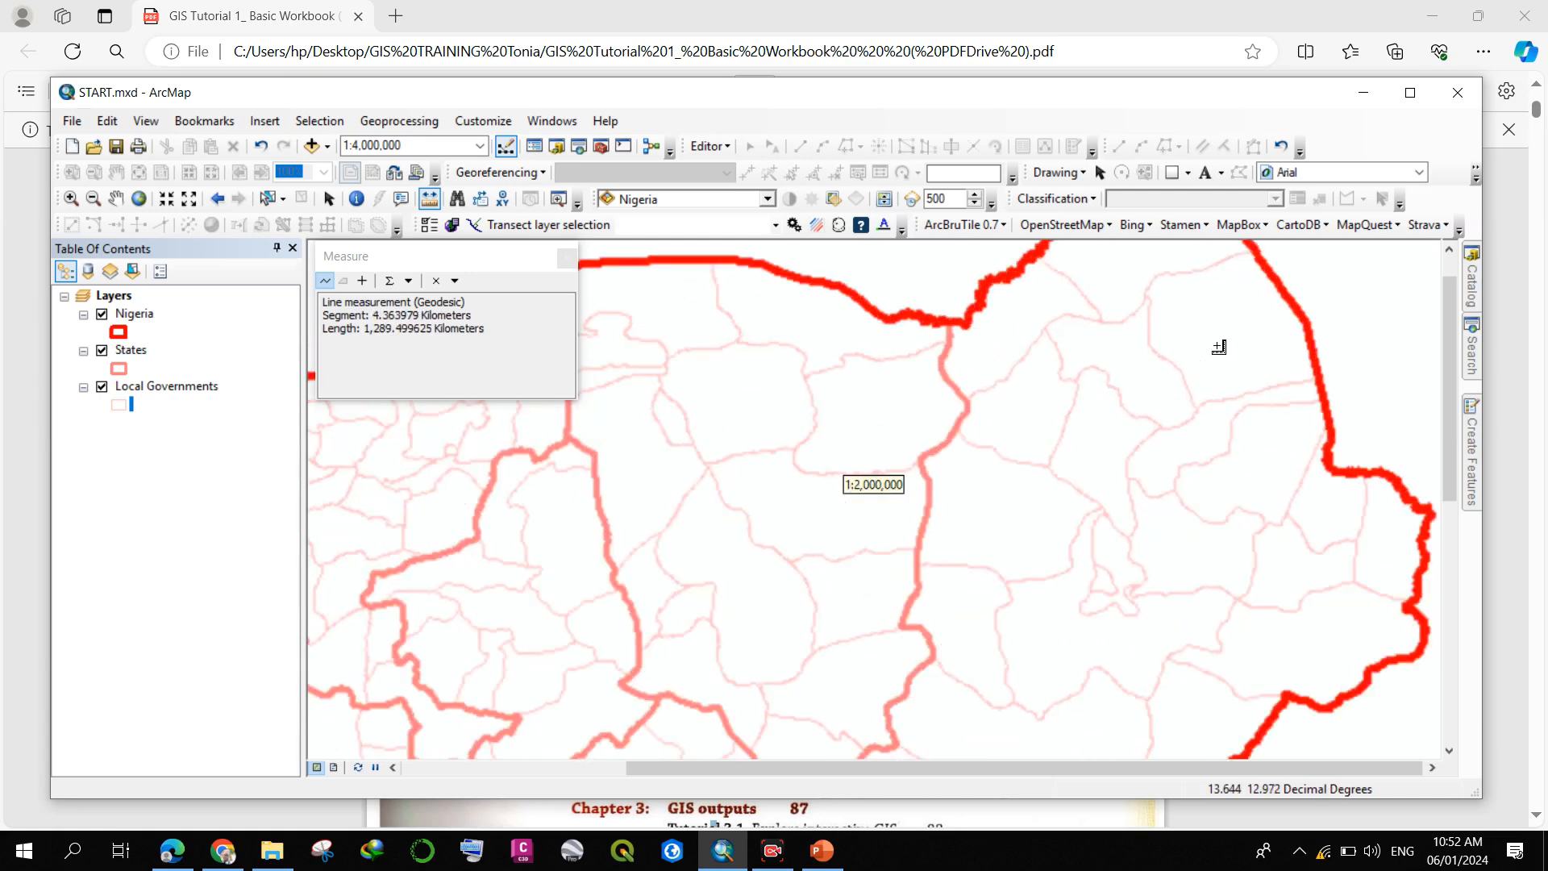
scroll(1094, 390, "down", 9)
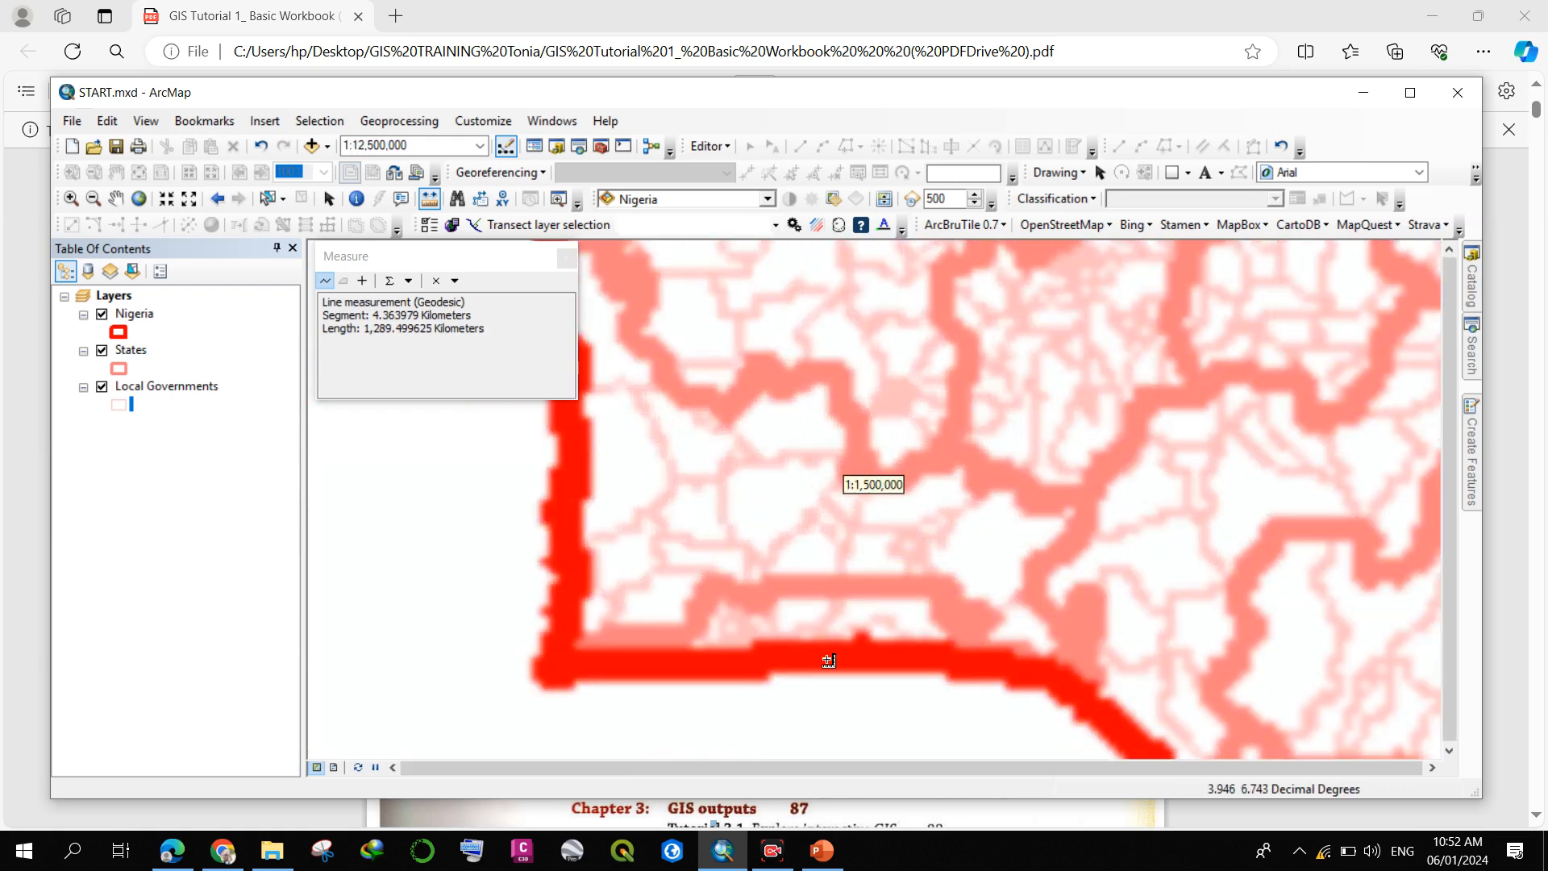
left_click(874, 564)
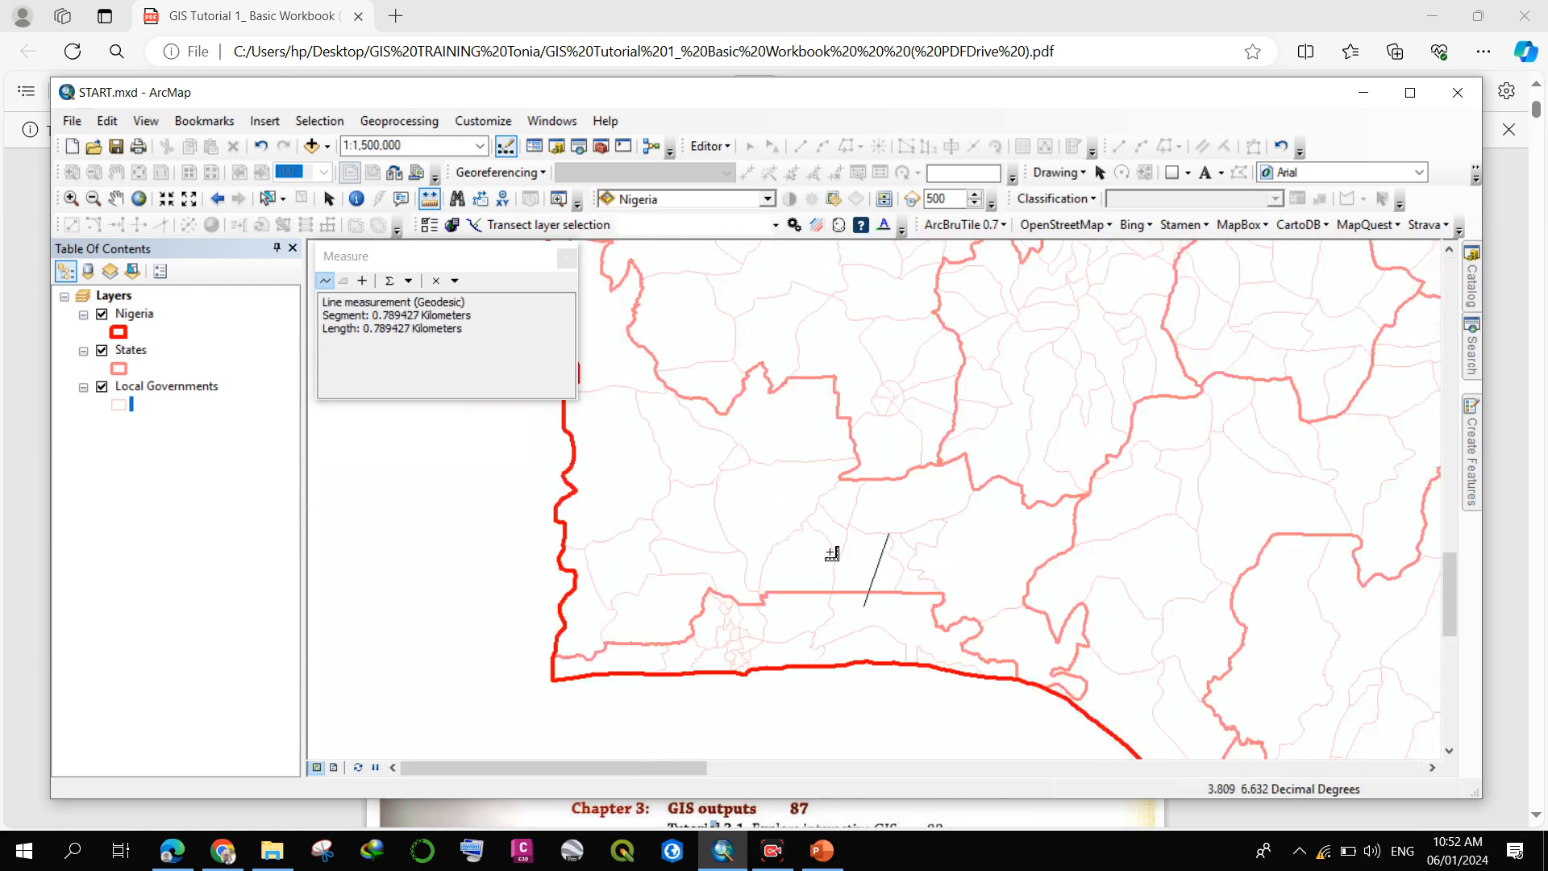
scroll(766, 580, "up", 3)
scroll(766, 586, "up", 4)
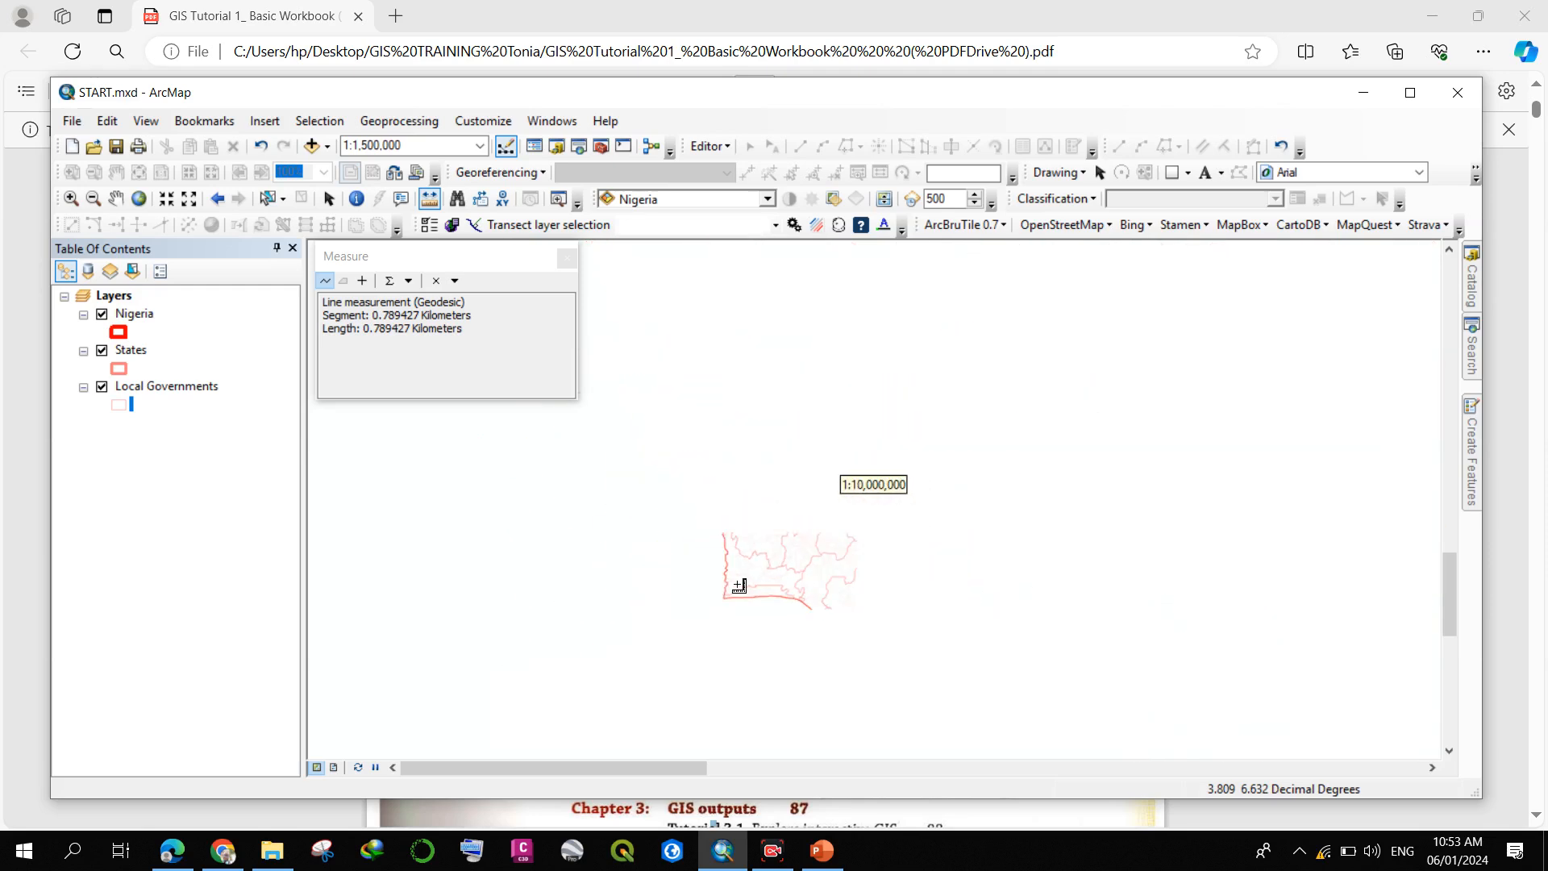
scroll(1170, 344, "down", 4)
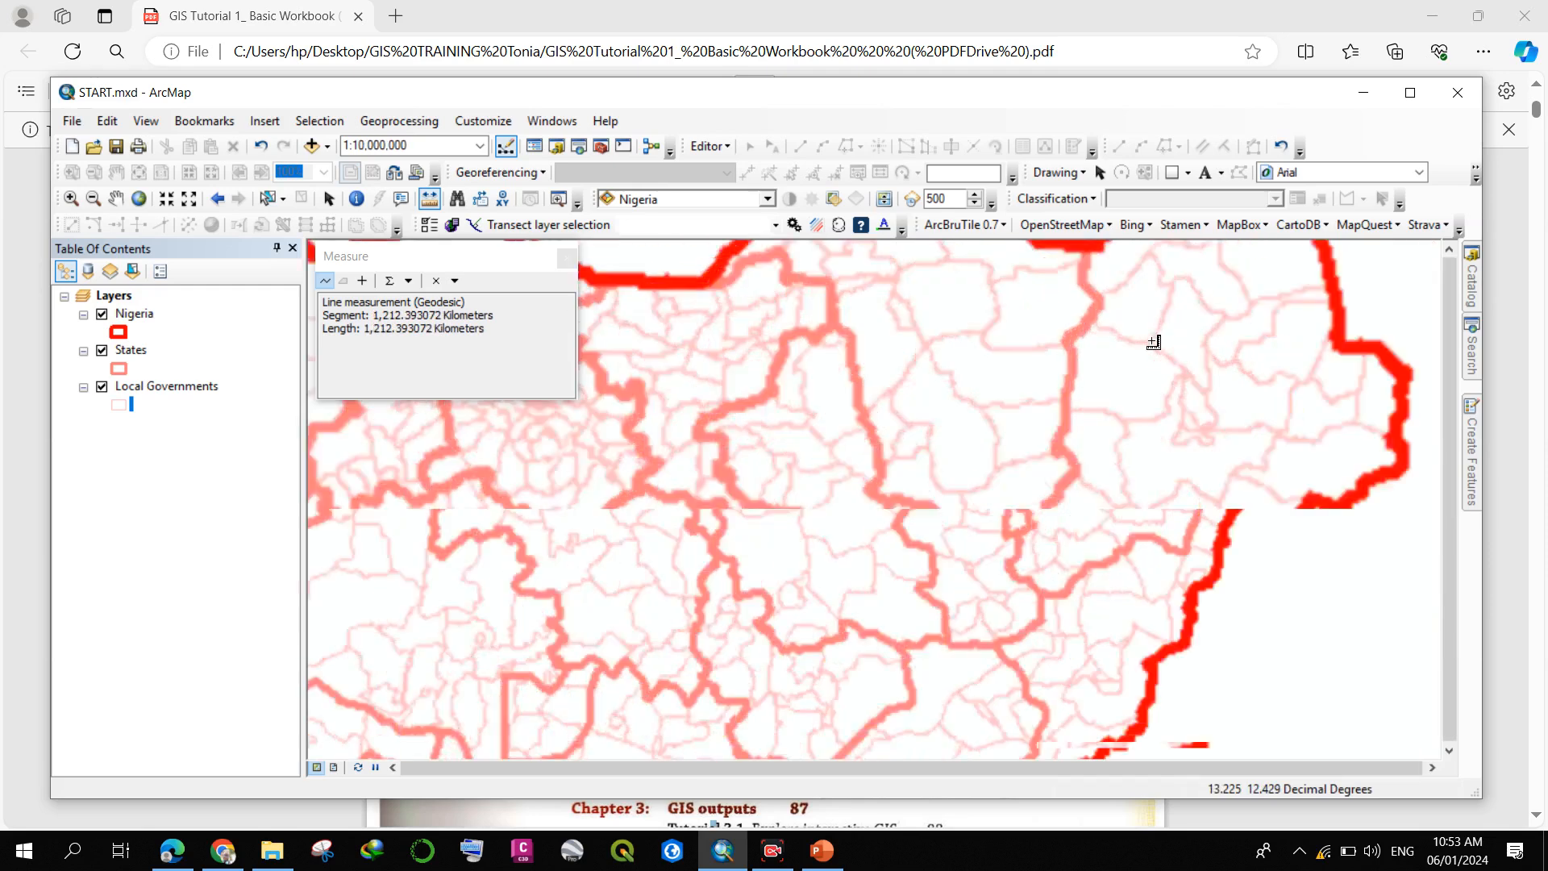
left_click(1279, 266)
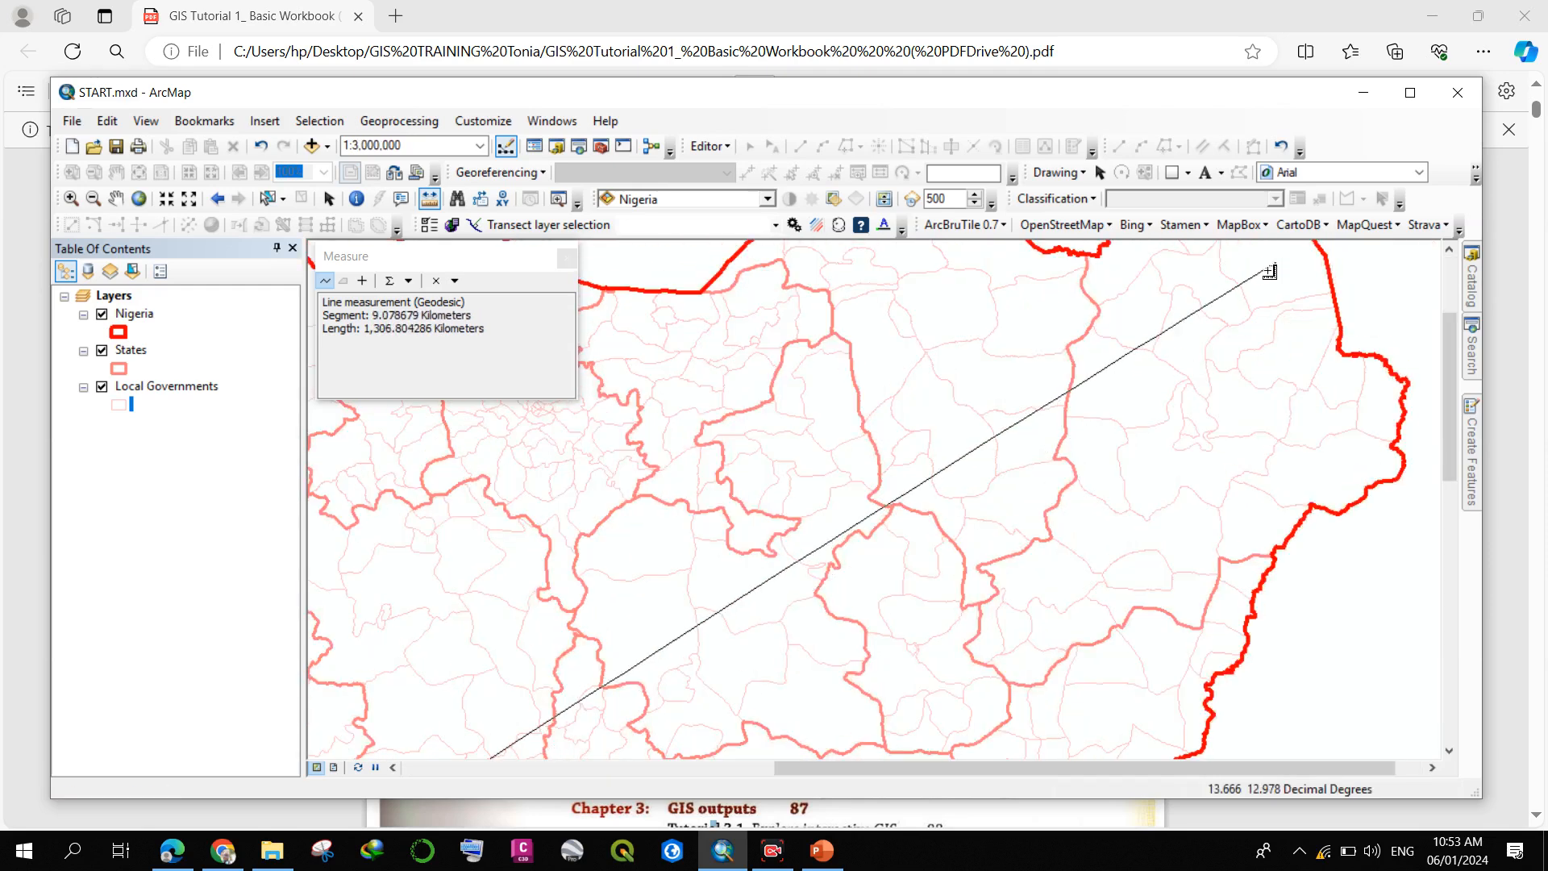
scroll(1226, 357, "down", 1)
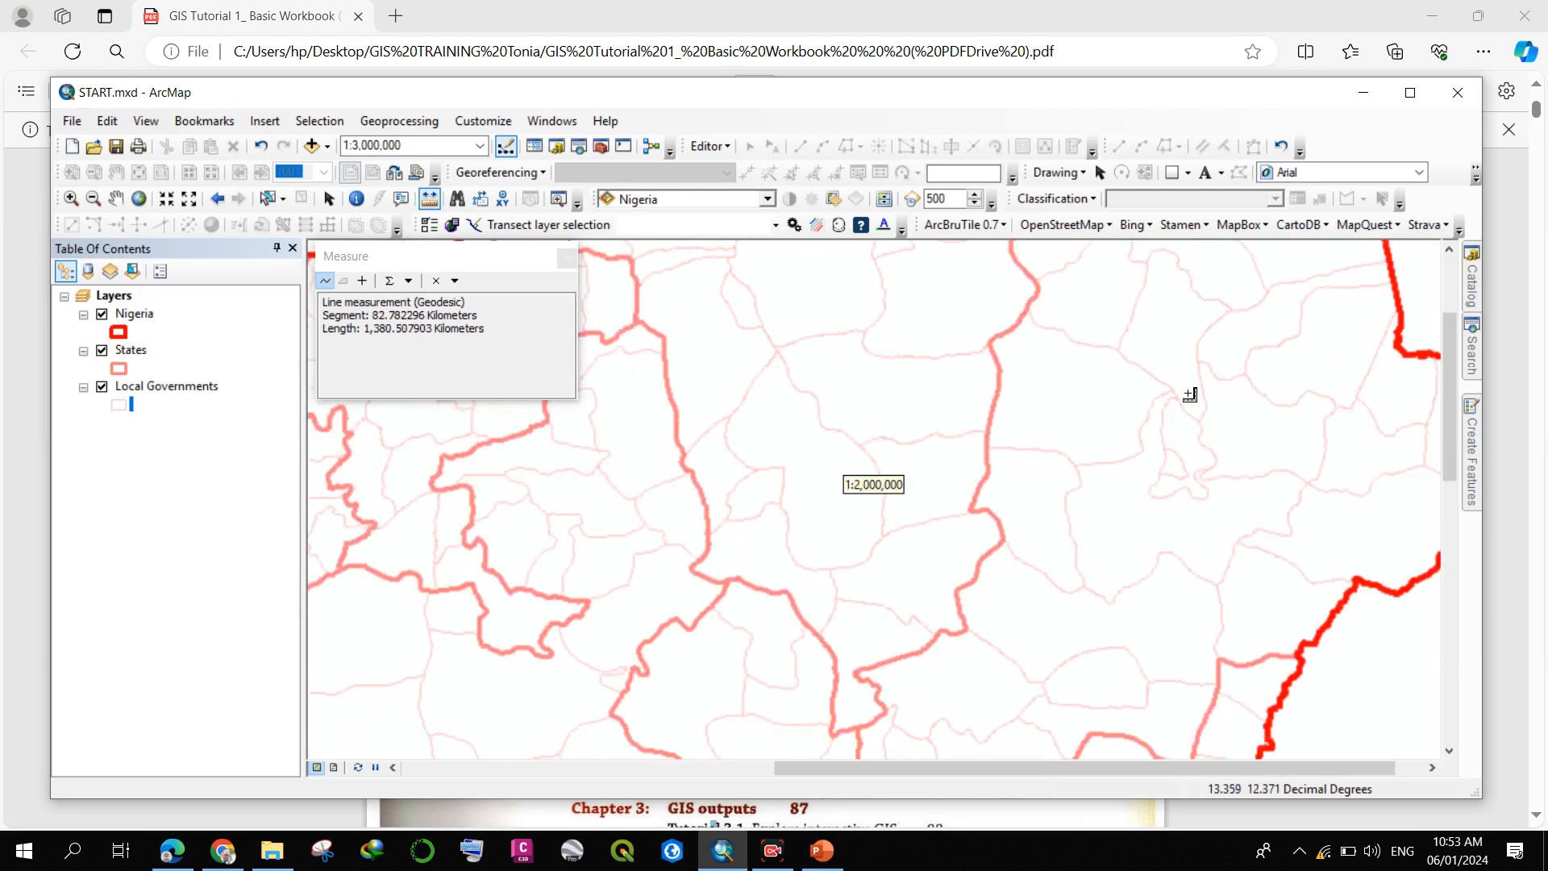
scroll(1190, 394, "up", 3)
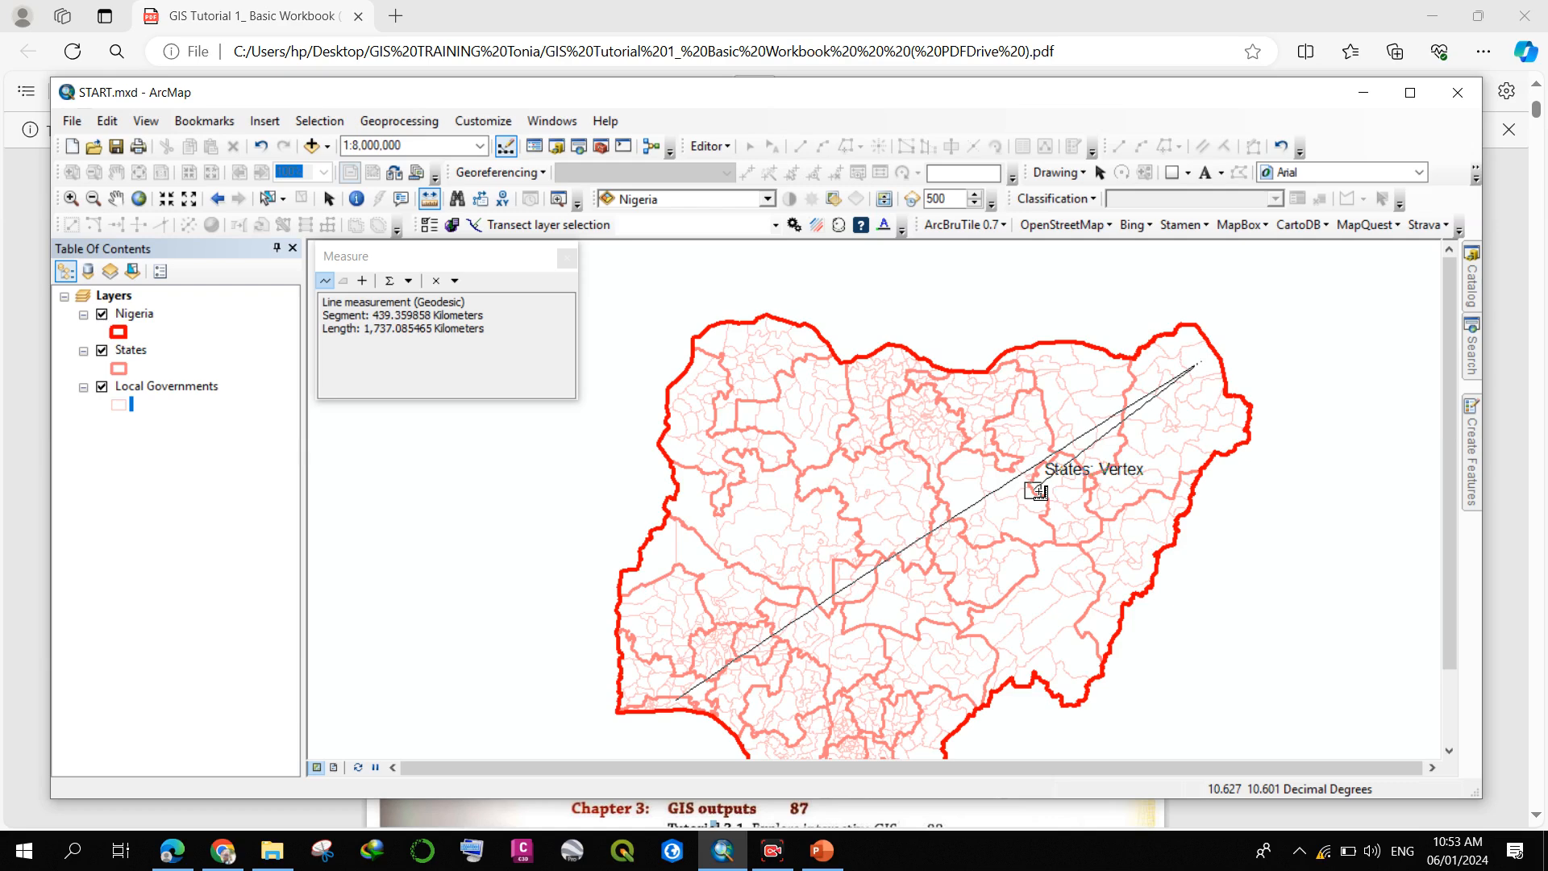
double_click(1287, 415)
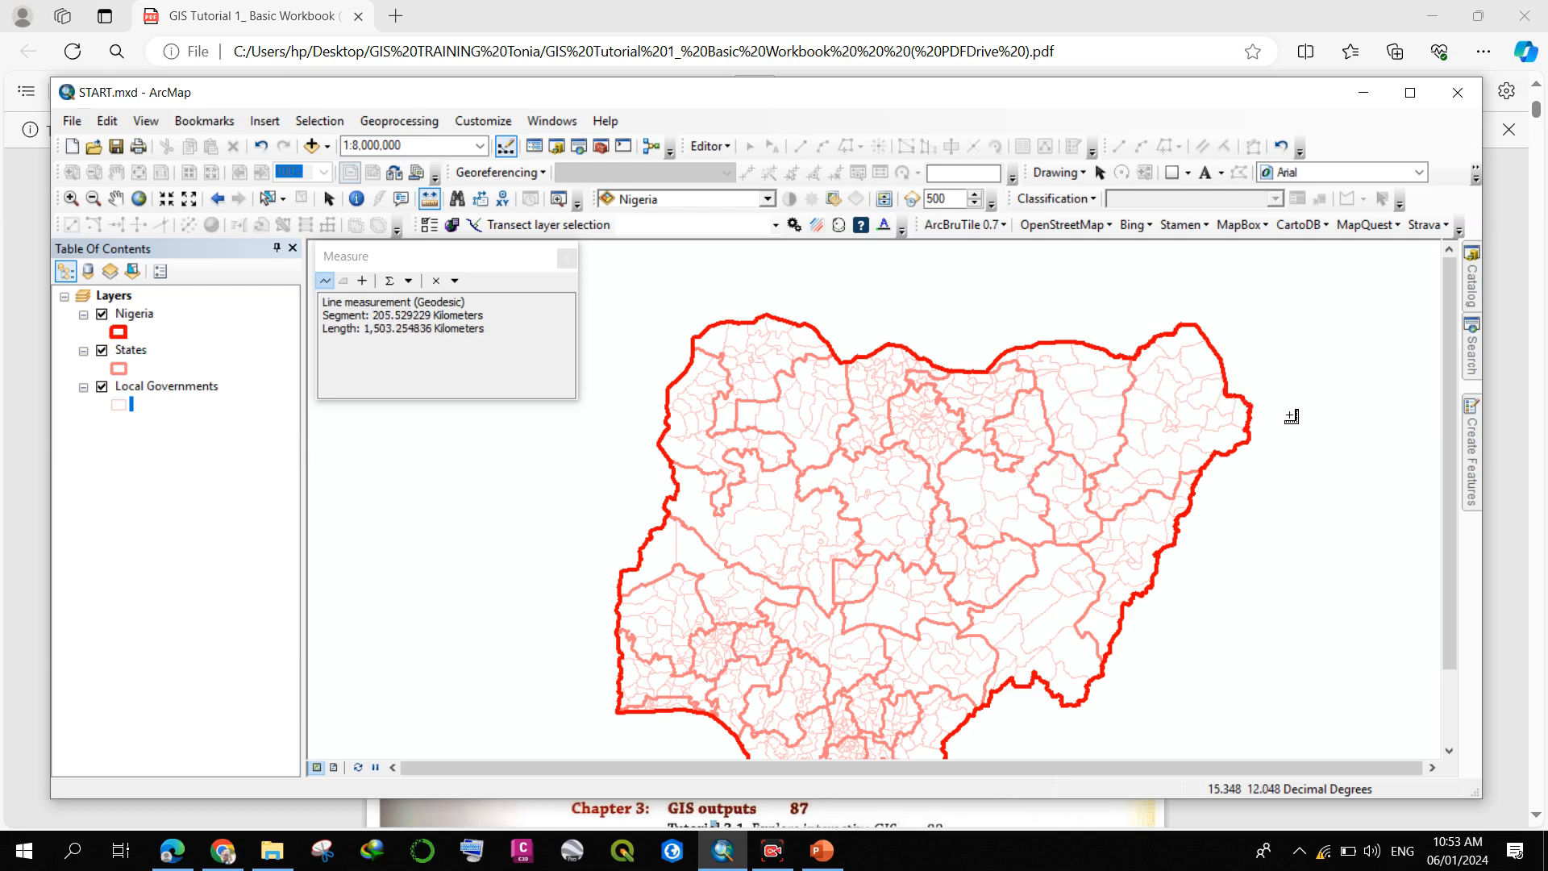
- Switch the Measure tool to feature measurement and try to measure a feature in western Nigeria
left_click(340, 285)
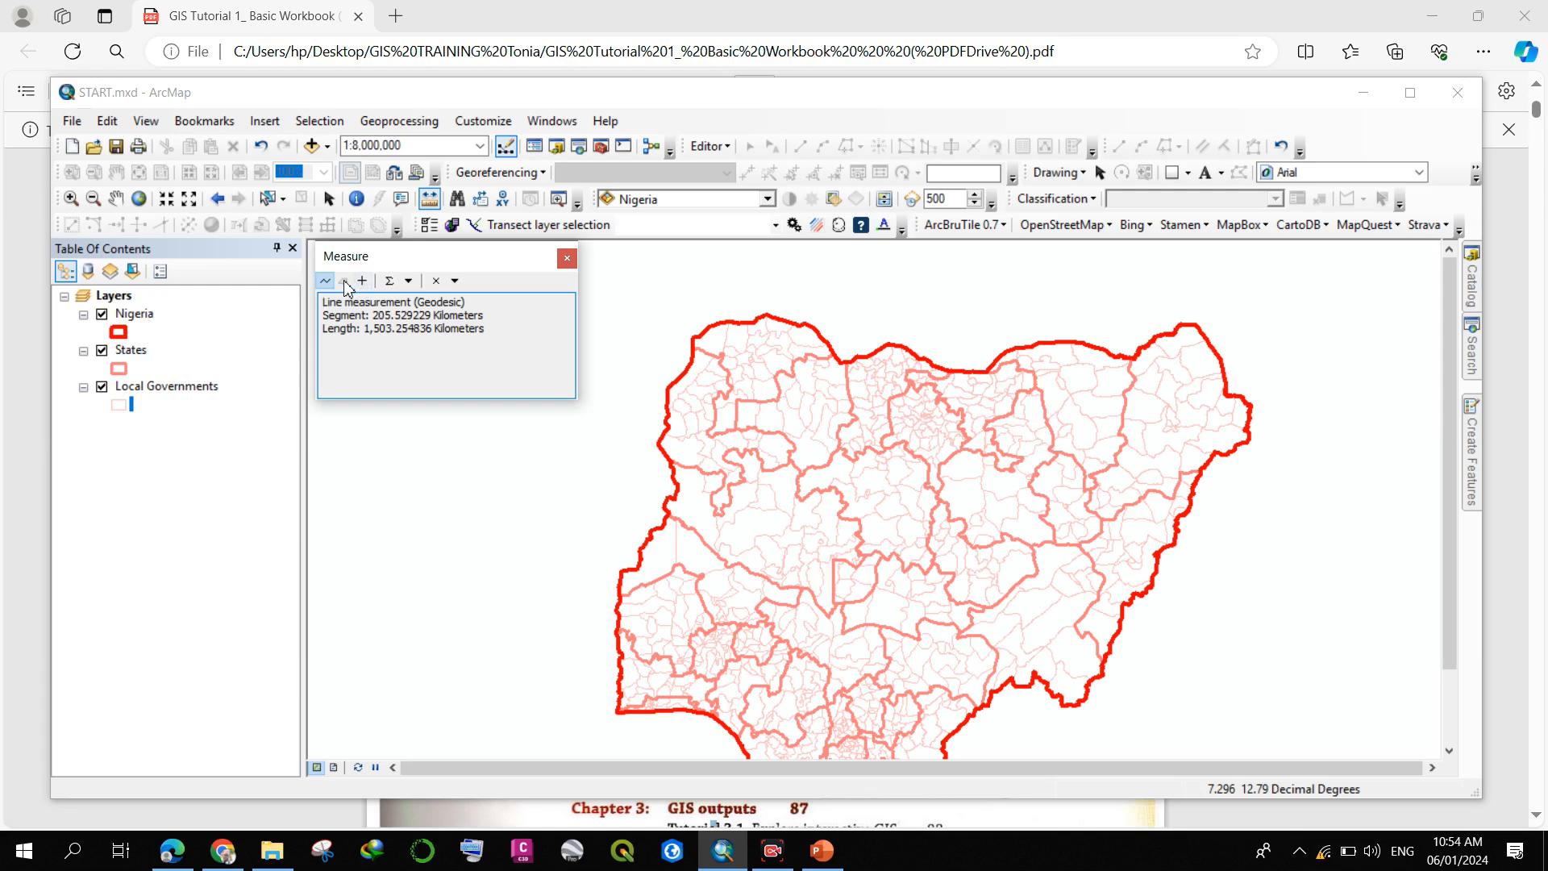
left_click(363, 279)
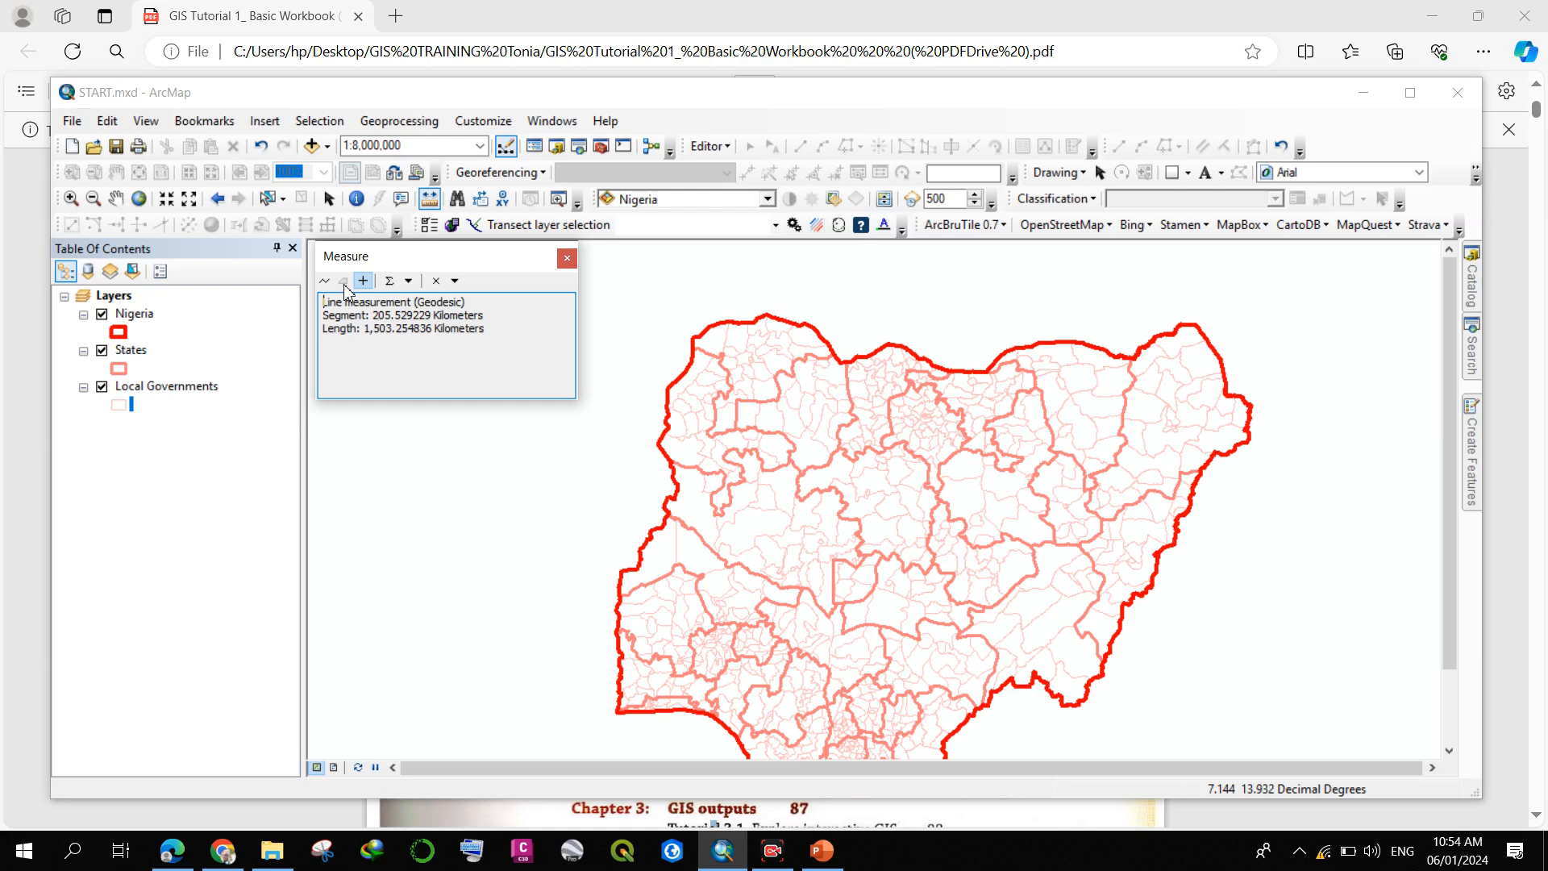
left_click(744, 481)
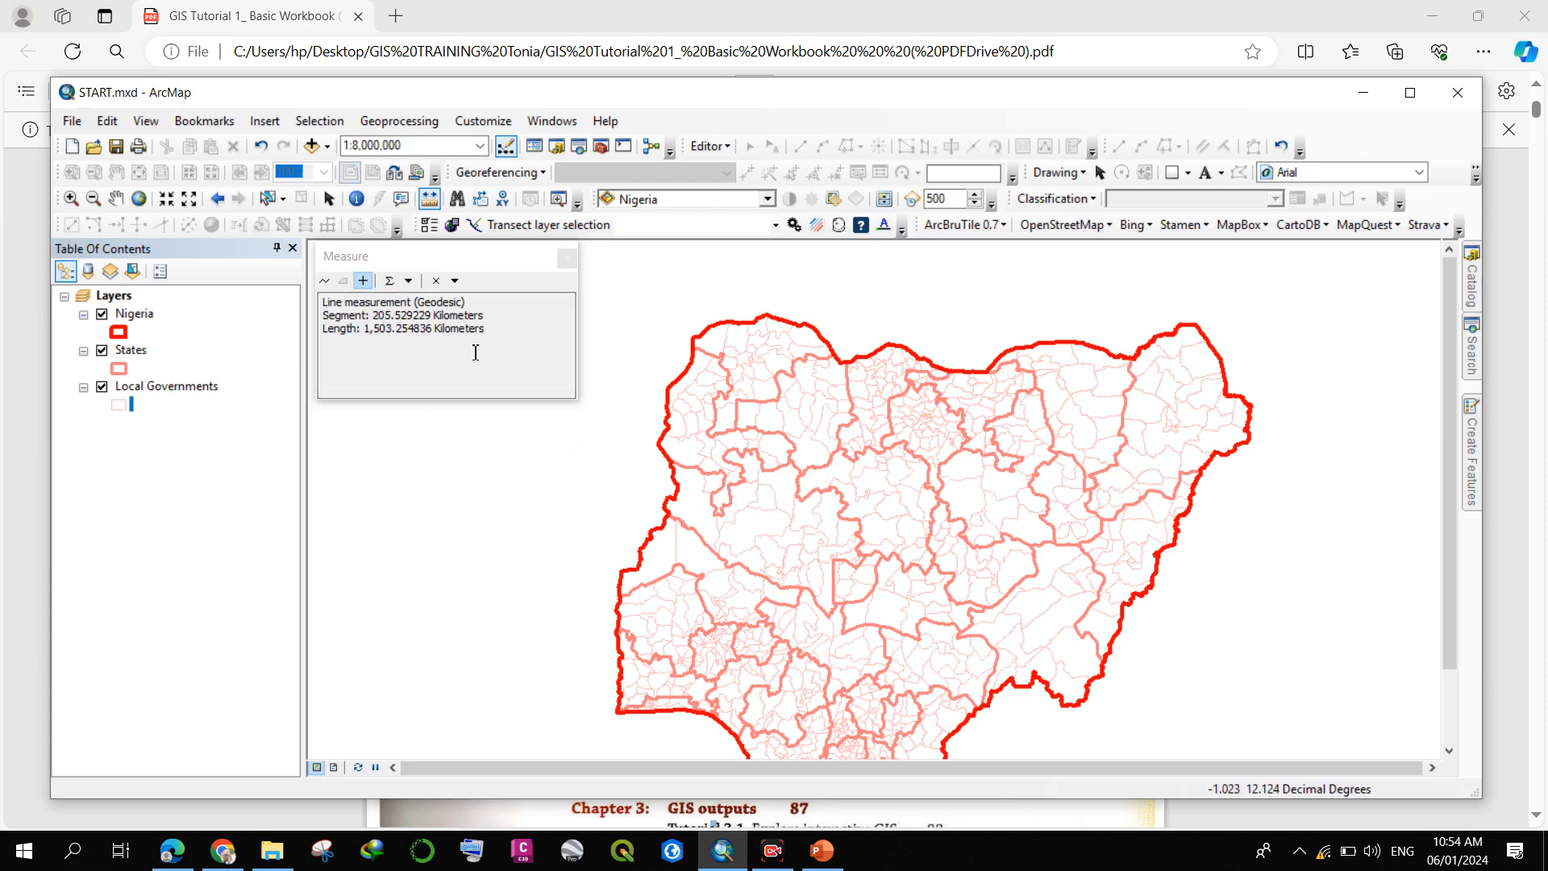
left_click(504, 337)
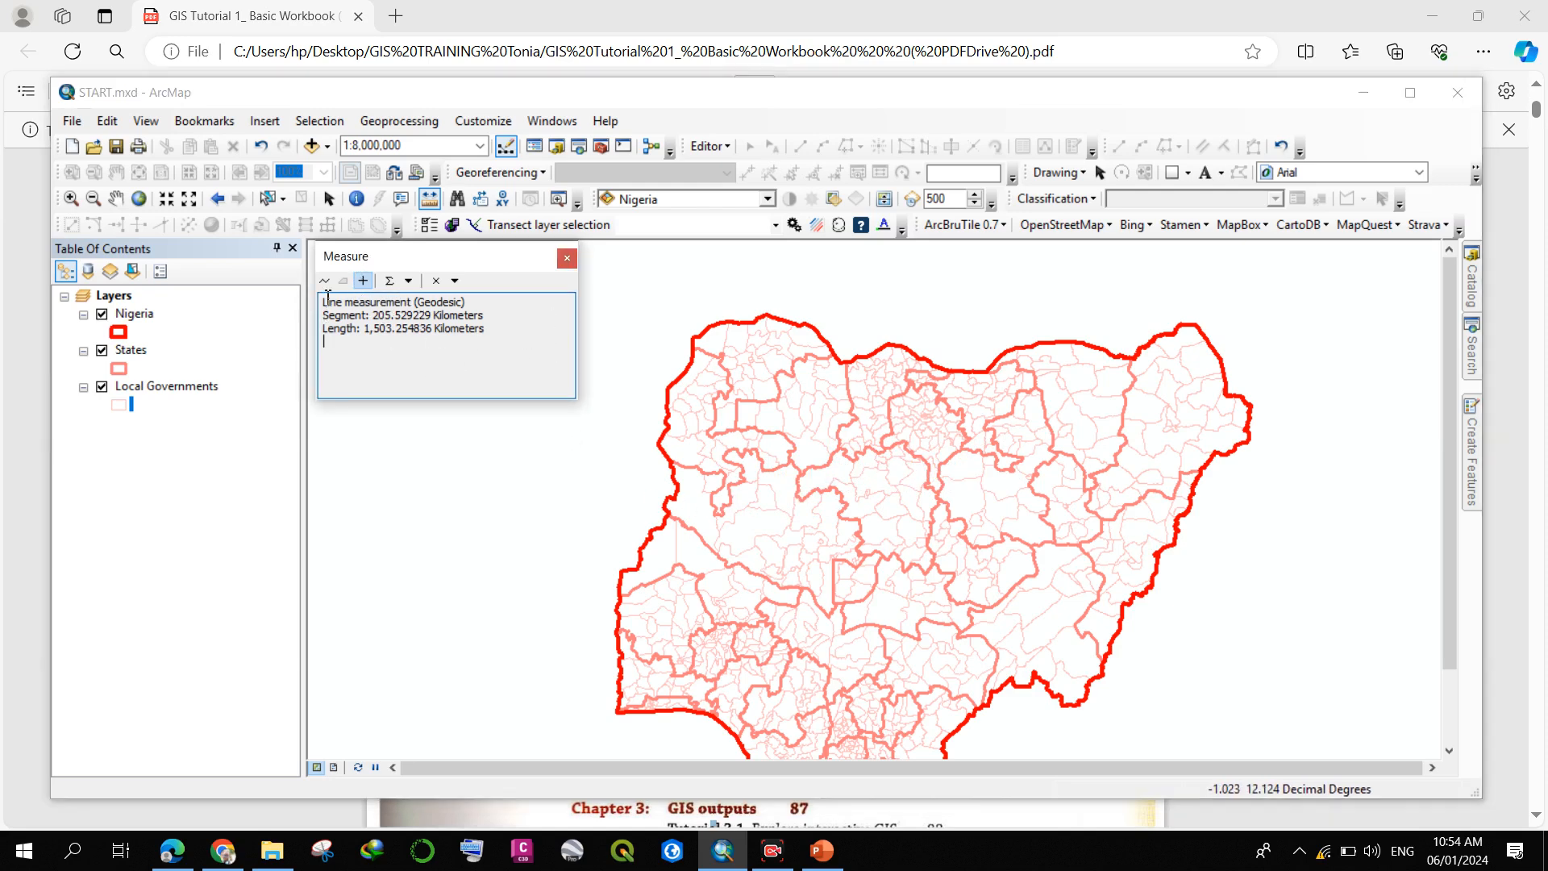
- Review the distance and area units offered by the Measure tool and close the Measure window
left_click(407, 279)
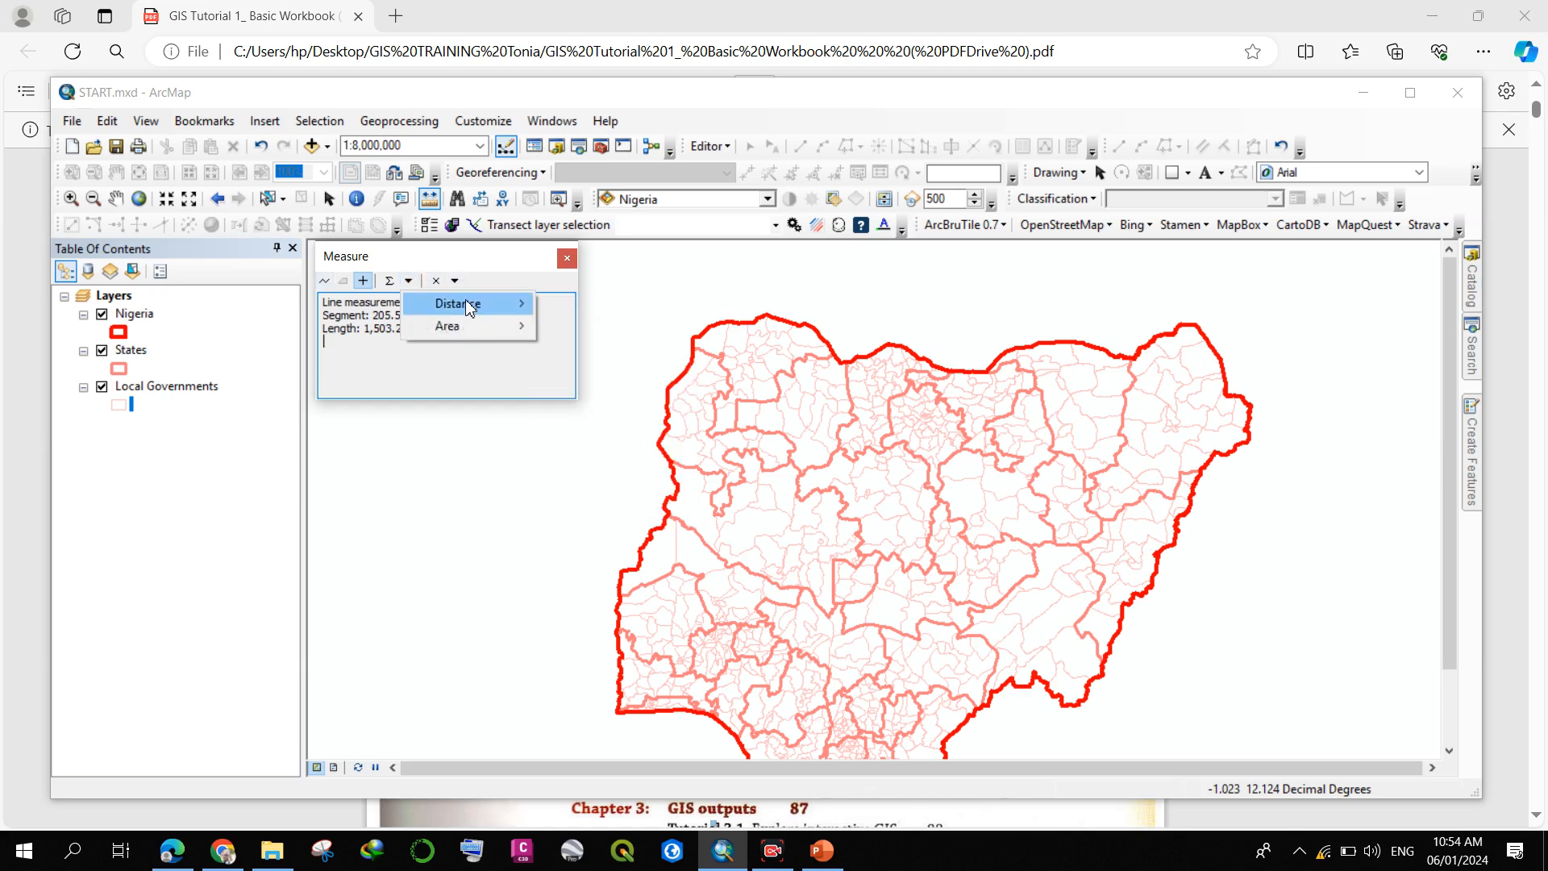
mouse_move(468, 307)
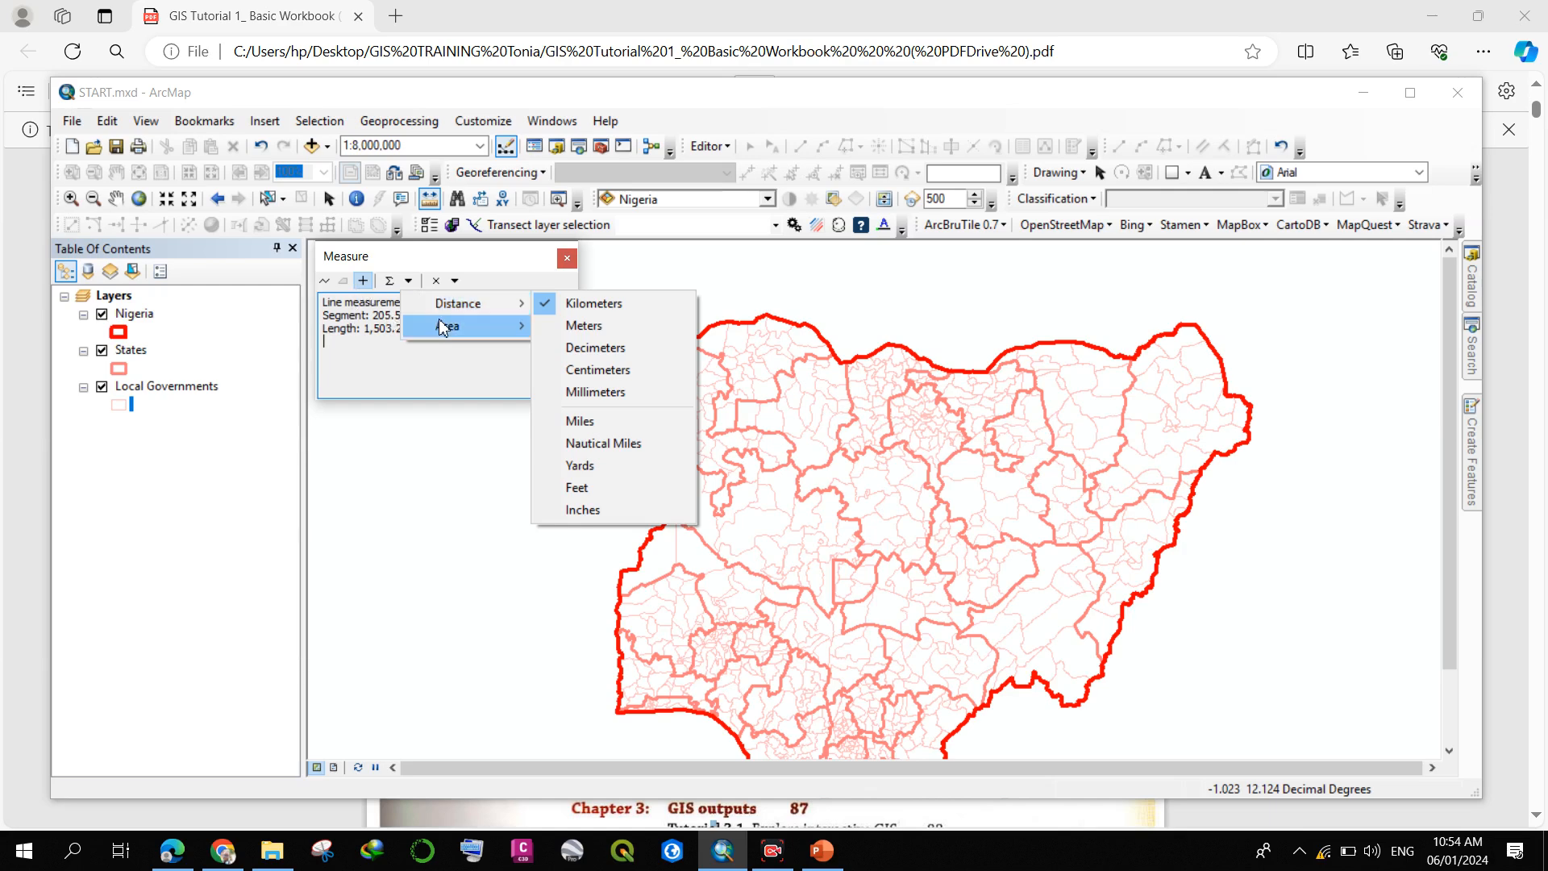
mouse_move(503, 327)
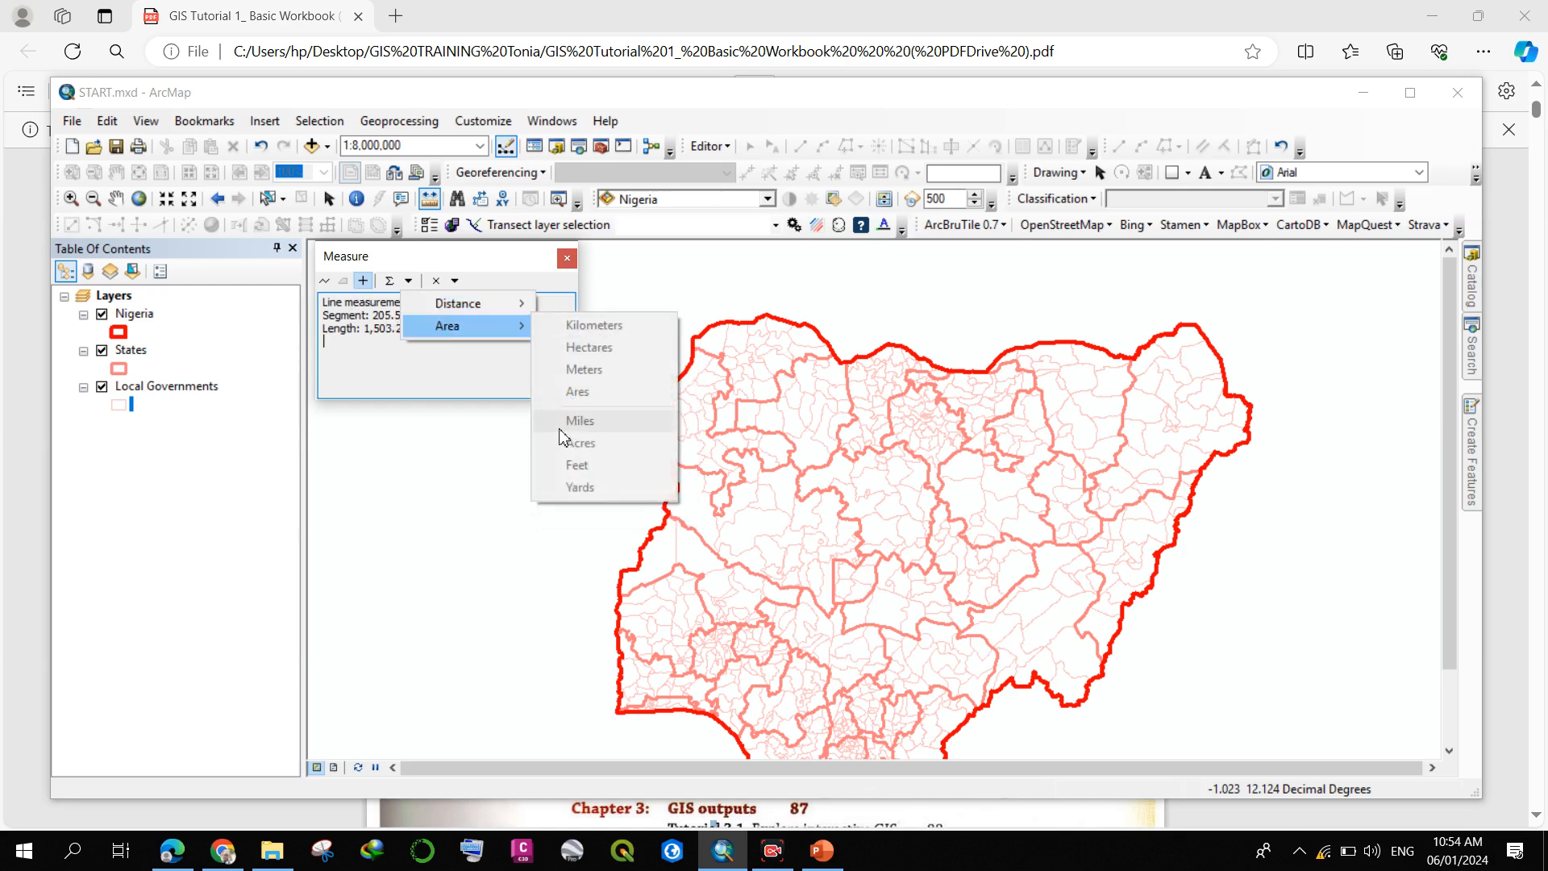
left_click(567, 258)
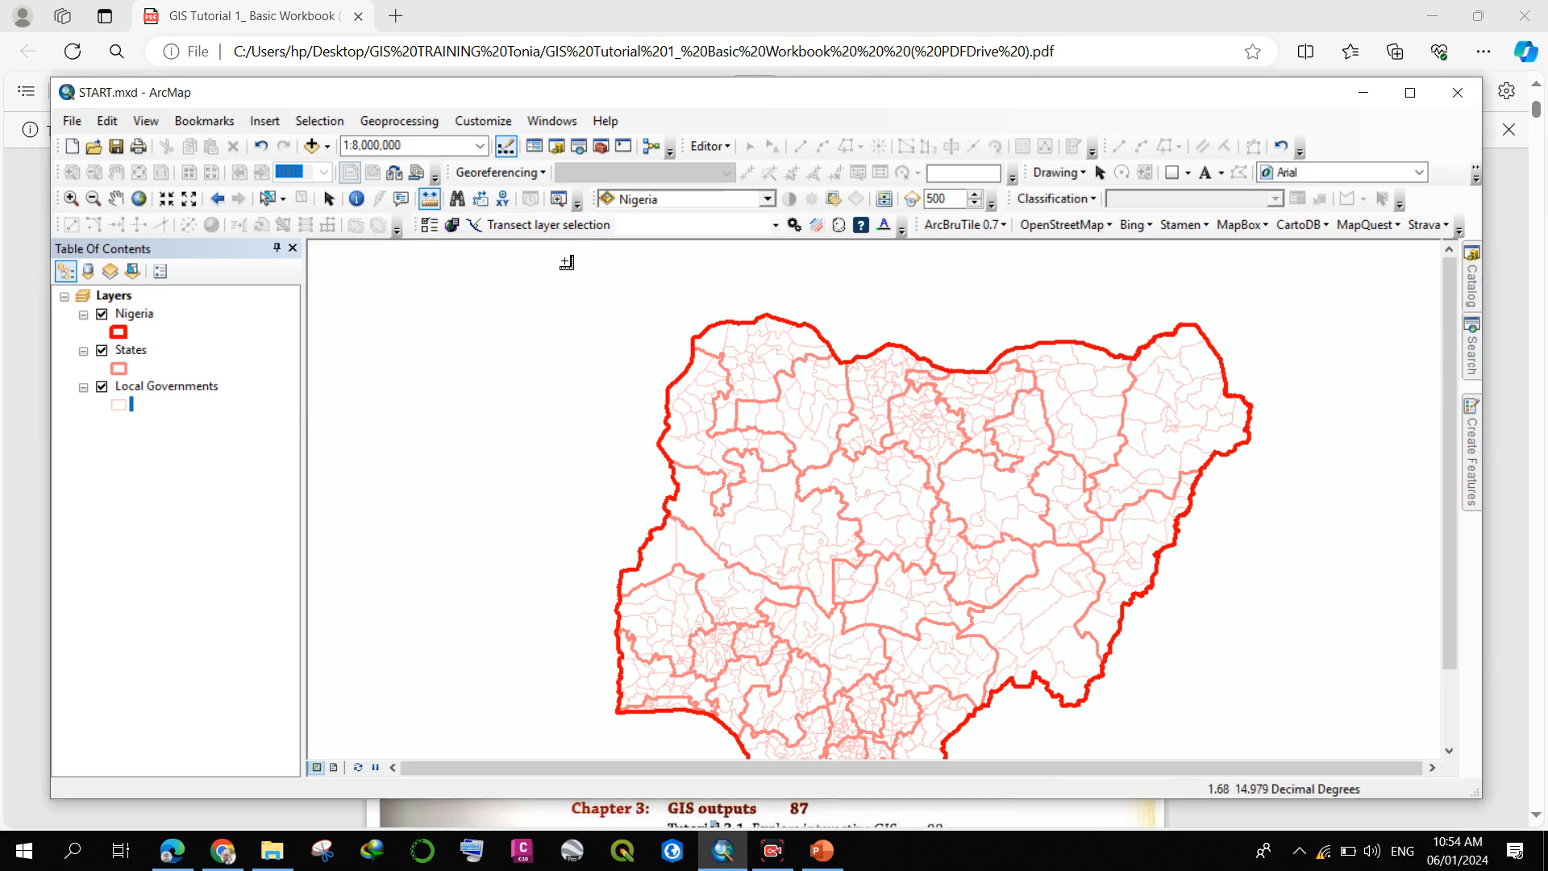
- Check the Measure distances and Select features entries on the workbook's contents page in Edge and return to ArcMap
left_click(172, 851)
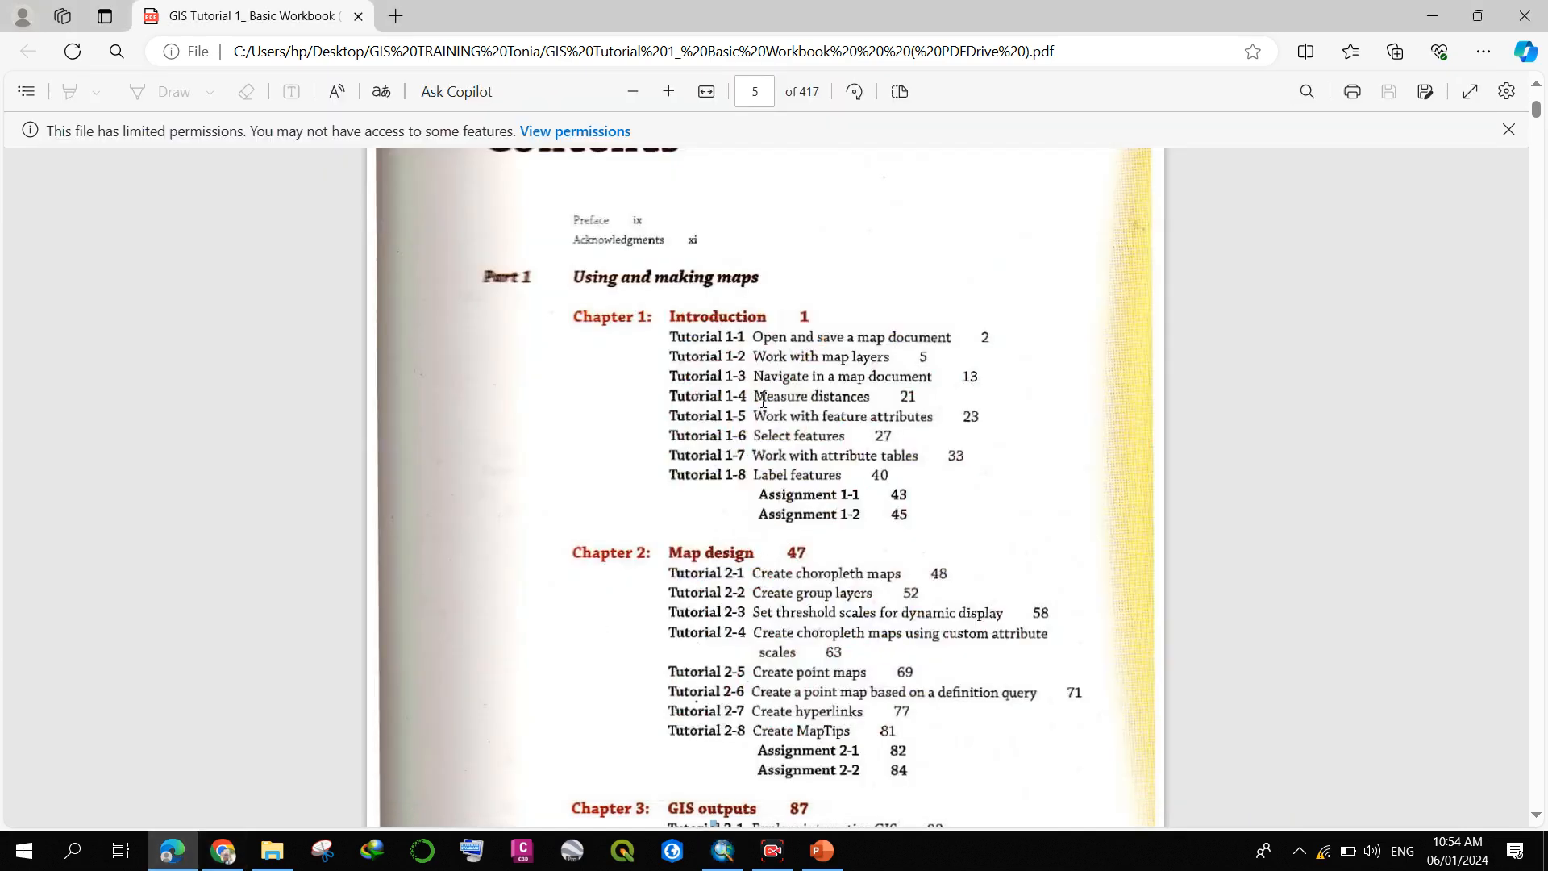
left_click_drag(763, 401, 890, 407)
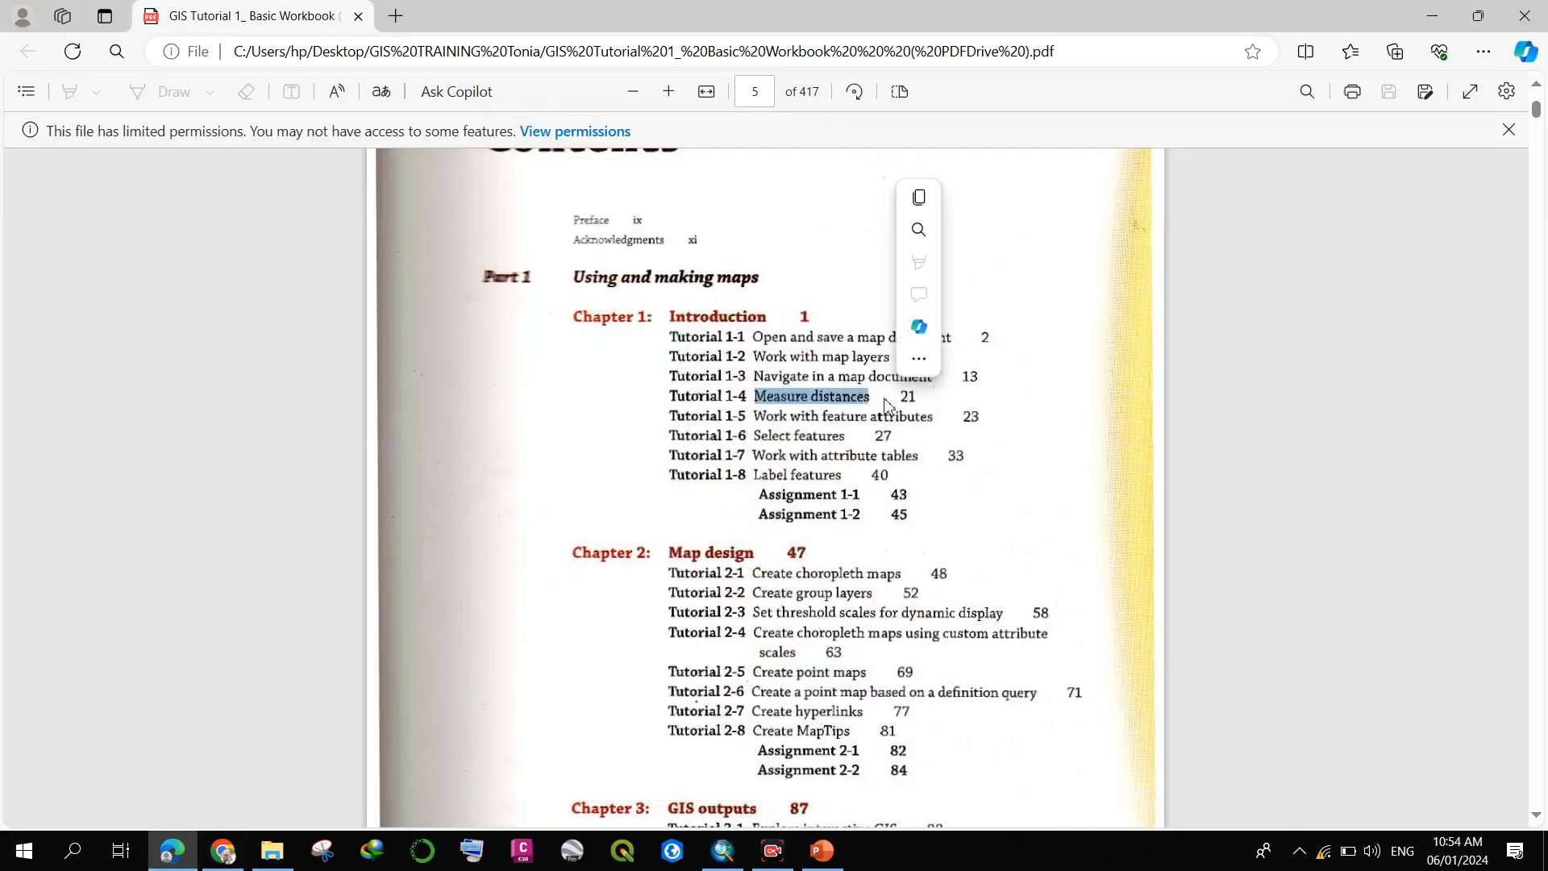
left_click(848, 436)
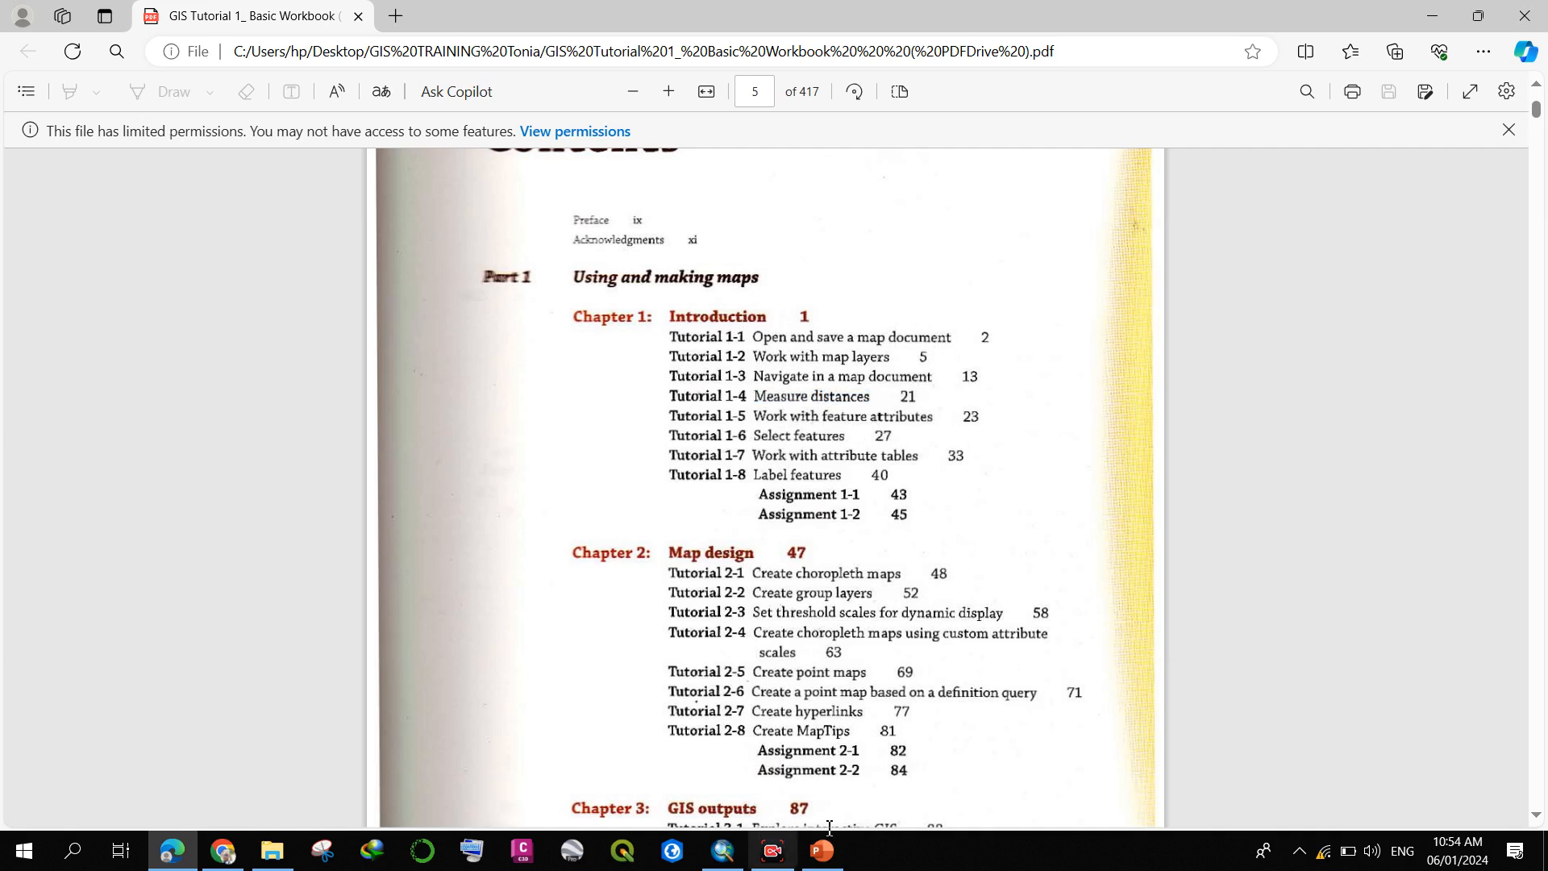
left_click(656, 814)
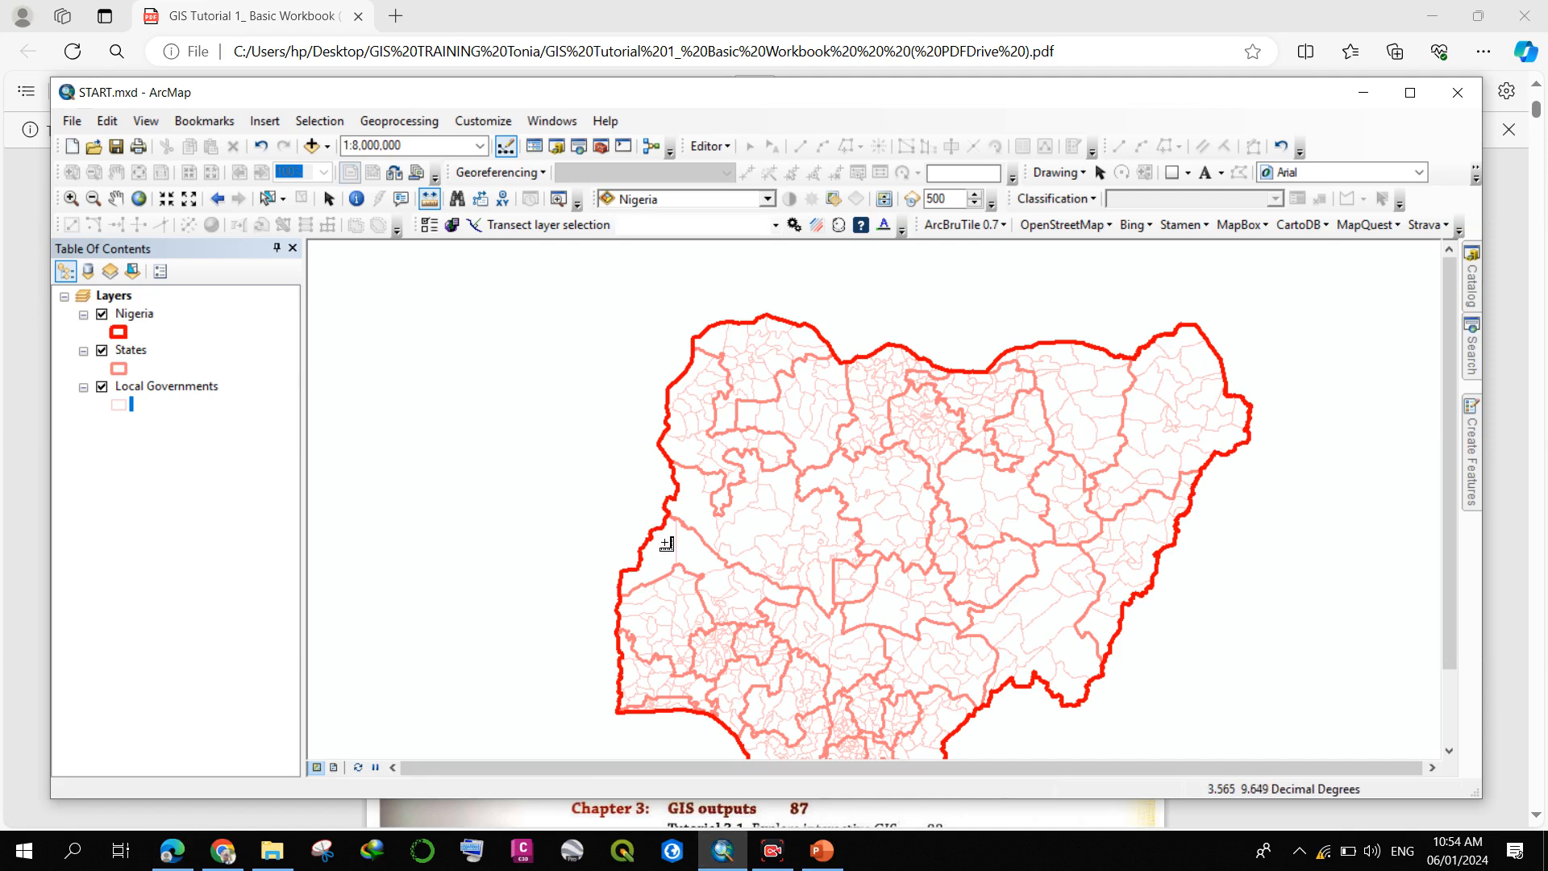
- Show the whole country at 1:12,500,000 and shift it slightly northwest with the Pan tool
scroll(702, 484, "up", 2)
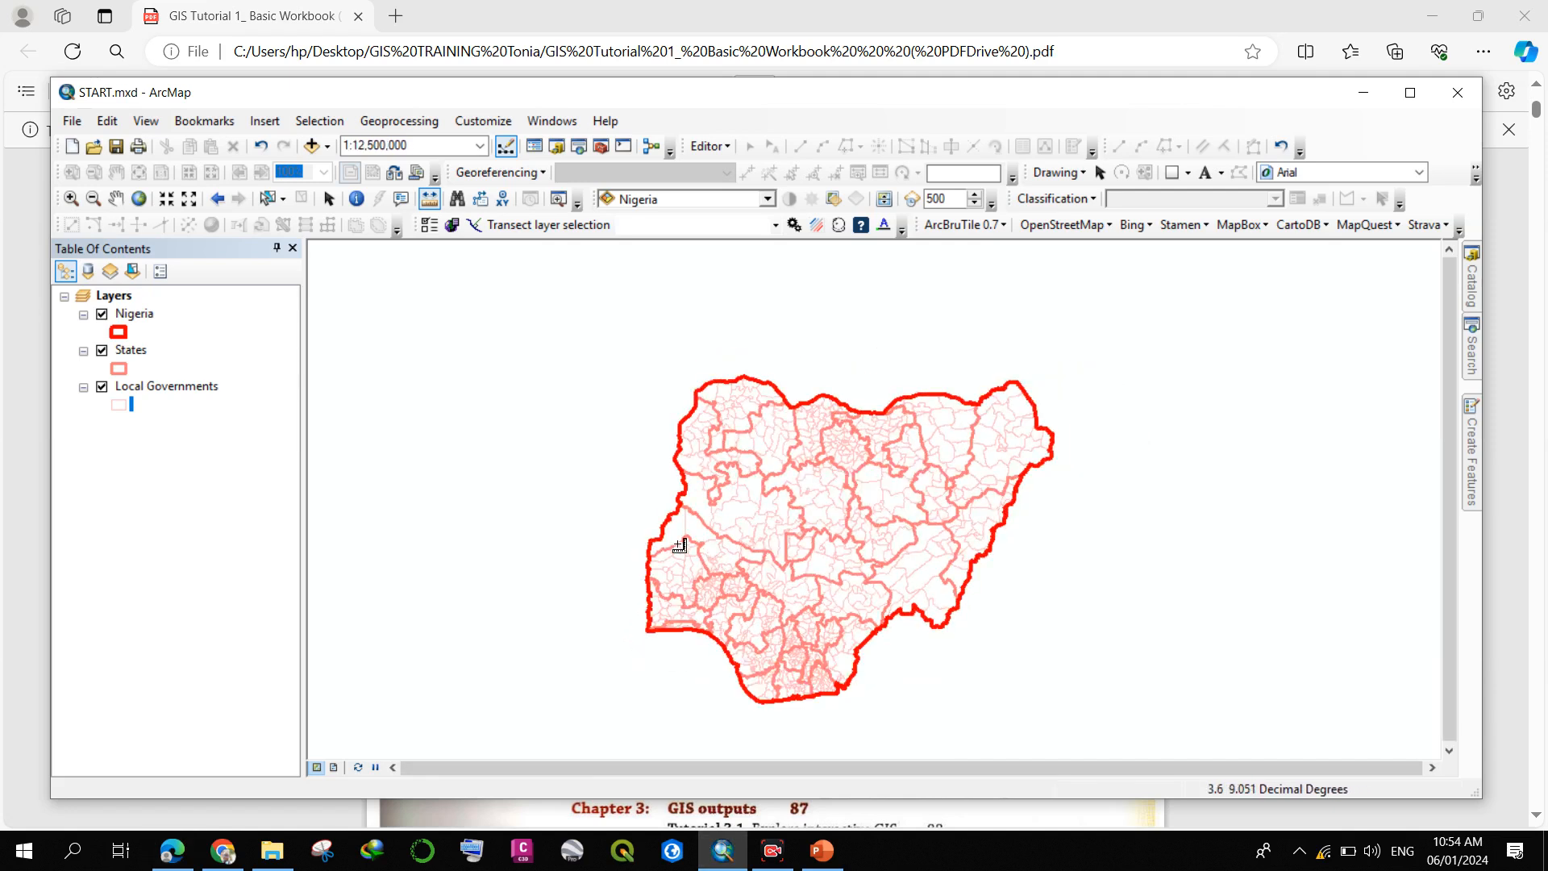
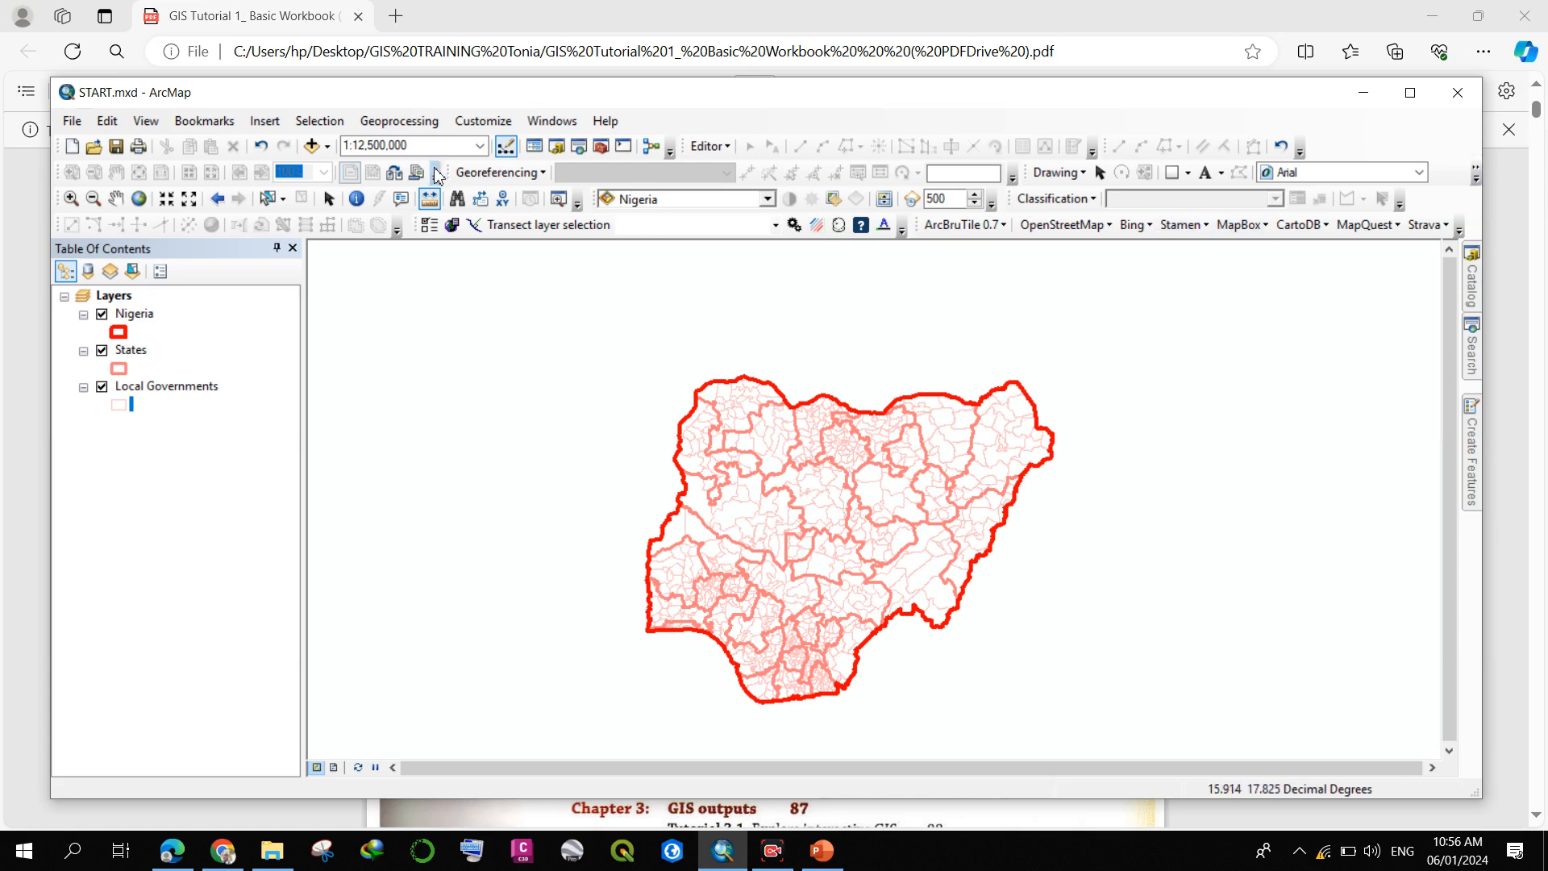
left_click(118, 205)
left_click_drag(528, 404, 482, 349)
mouse_move(694, 374)
left_mouse_down()
mouse_move(696, 402)
mouse_move(675, 376)
left_mouse_up()
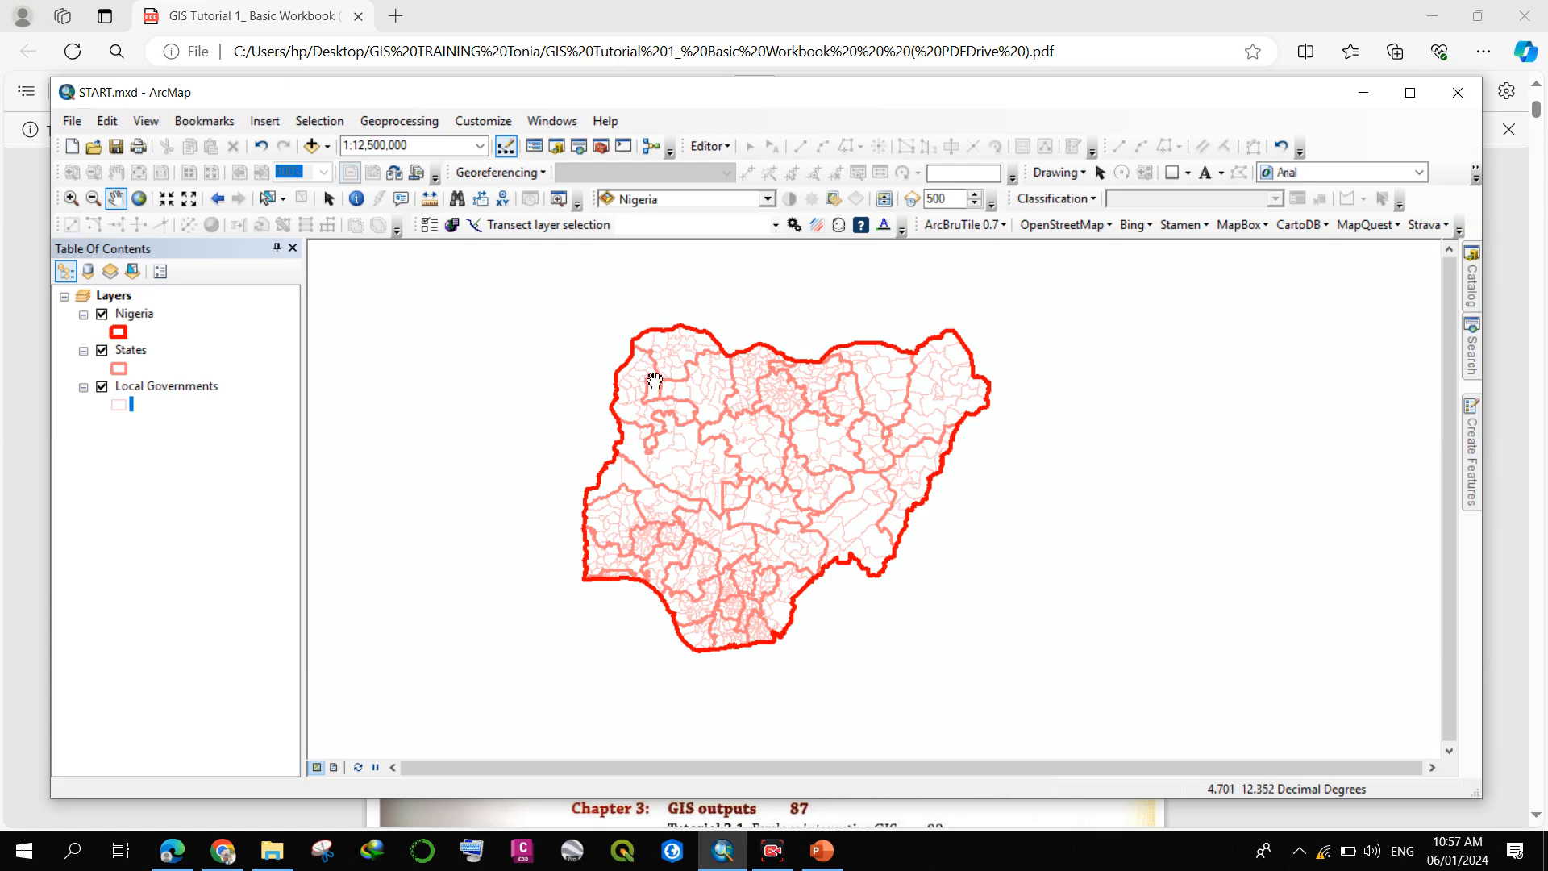
- Check the Work with feature attributes topic in the Edge workbook, return to ArcMap and open the Nigeria layer's attribute table
left_click(172, 850)
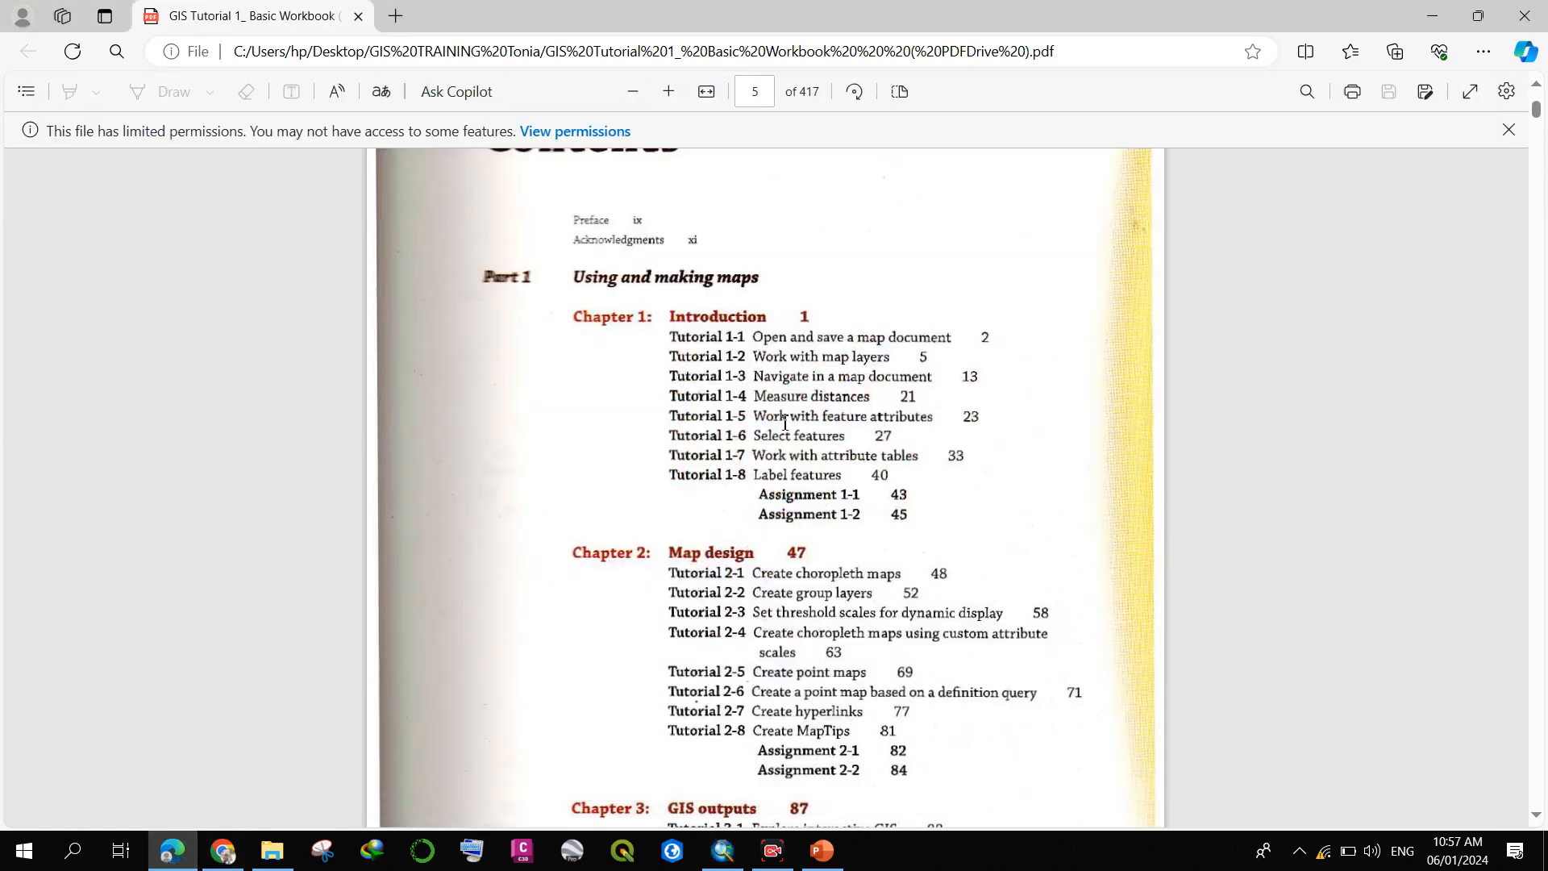
left_click(733, 856)
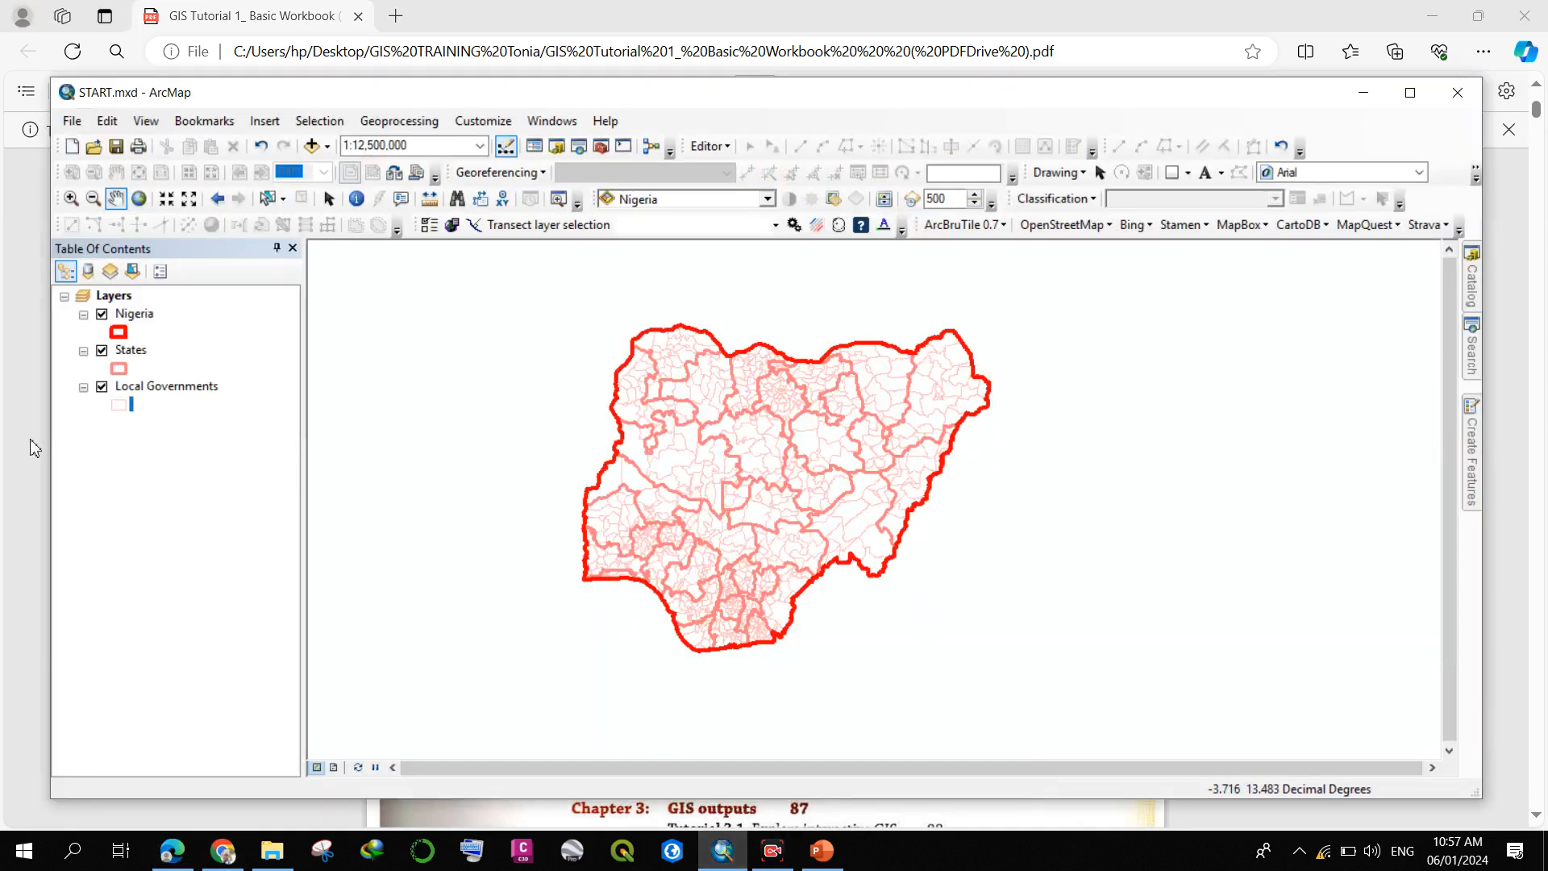
left_click(134, 315)
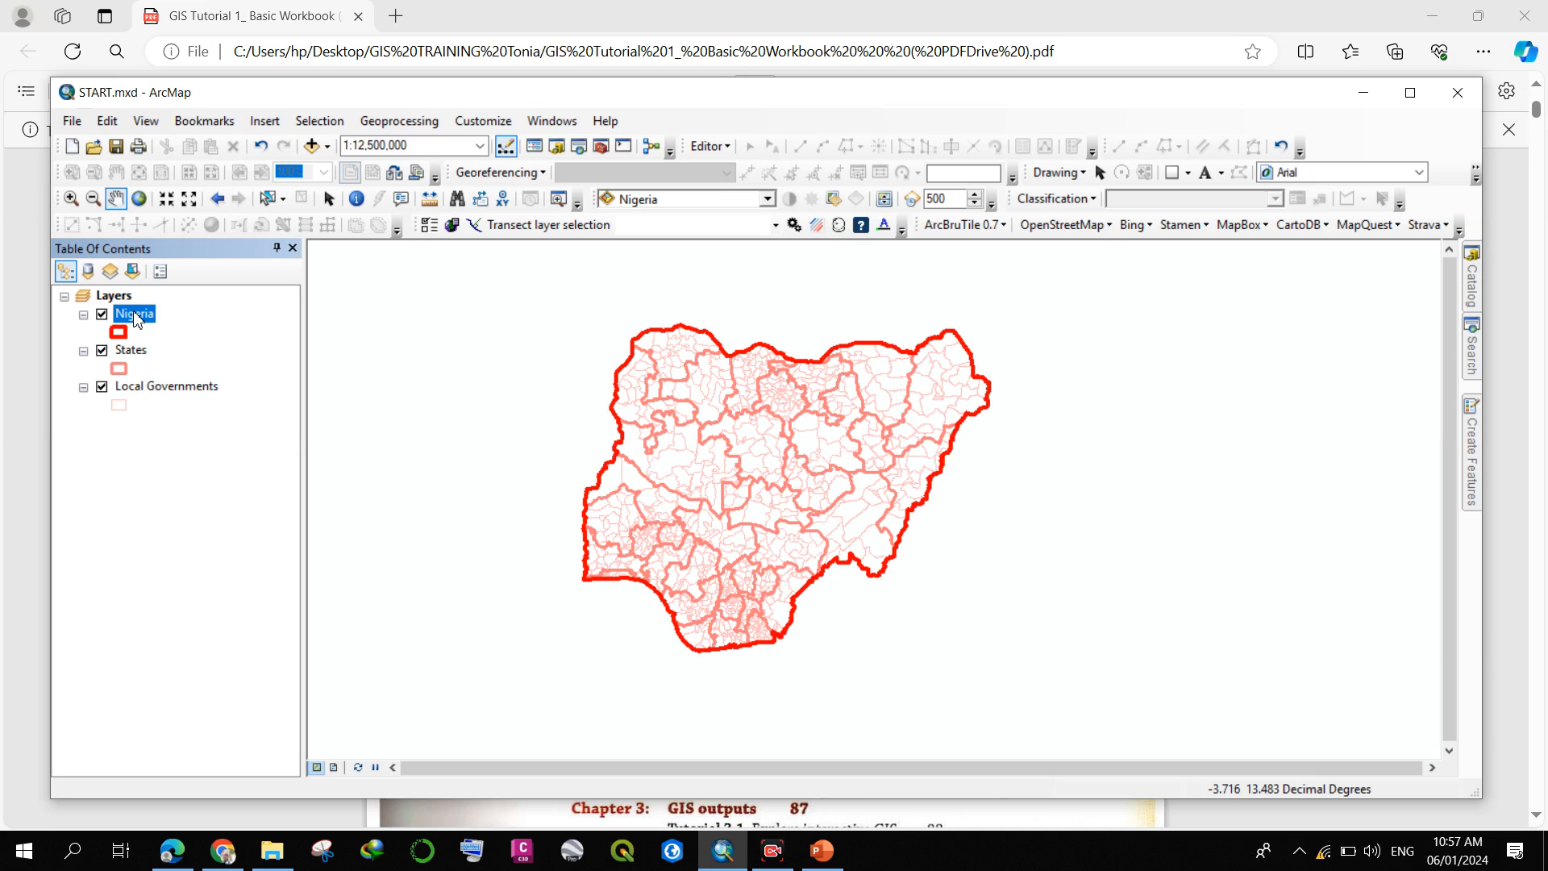
right_click(137, 319)
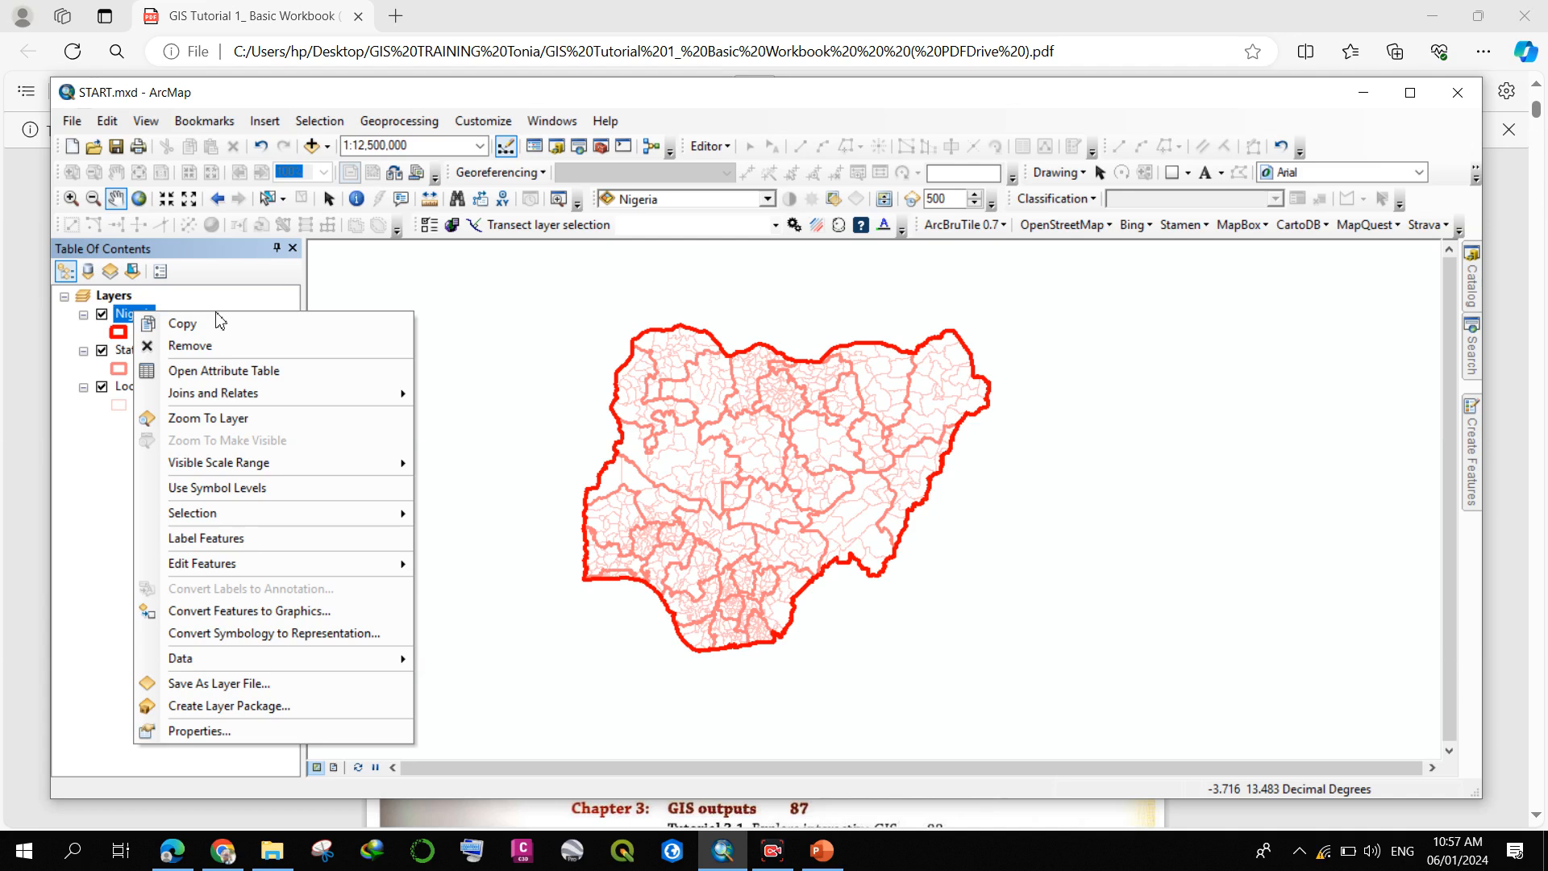
left_click(203, 370)
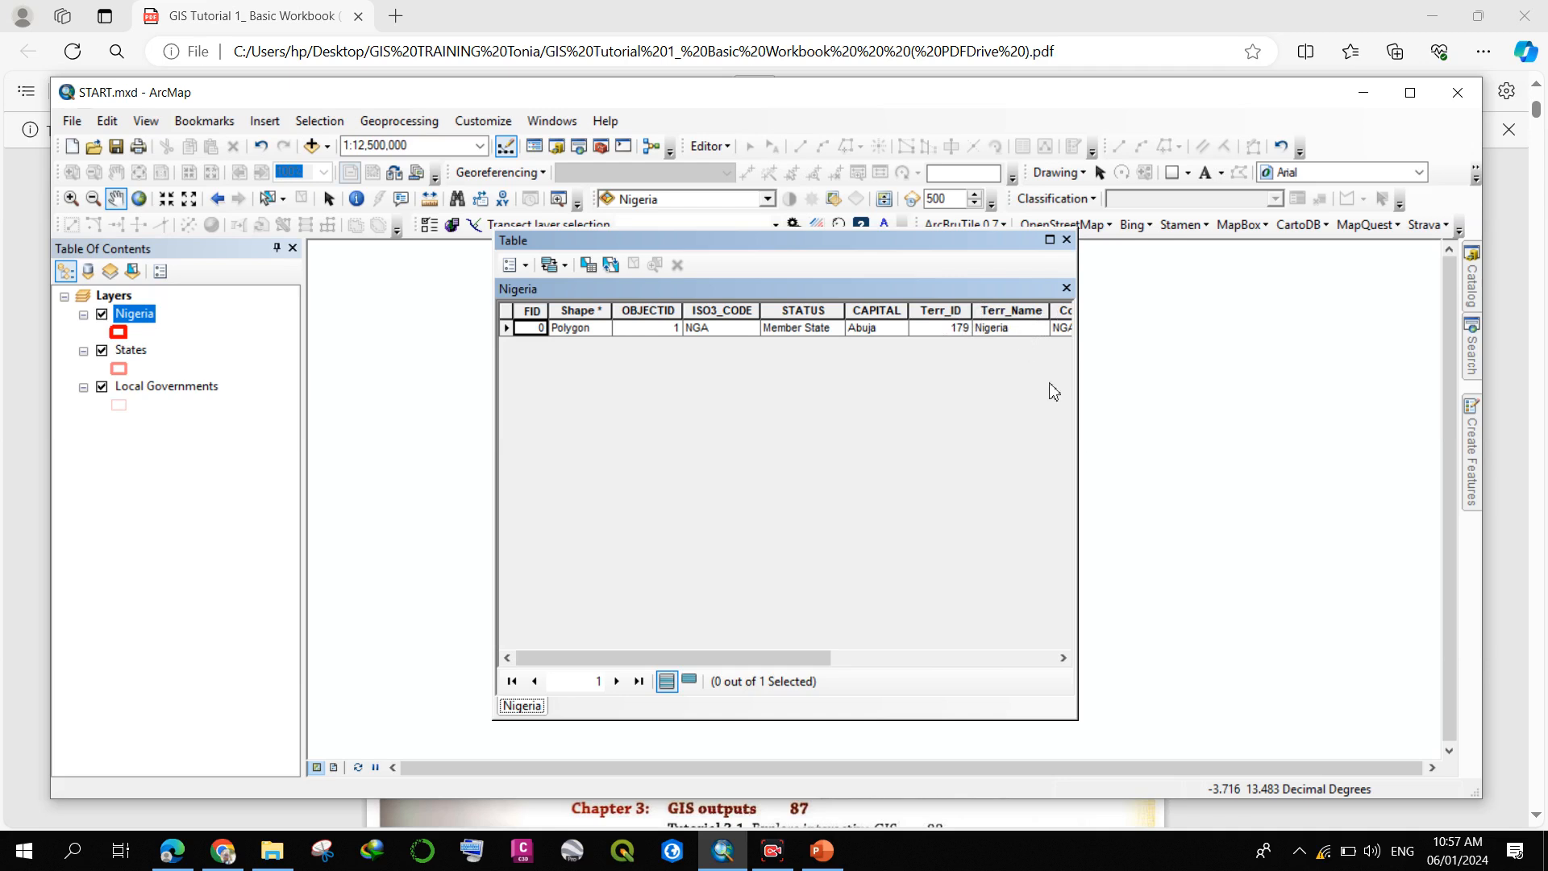
- Examine the Nigeria table's fields through to Shape_Area, and check the workbook's contents page in Edge before returning to ArcMap
left_click(1062, 657)
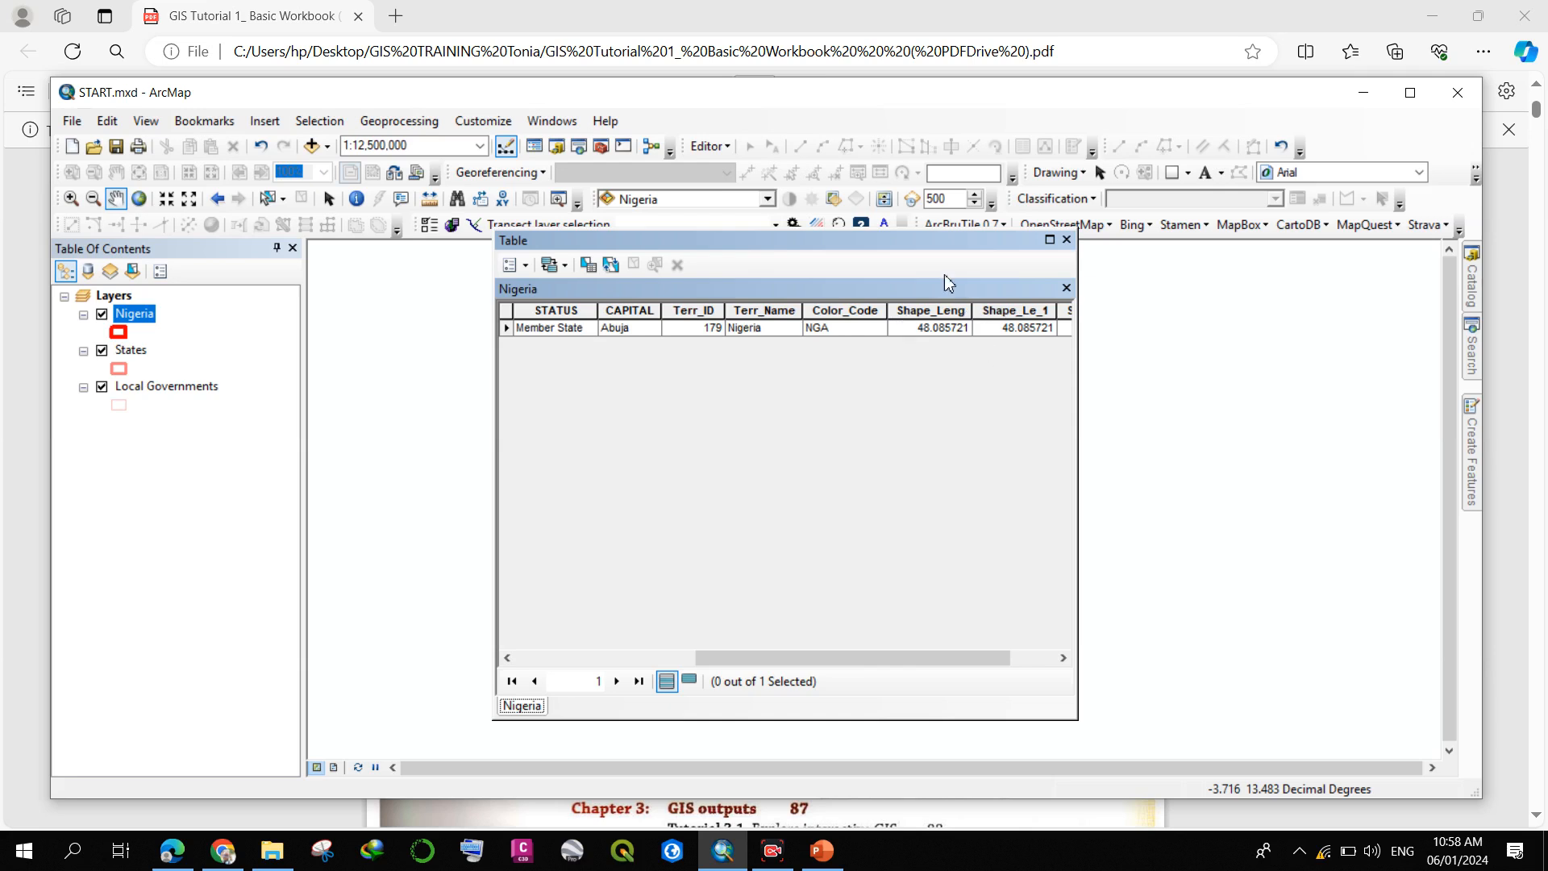
left_click(1064, 658)
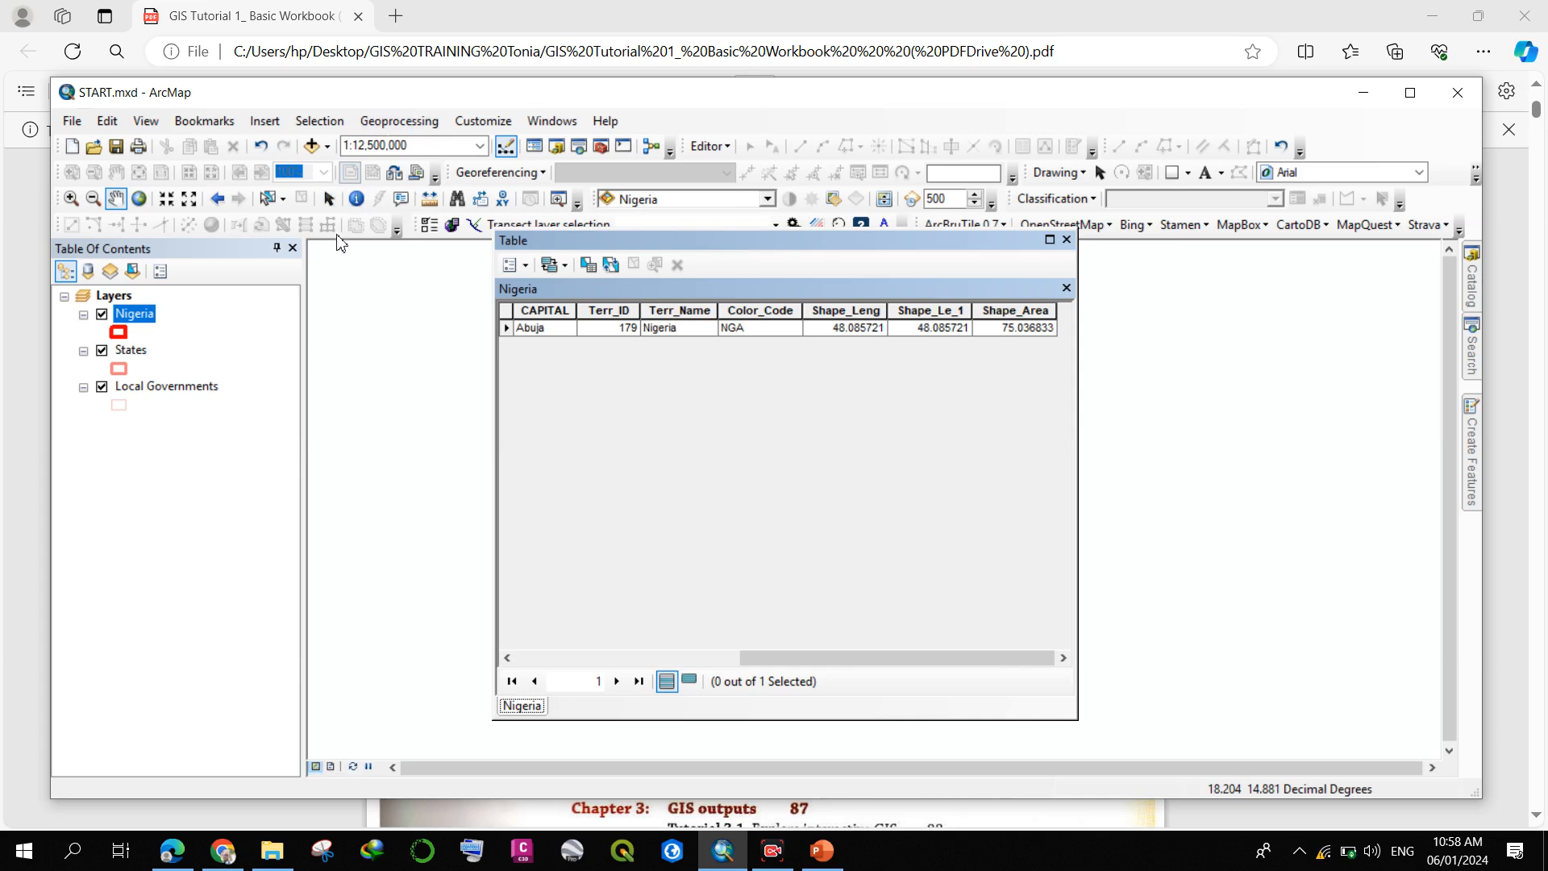
left_click(172, 851)
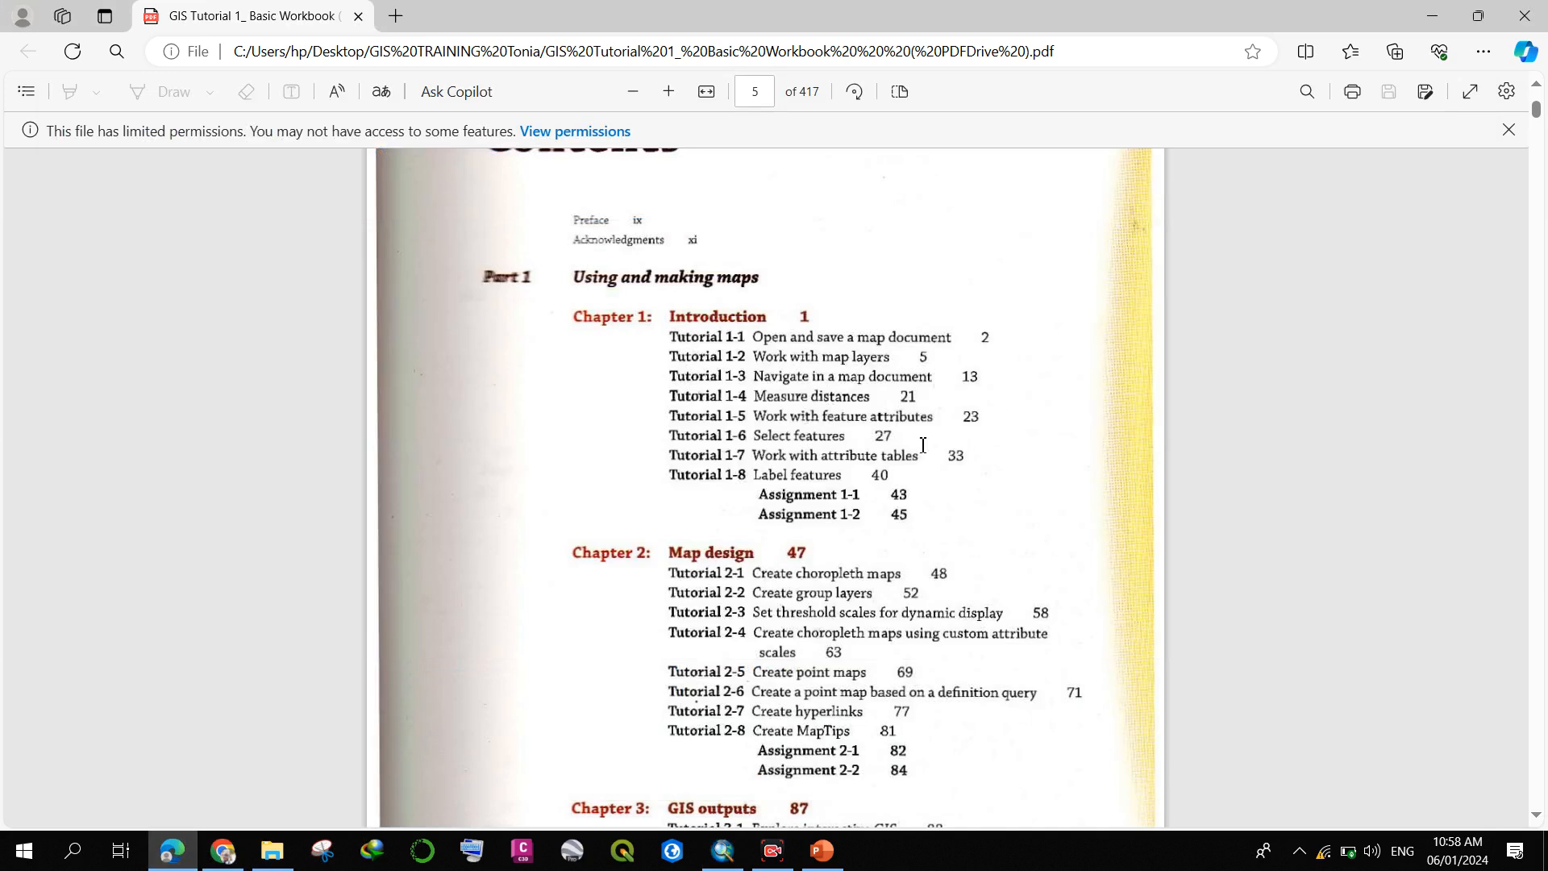
left_click(722, 850)
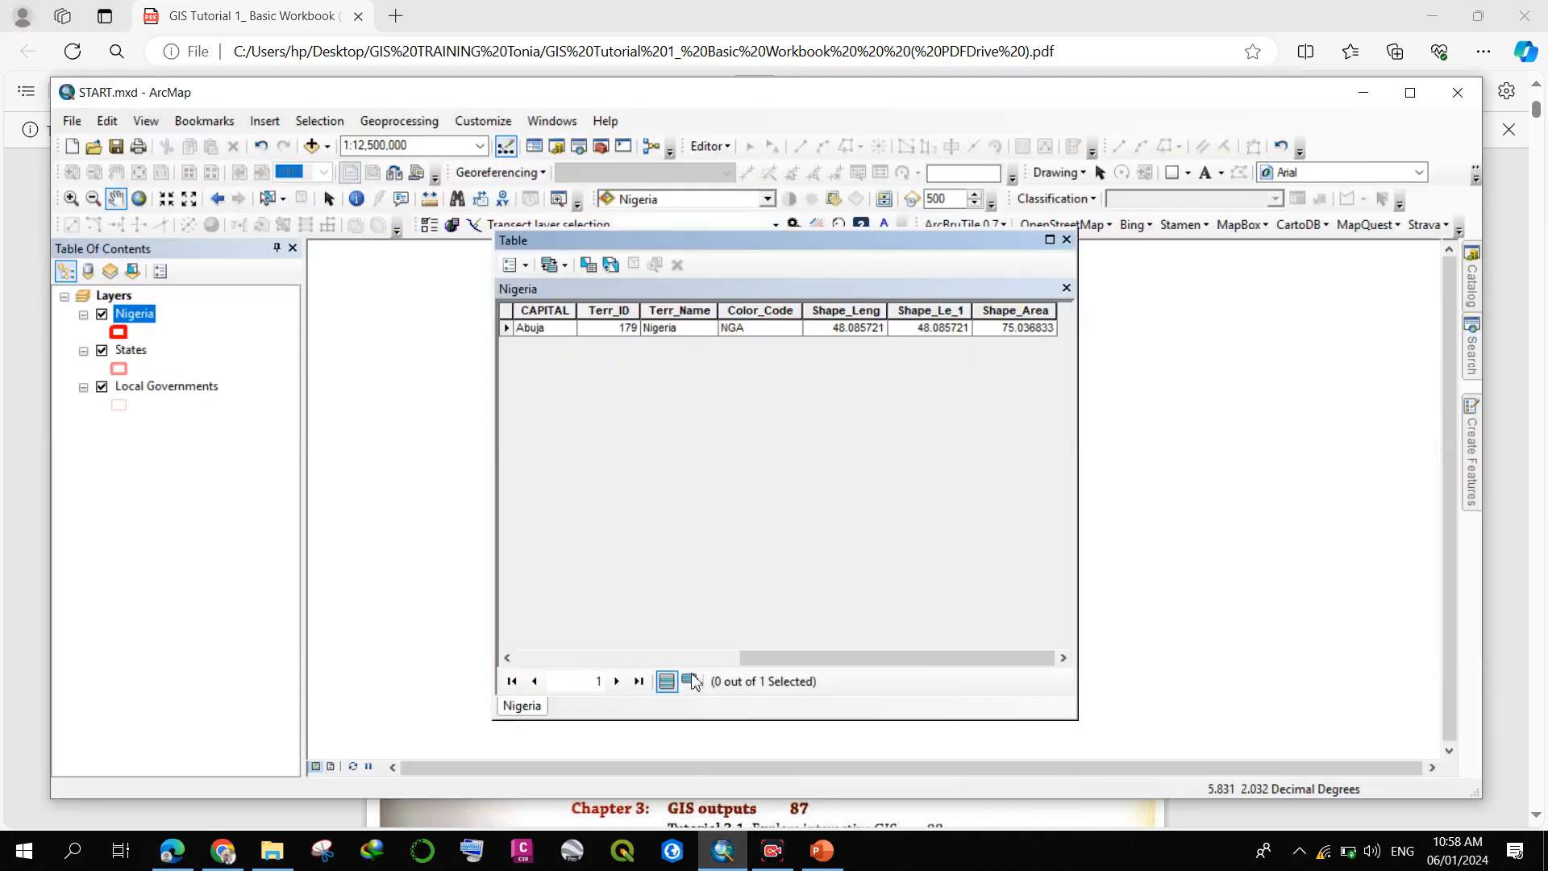
- Select the Abuja record in the Nigeria attribute table and move the table aside to uncover the highlighted country outline on the map
left_click(506, 329)
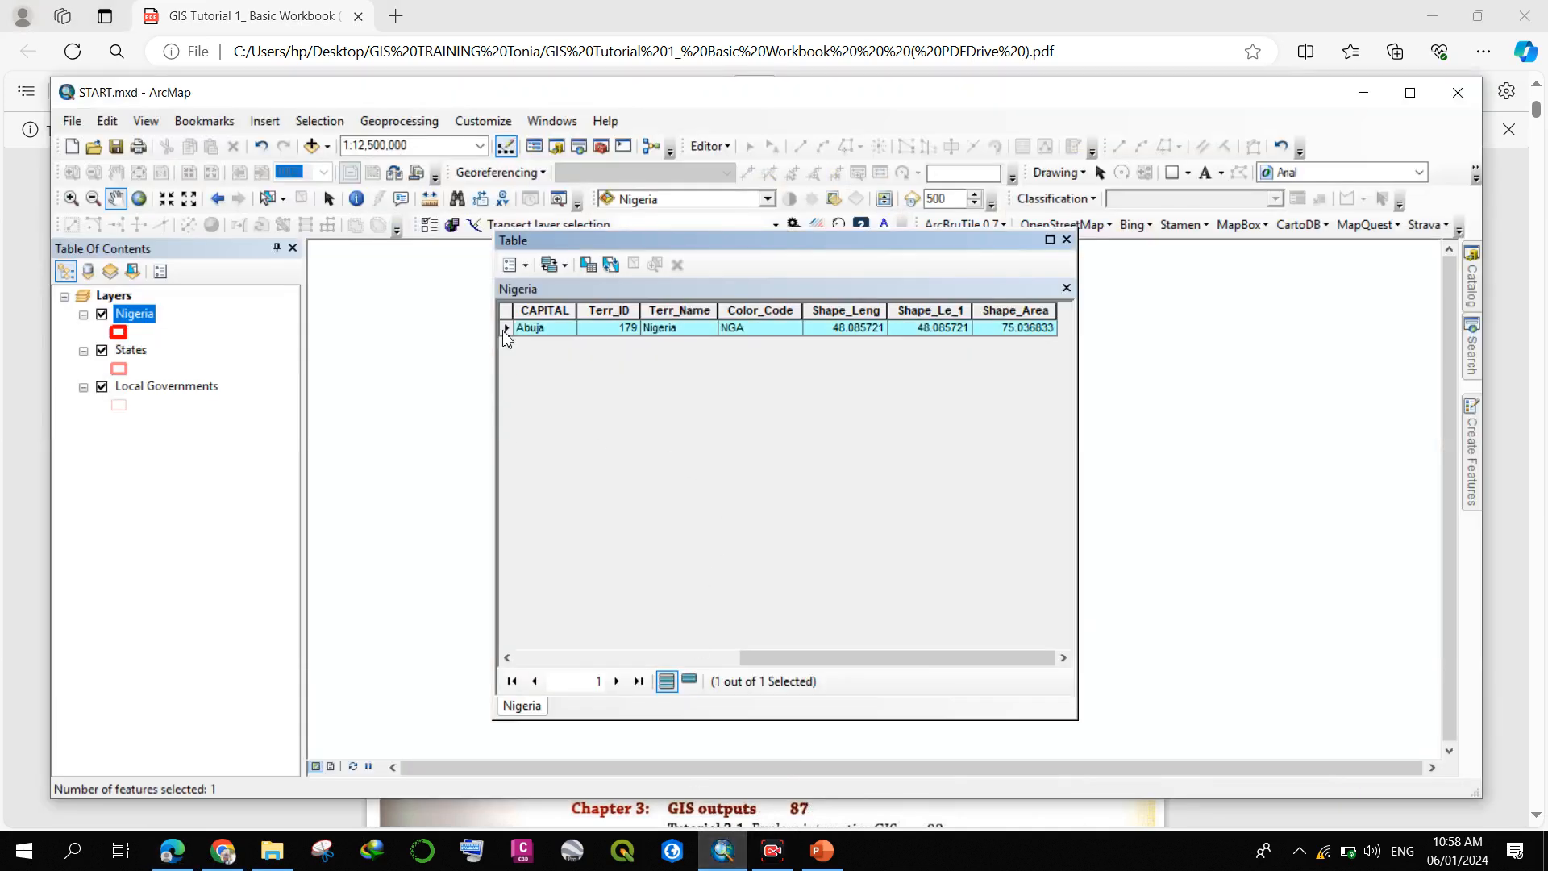
left_click_drag(1033, 242, 1428, 240)
left_click_drag(543, 404, 366, 419)
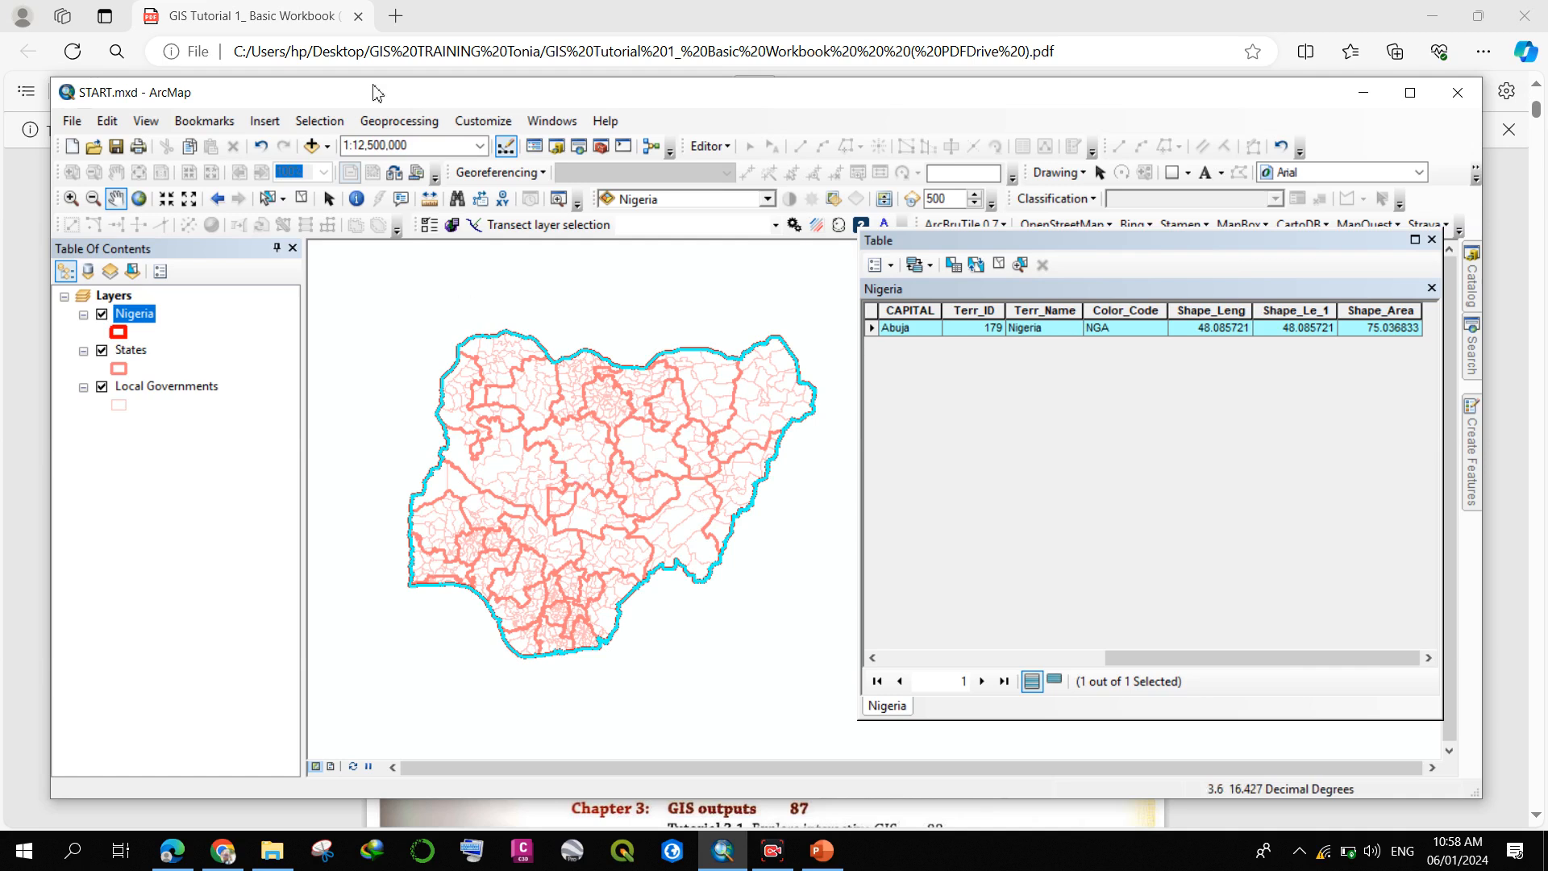
- Clear the selected features and close the Nigeria attribute table
left_click(319, 121)
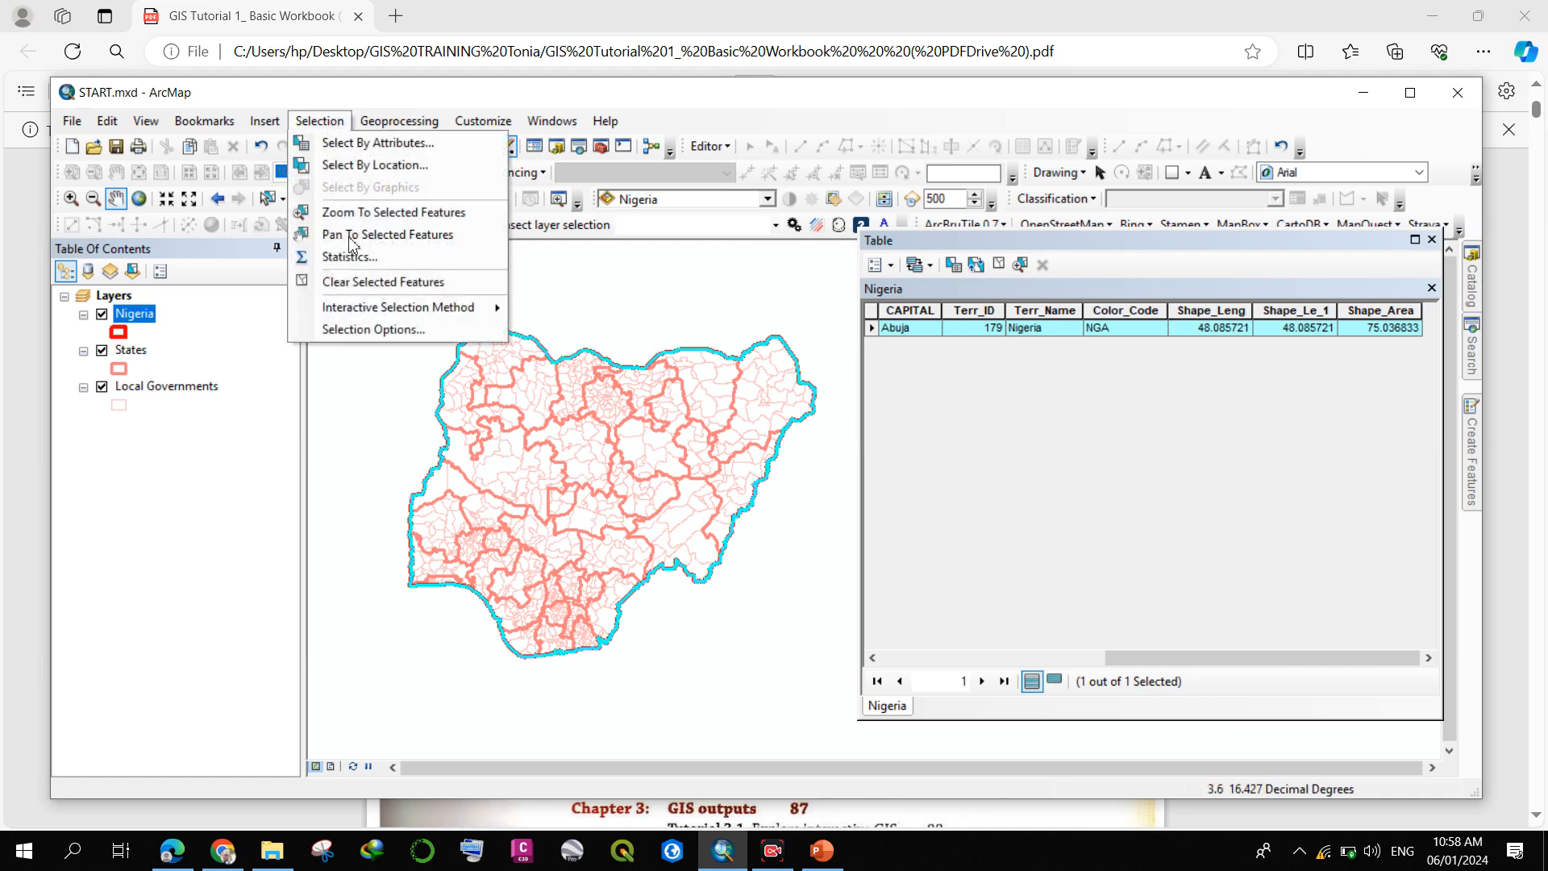
left_click(354, 283)
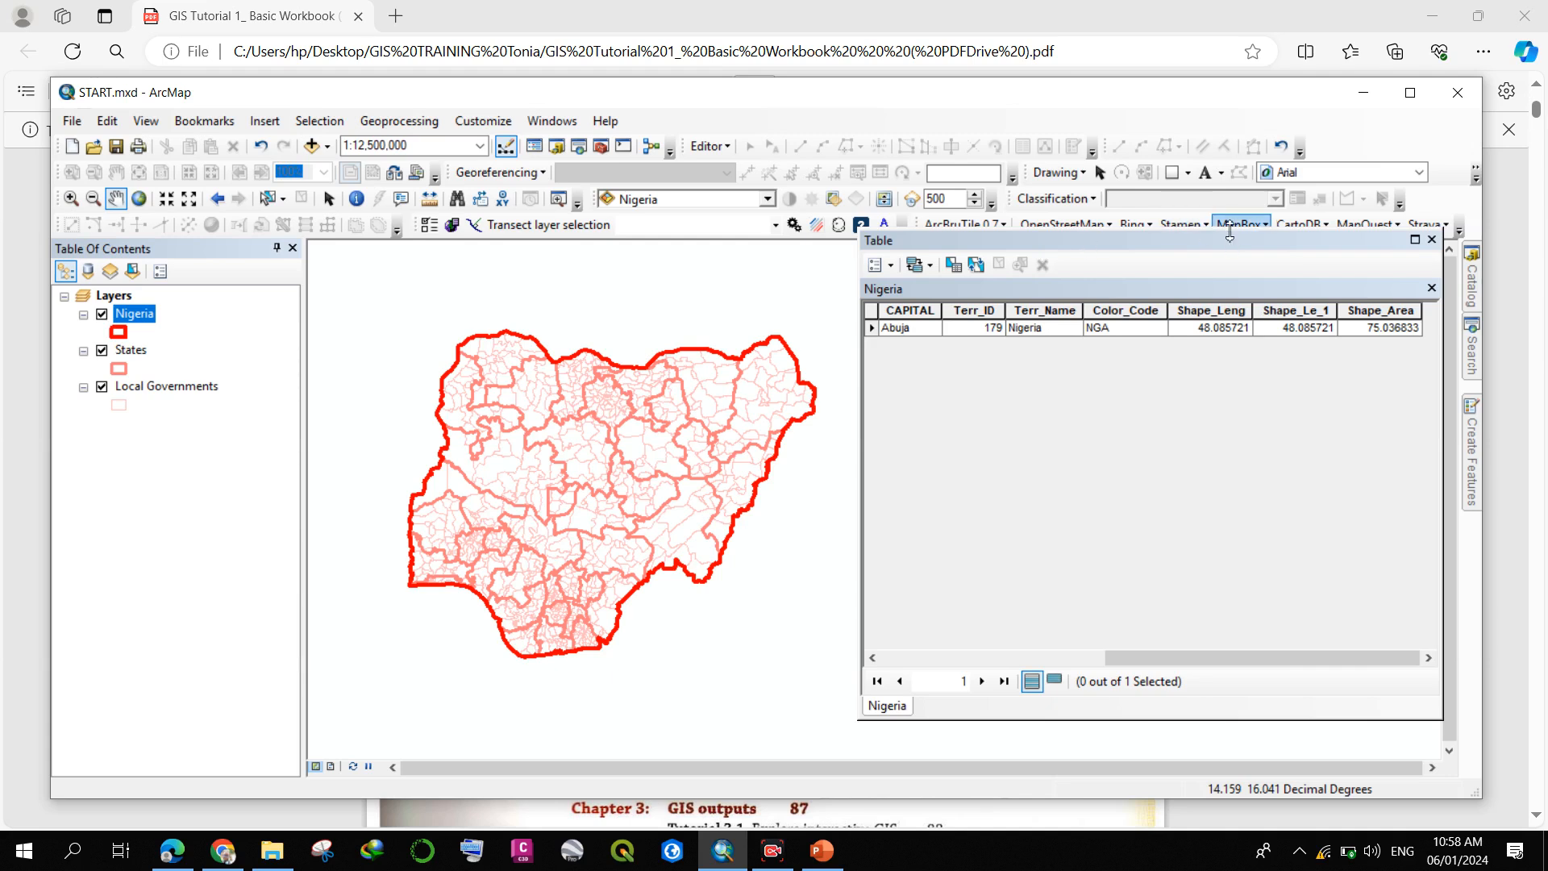
left_click(1432, 239)
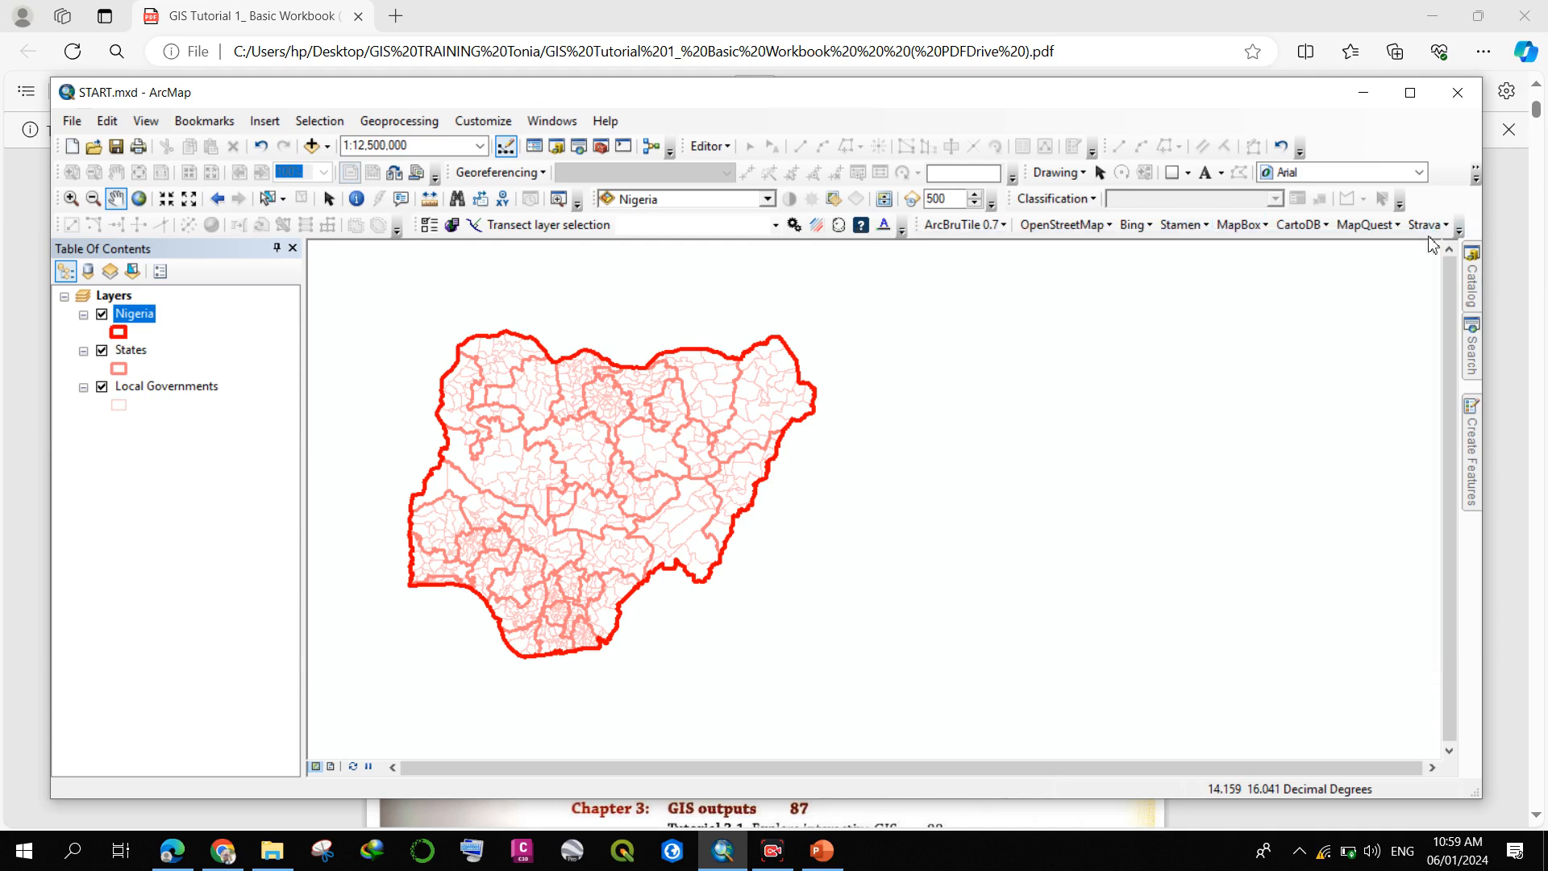
- Open the attribute table of the States layer
left_click(142, 356)
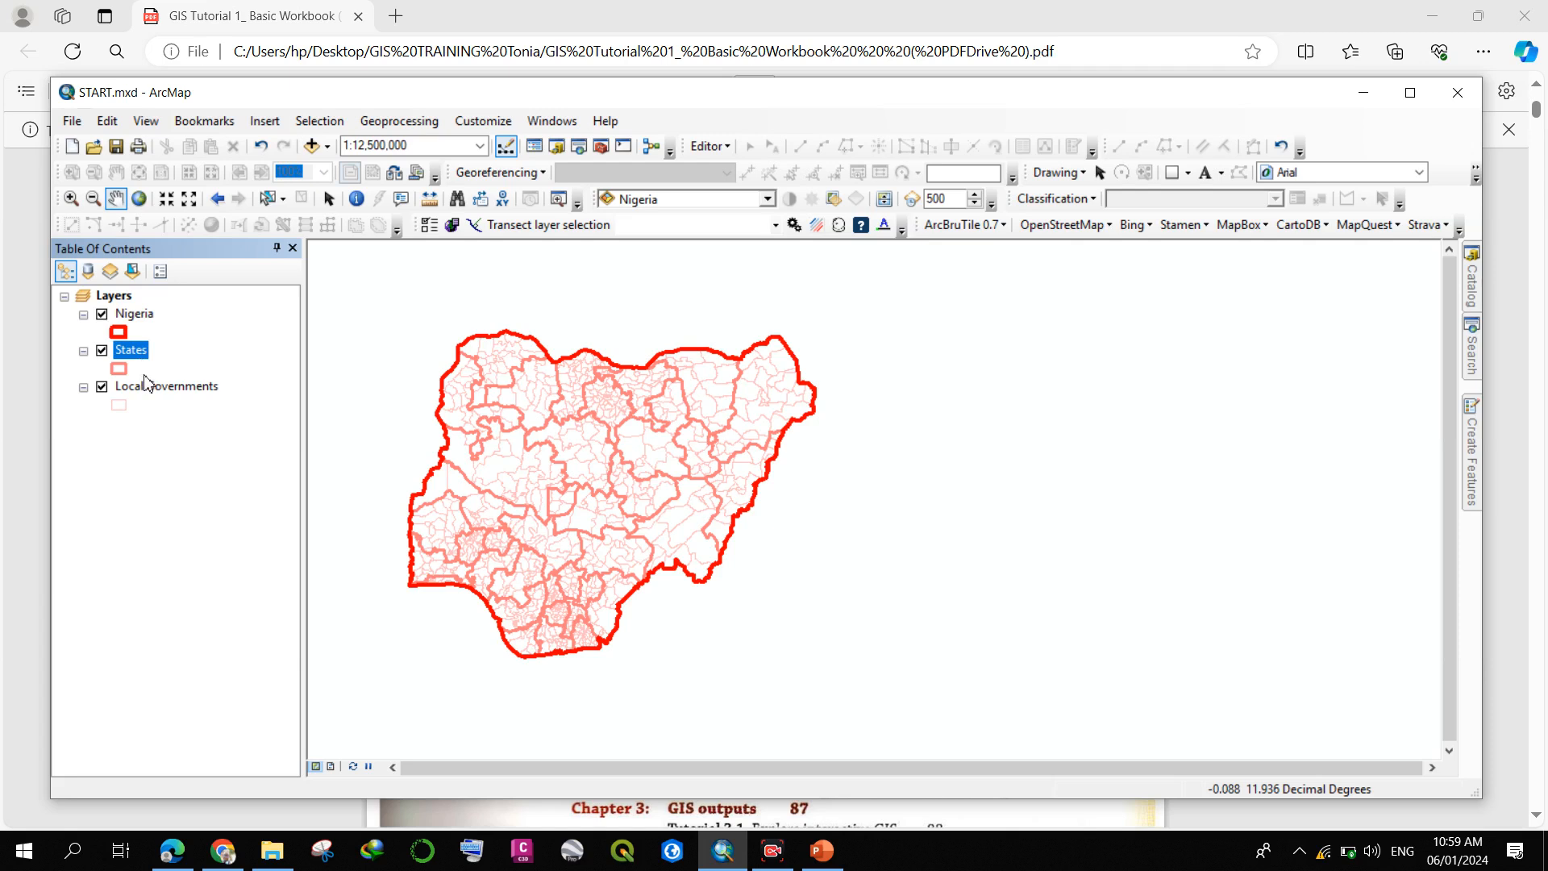
right_click(141, 347)
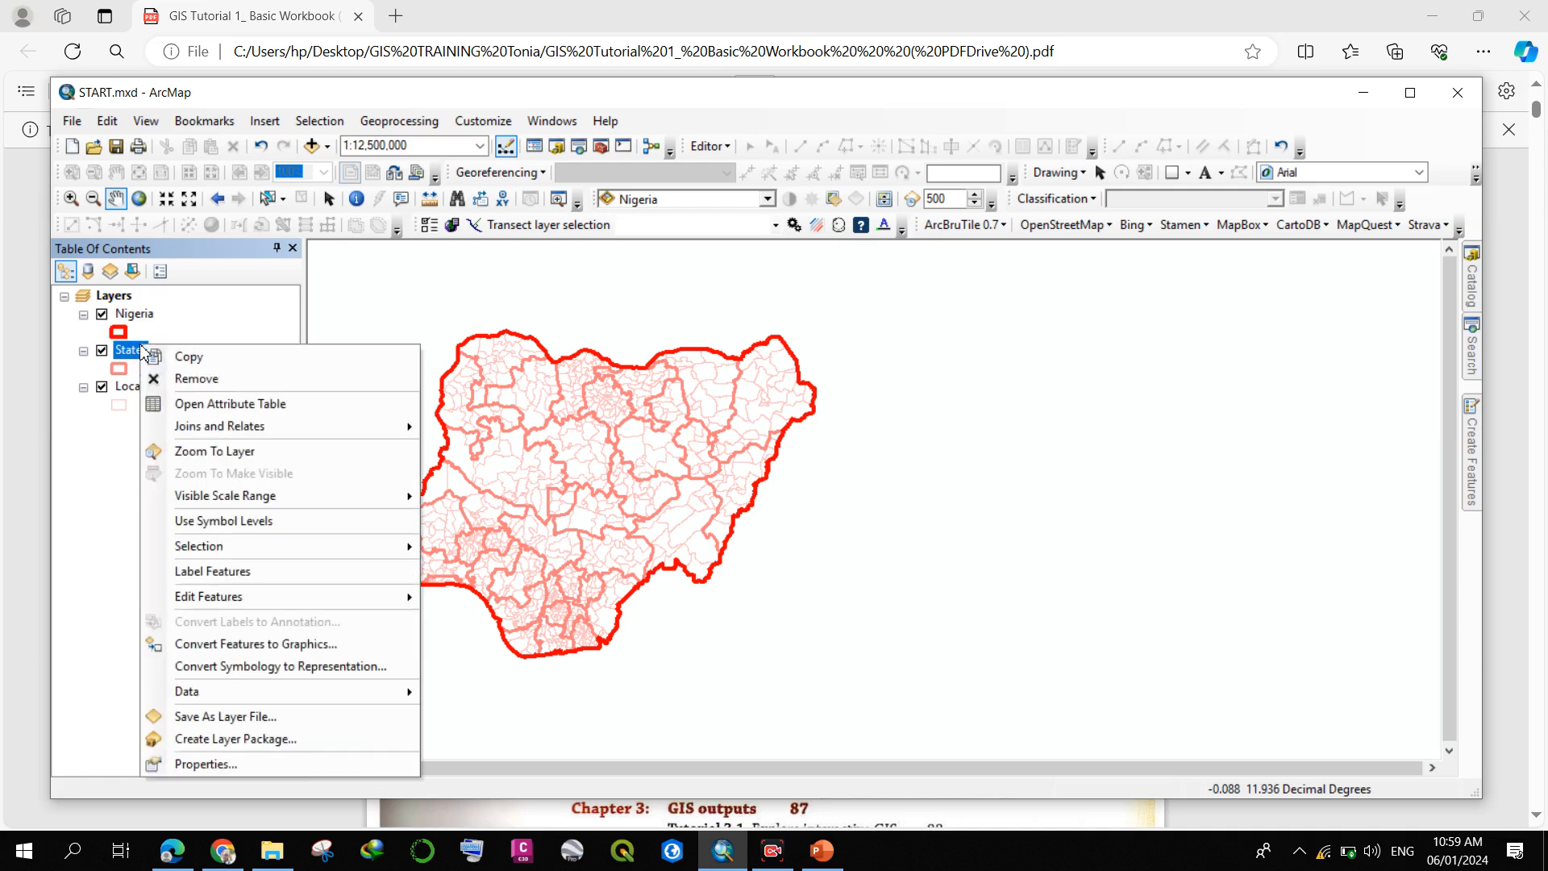
left_click(269, 406)
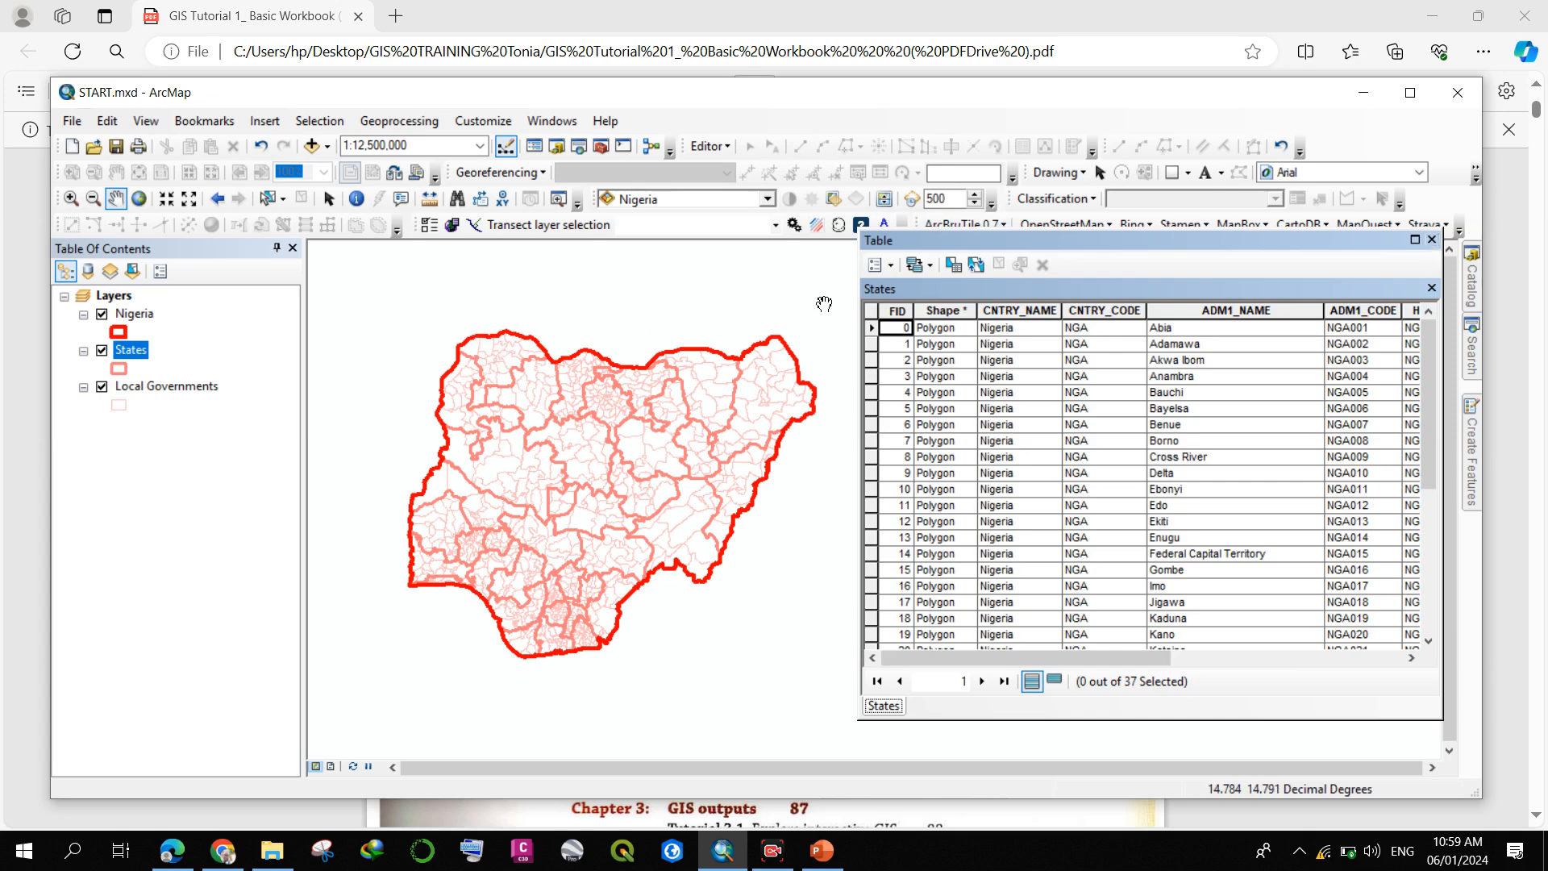
- Select the Abia record in the States table and examine its highlighted boundary up close on the map
left_click(871, 328)
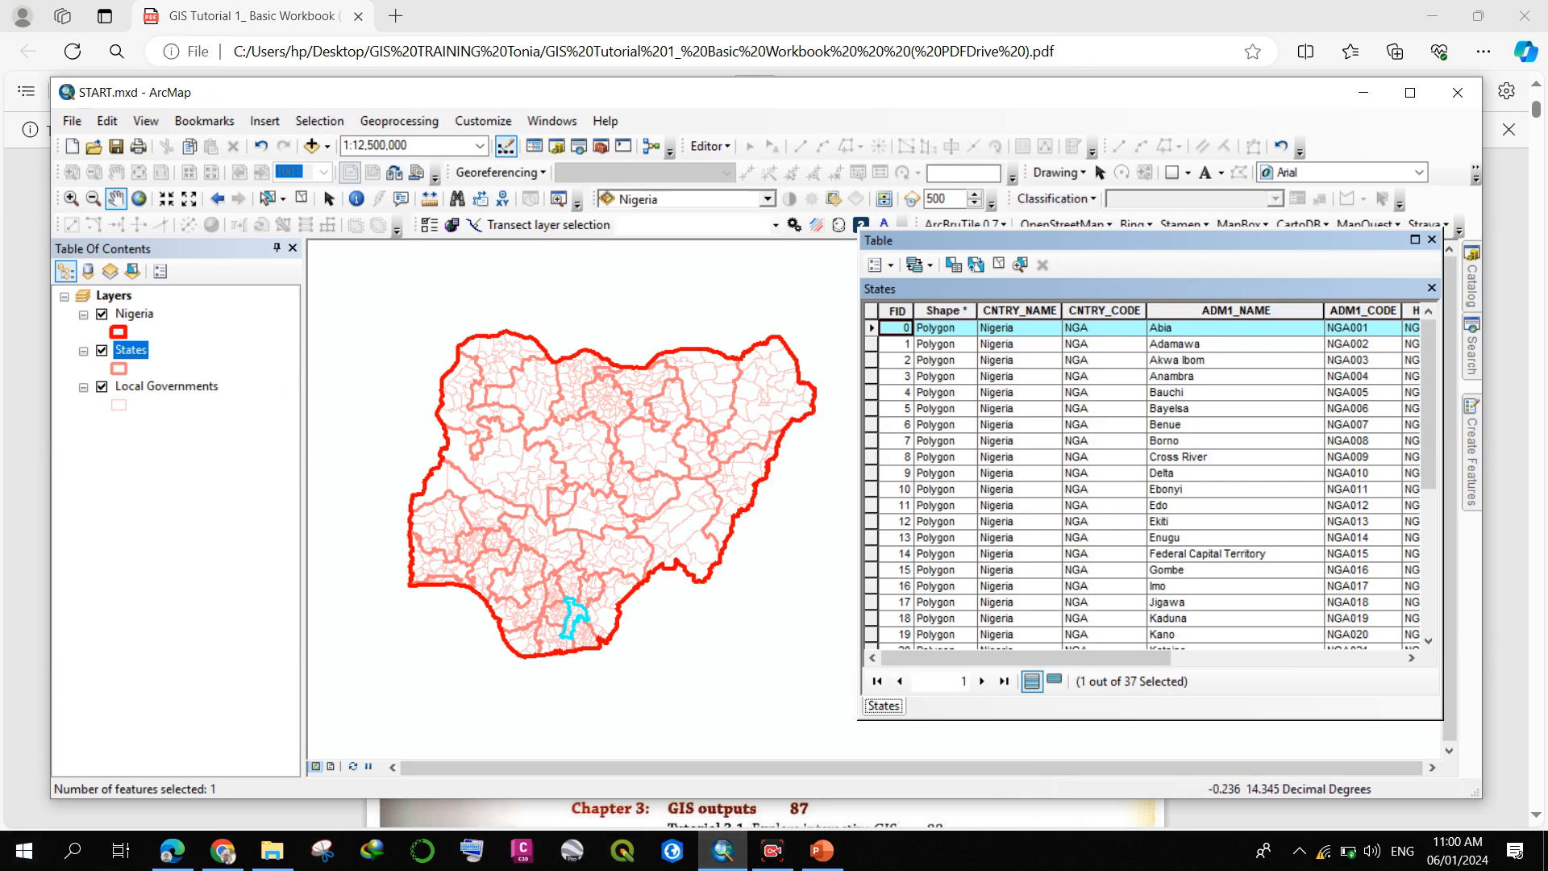
scroll(403, 561, "down", 2)
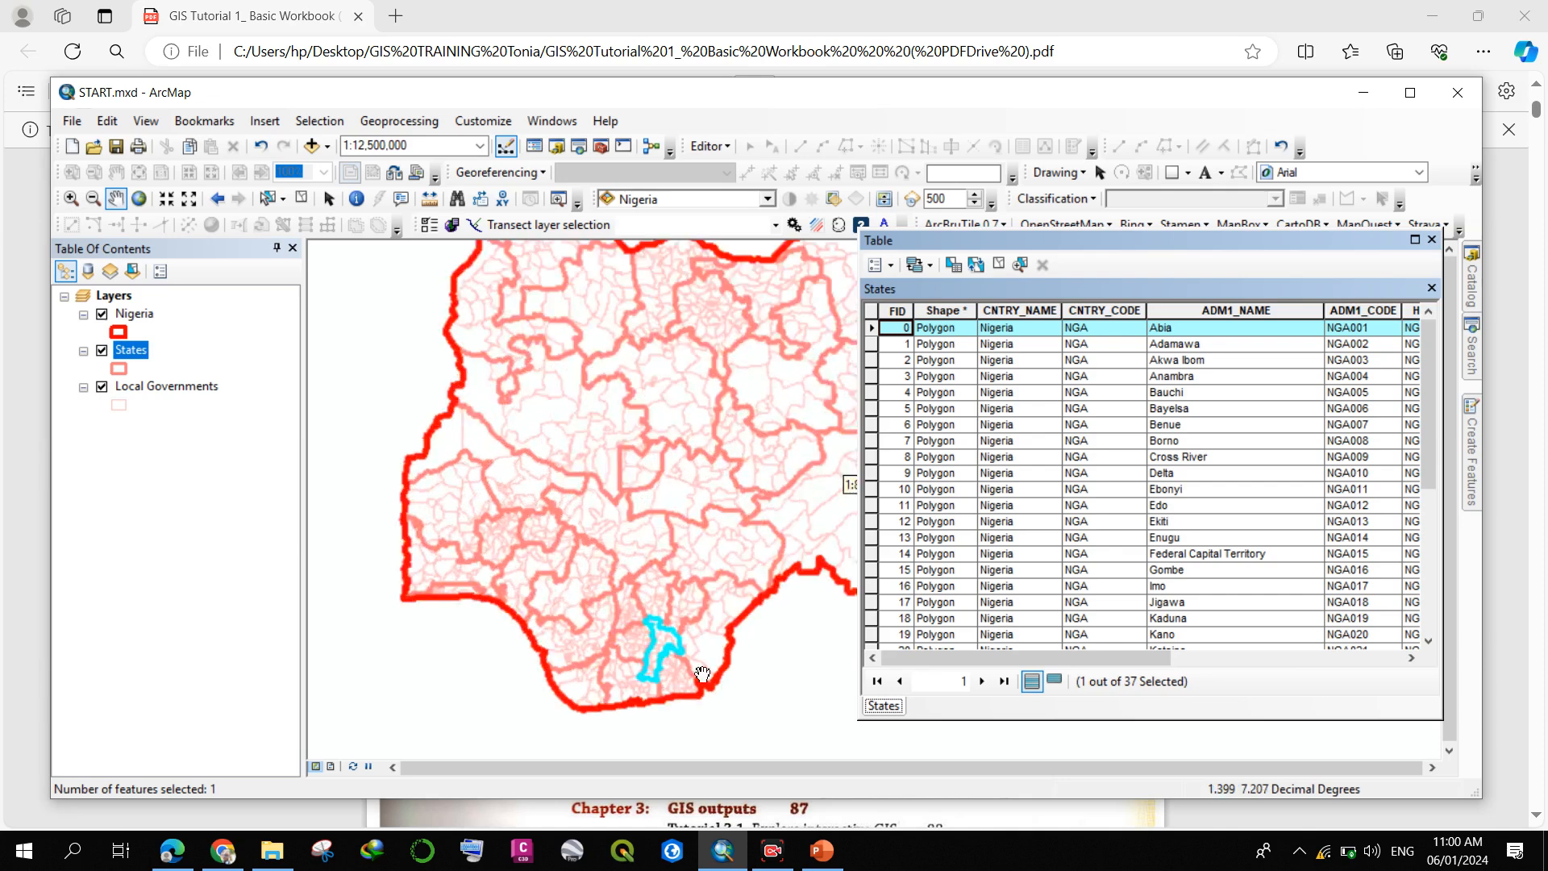
scroll(675, 707, "down", 4)
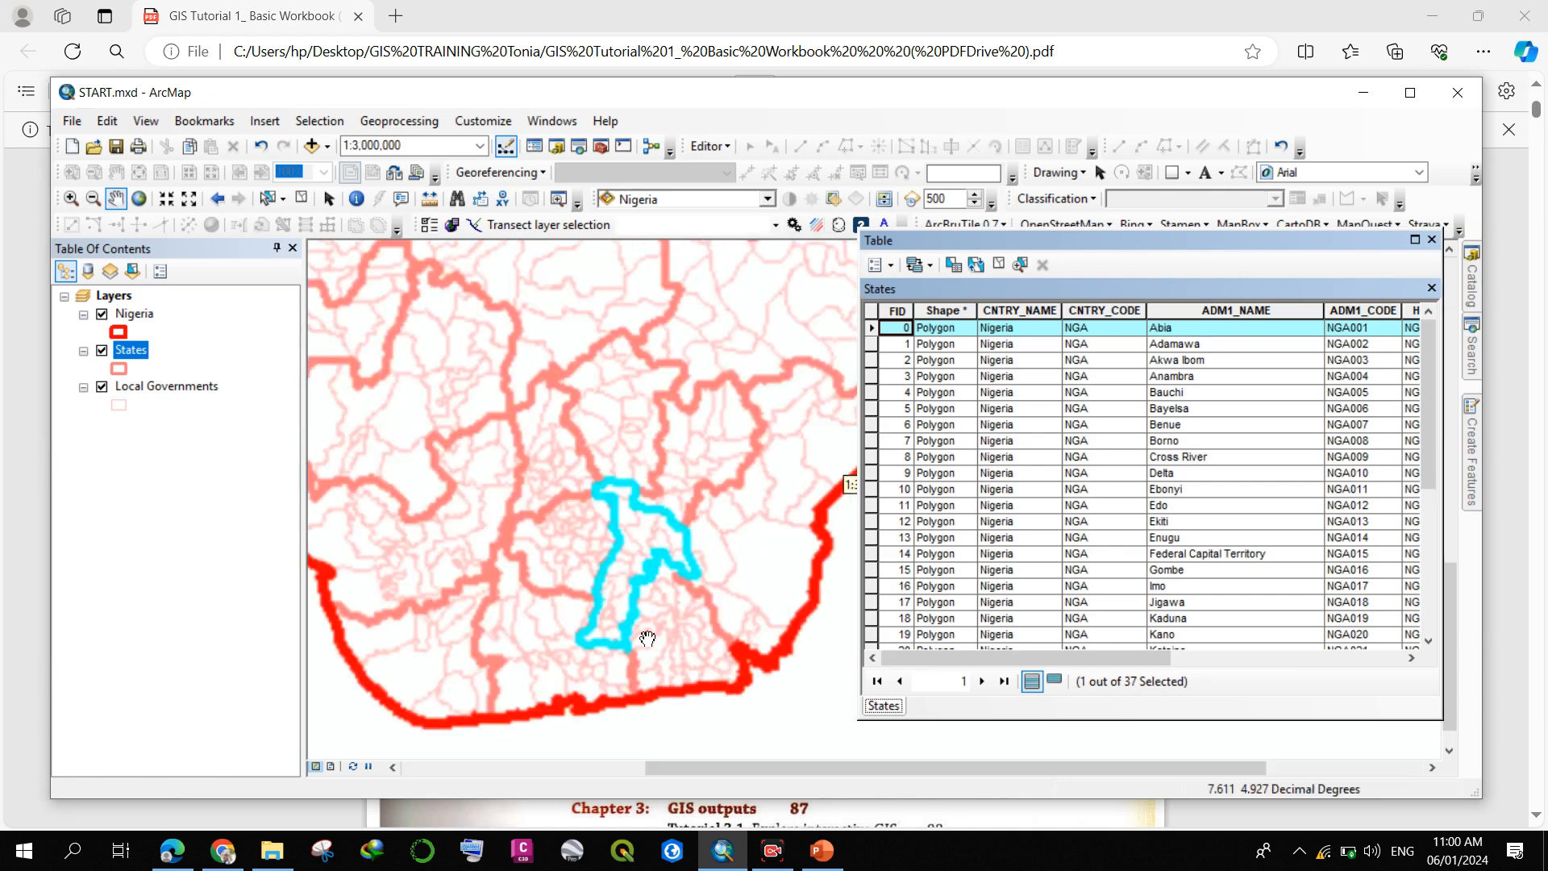
scroll(646, 616, "down", 5)
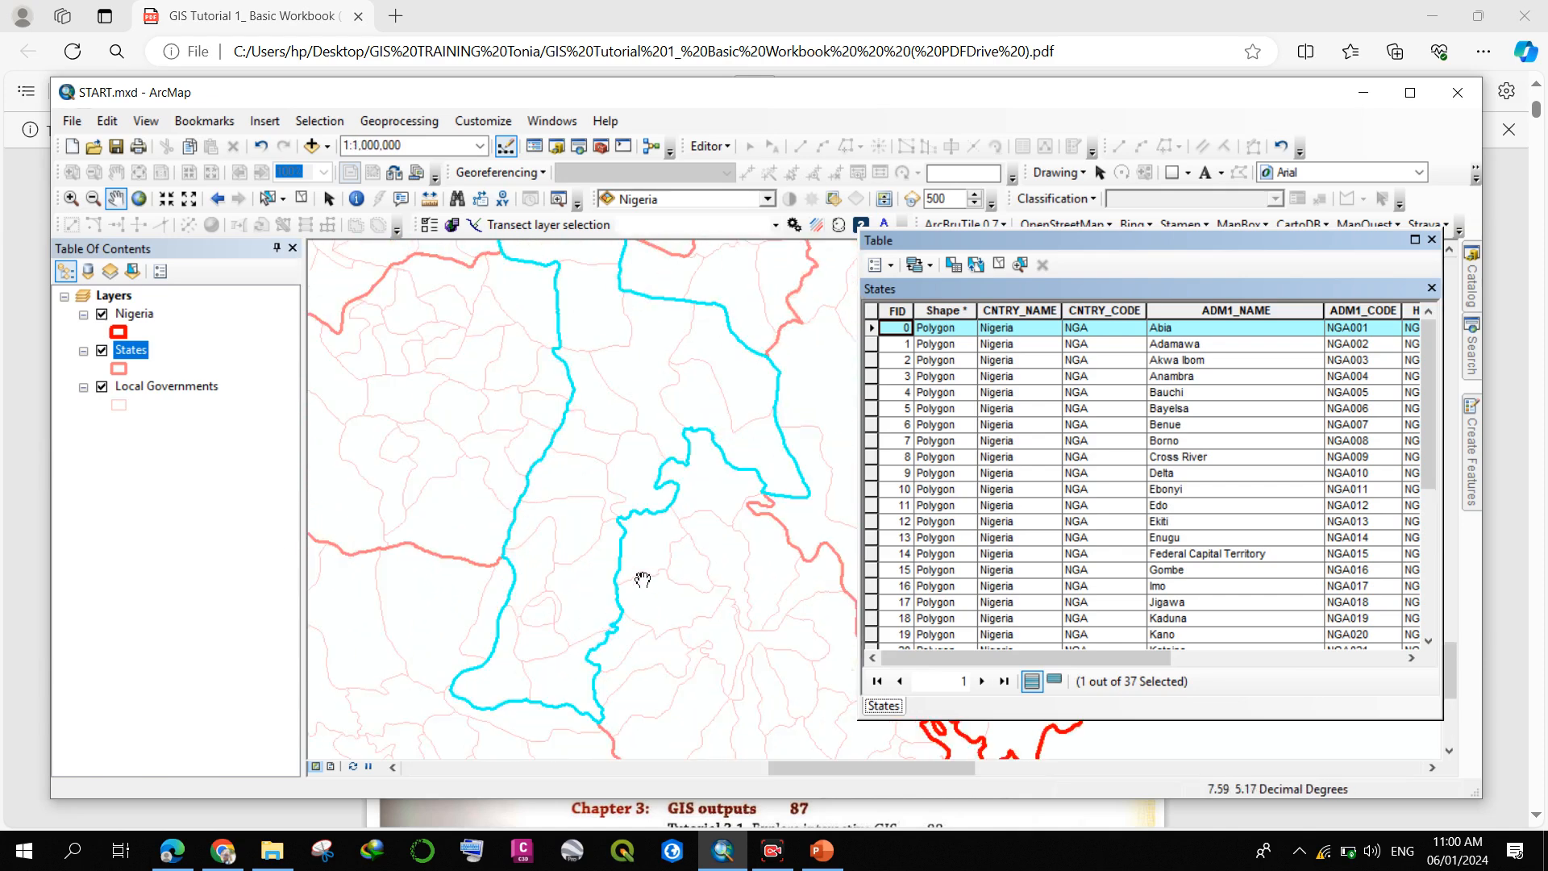
scroll(597, 535, "up", 2)
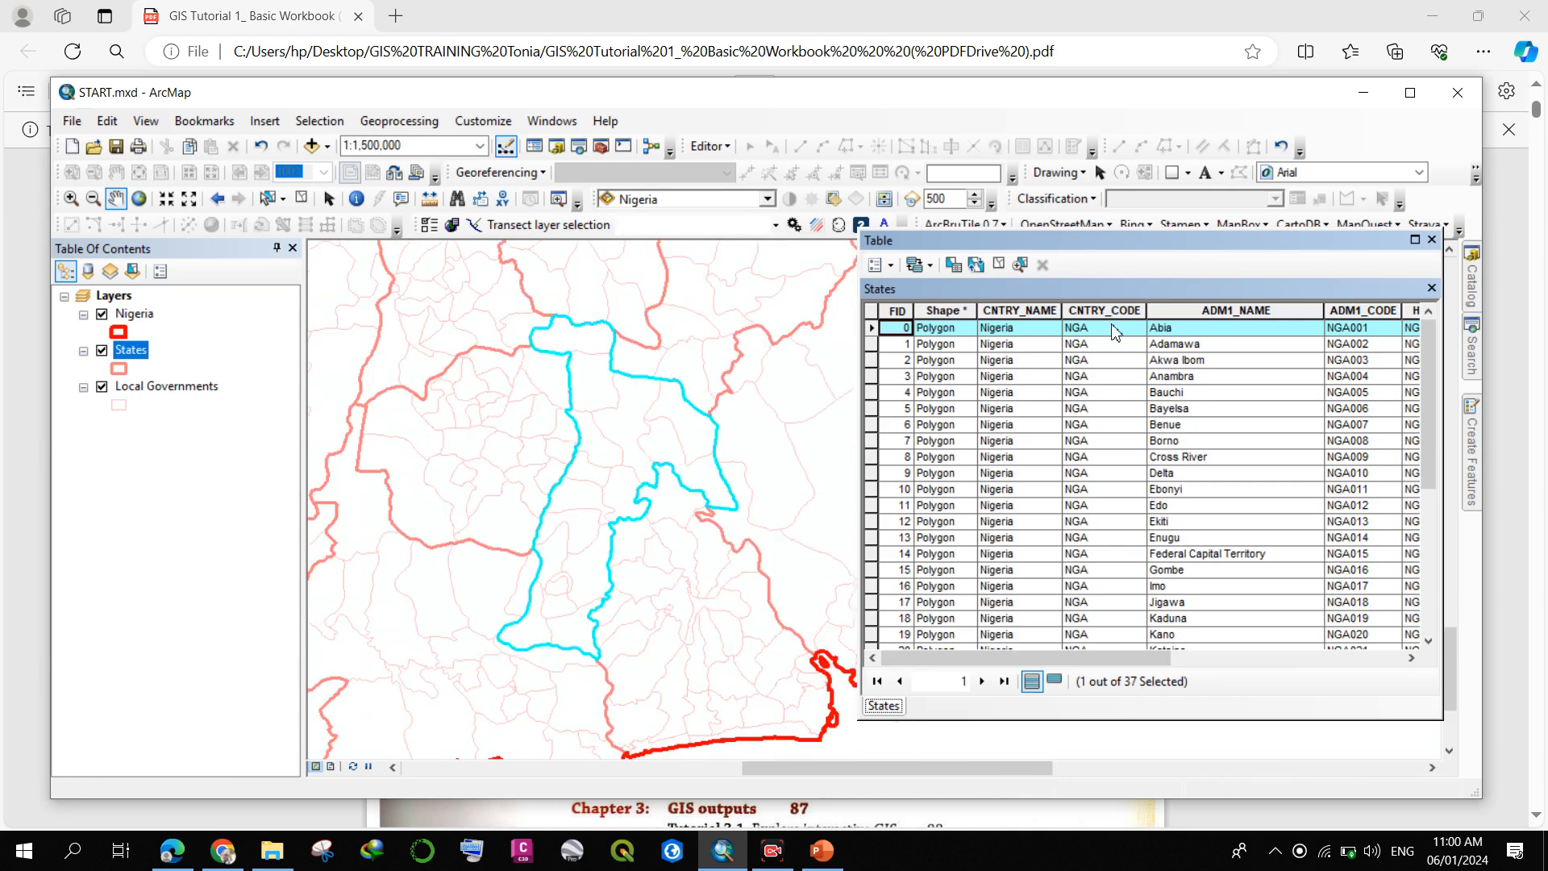
- Select the Borno record, zoom to the state and bring its whole outline into the uncovered map area
double_click(871, 443)
left_click_drag(696, 471, 427, 453)
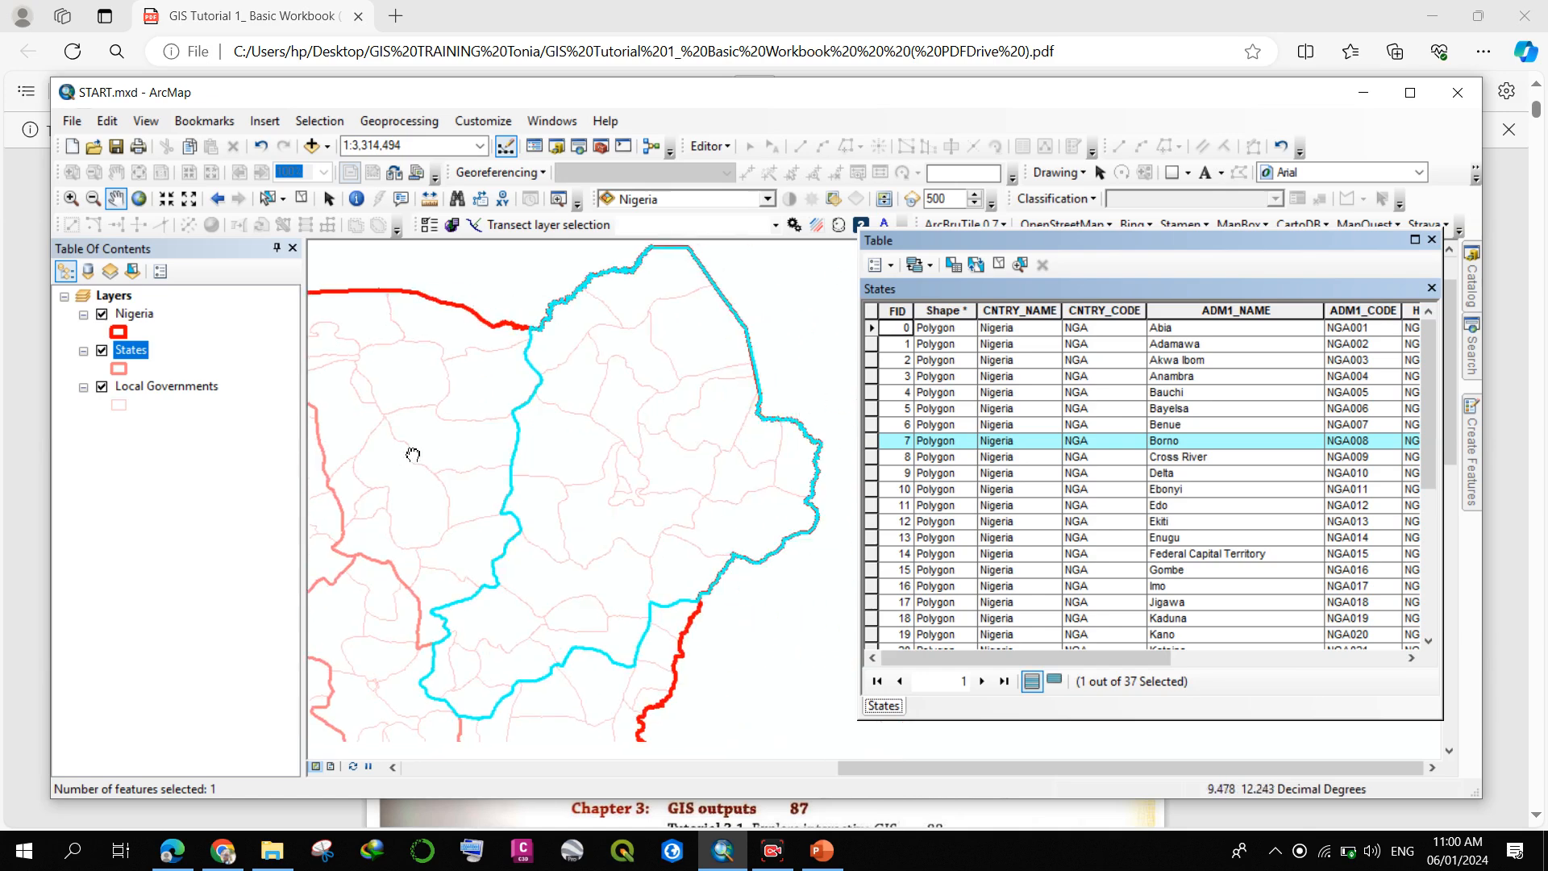
left_click_drag(596, 451, 625, 463)
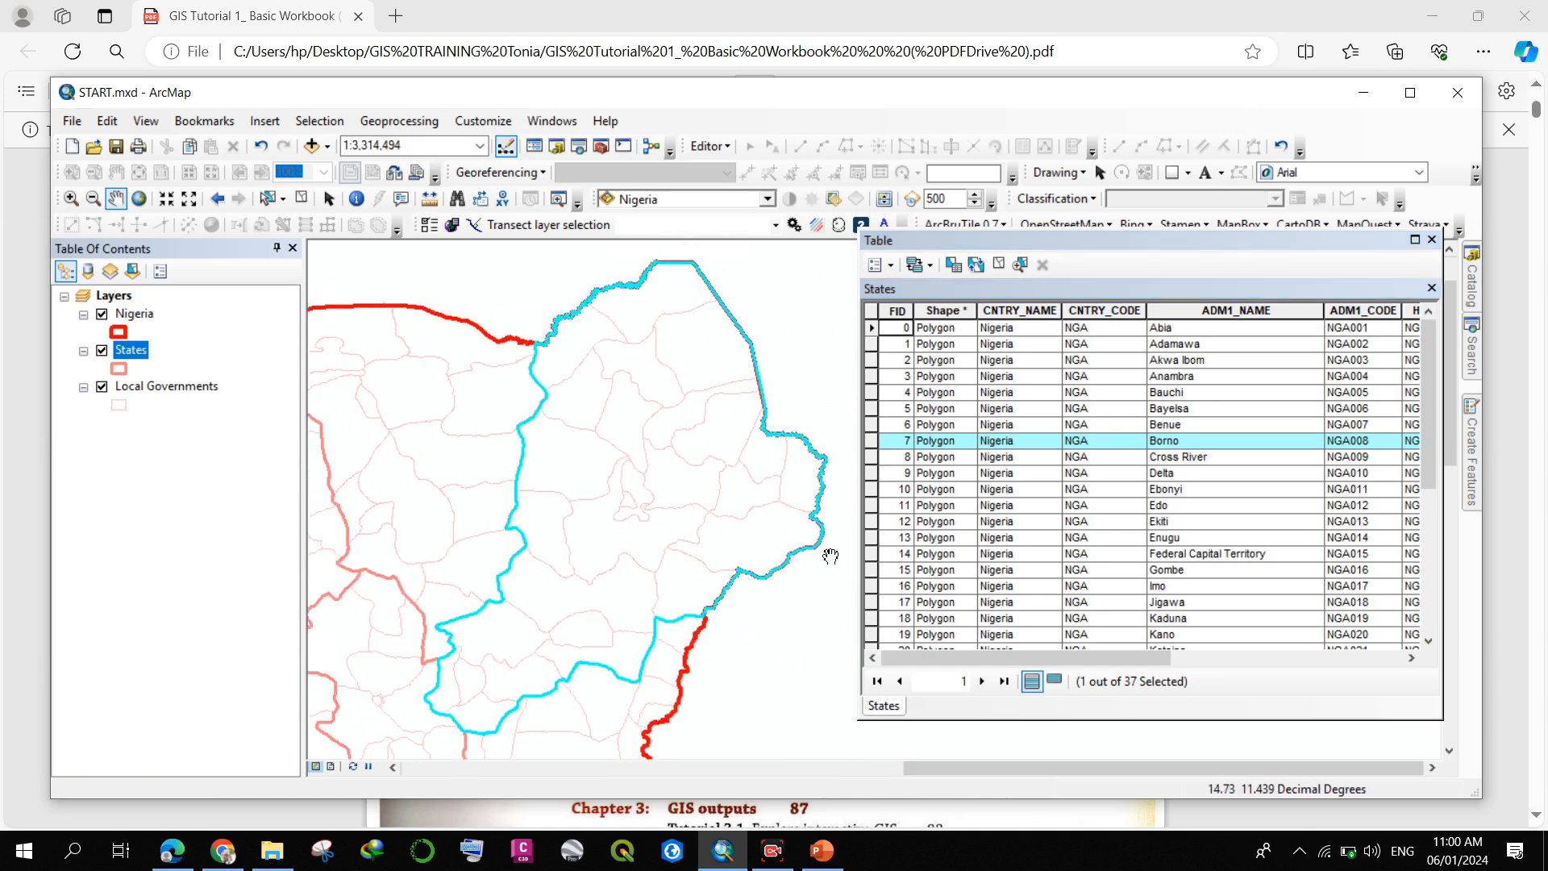
- Select the Kano record in the States table and zoom to its full boundary on the map
scroll(923, 593, "down", 1)
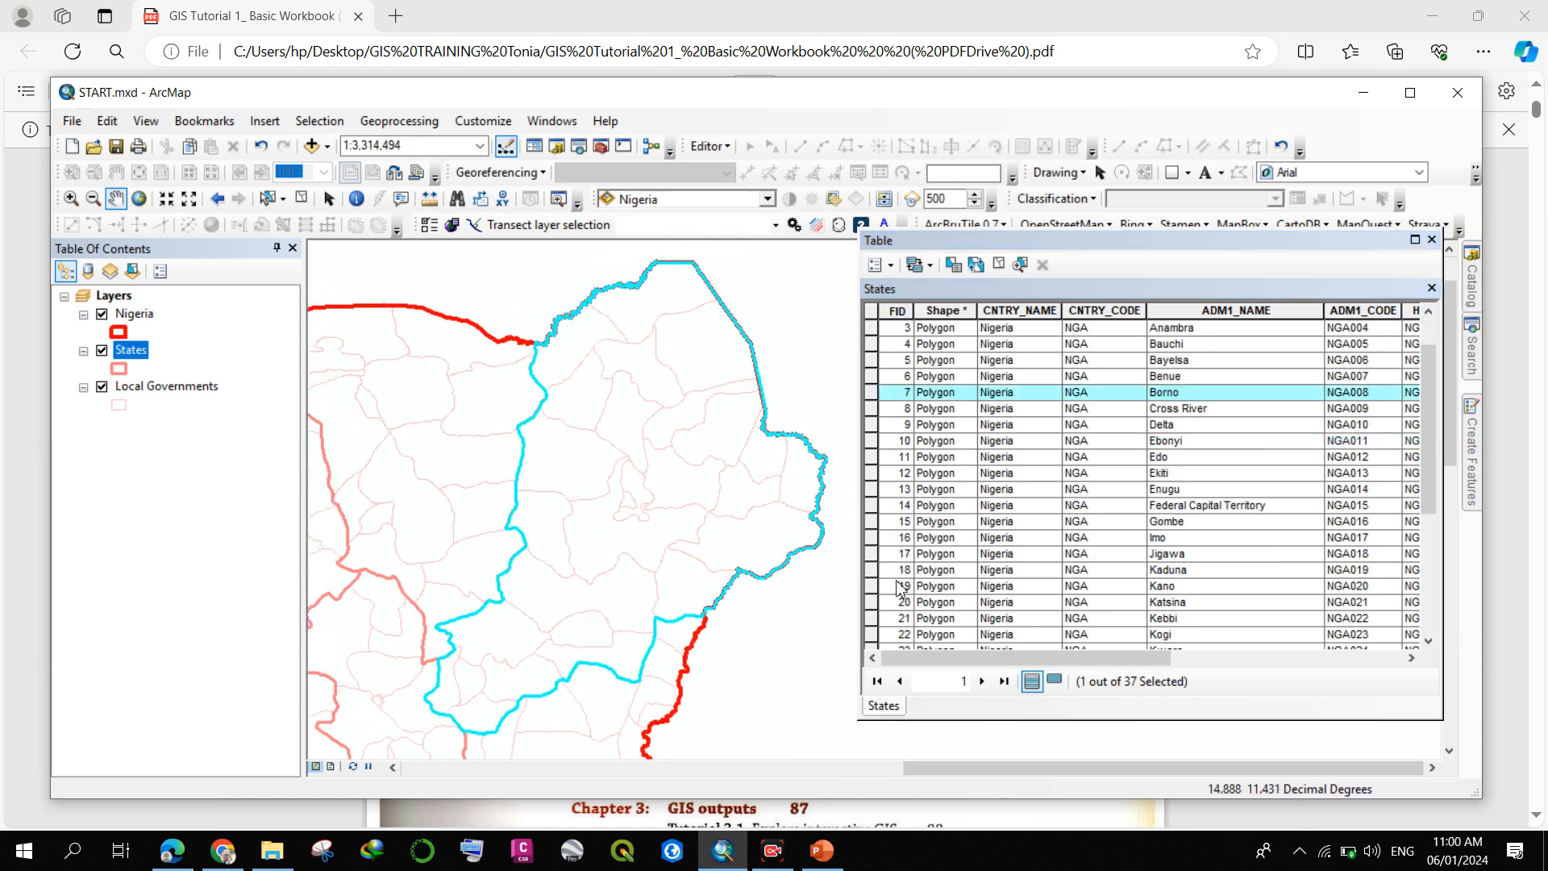
double_click(871, 586)
left_click_drag(743, 553, 526, 564)
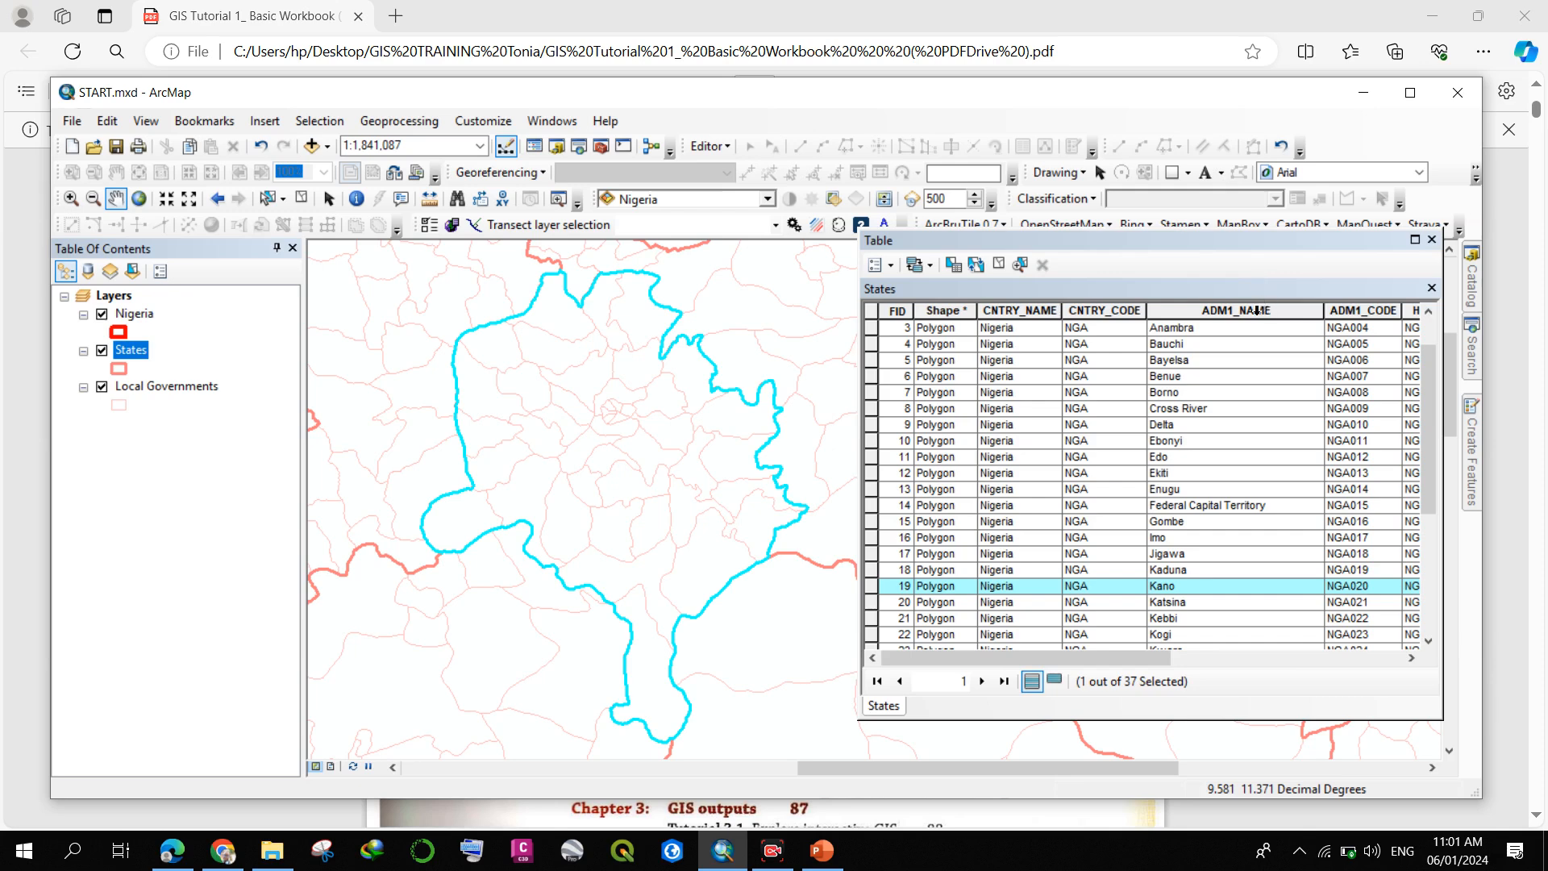
- Review the remaining attribute columns of the States table, including the codes, HRparent and shape length fields
left_click(1412, 658)
left_click(1412, 657)
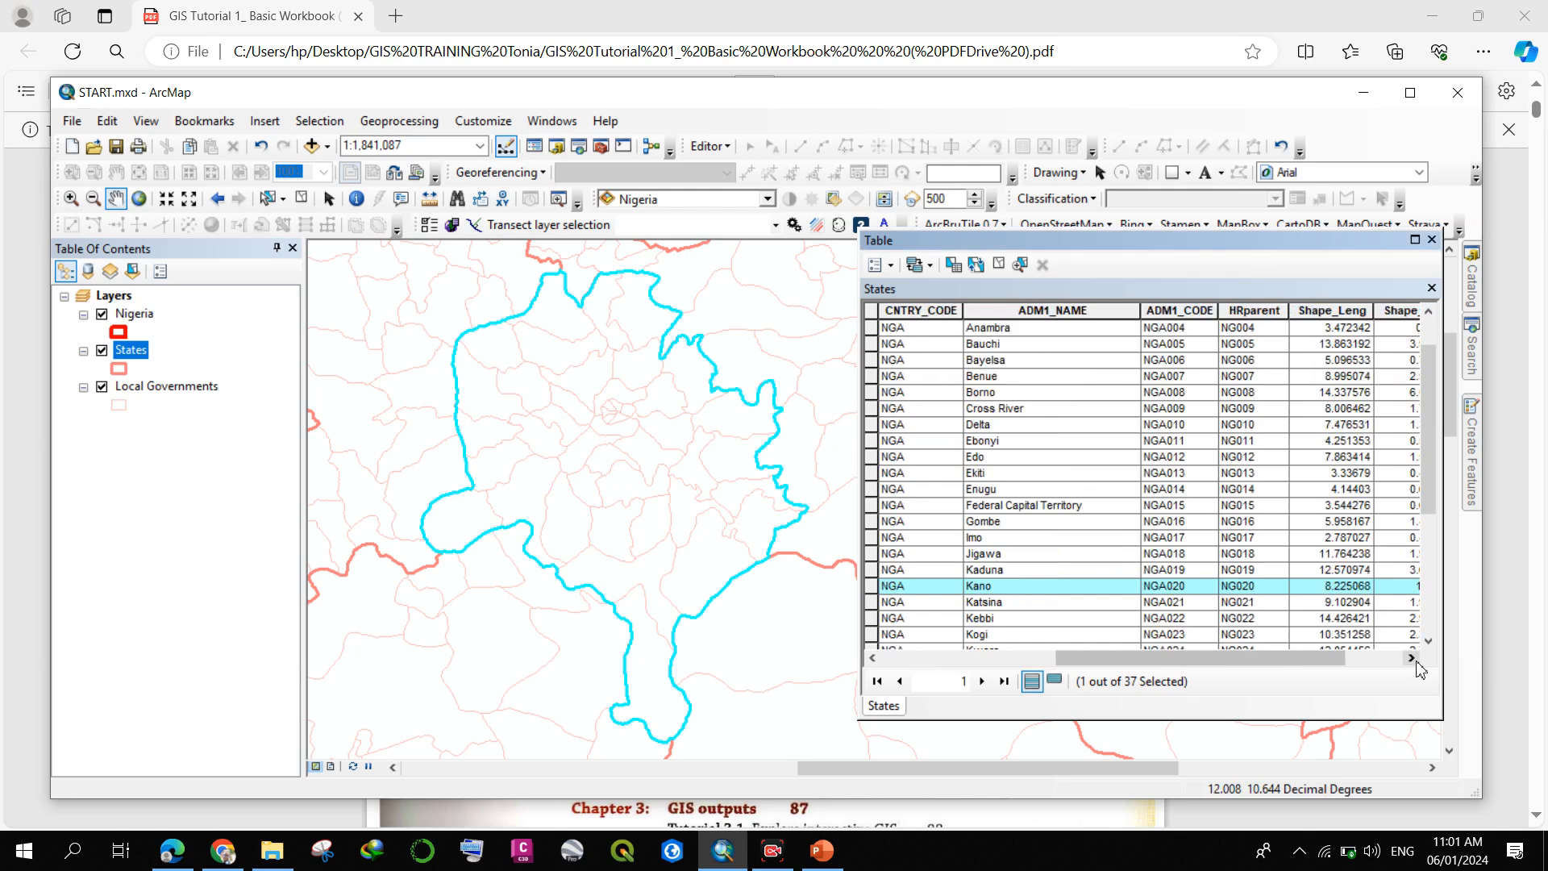
left_click(1411, 657)
left_click_drag(1185, 659, 1088, 662)
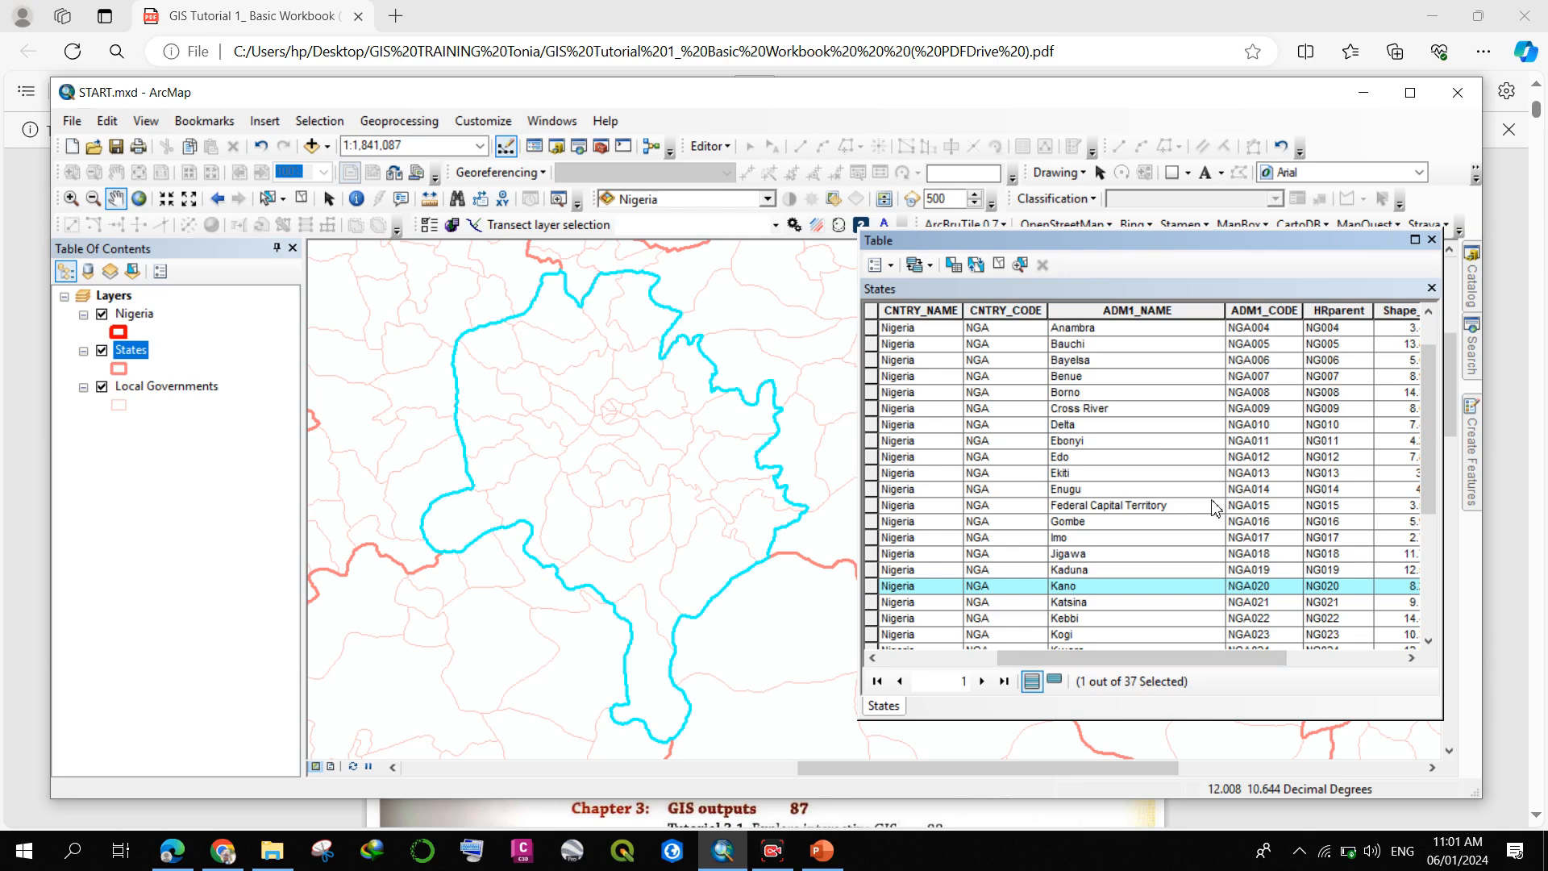
left_click_drag(1088, 661, 981, 672)
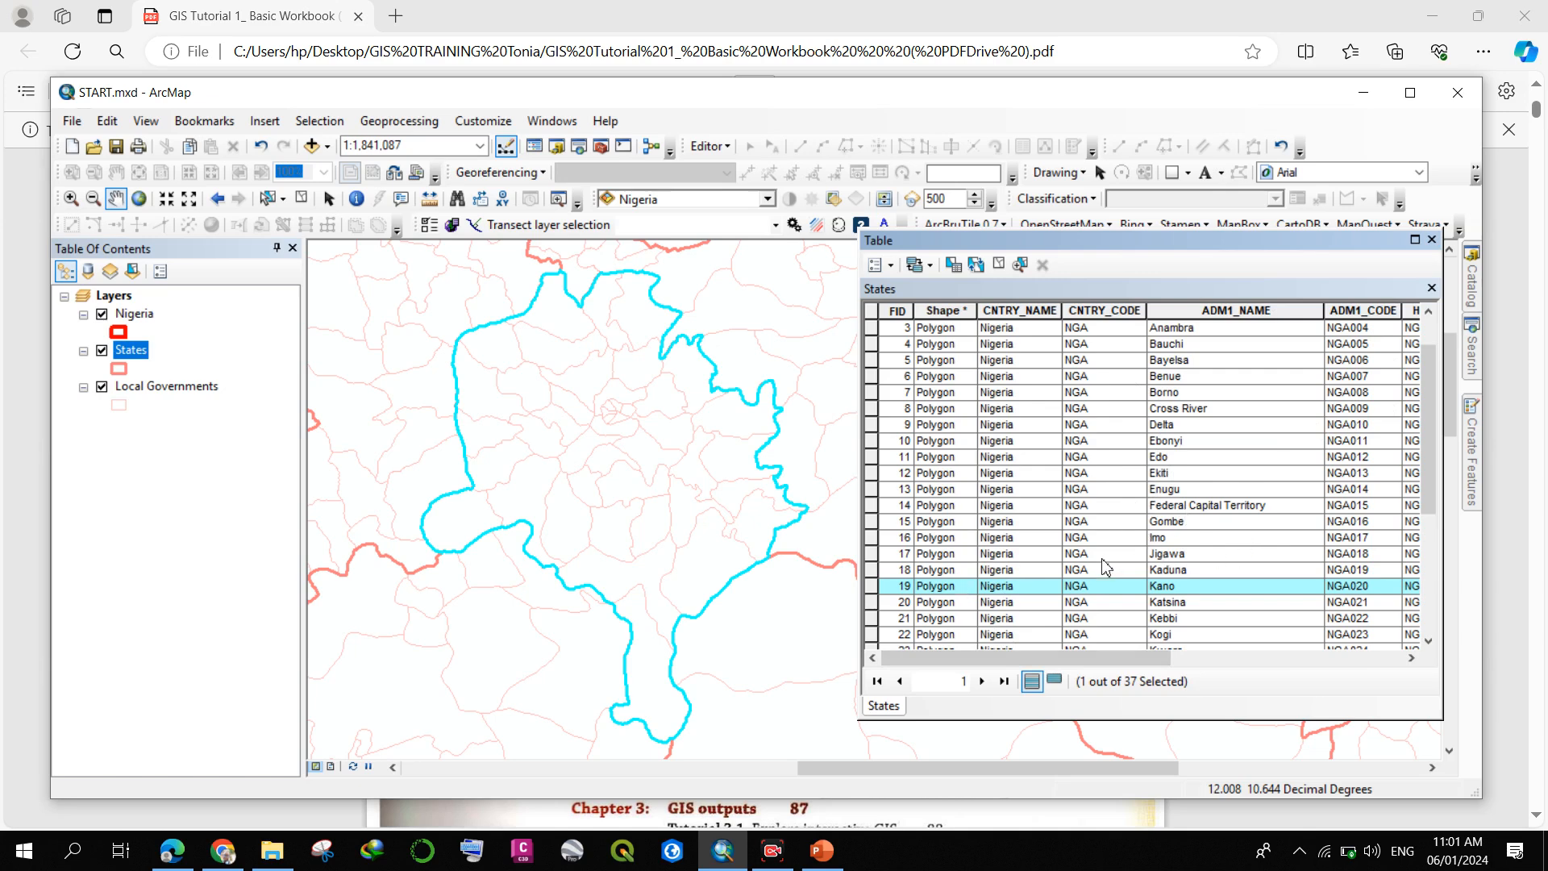
- Select the Lagos record in the States table and view its whole highlighted outline beside the table
scroll(1104, 565, "down", 2)
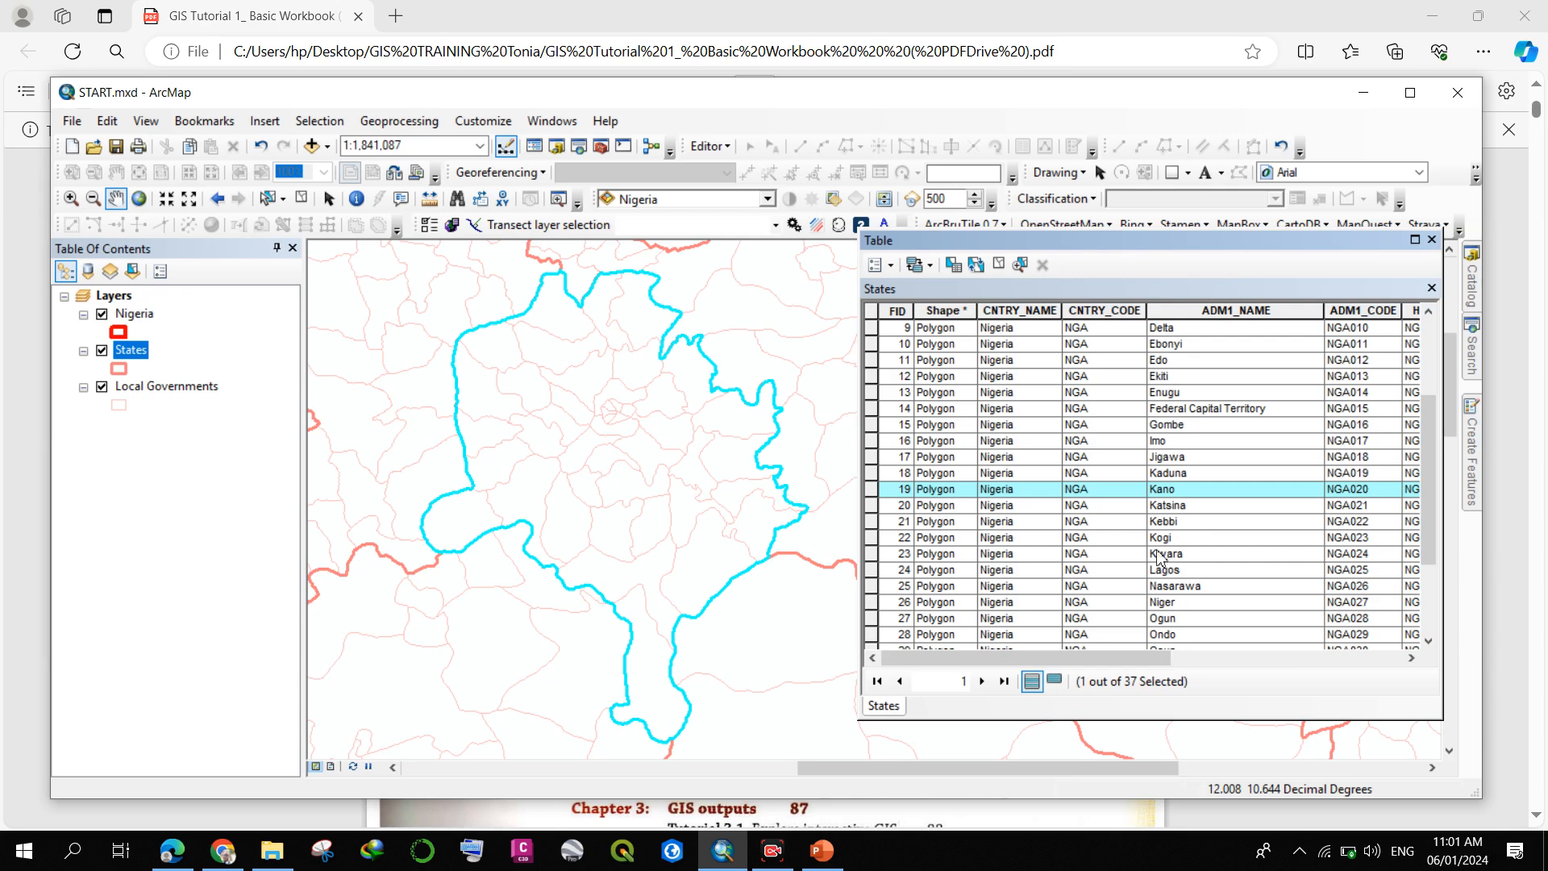
double_click(872, 570)
scroll(538, 580, "down", 2)
scroll(487, 541, "up", 5)
left_click_drag(674, 579, 560, 503)
scroll(685, 509, "up", 2)
scroll(605, 442, "down", 1)
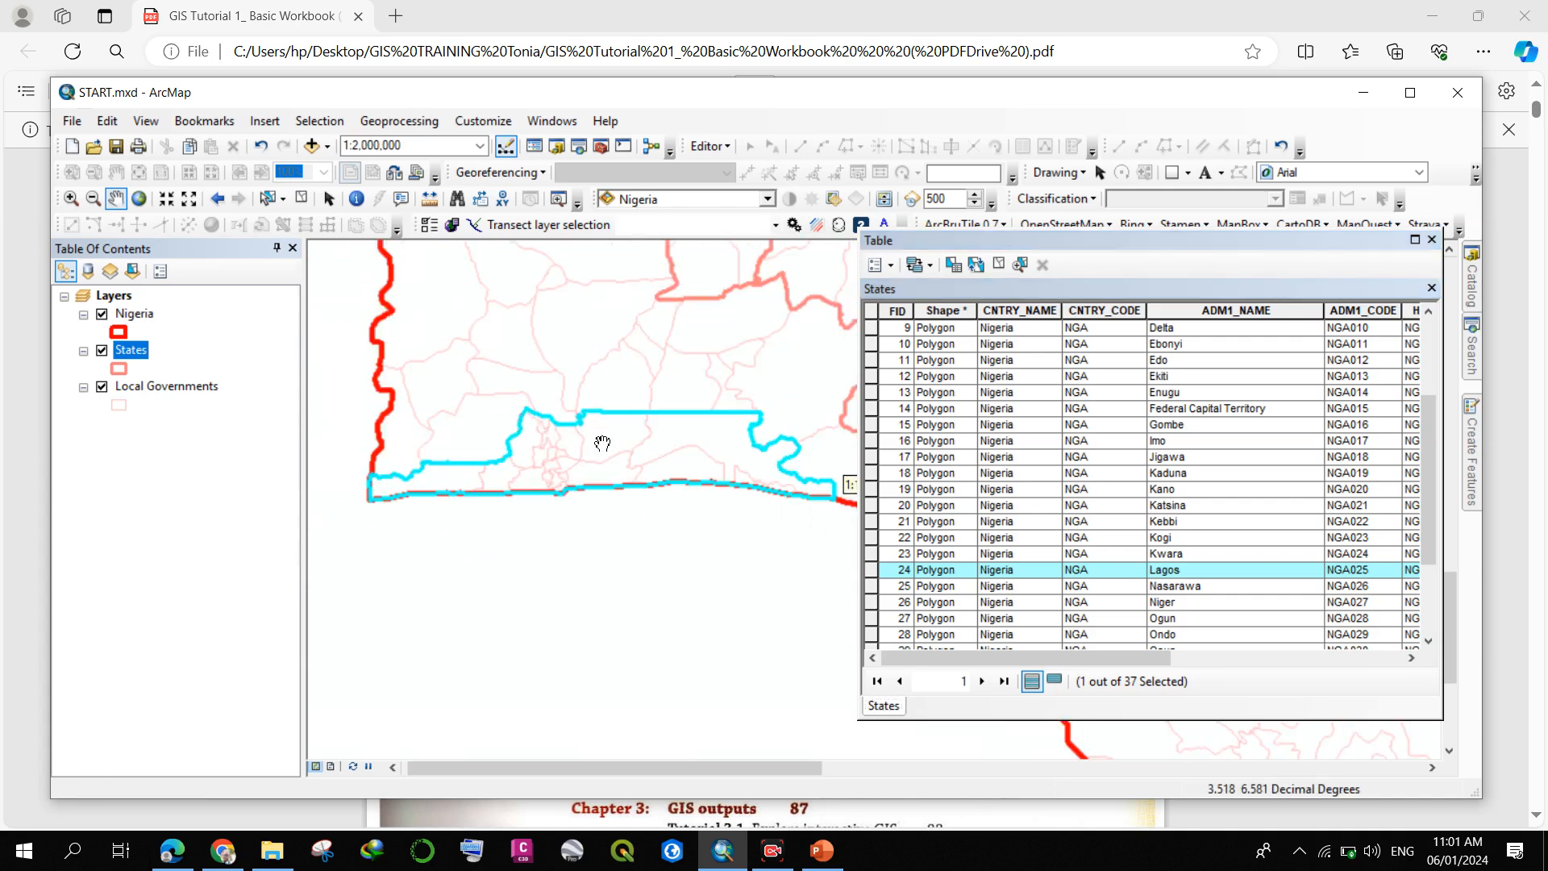
left_click_drag(632, 465, 604, 484)
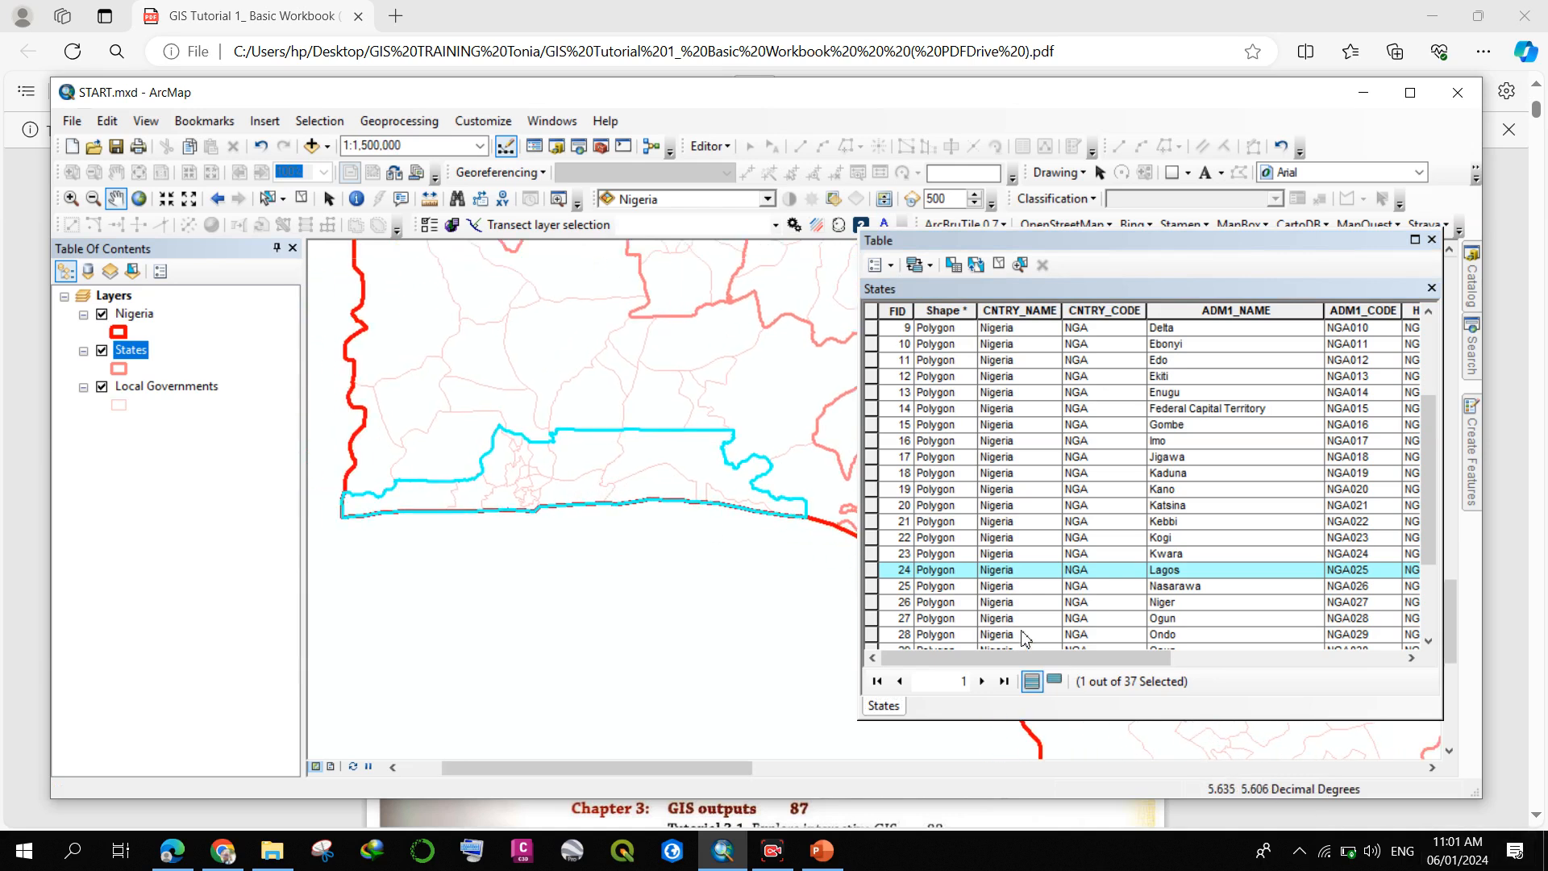
- Select the Ogun record, zoom to the state and fit its complete boundary beside the table
left_click(870, 618)
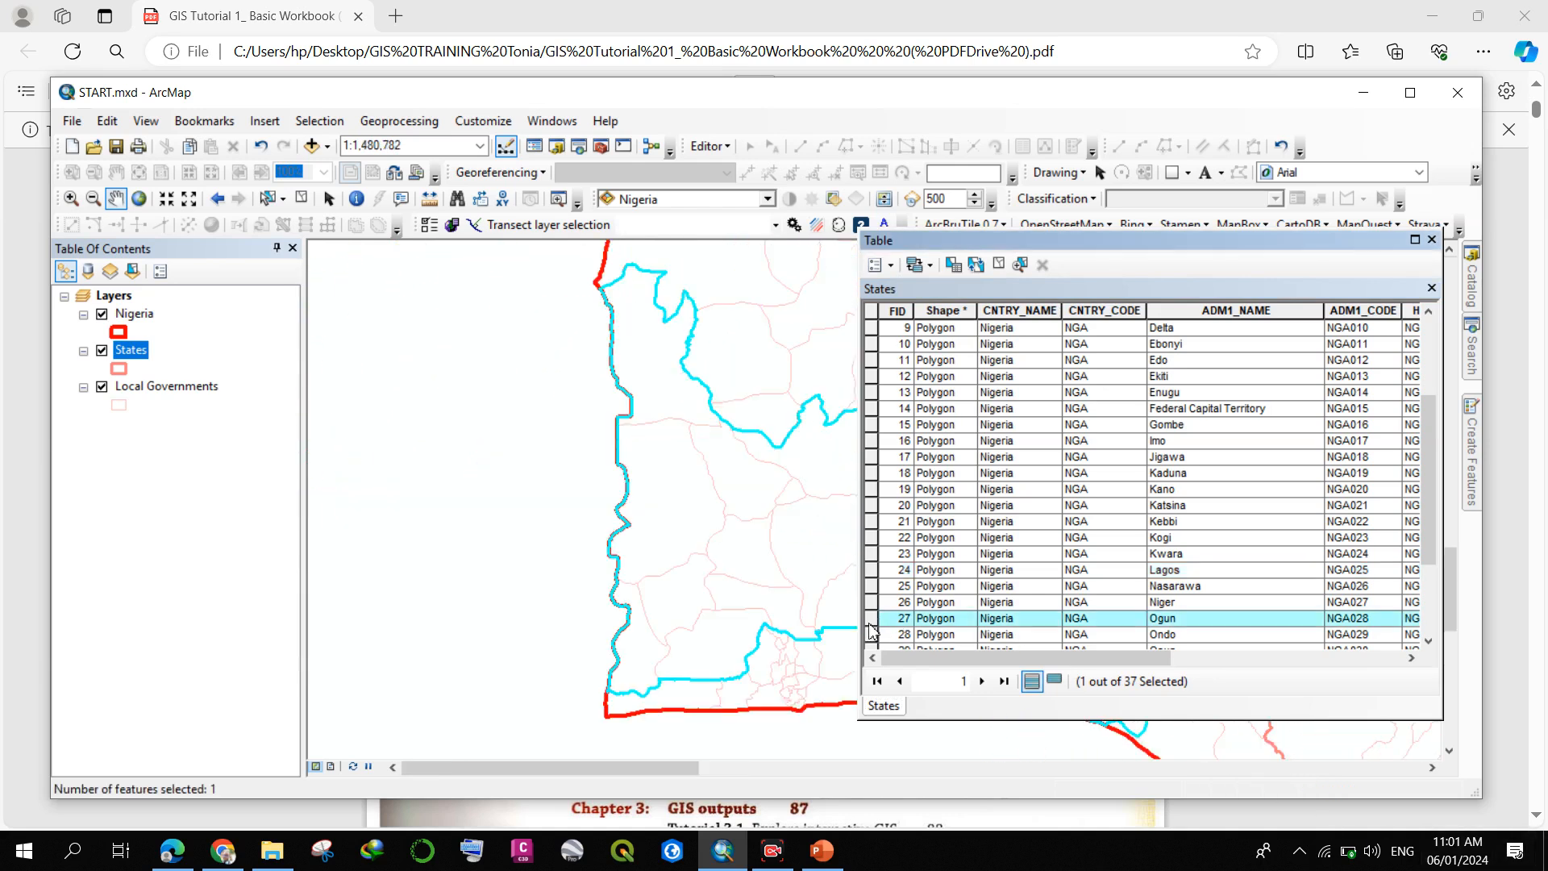
left_click_drag(666, 625, 542, 629)
scroll(556, 626, "down", 1)
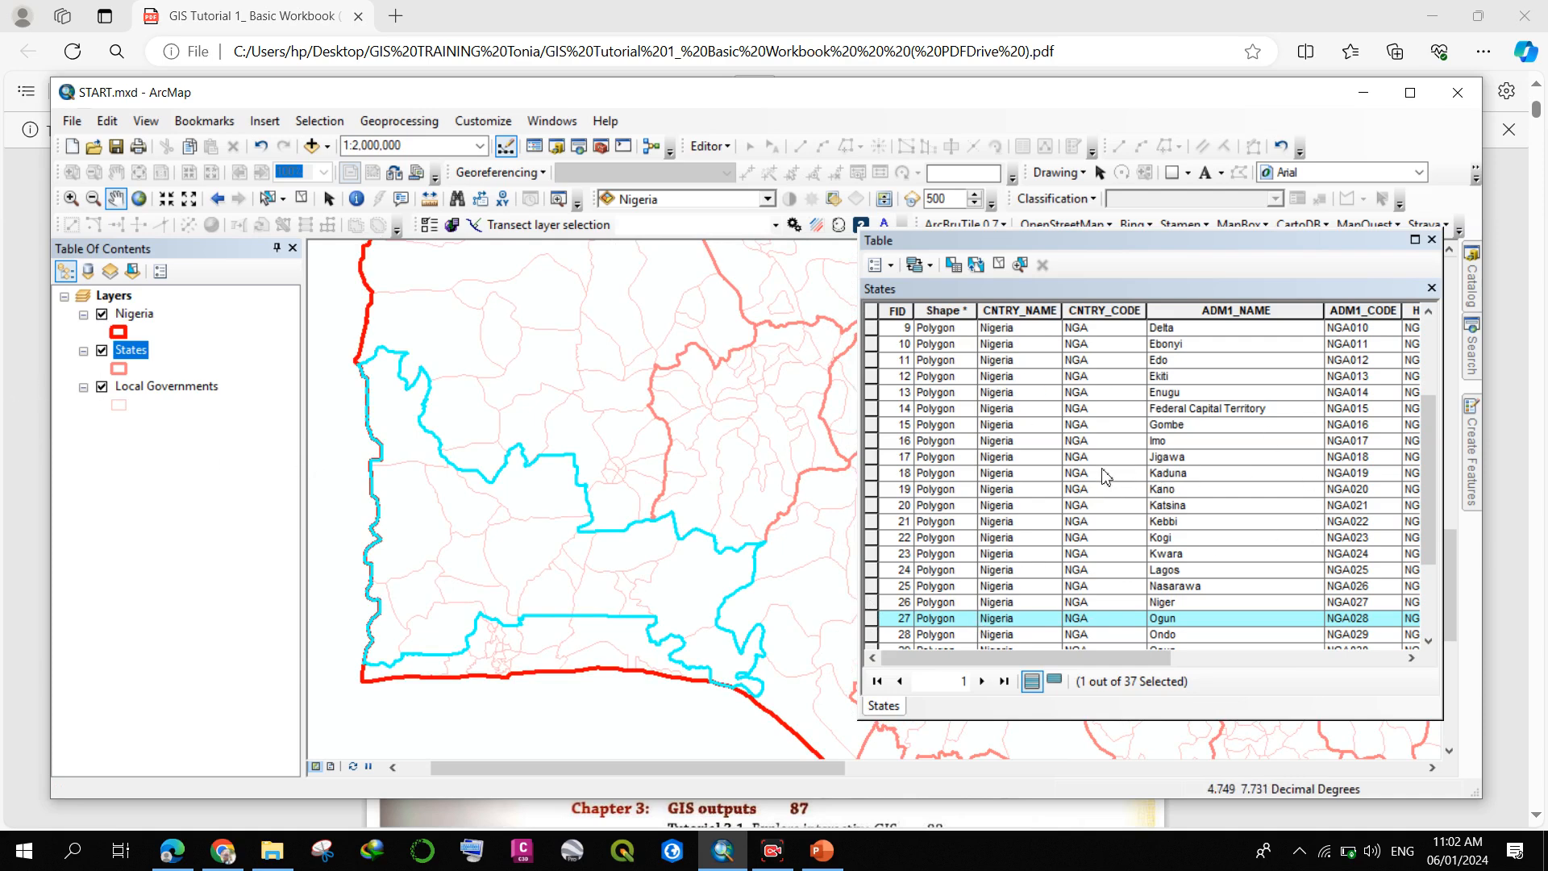
- Consult the Chapter 1 tutorial list in the GIS Tutorial 1 workbook PDF in the browser and return to ArcMap
left_click(171, 849)
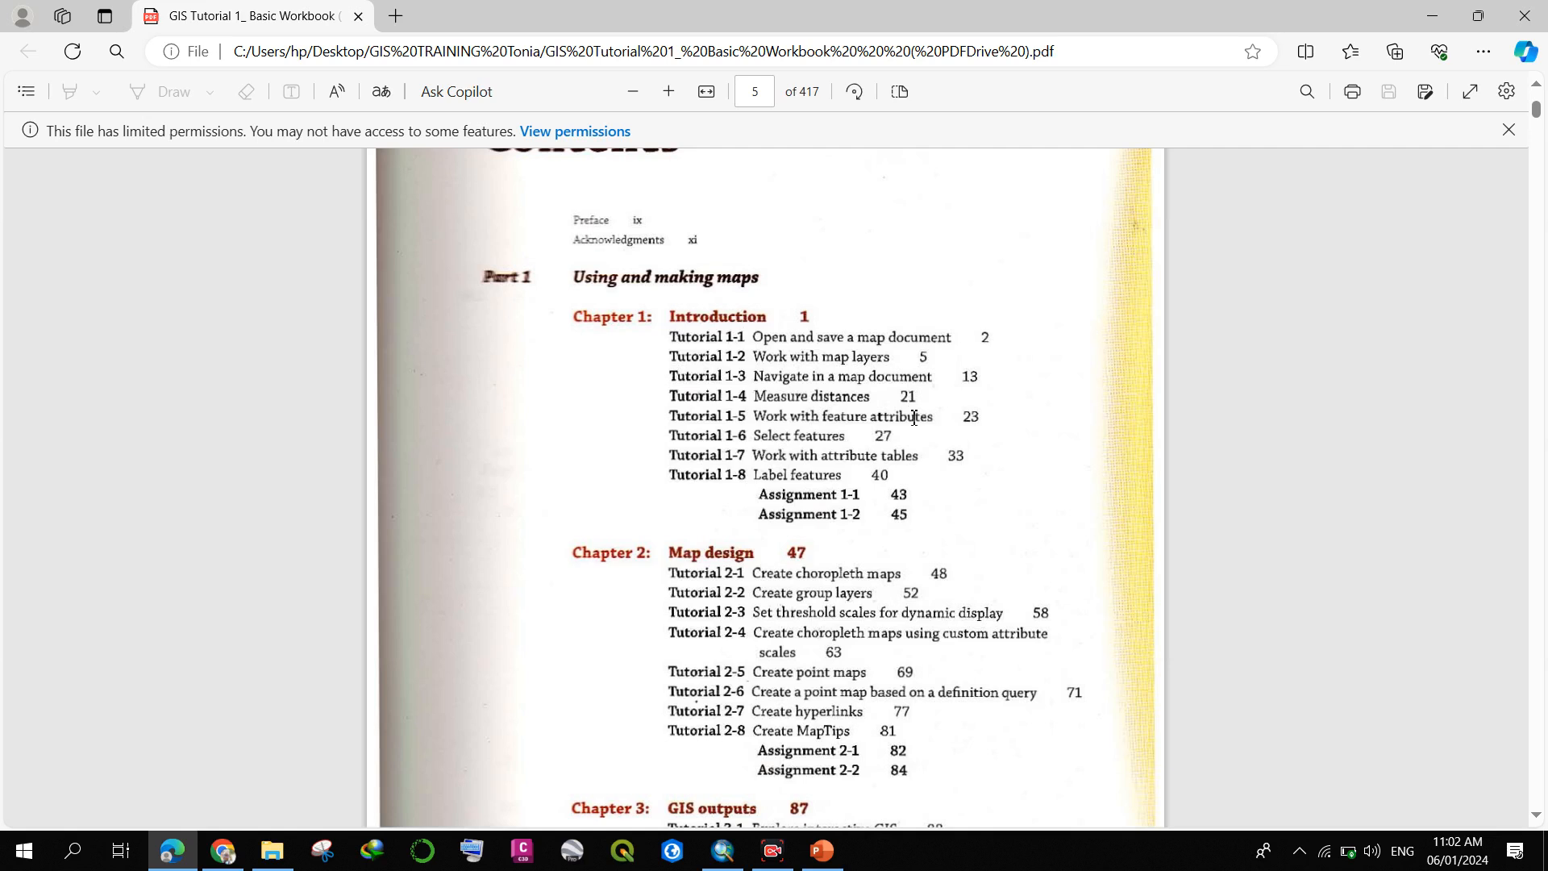
left_click(722, 850)
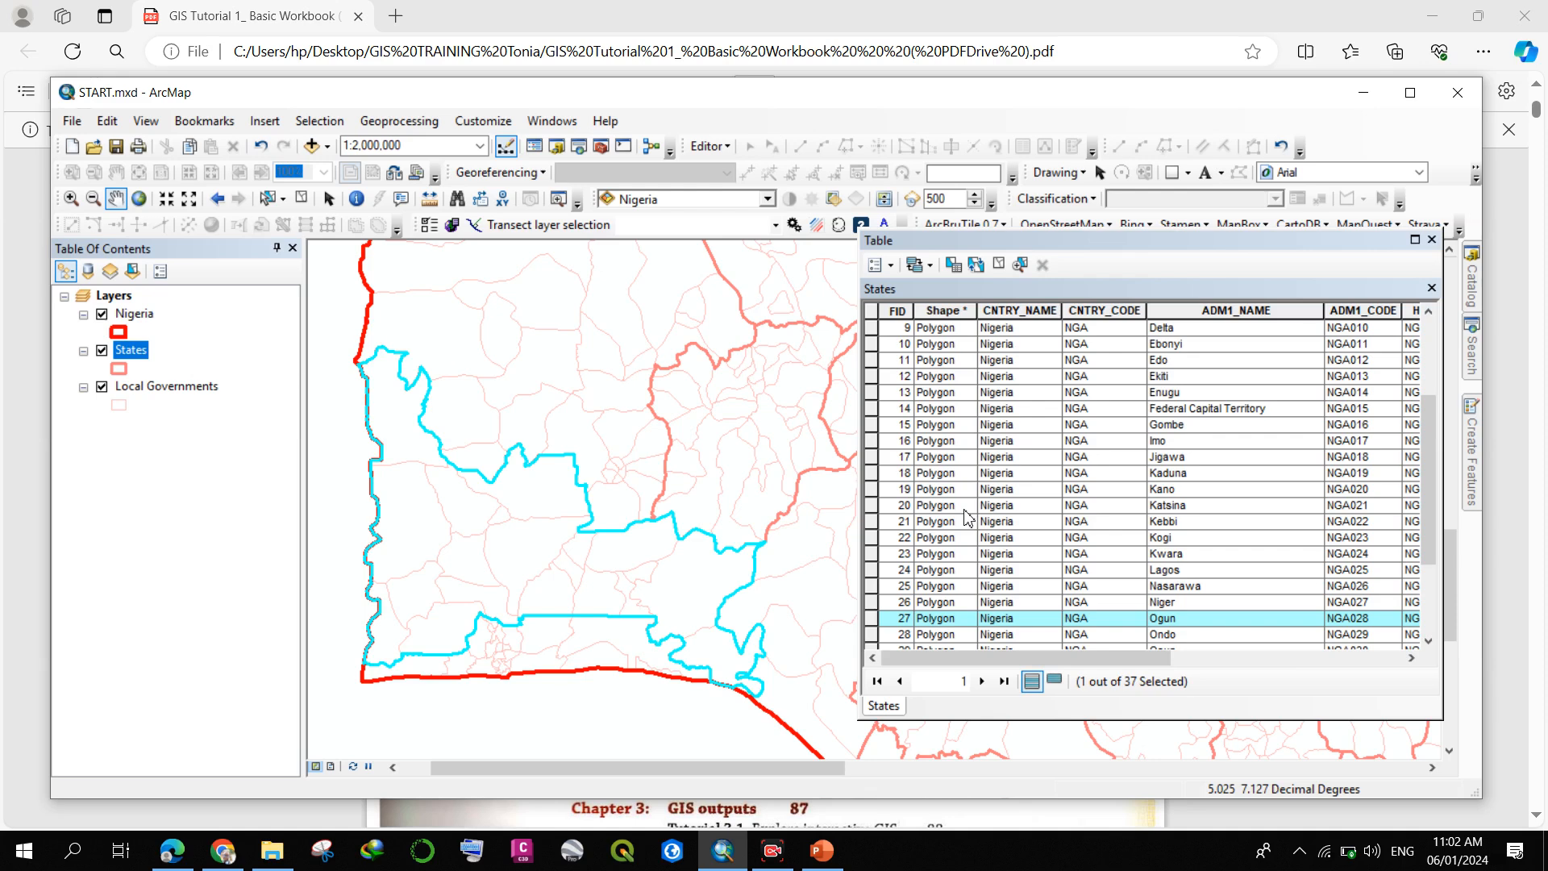
- Select the Kaduna record in the States table and view its location within the whole of Nigeria
left_click(872, 473)
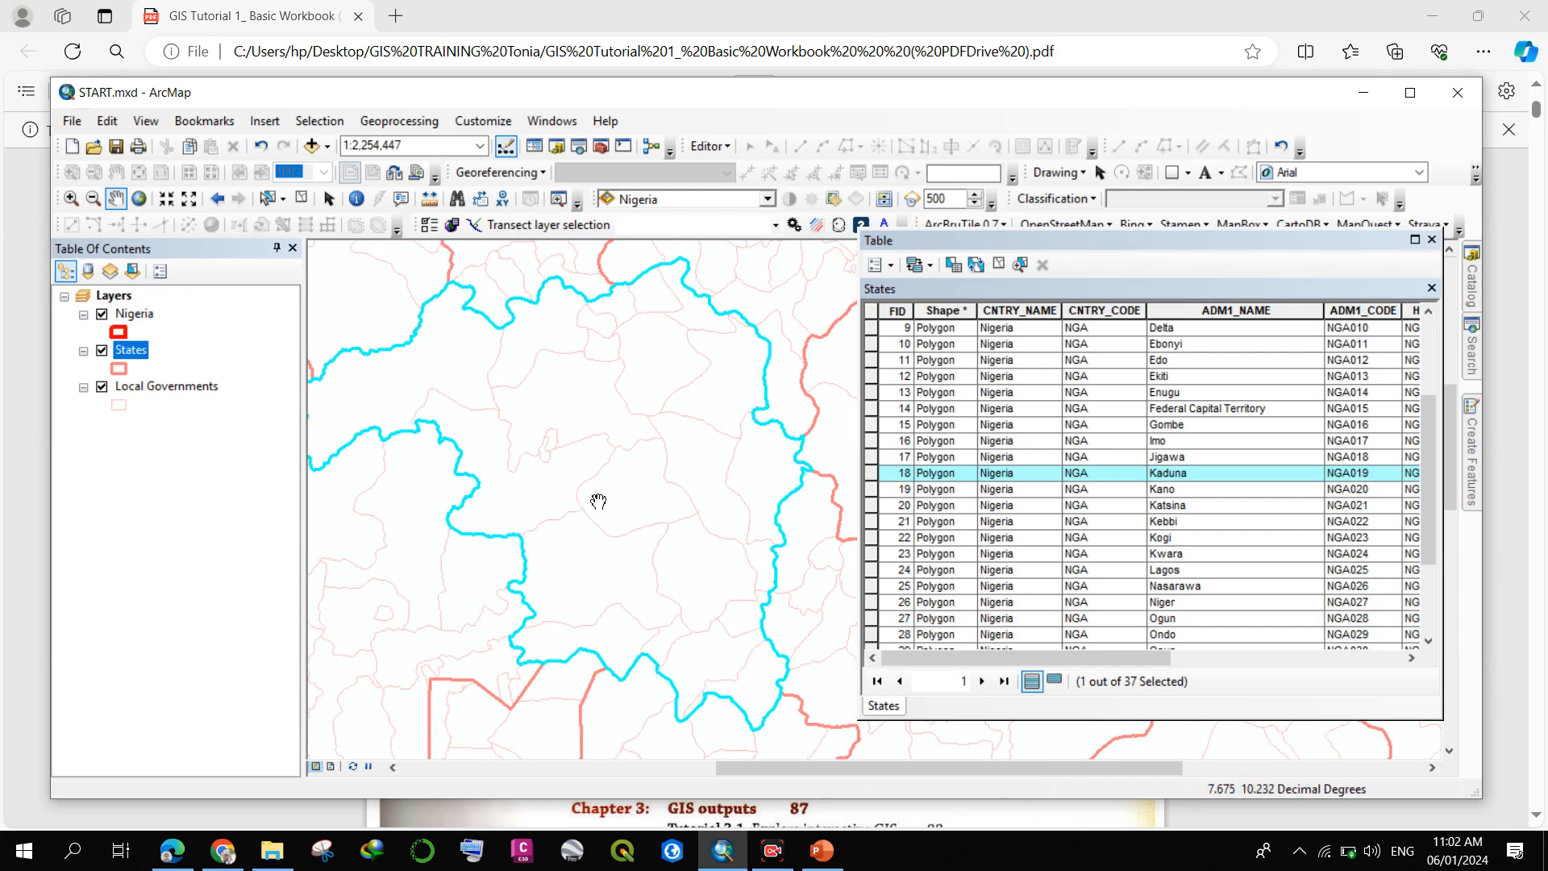
scroll(598, 501, "down", 3)
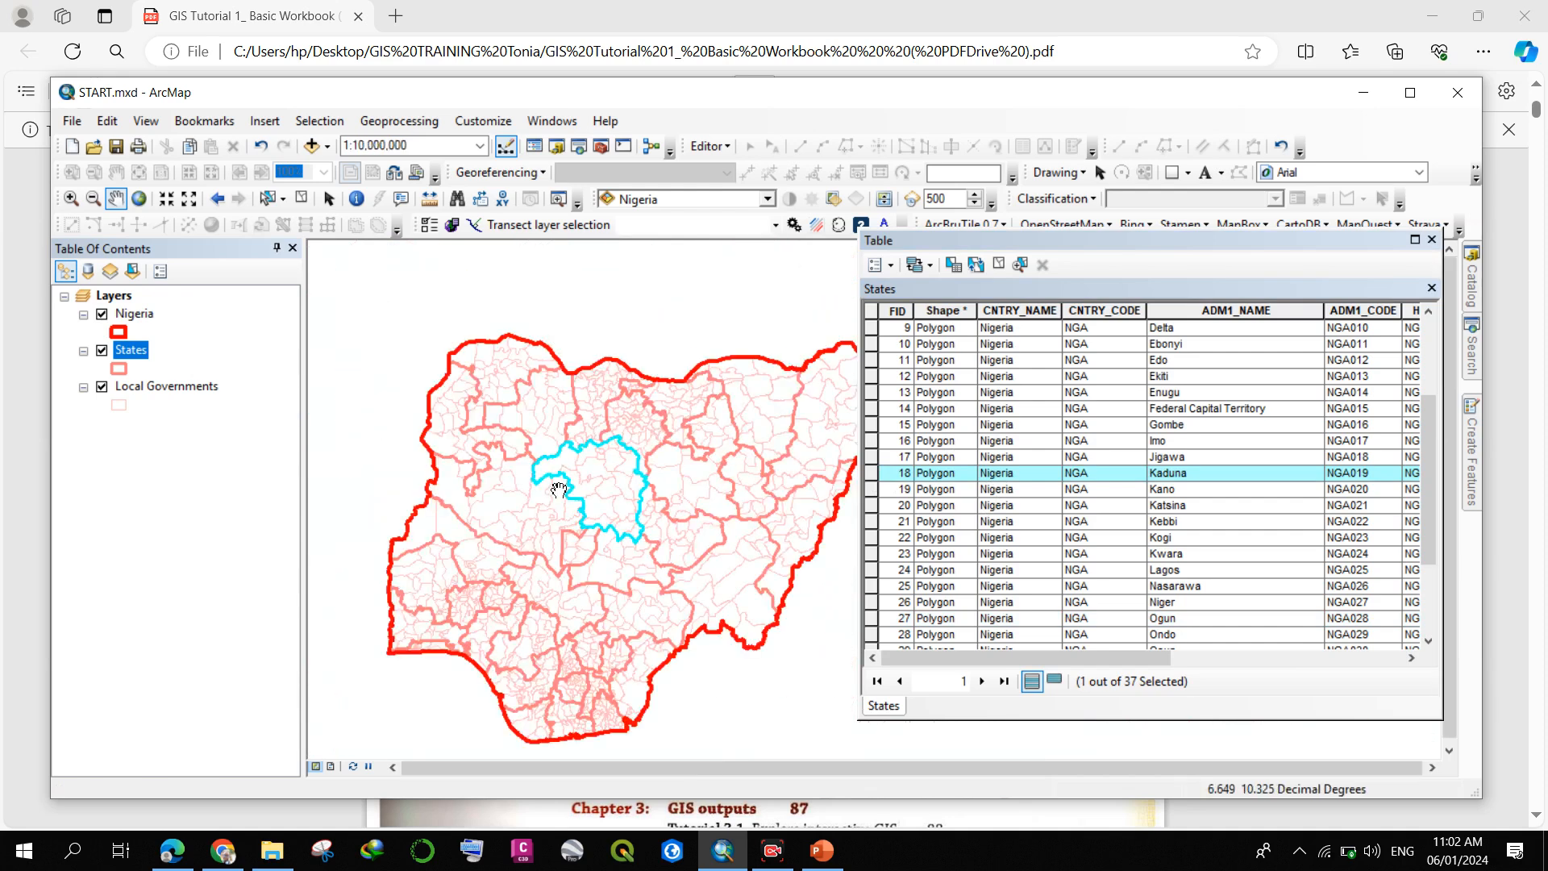
scroll(558, 490, "down", 2)
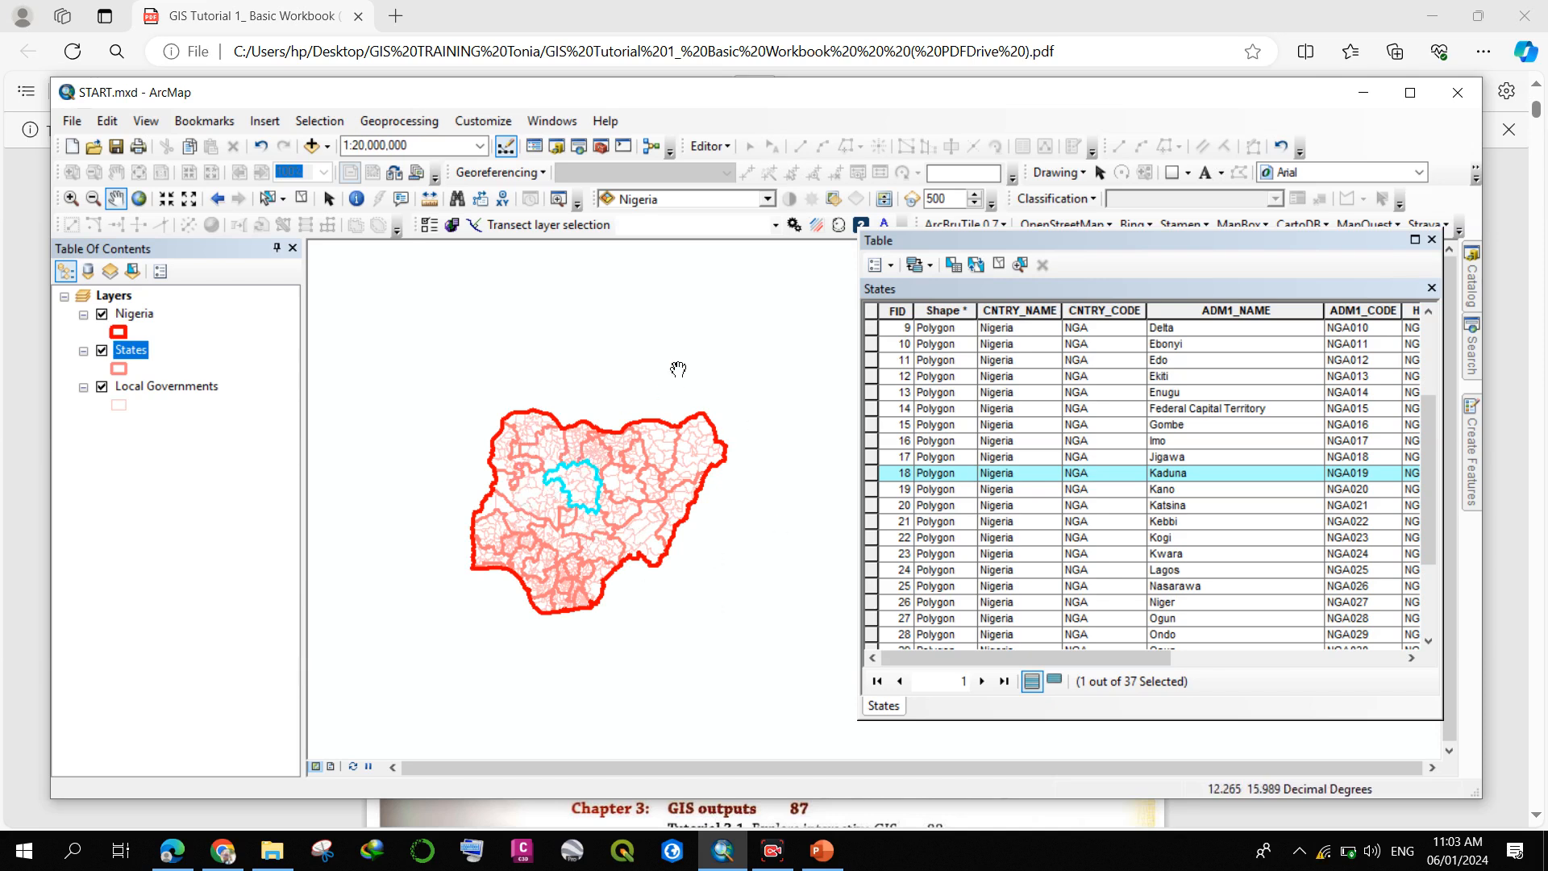
- Dismiss the low-battery notice, select the Delta record in the States table and view the state's full outline with its neighbours
scroll(974, 543, "down", 3)
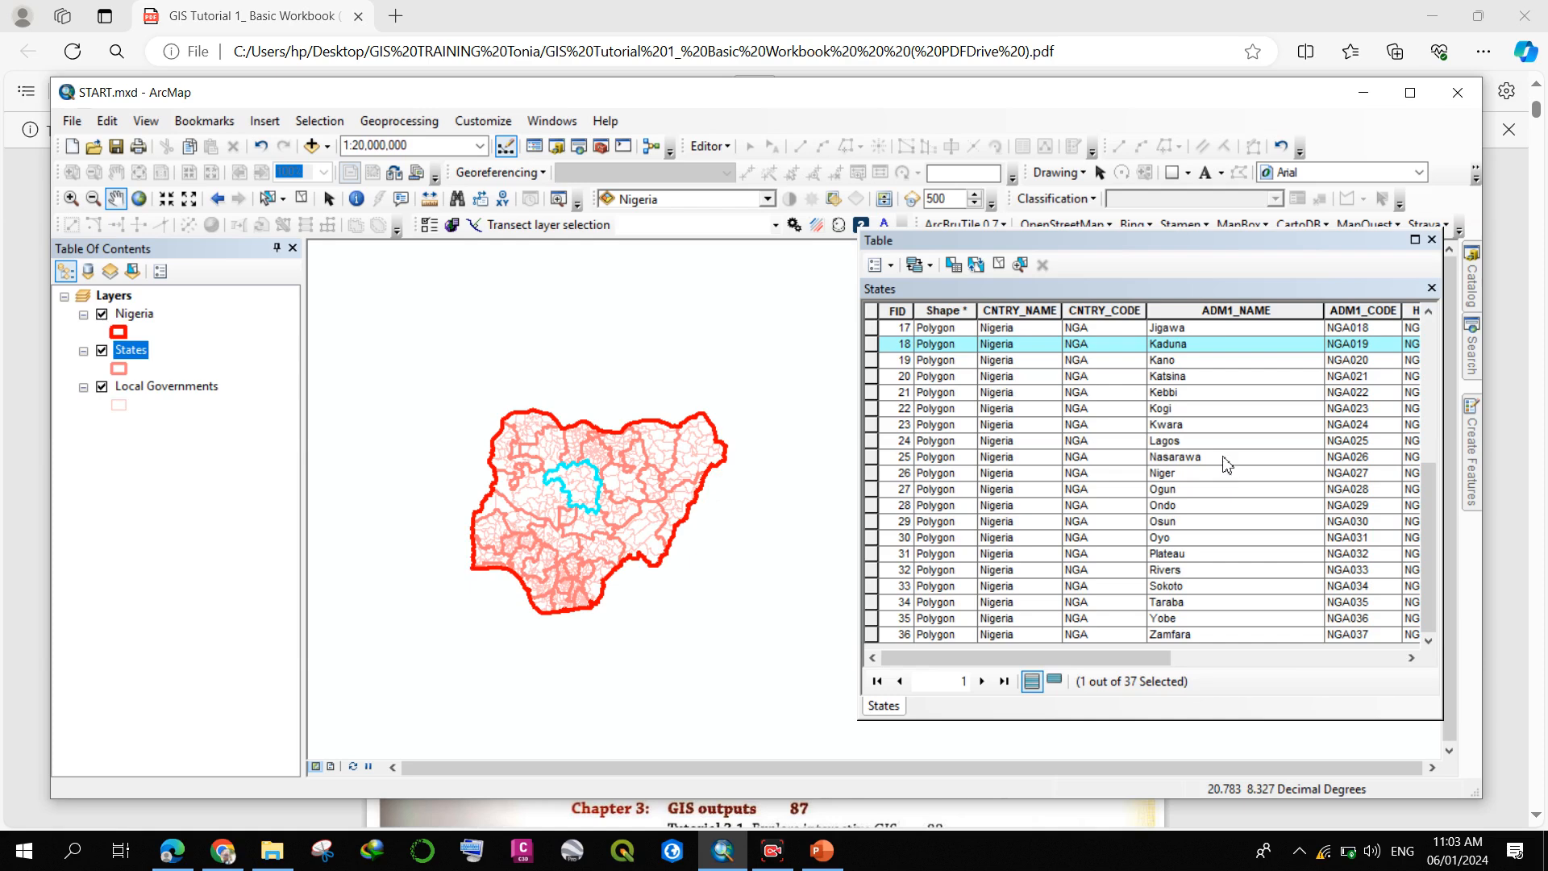
scroll(1161, 438, "up", 4)
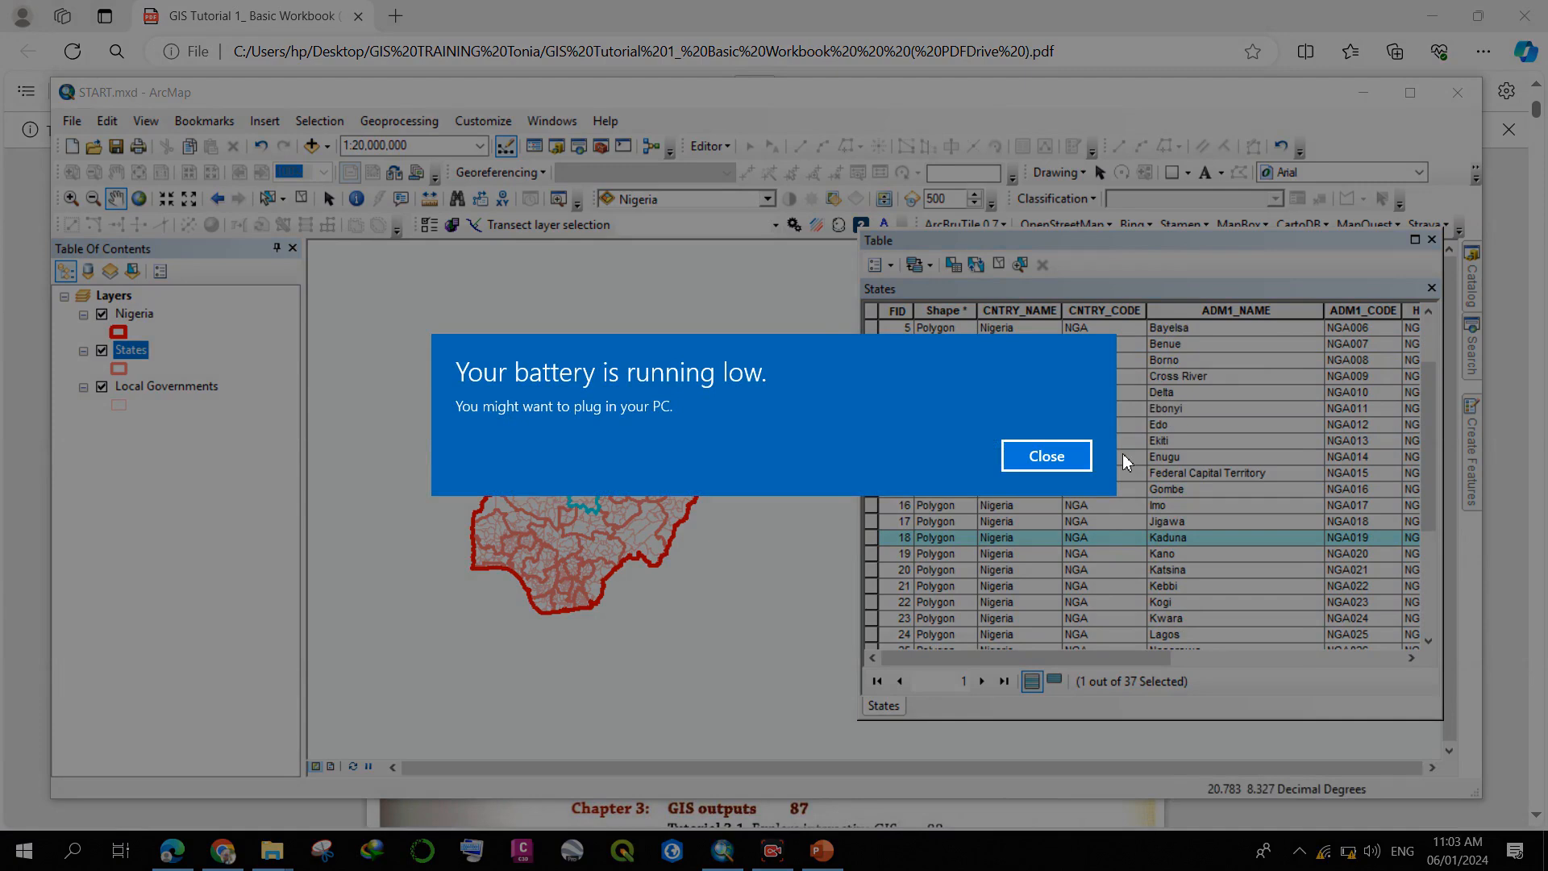
left_click(1036, 468)
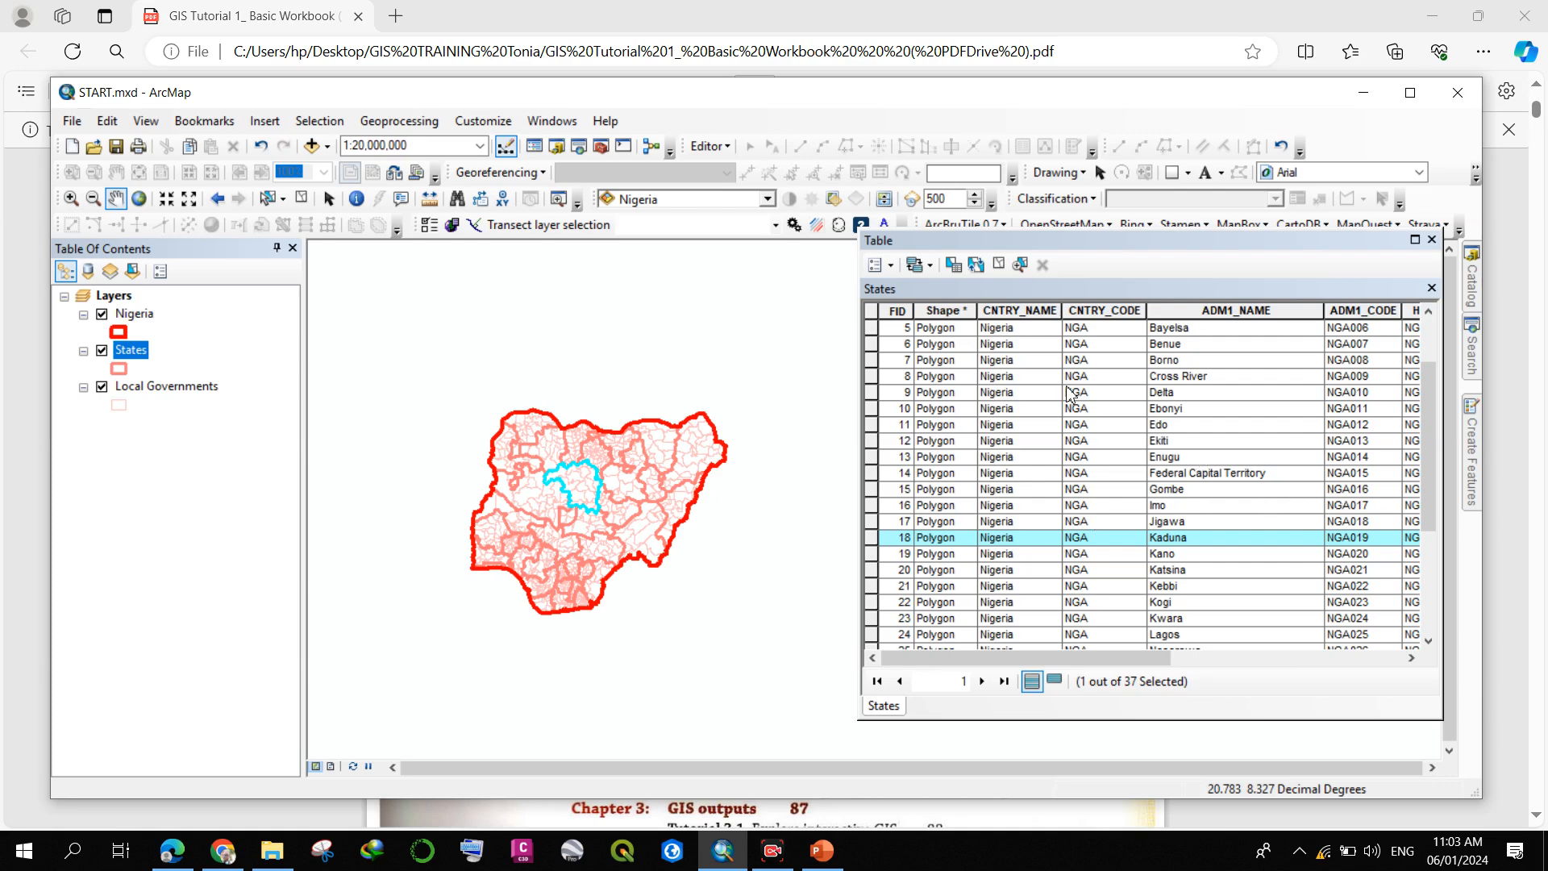
double_click(870, 398)
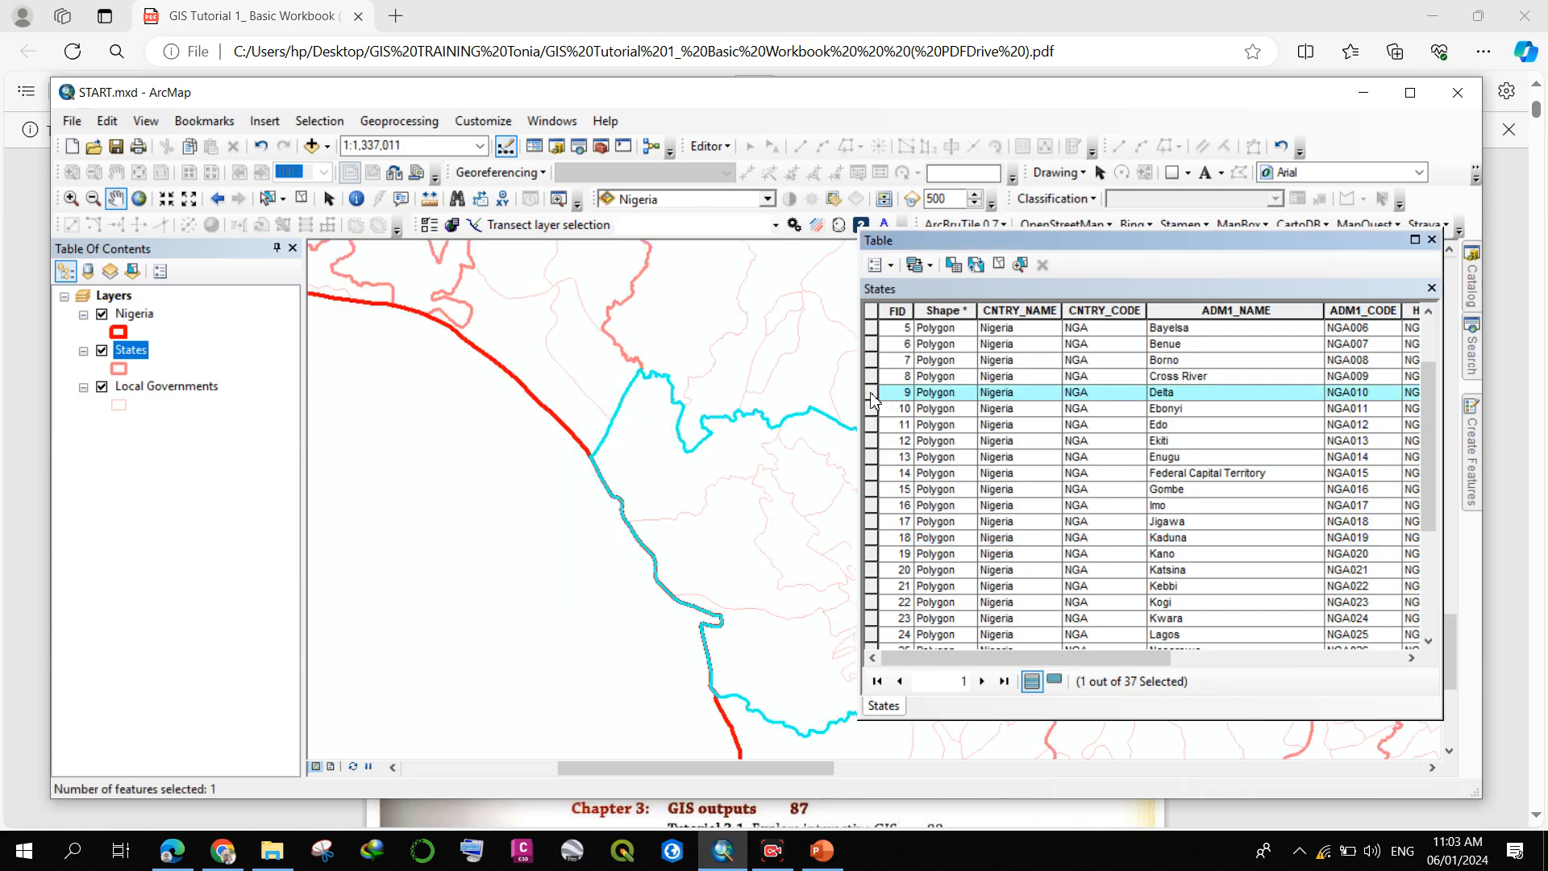
scroll(627, 487, "down", 2)
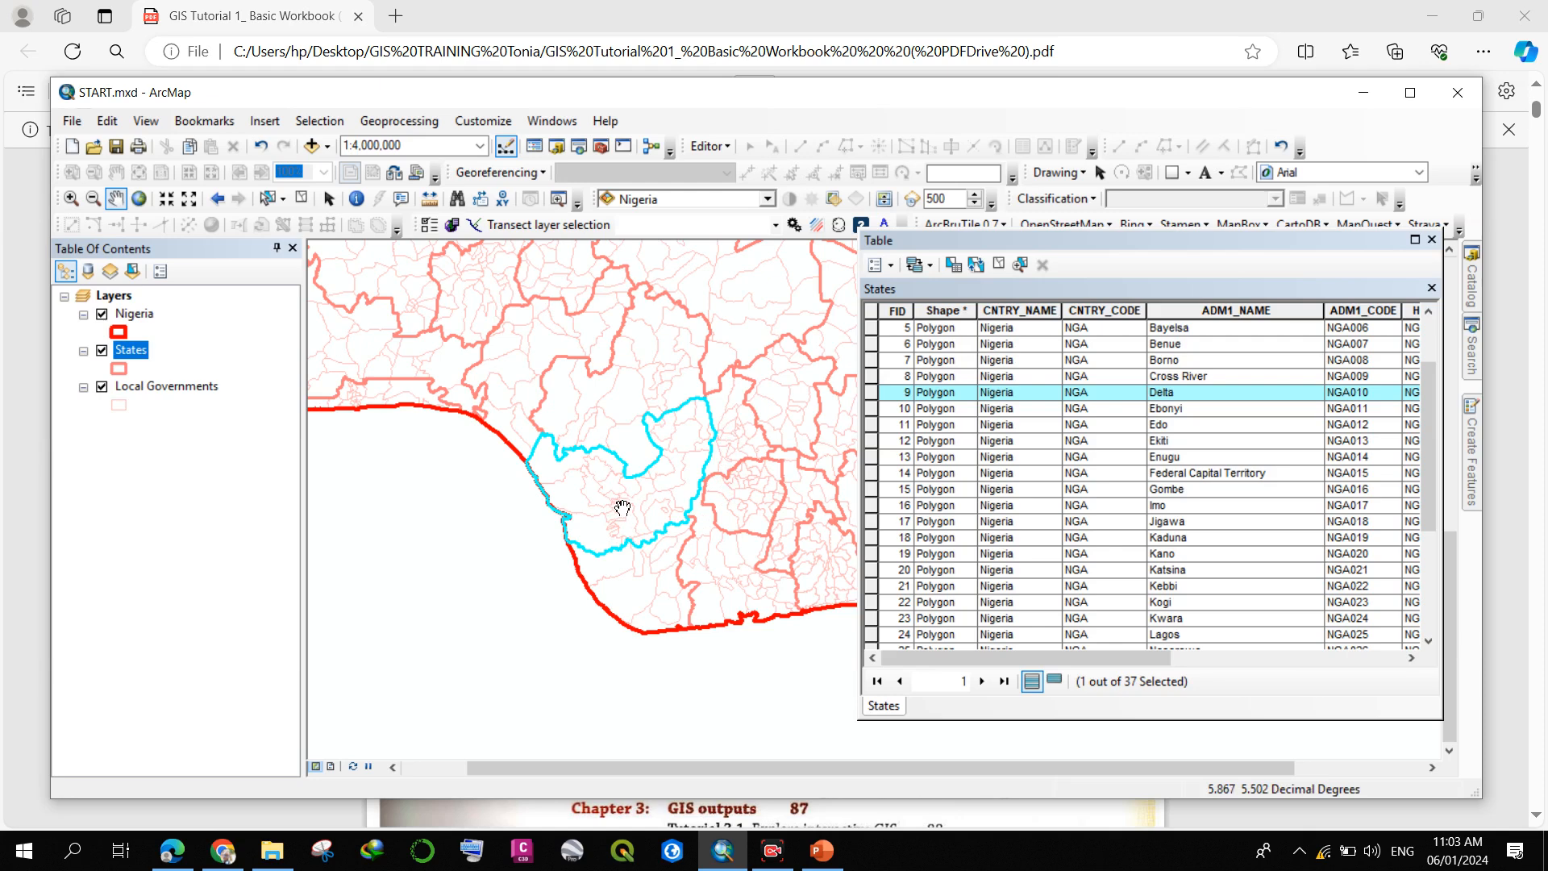
- Select the Osun record in the States table and zoom to the state, showing its full boundary
scroll(1037, 539, "down", 2)
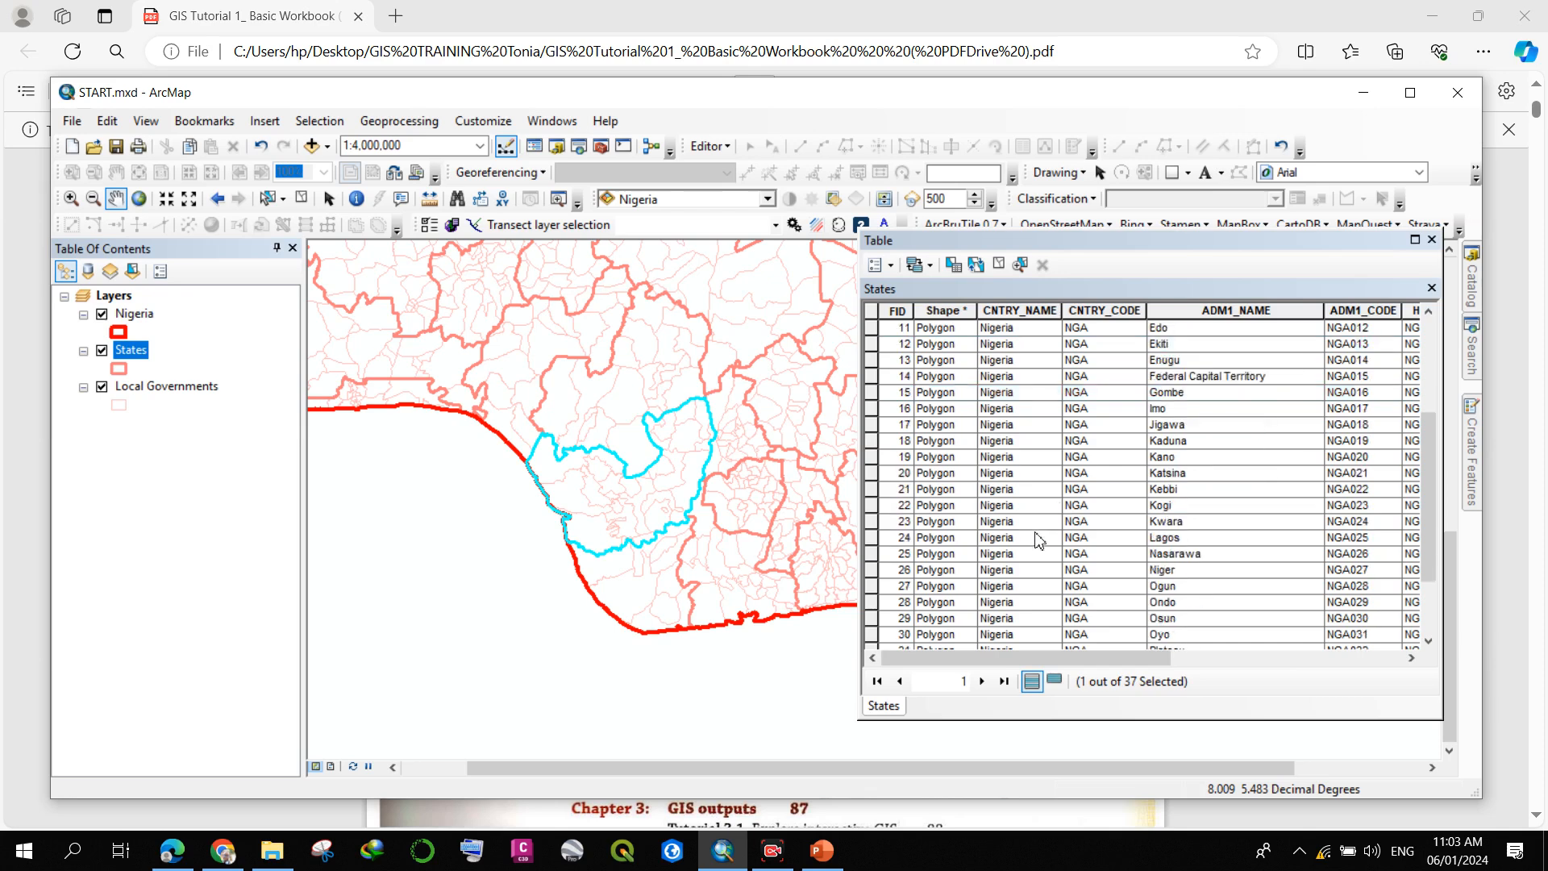
left_click(1071, 619)
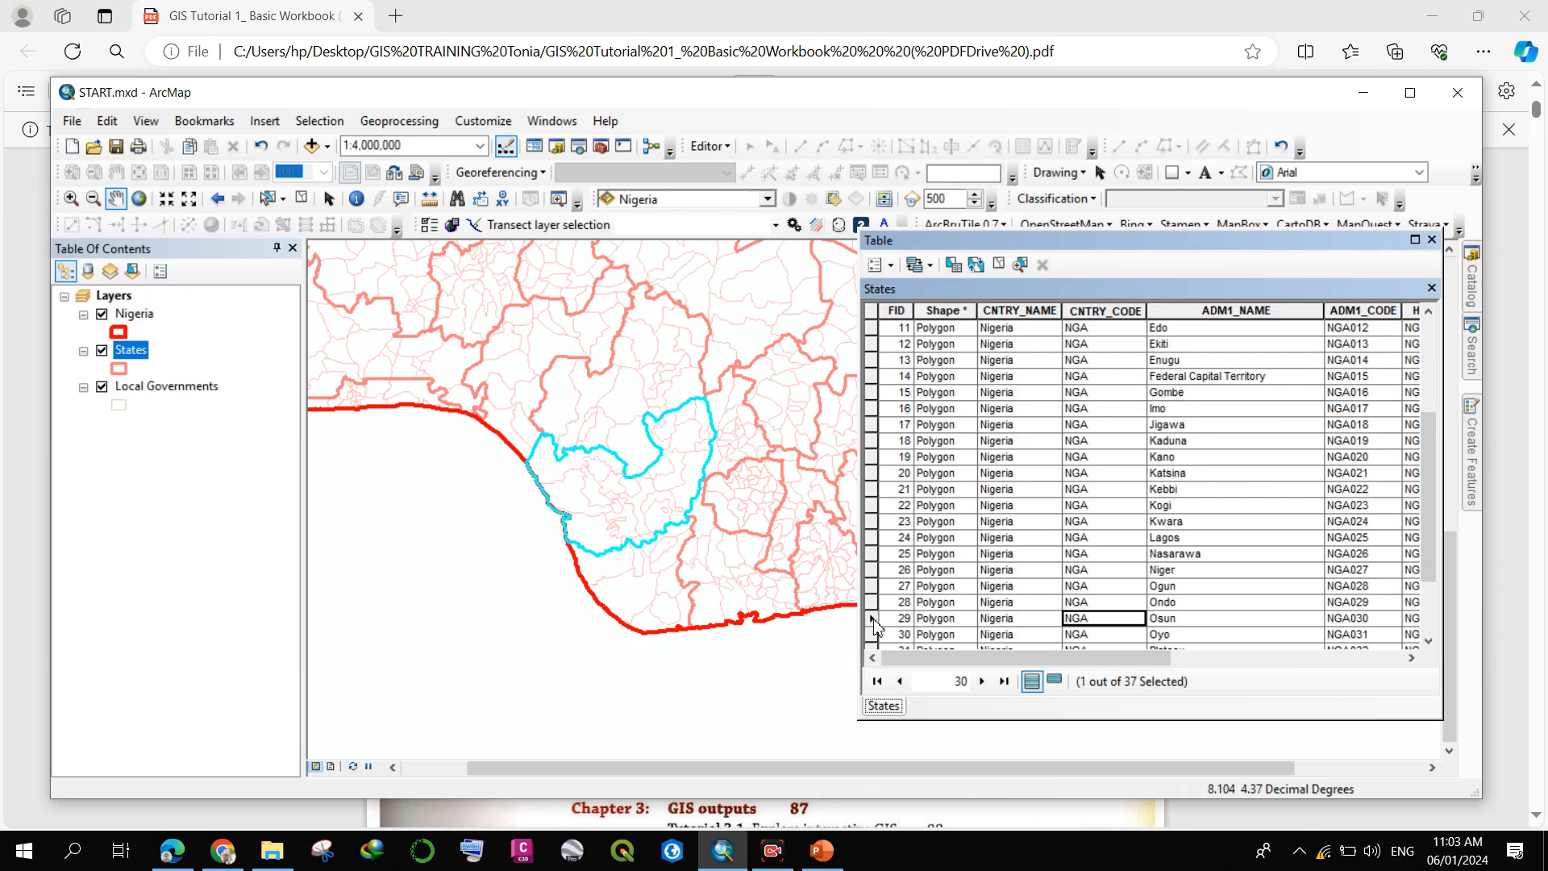
double_click(871, 618)
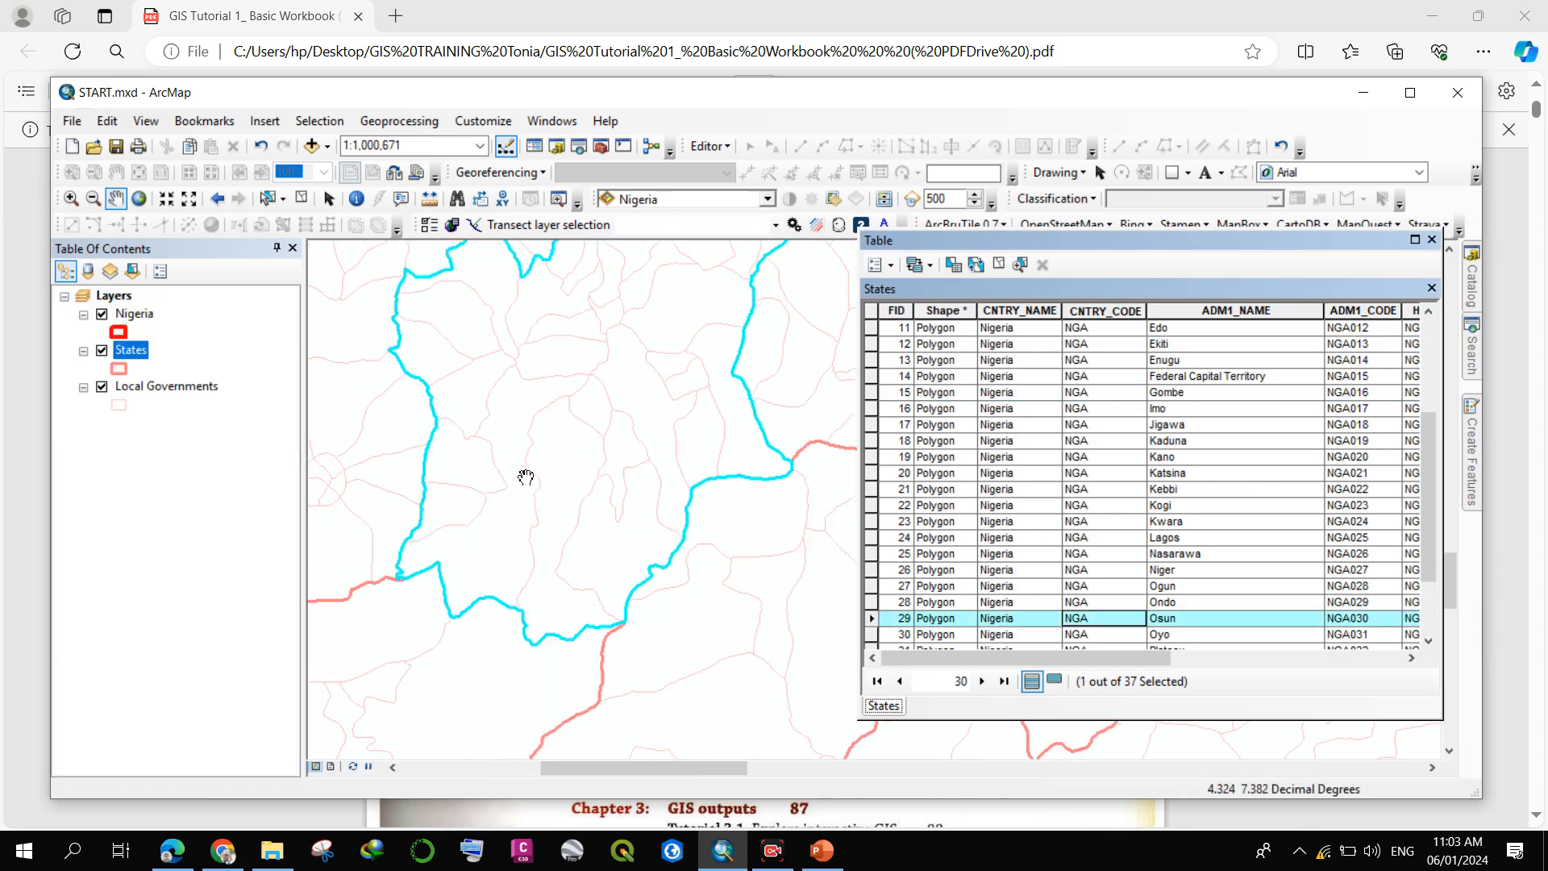
scroll(648, 499, "up", 1)
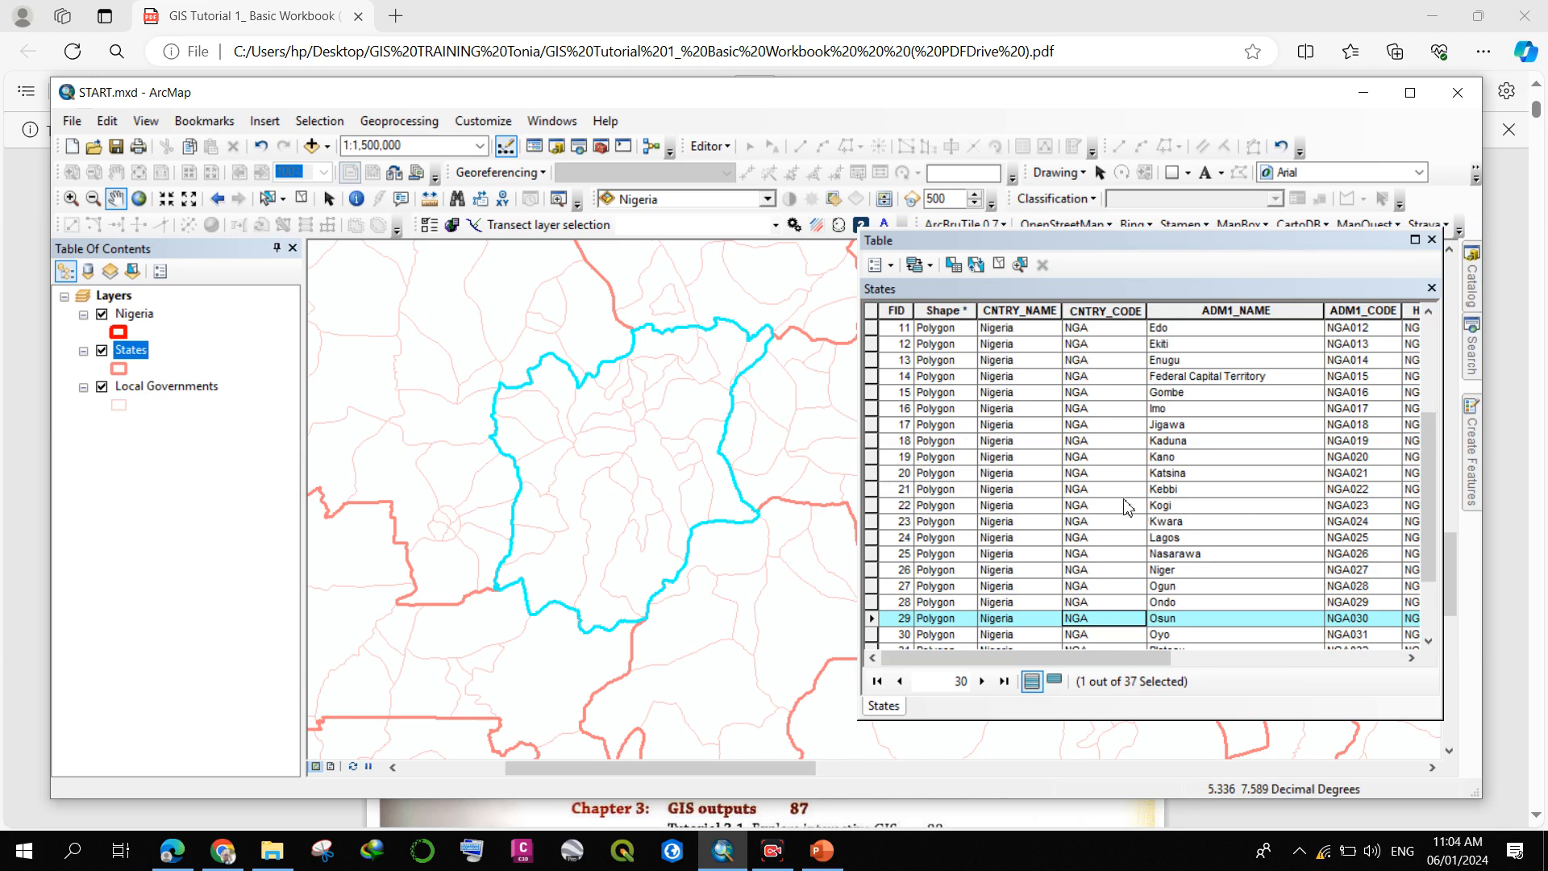
- Select the Kogi record in the States table, zoom to it and fit the whole state beside the table
double_click(872, 506)
left_click_drag(757, 581, 507, 583)
scroll(627, 492, "down", 3)
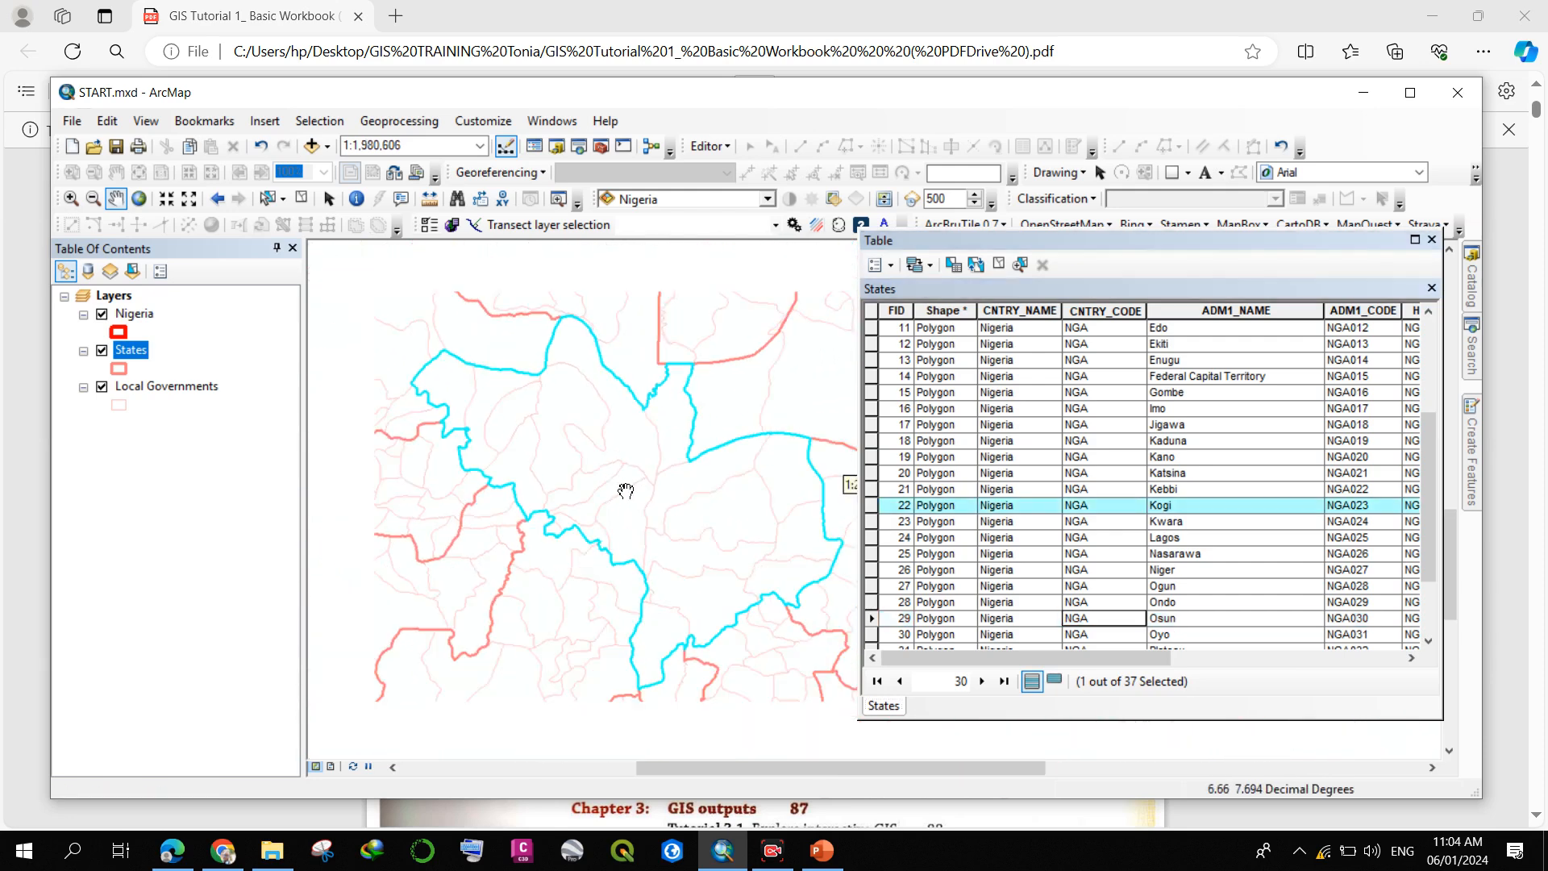
scroll(556, 507, "up", 2)
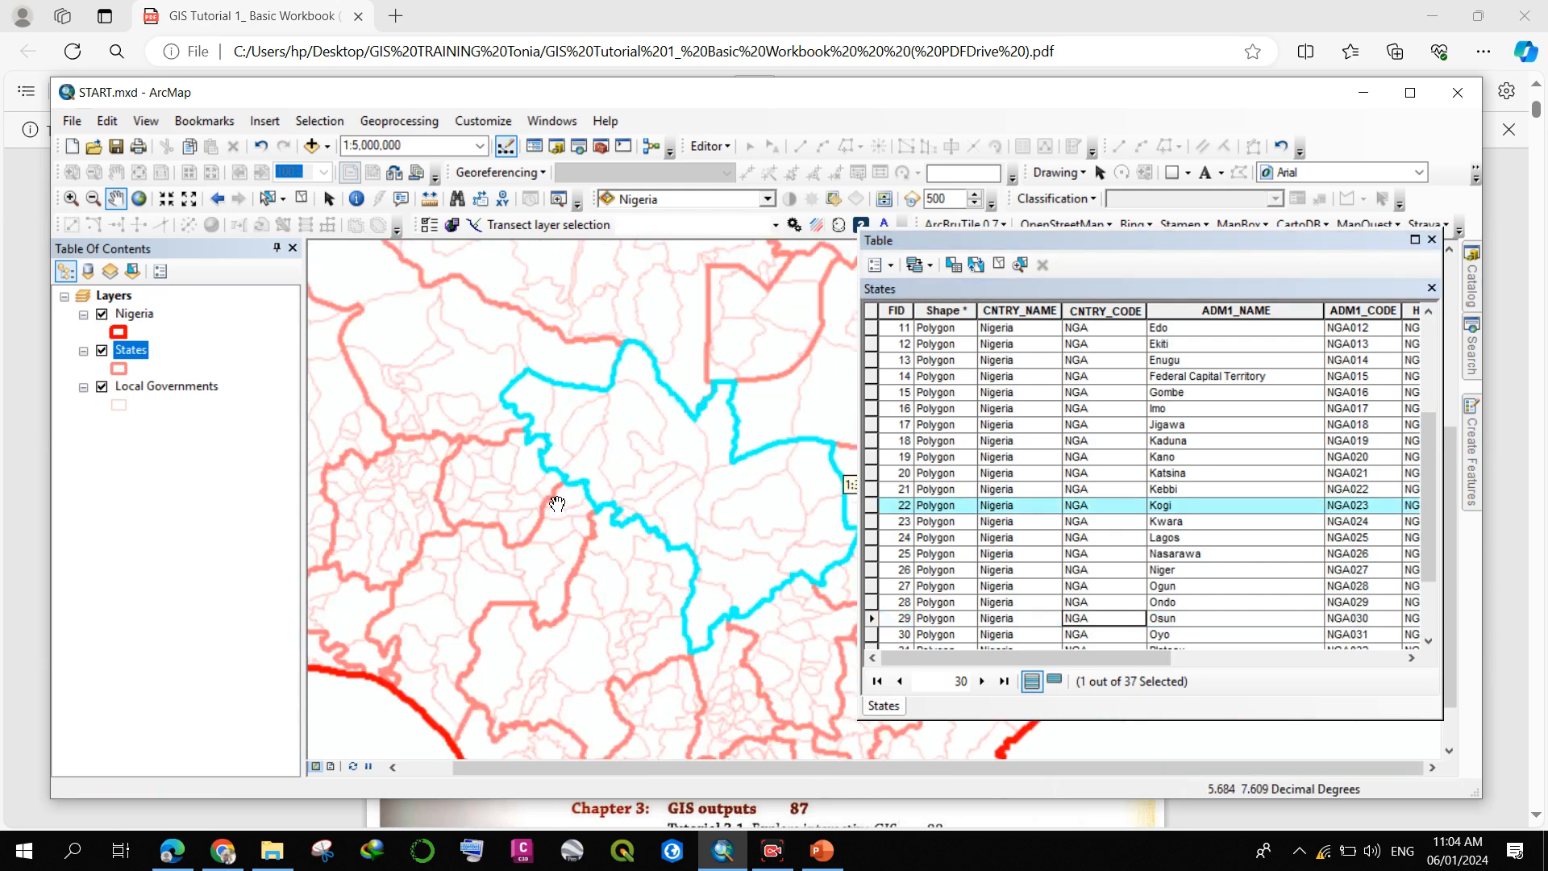
left_click_drag(761, 542, 675, 550)
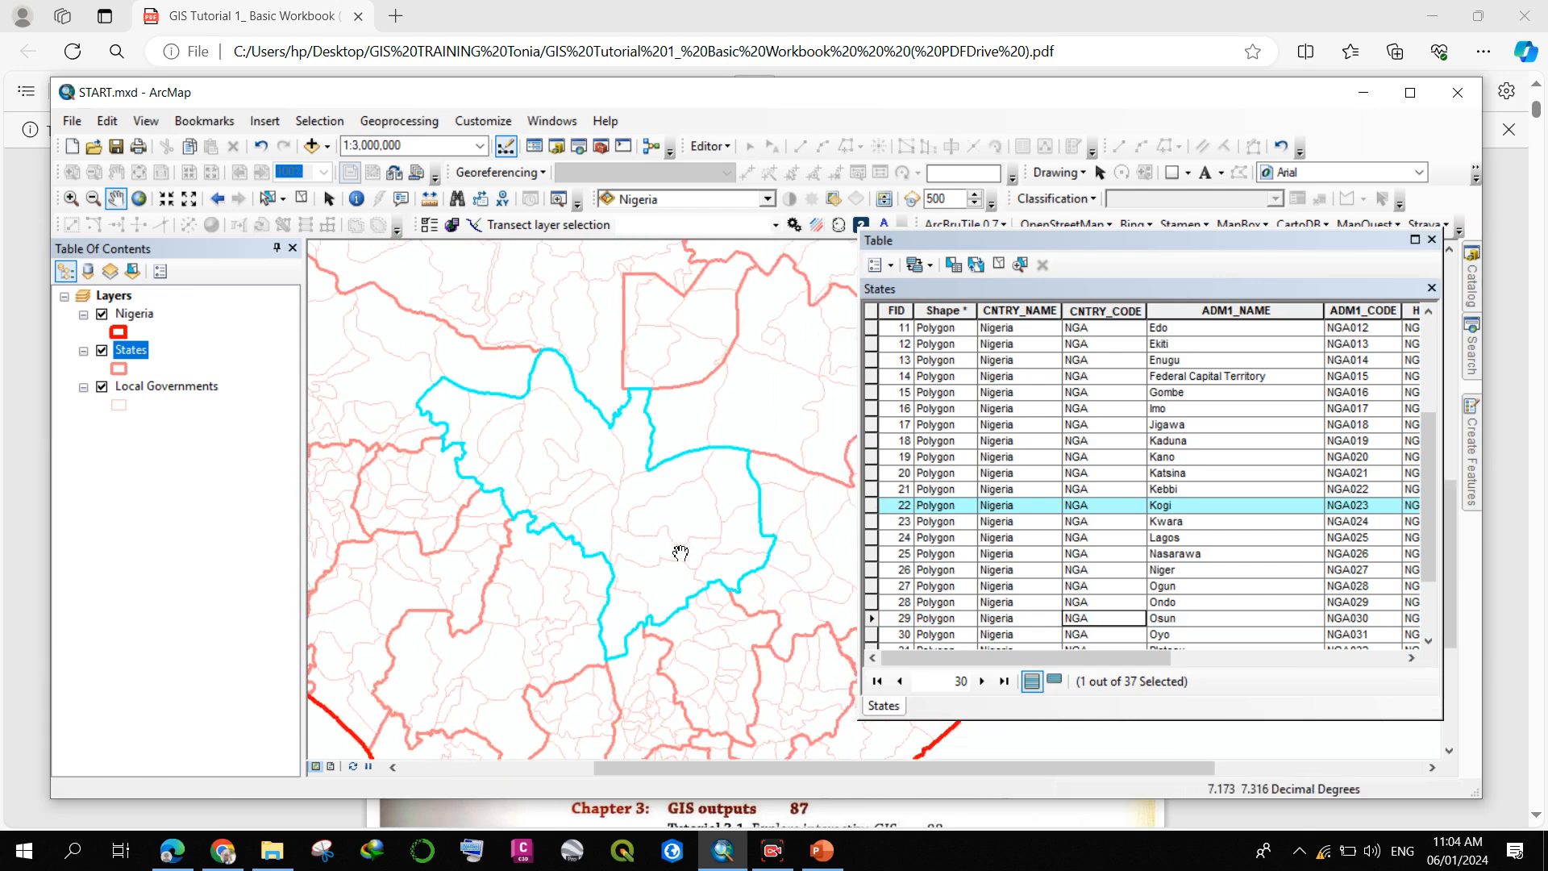
- Select the Oyo record in the States table and zoom to show the state's complete outline
scroll(1058, 601, "down", 1)
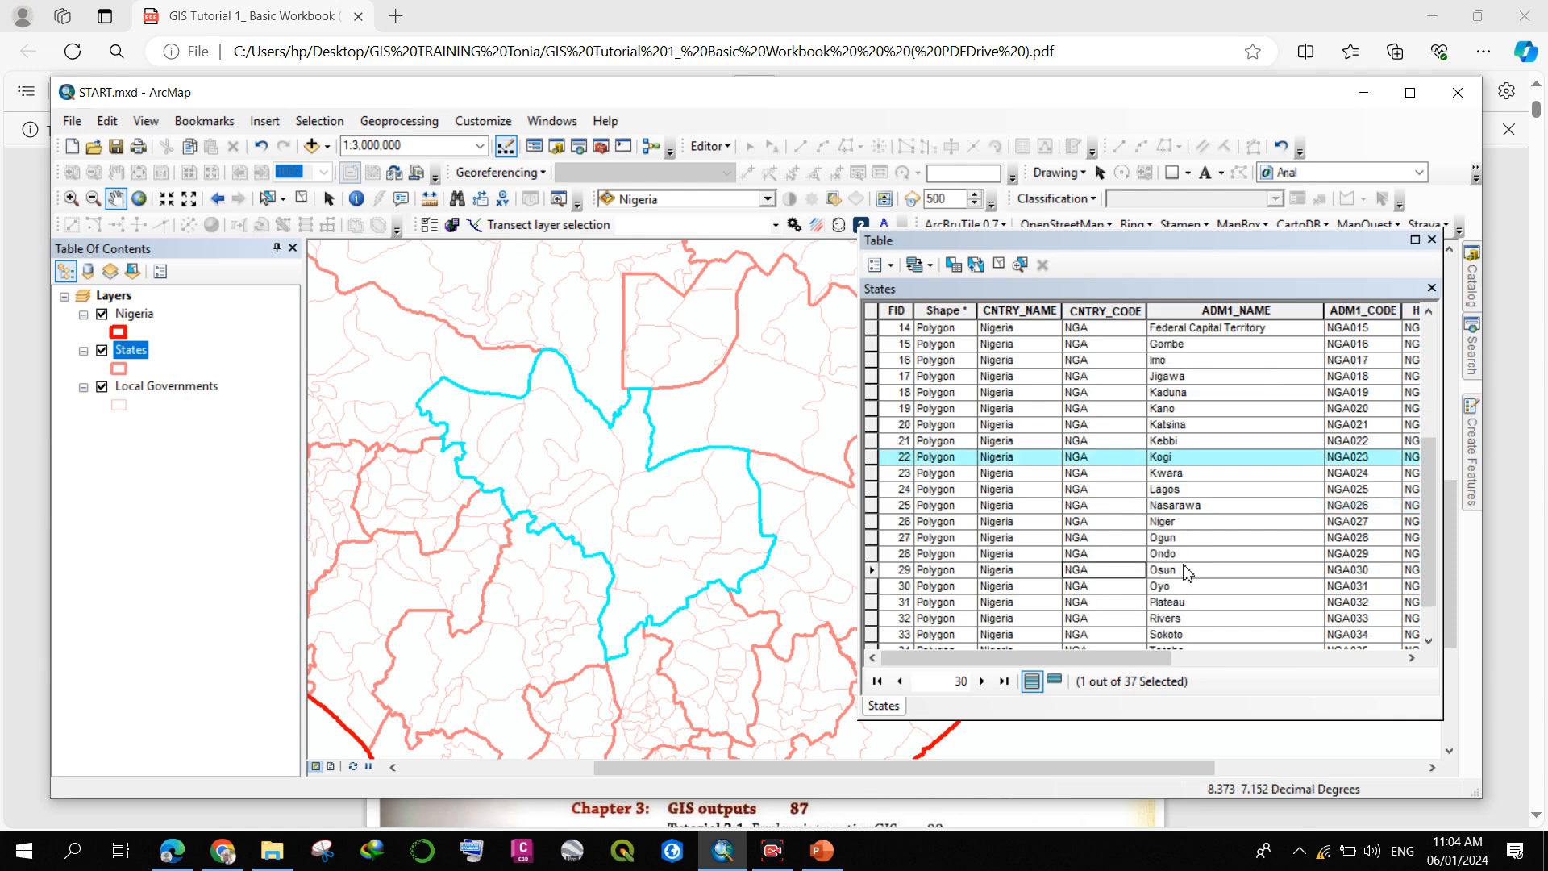
double_click(872, 586)
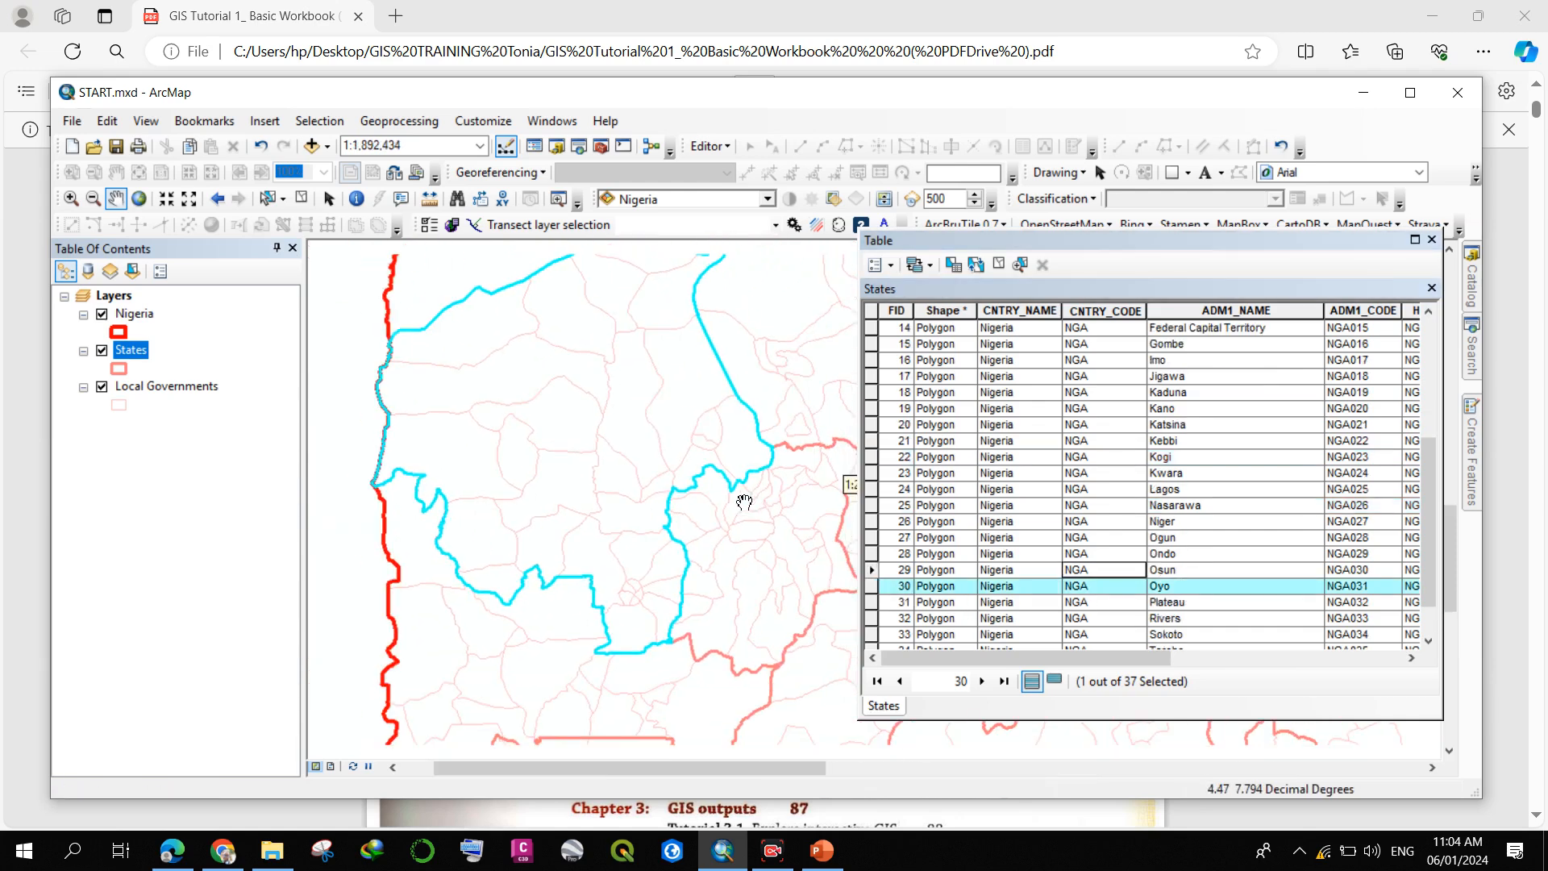
scroll(708, 501, "up", 2)
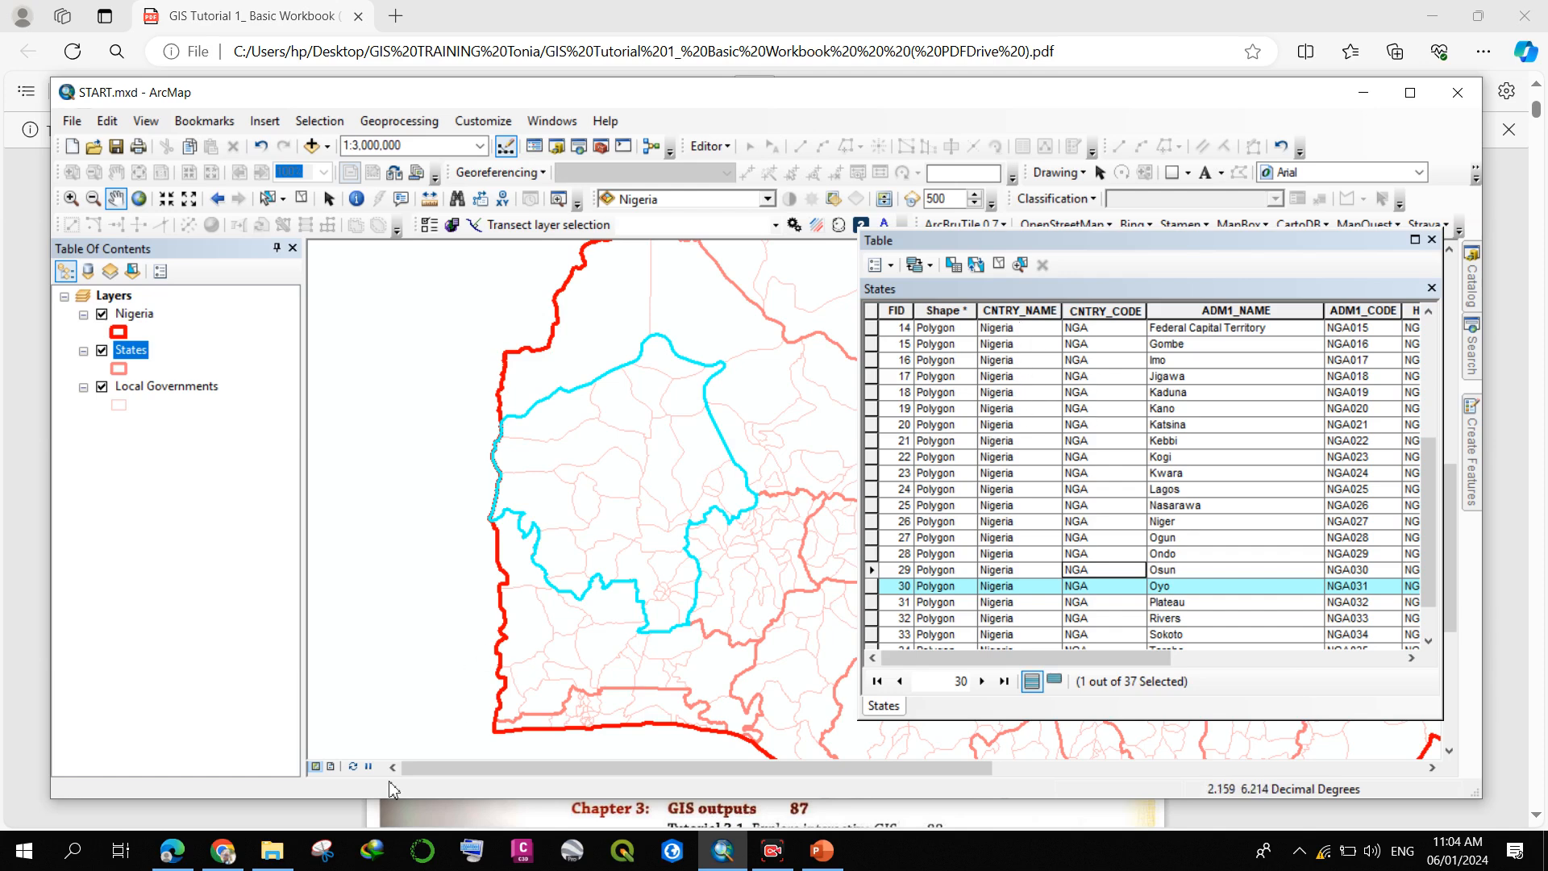
- Consult the workbook PDF's contents in the browser and examine the States table's records and fields through Shape_Area in ArcMap
left_click(172, 850)
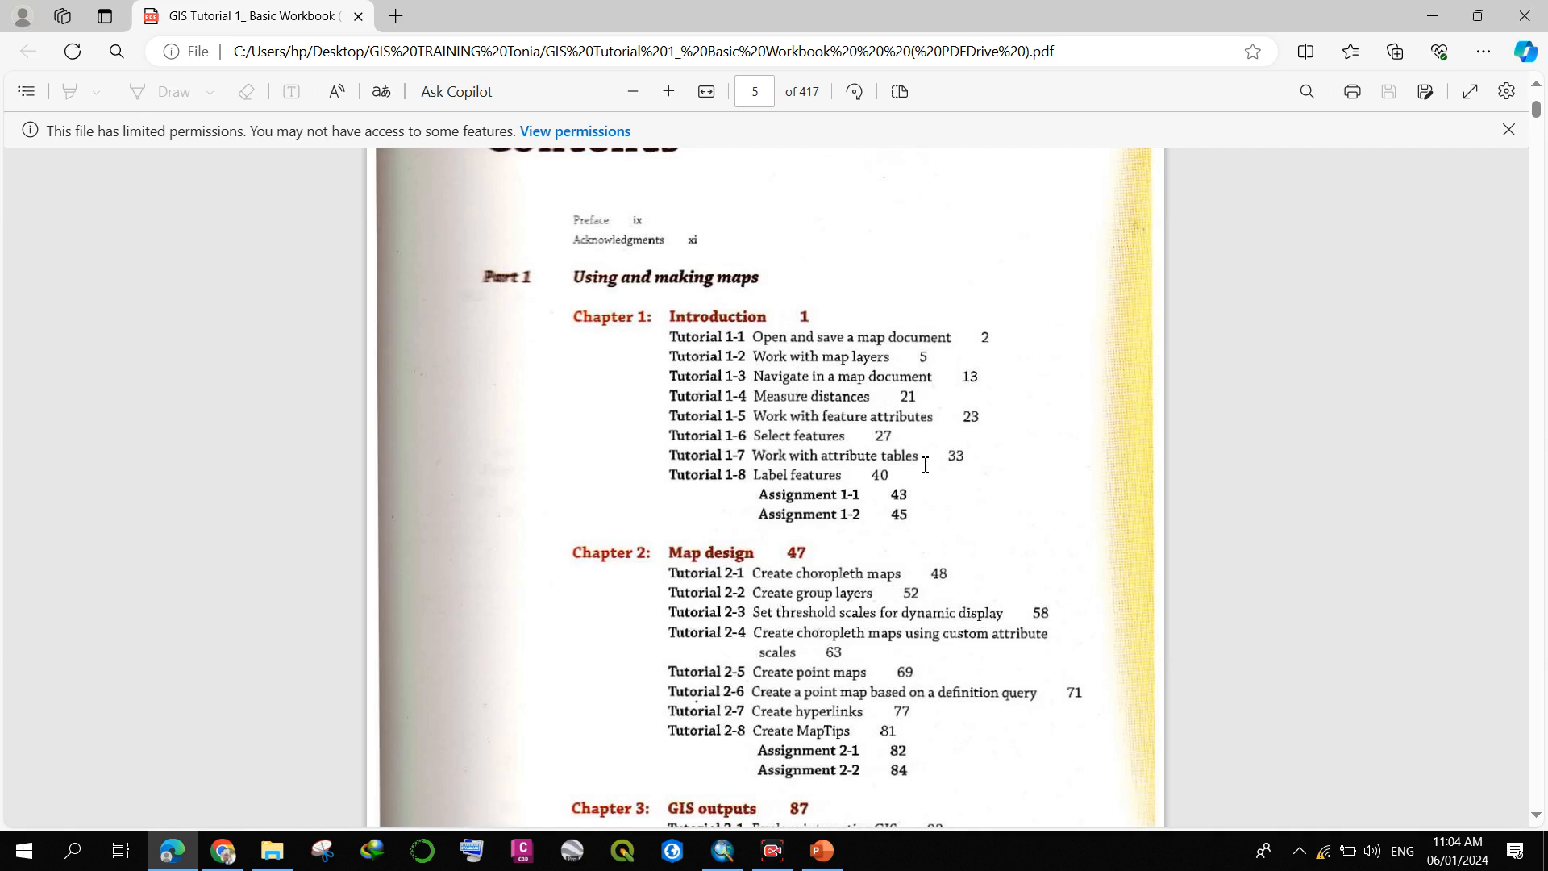
left_click(722, 851)
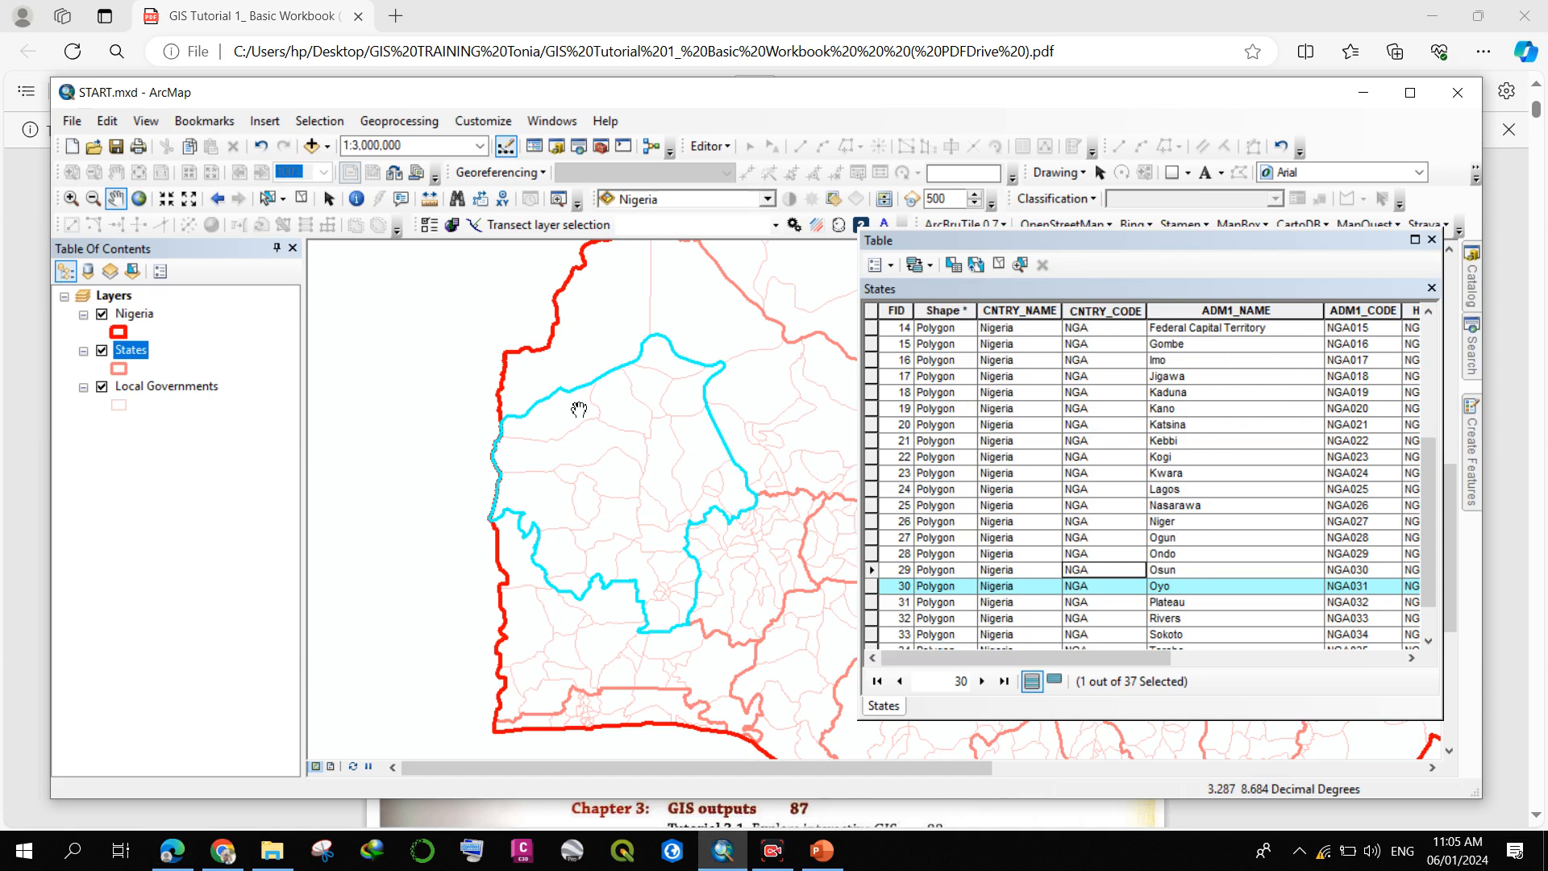
scroll(933, 365, "up", 5)
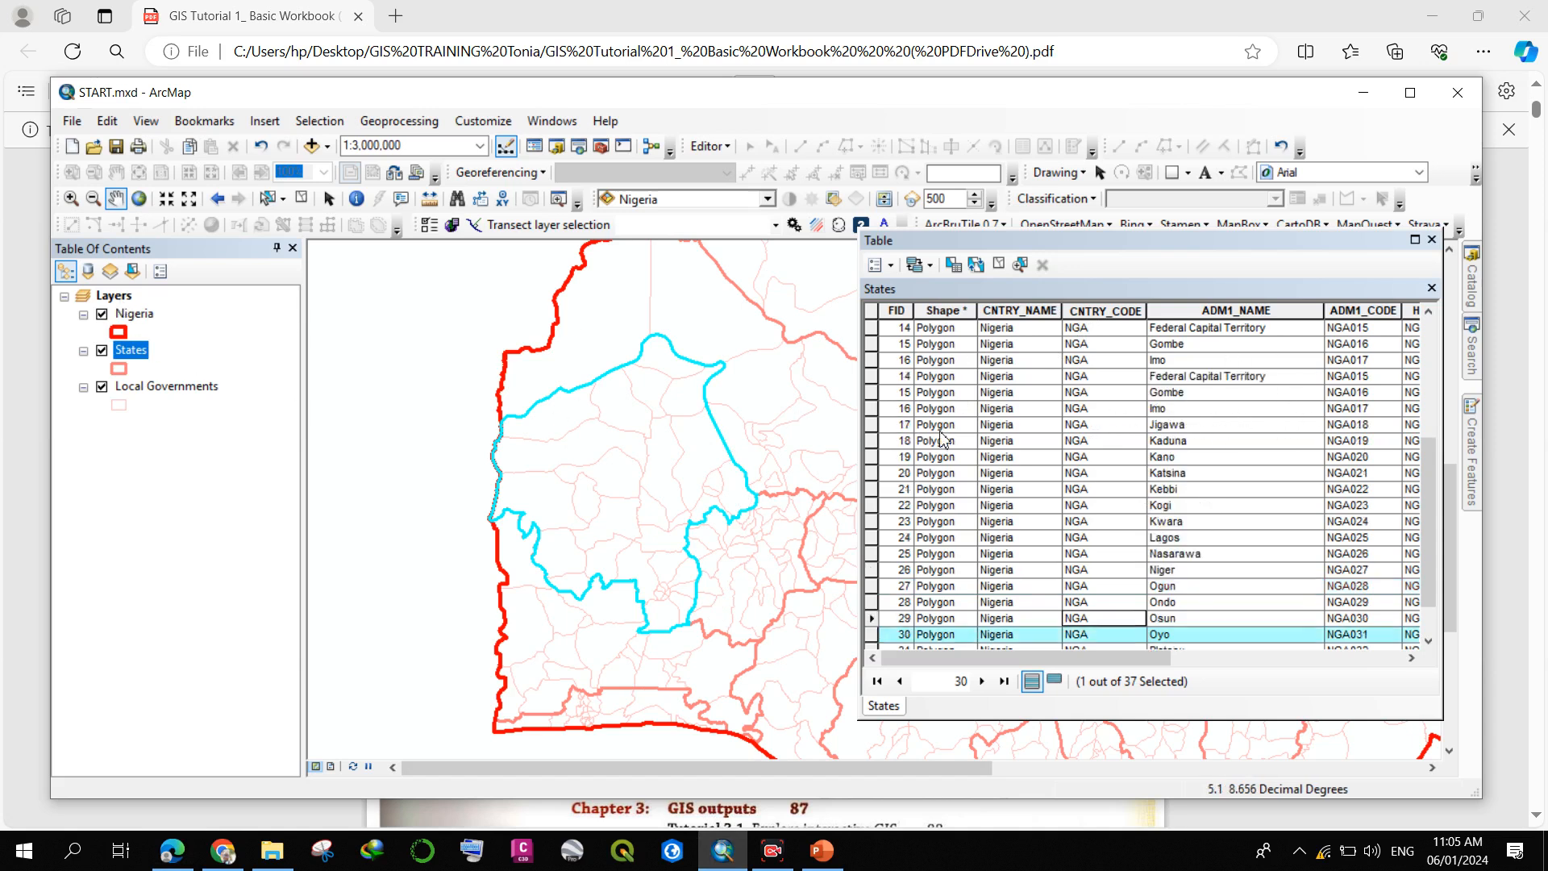
scroll(1051, 366, "down", 3)
scroll(1080, 412, "up", 3)
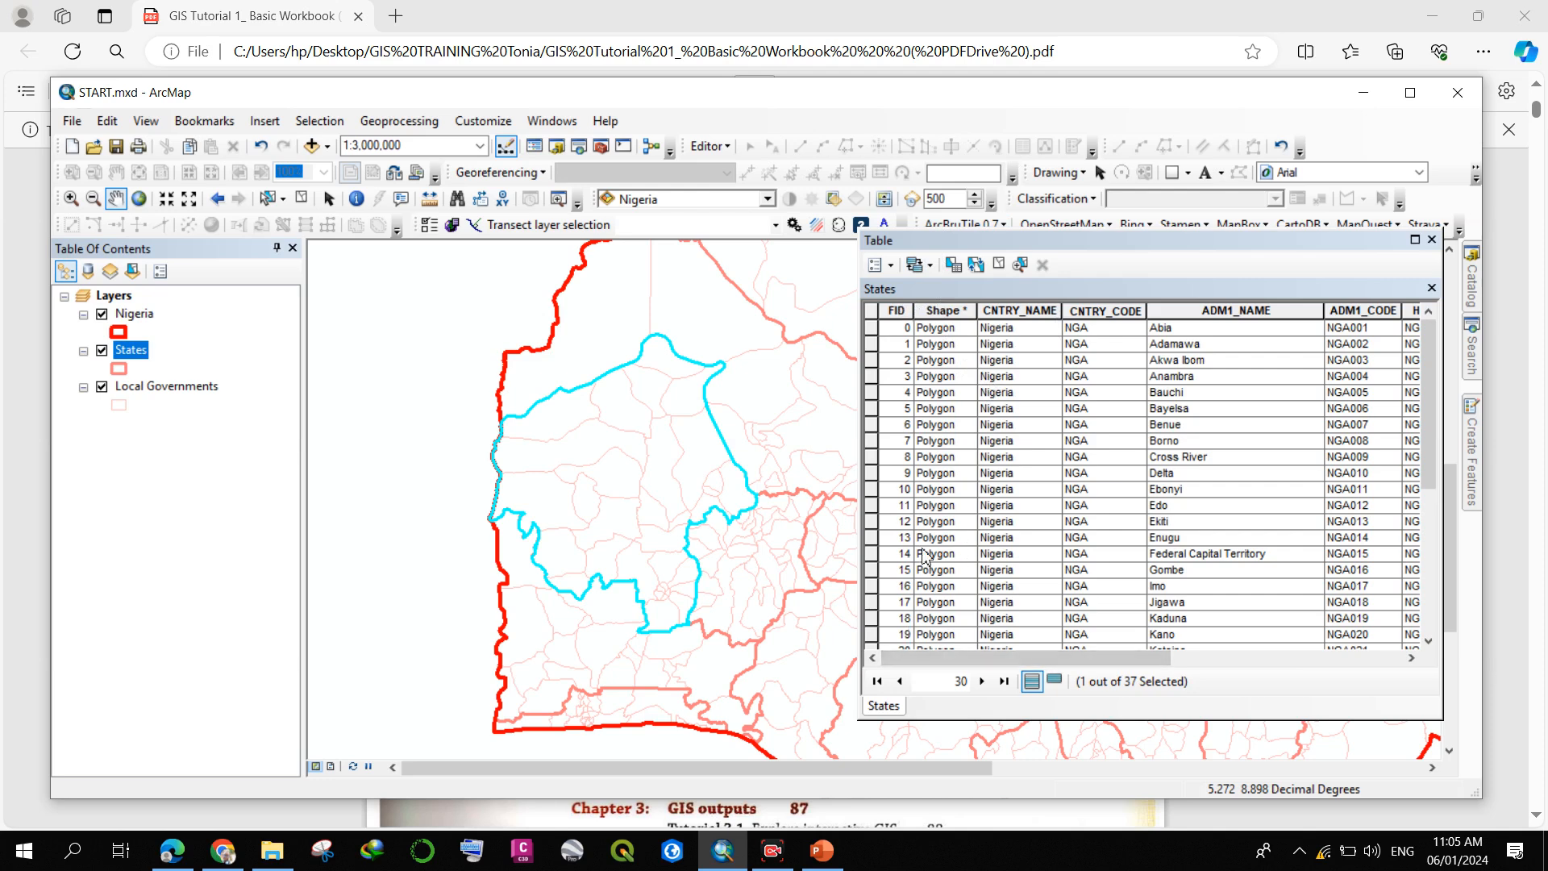
left_click_drag(1018, 663, 1252, 657)
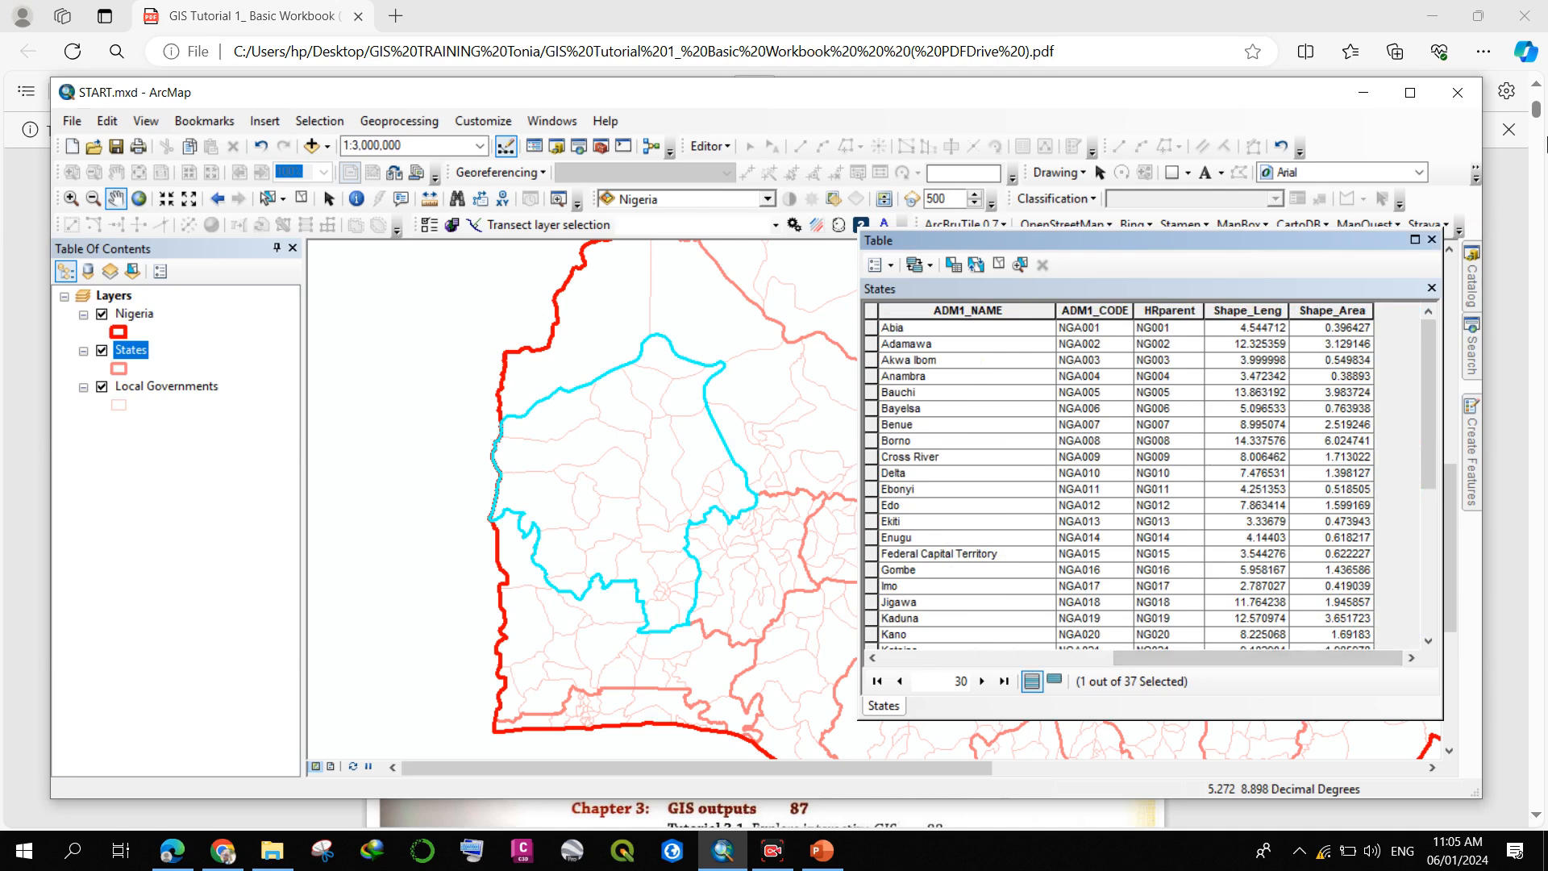
key("alt+Tab")
left_click(738, 843)
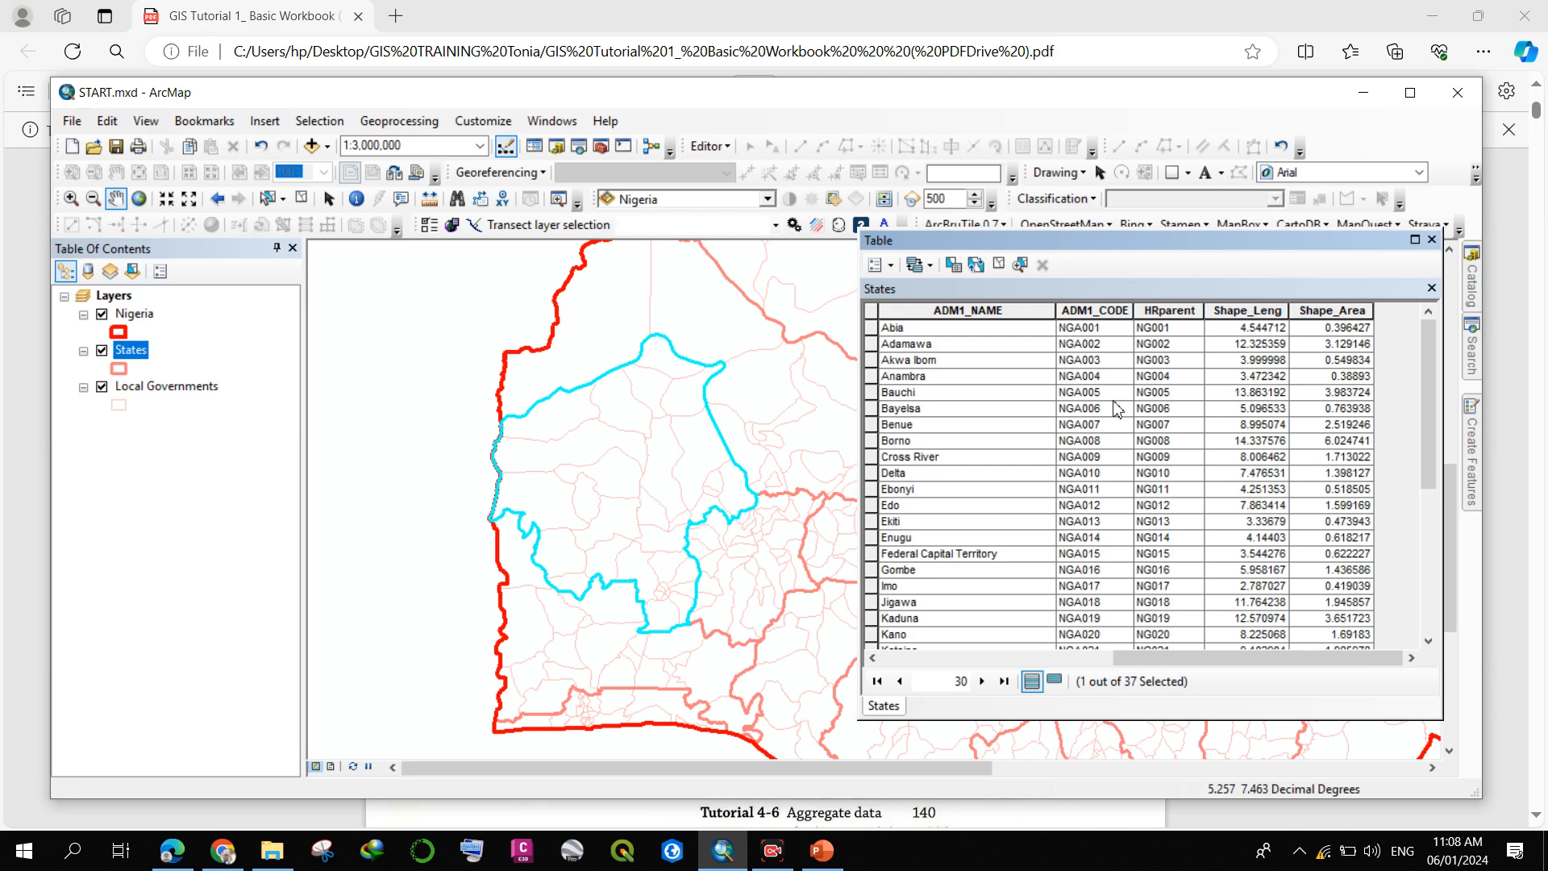
- Select the Abia record in the States table, review its fields and close the table
left_click(869, 331)
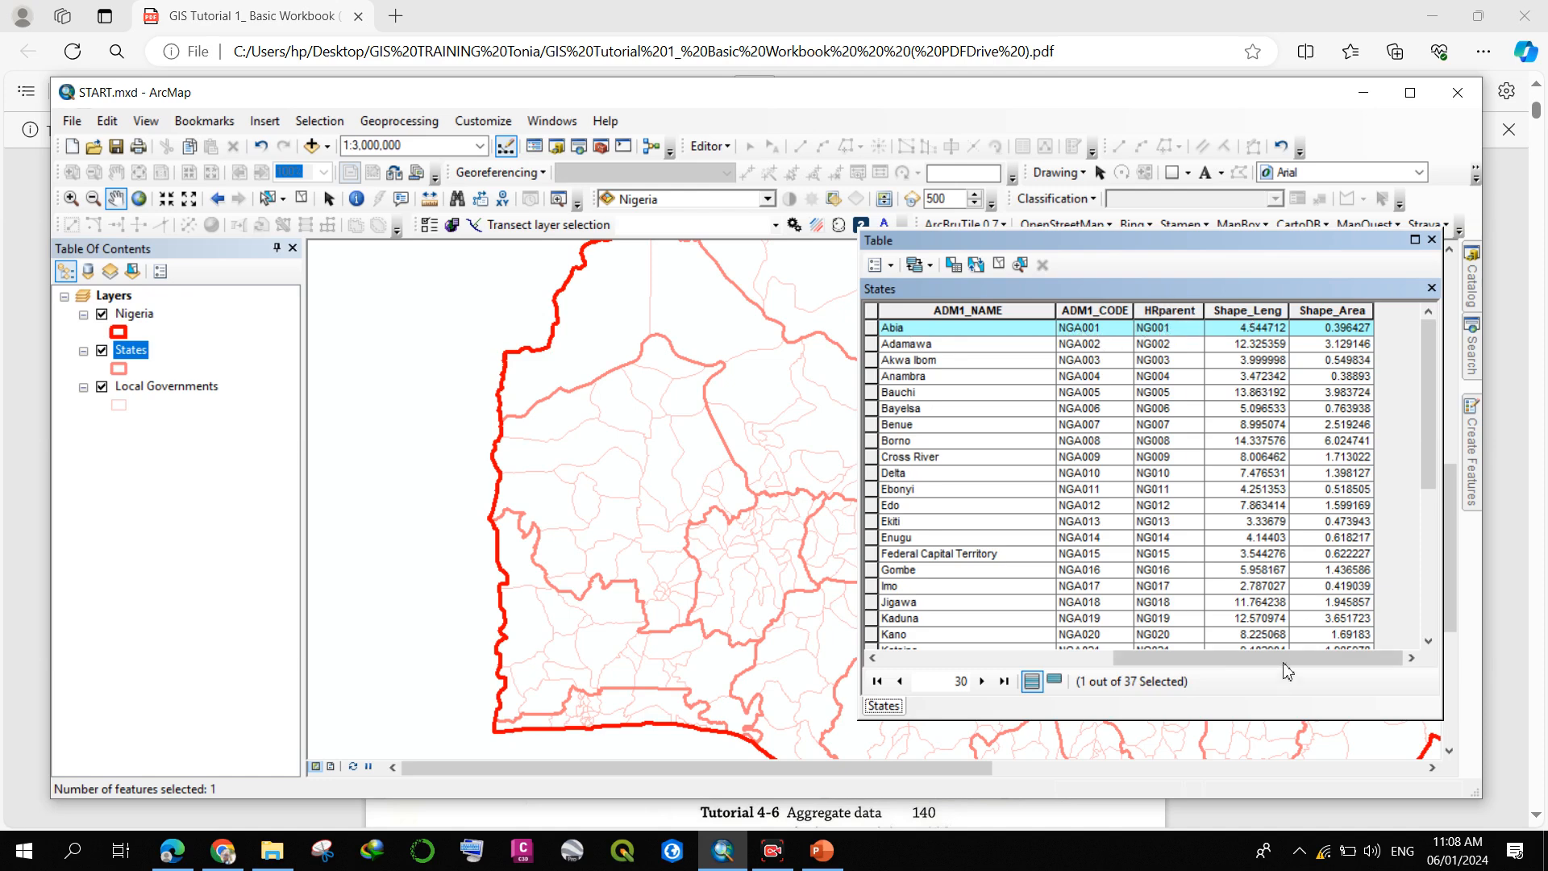
left_click_drag(1287, 654, 1113, 657)
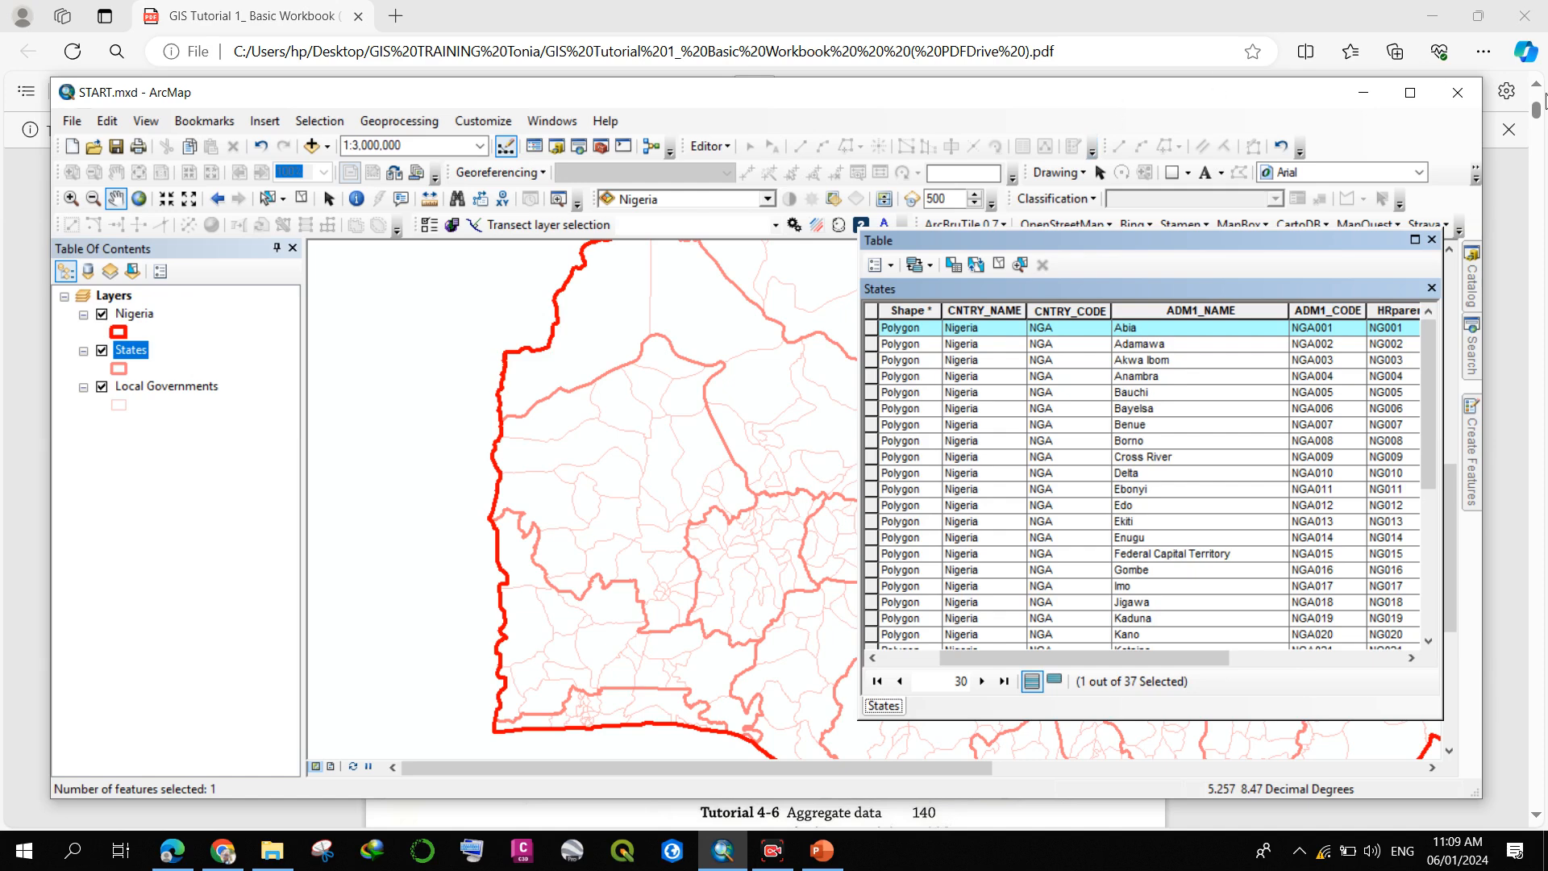
left_click(1432, 240)
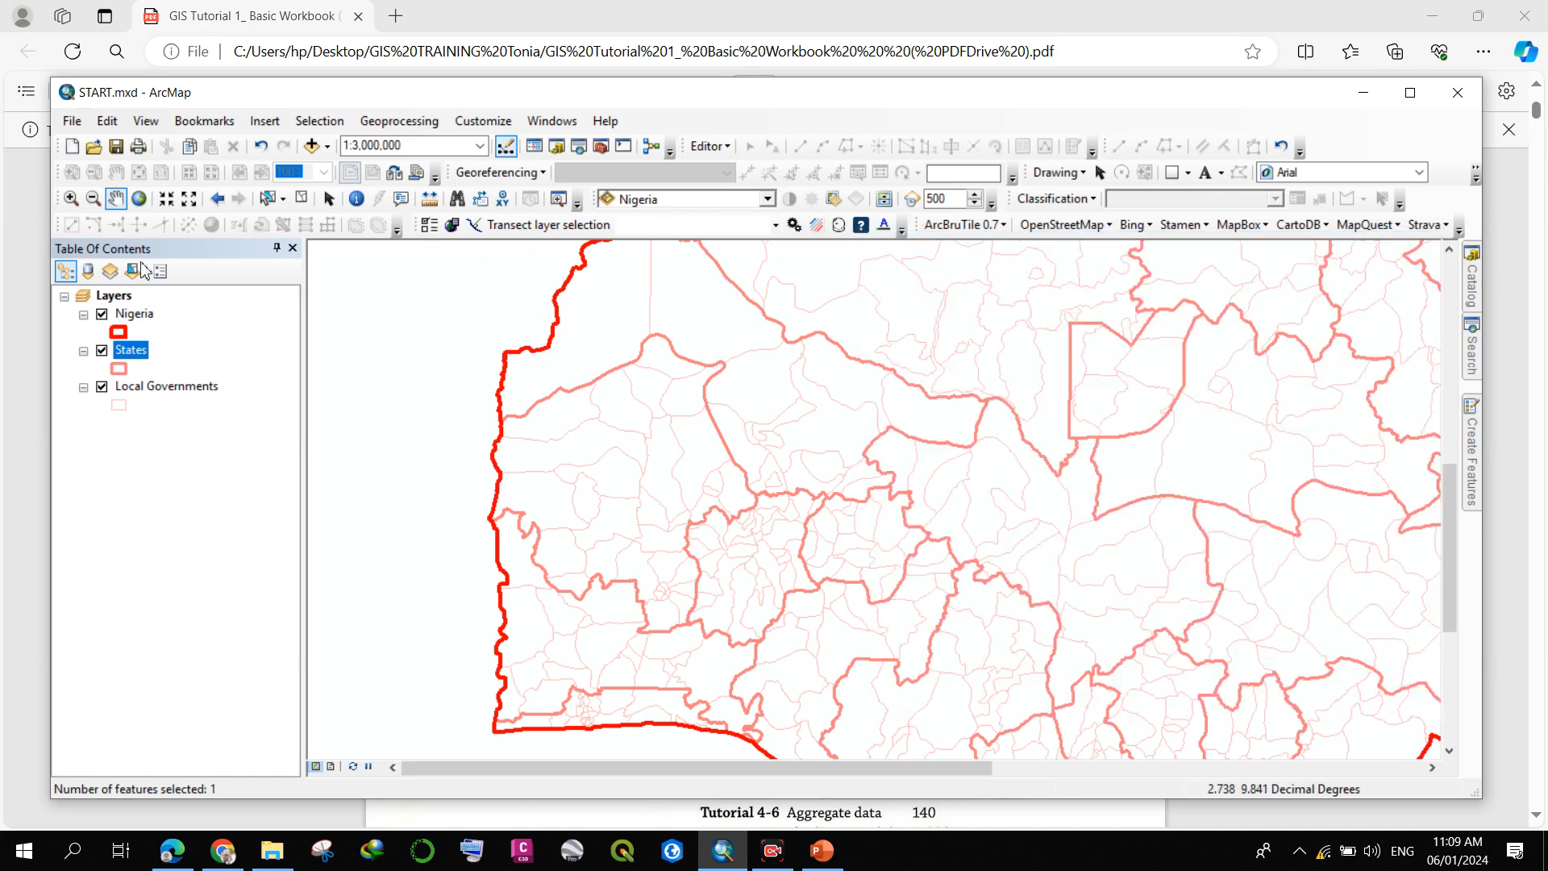
- Open the Nigeria layer's attribute table and view its fields through Shape_Area
right_click(133, 313)
left_click(225, 373)
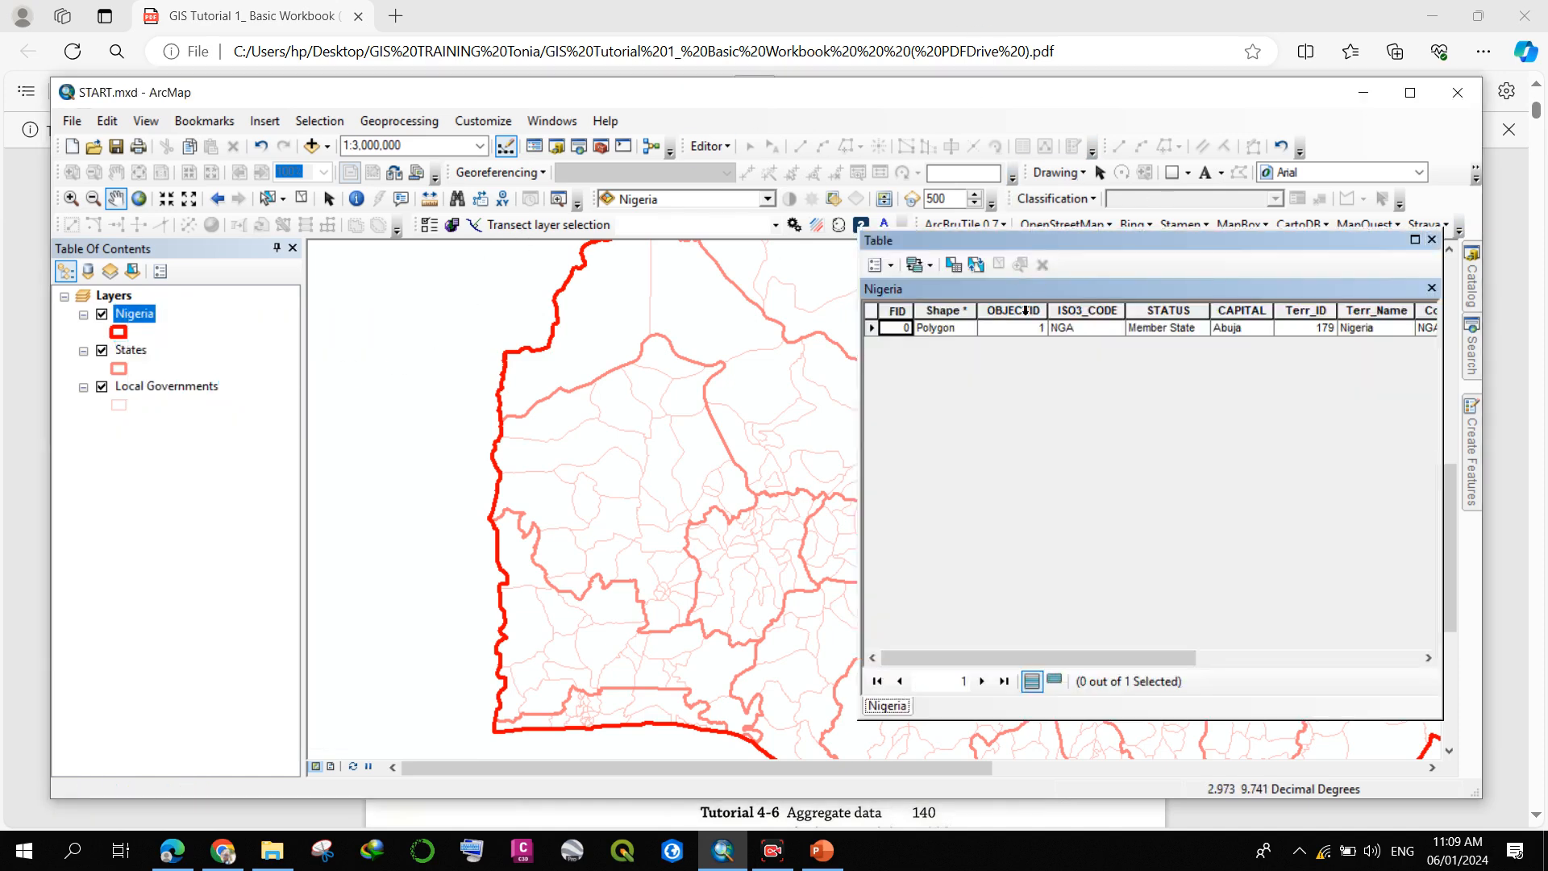
left_click_drag(920, 648, 1241, 653)
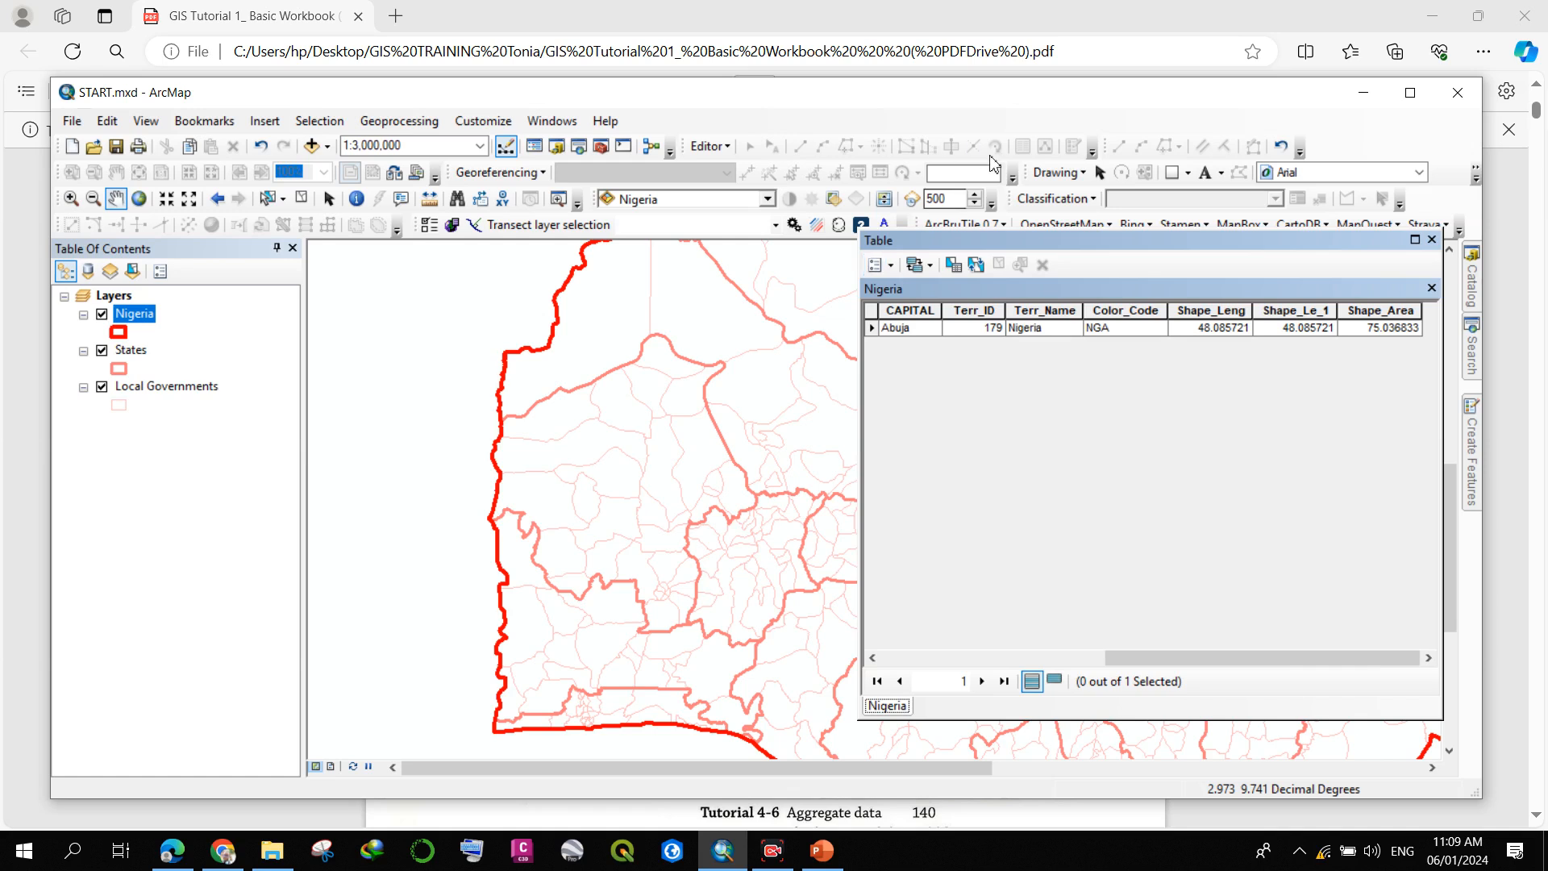
- Start adding a field named "2022 pop" to the Nigeria table and display the available data types
left_click(891, 273)
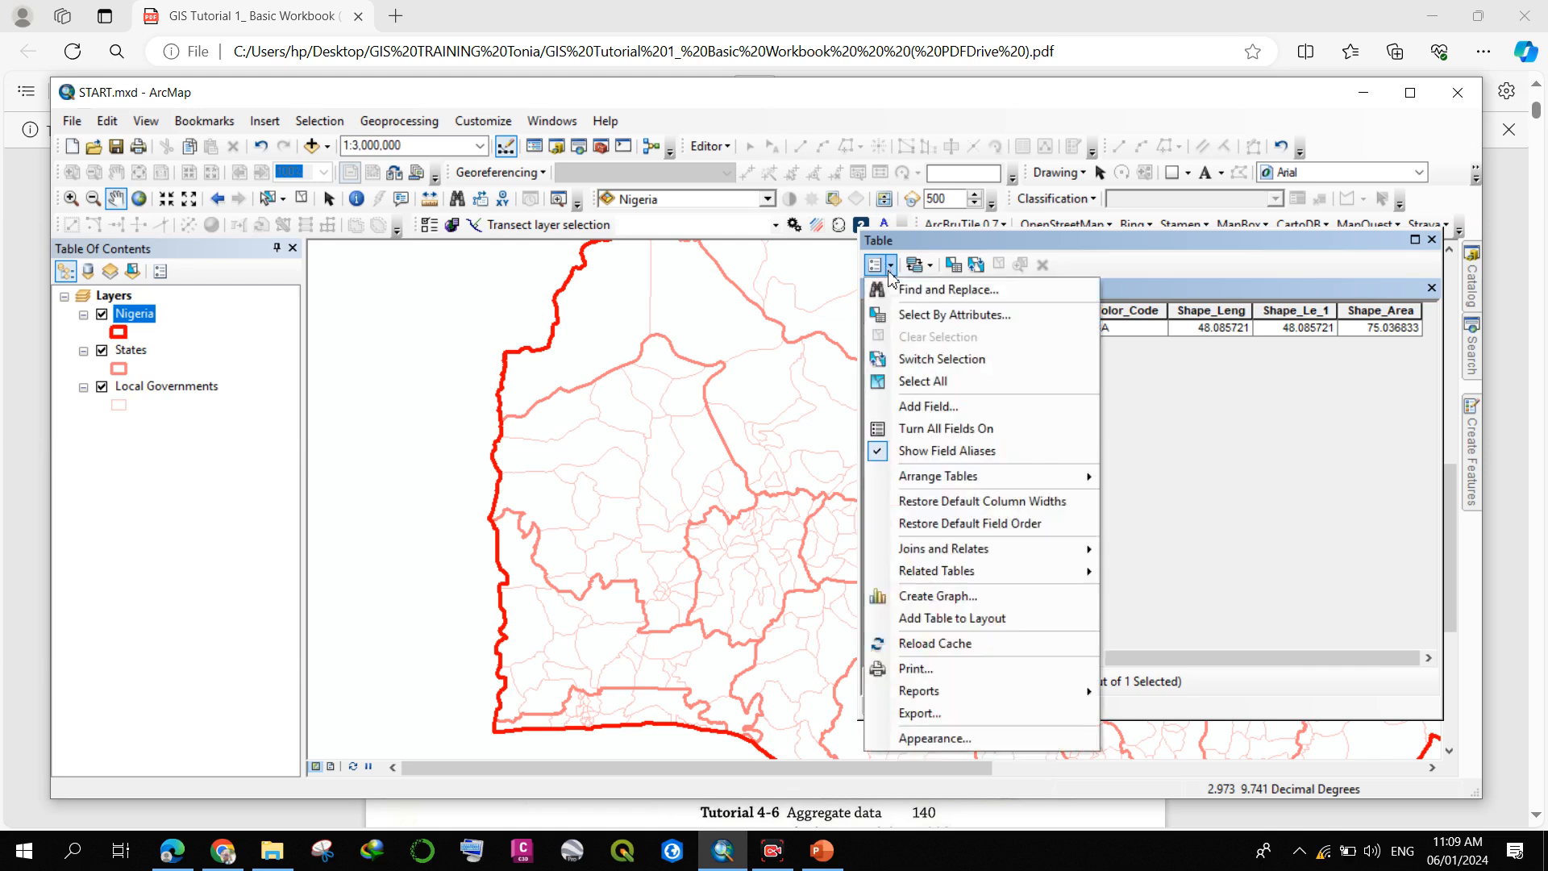
left_click(975, 416)
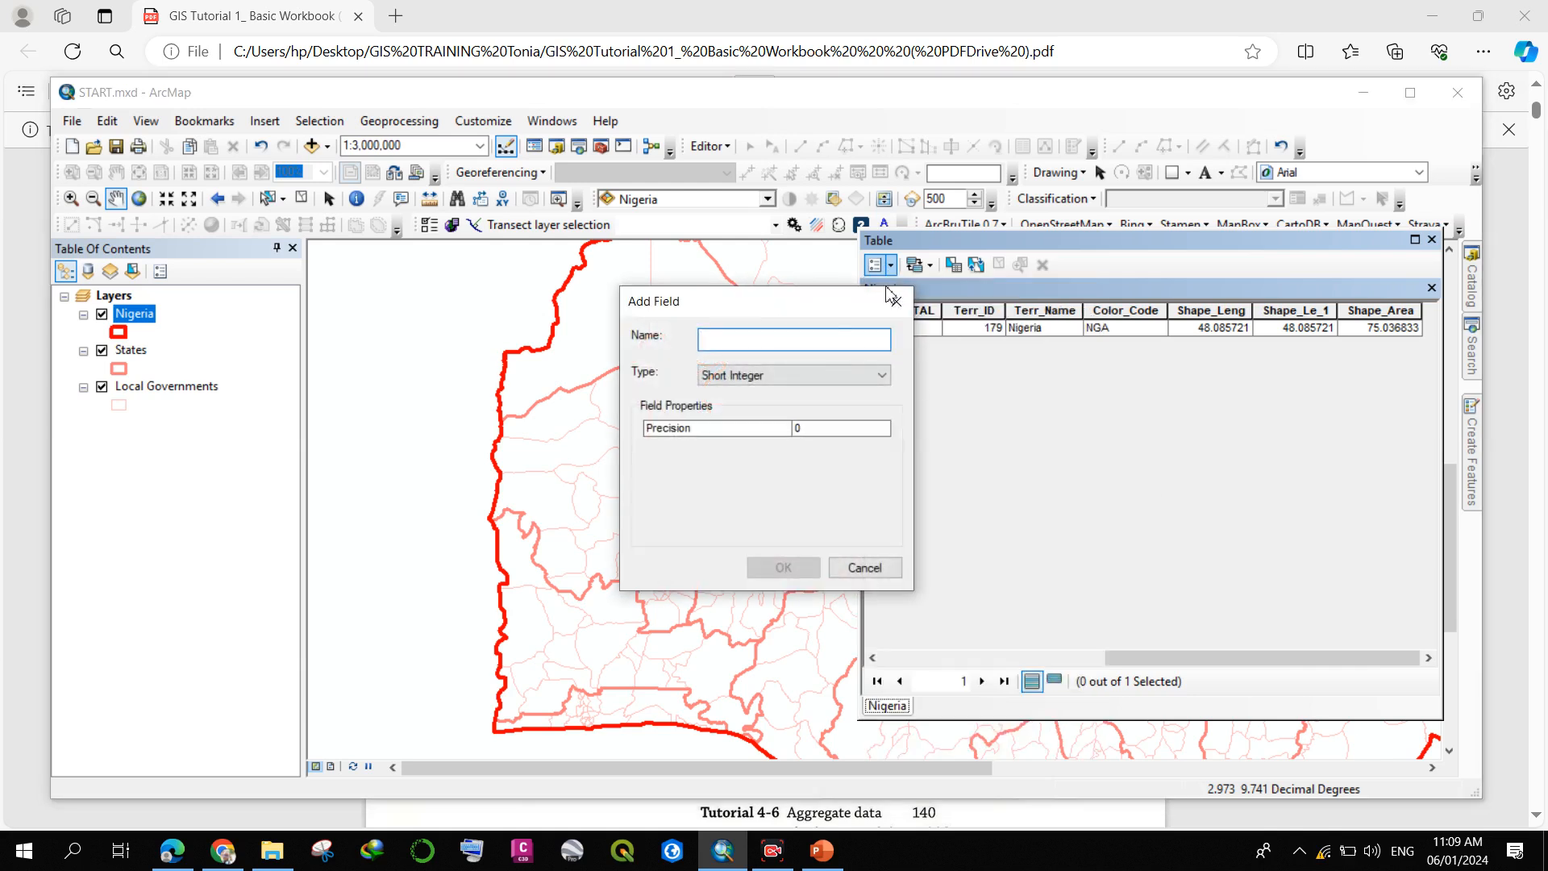
left_click_drag(810, 311, 1150, 362)
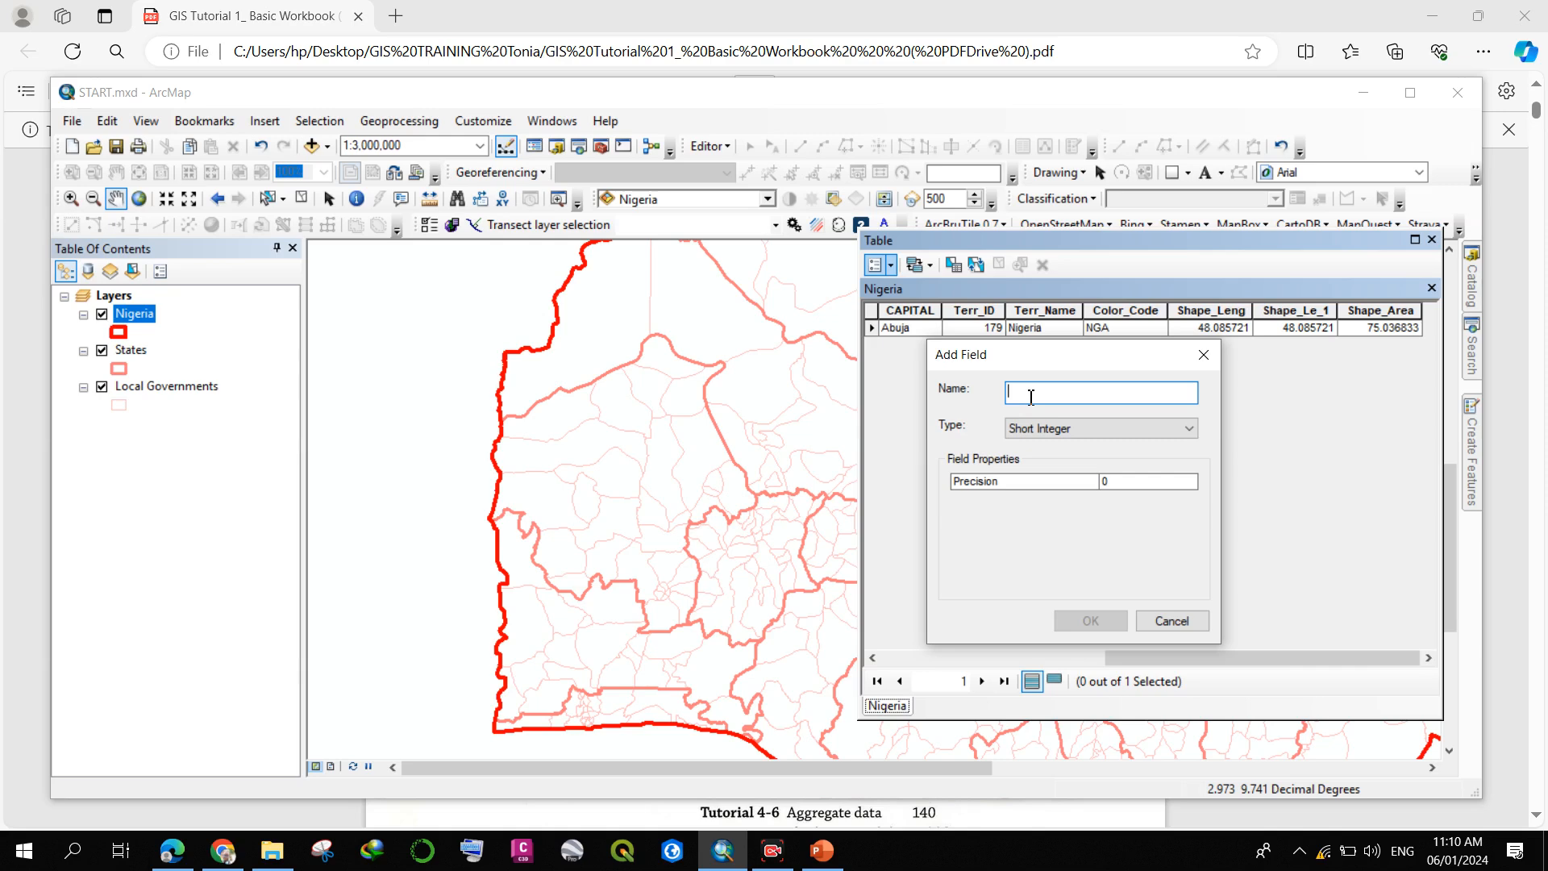
type("202")
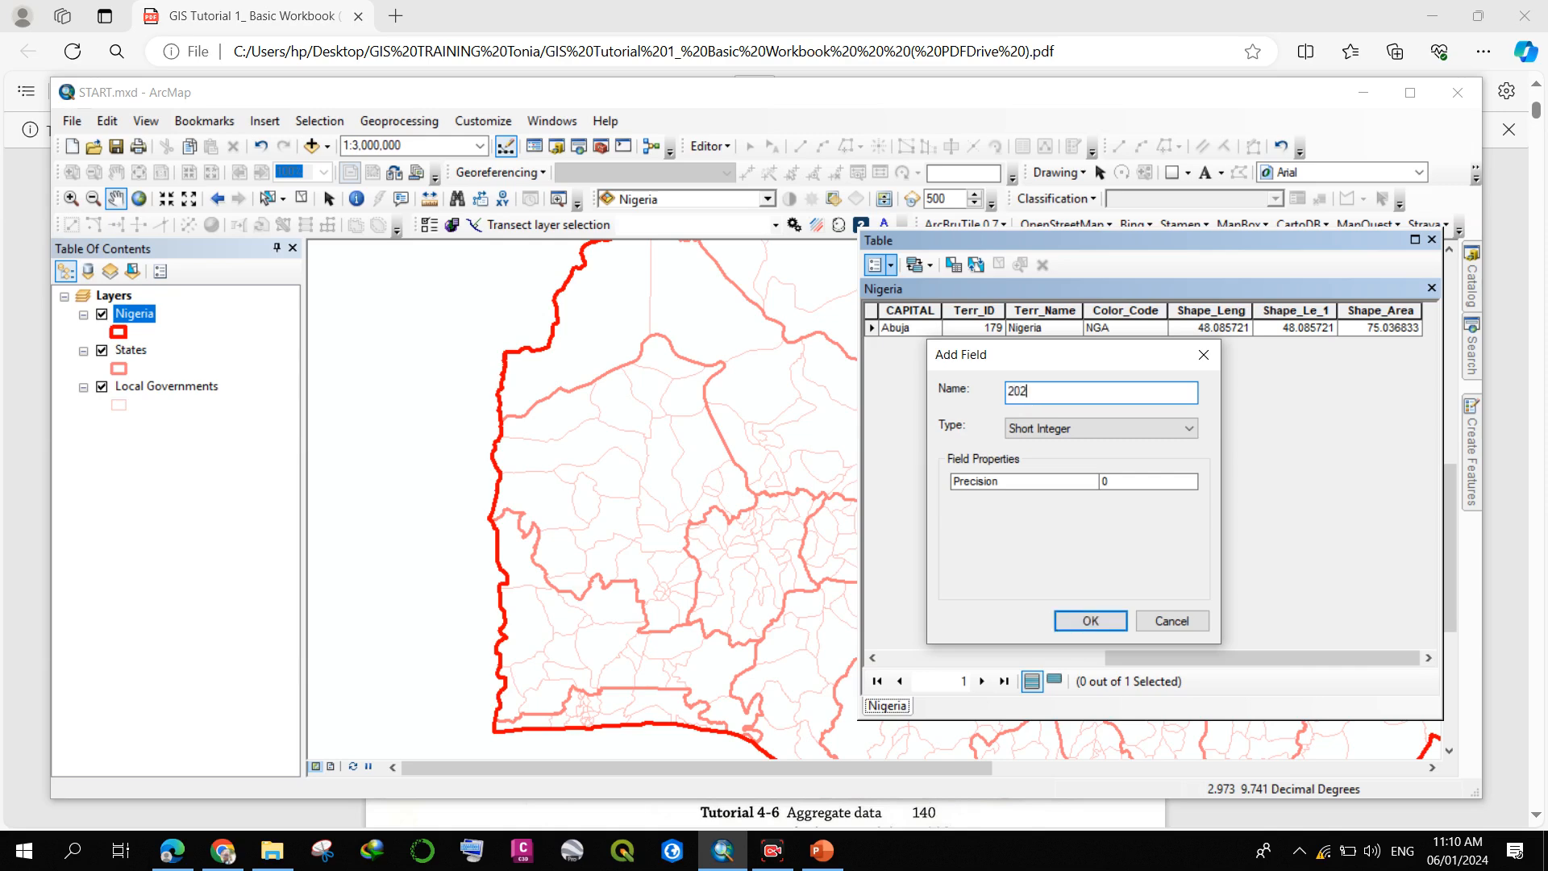
type("2 pop")
left_click(1093, 432)
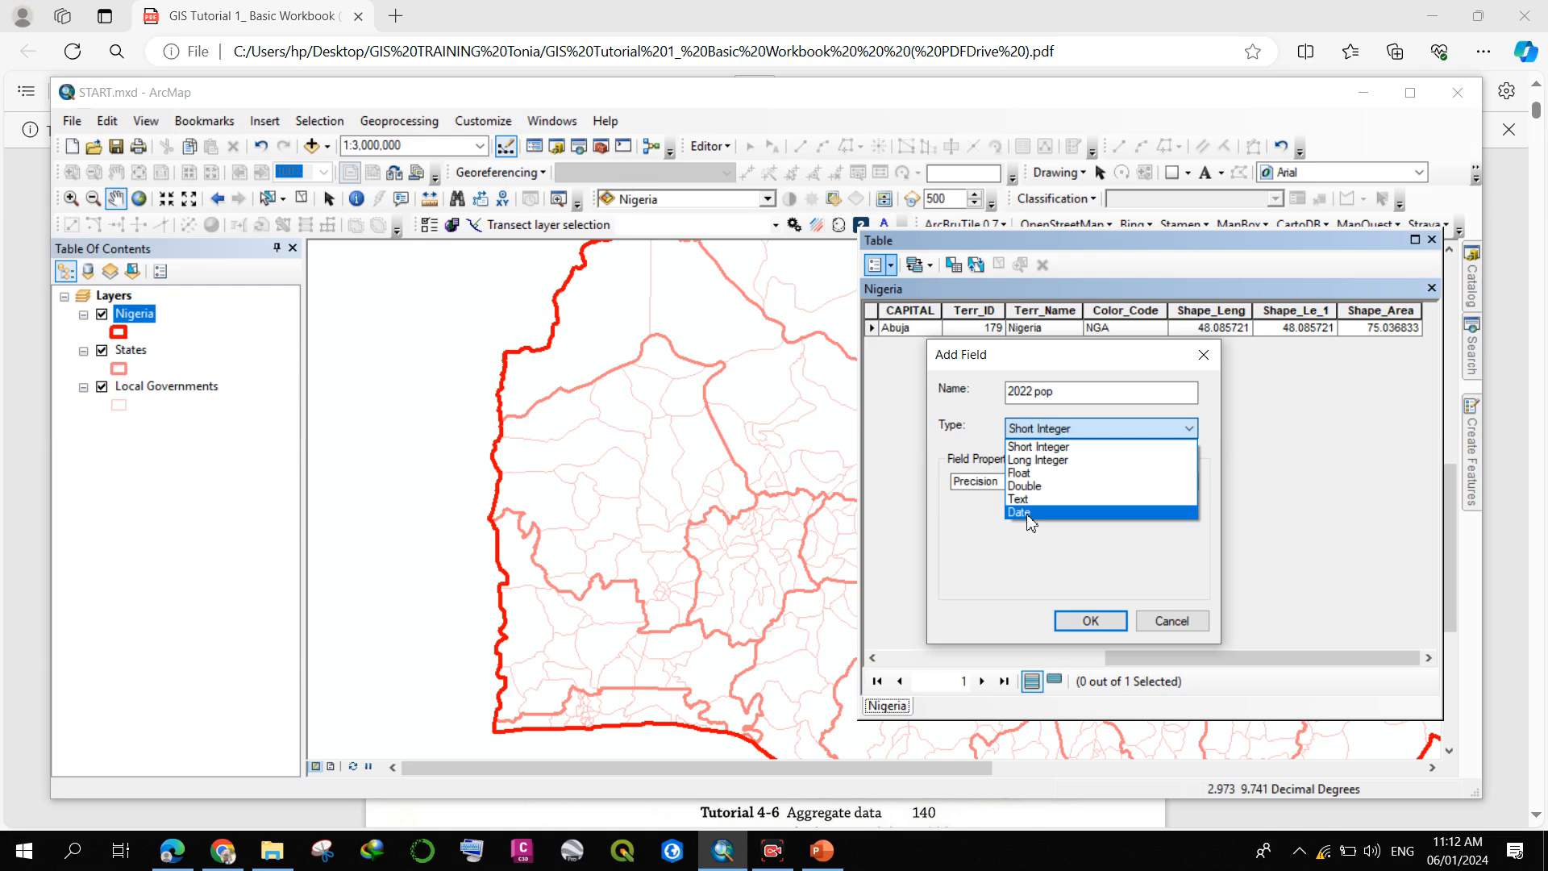
- Find and highlight the Tutorial 1-7 title "Work with attribute tables" in the workbook PDF's contents and return to ArcMap
left_click(193, 856)
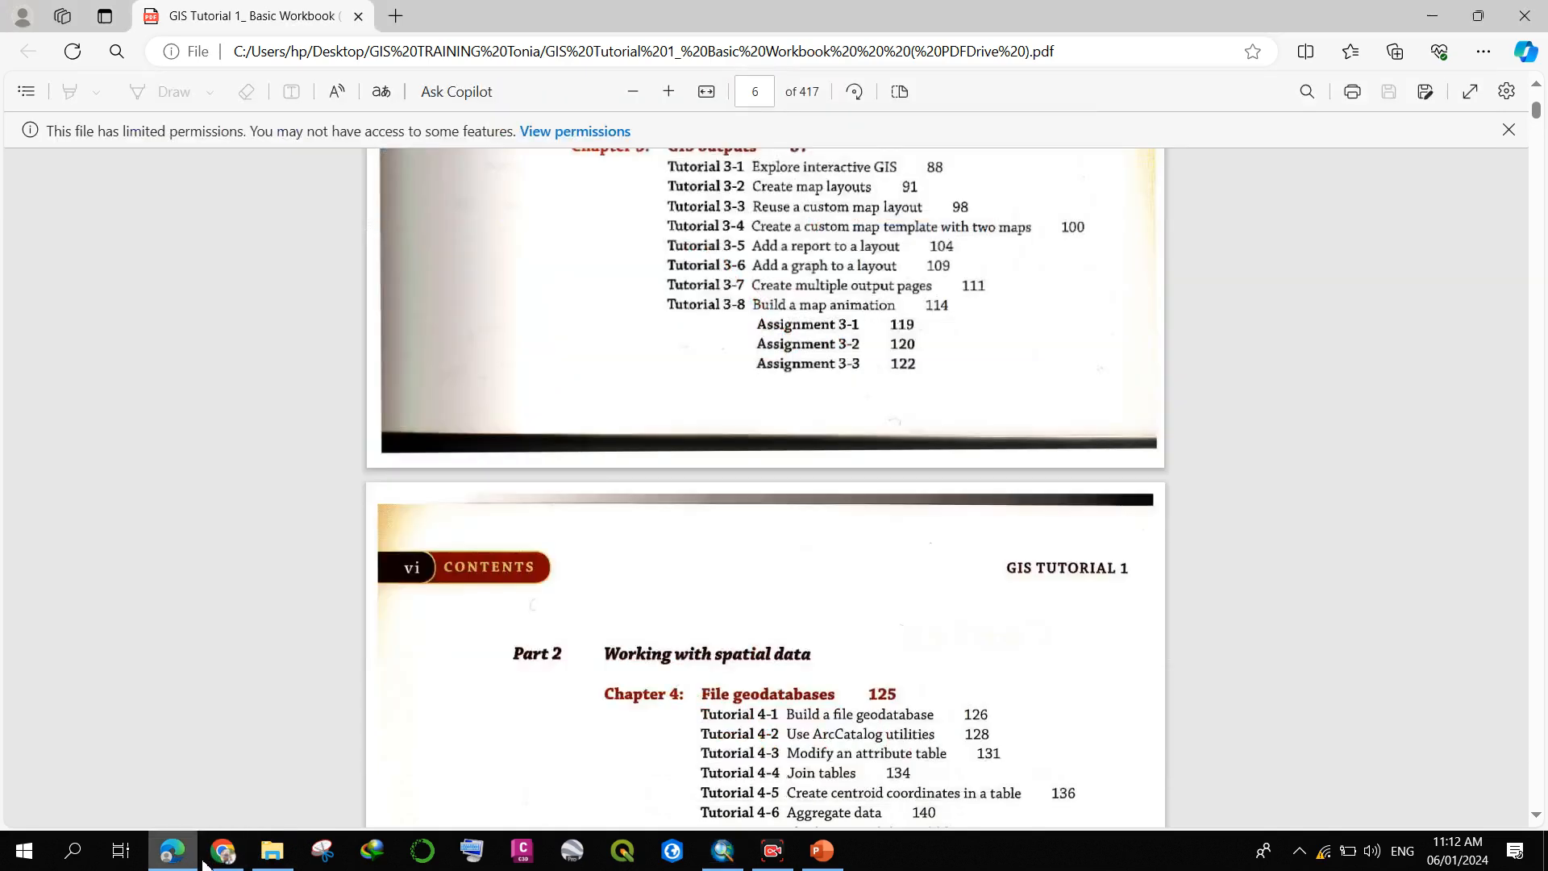
scroll(726, 462, "up", 8)
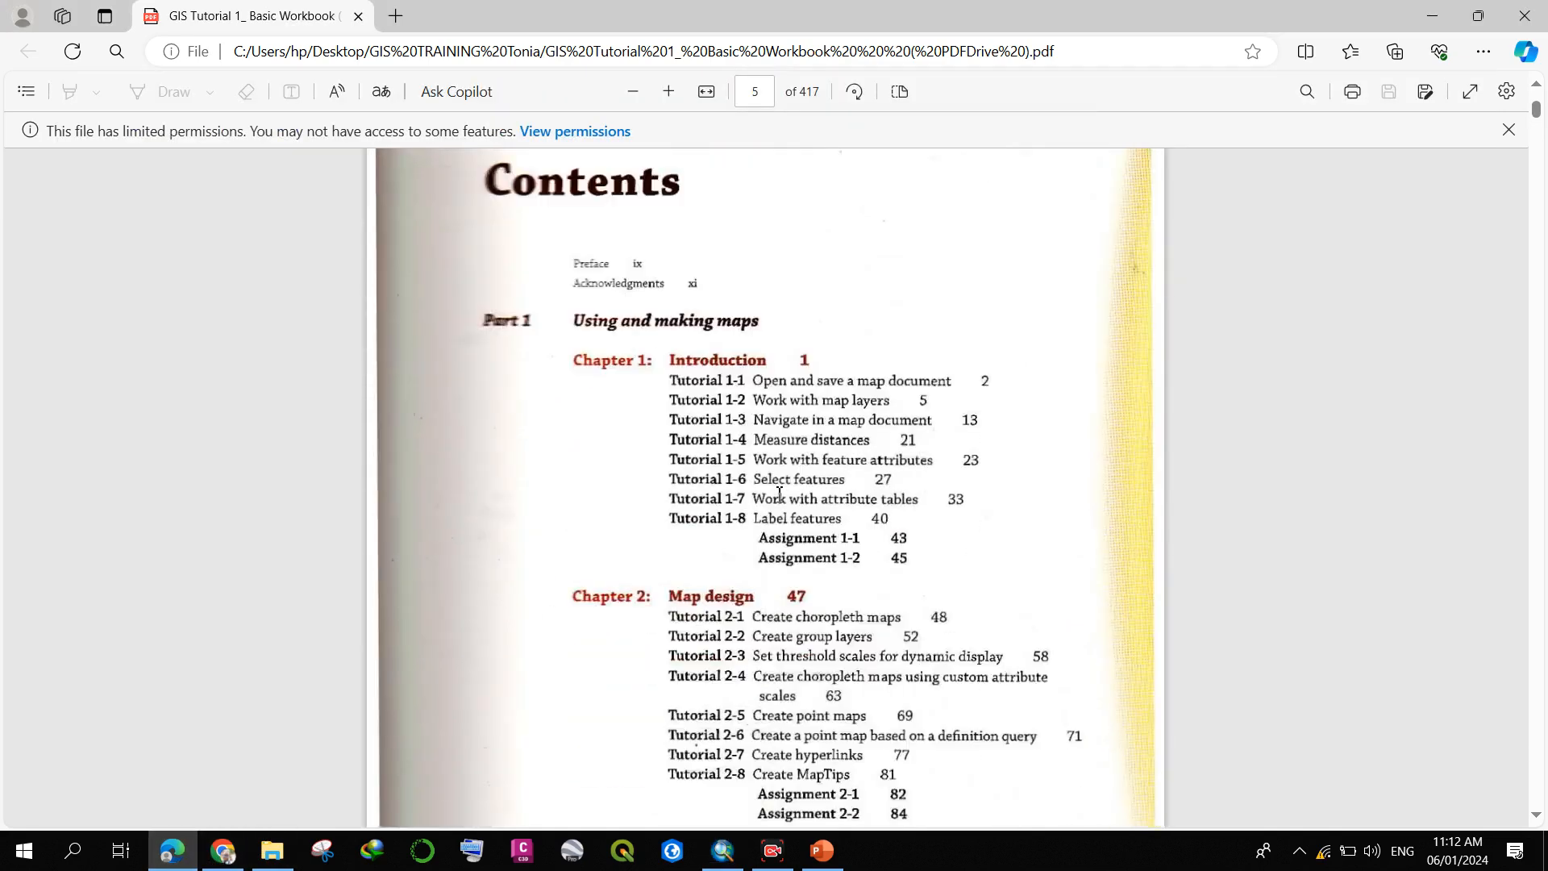
left_click_drag(752, 500, 926, 508)
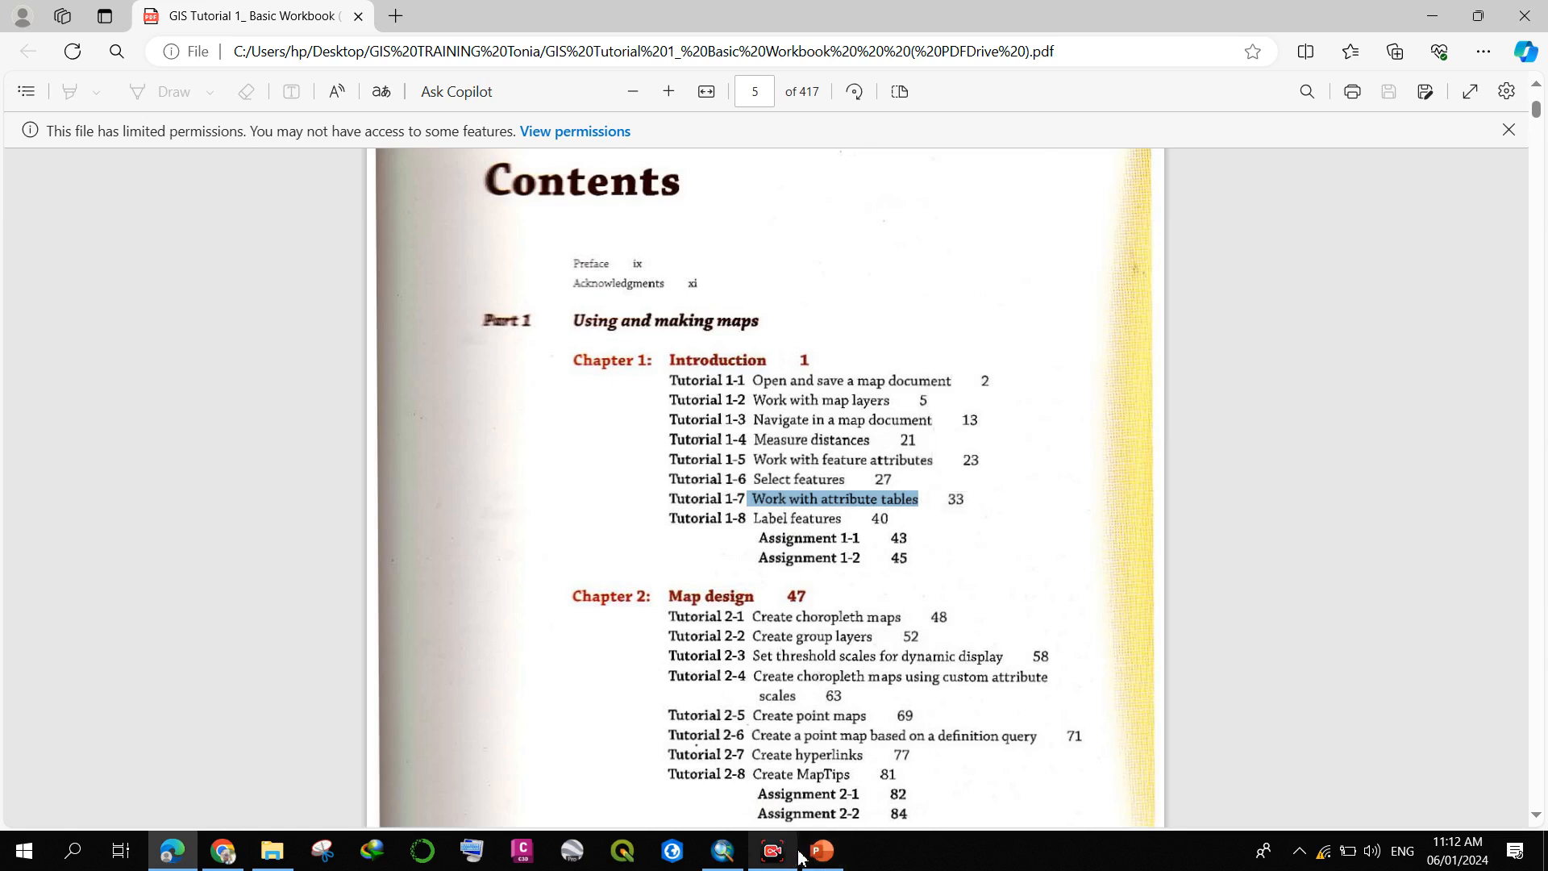
left_click(723, 850)
- Set the new field's type to Long Integer, add it under the corrected name 2022_pop and select its column in the Nigeria table
left_click(1069, 430)
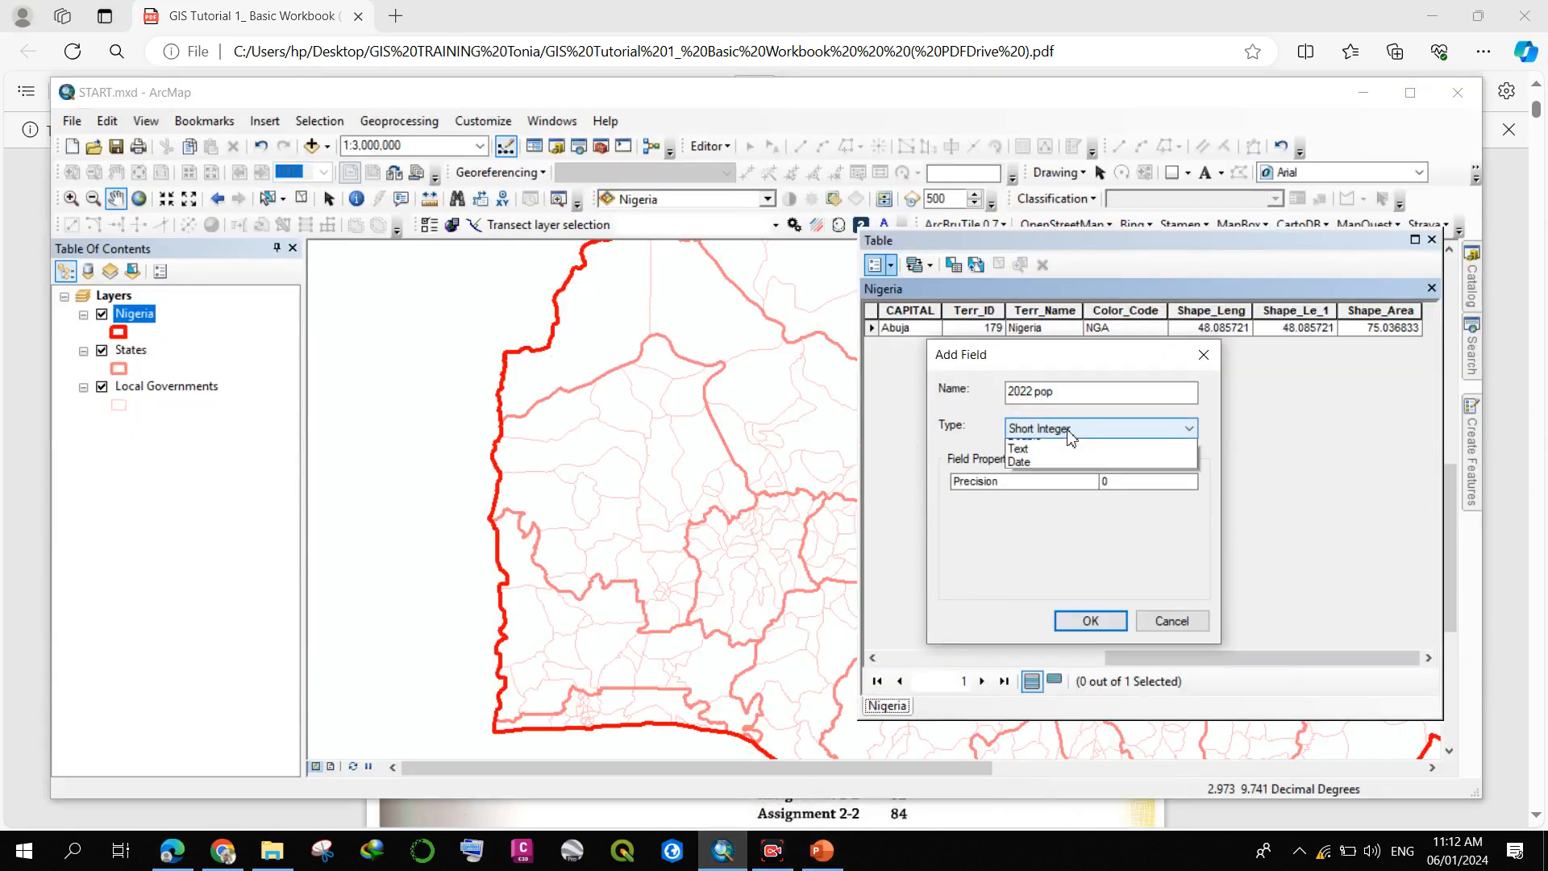
left_click(1052, 457)
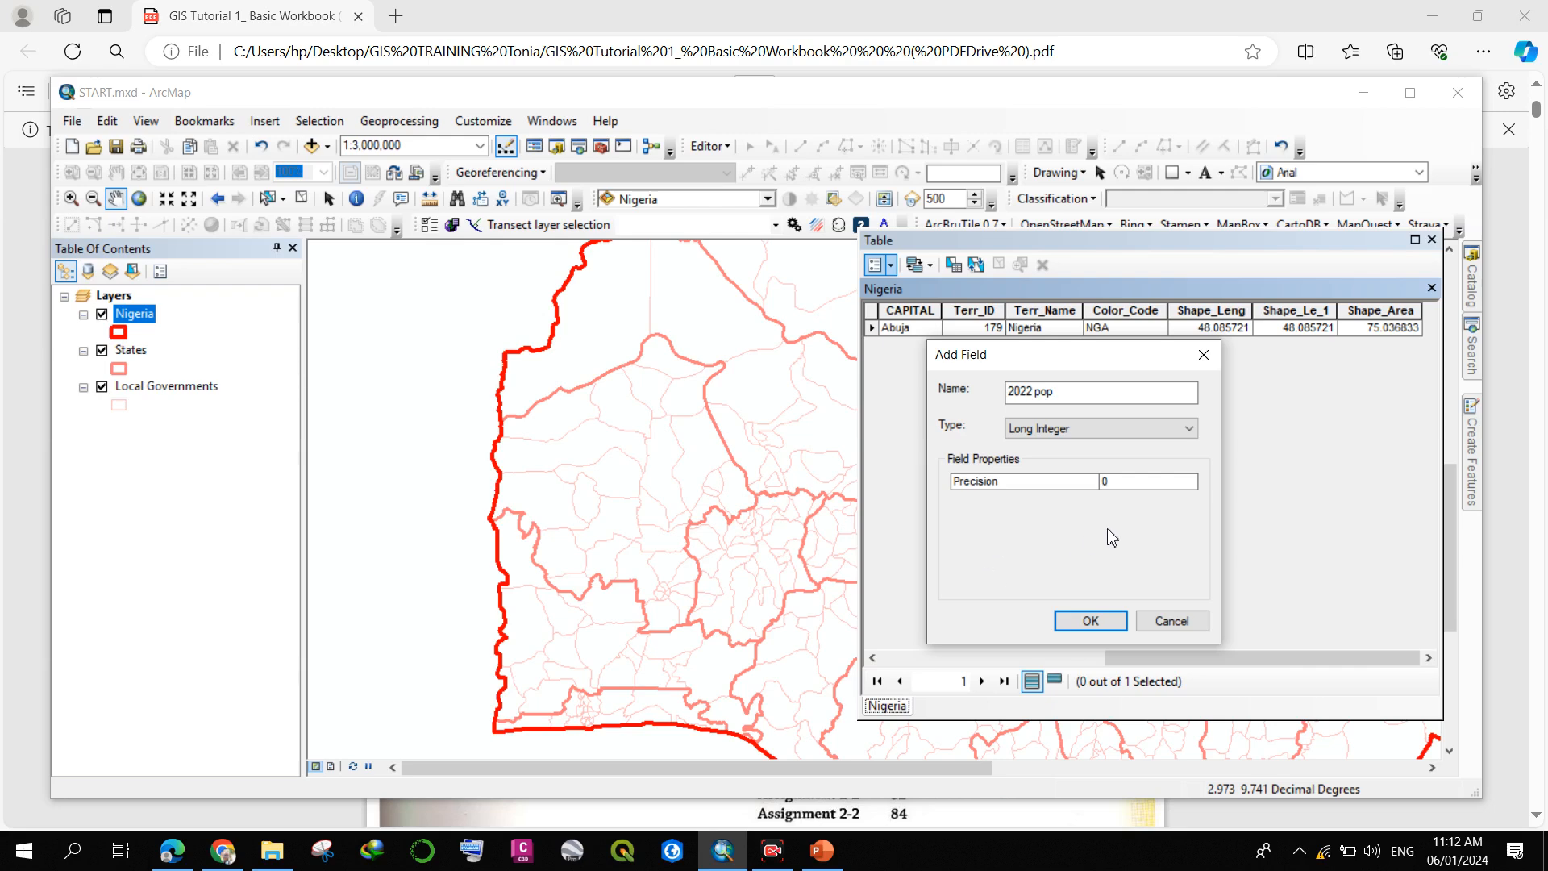
left_click(1091, 620)
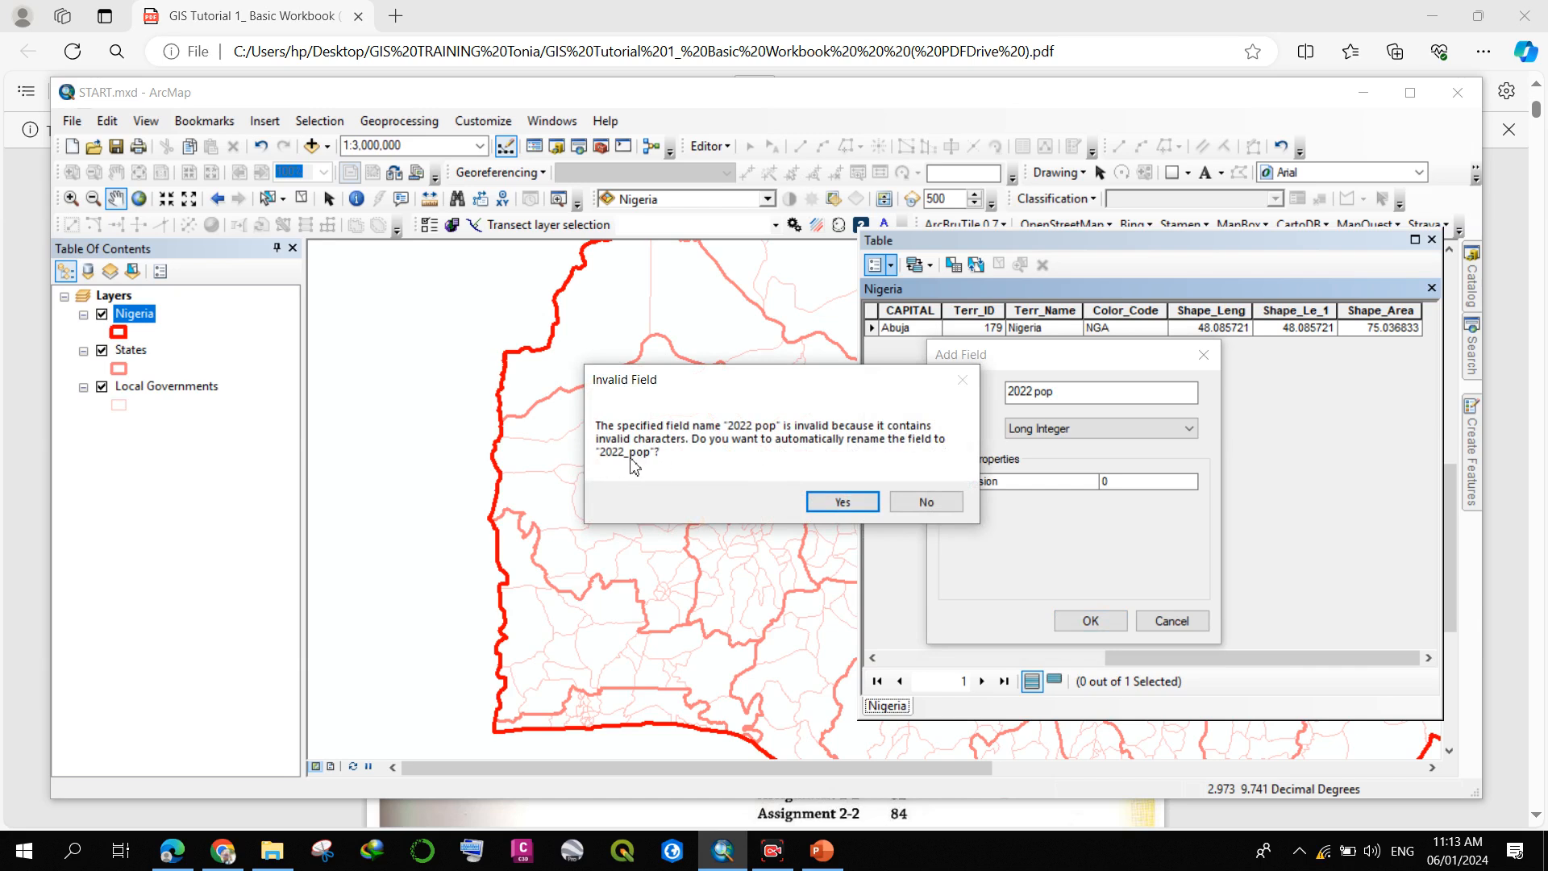
left_click(853, 506)
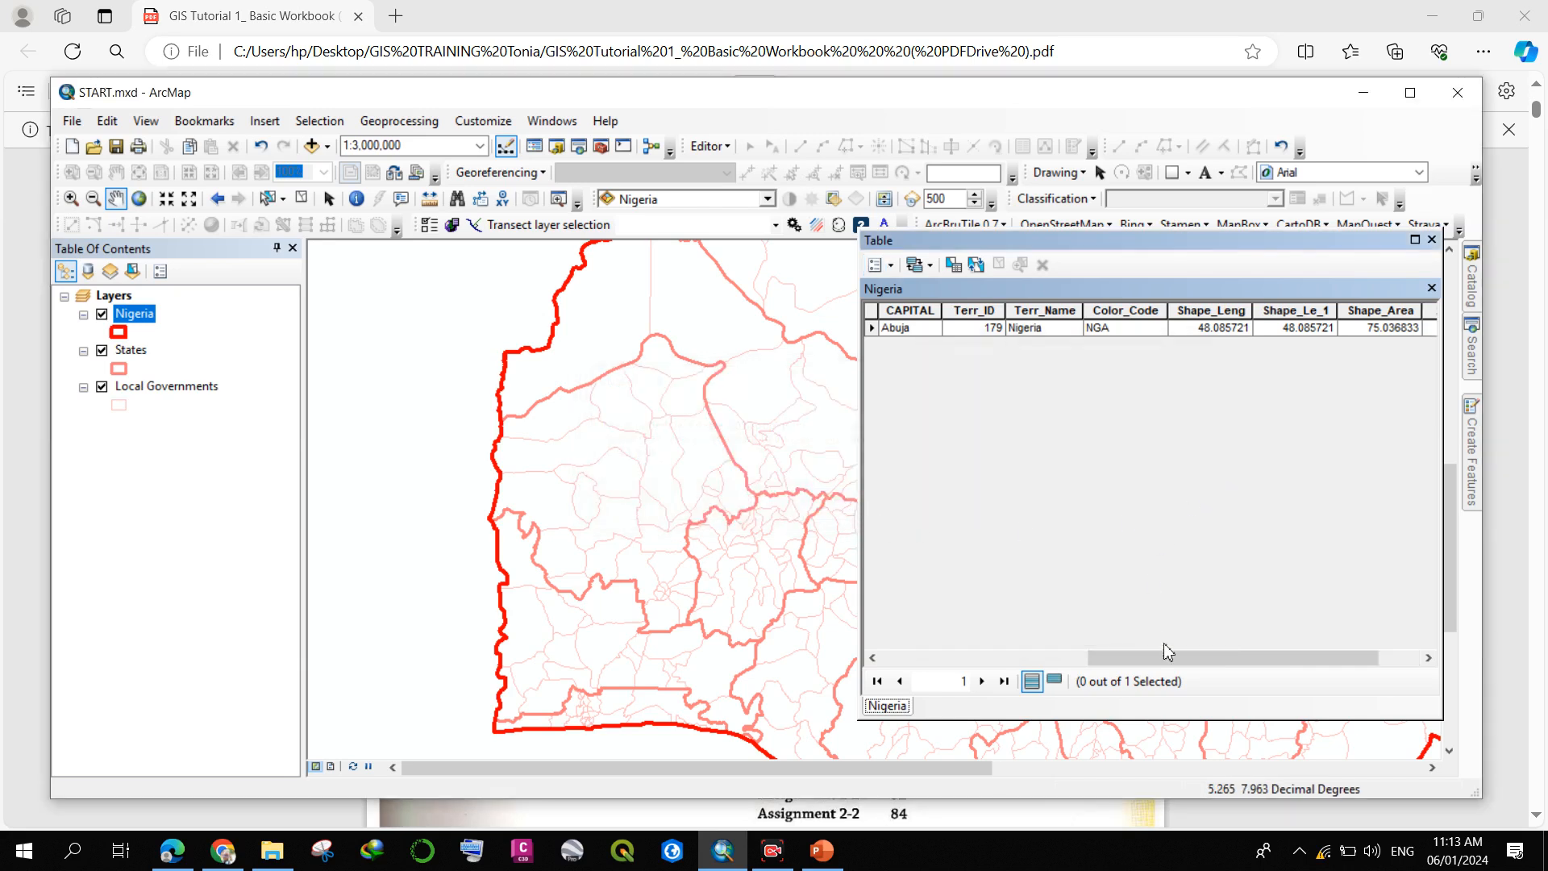
left_click_drag(1161, 657, 1294, 651)
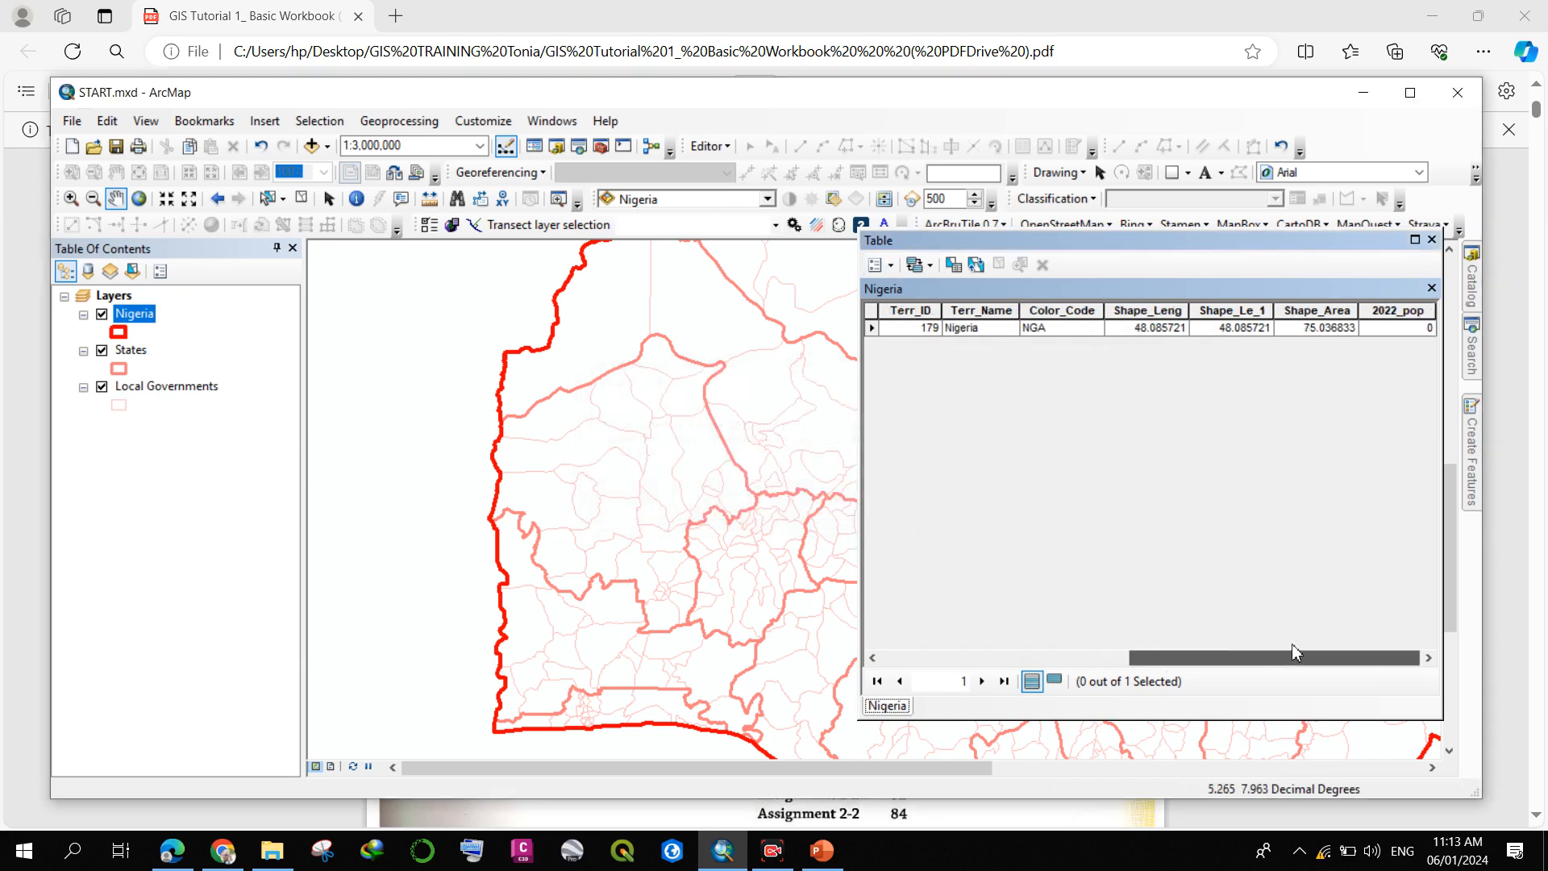
left_click(1401, 310)
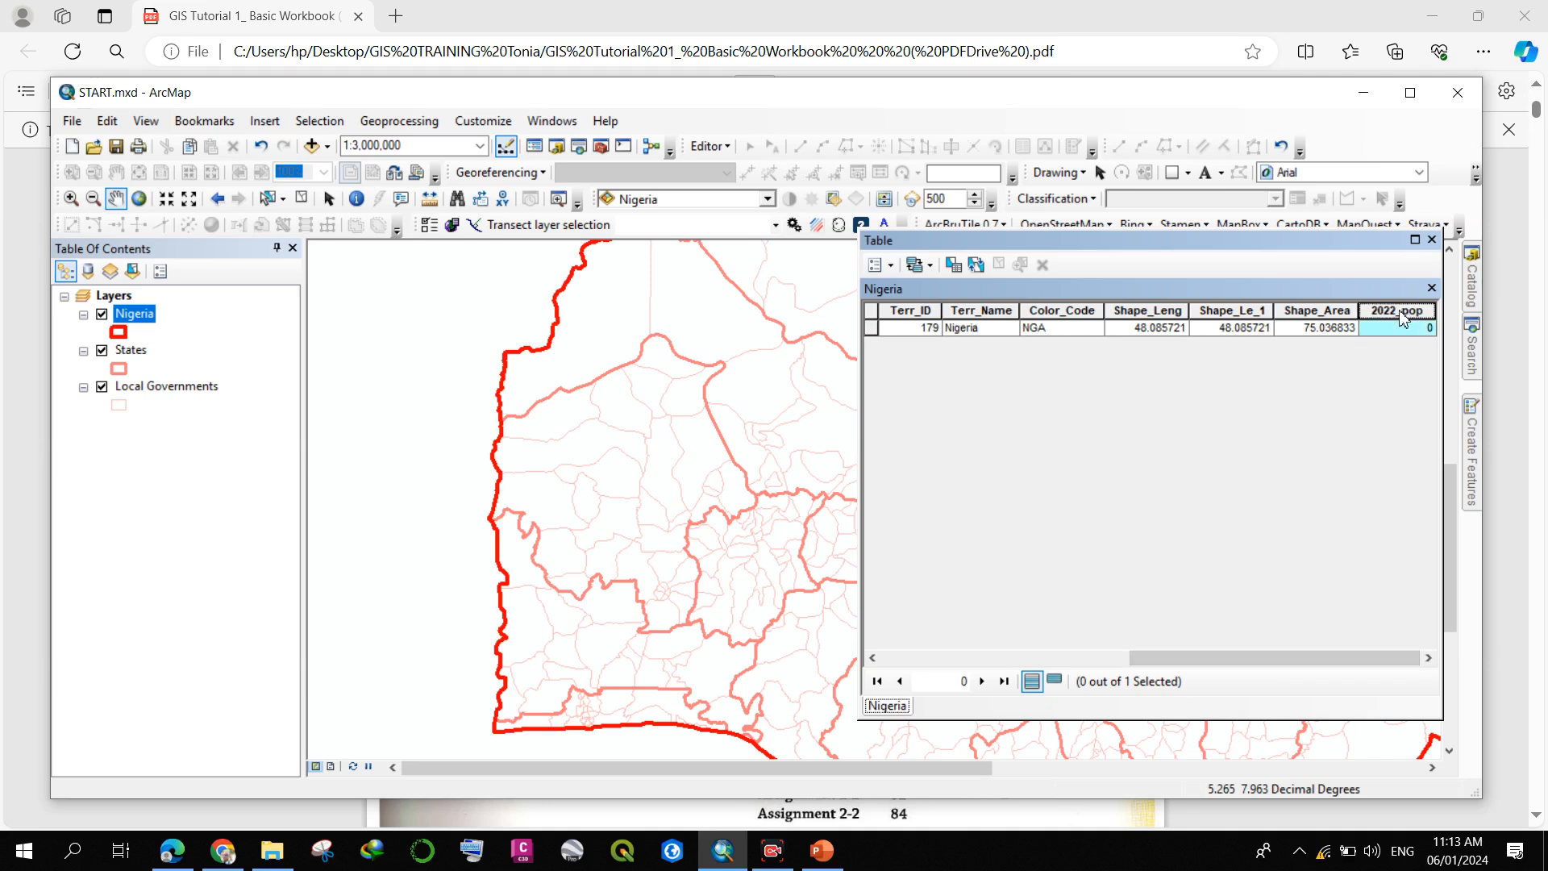
- Select the Nigeria record's 2022_pop cell, then hide the Editor toolbar and show it again
left_click(1391, 329)
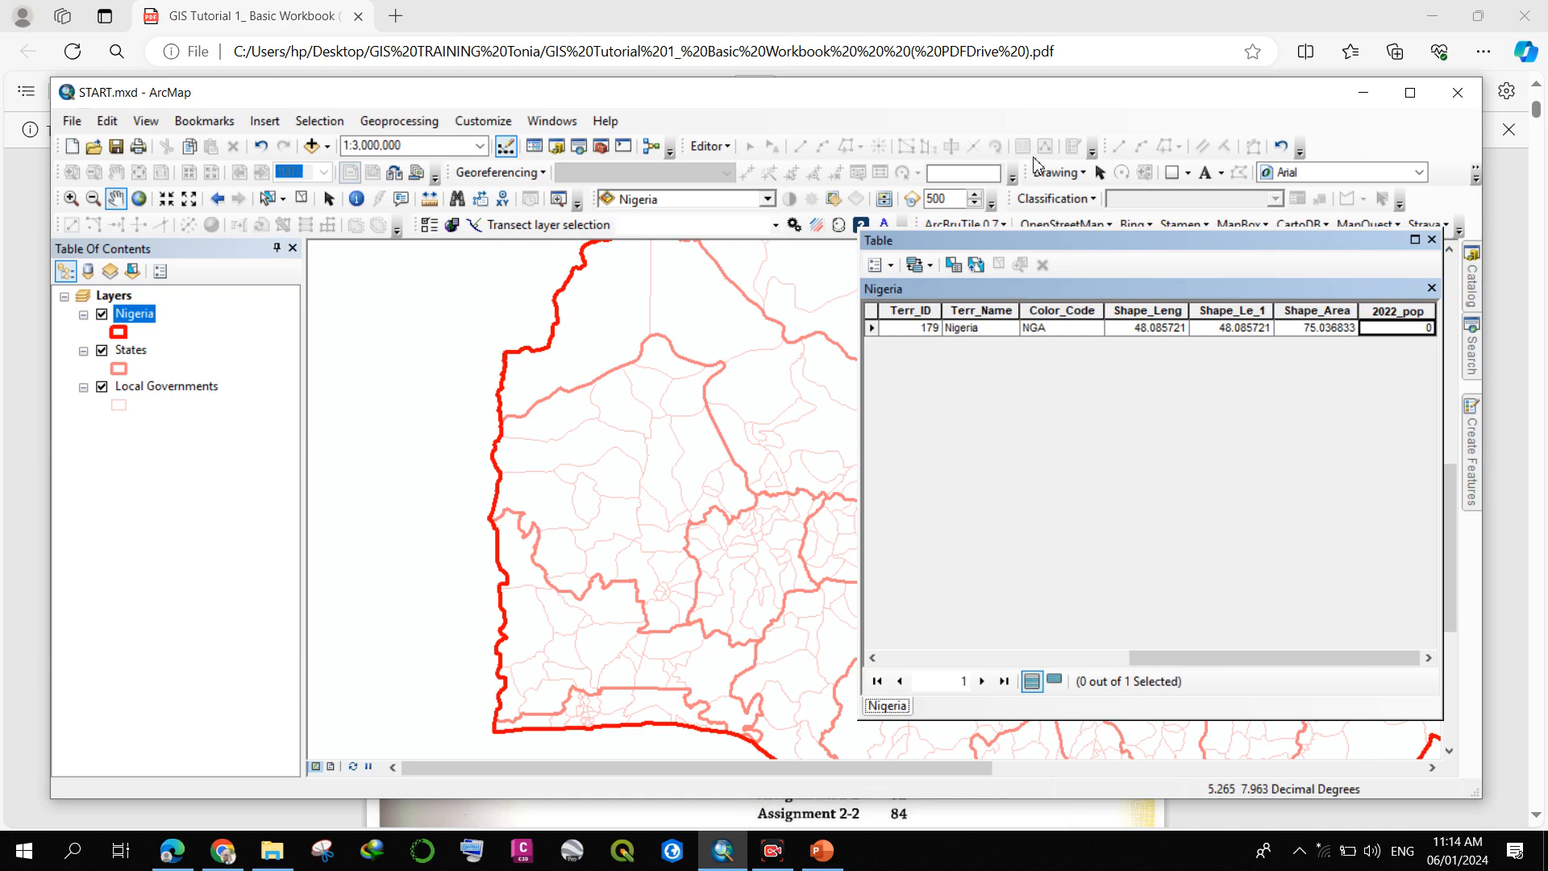
right_click(1369, 164)
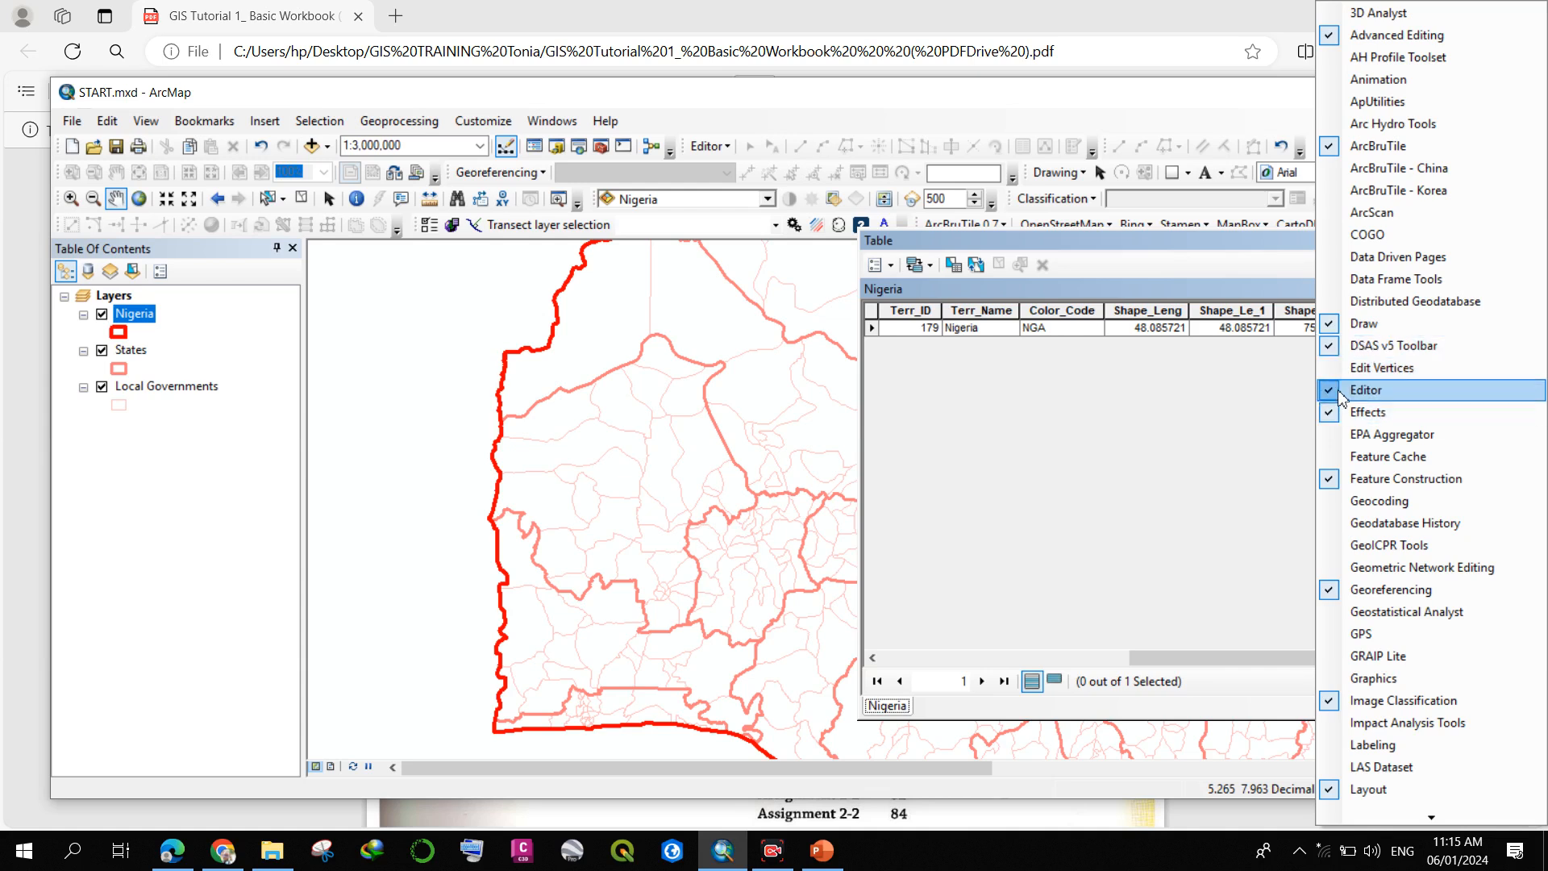
left_click(1371, 391)
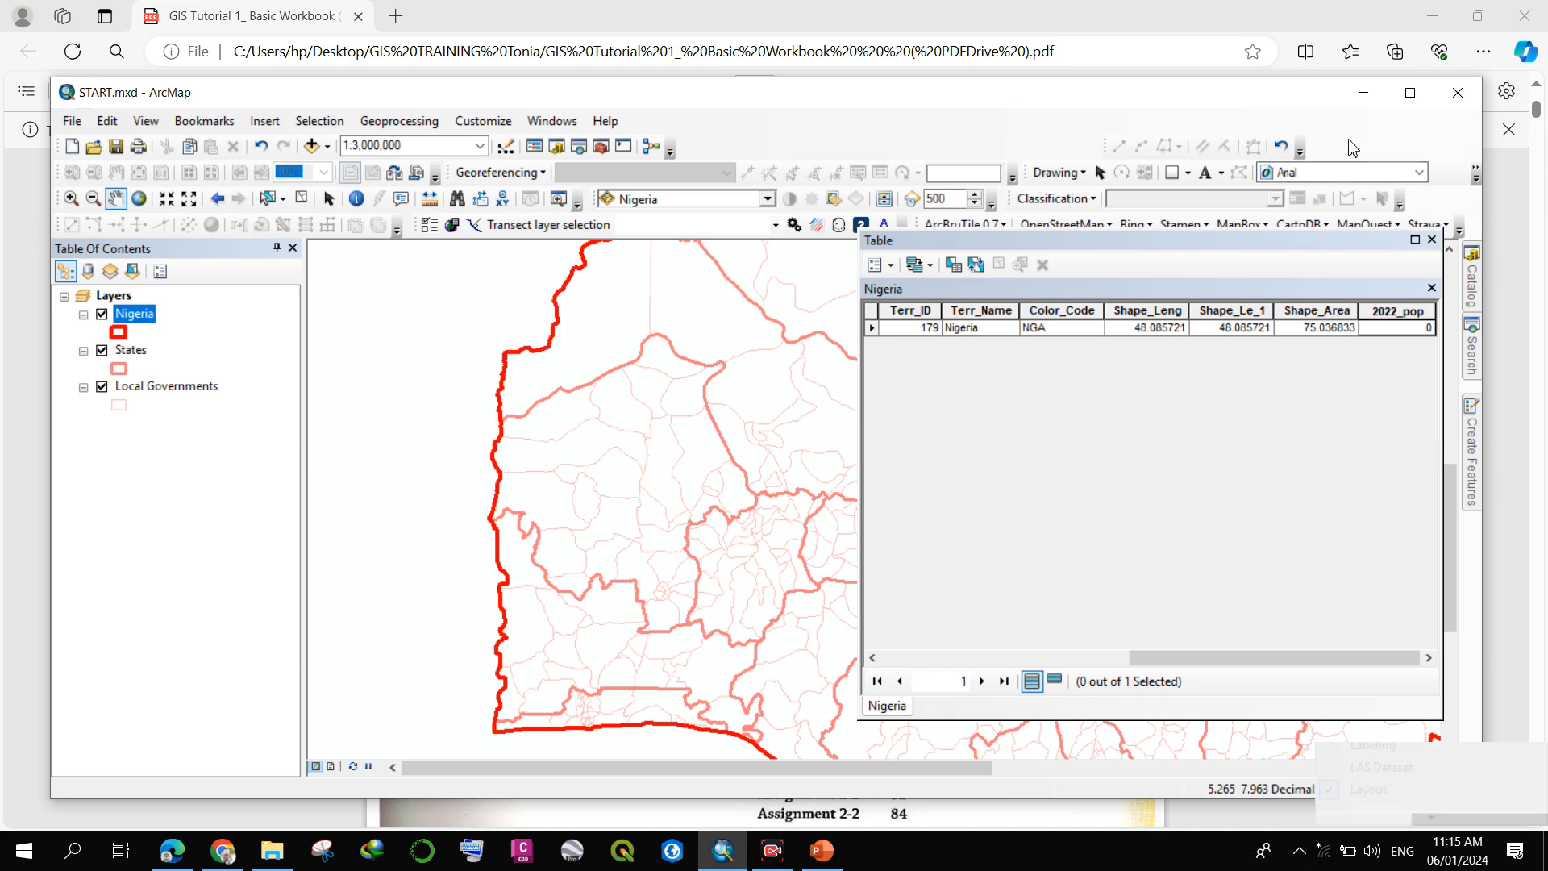
right_click(1362, 161)
left_click(1333, 393)
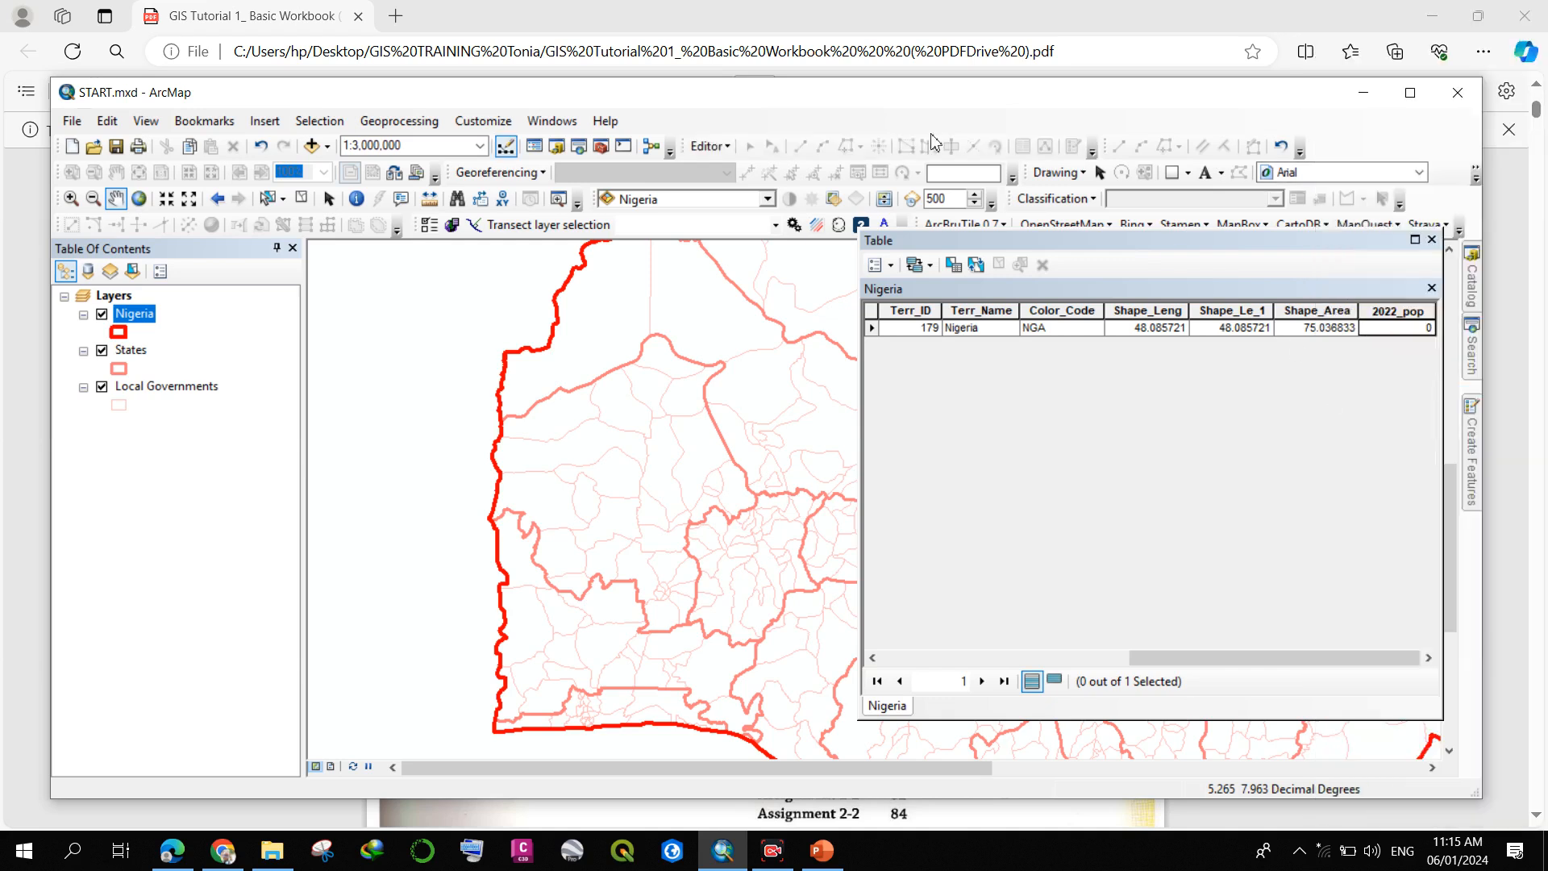
- Examine the editing commands and locate the Editor entry in the list of available toolbars
left_click(723, 153)
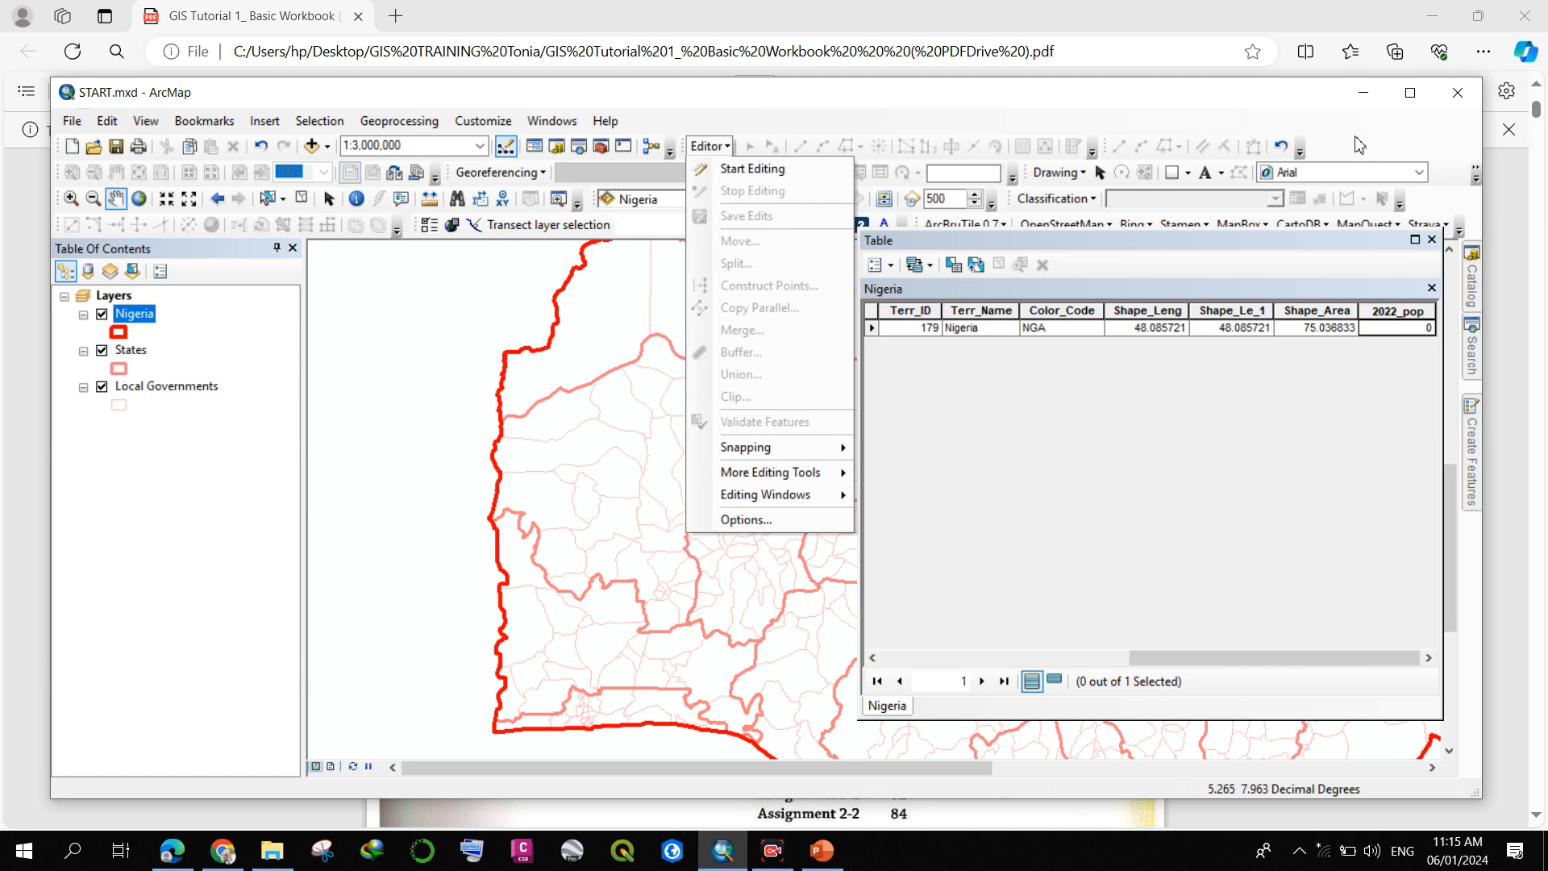
left_click(772, 169)
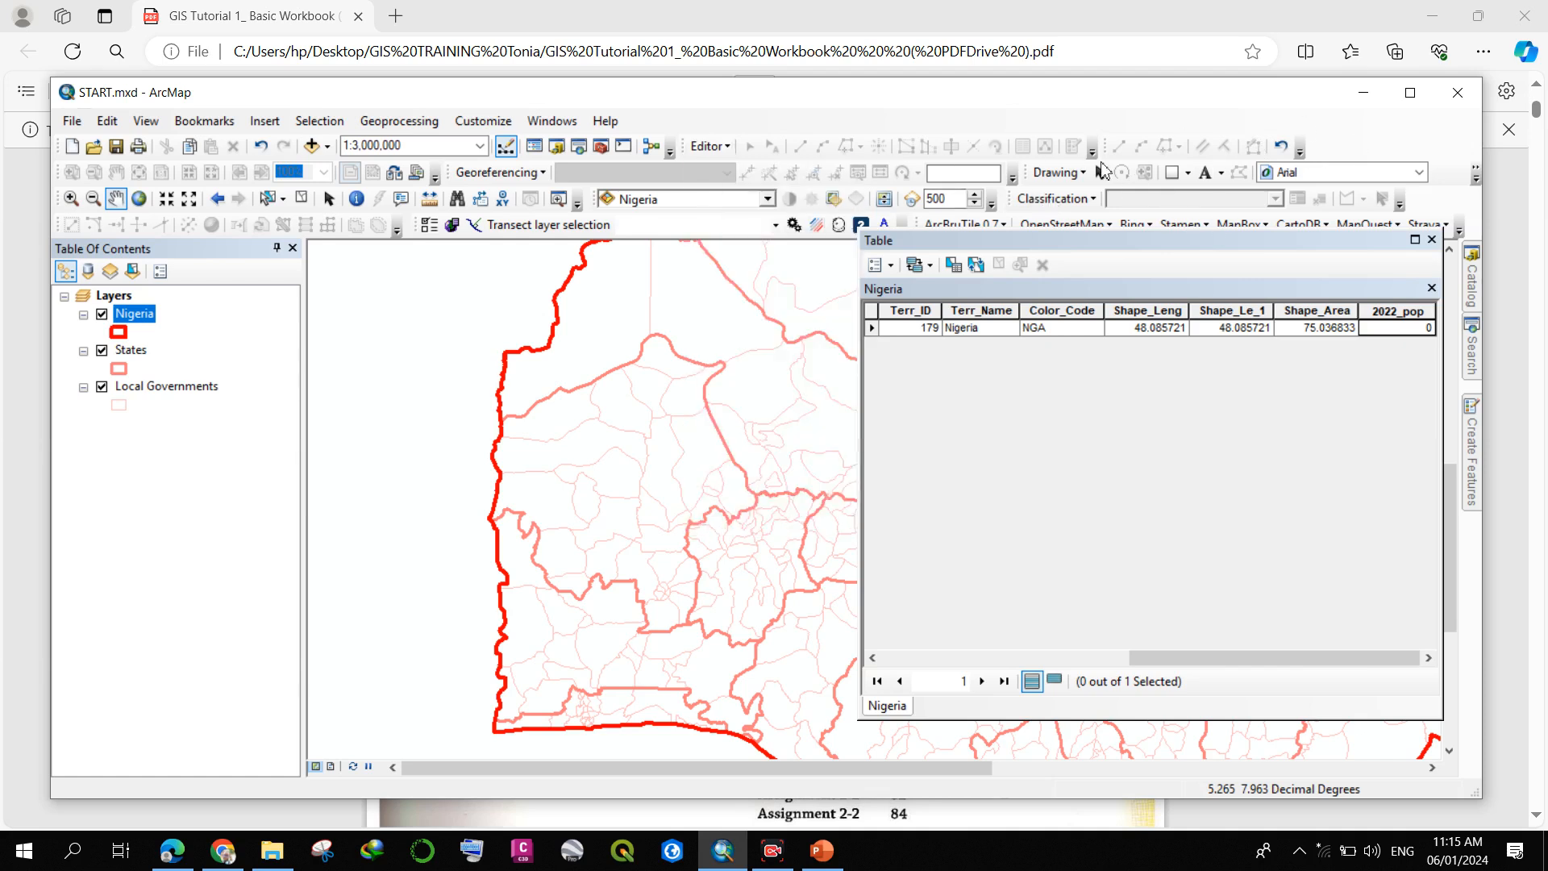
left_click(1012, 175)
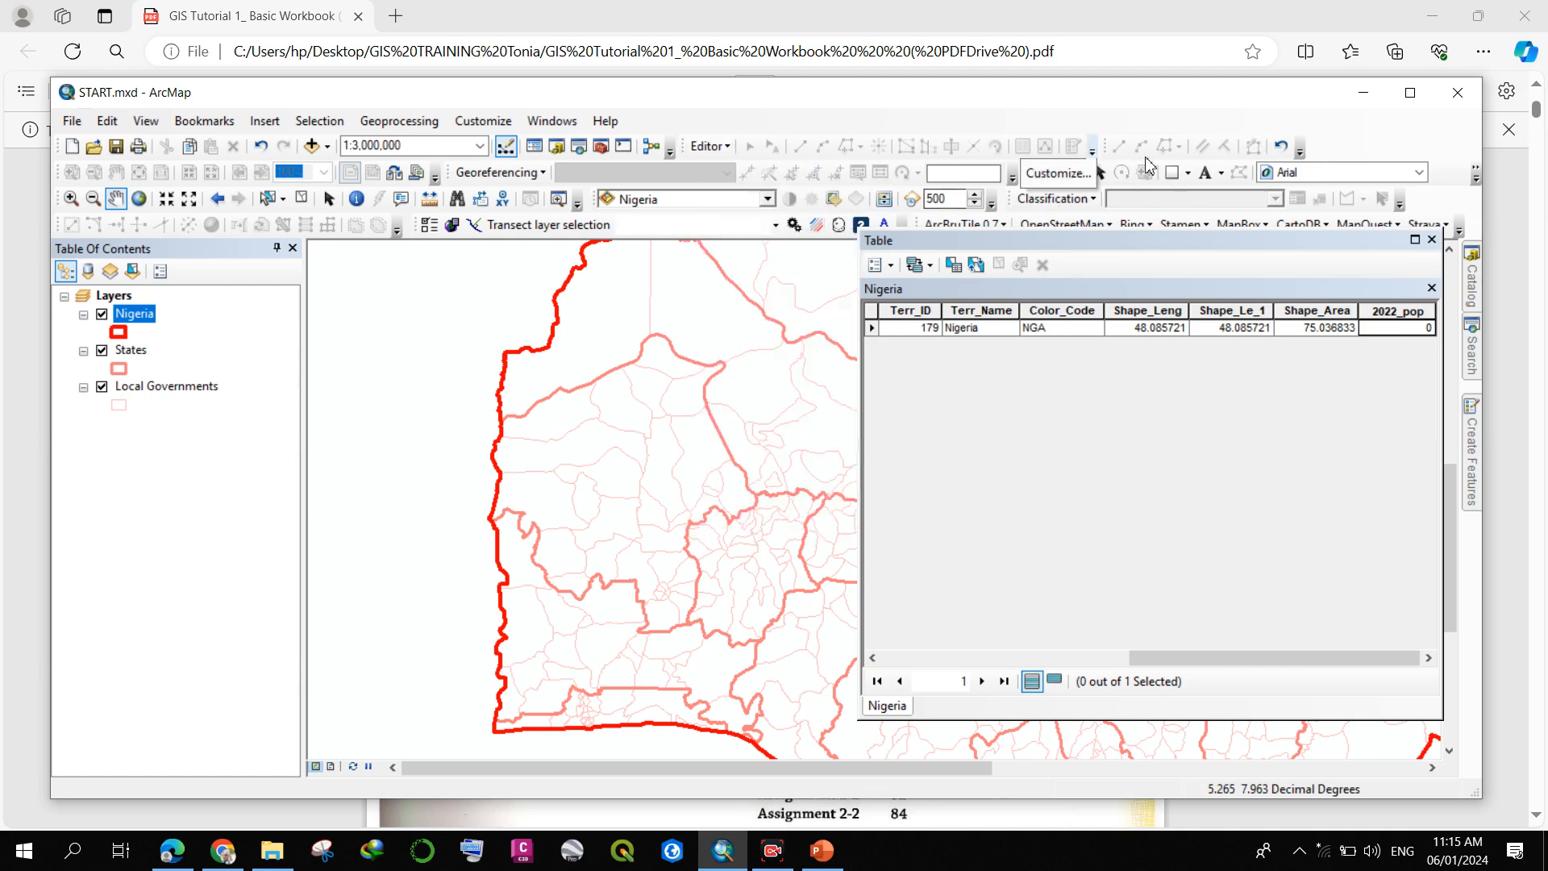
right_click(816, 140)
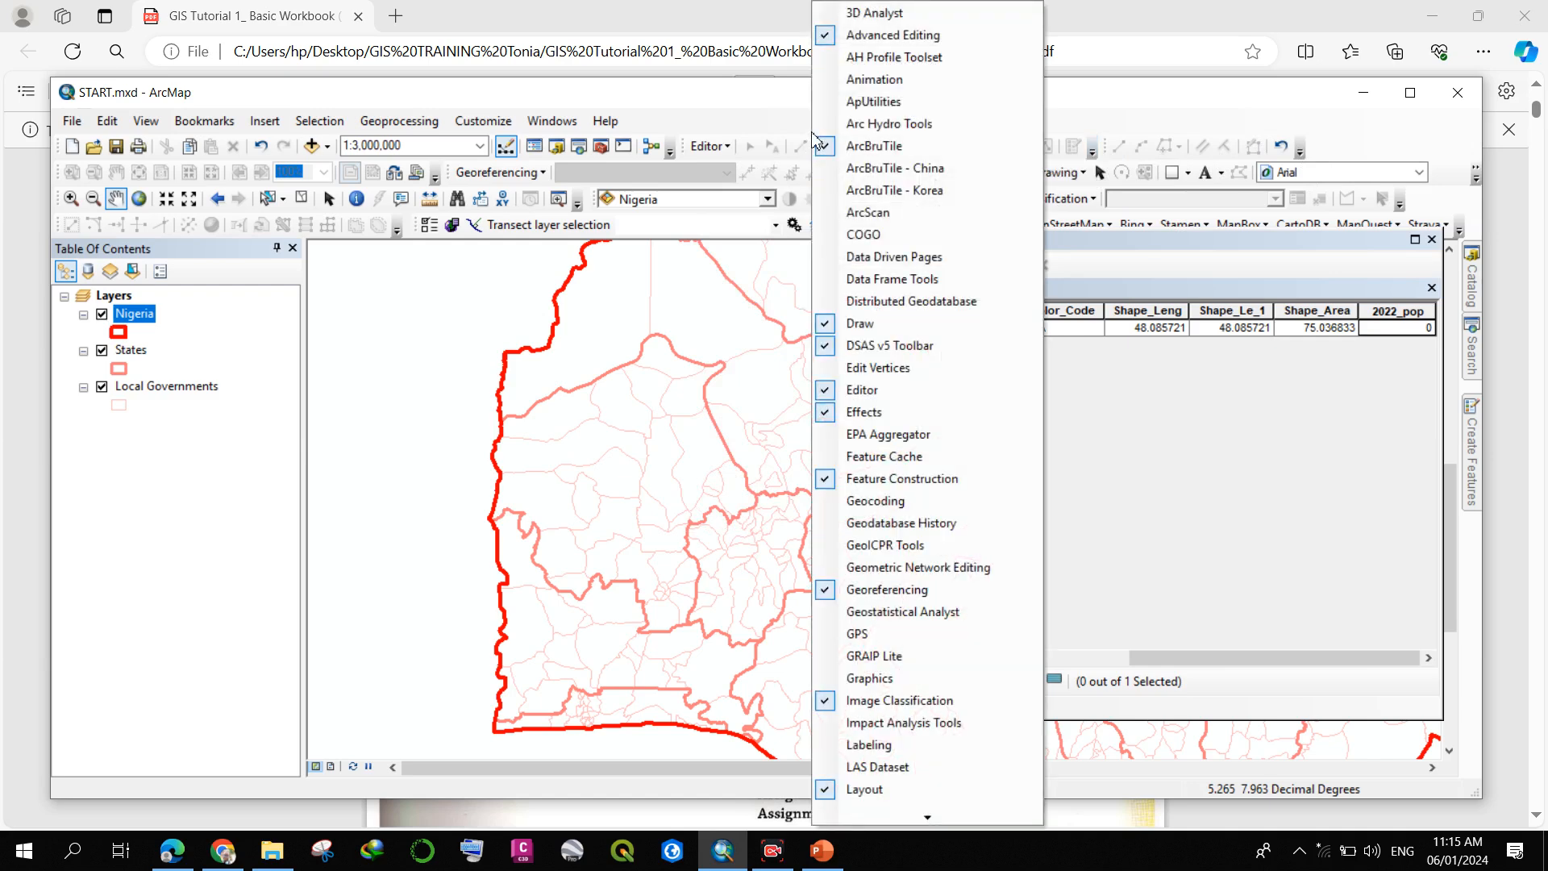
right_click(1181, 95)
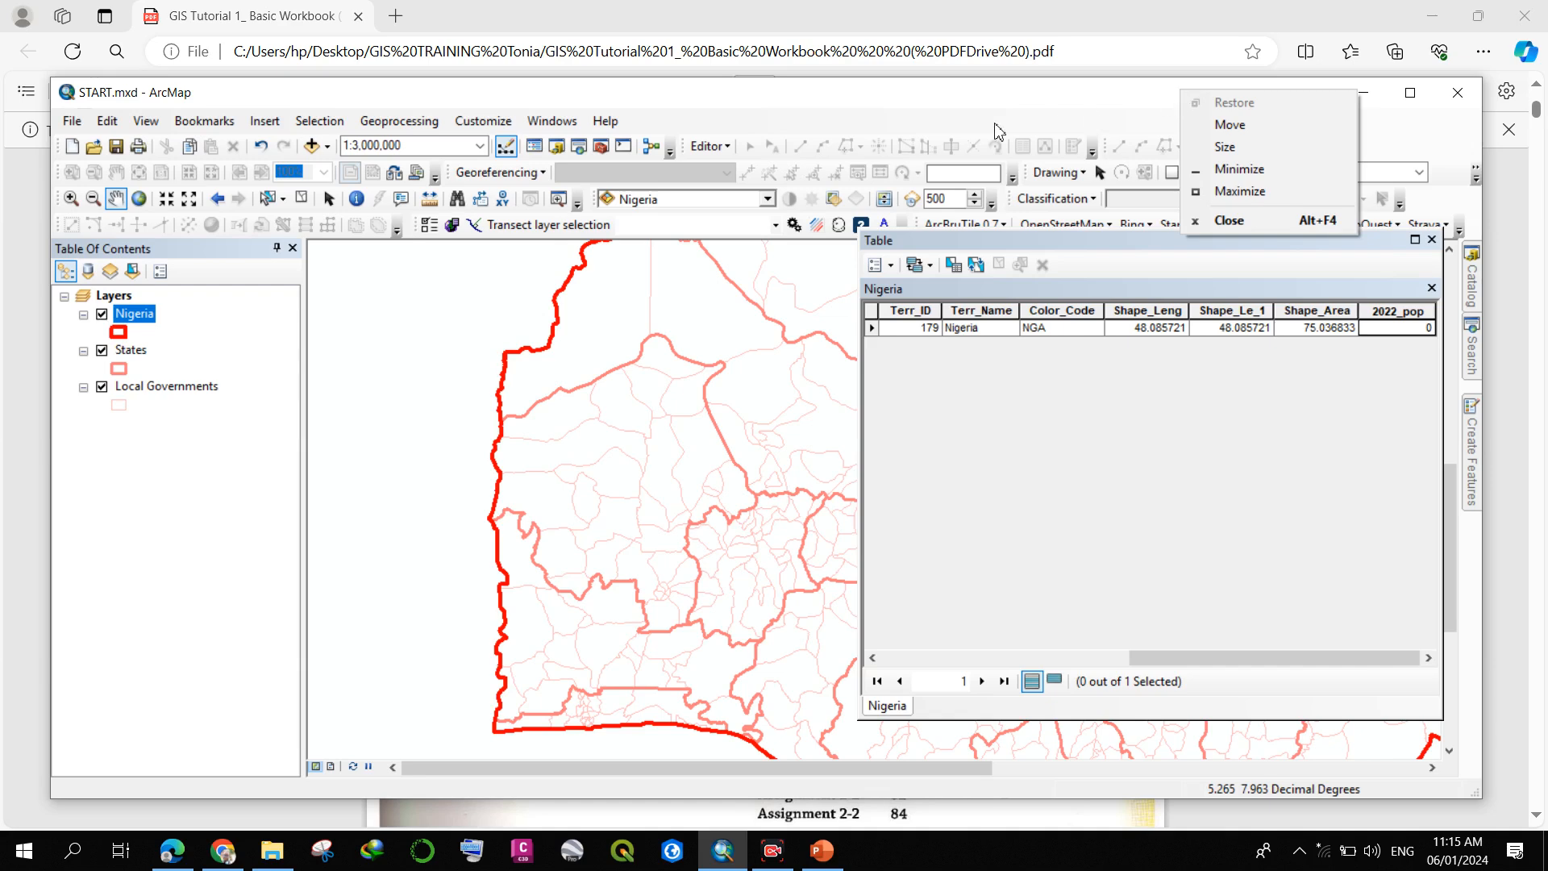
left_click(728, 233)
right_click(728, 232)
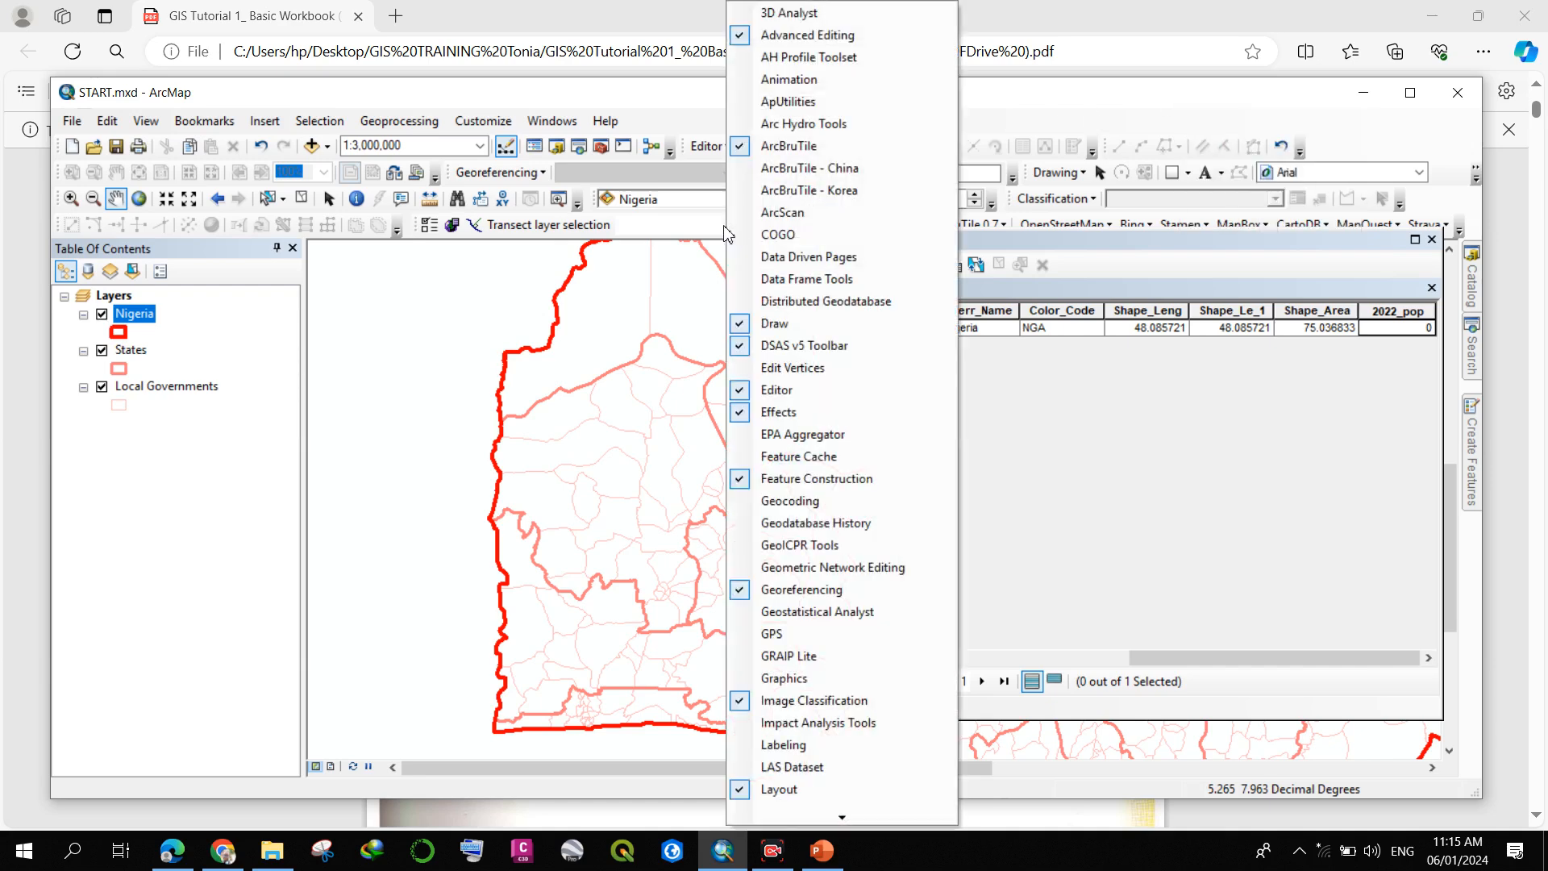
right_click(1439, 209)
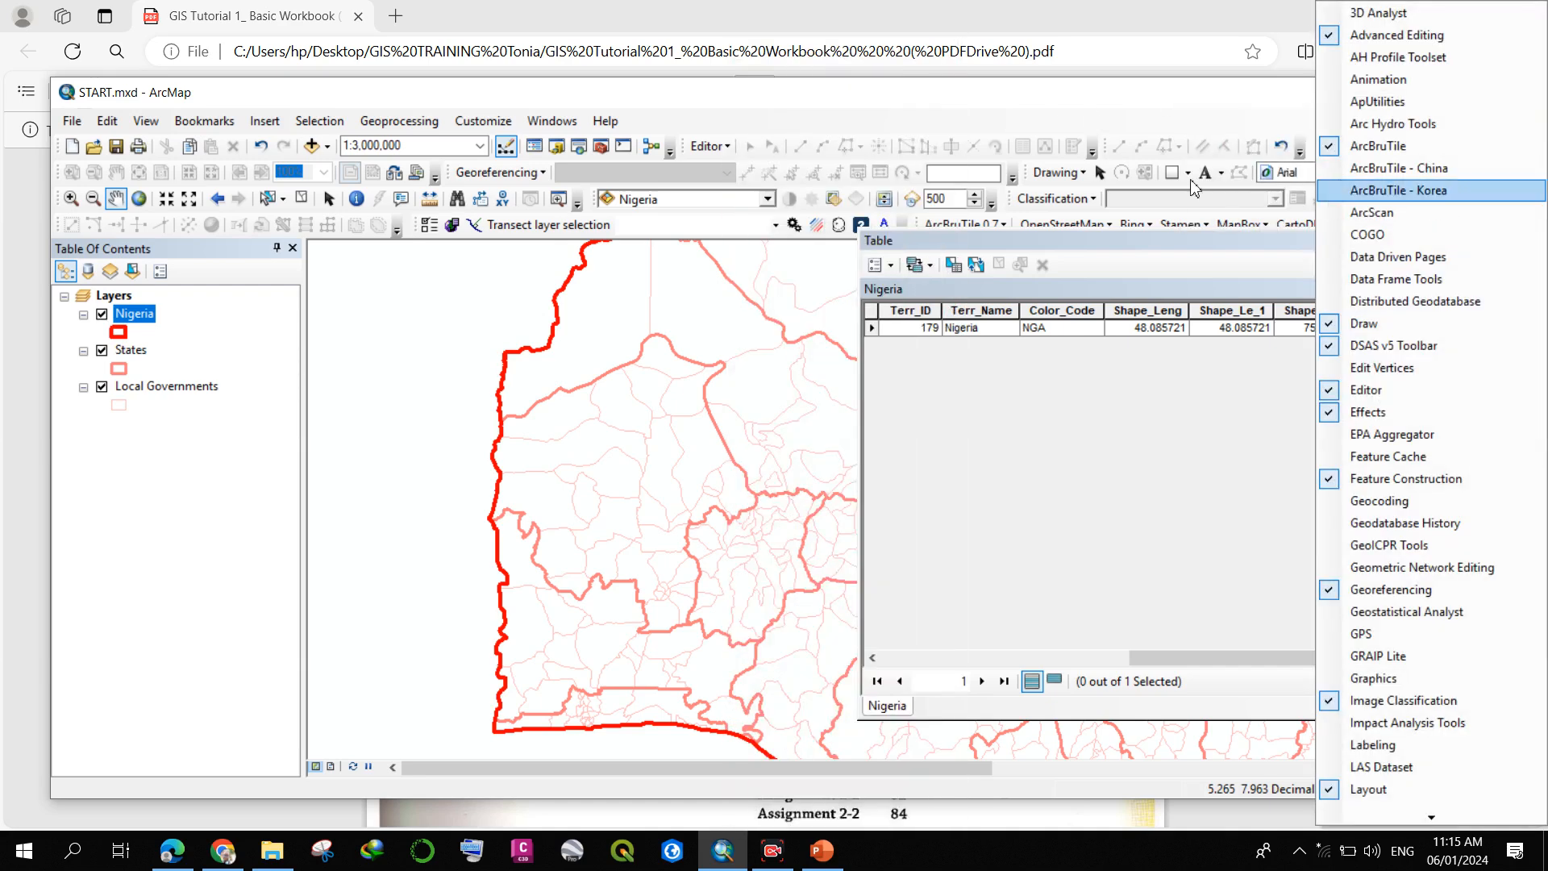
right_click(1147, 133)
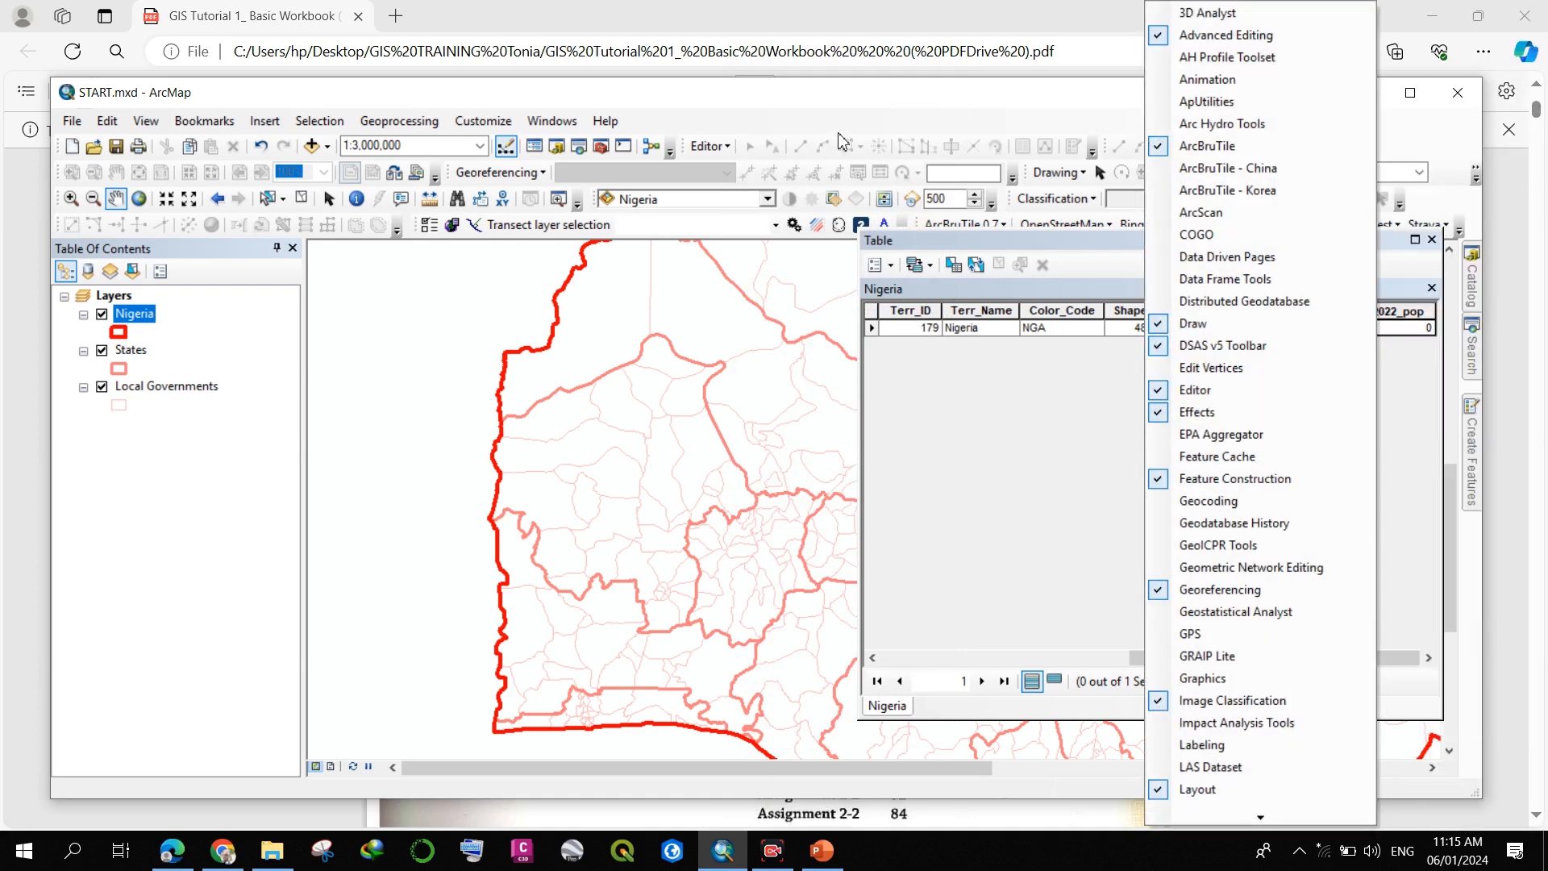
right_click(837, 147)
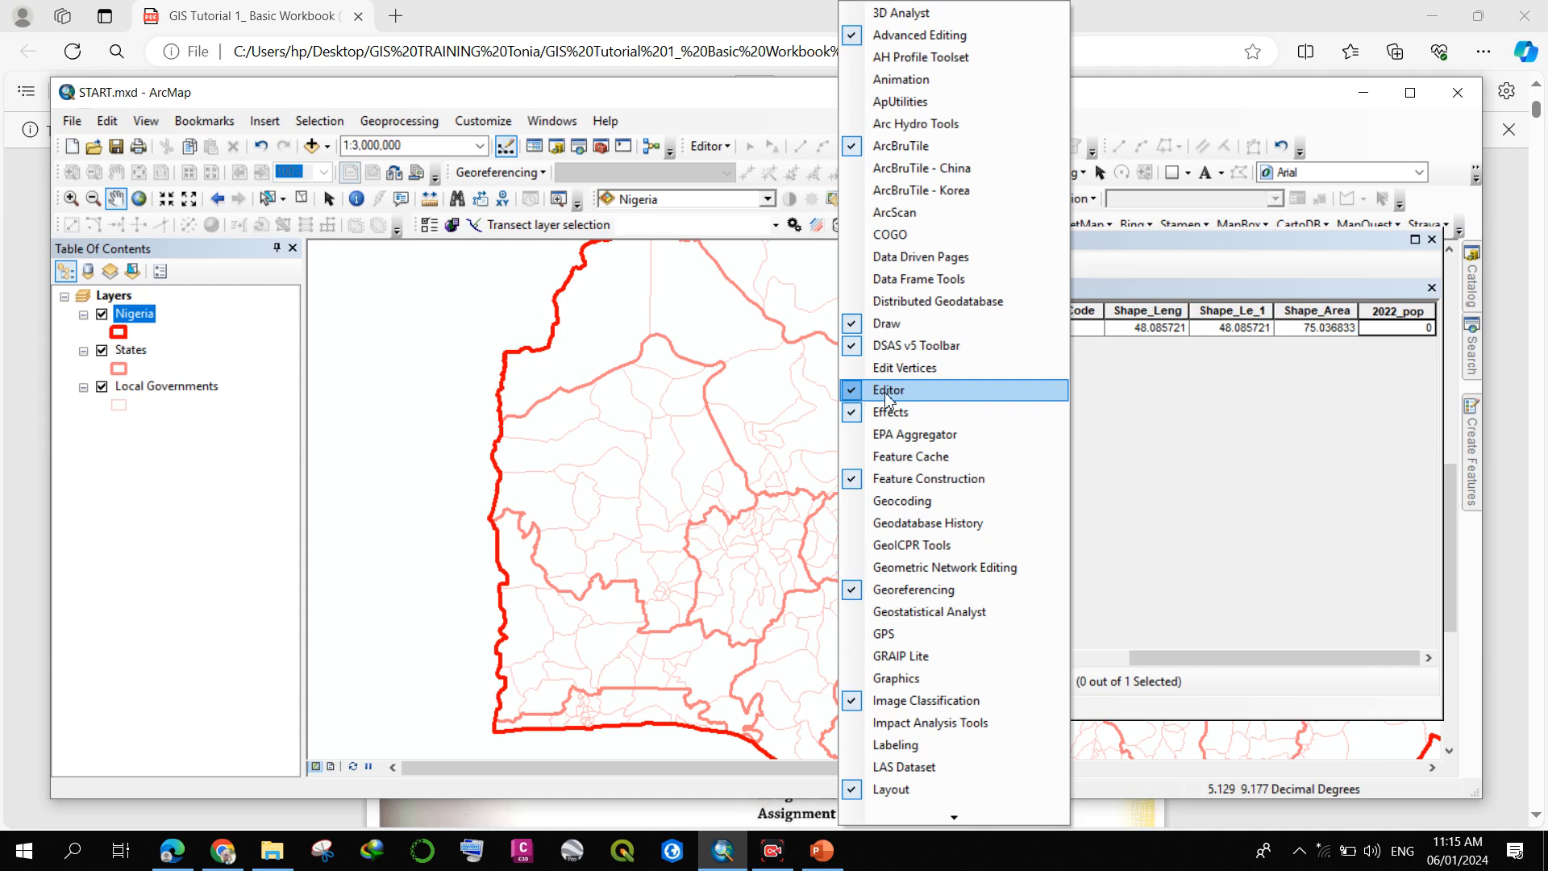
- Start an edit session on the Nigeria layer
left_click(720, 146)
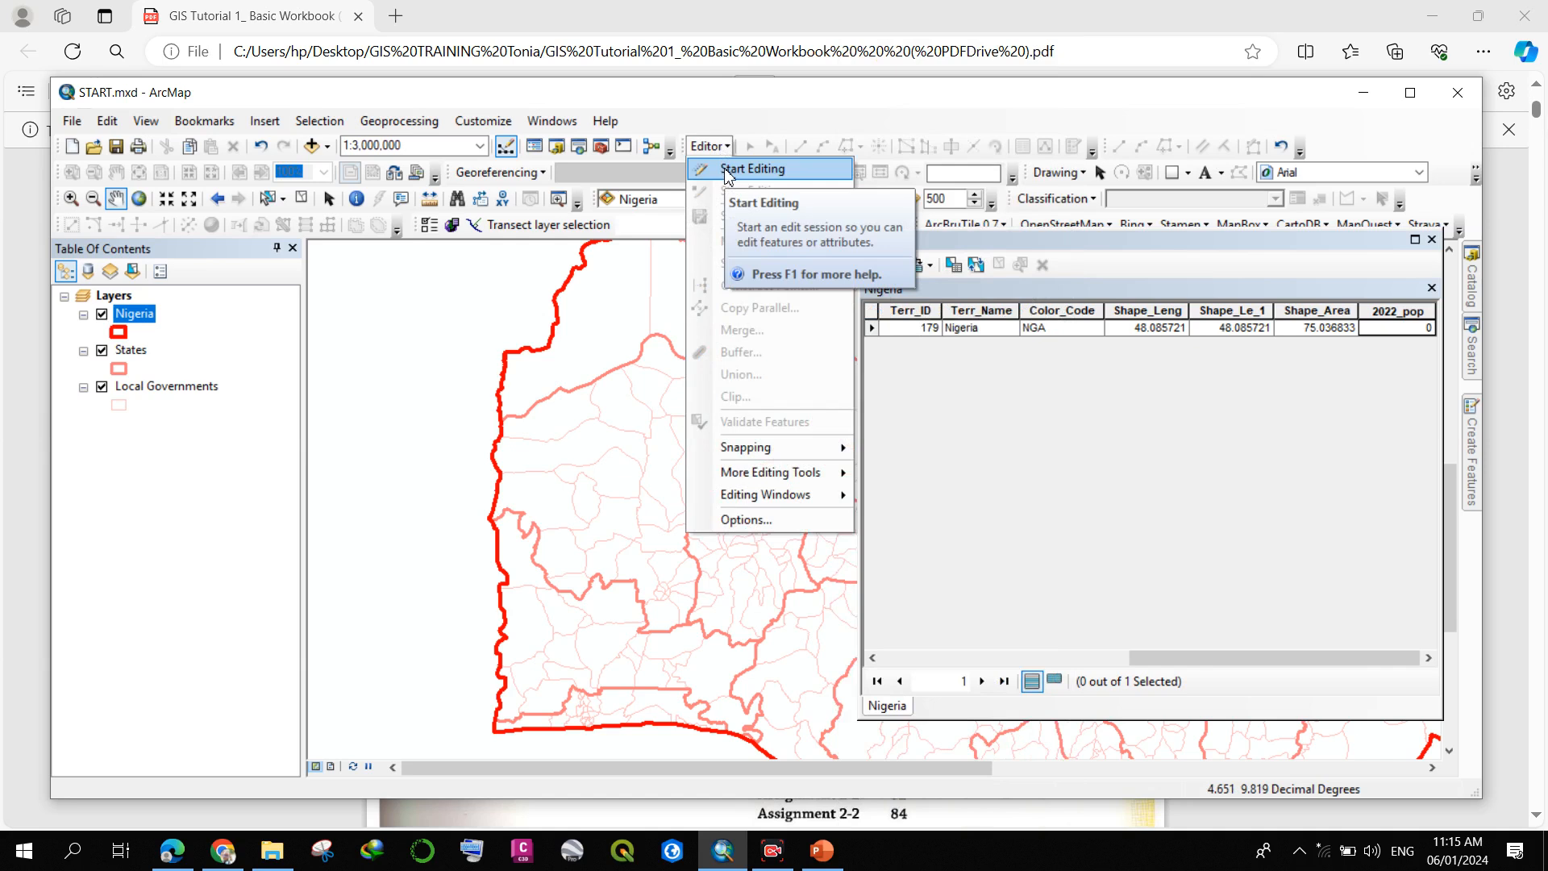
left_click(728, 171)
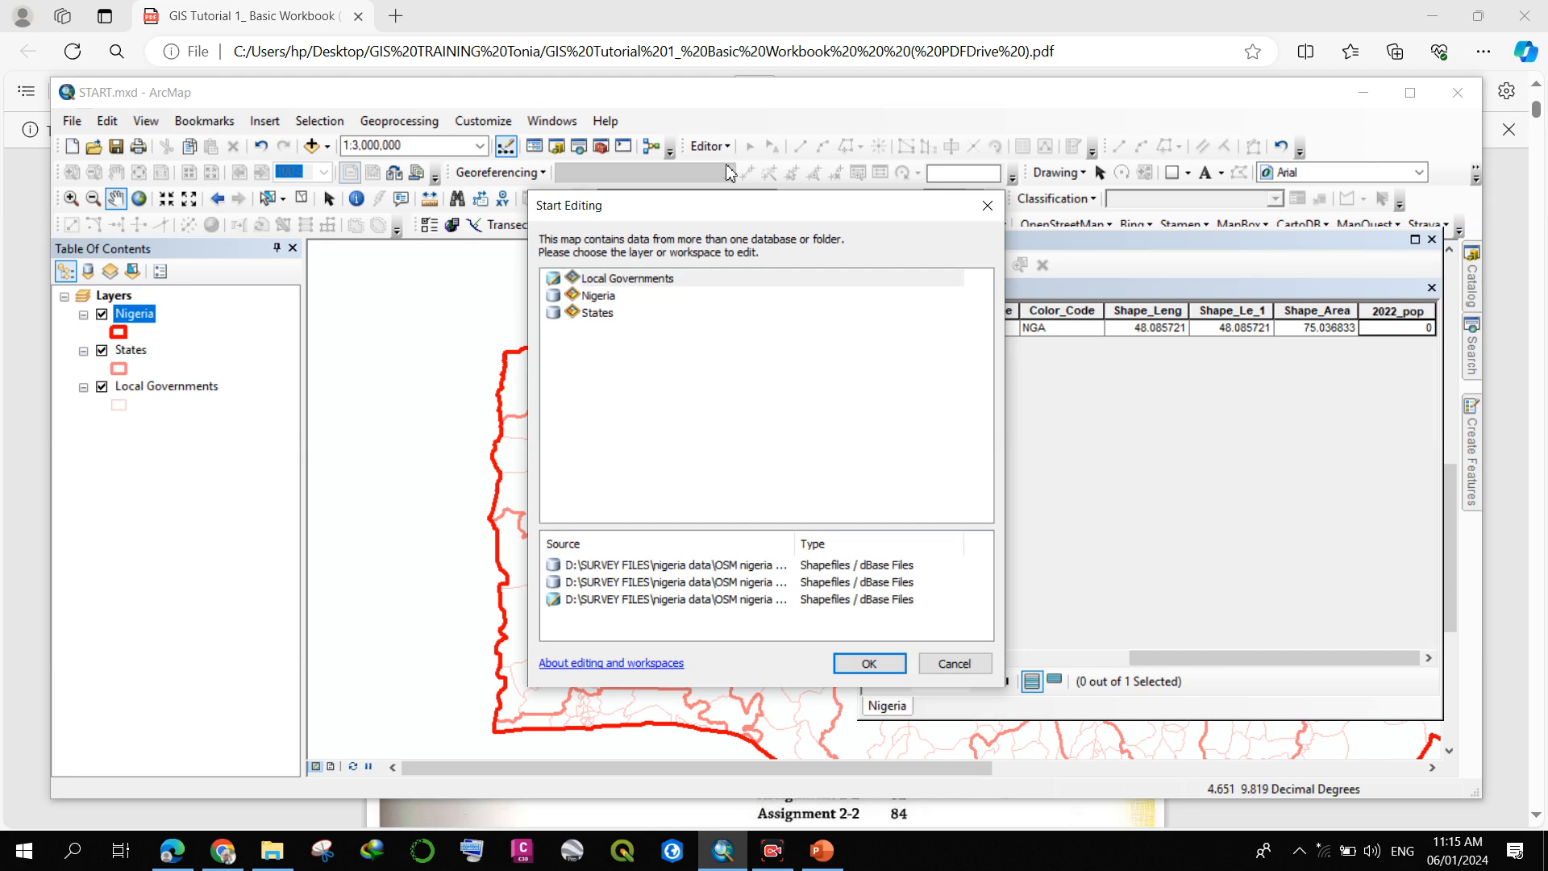
left_click(603, 296)
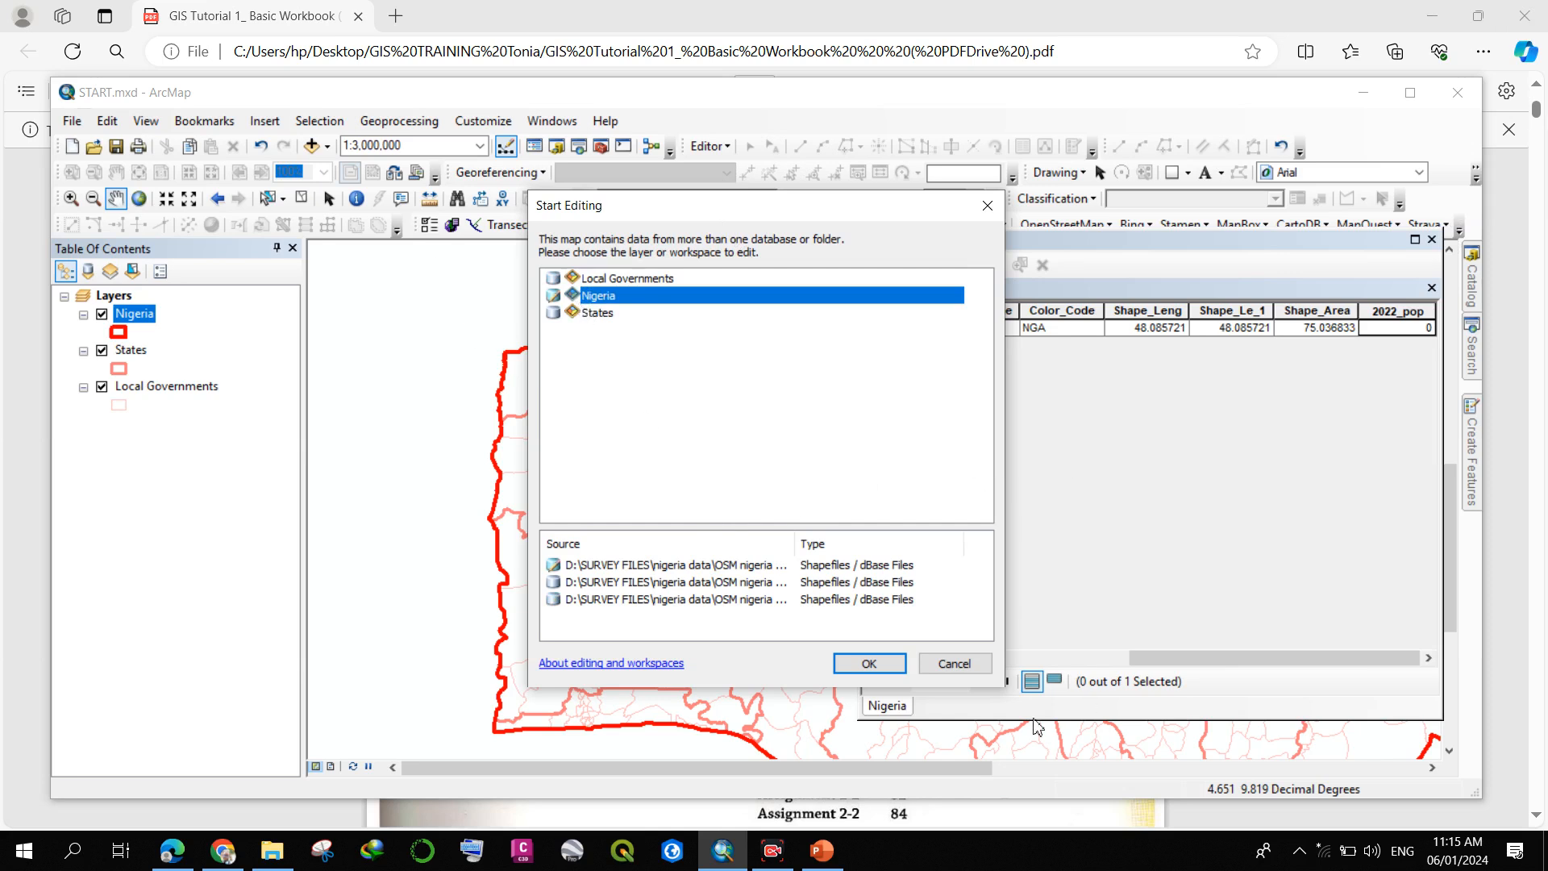
left_click(887, 662)
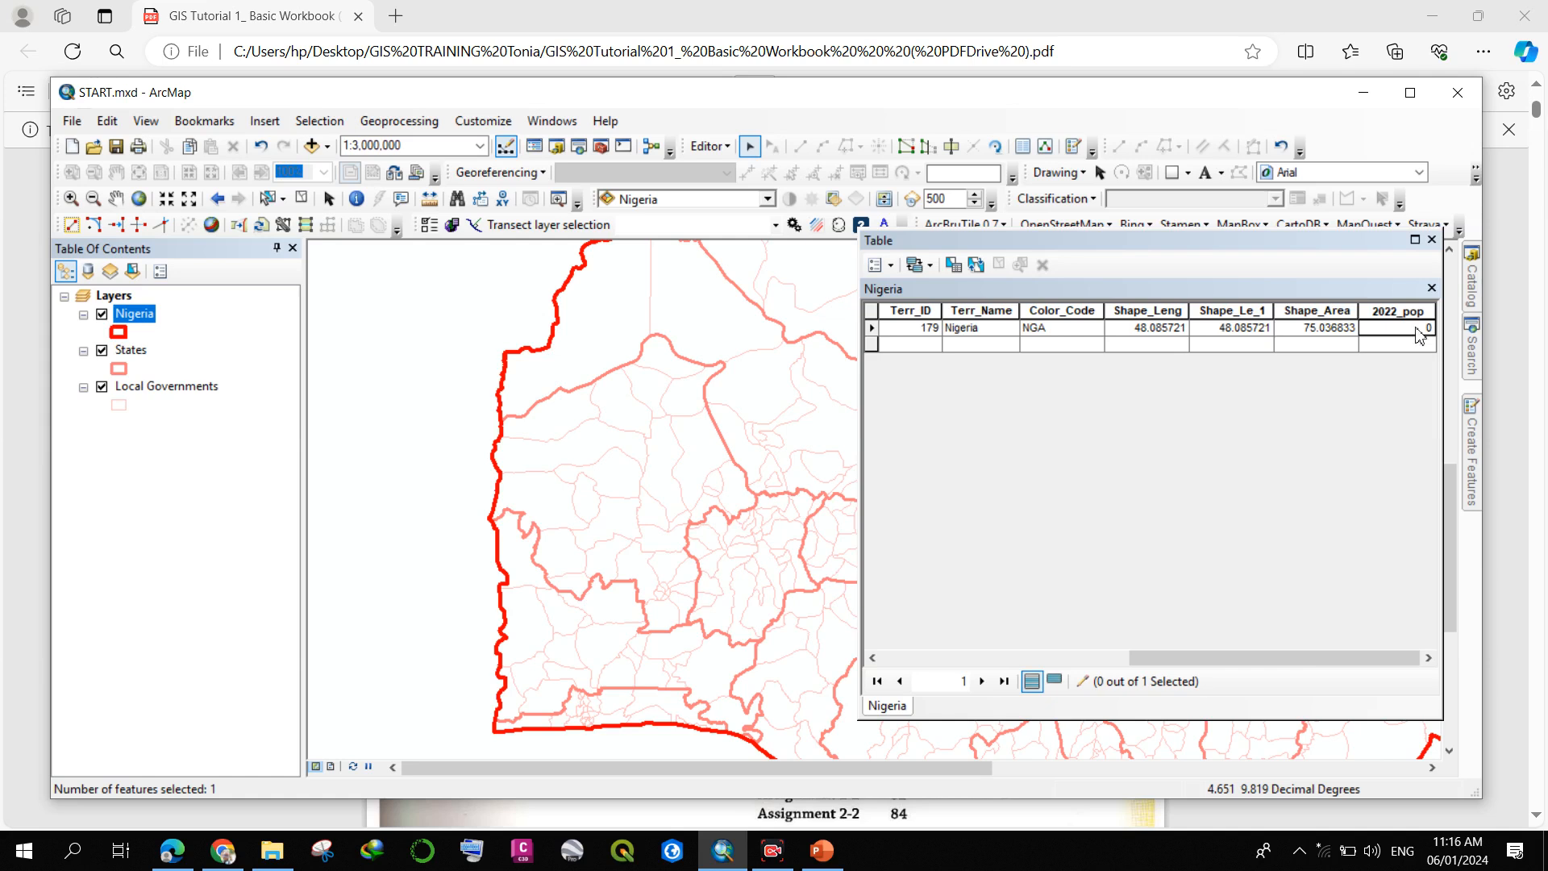
- Set the Nigeria record's 2022_pop value to 218500000 and copy that value
left_click(1419, 329)
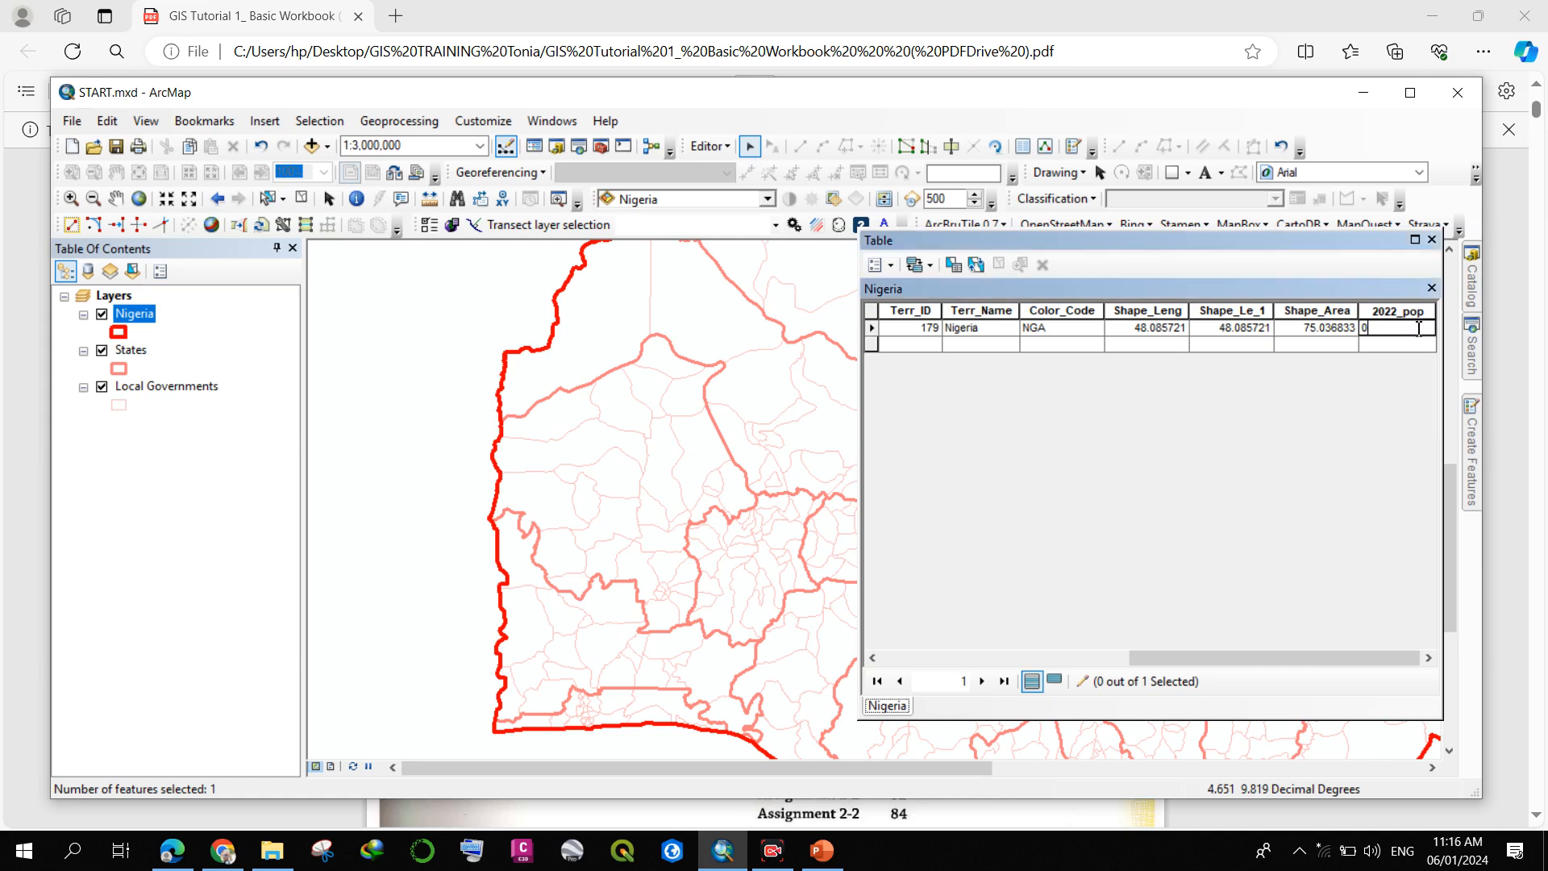
double_click(1419, 328)
key("BackSpace")
type("218500000")
left_click(709, 146)
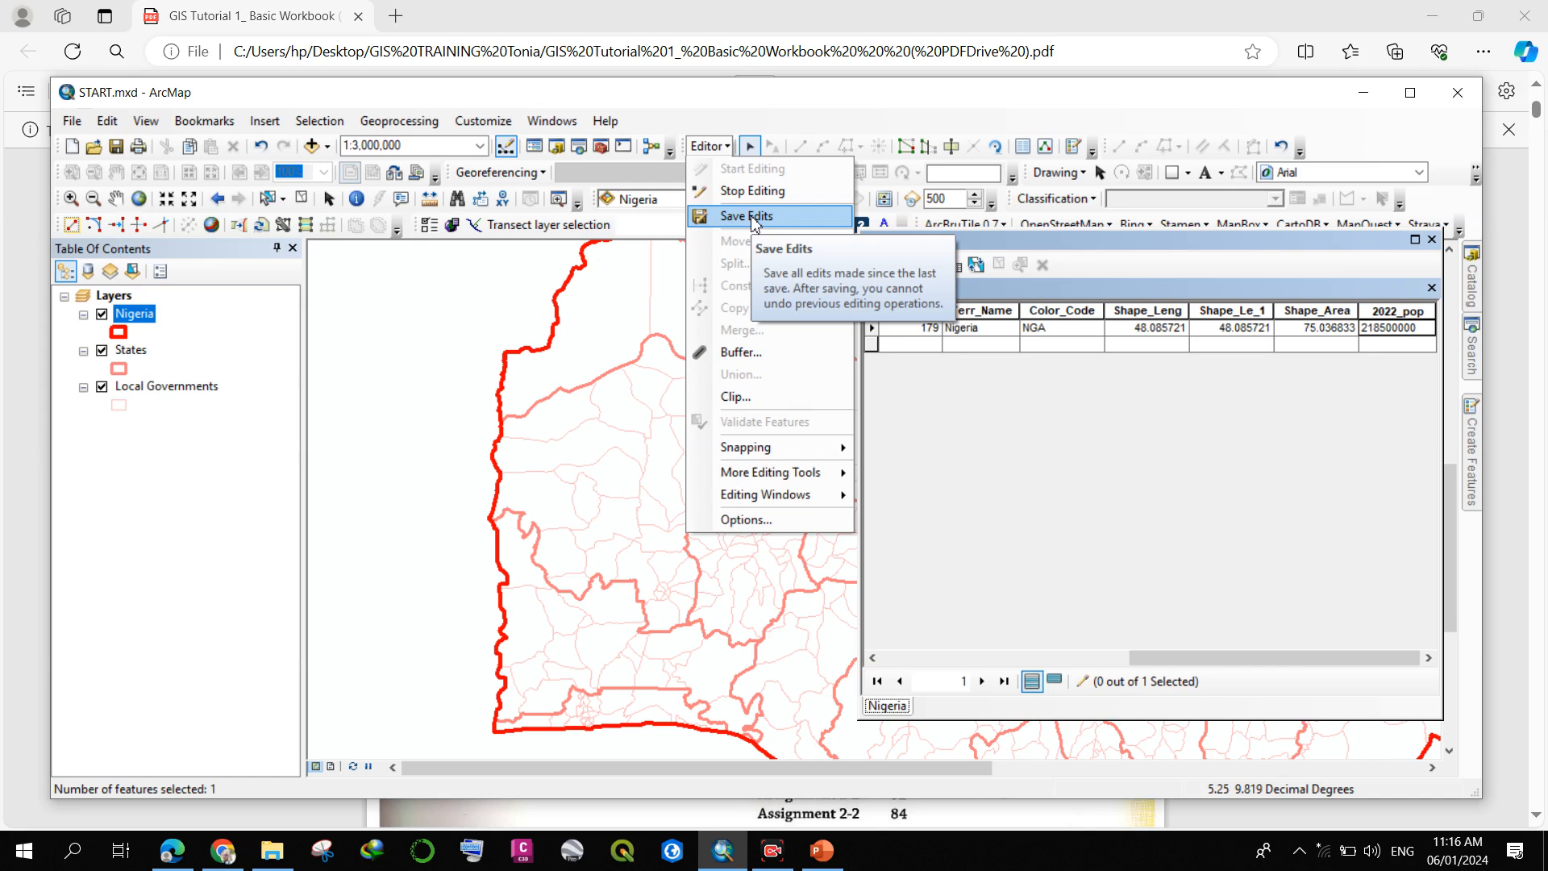
left_click(1395, 331)
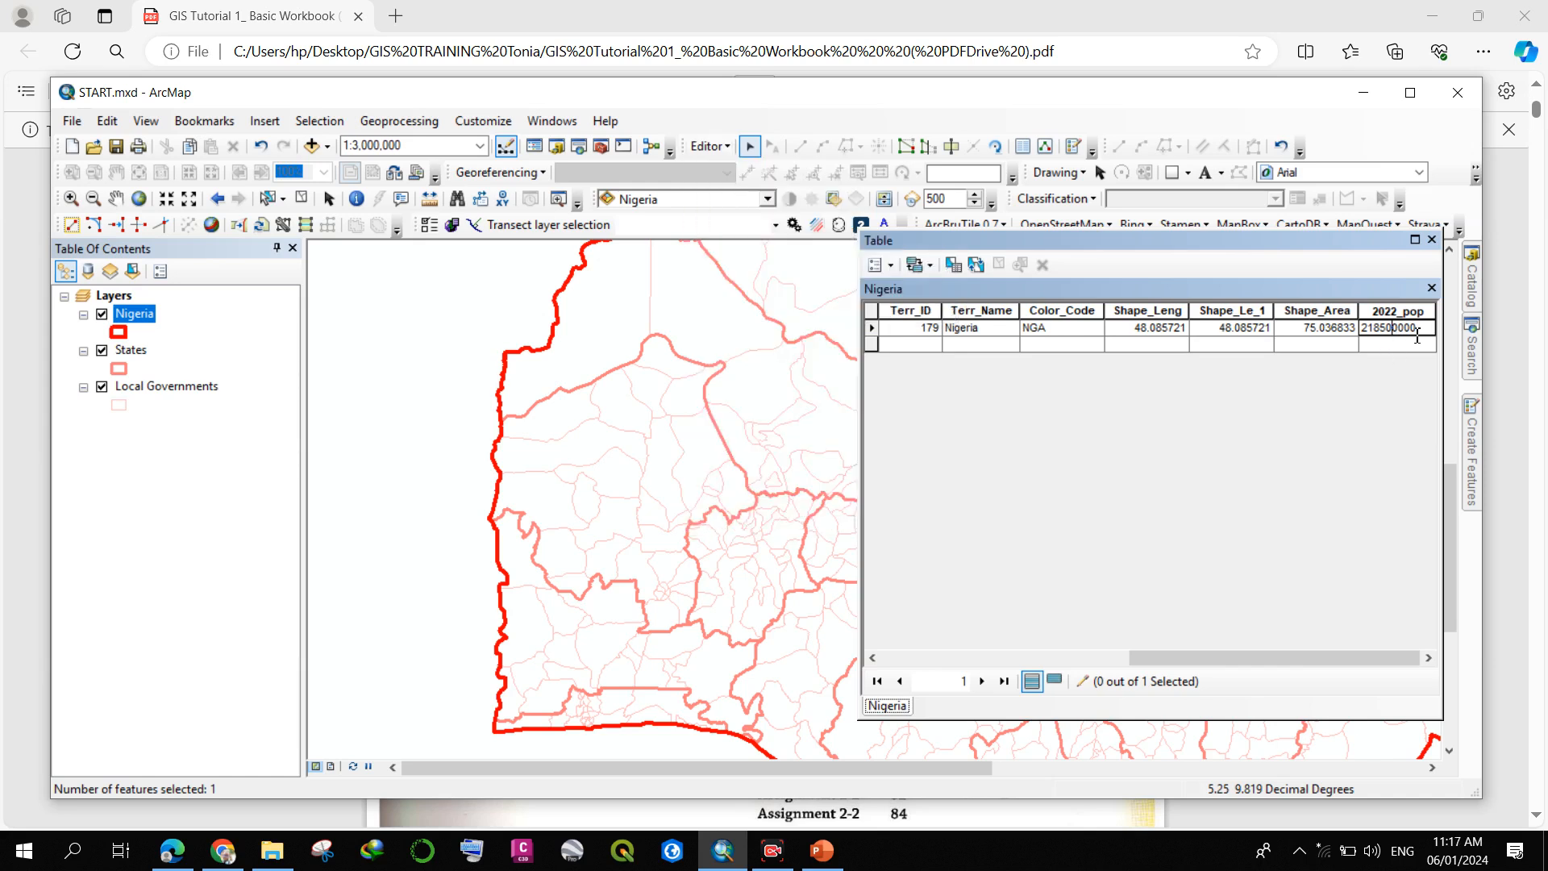
left_click_drag(1421, 333, 1350, 331)
key("ctrl+c")
- Stop the edit session without saving the edits
left_click(710, 146)
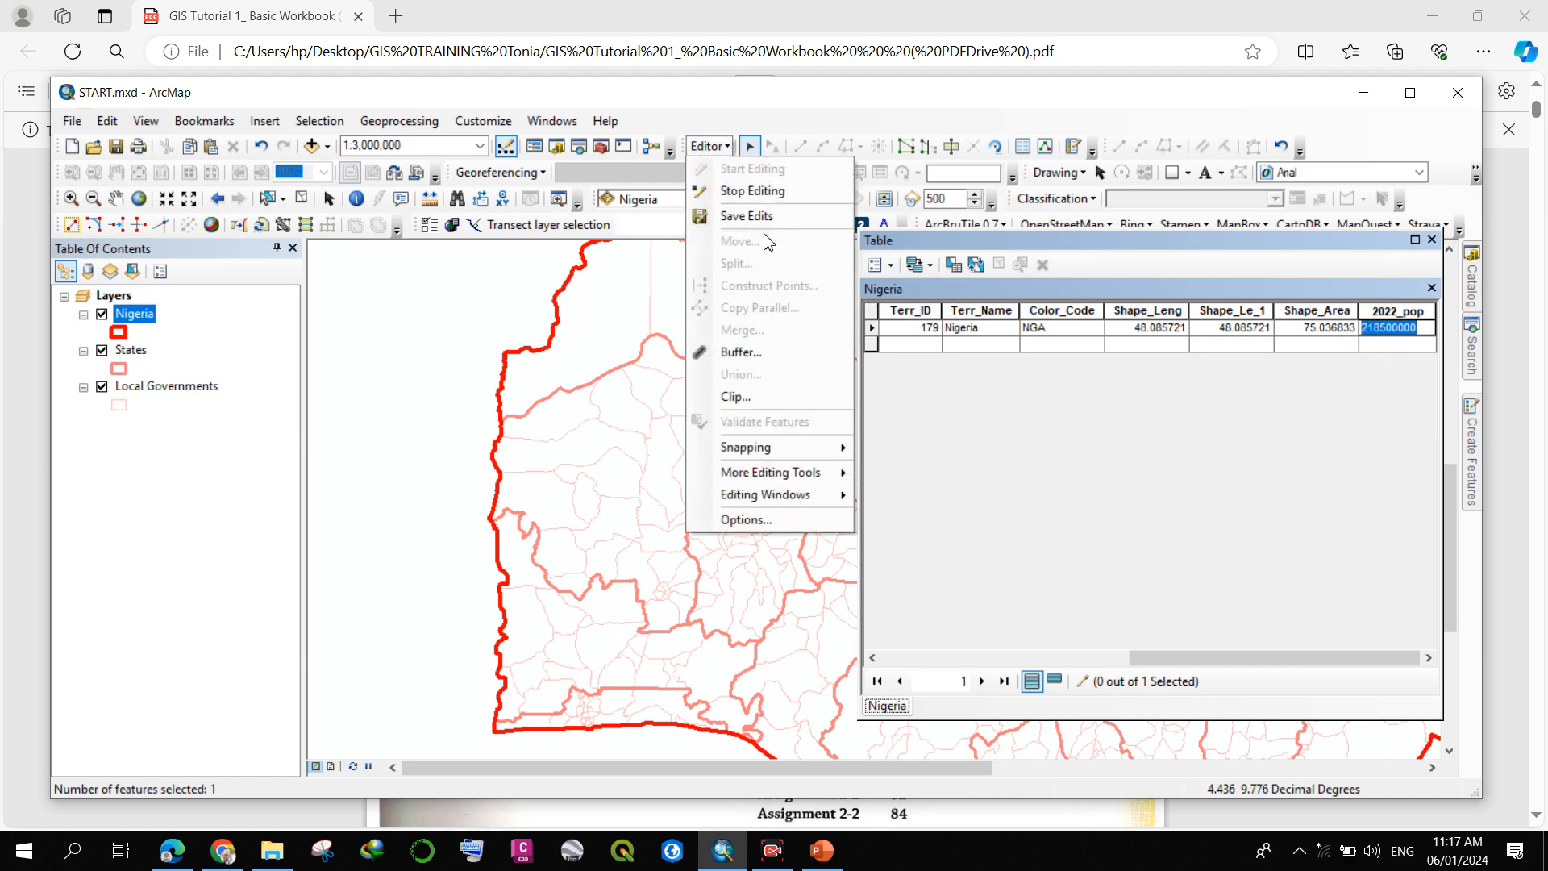
left_click(753, 191)
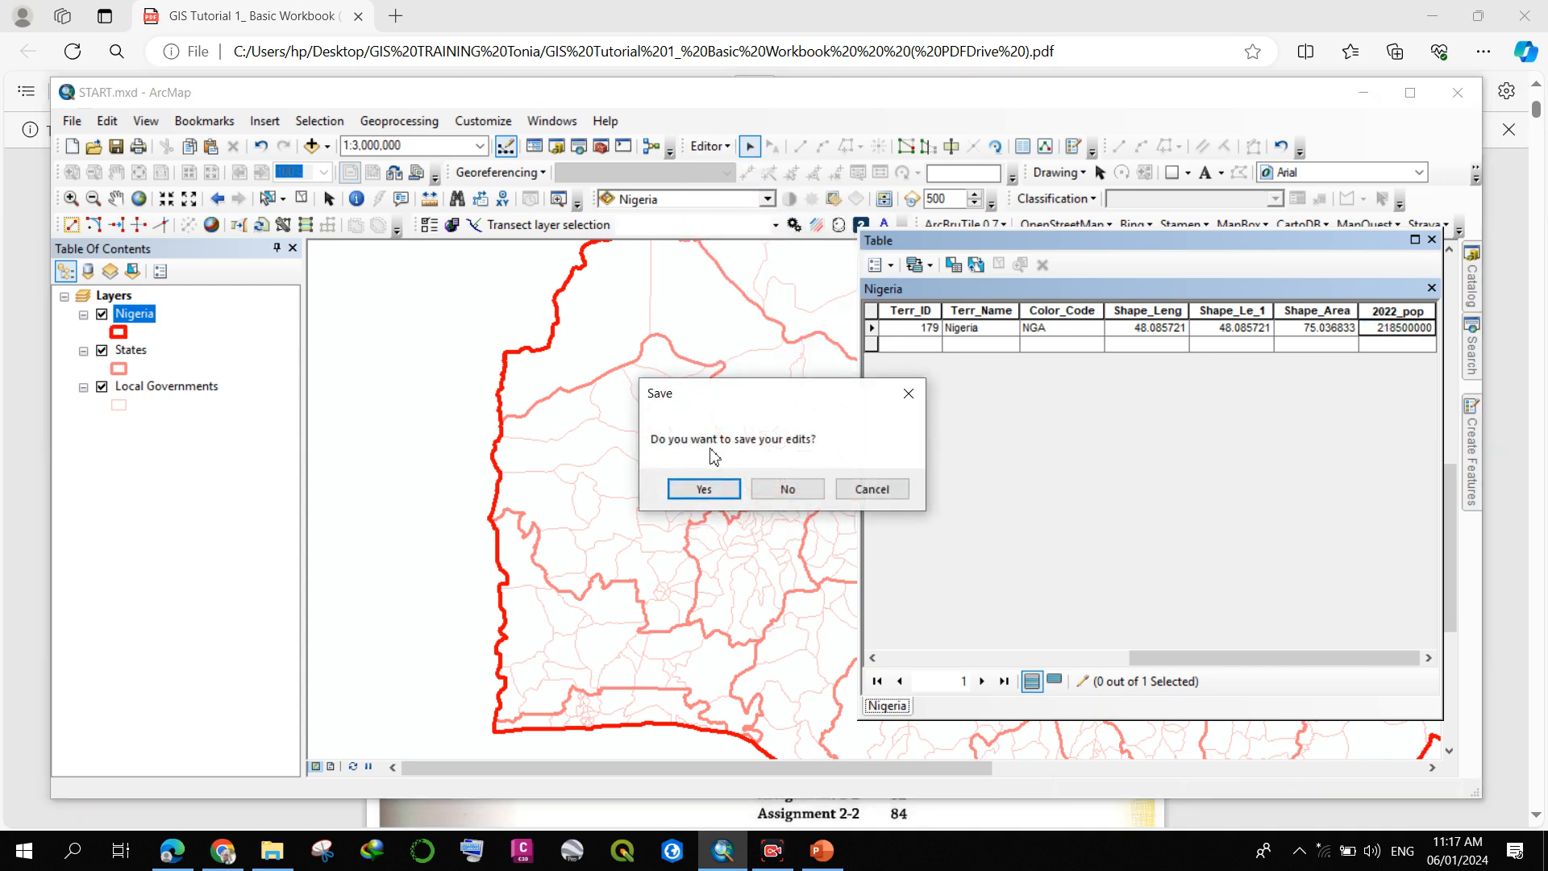
left_click(800, 489)
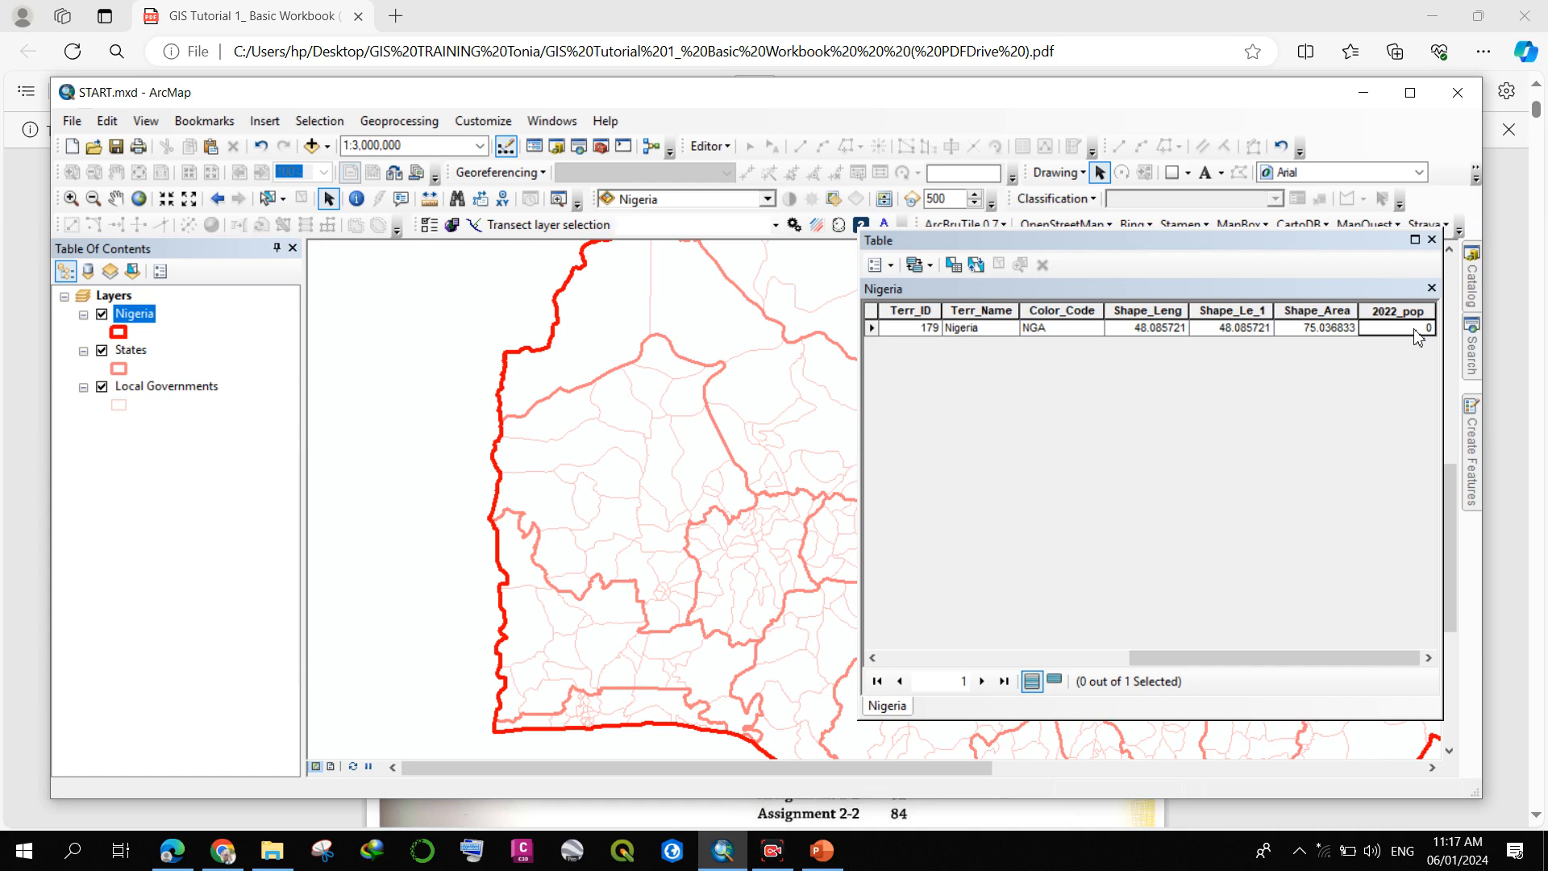
- Start editing the Nigeria layer again and replace its 2022_pop value with the copied 218500000
left_click(709, 146)
left_click(730, 162)
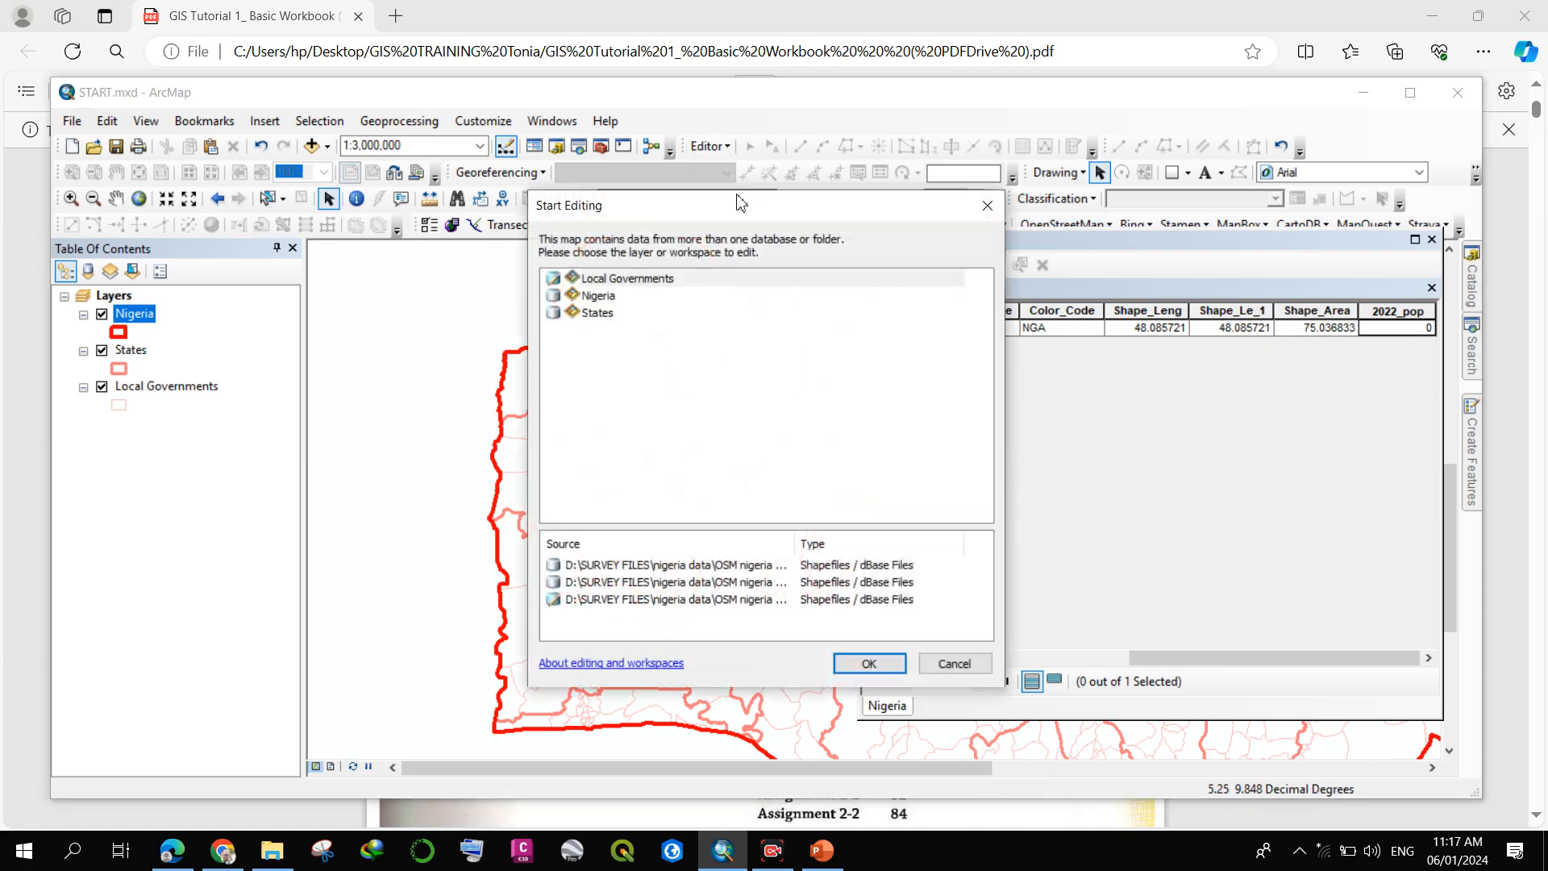
left_click(592, 297)
left_click(865, 663)
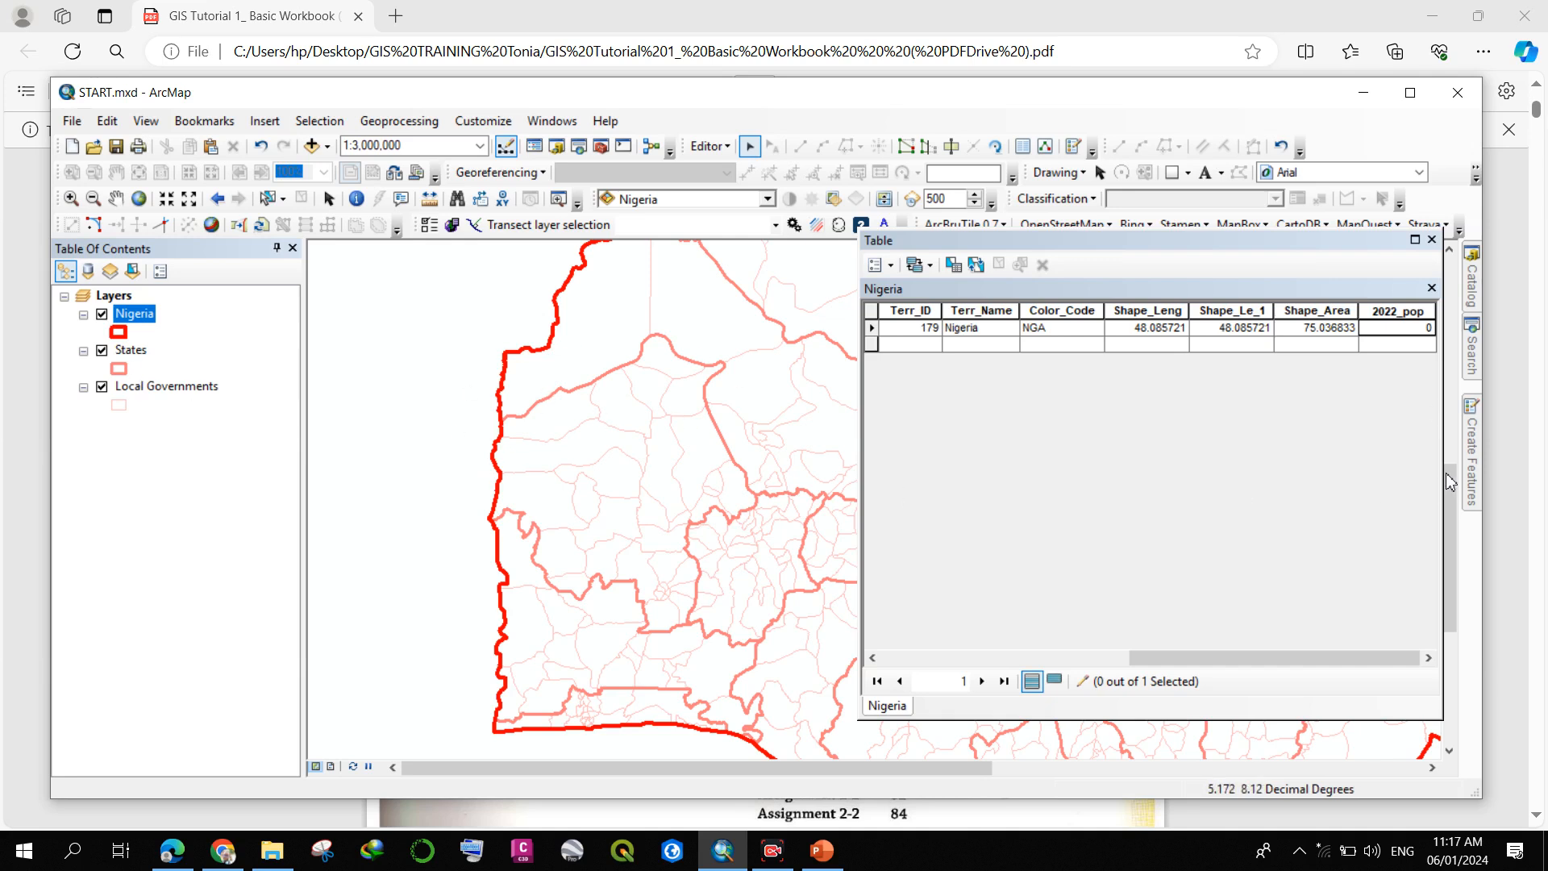
left_click(1413, 329)
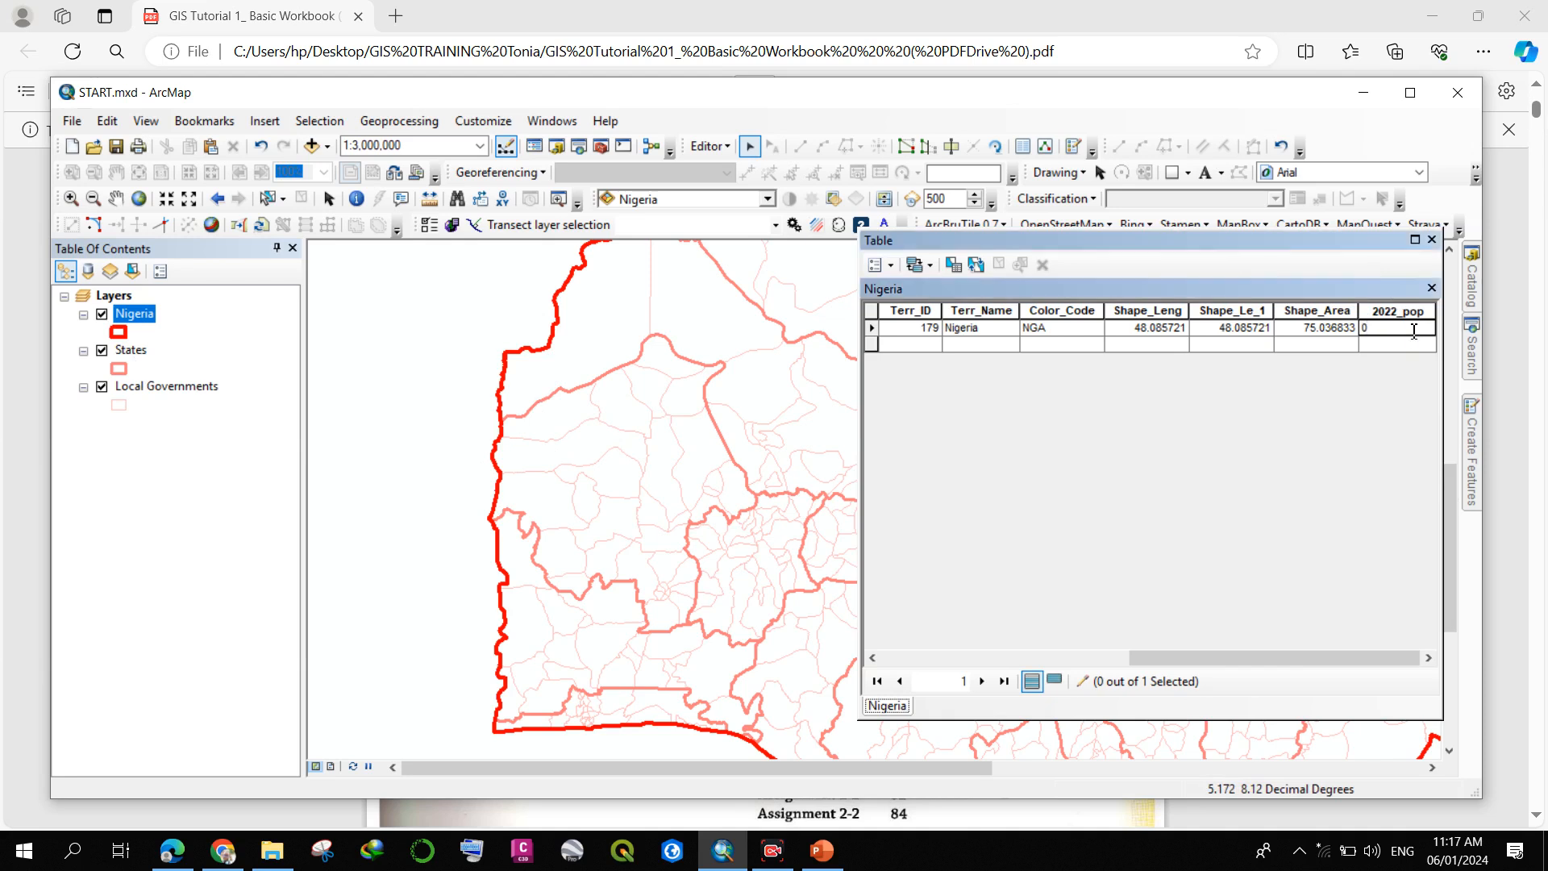
key("BackSpace")
key("ctrl+v")
- Stop the edit session, saving the edits, and select the Nigeria record's 2022_pop cell
left_click(708, 147)
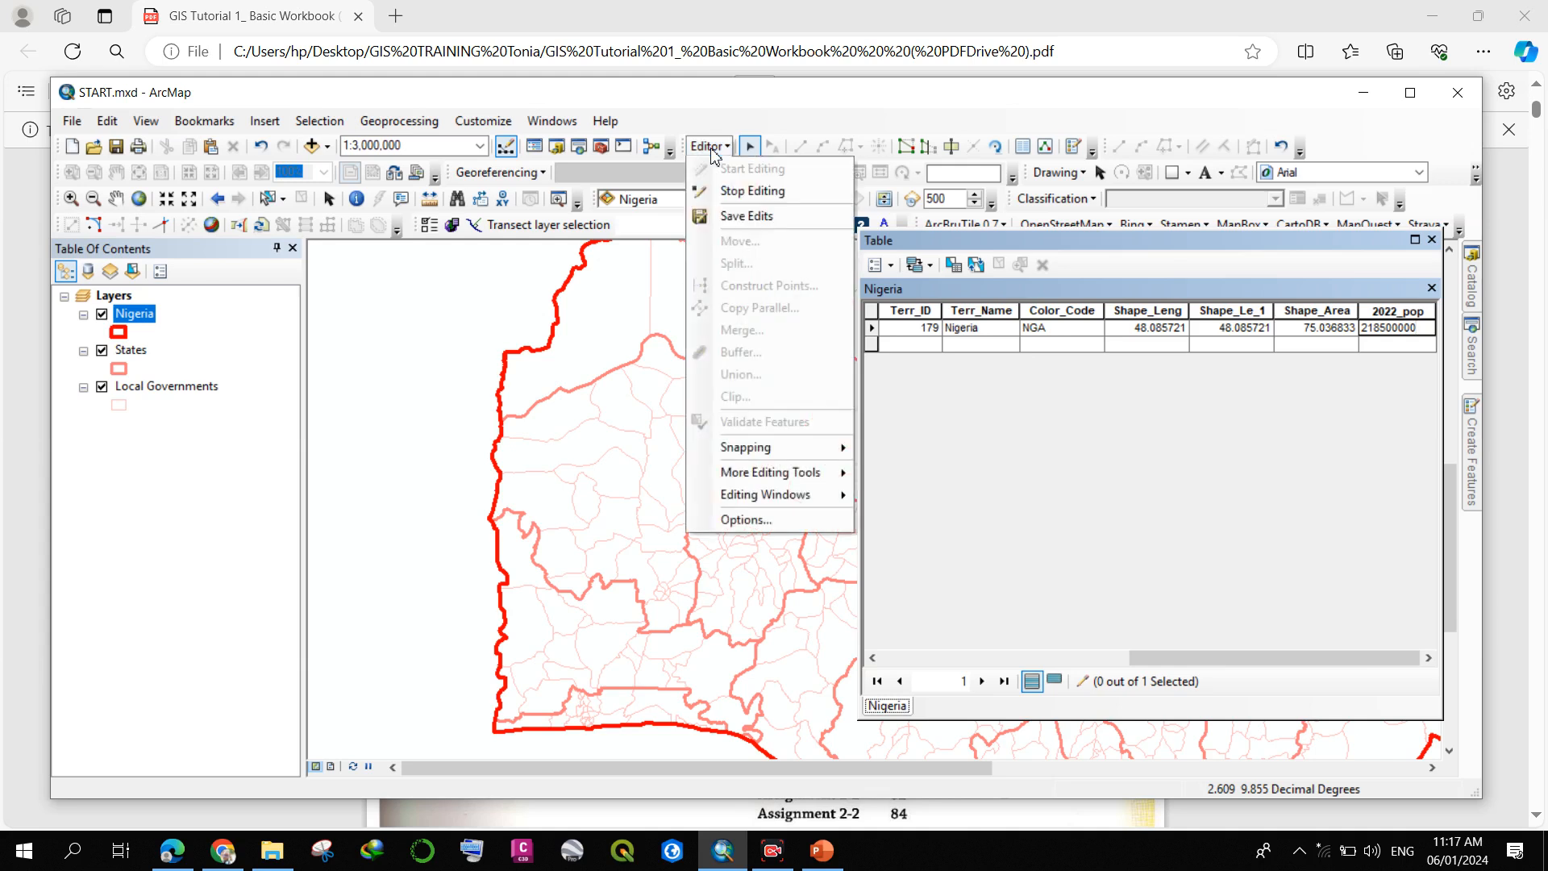
left_click(746, 191)
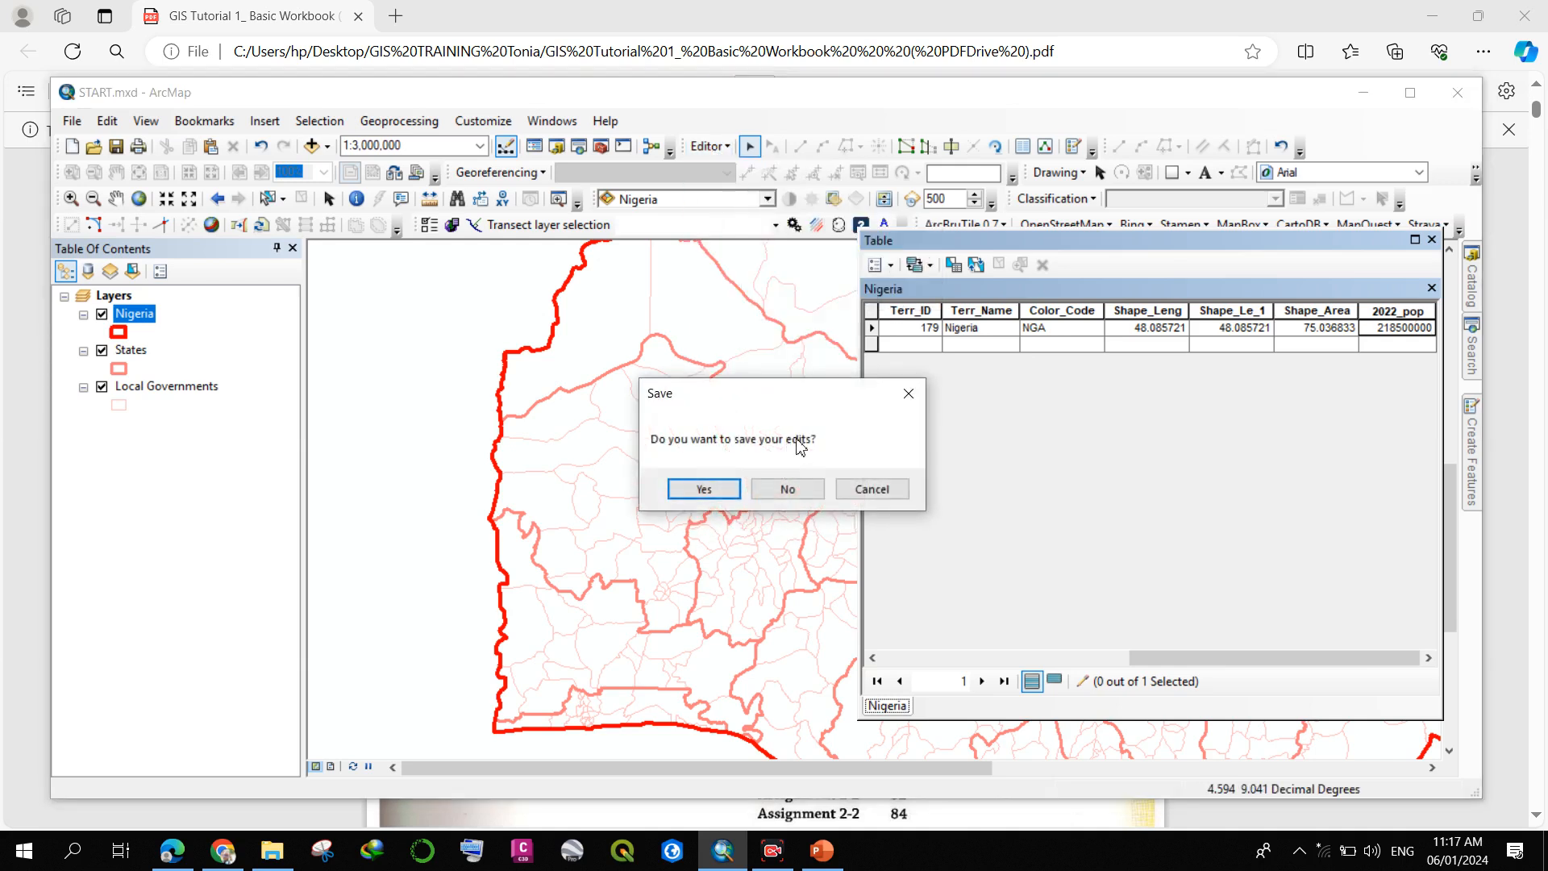
left_click(708, 146)
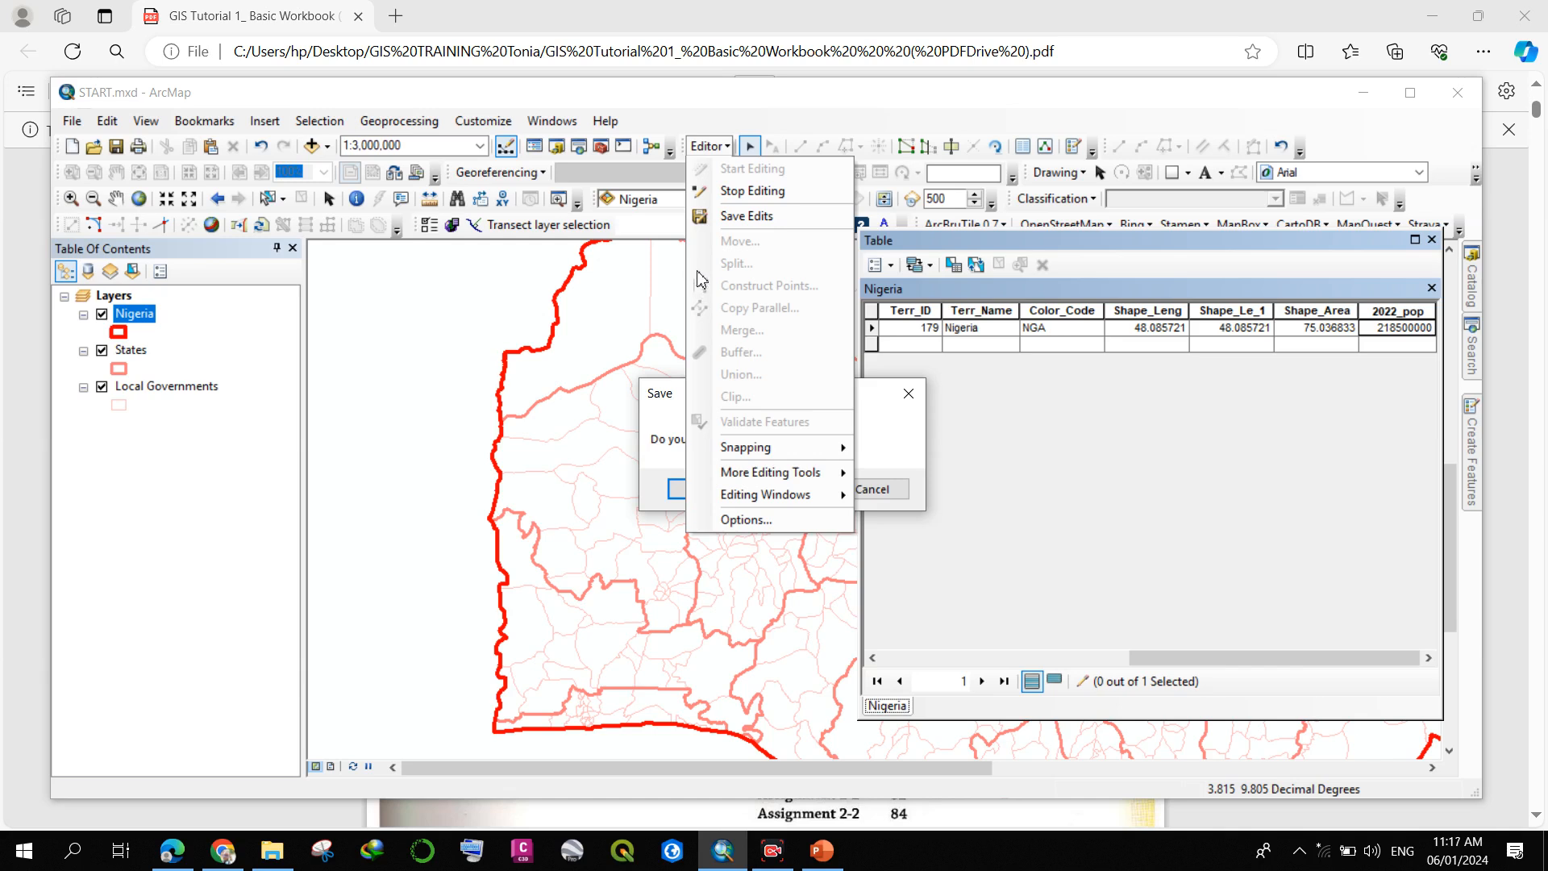
left_click(659, 403)
left_click(722, 494)
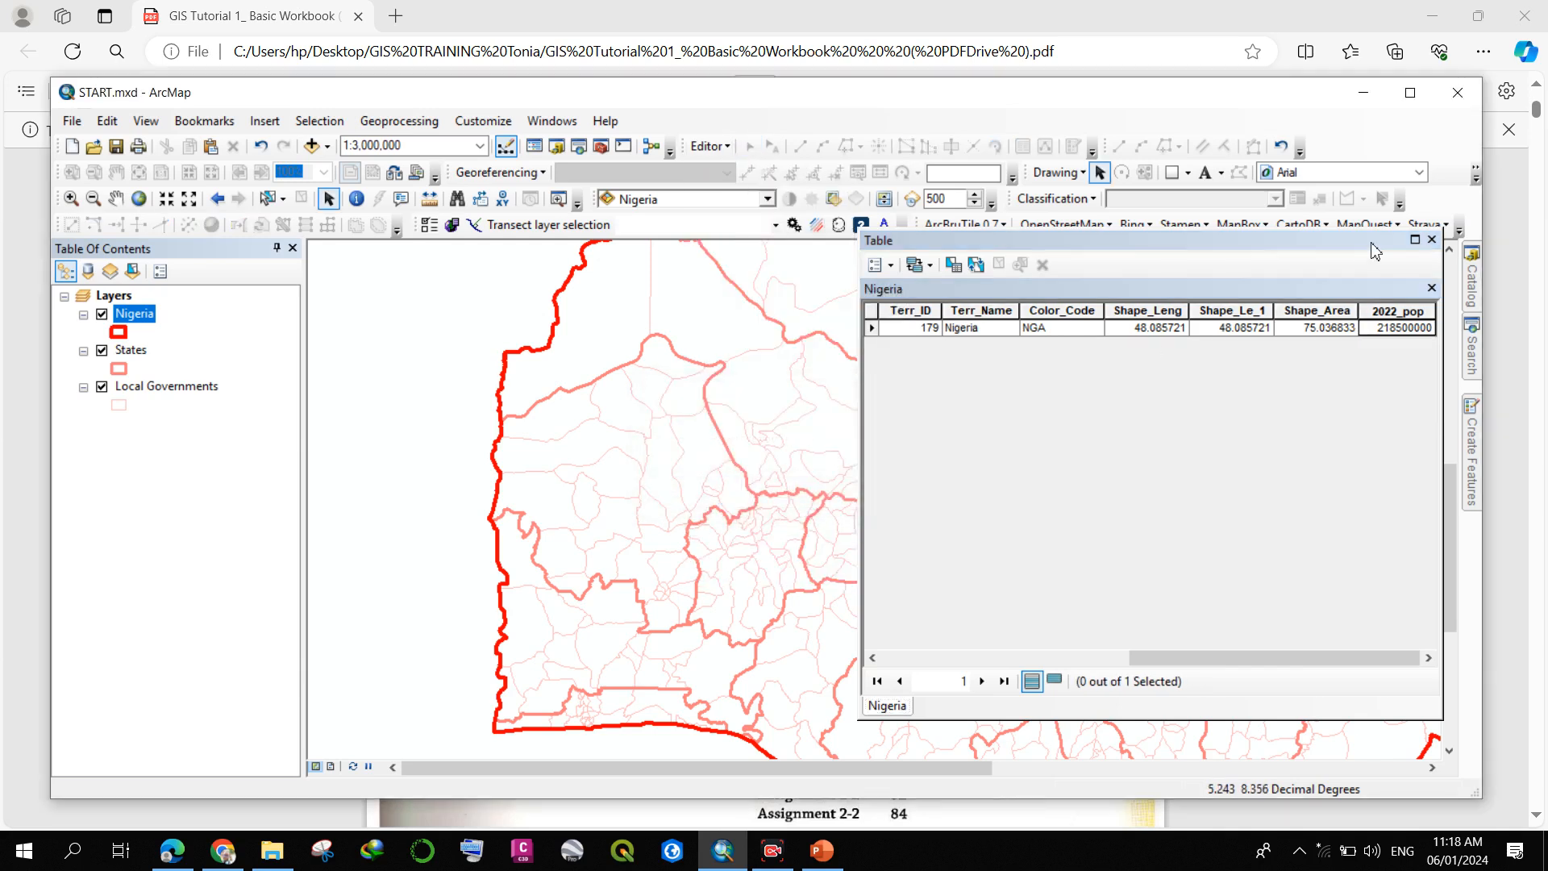
left_click(1398, 334)
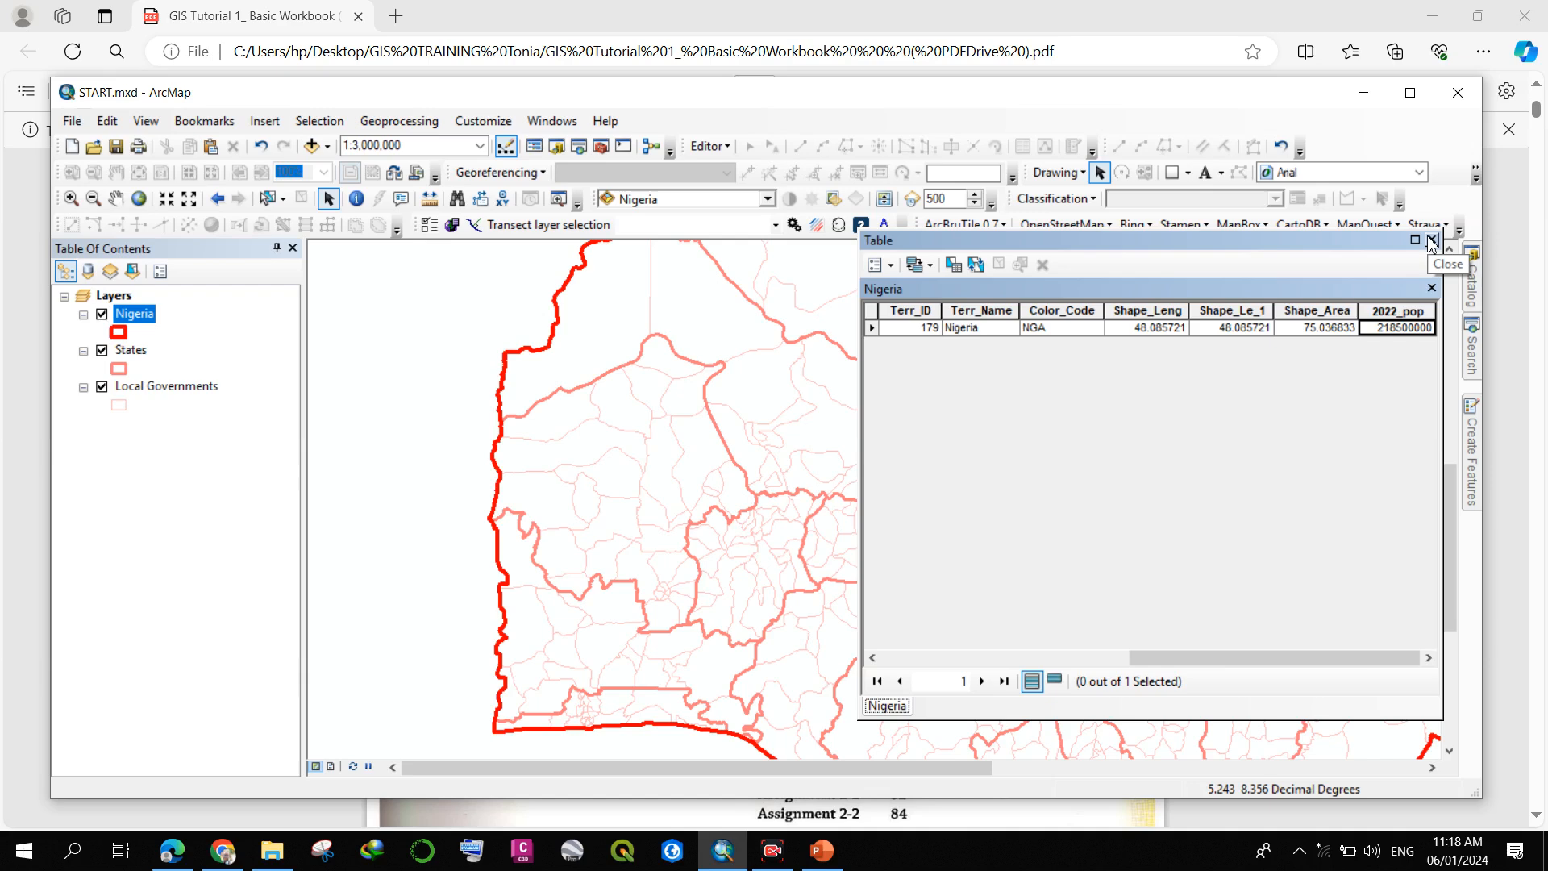
- Highlight the Tutorial 1-8 title "Label features" in the workbook PDF, then return to ArcMap and close the attribute table
left_click(172, 850)
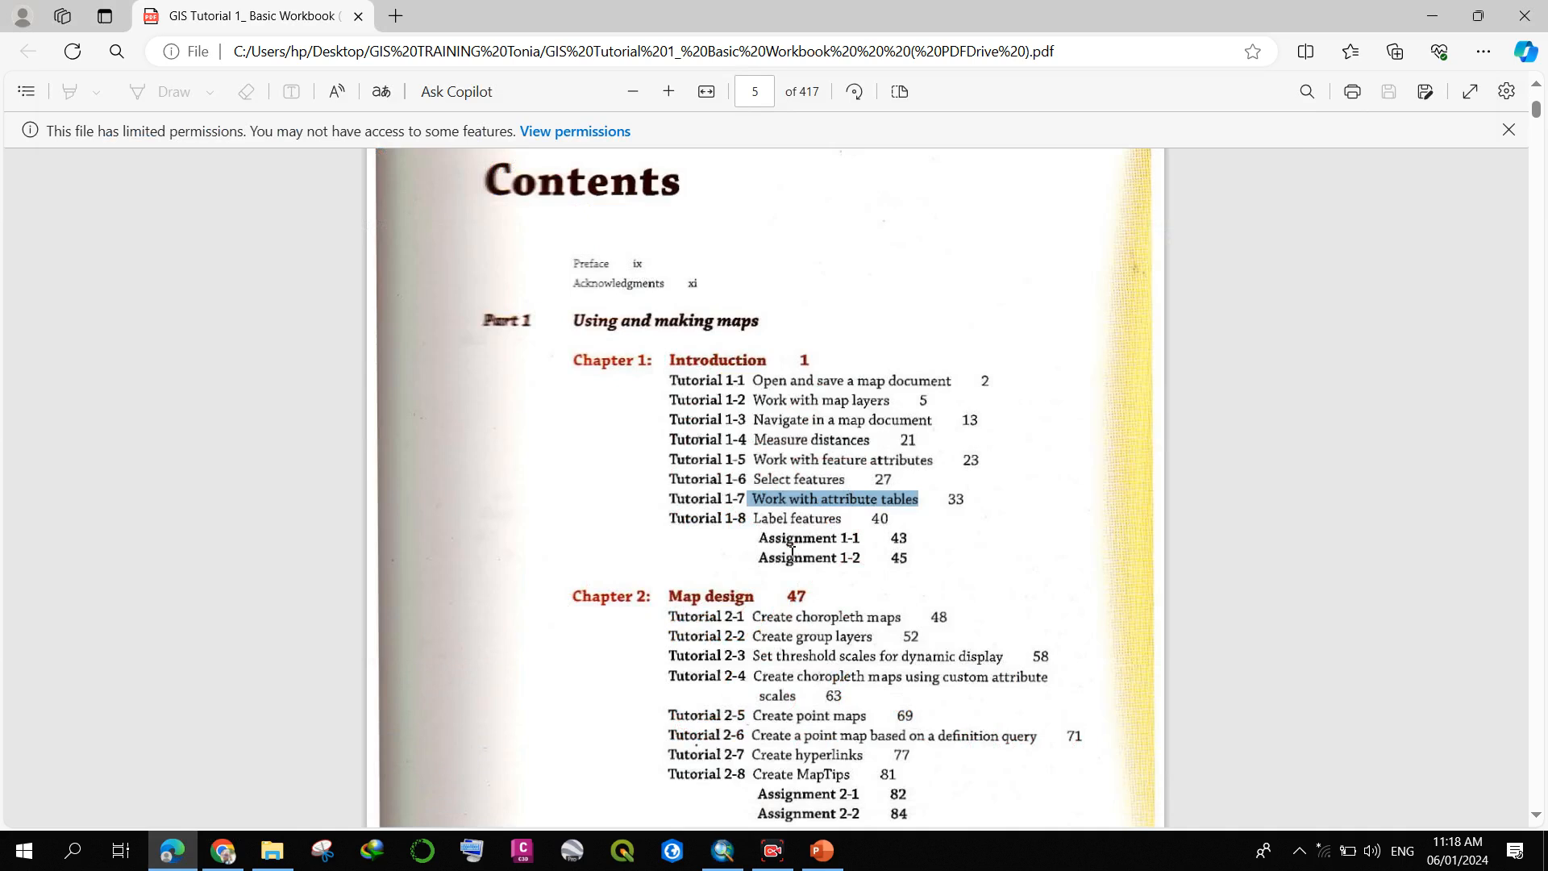
left_click_drag(752, 520, 844, 520)
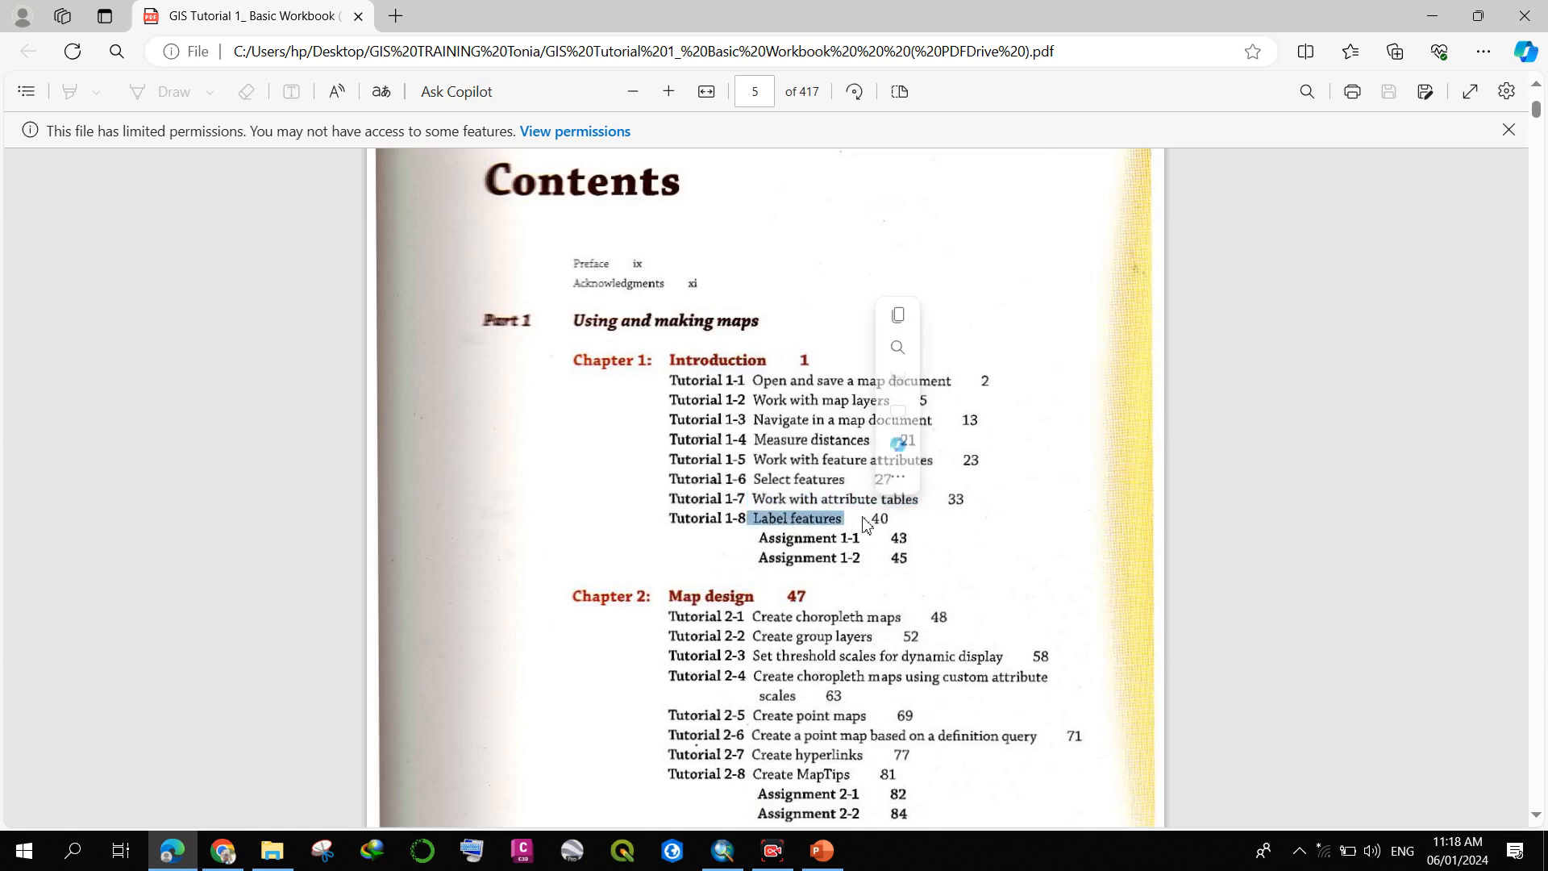
left_click(737, 853)
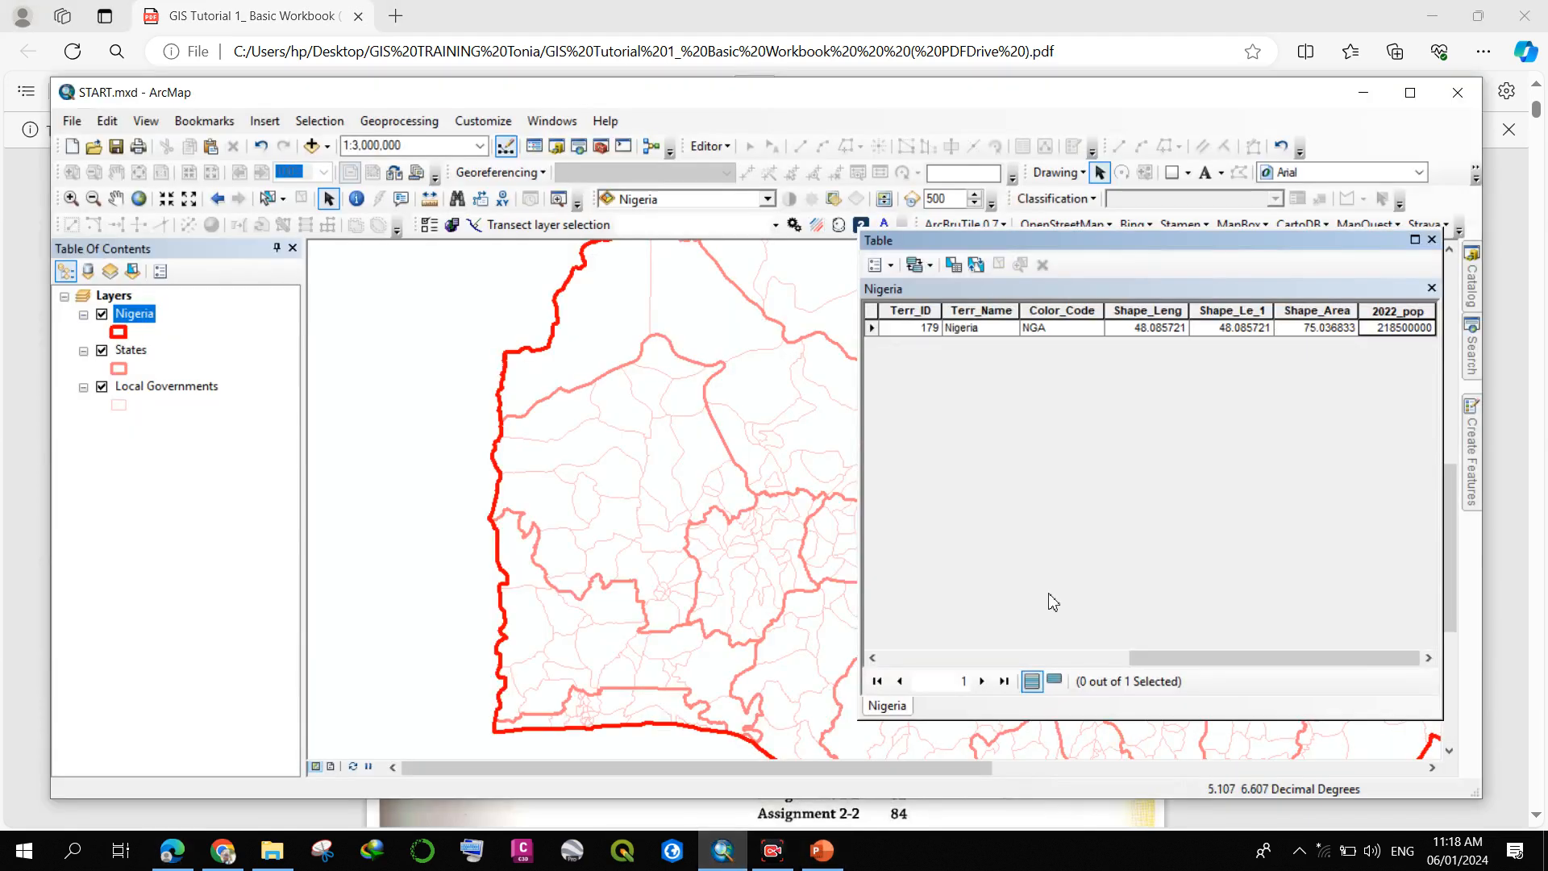
left_click(1437, 244)
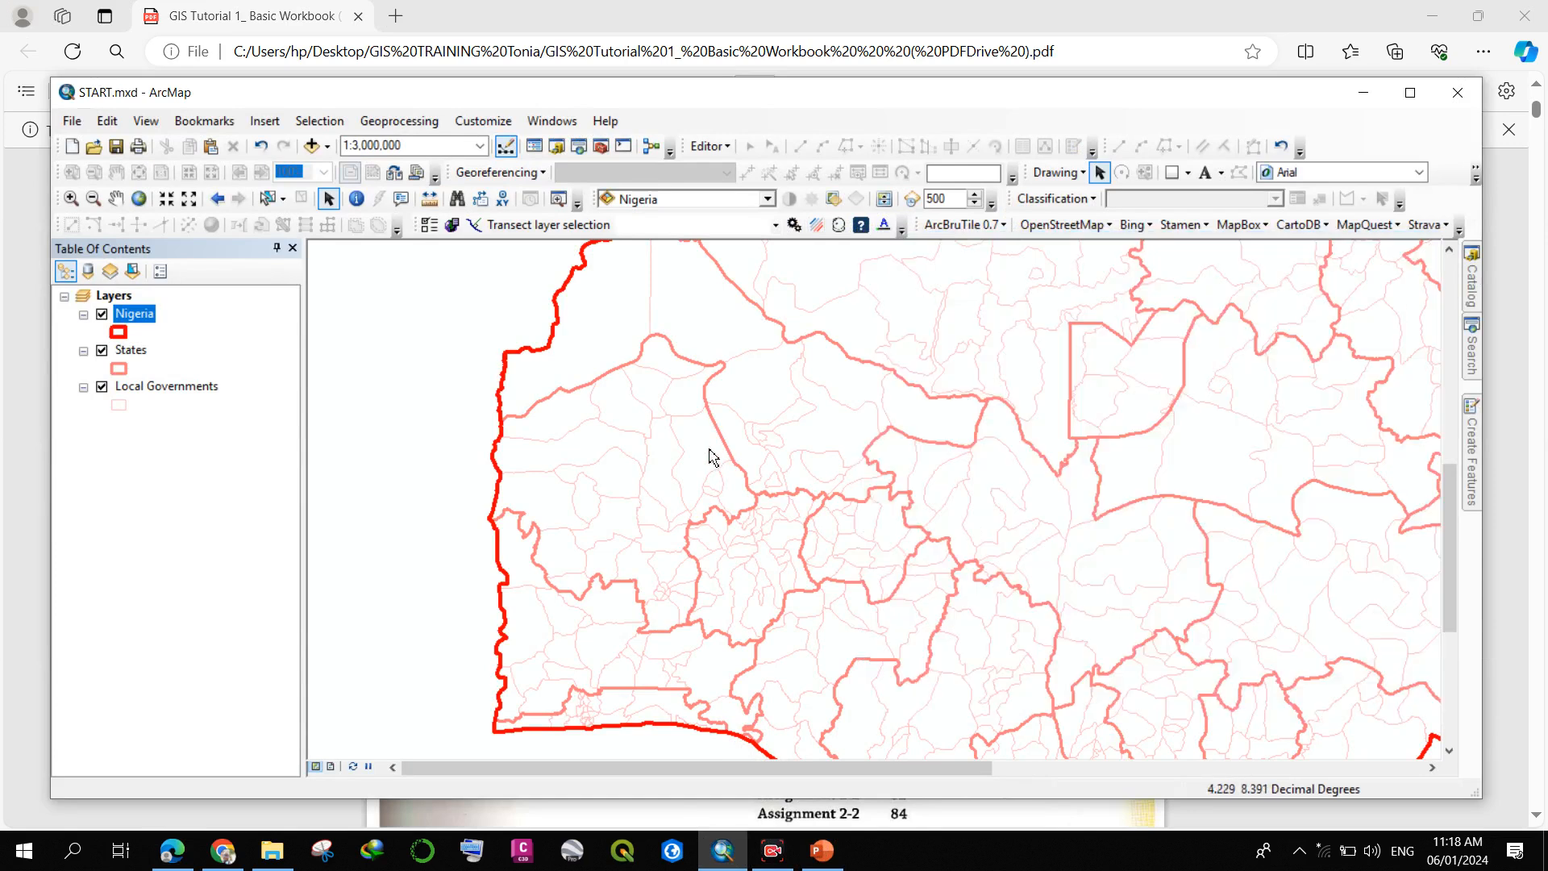
- Open the attribute tables of the Nigeria, States and Local Governments layers
scroll(709, 456, "up", 4)
left_click_drag(790, 394, 766, 463)
left_click_drag(863, 379, 742, 402)
scroll(661, 443, "up", 2)
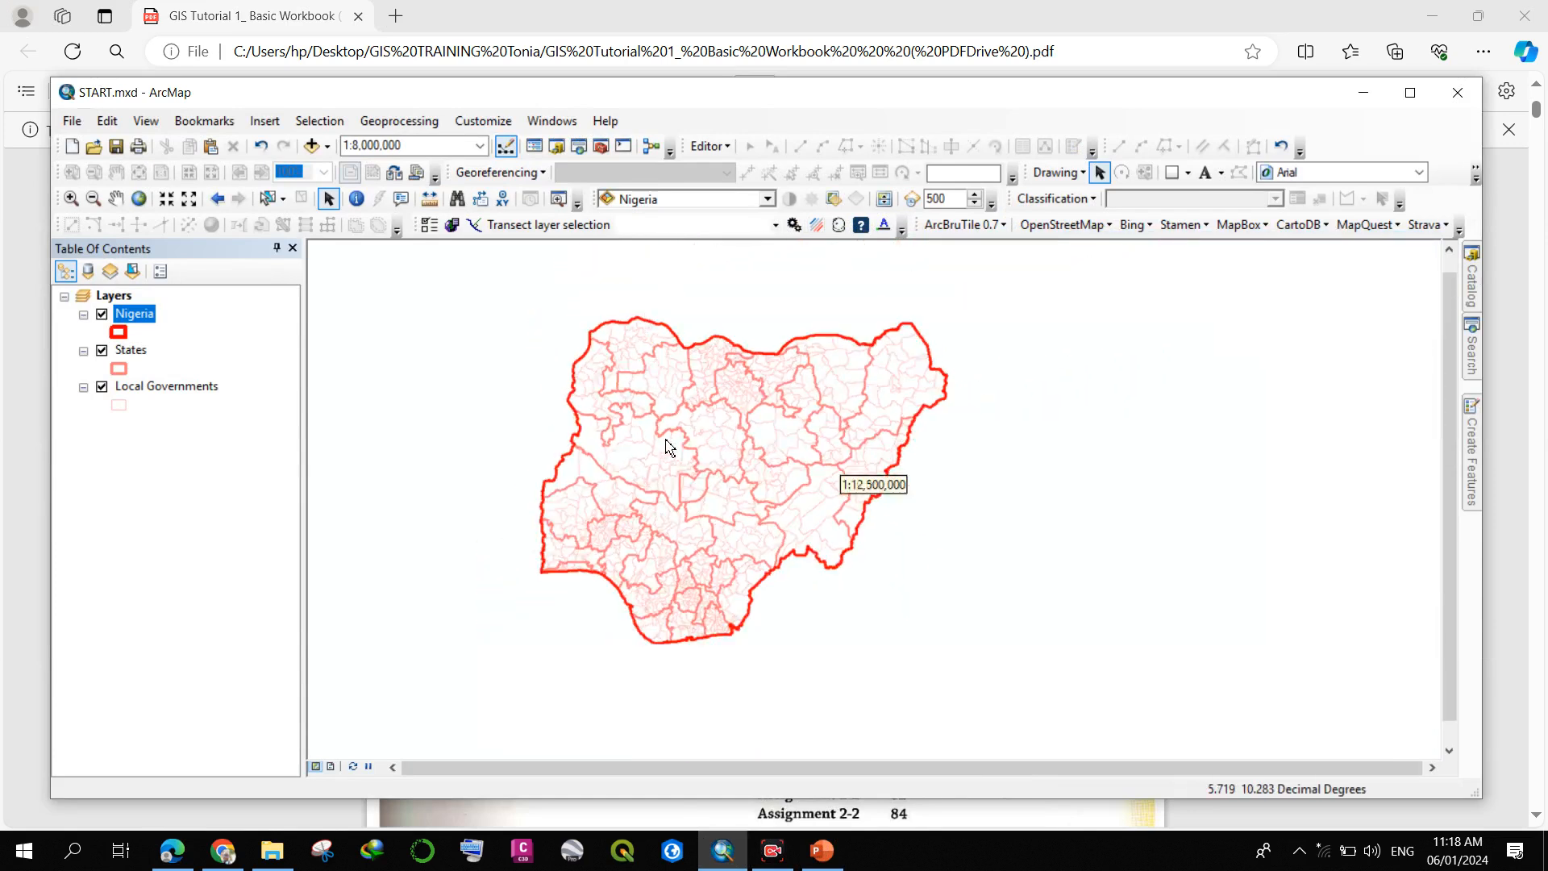
scroll(649, 457, "down", 1)
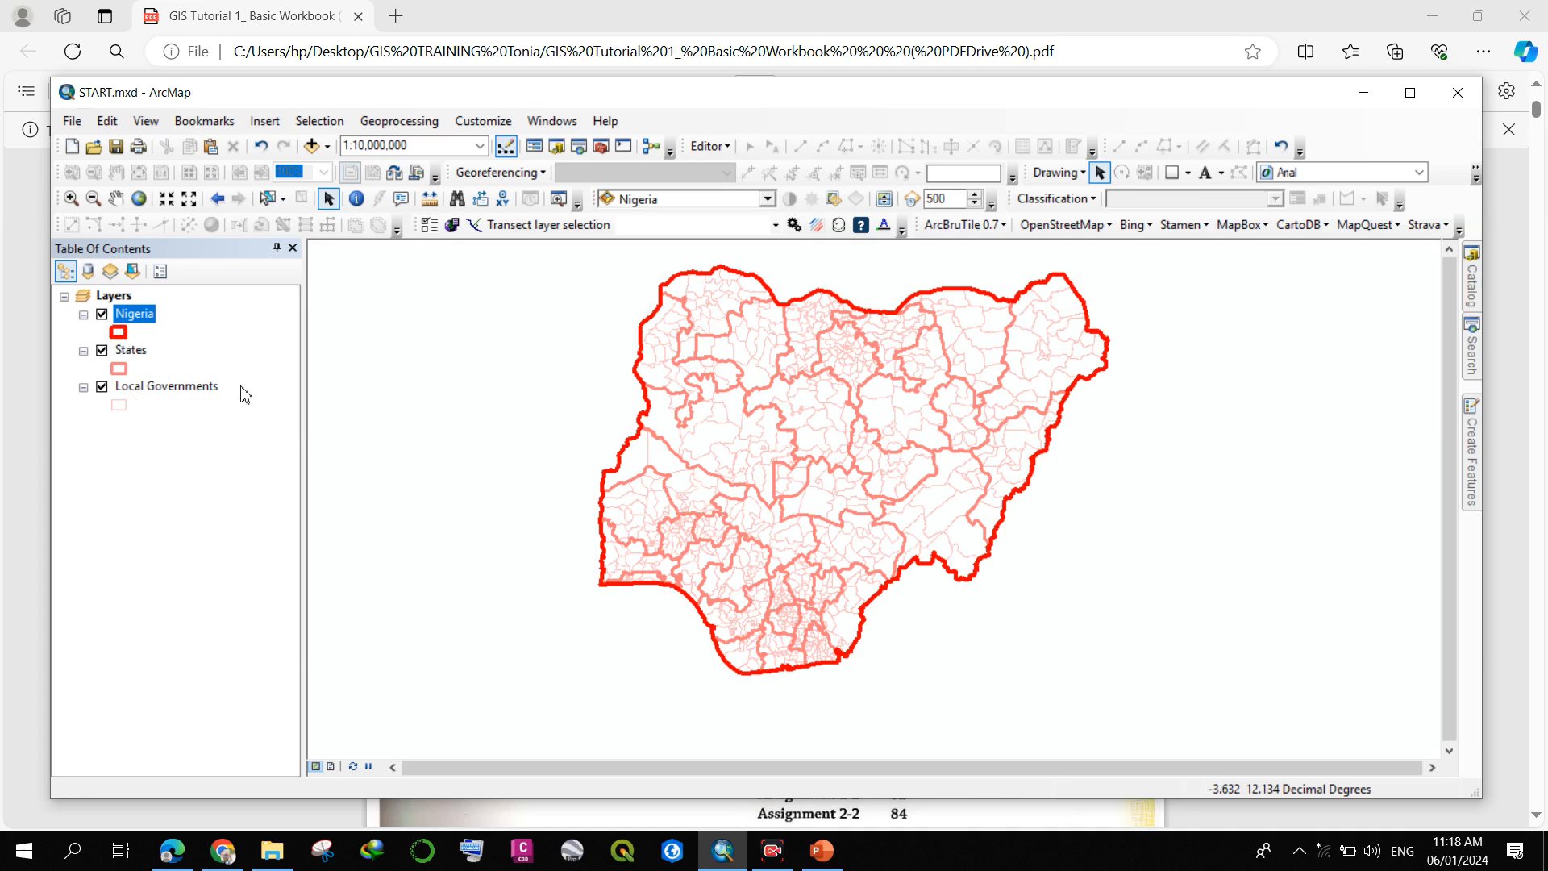
right_click(125, 314)
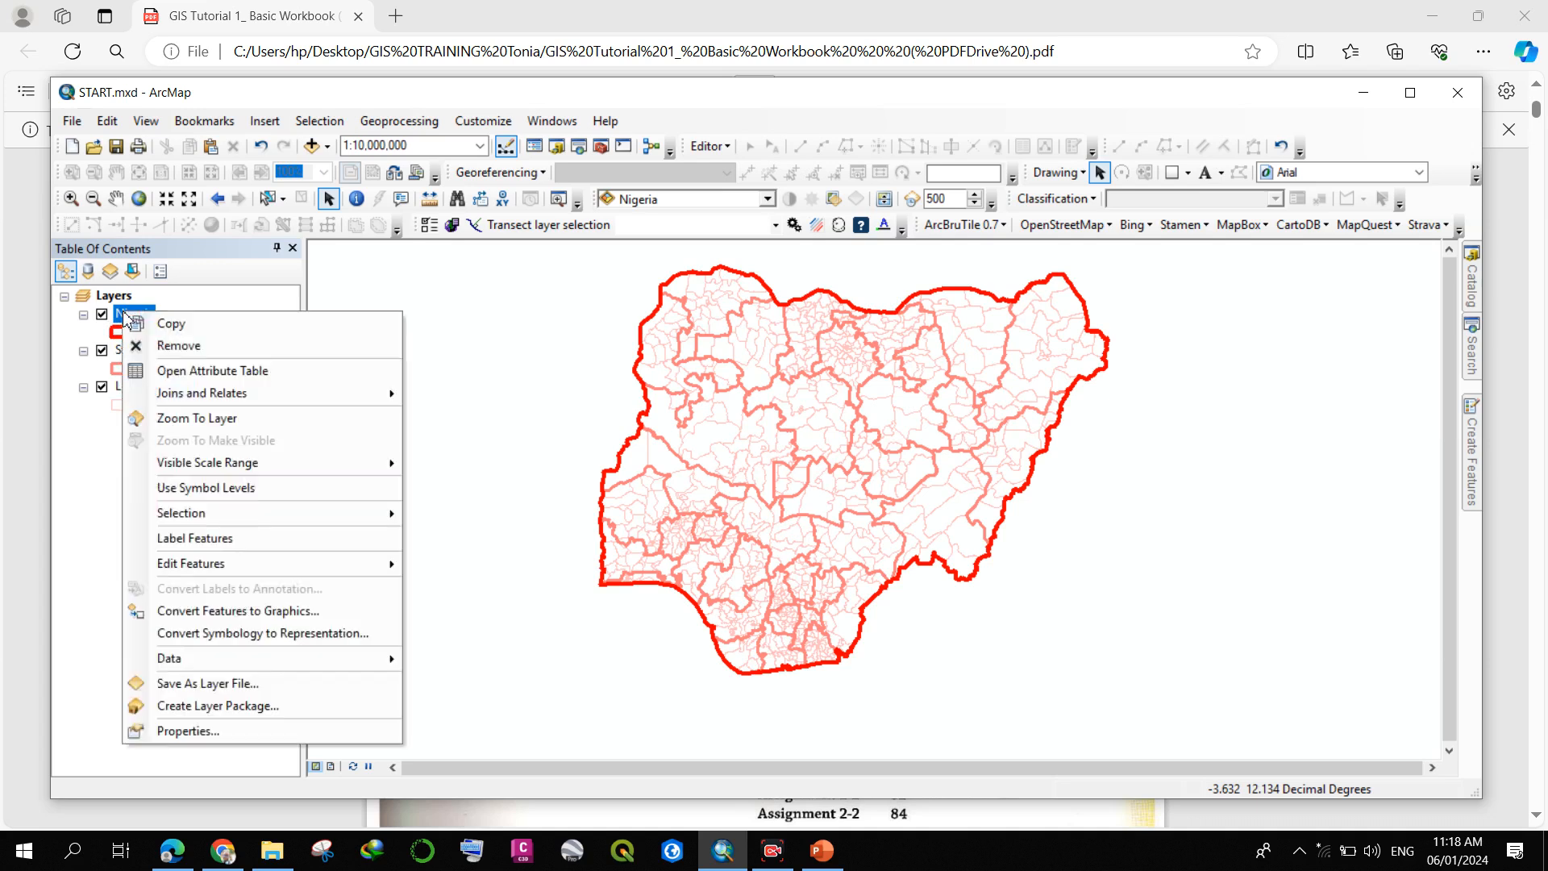
left_click(180, 372)
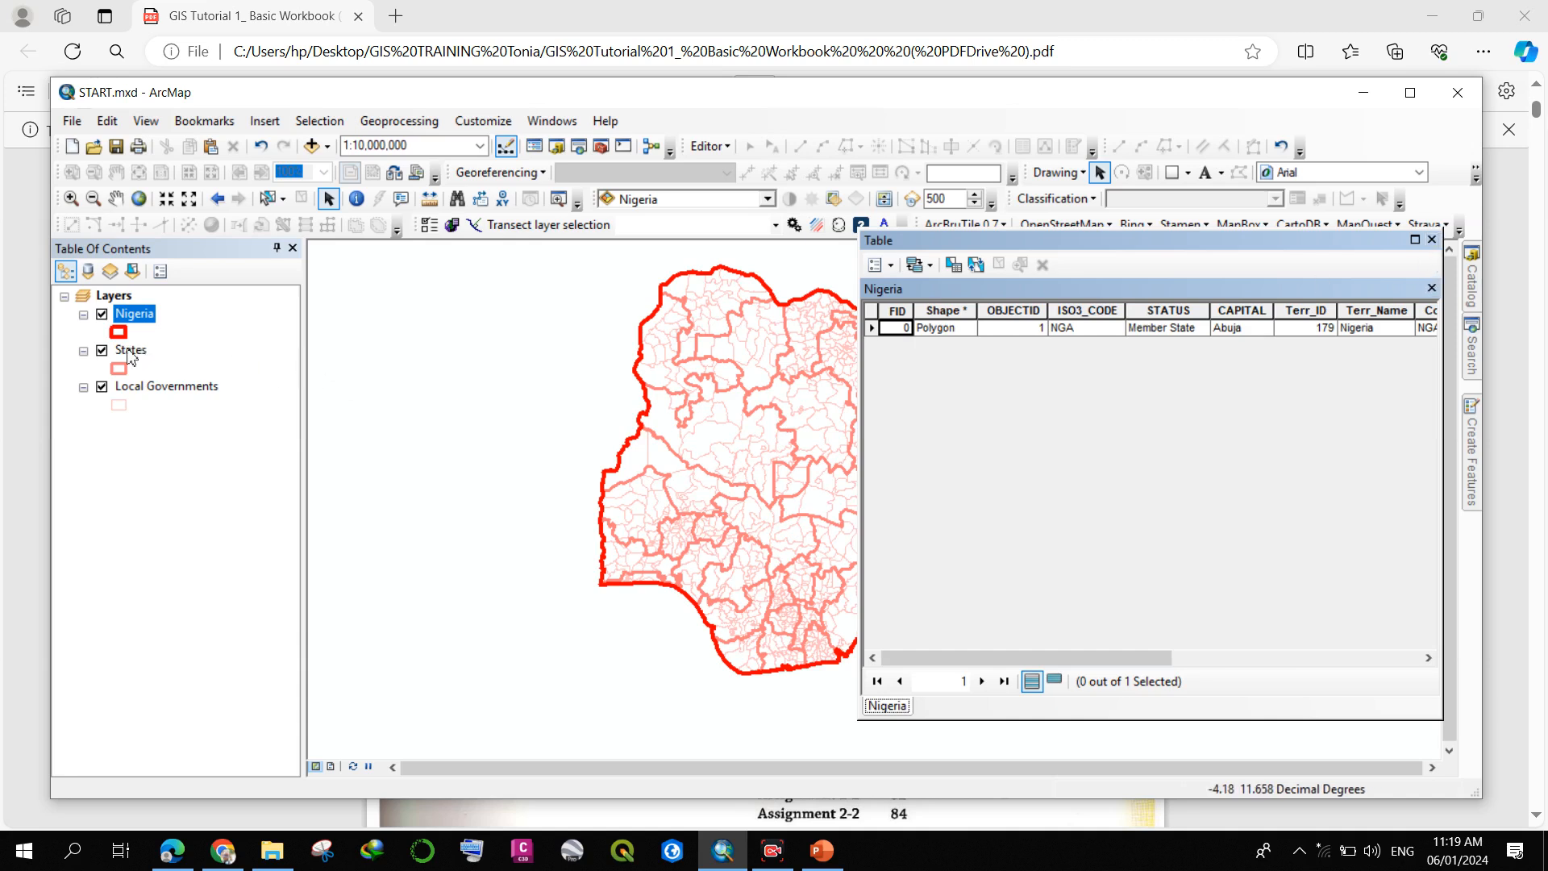
right_click(130, 353)
left_click(217, 406)
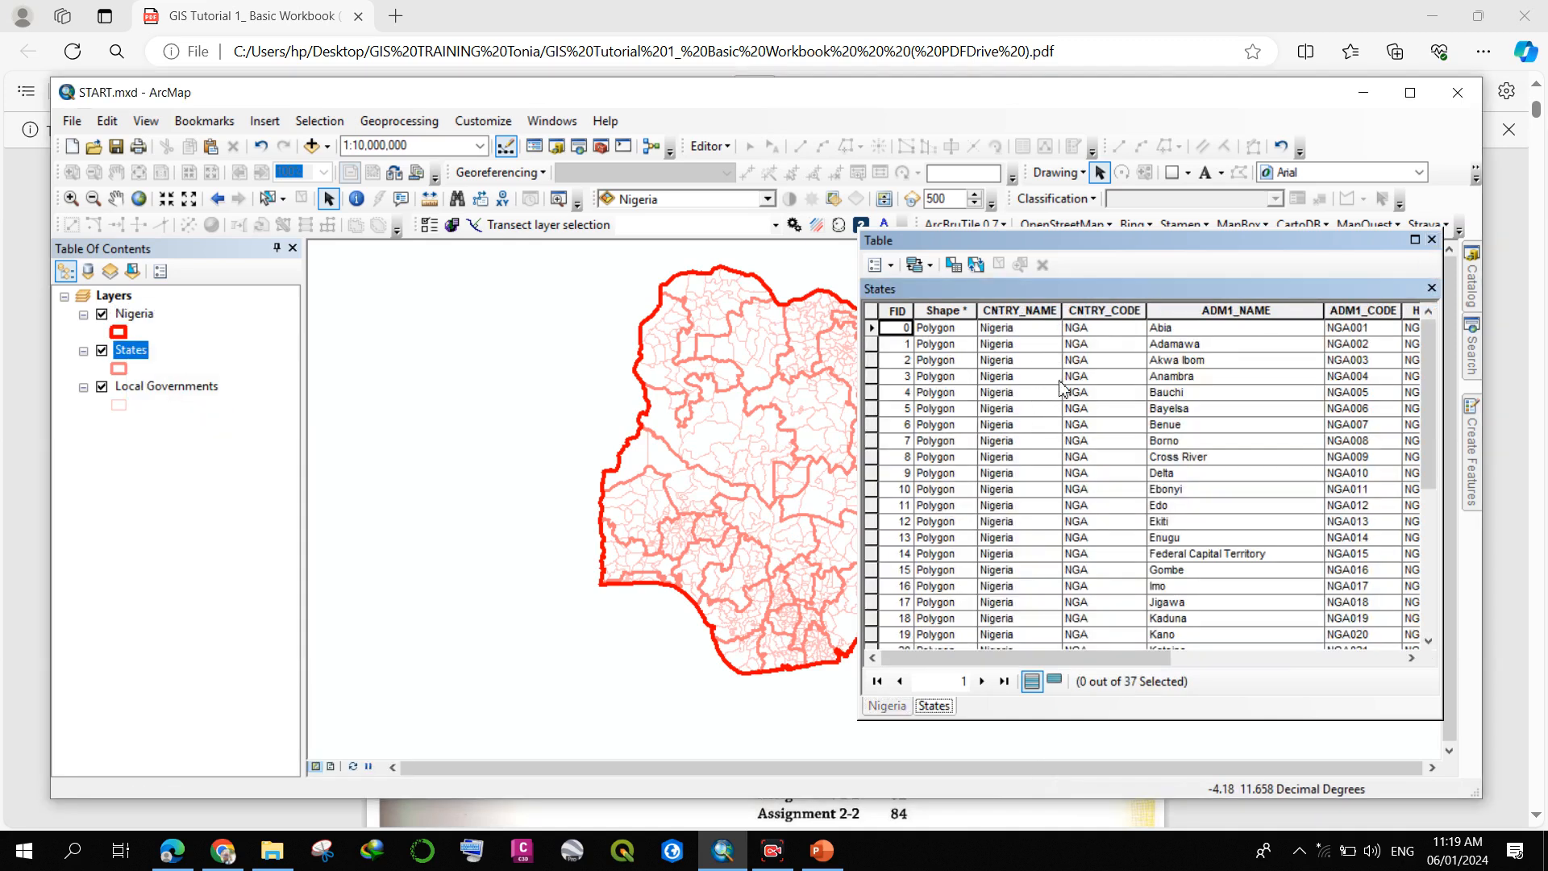
scroll(1062, 387, "down", 6)
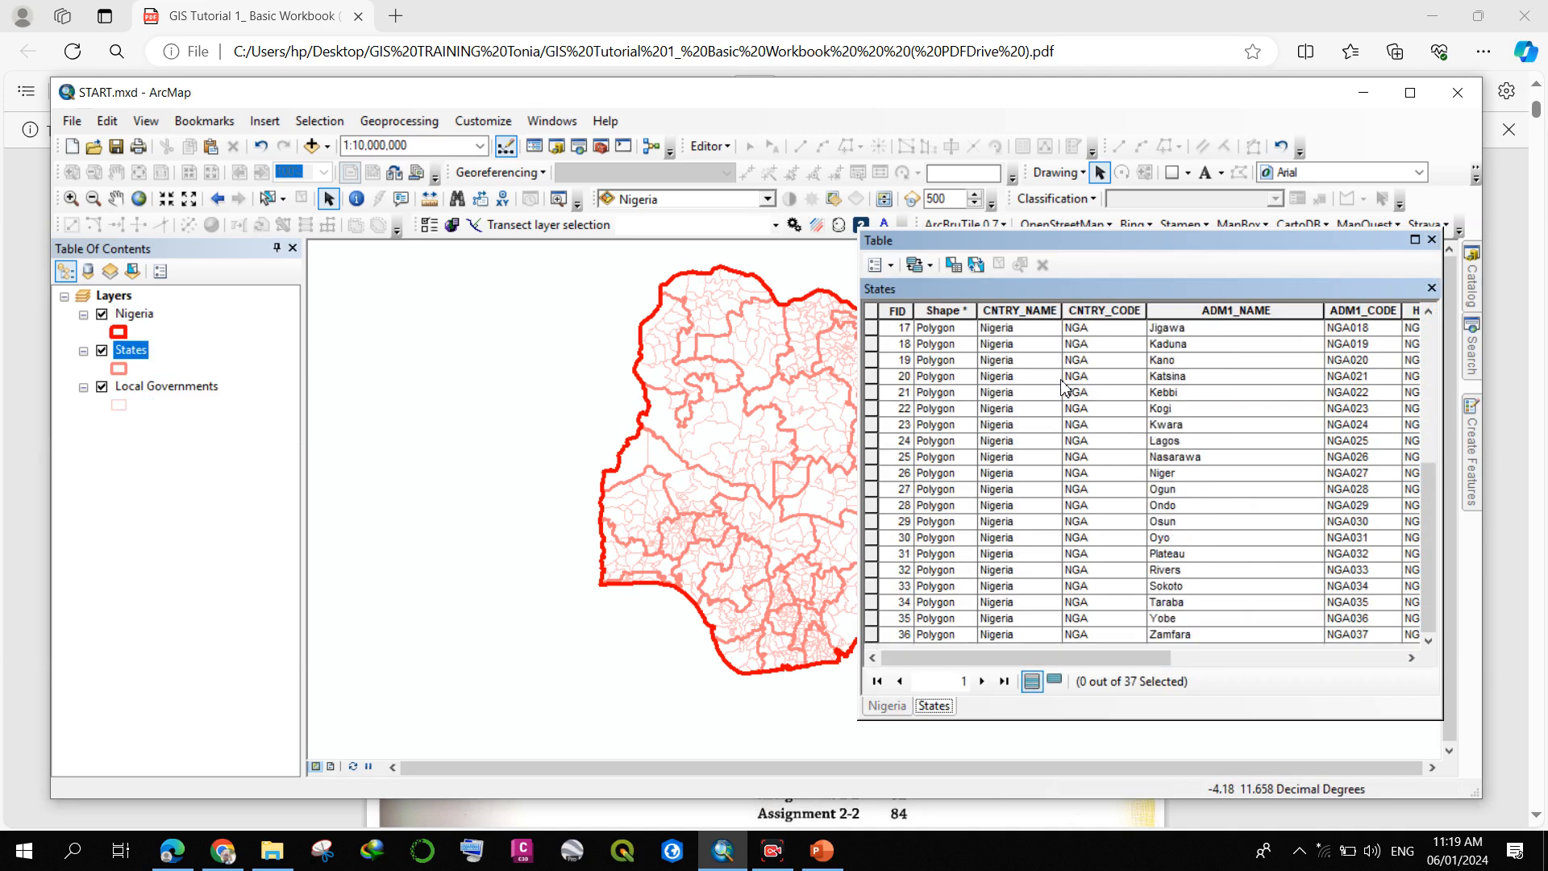
right_click(150, 390)
left_click(202, 446)
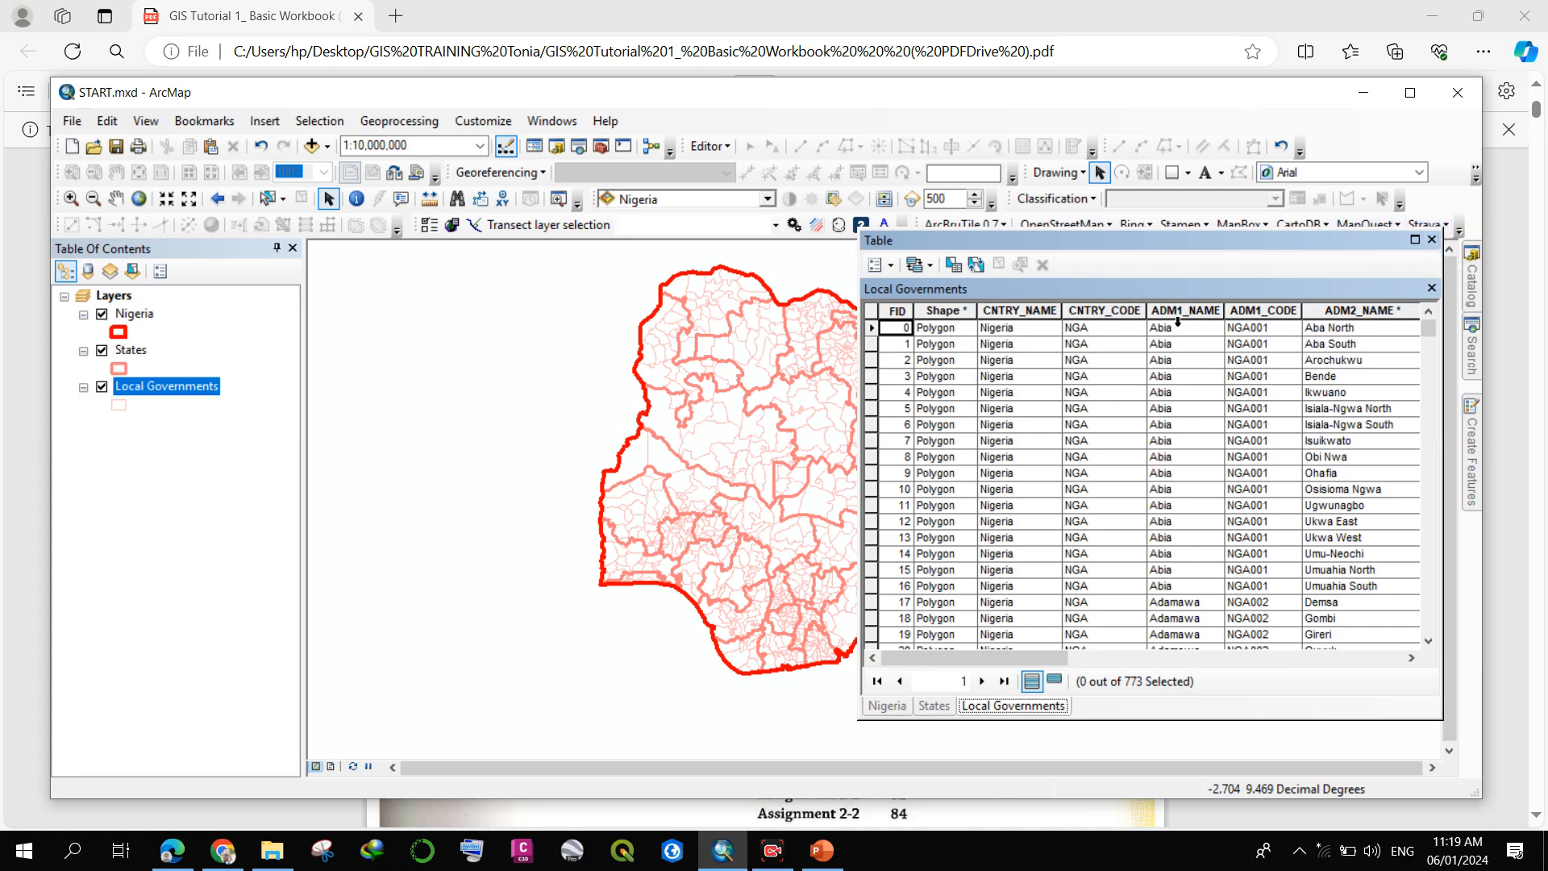
- Compare the attribute tables of Nigeria, States and Local Governments by switching between them, and close the table window
left_click(893, 706)
left_click(932, 707)
left_click(999, 707)
left_click(937, 707)
left_click(903, 708)
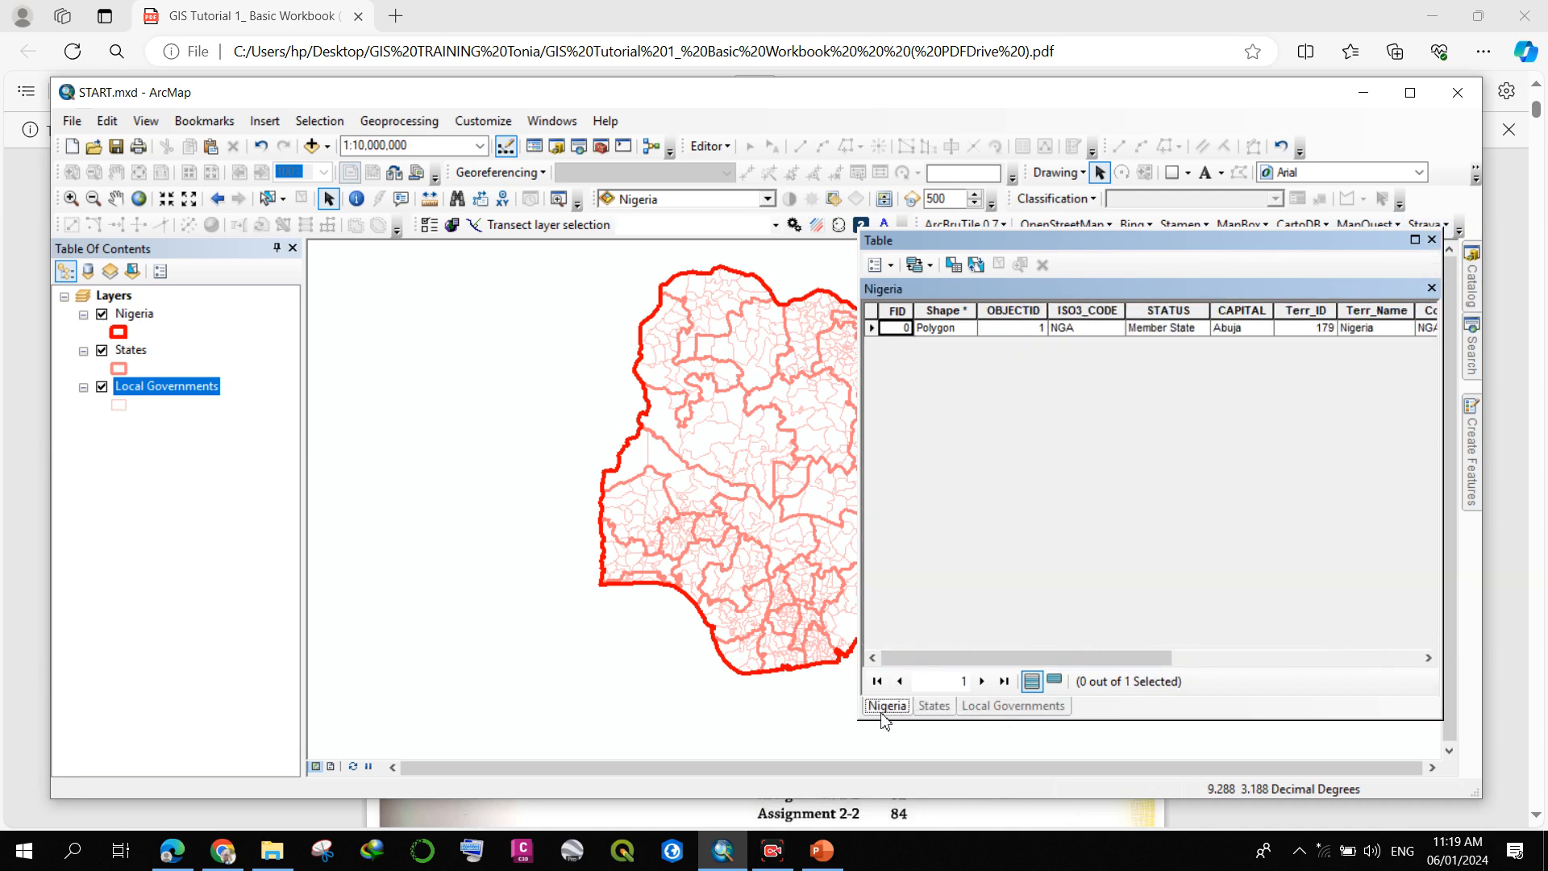
left_click(931, 707)
left_click(1002, 707)
left_click(935, 707)
left_click(889, 707)
left_click(935, 707)
left_click(998, 707)
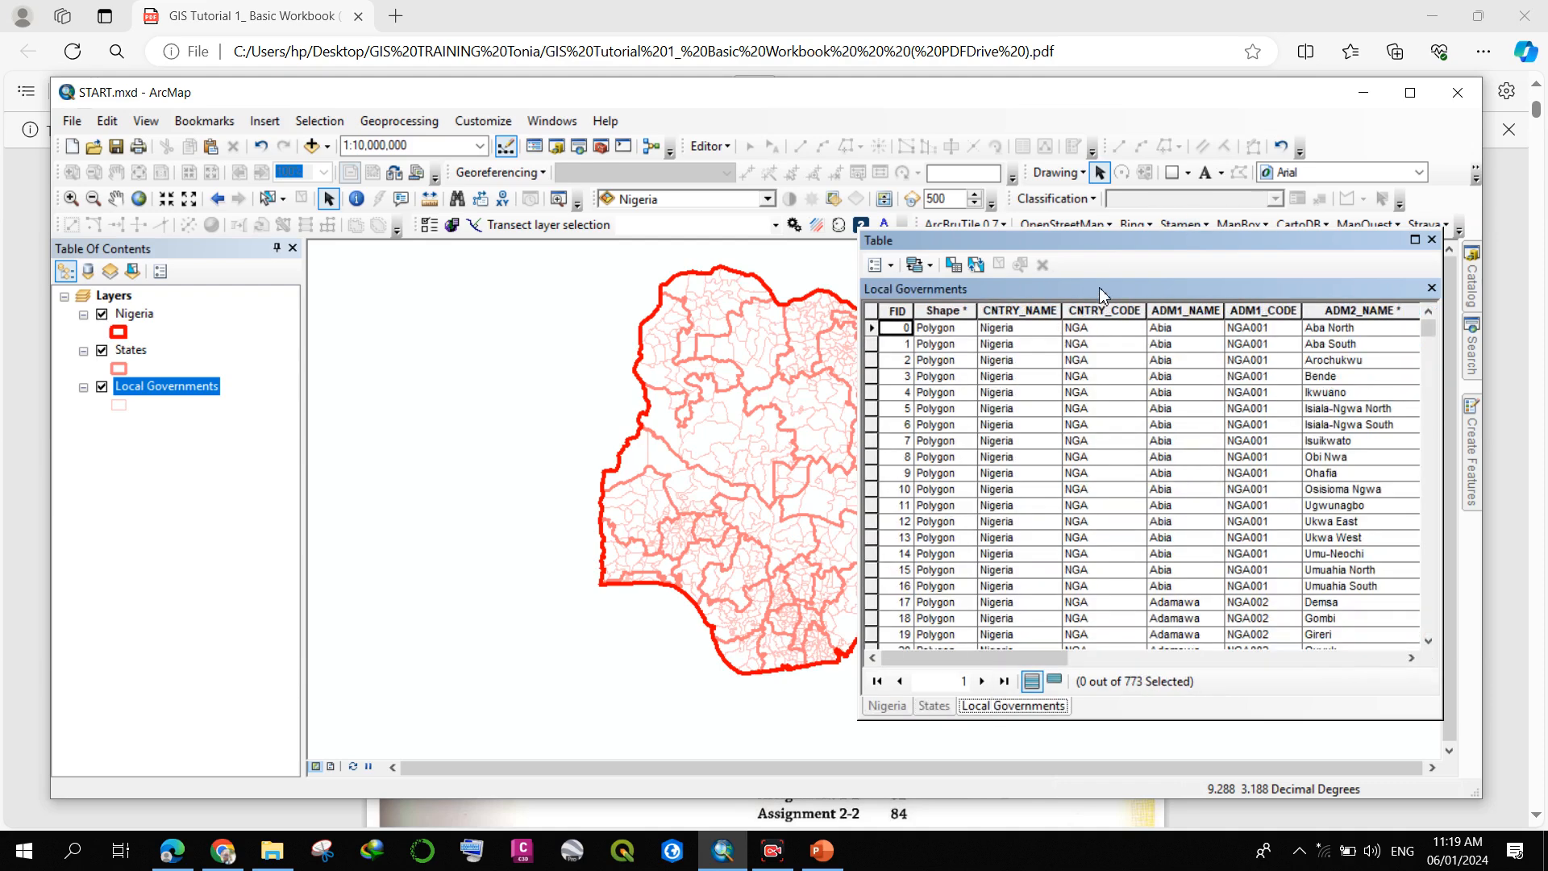
left_click(1432, 240)
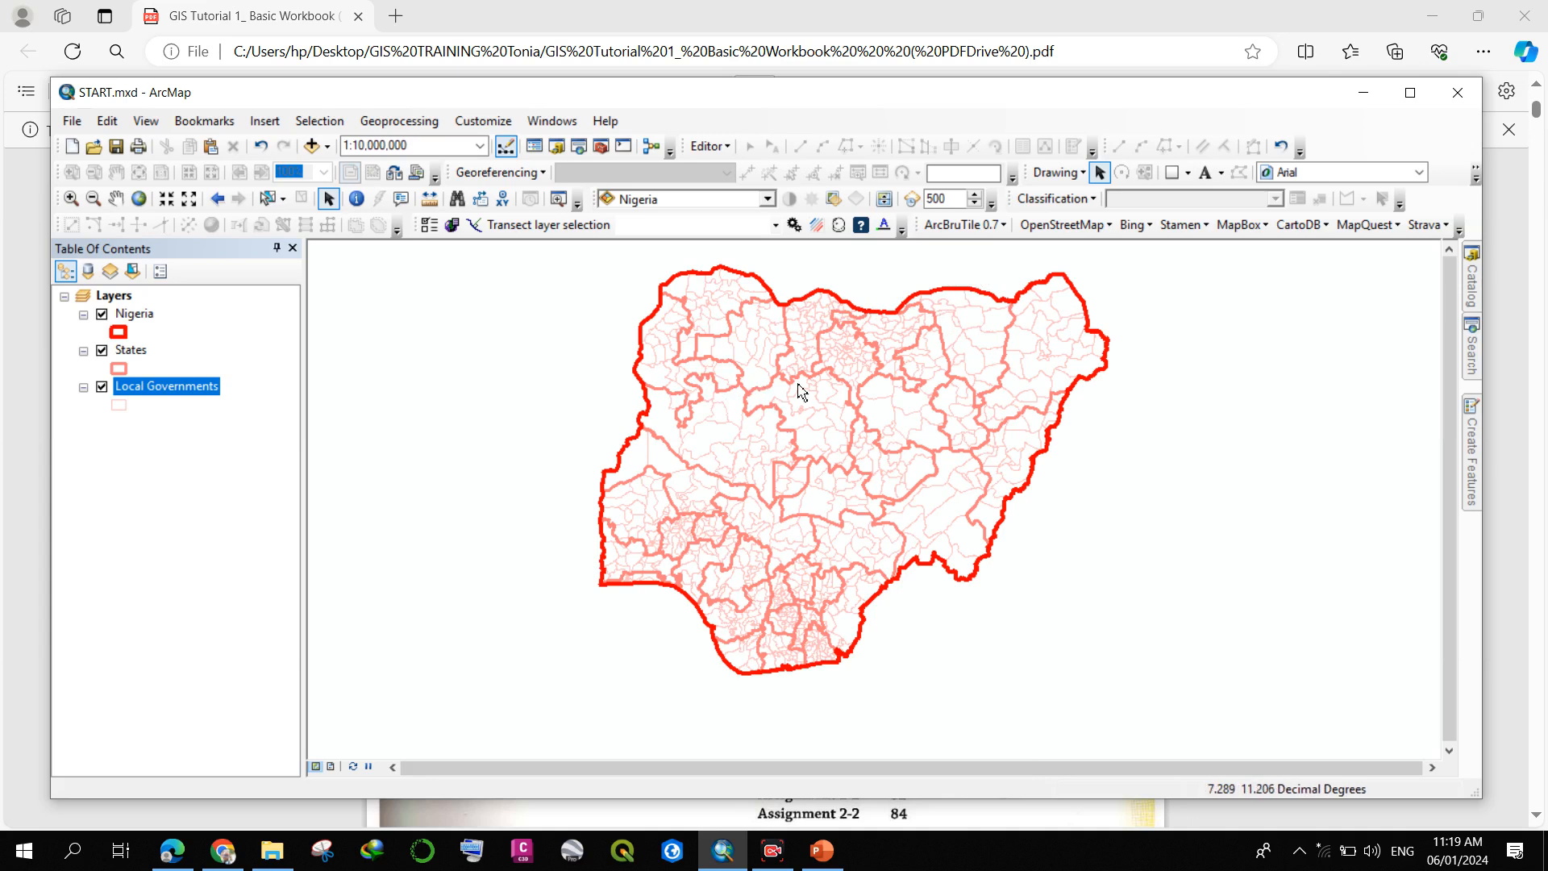
- Turn on feature labels for the Nigeria layer with Terr_Name as the label field and accept the layer properties
scroll(757, 390, "up", 1)
scroll(783, 407, "down", 1)
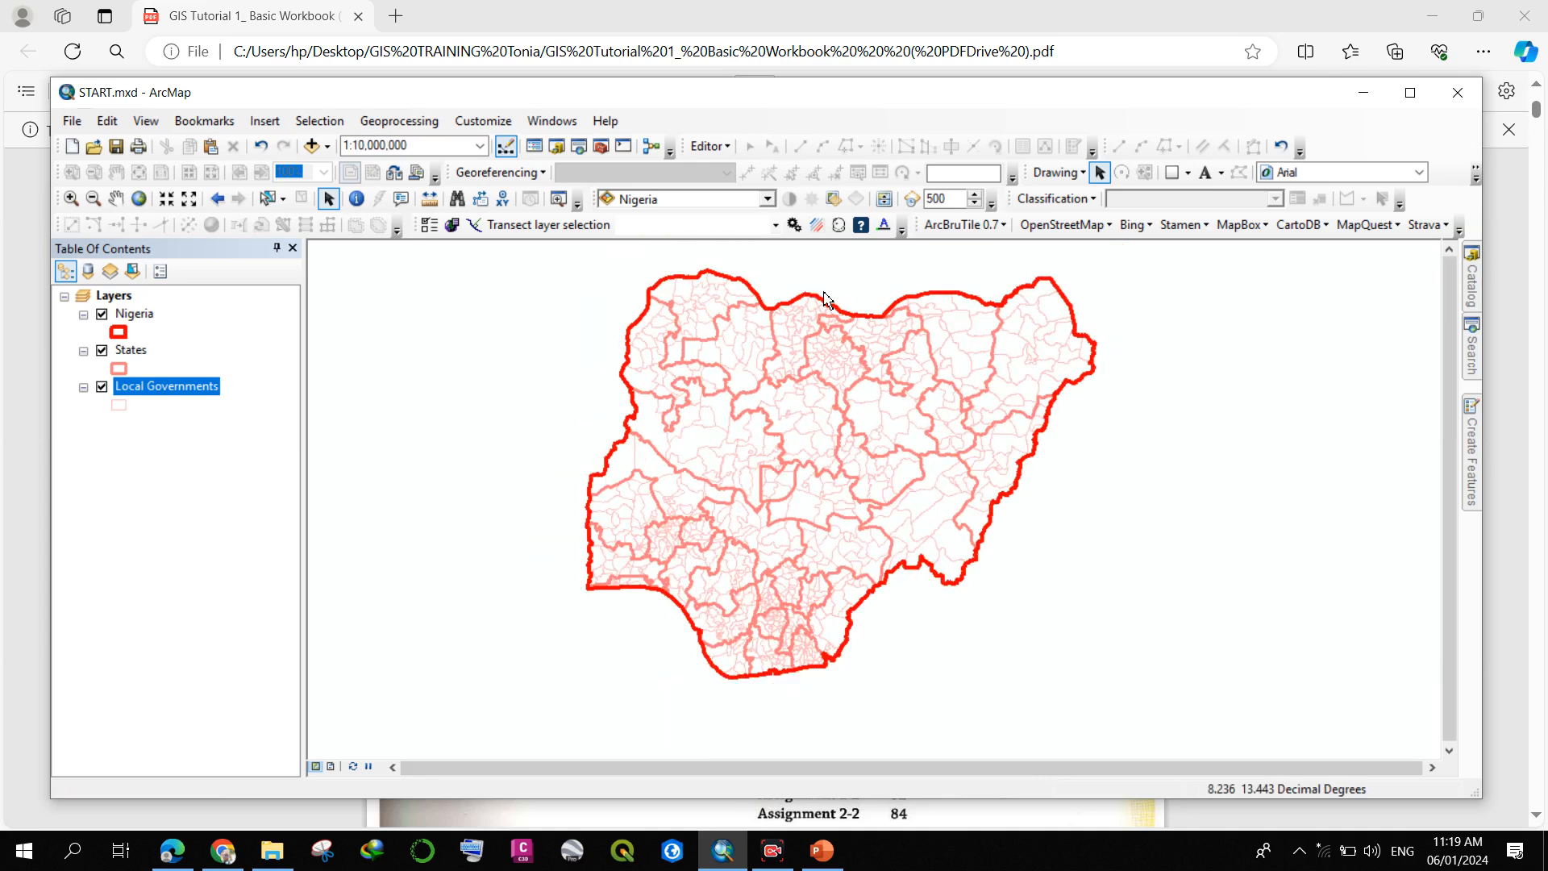
double_click(134, 319)
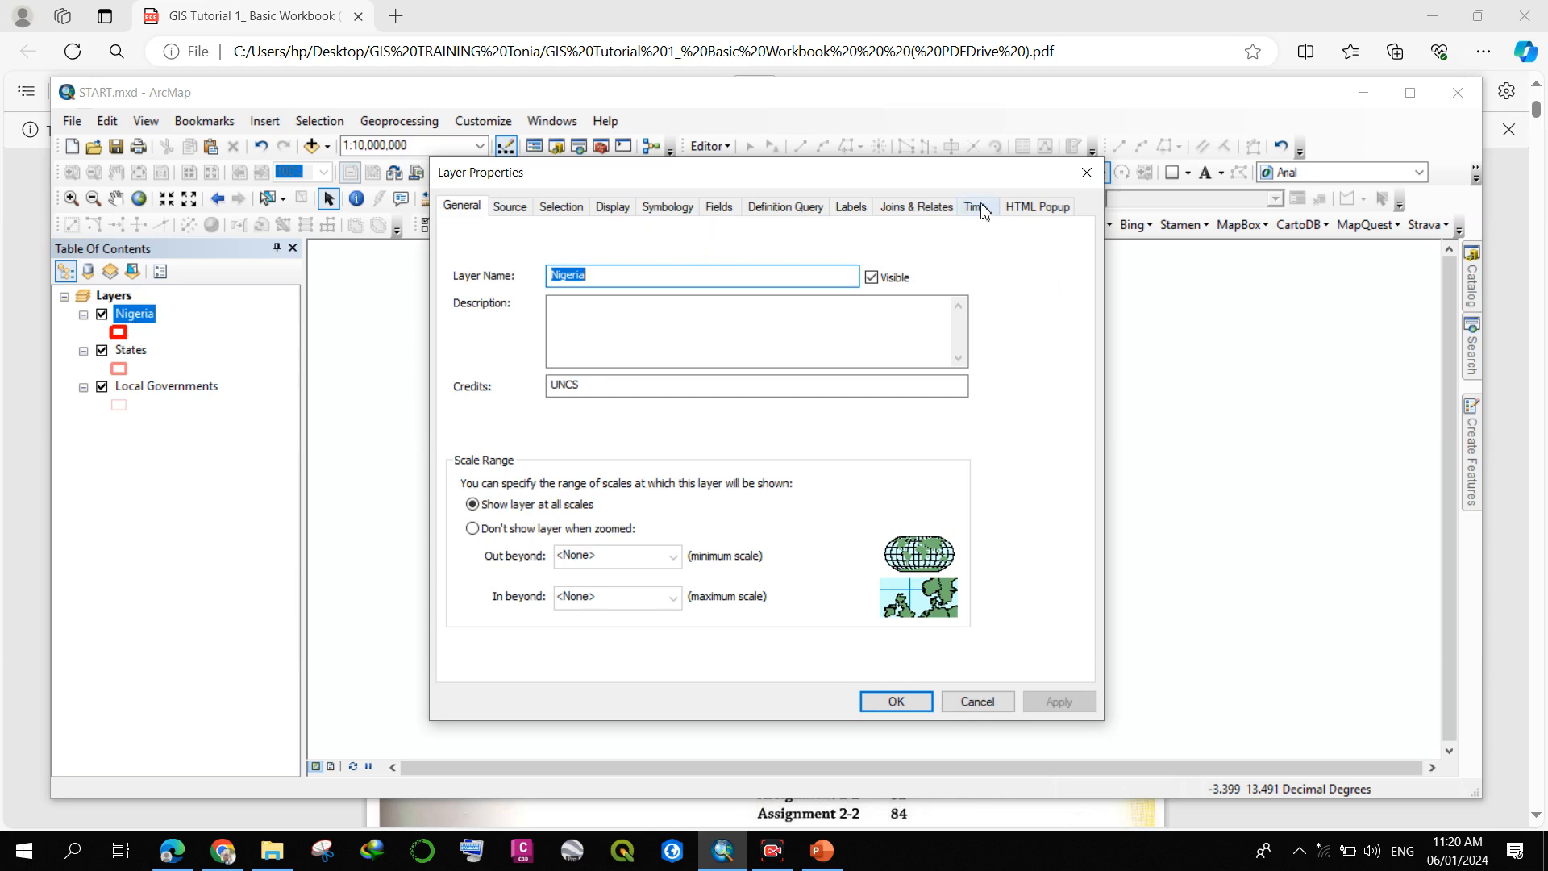
left_click(854, 207)
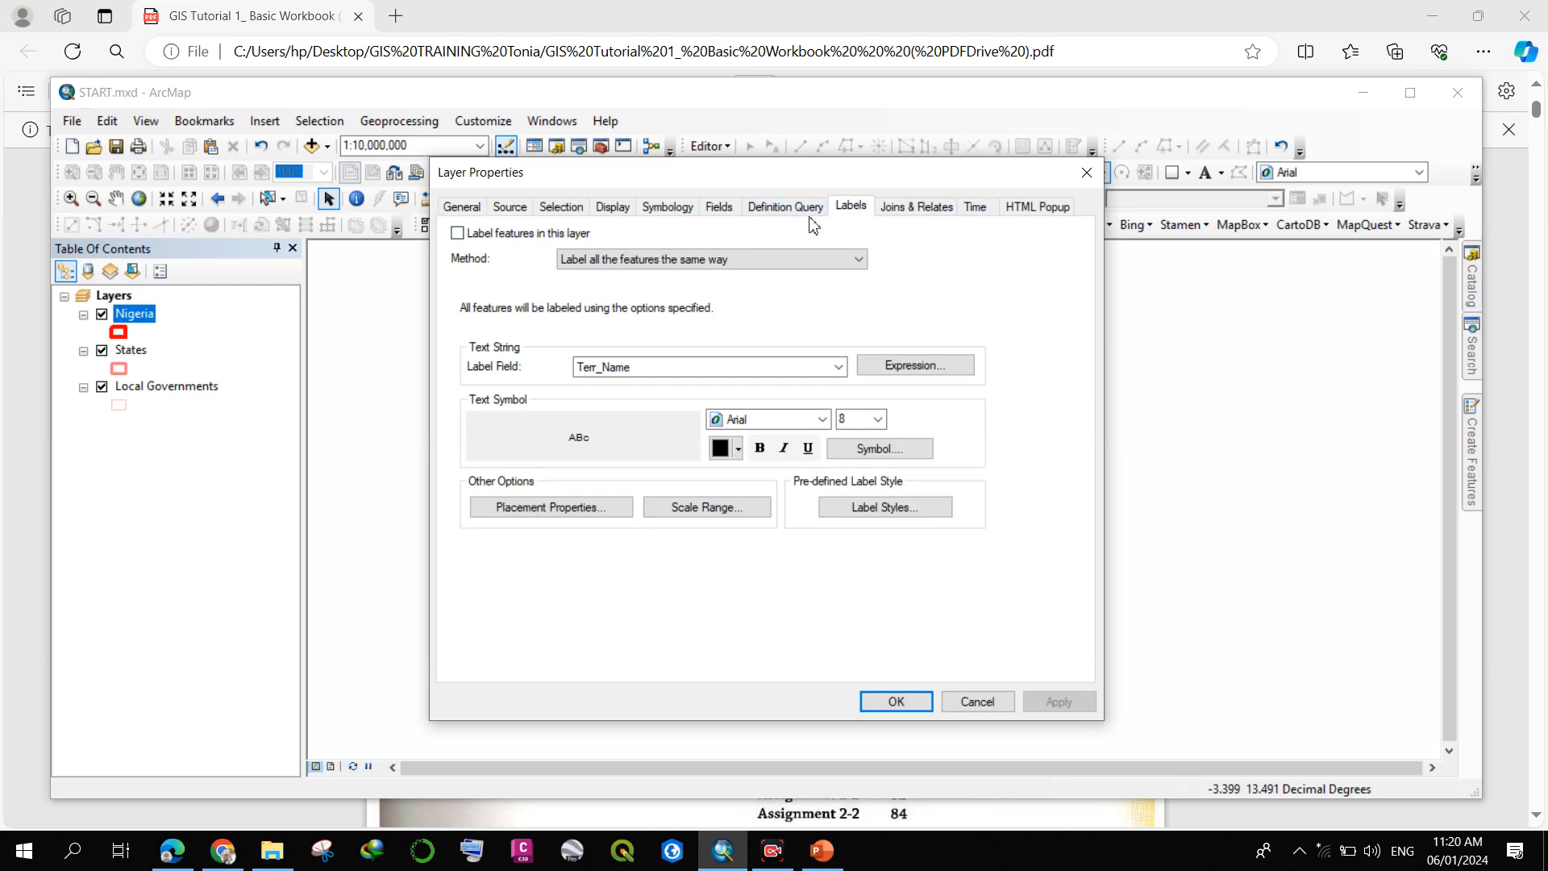
left_click(457, 233)
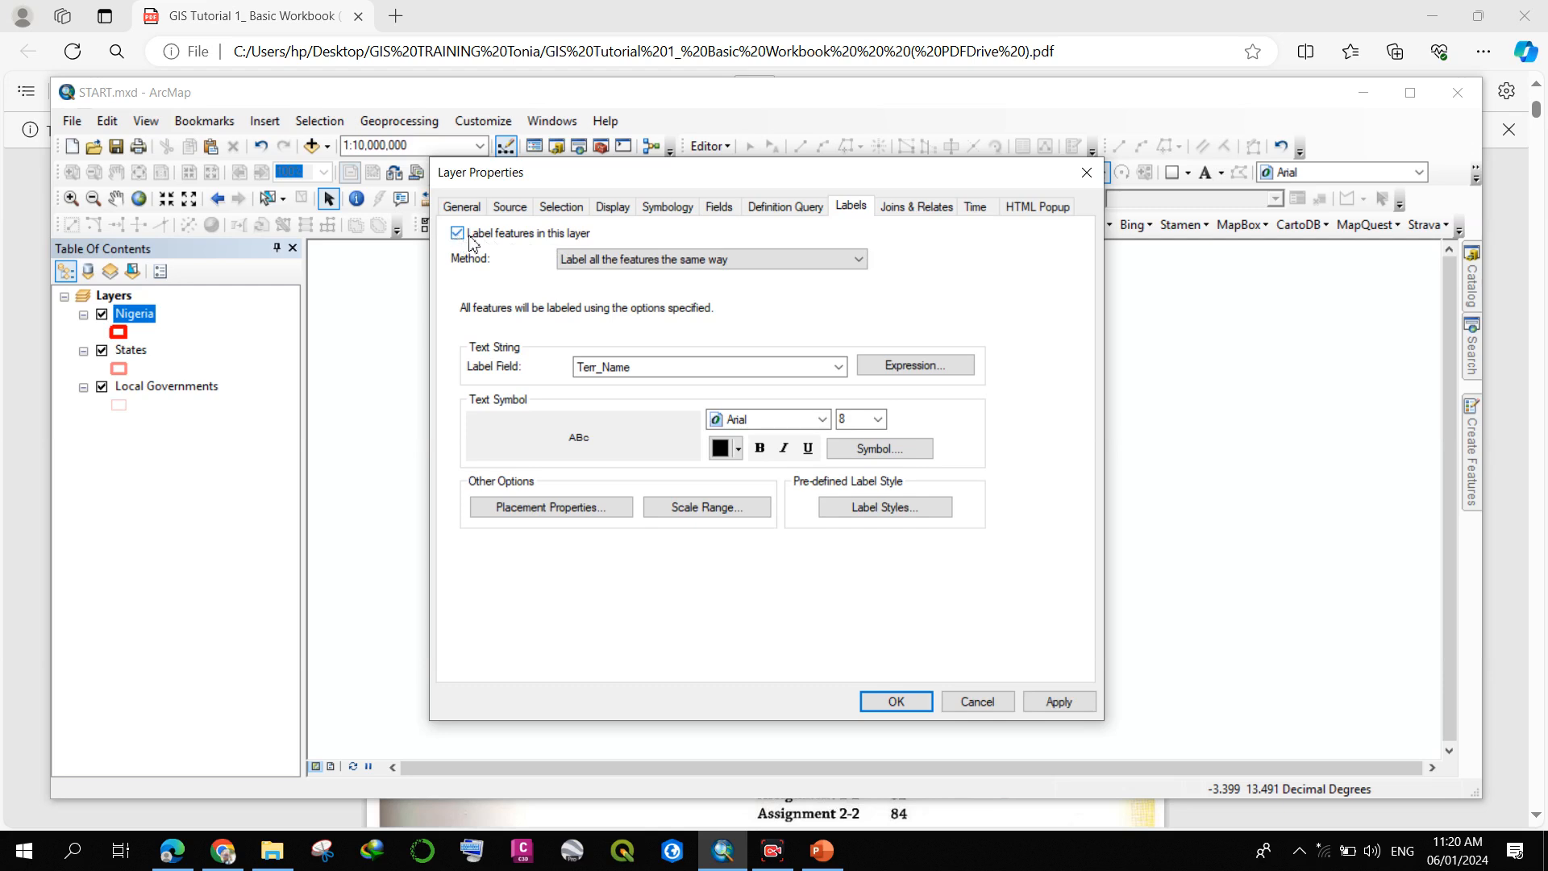
left_click(617, 371)
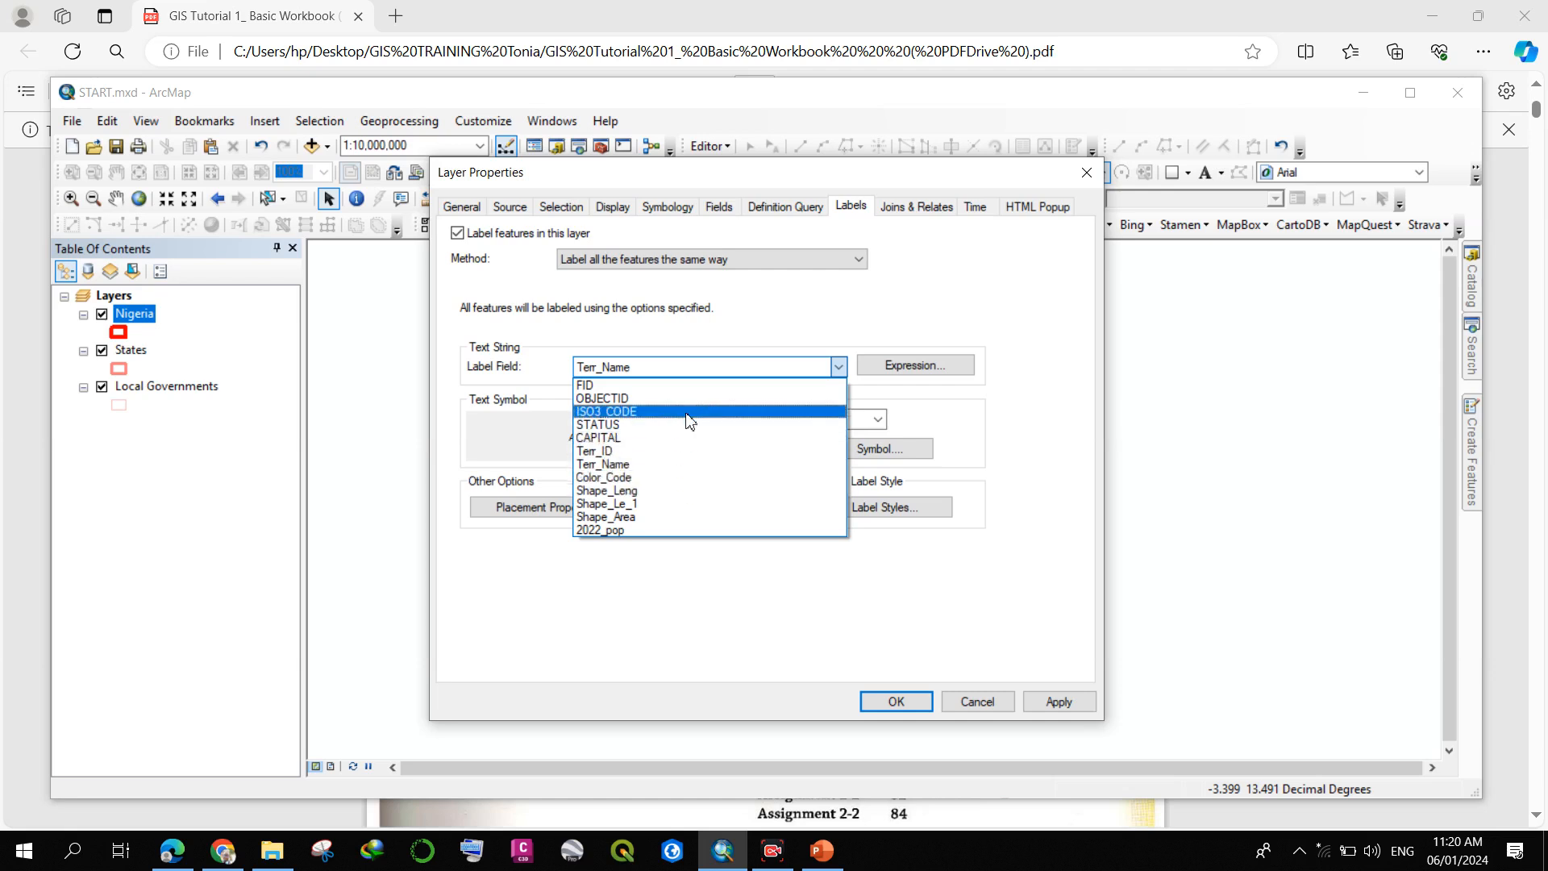
left_click(636, 465)
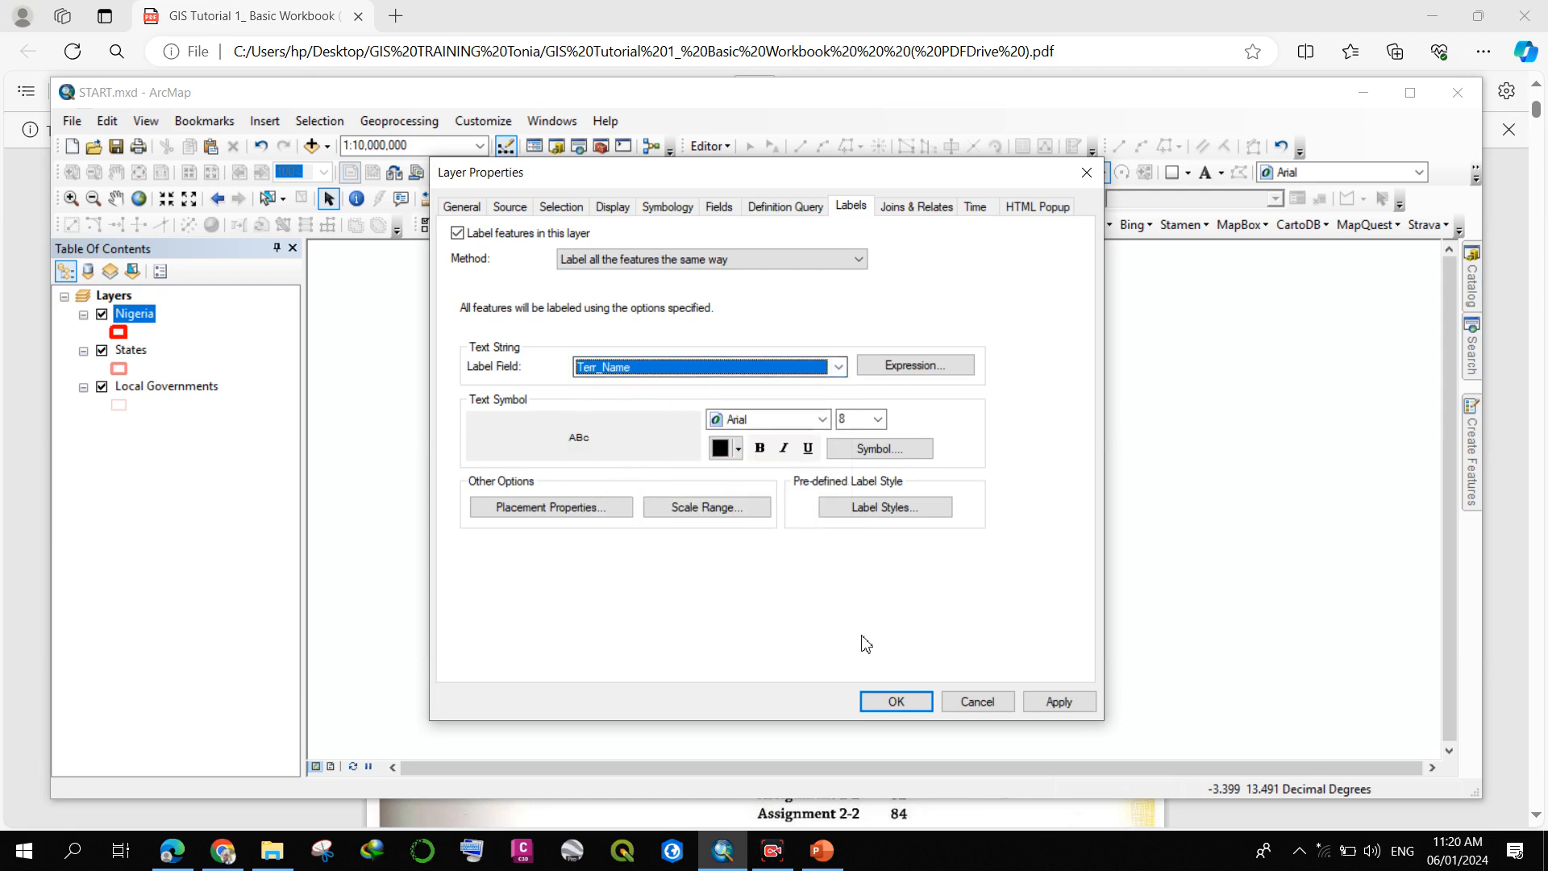
left_click(897, 695)
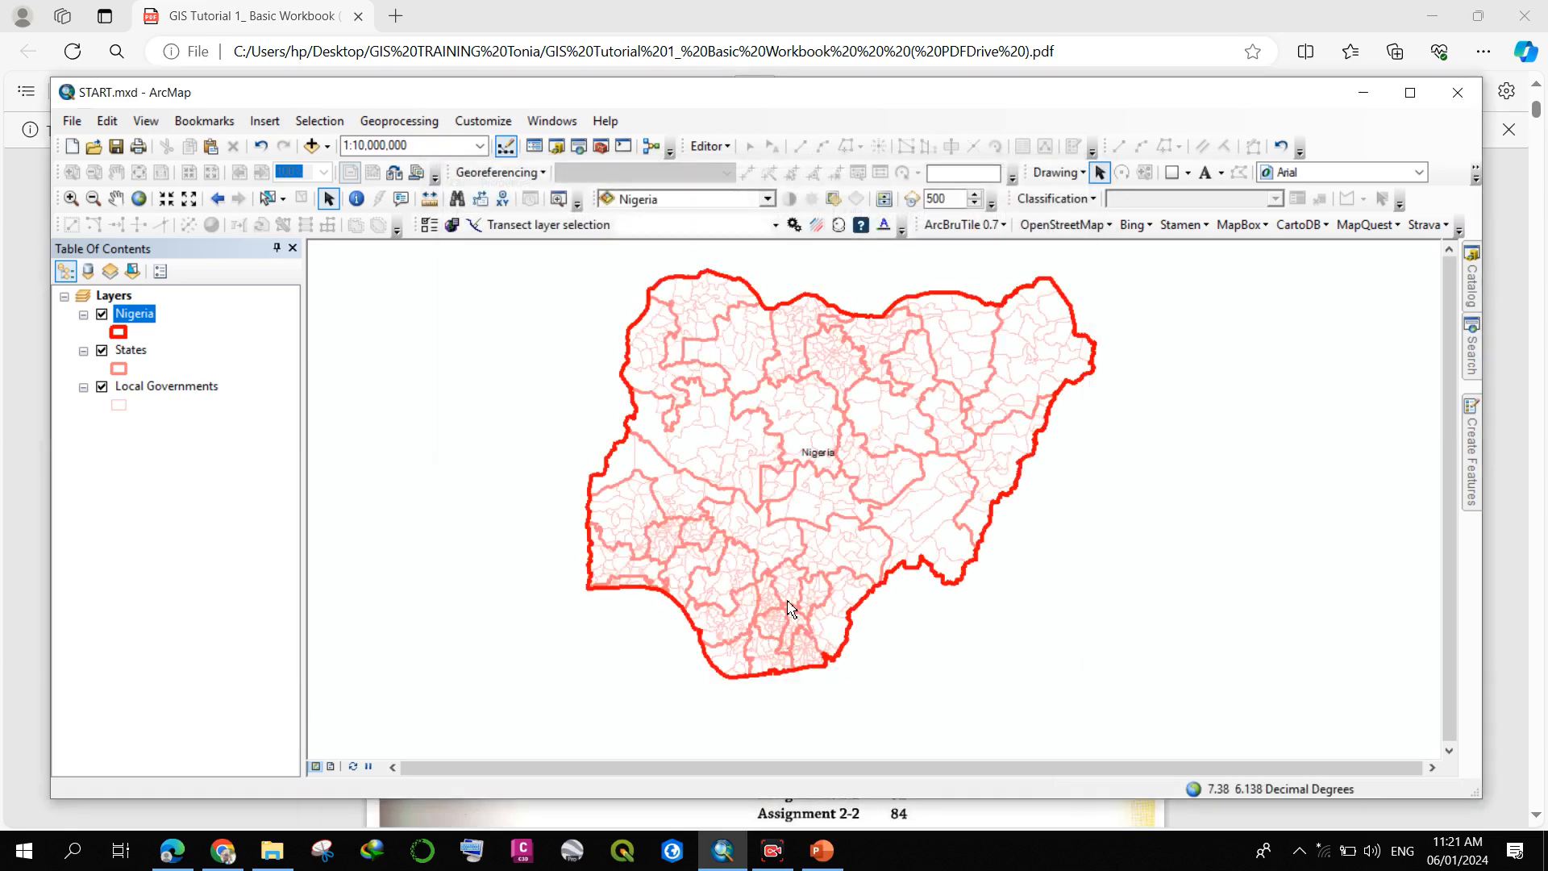
- Examine the Nigeria label on the map at both closer and more distant map scales
scroll(822, 456, "down", 6)
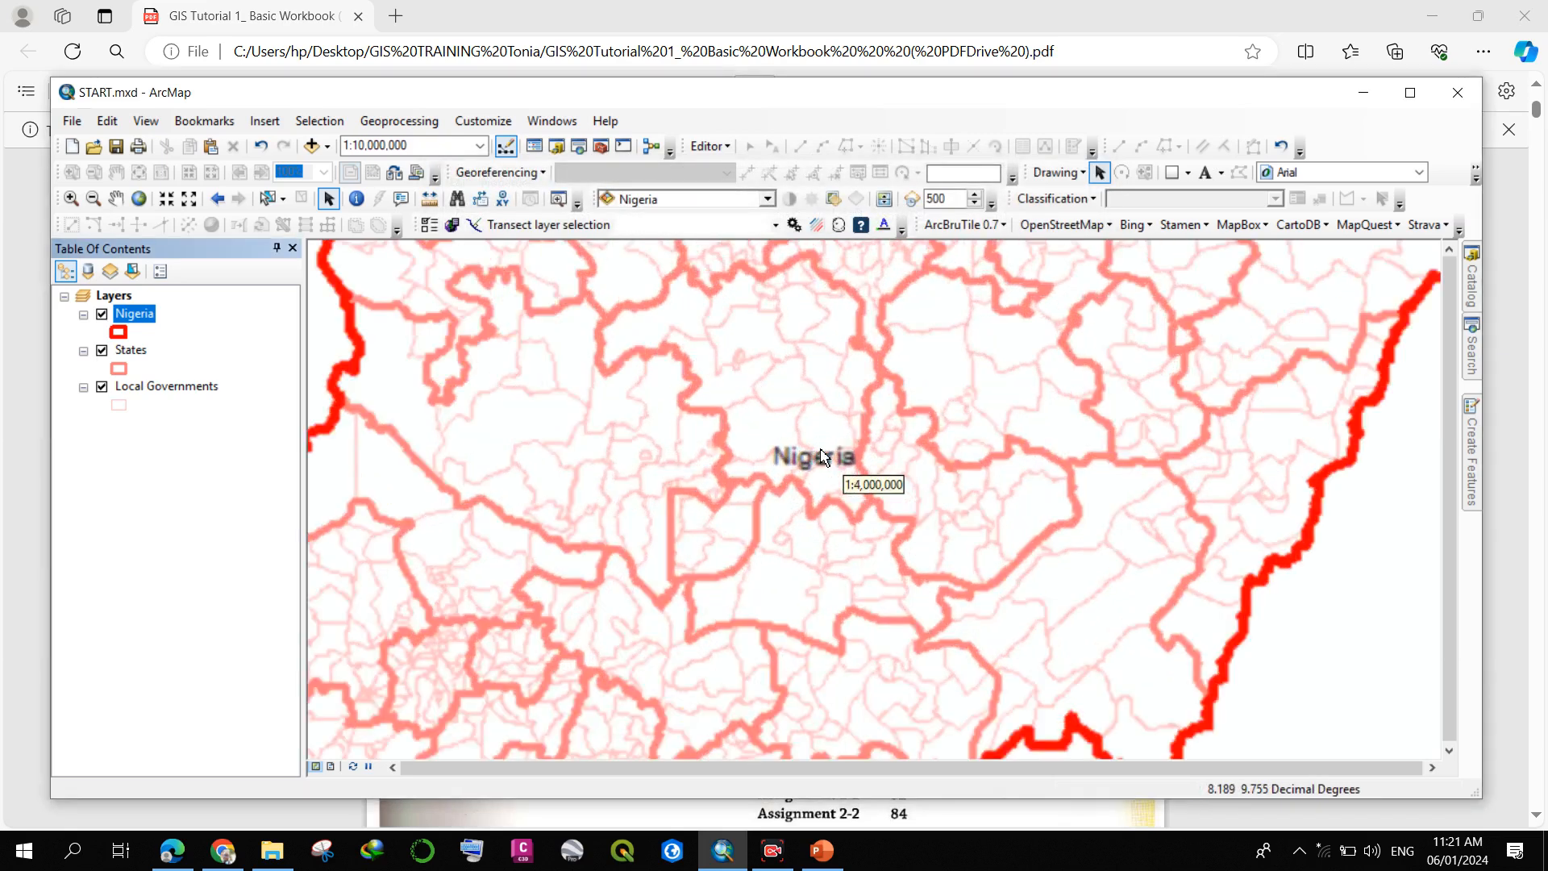
scroll(800, 476, "up", 5)
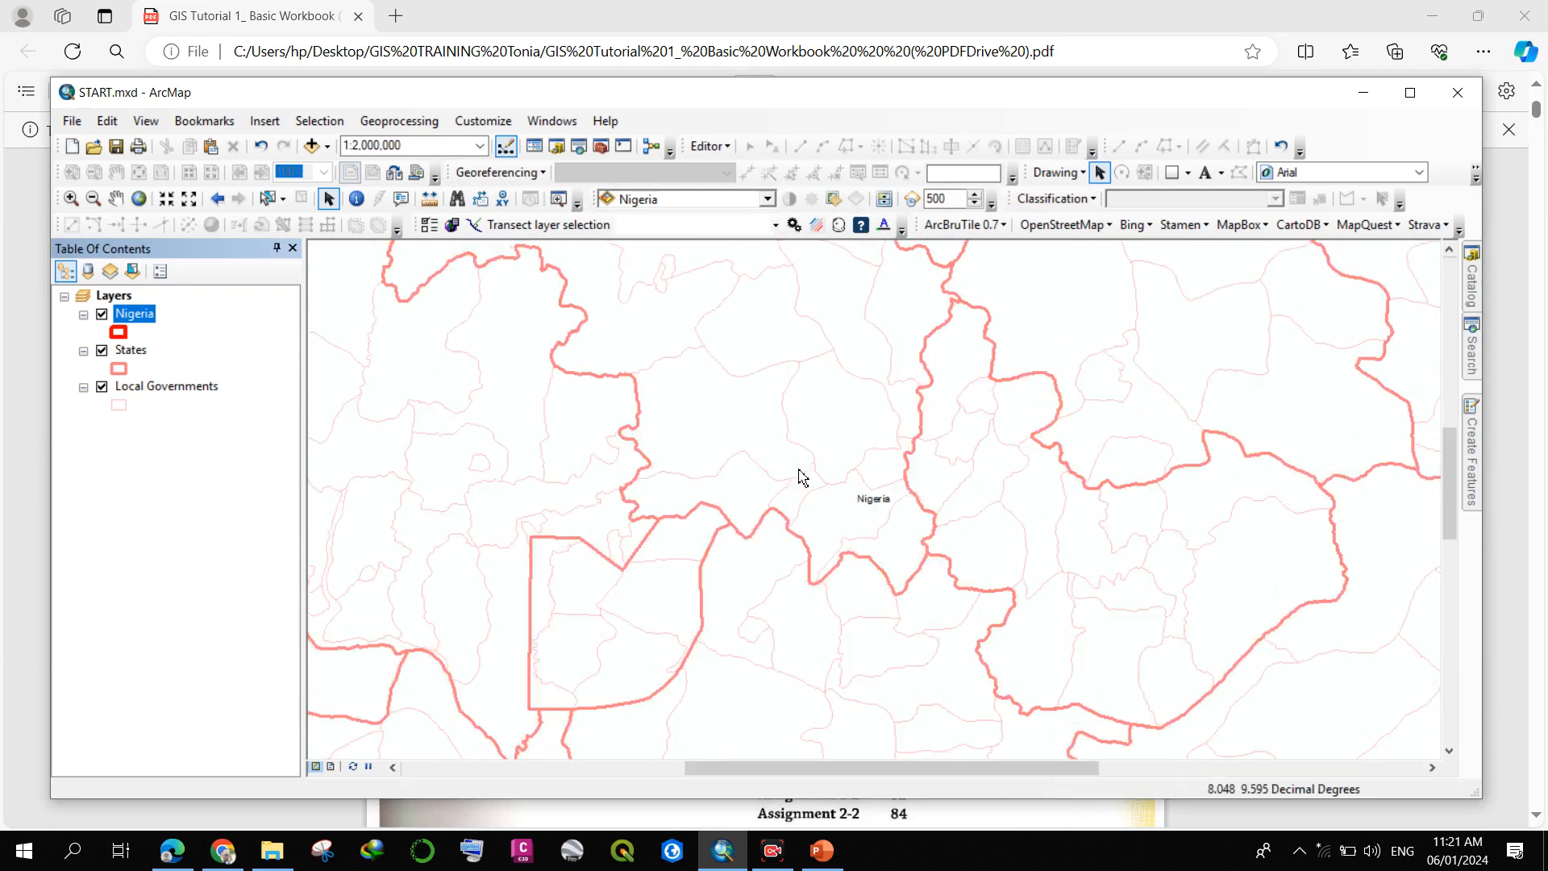
scroll(873, 523, "up", 1)
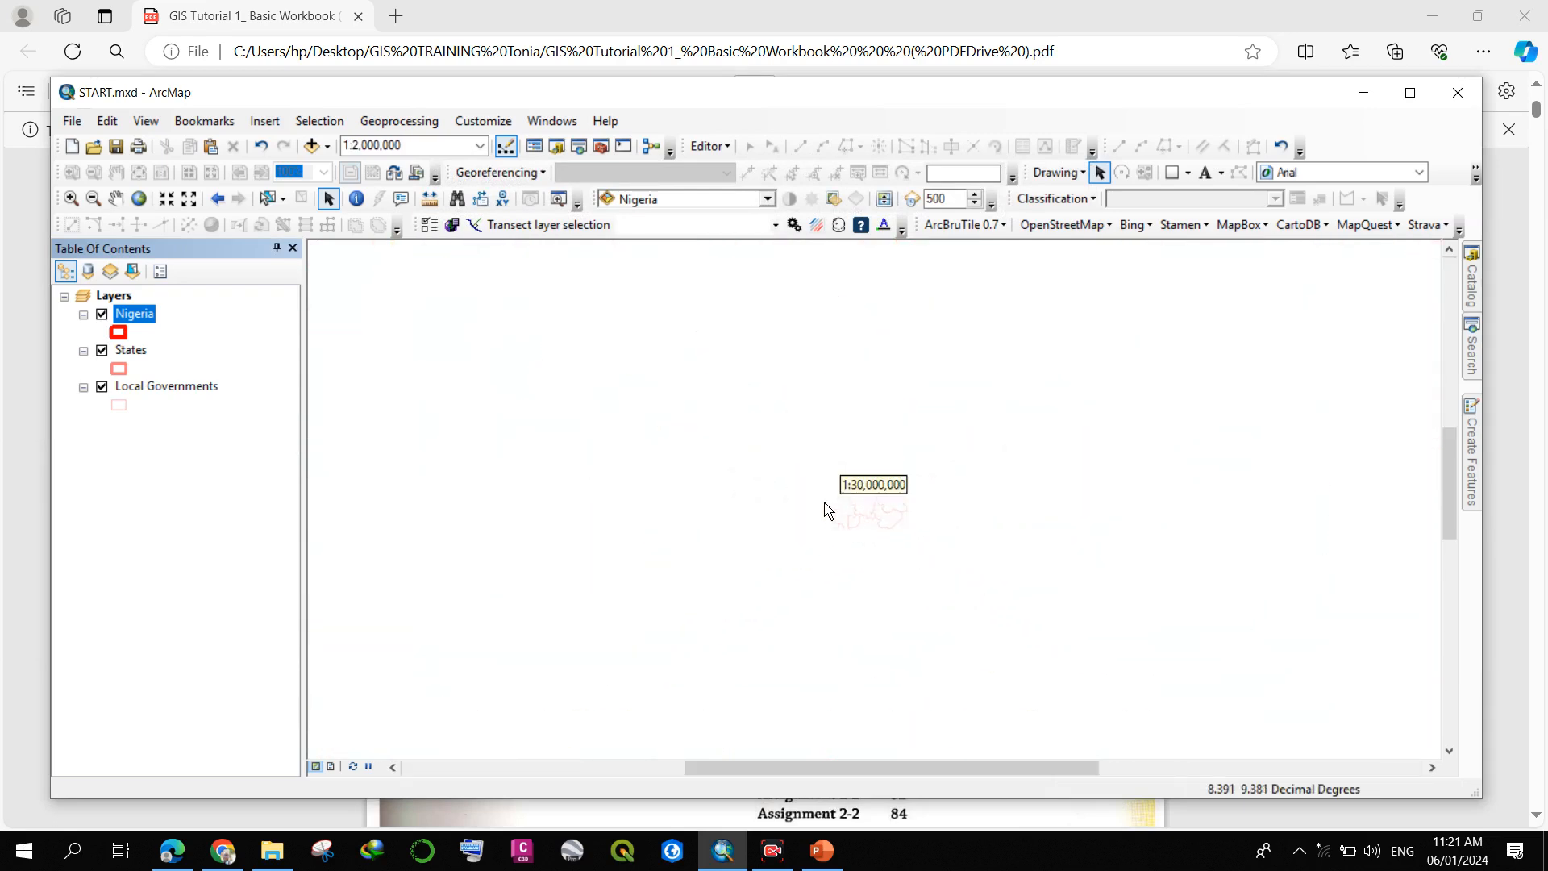
scroll(824, 509, "up", 1)
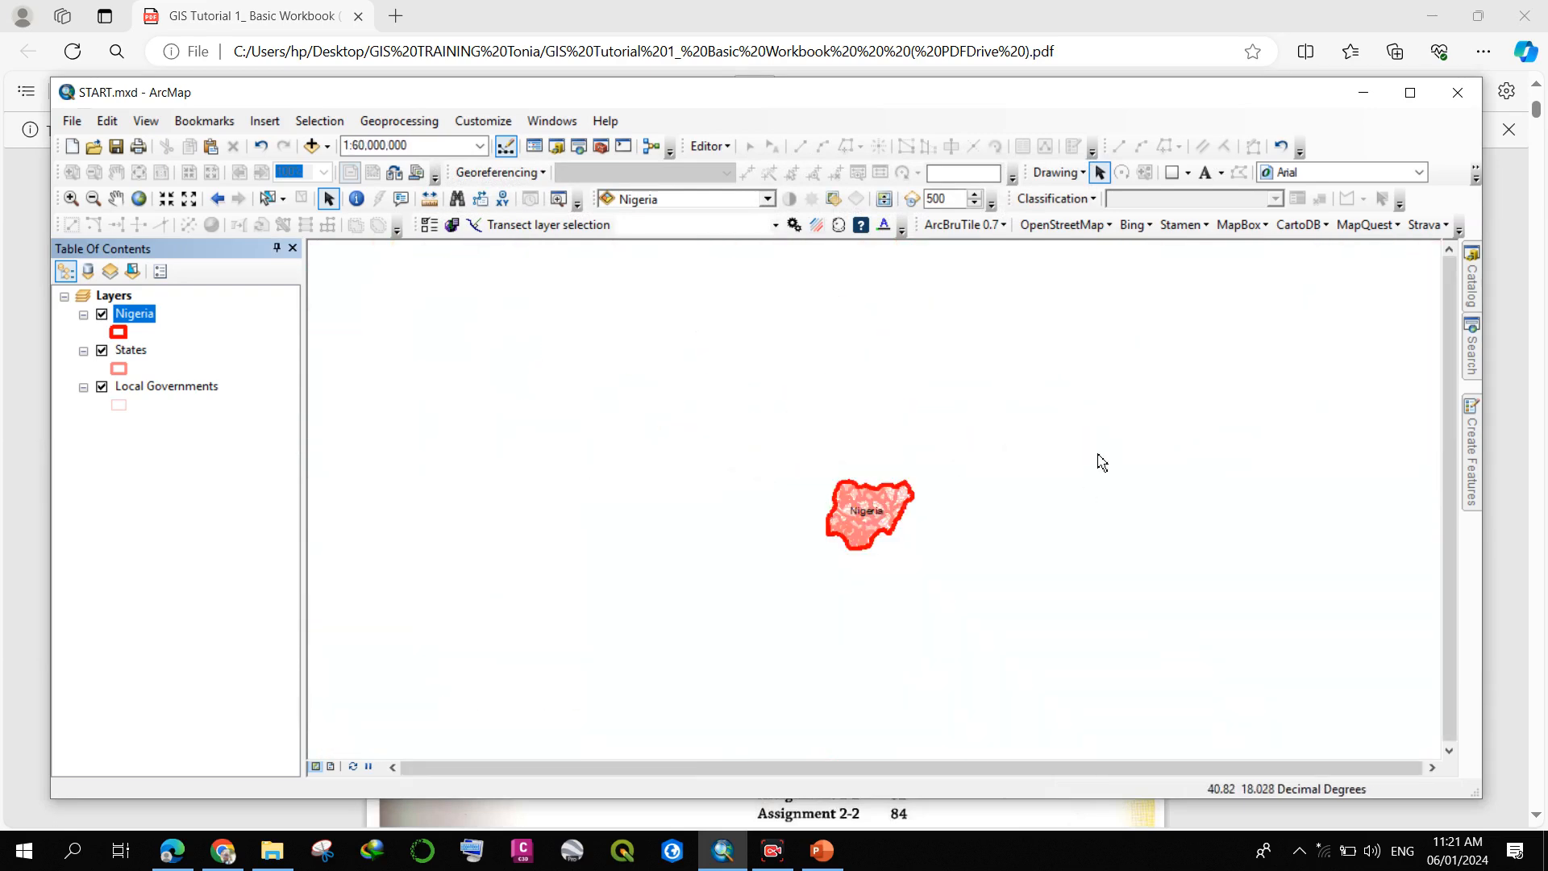
scroll(853, 538, "up", 1)
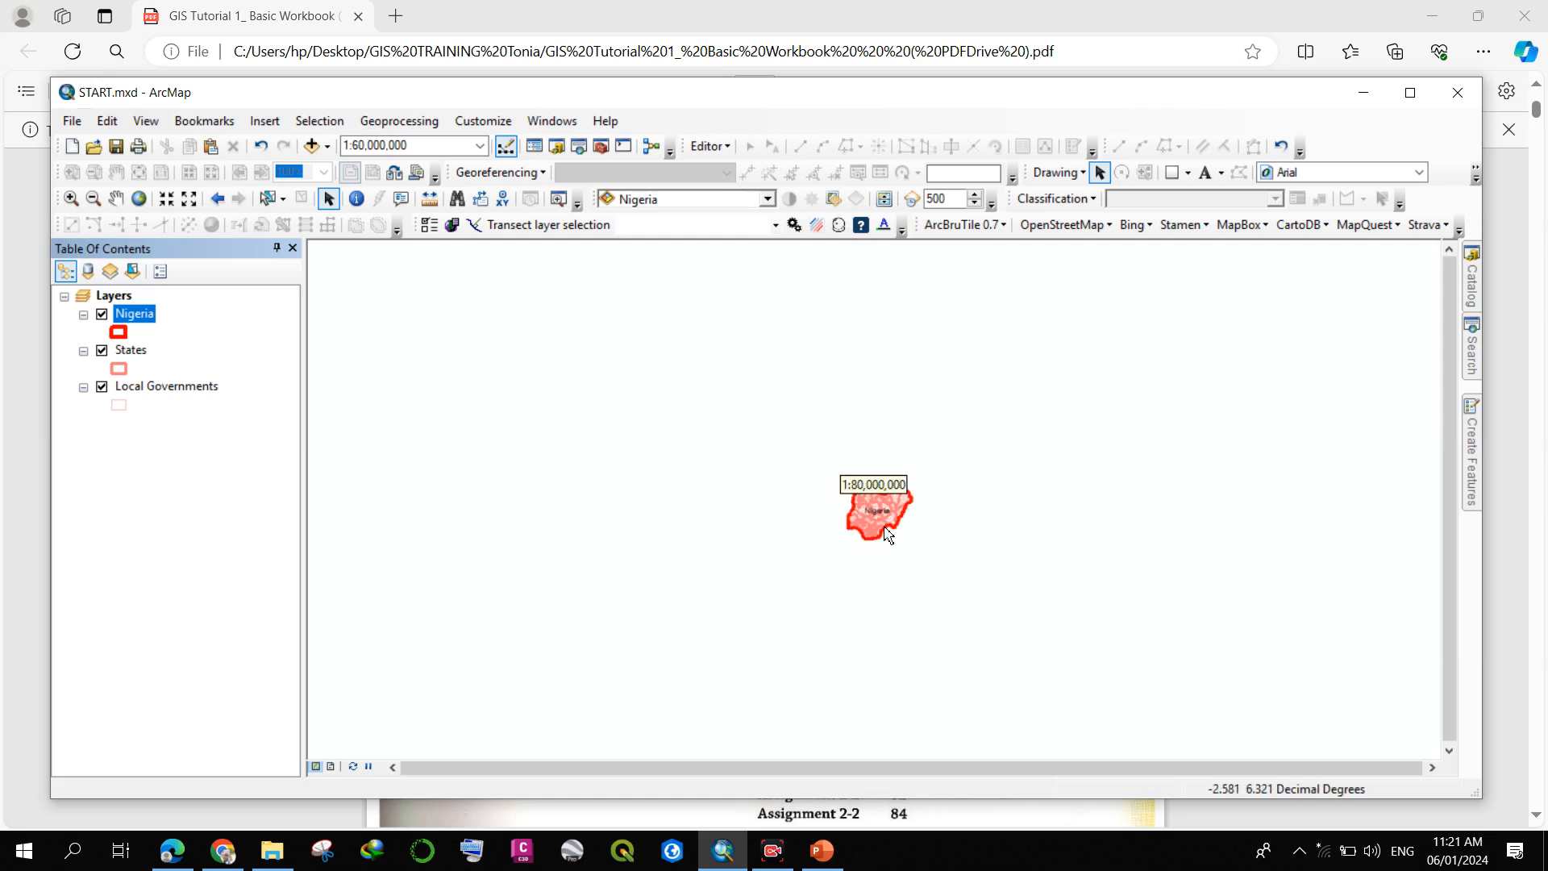
scroll(915, 523, "down", 2)
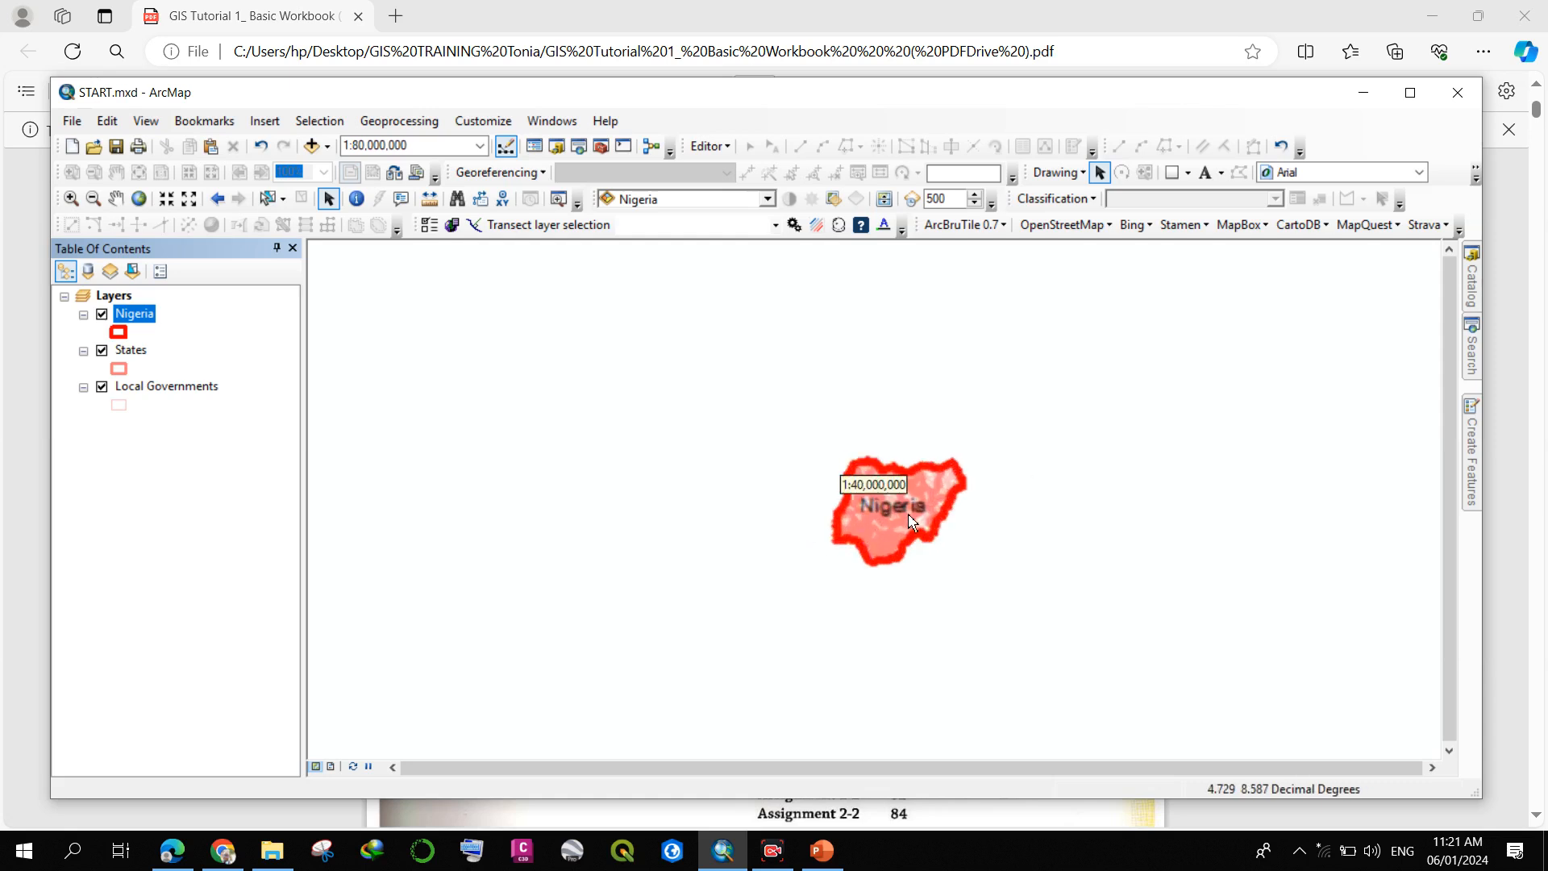
scroll(907, 516, "down", 2)
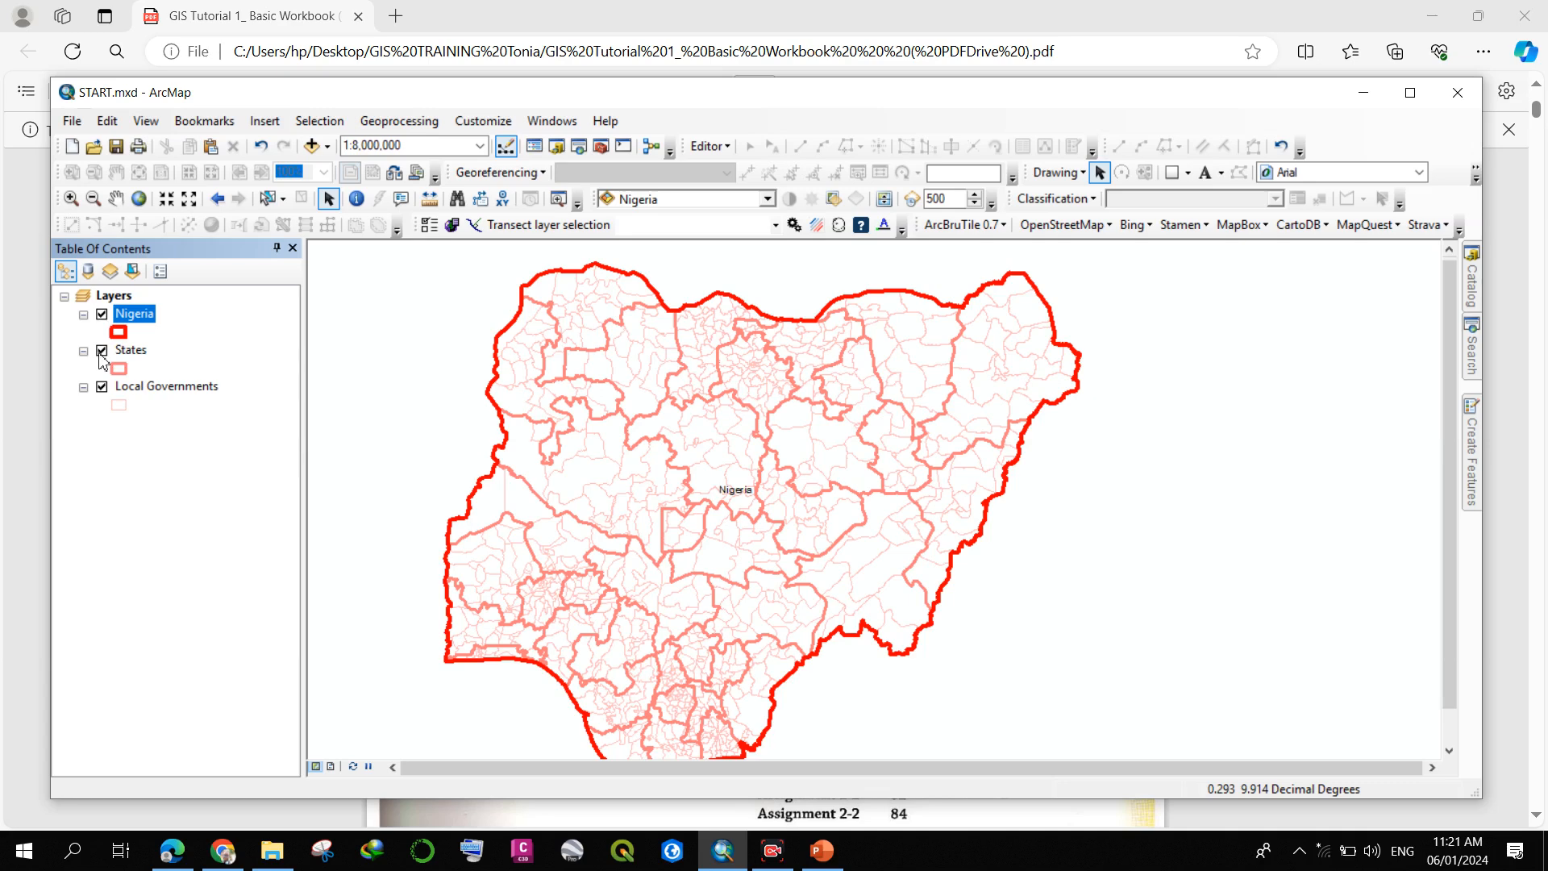
- Hide the States and Local Governments layers, briefly showing both again for comparison, so only the Nigeria layer is displayed
left_click(101, 351)
left_click(101, 387)
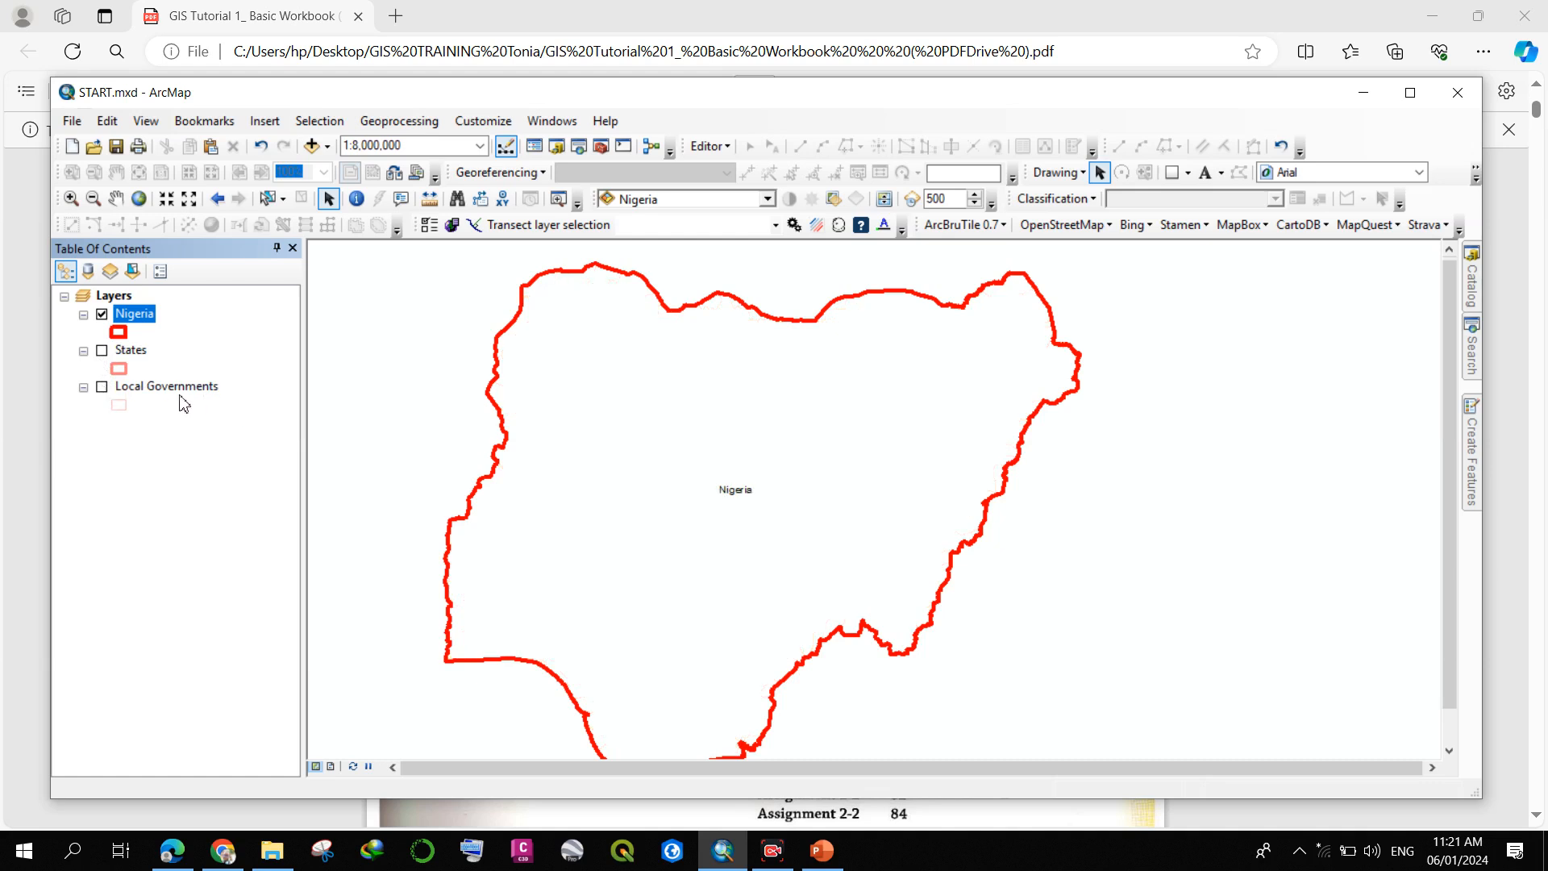
right_click(176, 390)
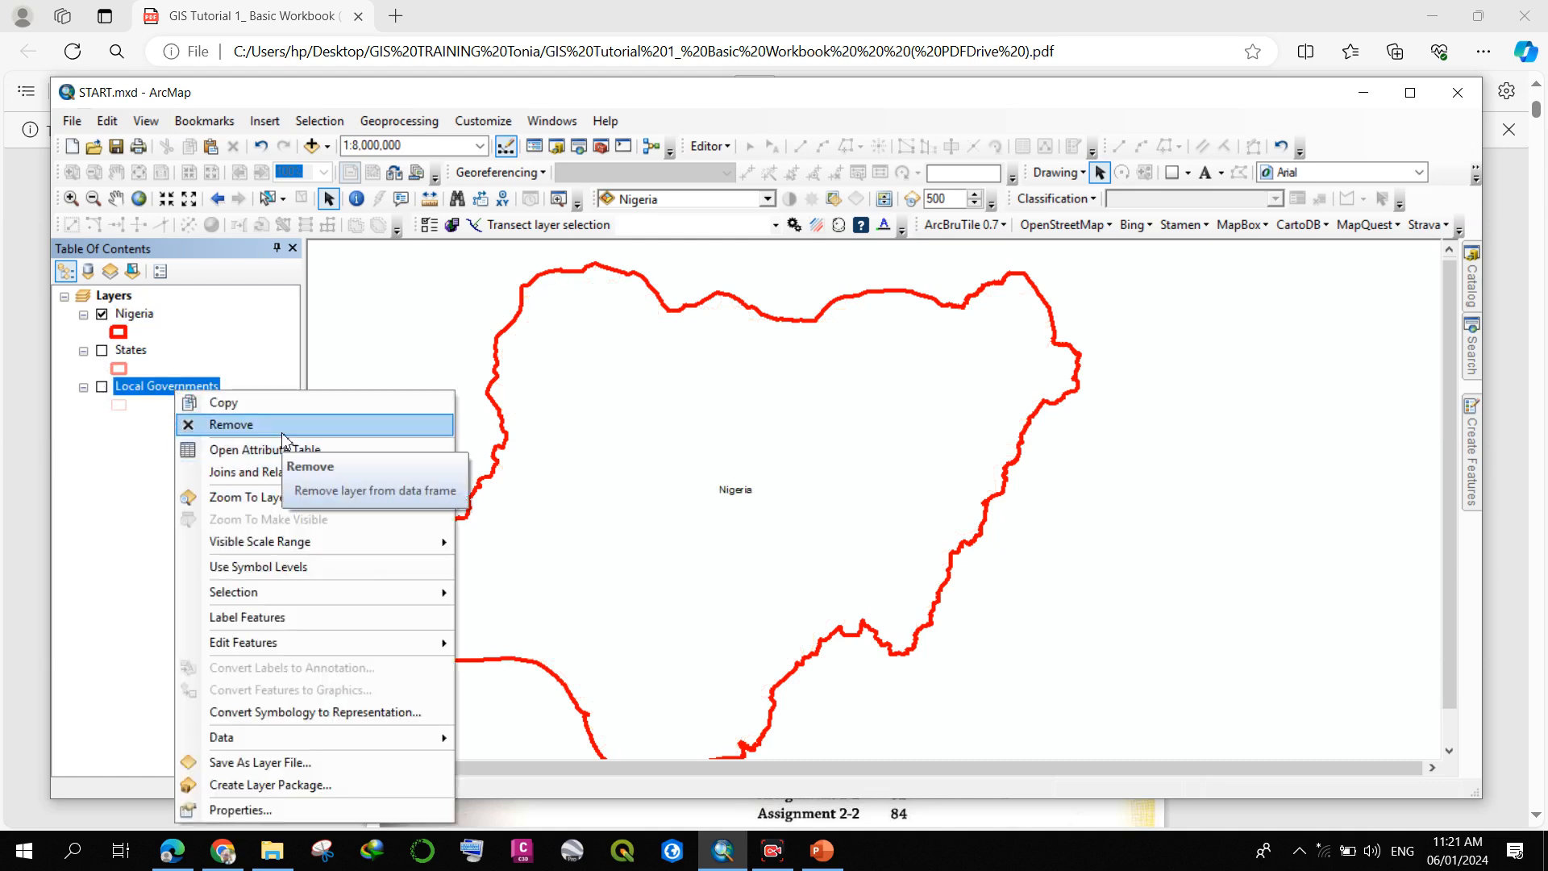
left_click(96, 421)
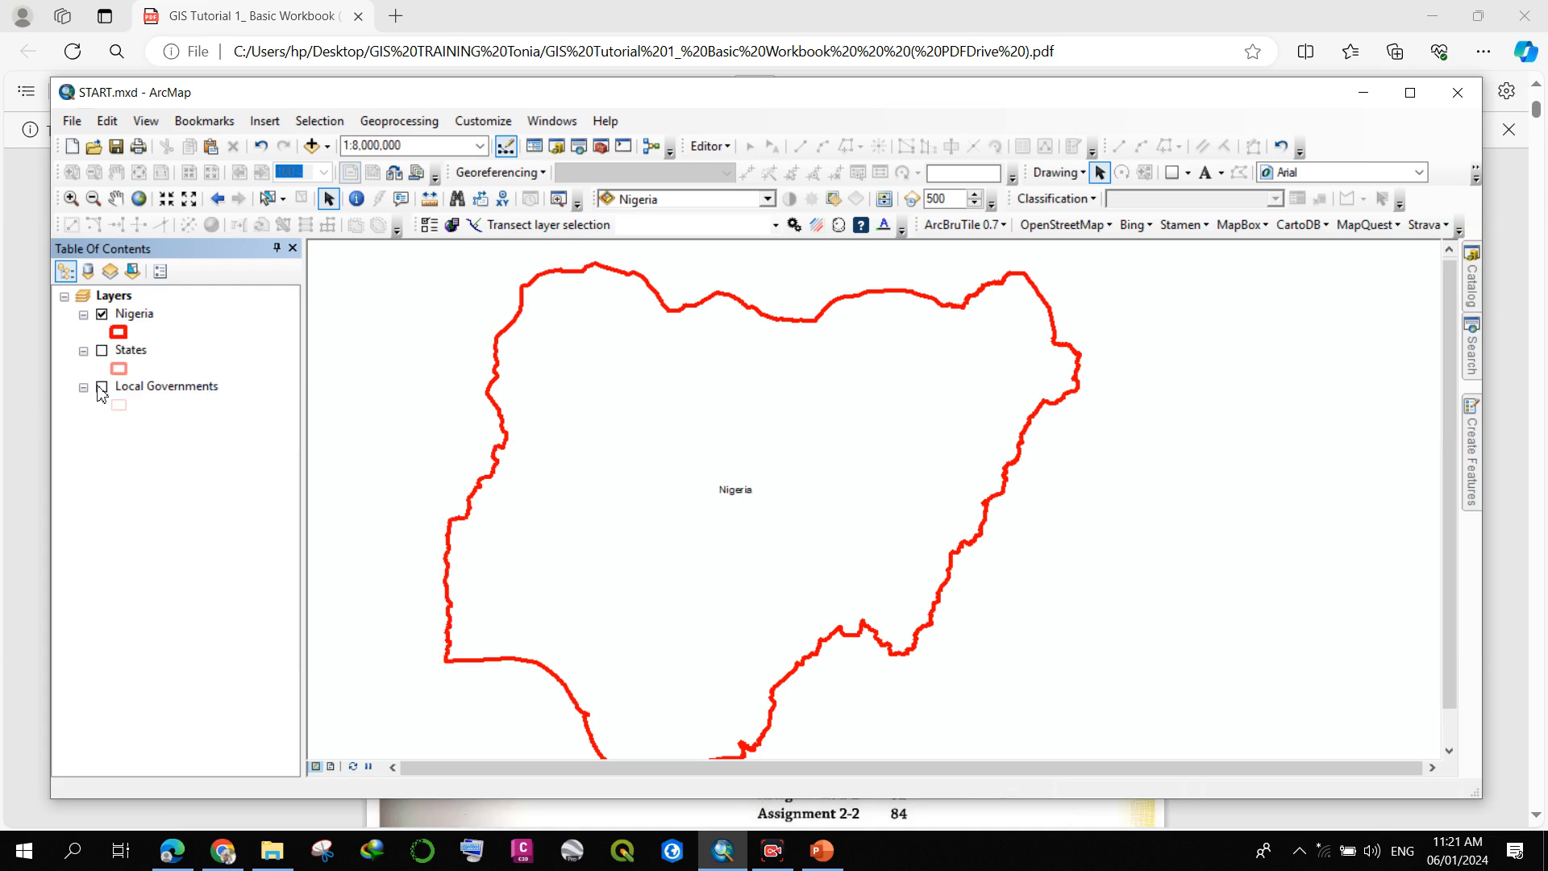
left_click(102, 387)
left_click(101, 352)
left_click(101, 351)
left_click(101, 387)
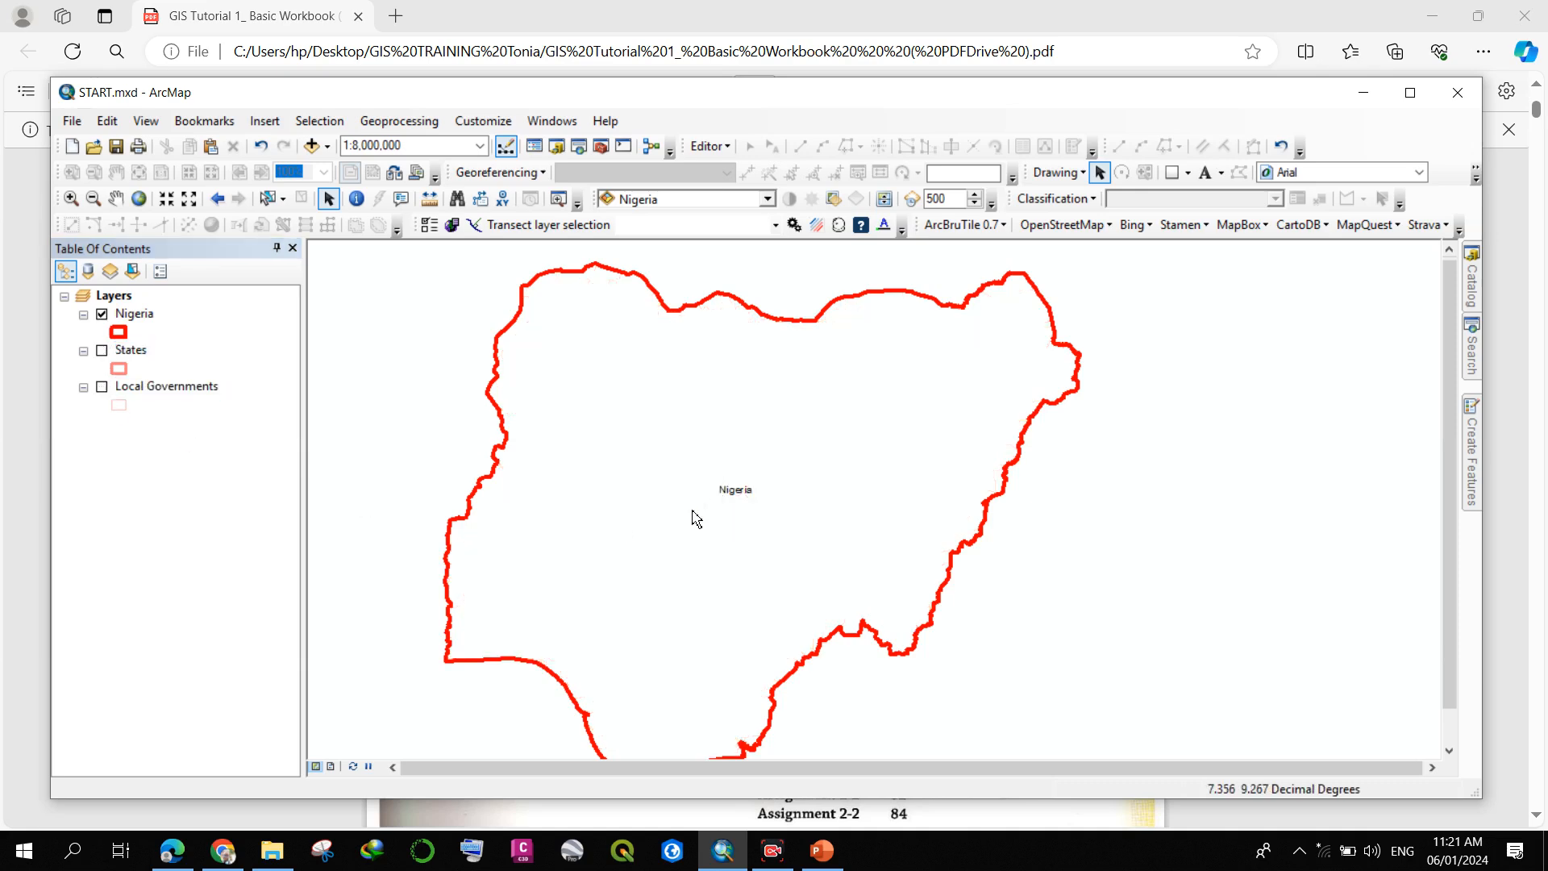
- Switch the Nigeria layer's feature labels off, on and off again, applying the changes, and accept the layer properties
scroll(728, 496, "up", 3)
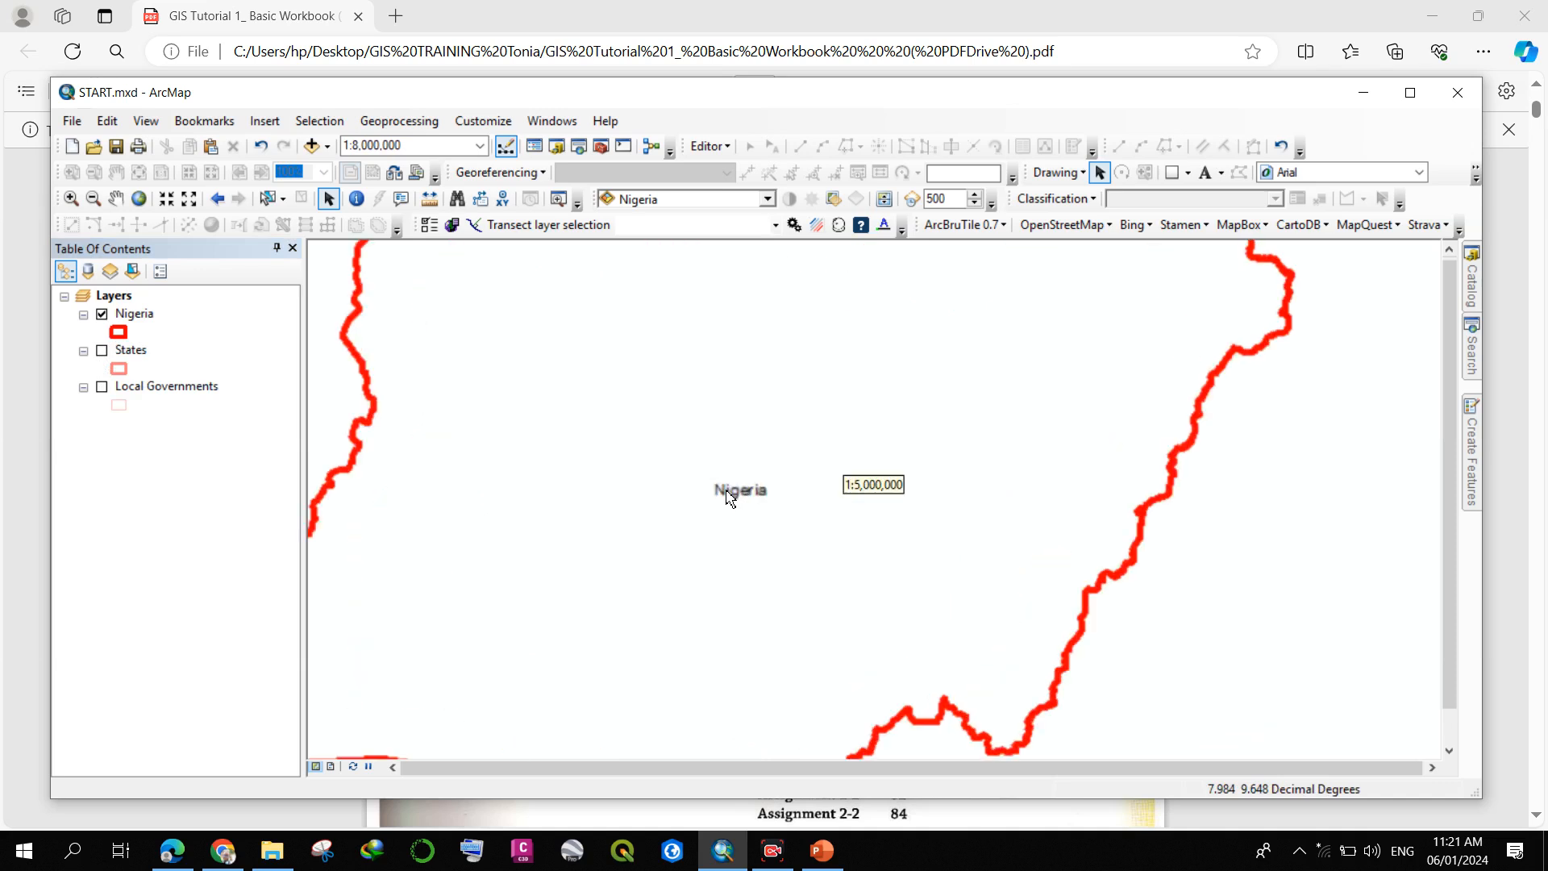
scroll(790, 487, "down", 3)
double_click(134, 314)
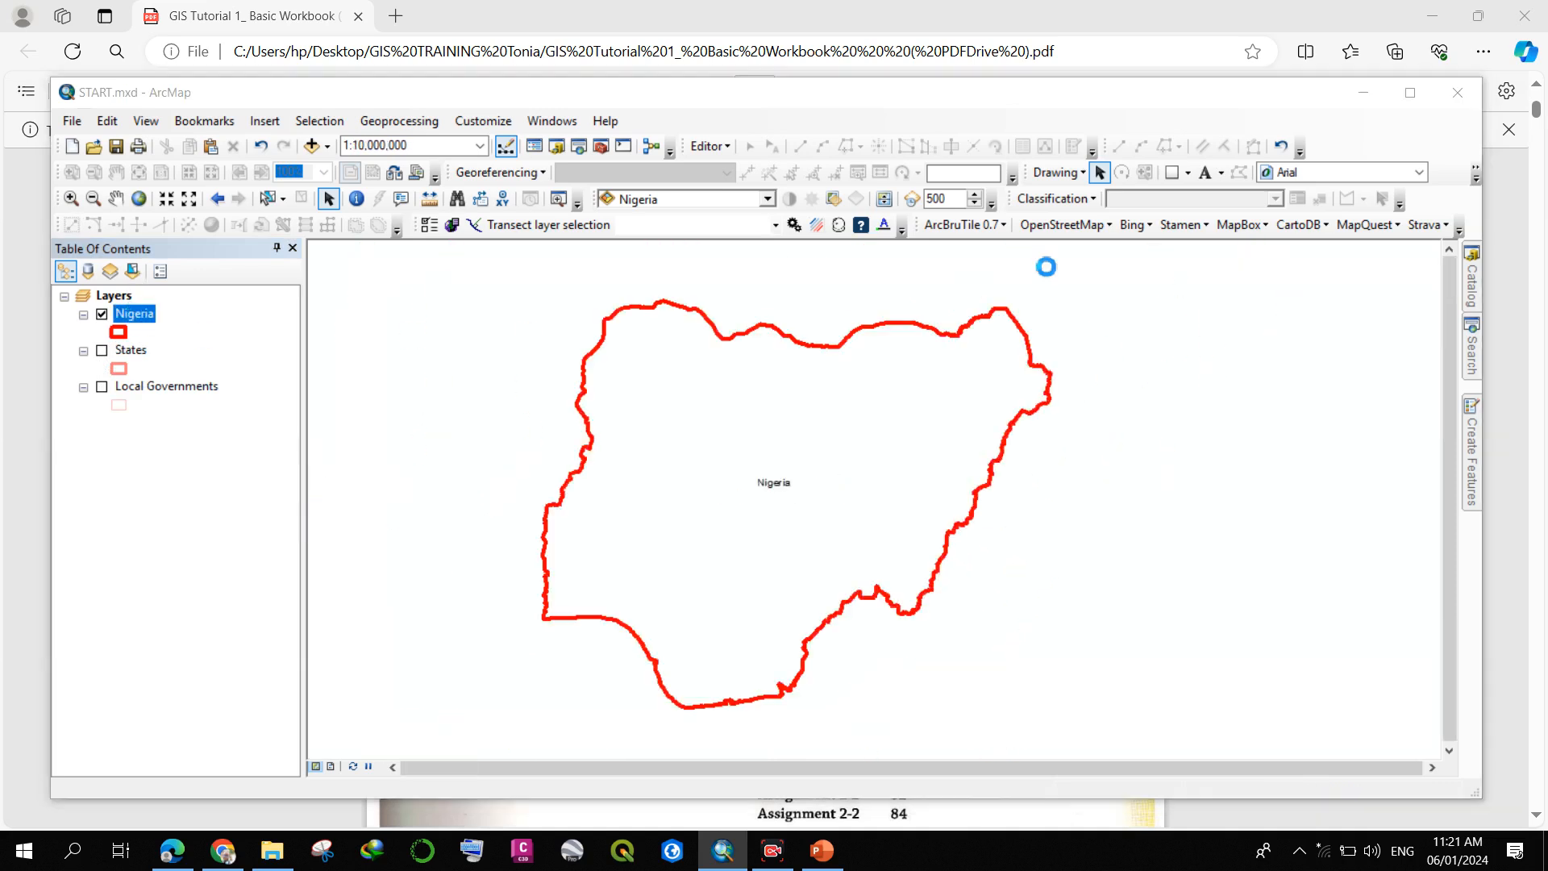
left_click(457, 269)
left_click_drag(773, 178, 1238, 110)
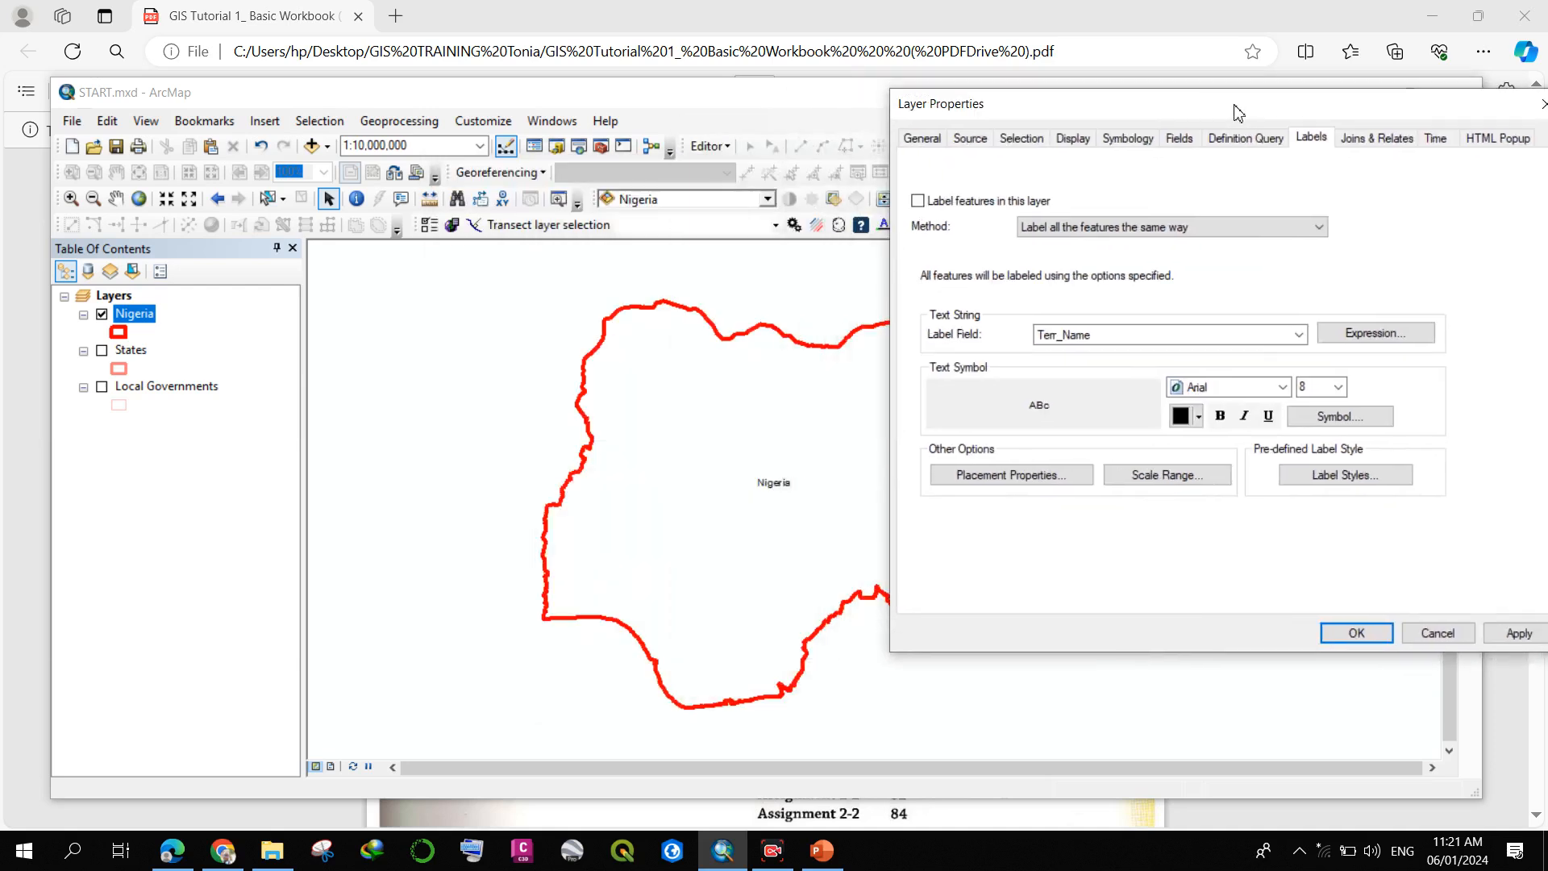
left_click(1512, 633)
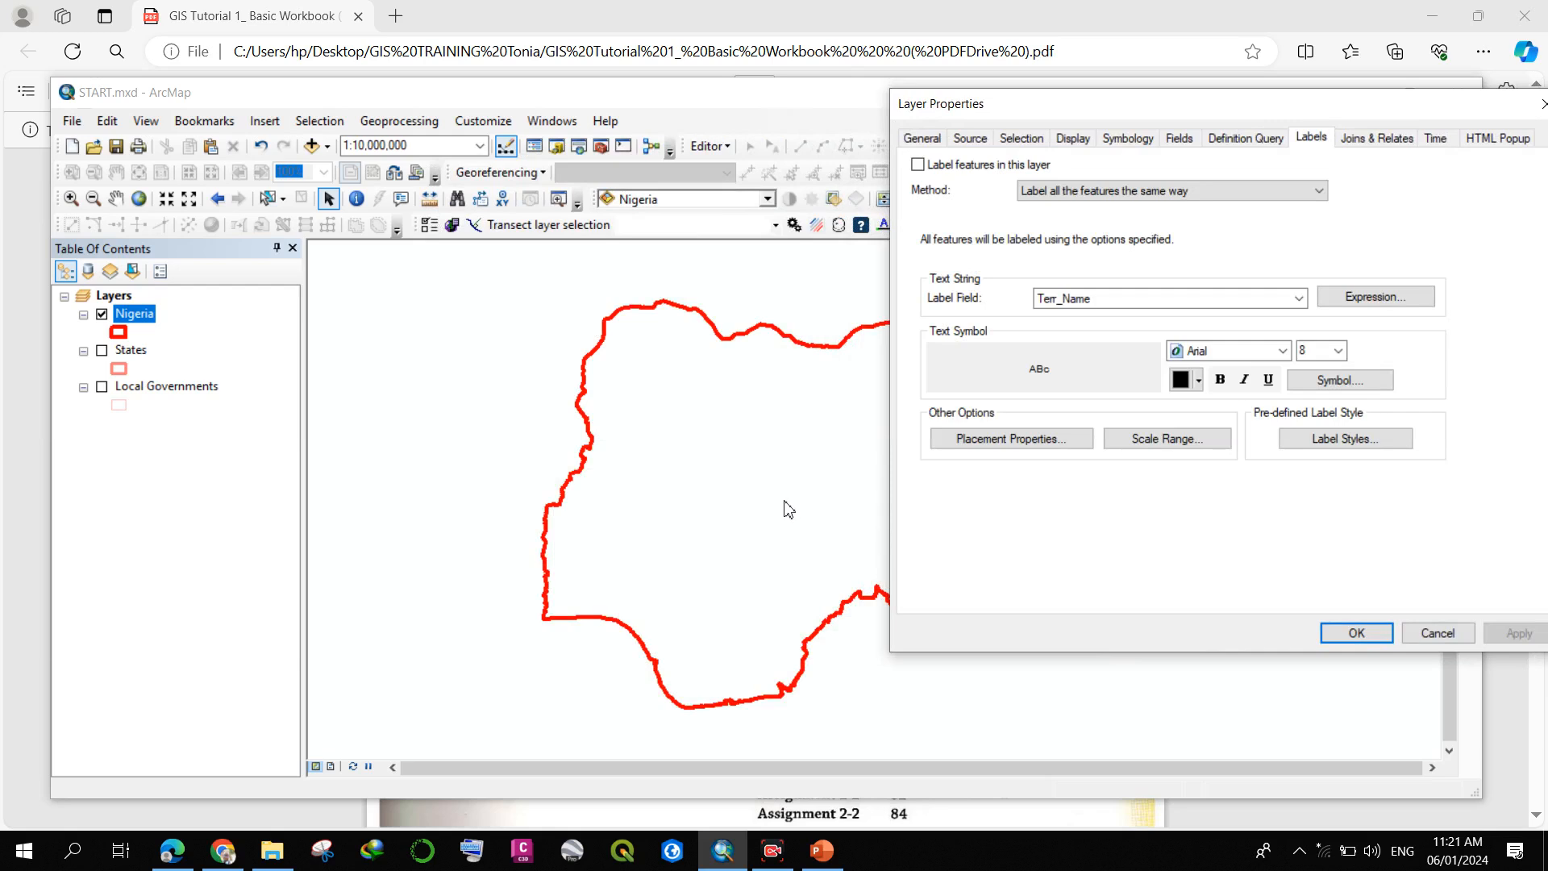
left_click(918, 165)
left_click(1497, 634)
left_click(919, 165)
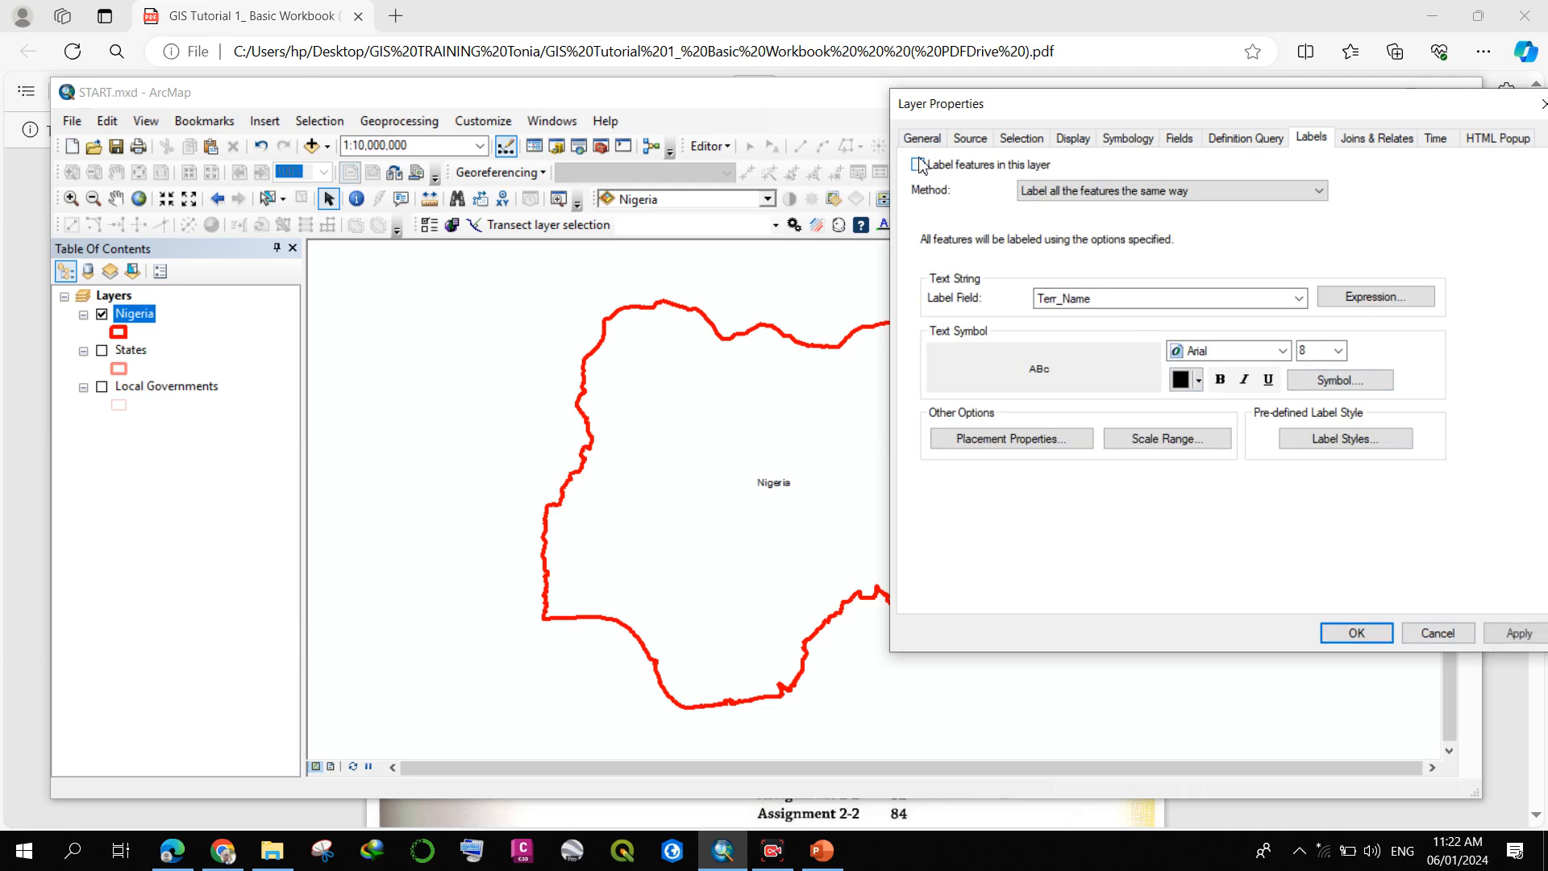
left_click(1357, 633)
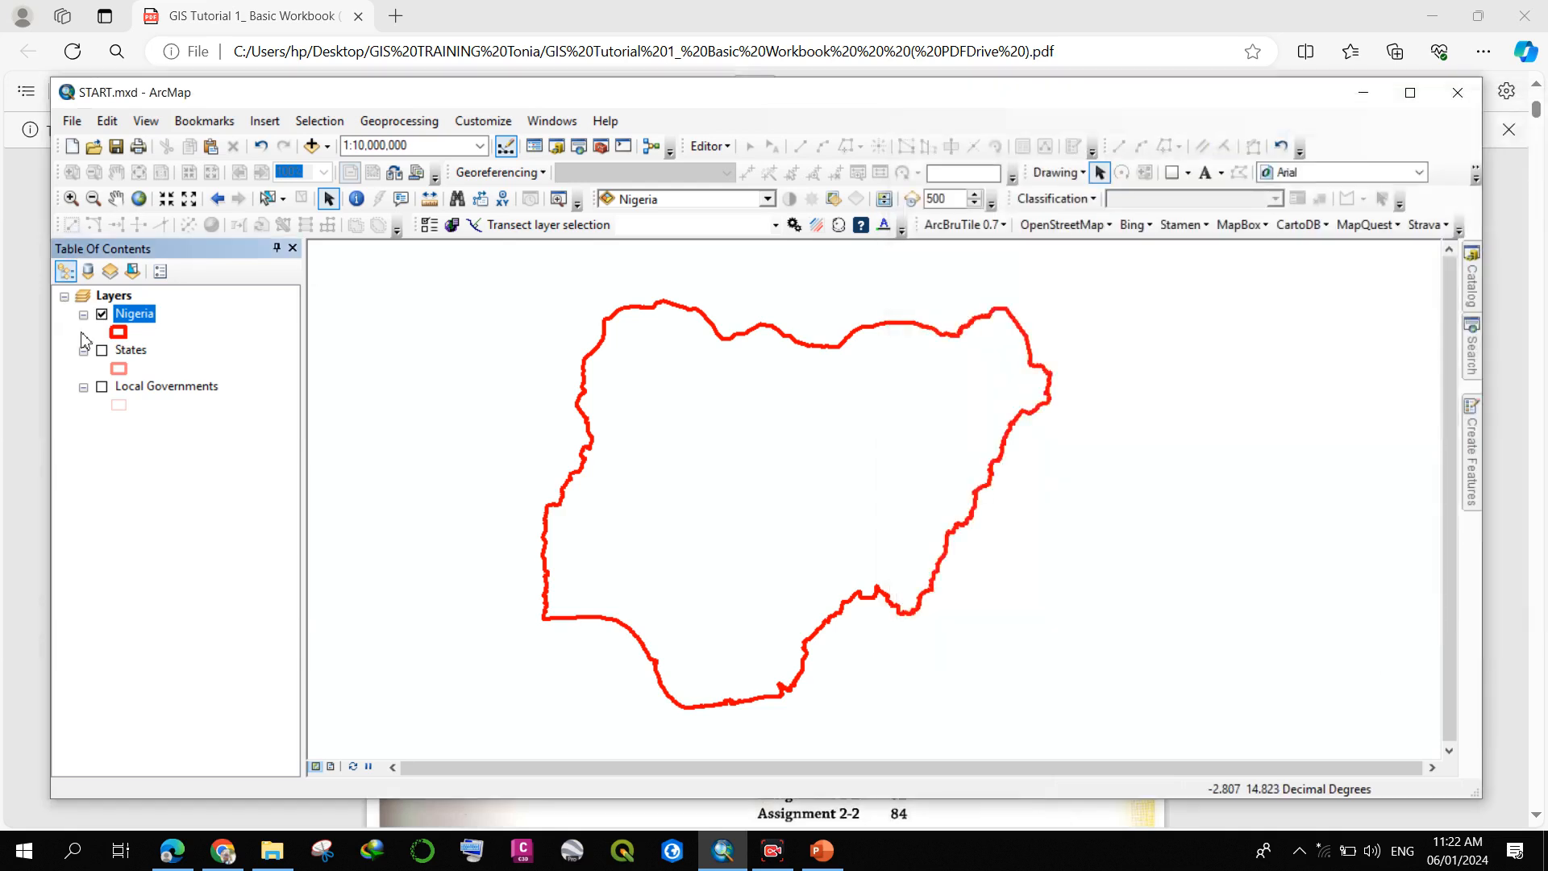
- Turn on feature labels for the States layer with ADM1_NAME as the label field, and display it instead of the Nigeria layer
double_click(135, 351)
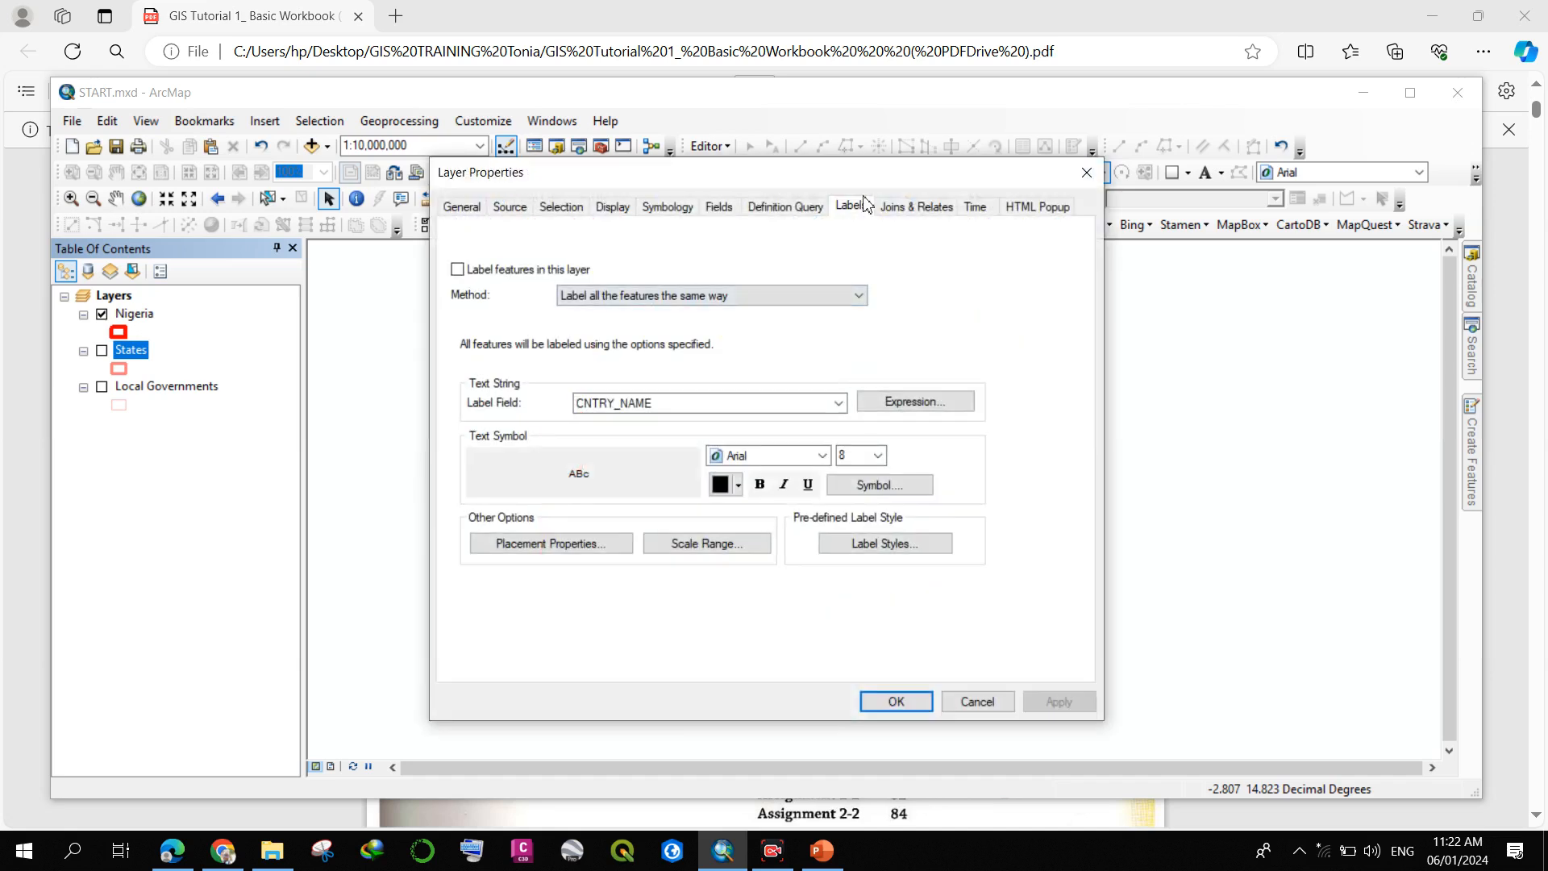
left_click(458, 269)
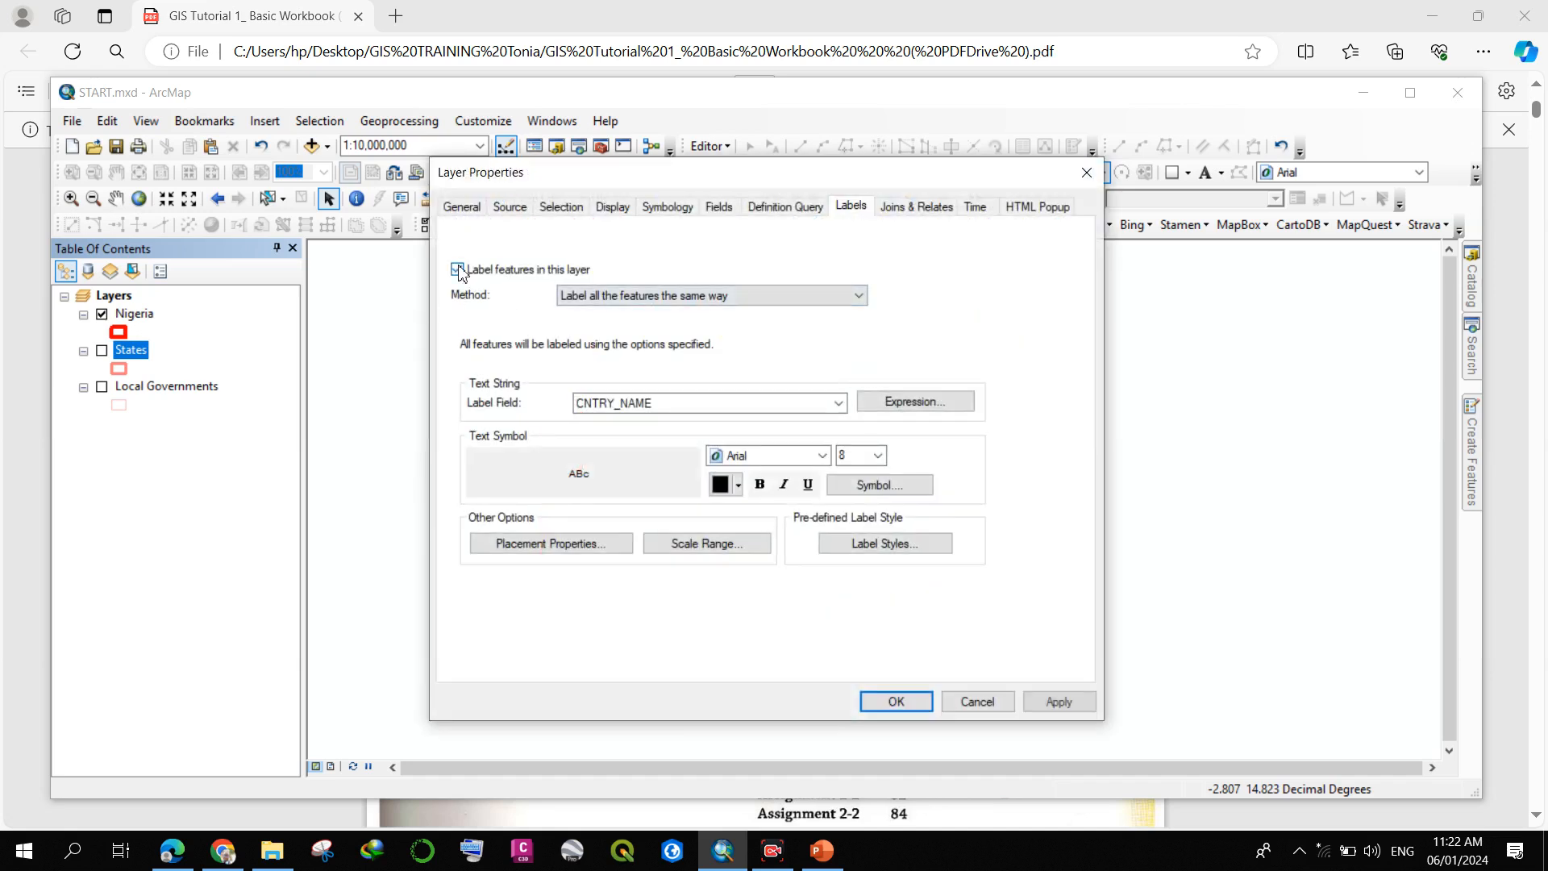
left_click(664, 406)
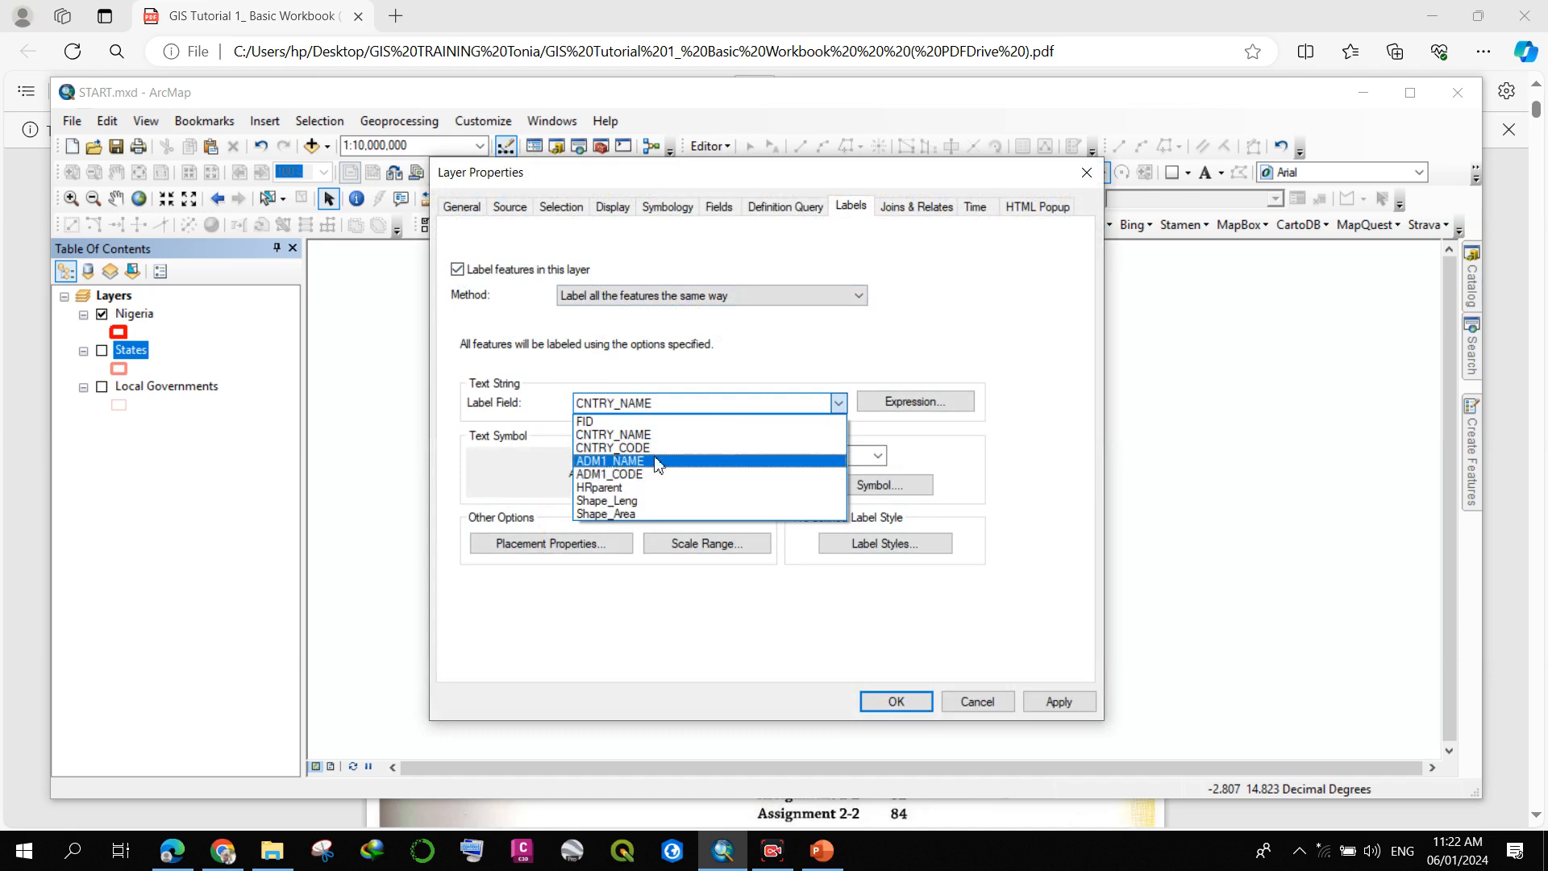
left_click(660, 461)
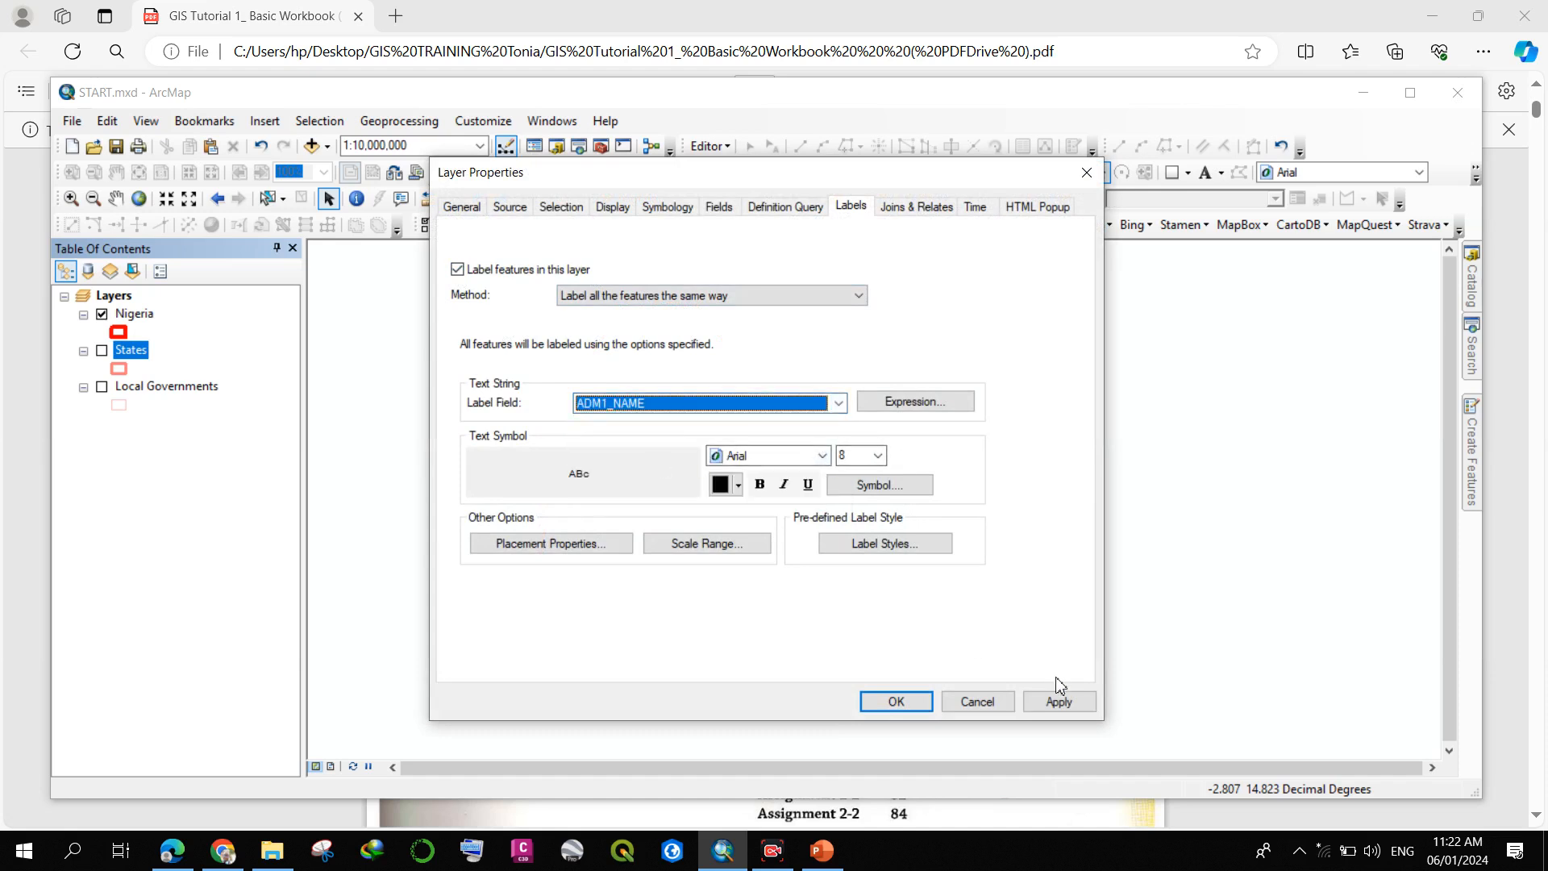
left_click(1059, 700)
left_click_drag(725, 172, 1240, 129)
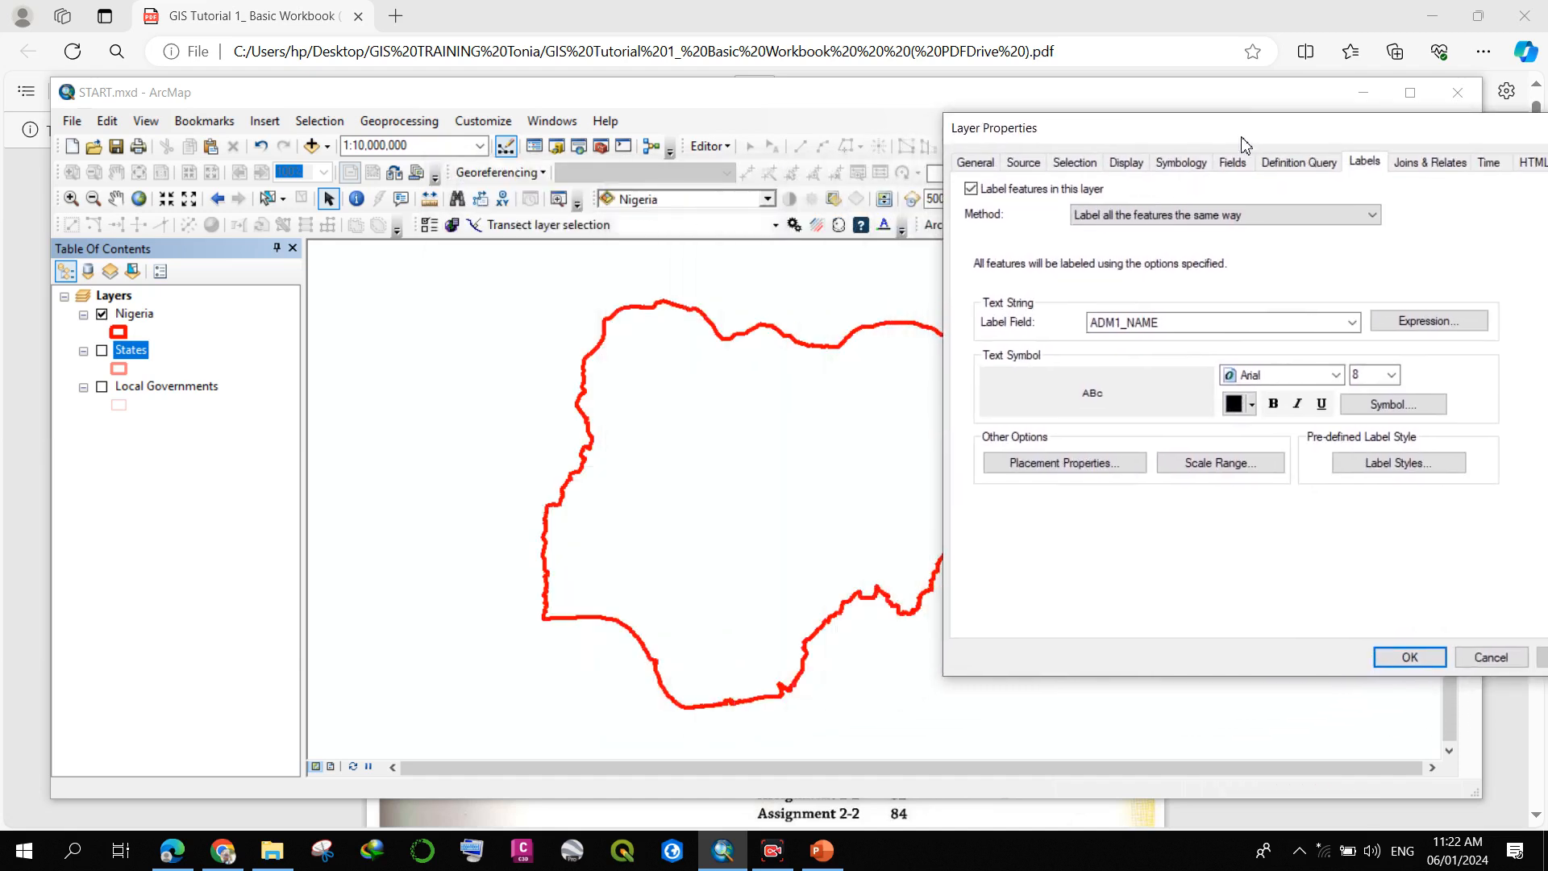
left_click(691, 511)
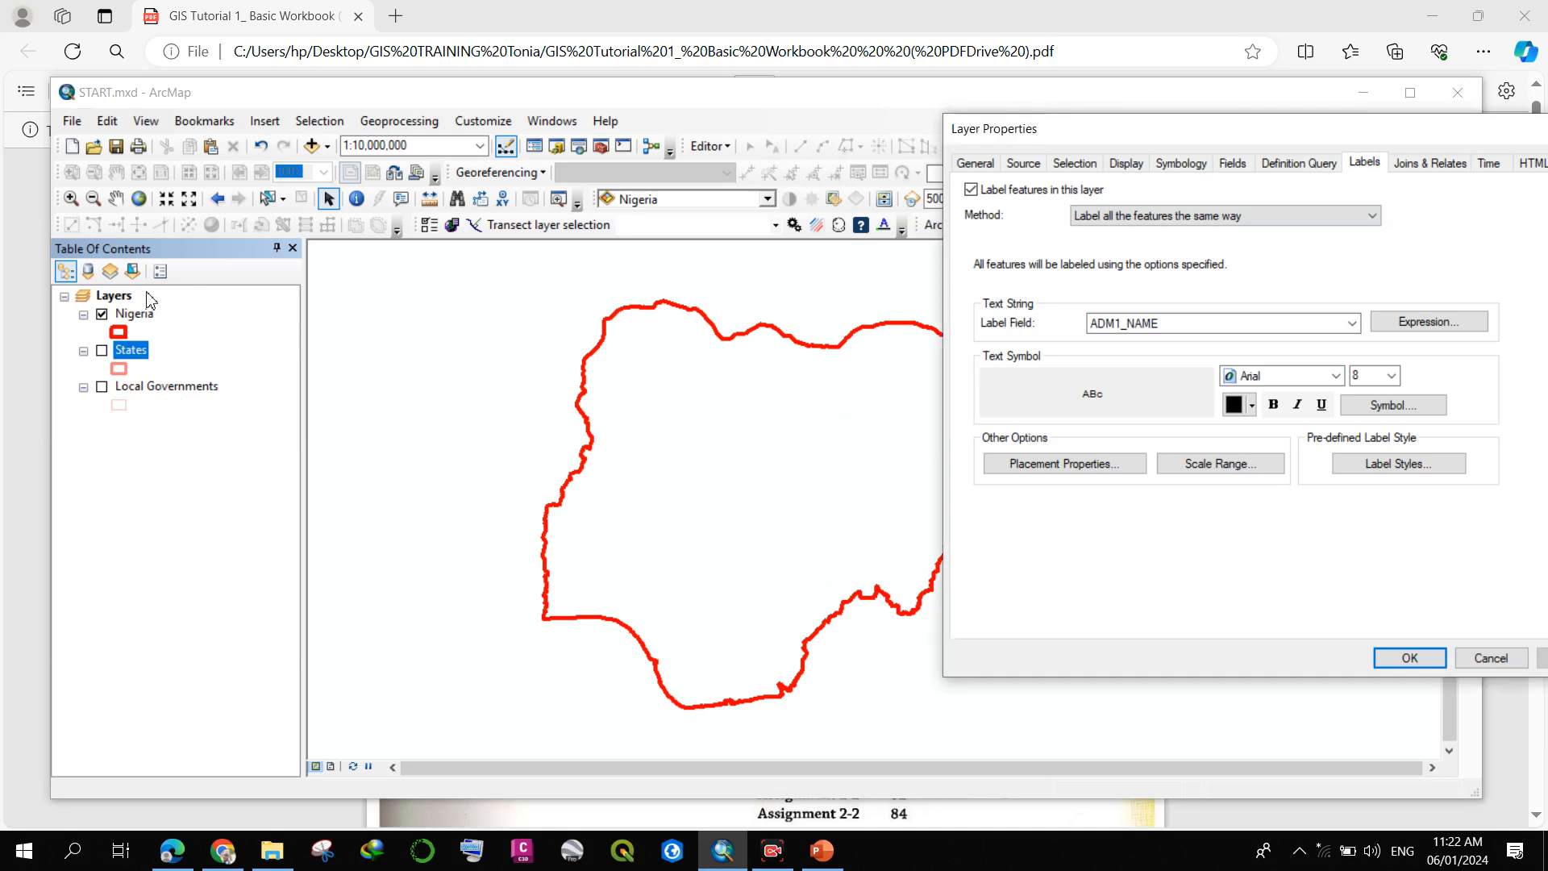
left_click(103, 354)
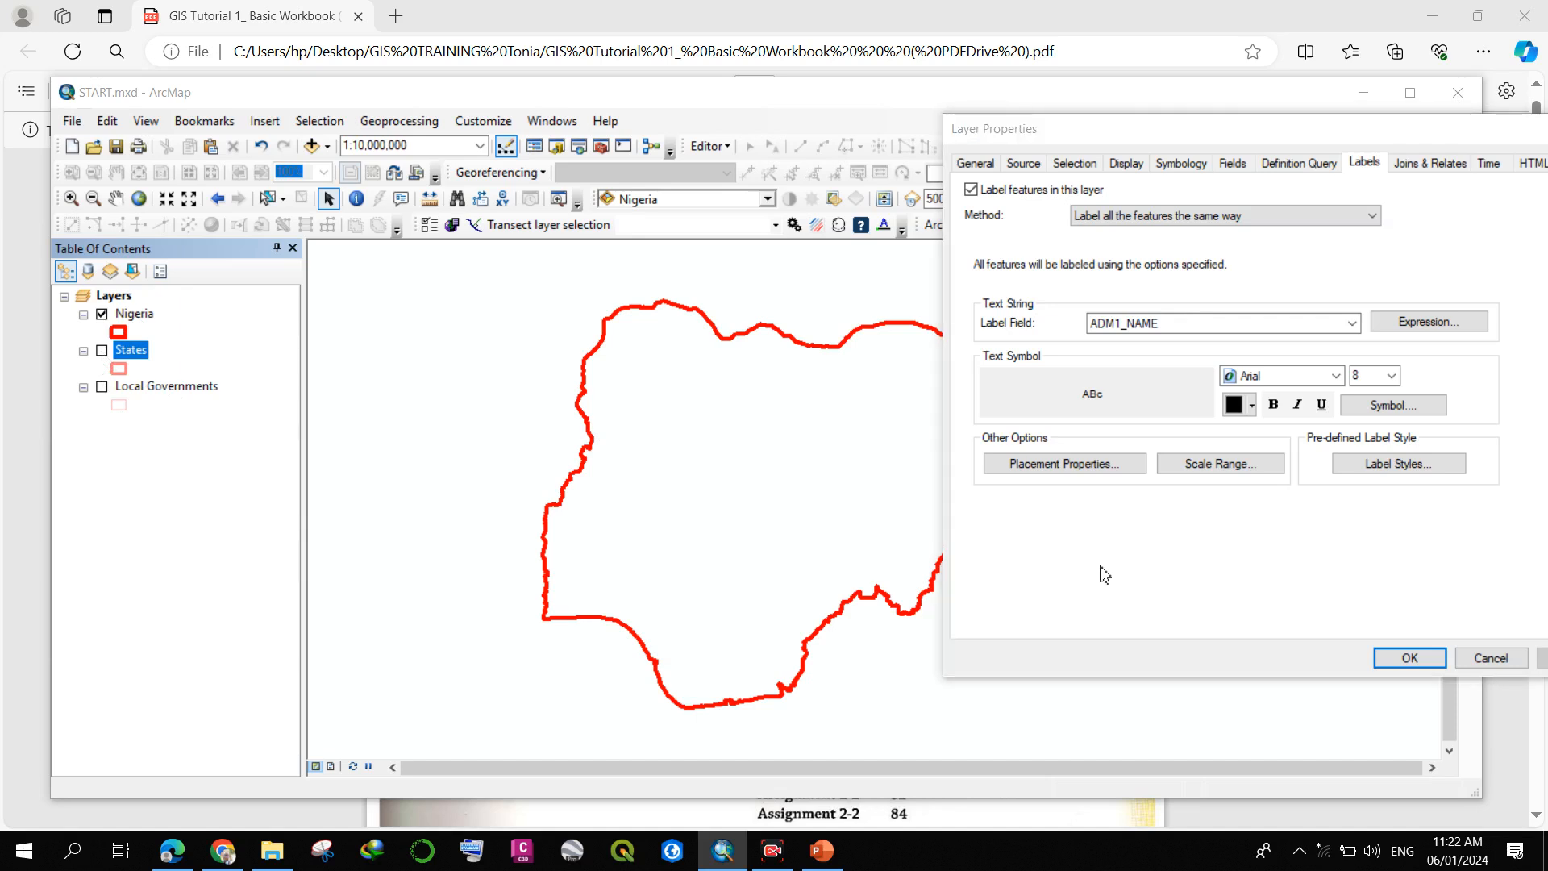
left_click(1403, 658)
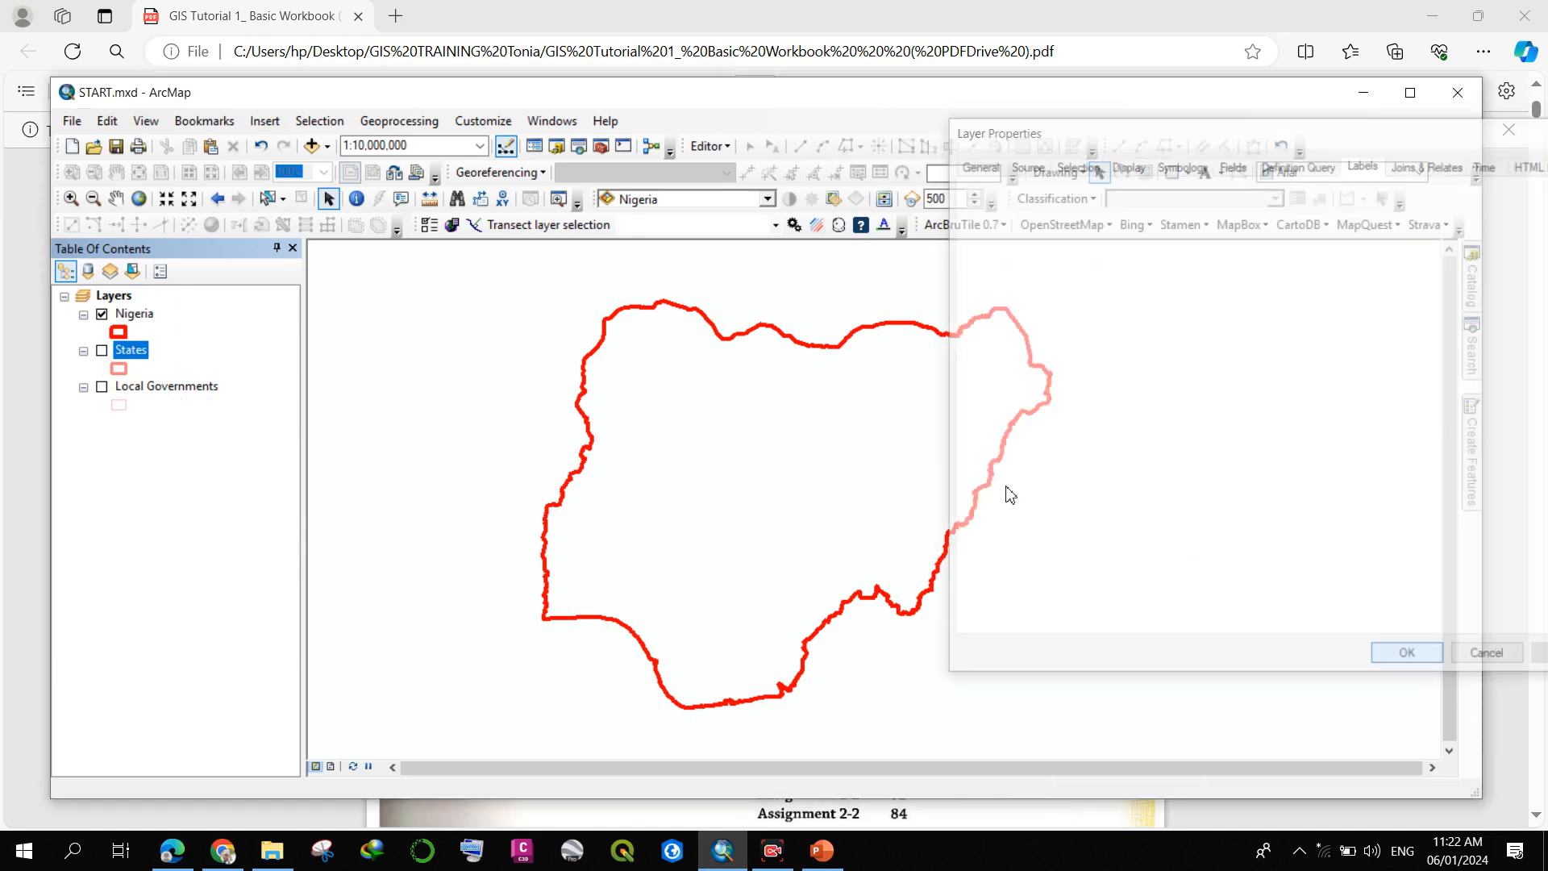
left_click(102, 351)
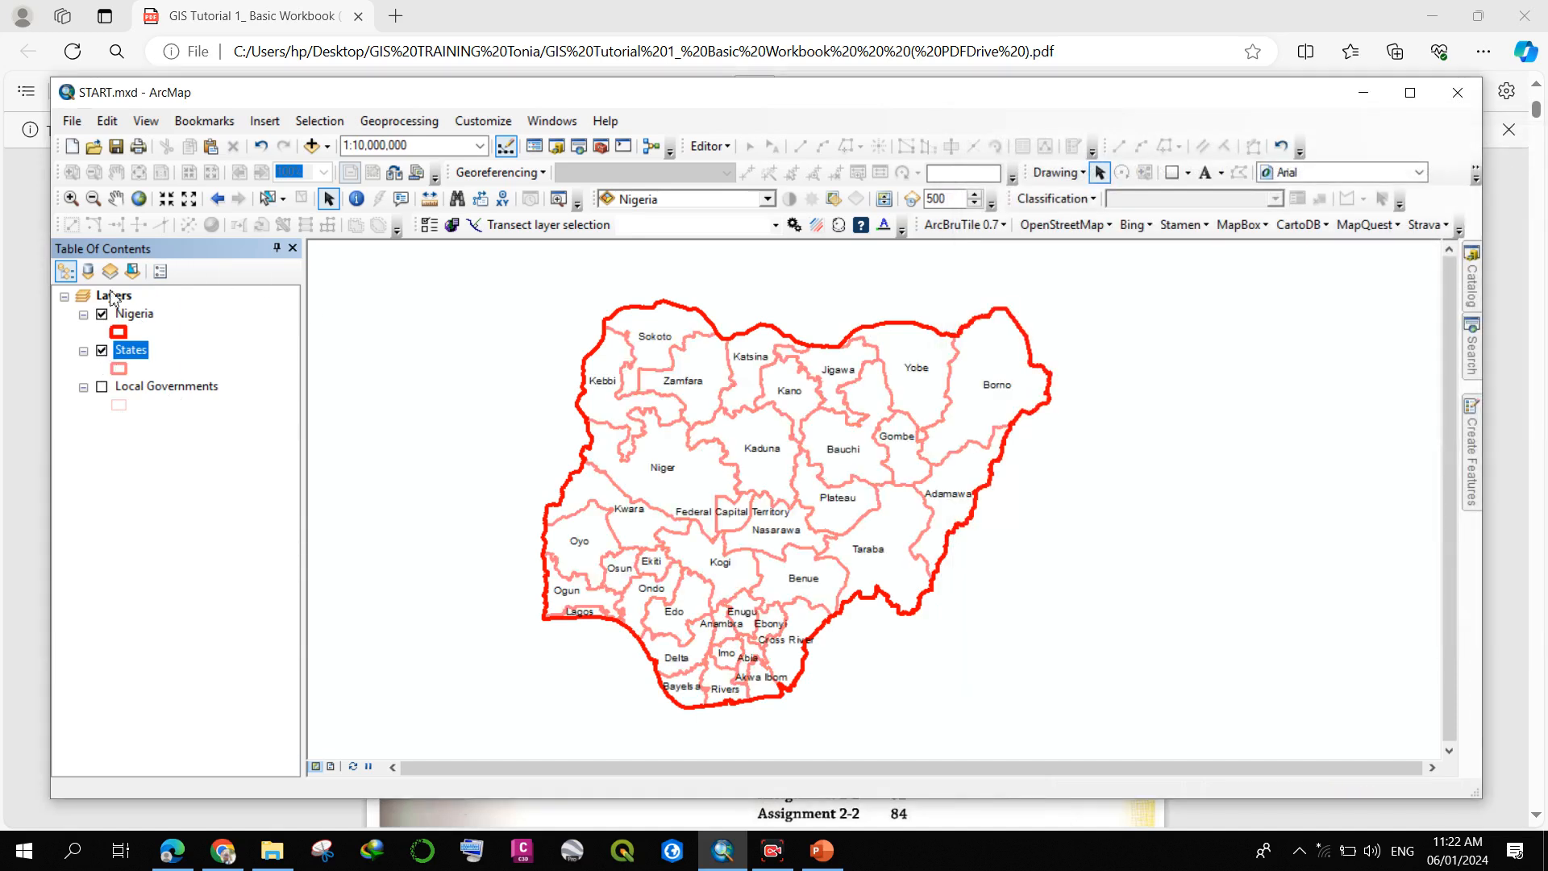
left_click(102, 316)
- Examine the state name labels across southern and central Nigeria at several map scales
scroll(703, 539, "up", 1)
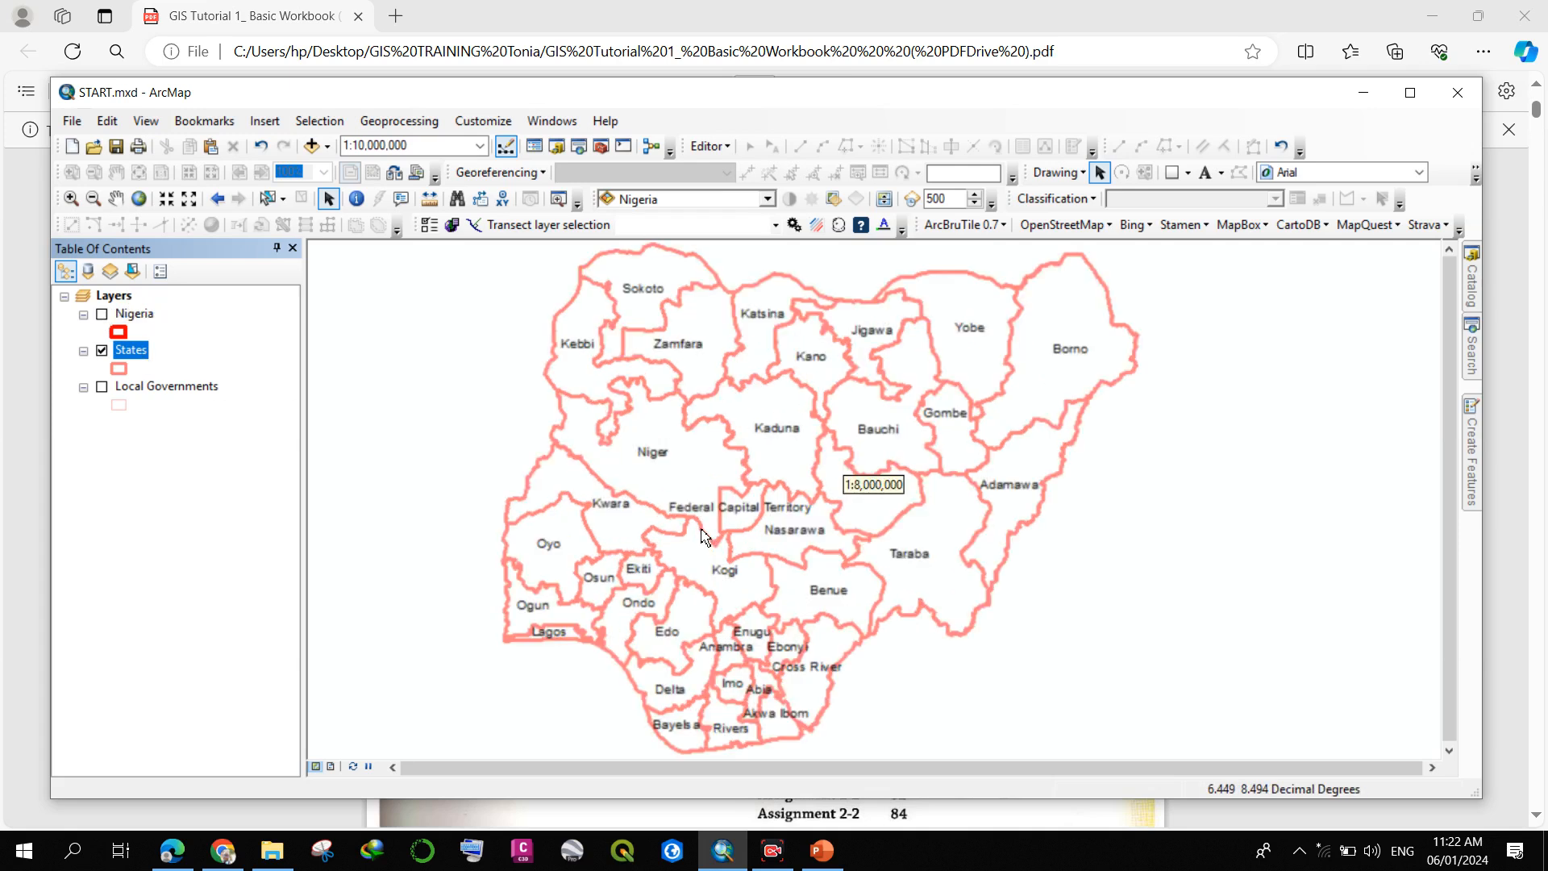
scroll(634, 511, "up", 2)
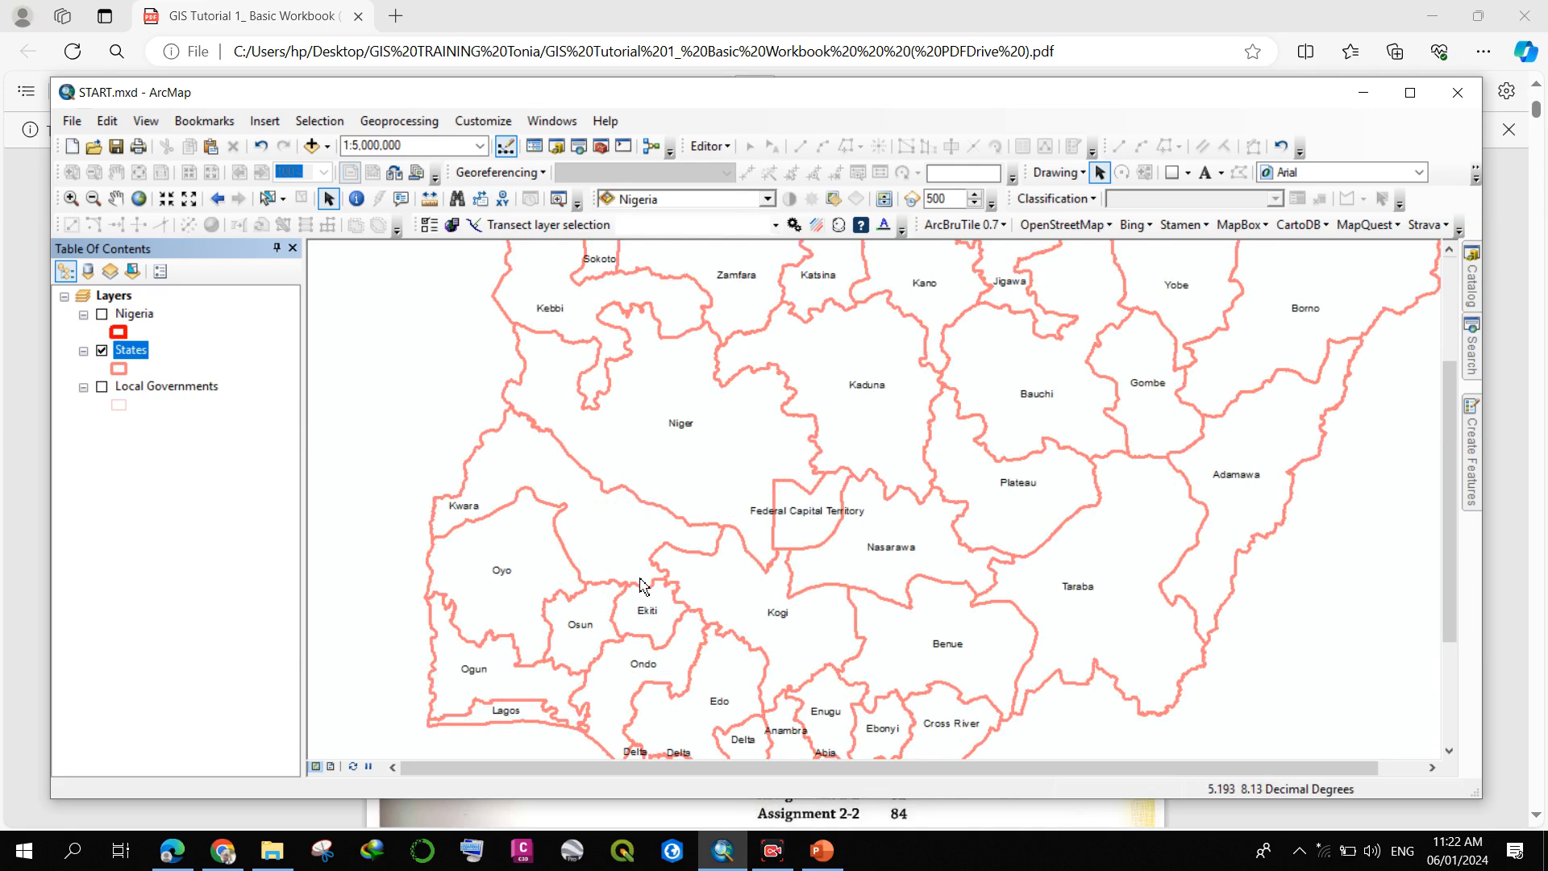
left_click_drag(690, 632, 684, 459)
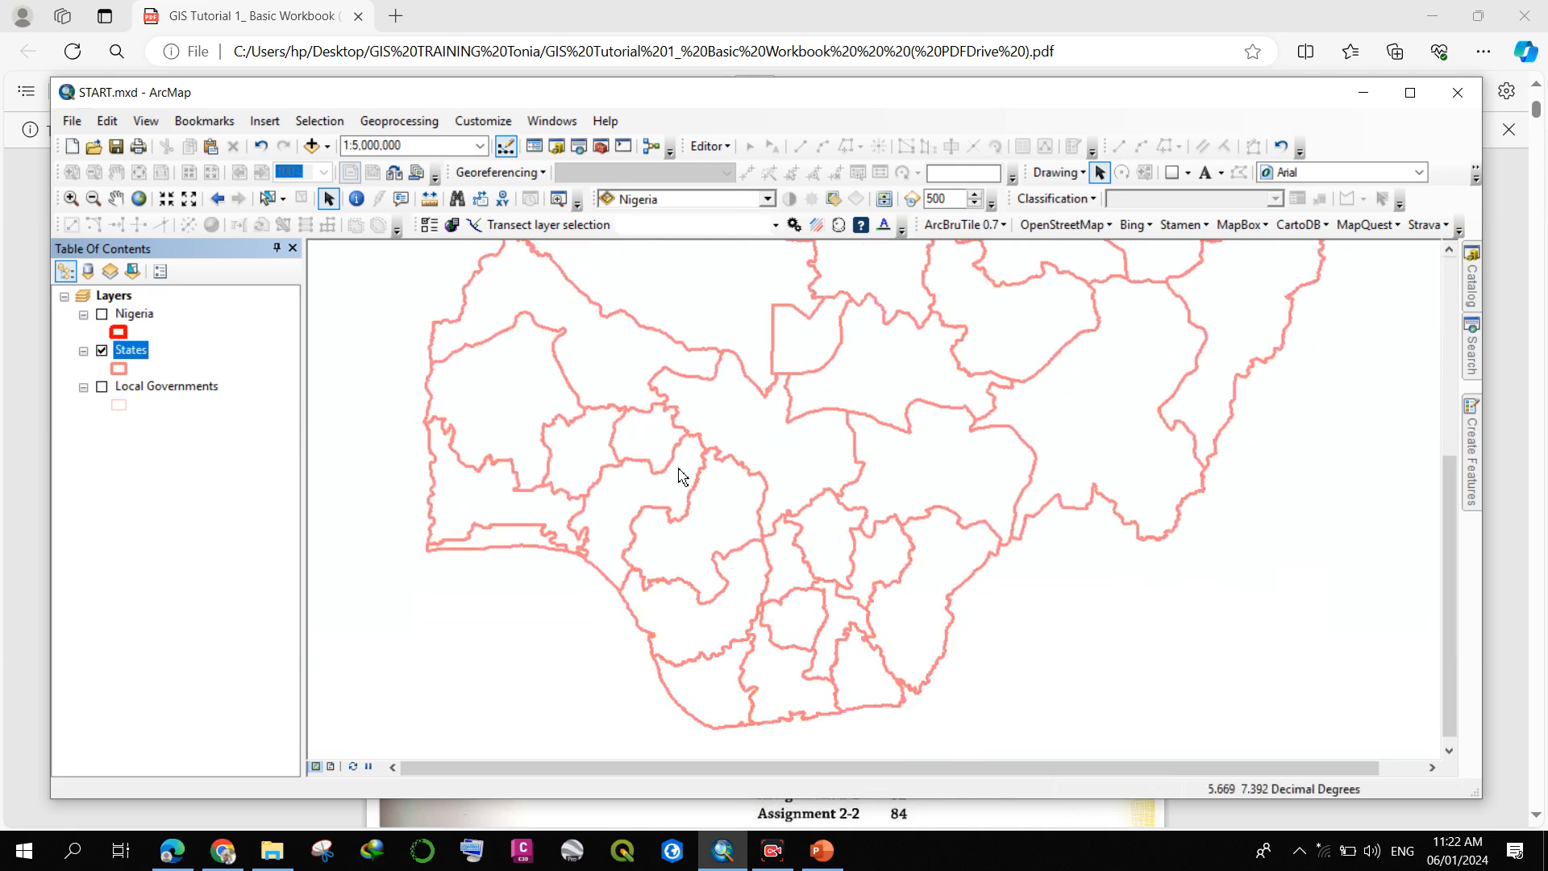
scroll(505, 501, "up", 2)
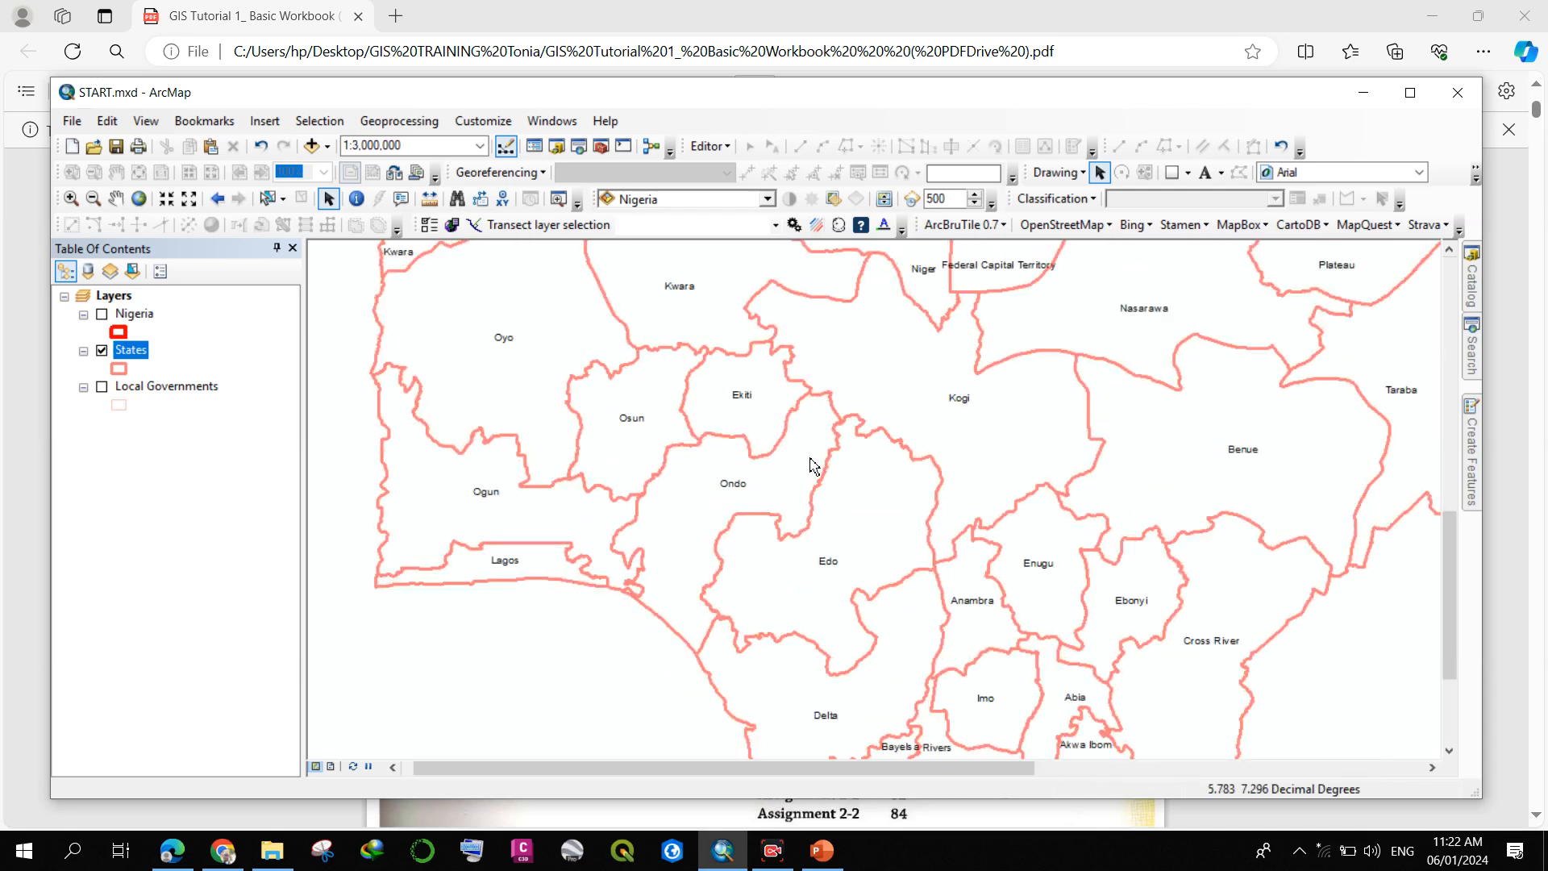
left_click_drag(942, 381, 931, 466)
left_click_drag(1259, 458, 1129, 479)
left_click_drag(1016, 412, 1104, 514)
left_click_drag(773, 384, 800, 451)
left_click_drag(711, 392, 915, 409)
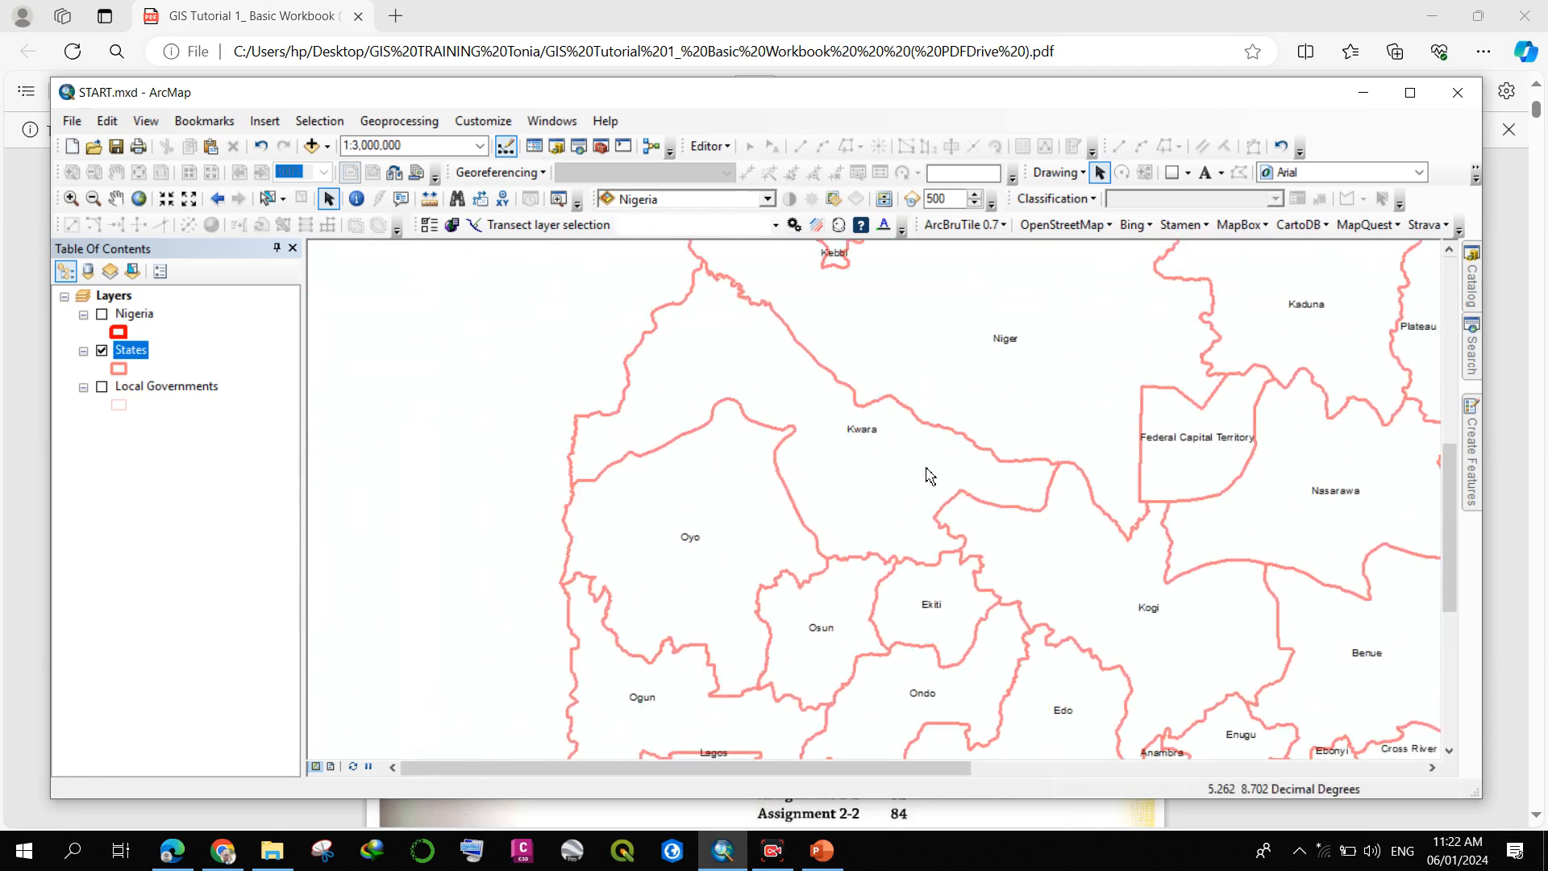
left_click_drag(925, 484, 811, 349)
scroll(741, 364, "up", 3)
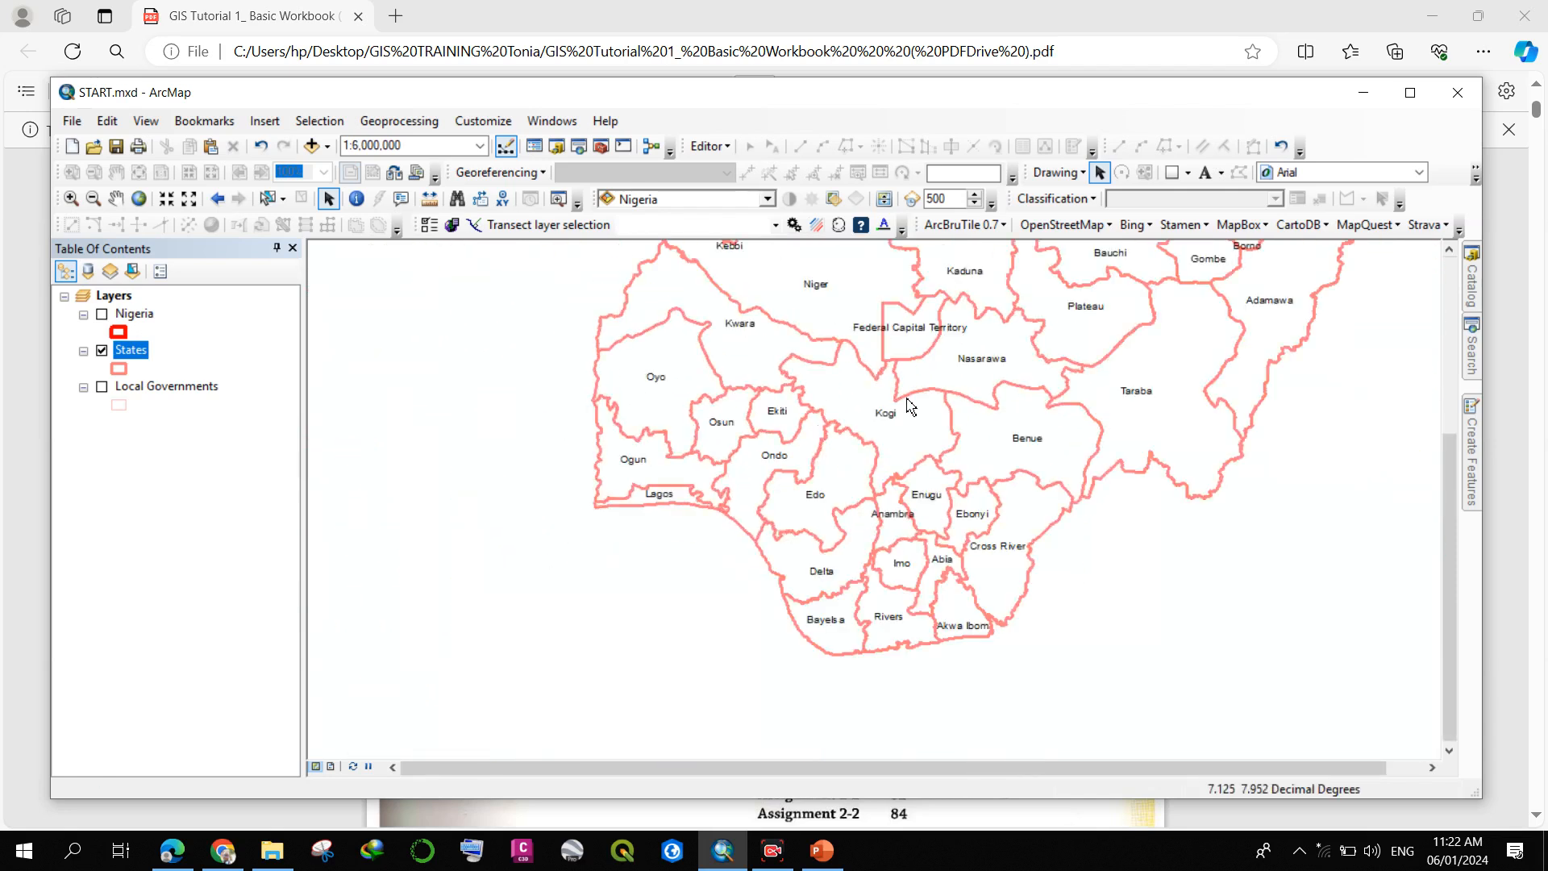
left_click_drag(916, 361, 888, 457)
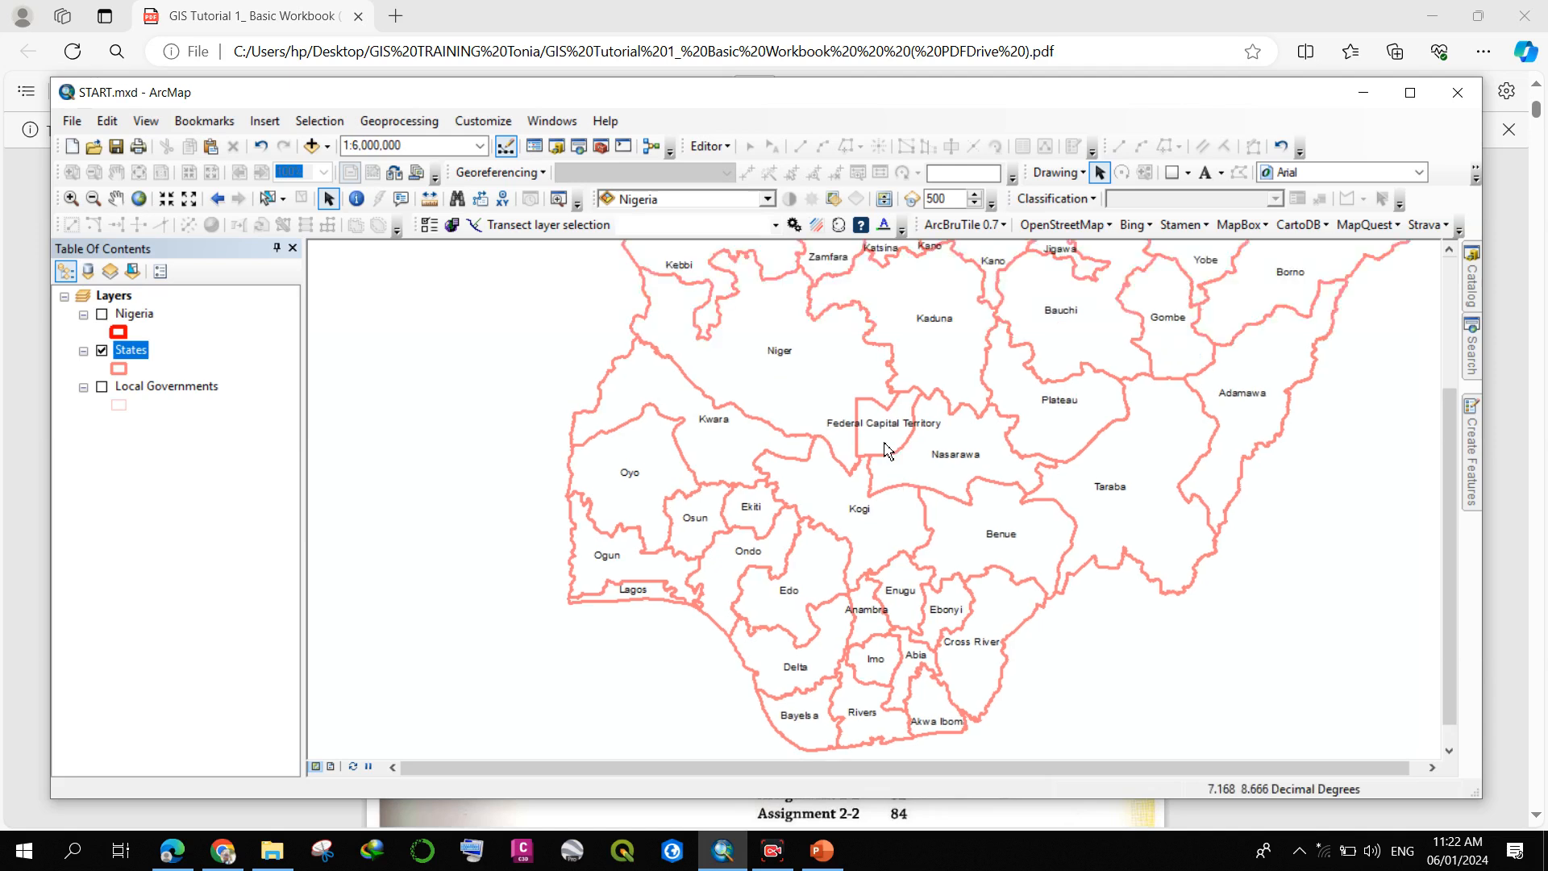
- Turn on feature labels for the Local Governments layer with ADM2_NAME as the label field, and display it instead of the States layer
left_click(102, 350)
left_click(179, 388)
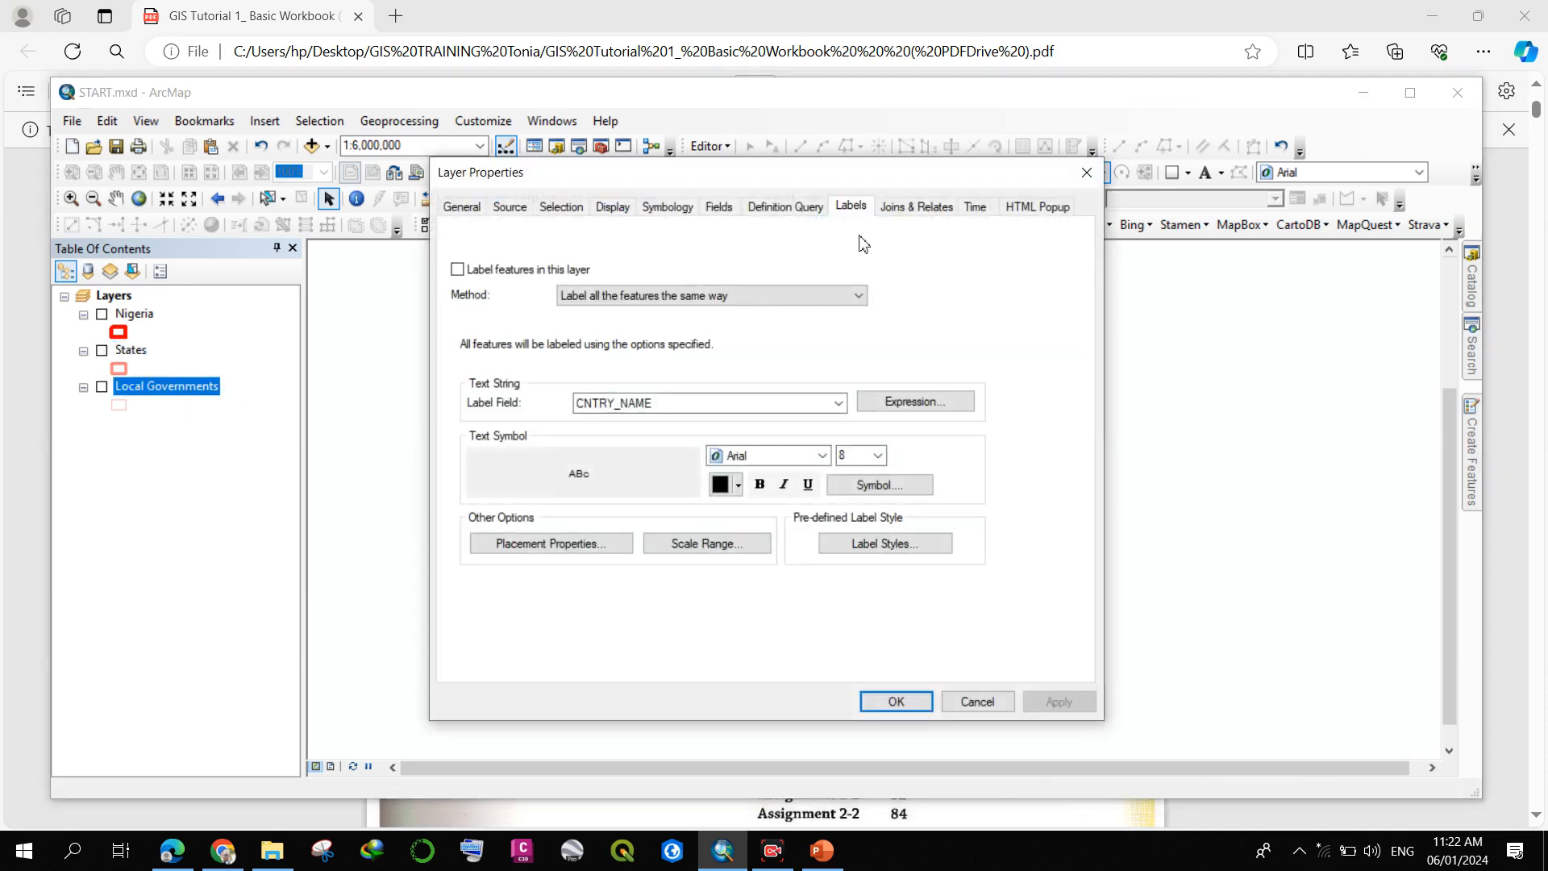
left_click(457, 269)
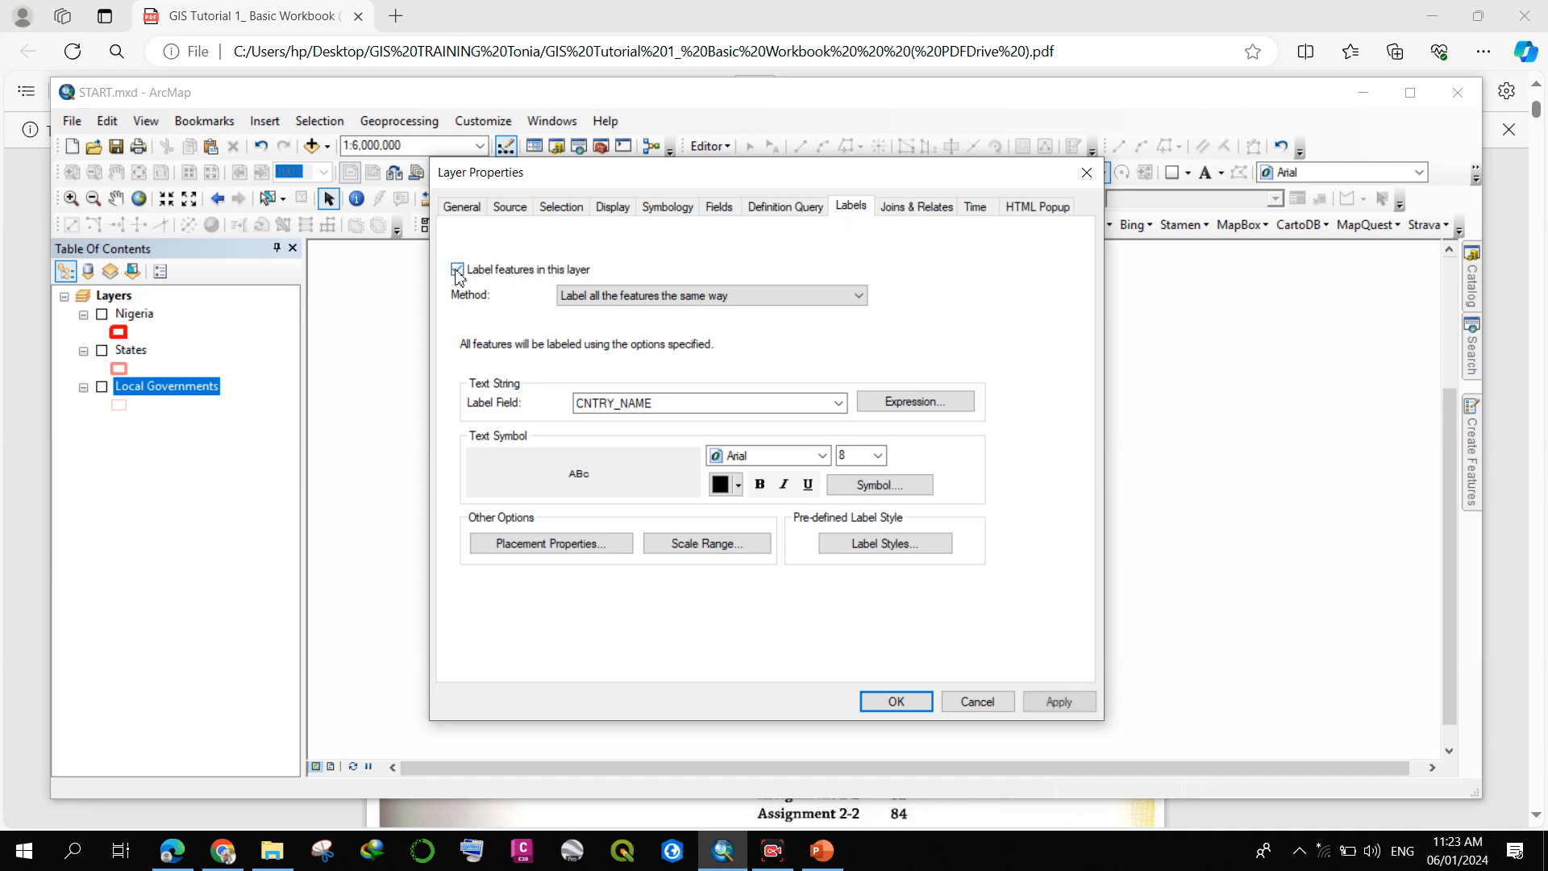
left_click(837, 402)
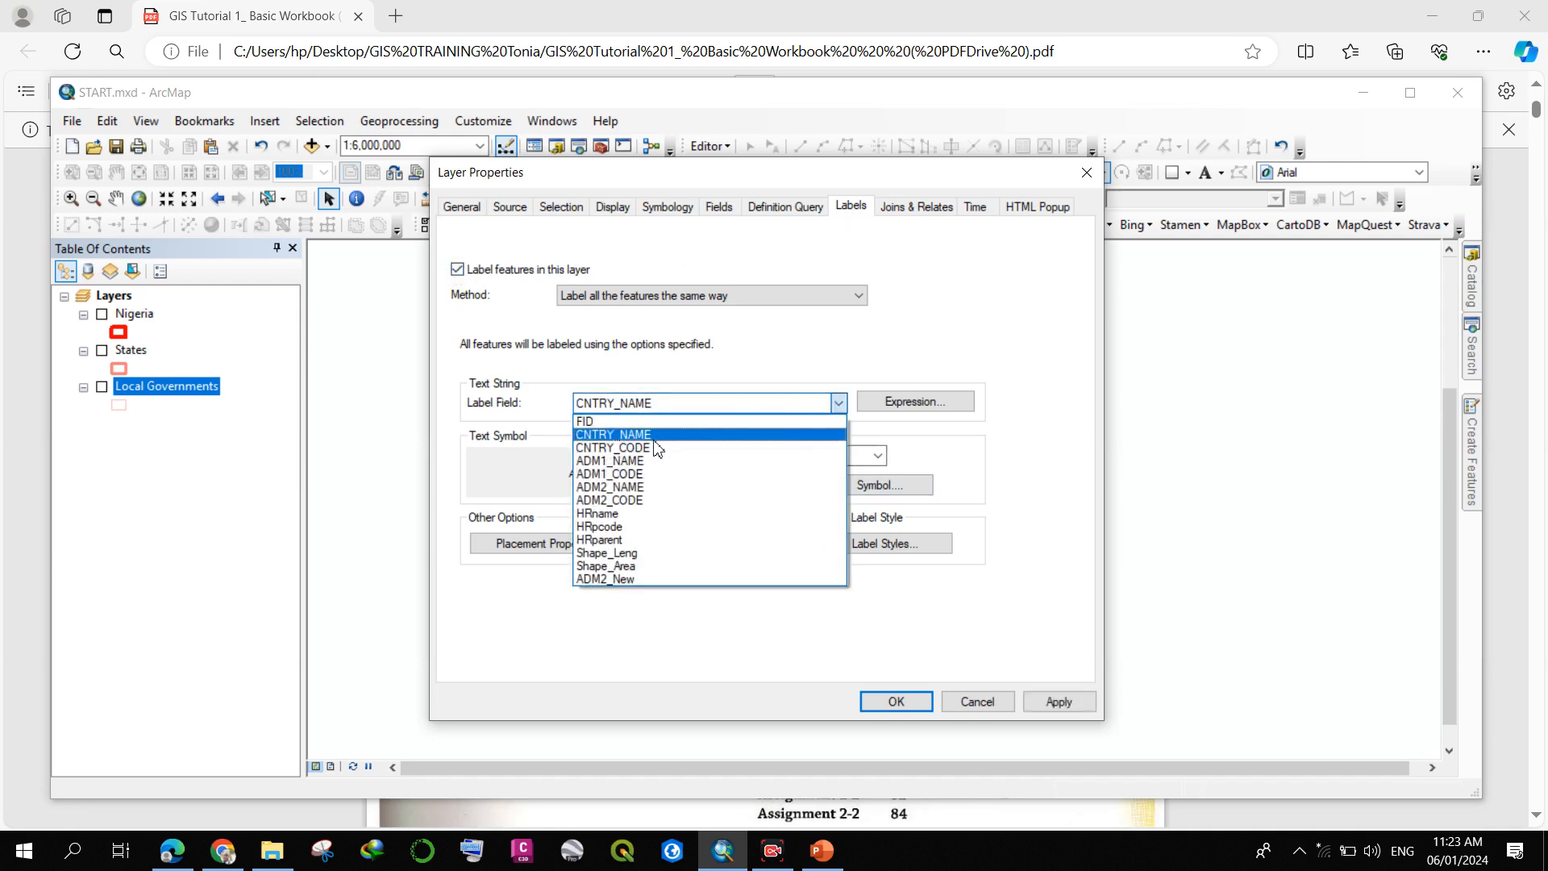
left_click(643, 487)
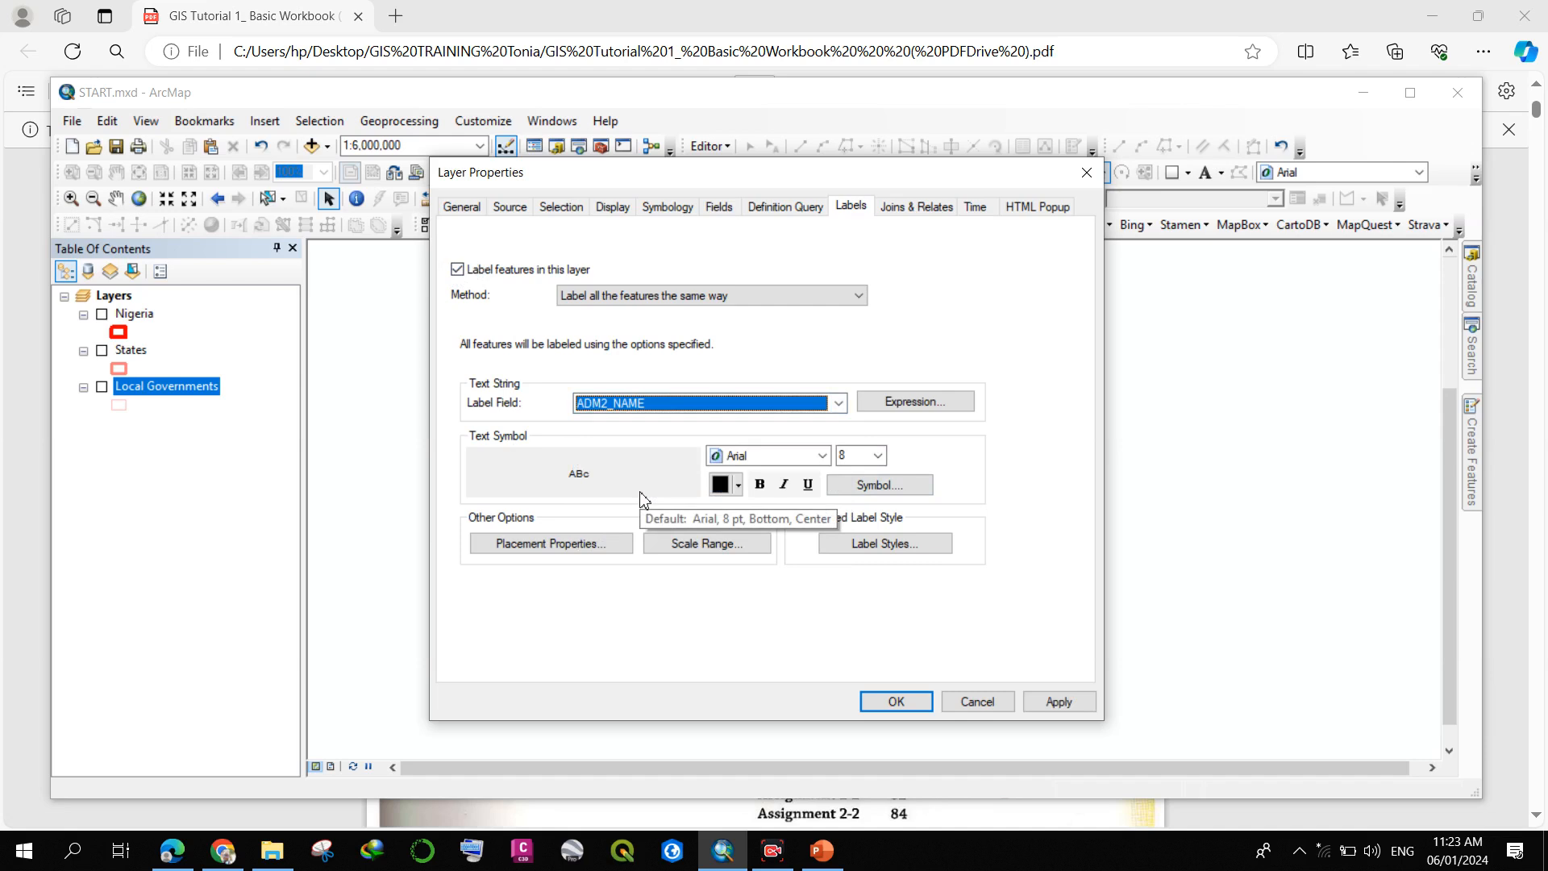
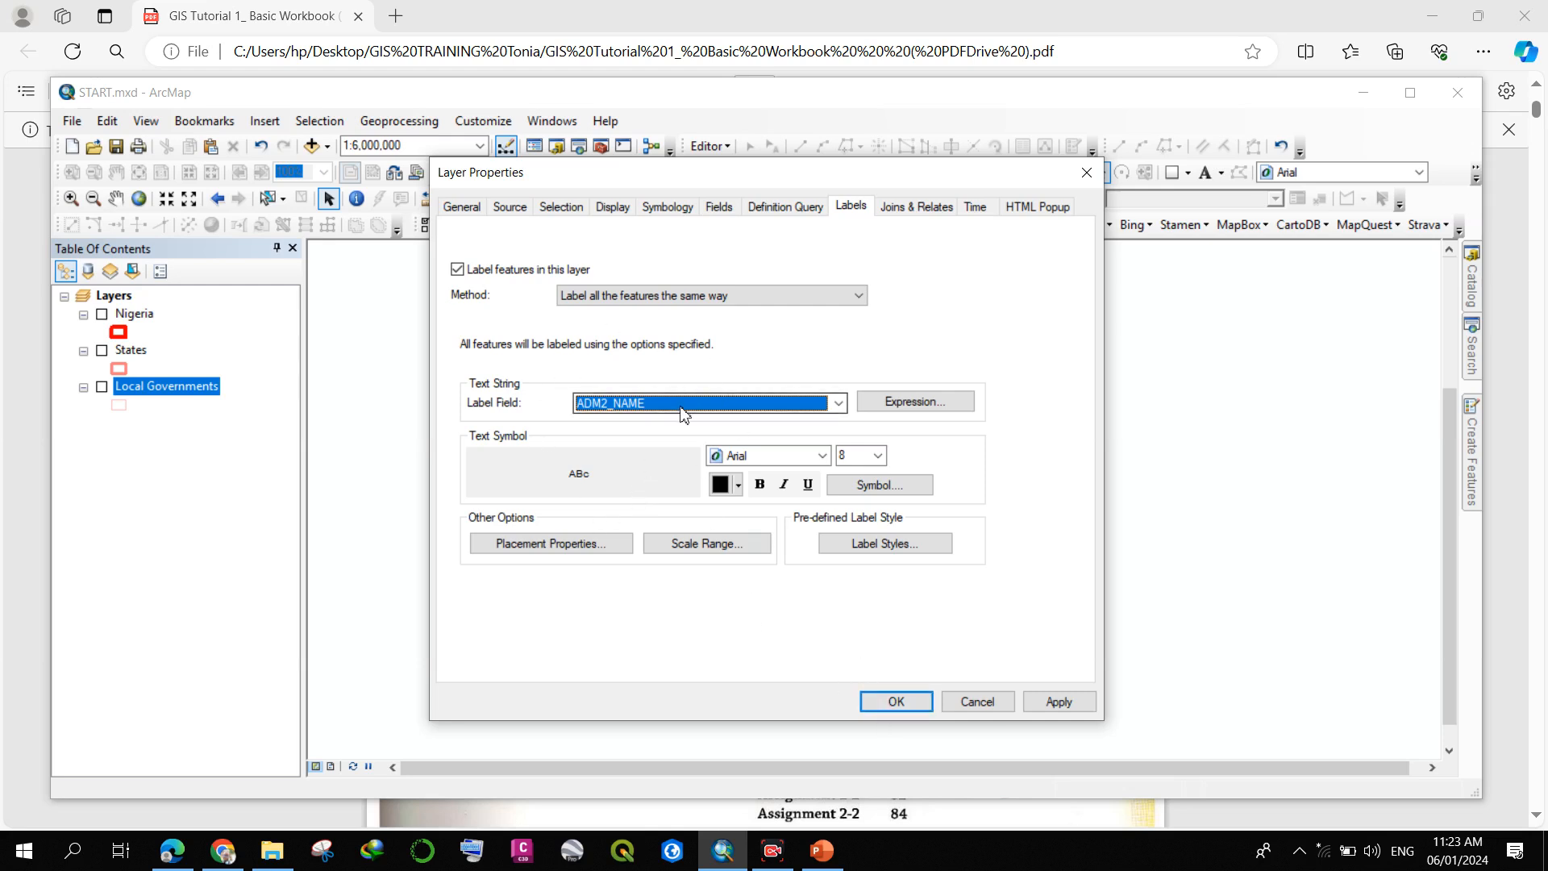
left_click(905, 701)
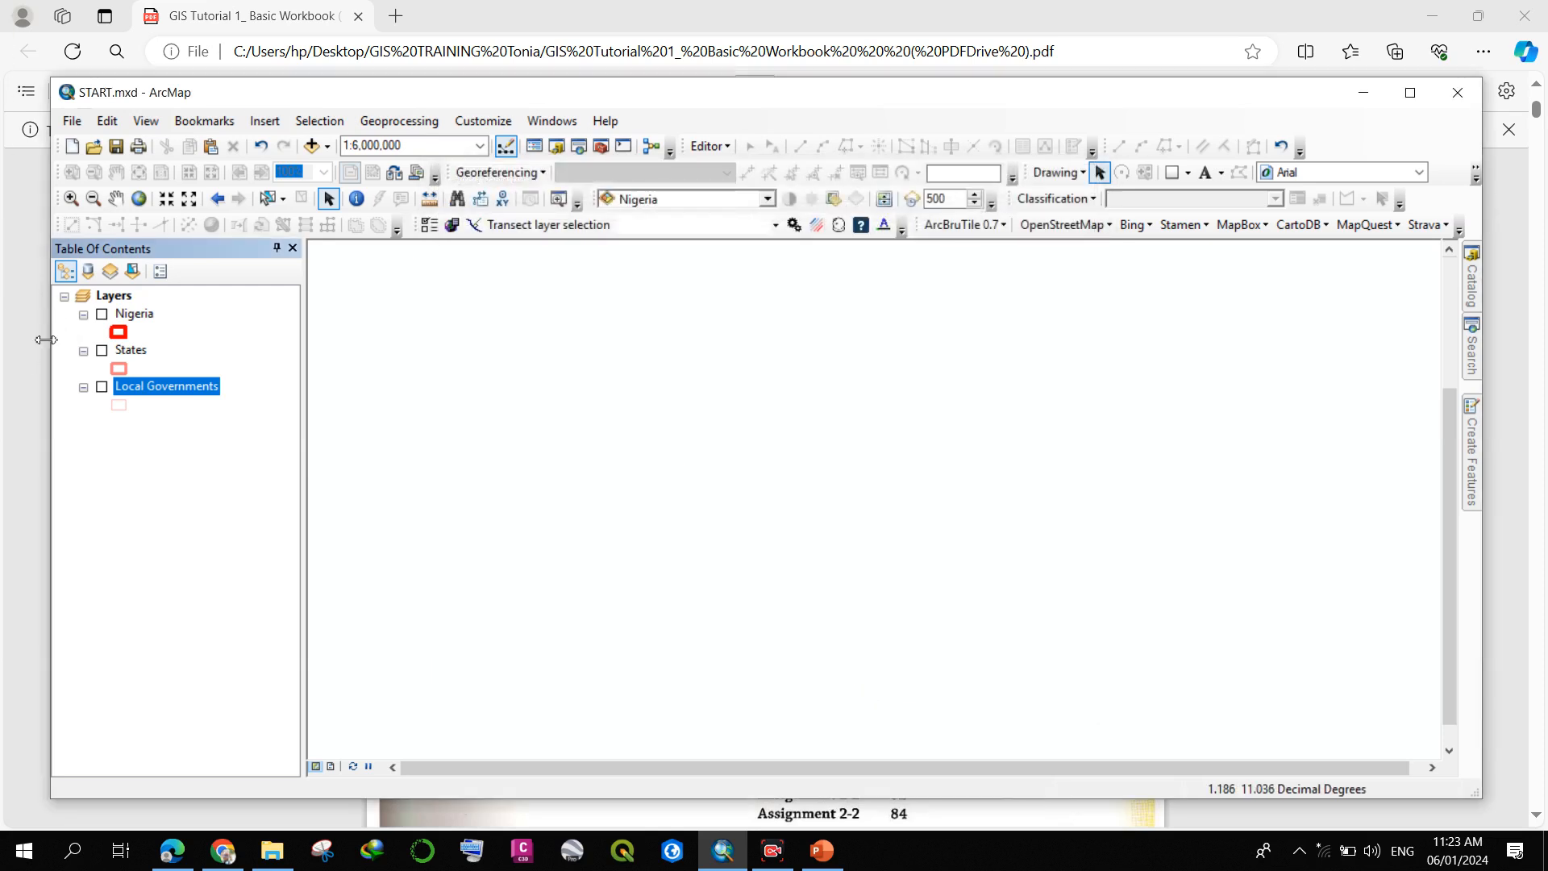
left_click(102, 388)
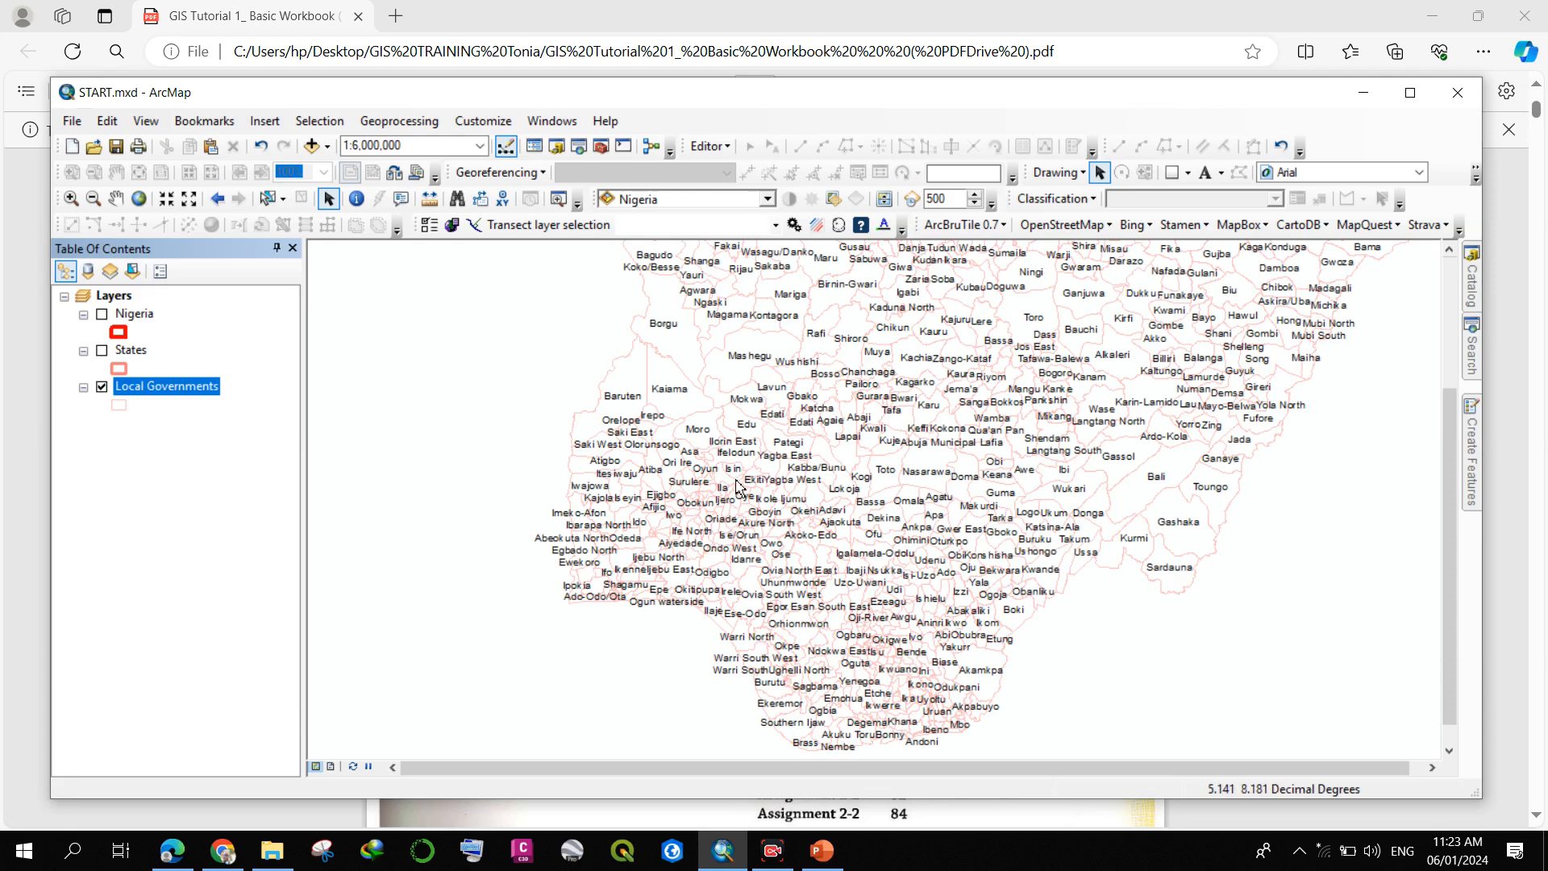
- Examine the local government name labels across southwestern Nigeria at closer and more distant map scales
scroll(736, 486, "down", 4)
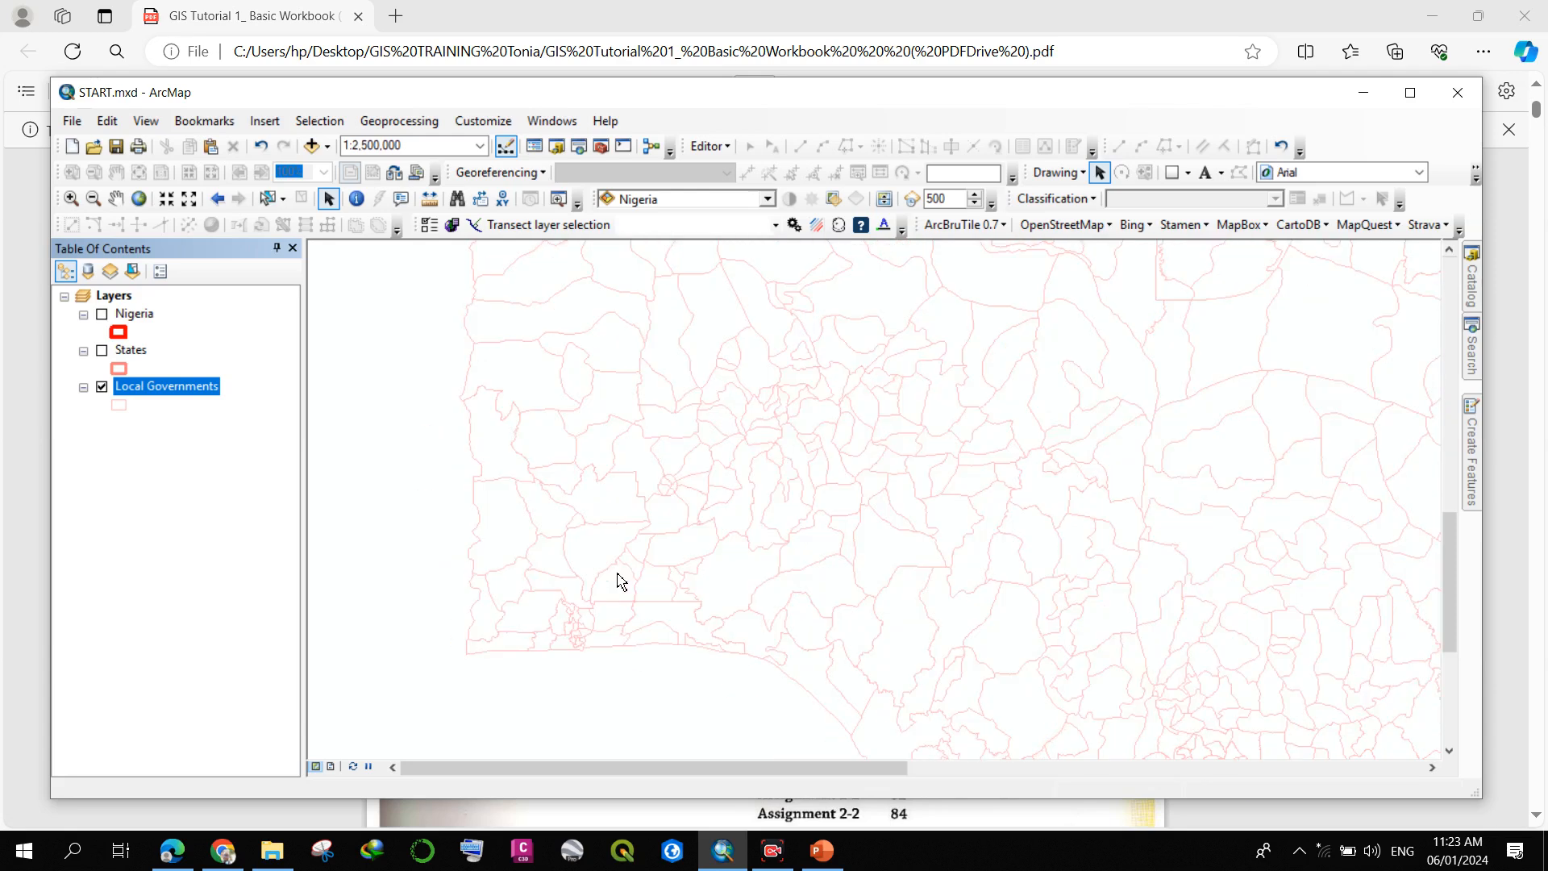
scroll(621, 580, "down", 4)
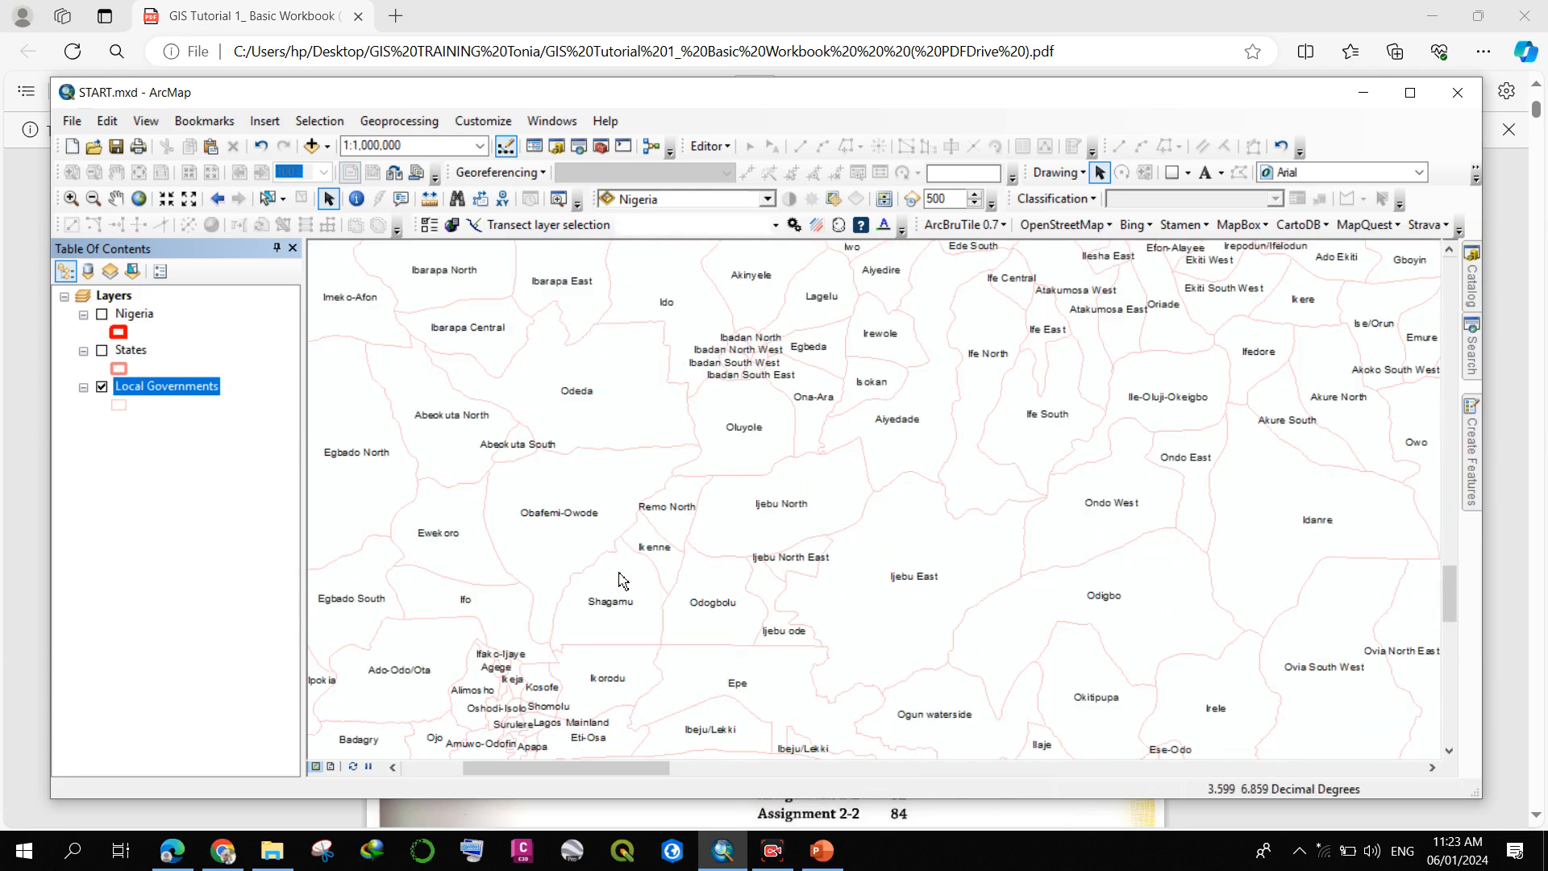
scroll(762, 535, "down", 1)
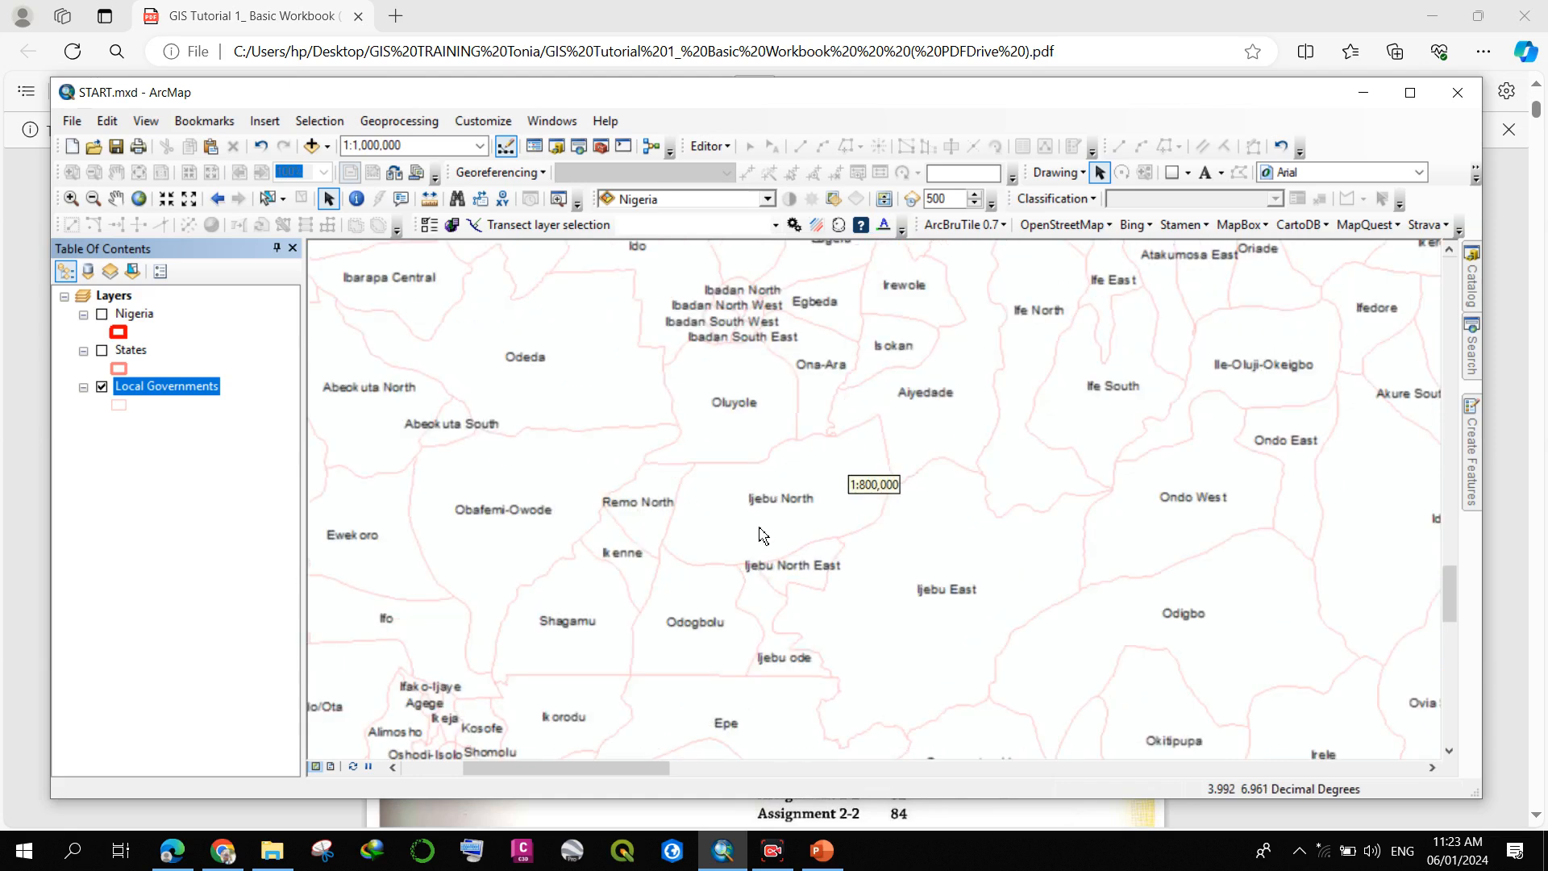
scroll(717, 516, "up", 2)
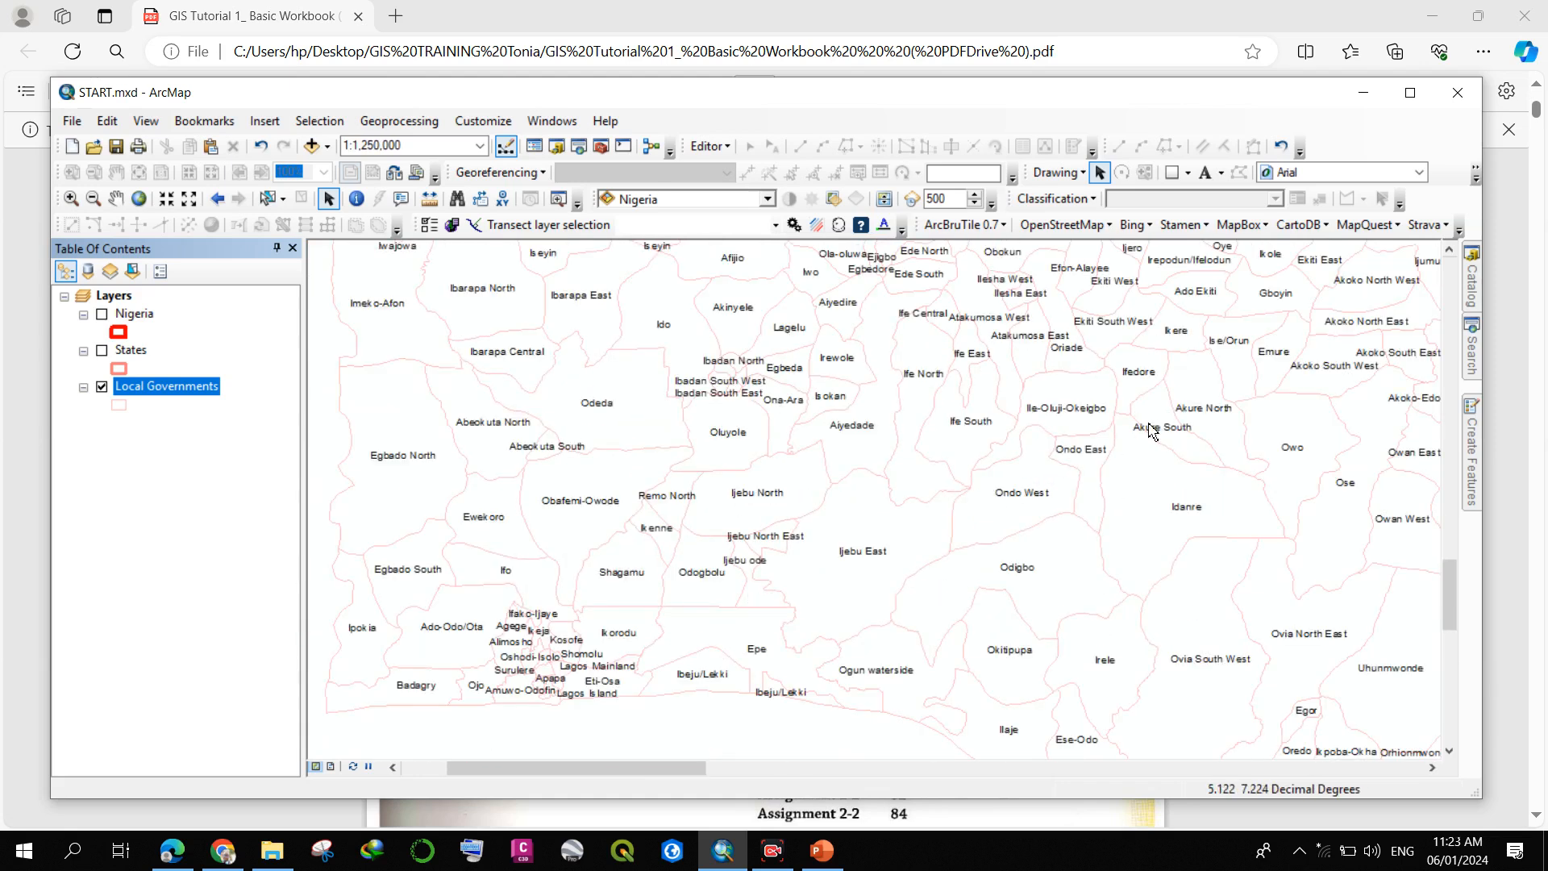
scroll(1145, 435, "down", 2)
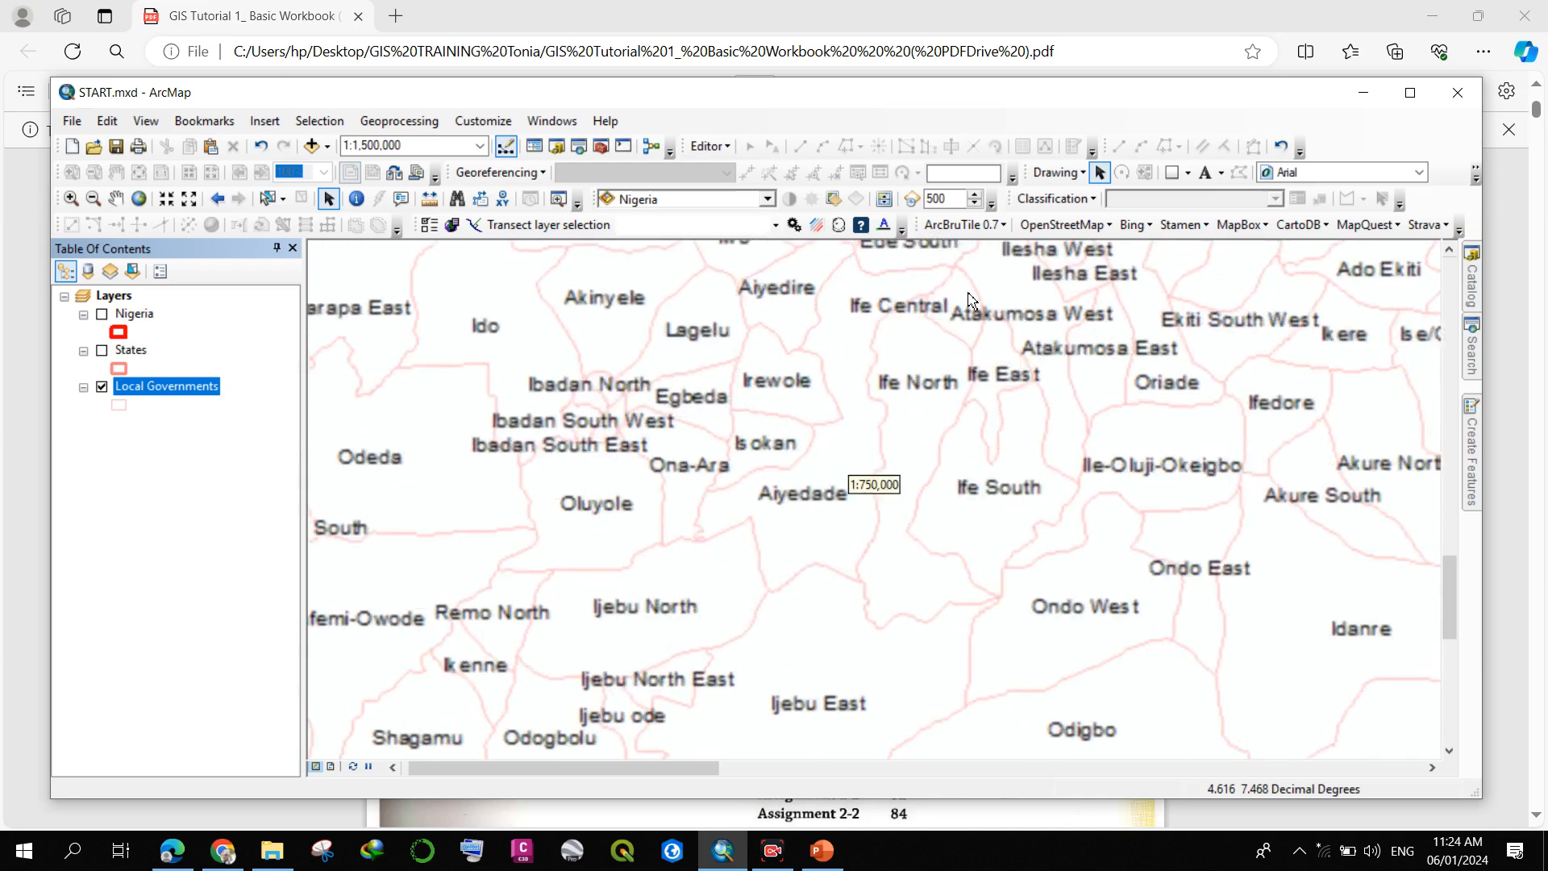
scroll(970, 300, "down", 2)
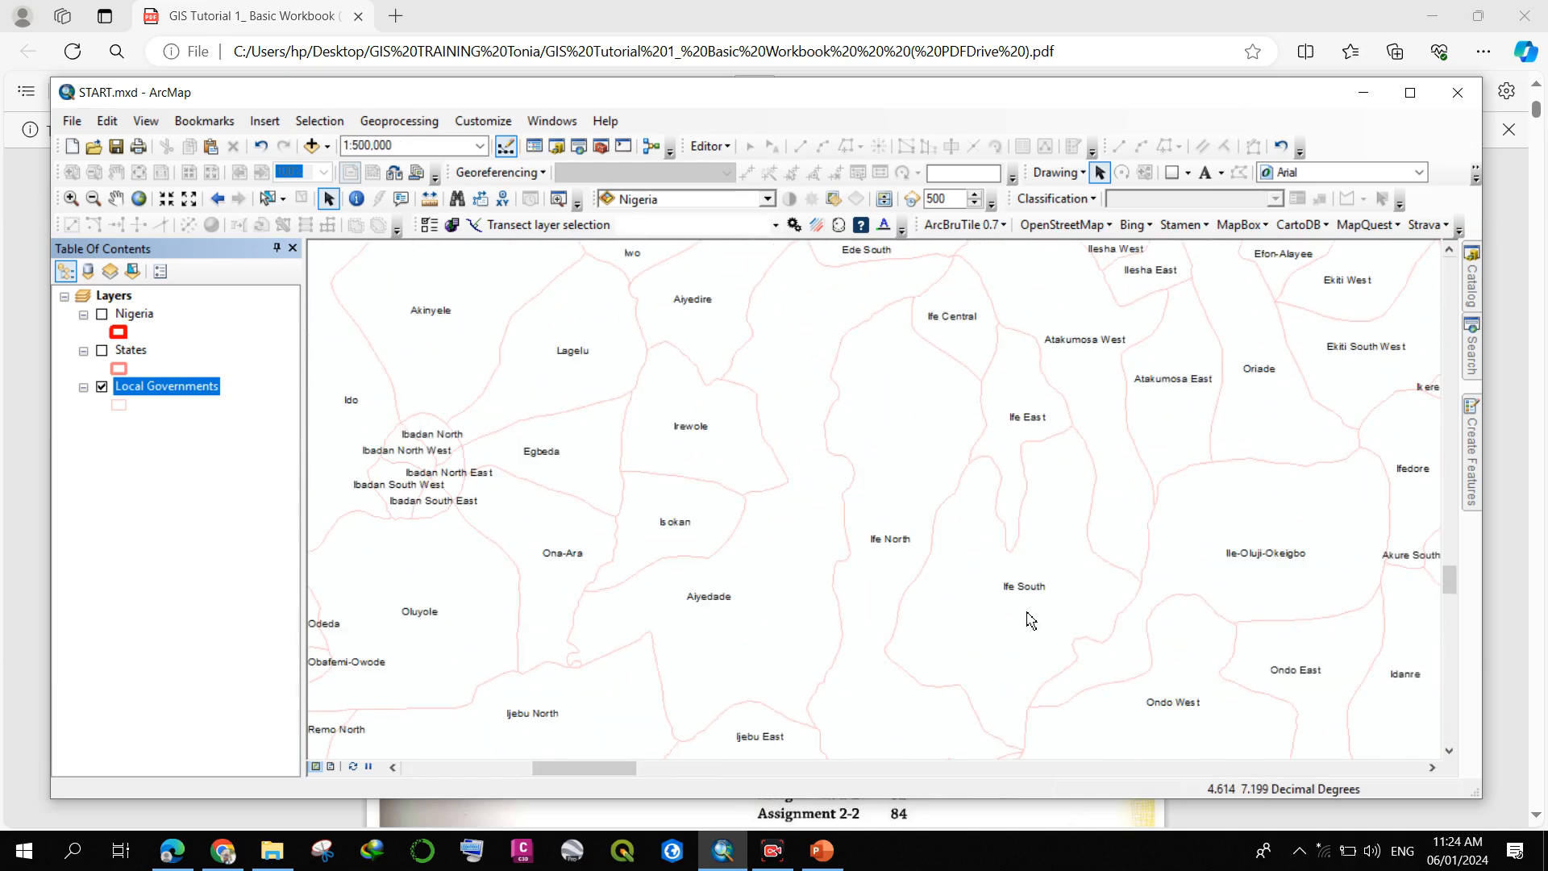
left_click_drag(1031, 619, 560, 511)
left_click_drag(806, 436, 812, 536)
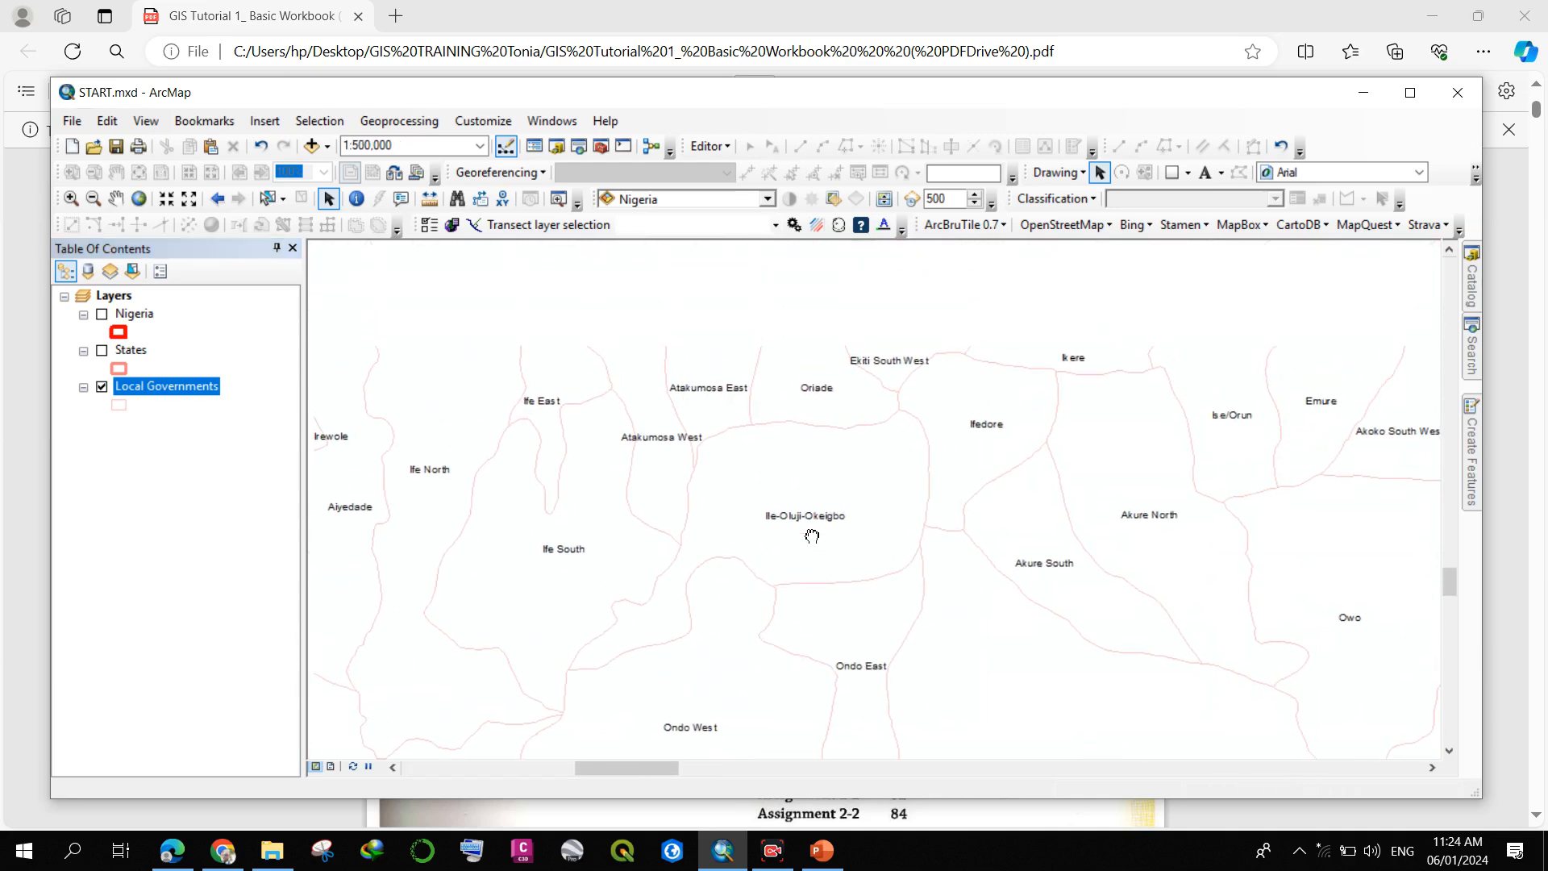
left_click_drag(845, 314, 843, 474)
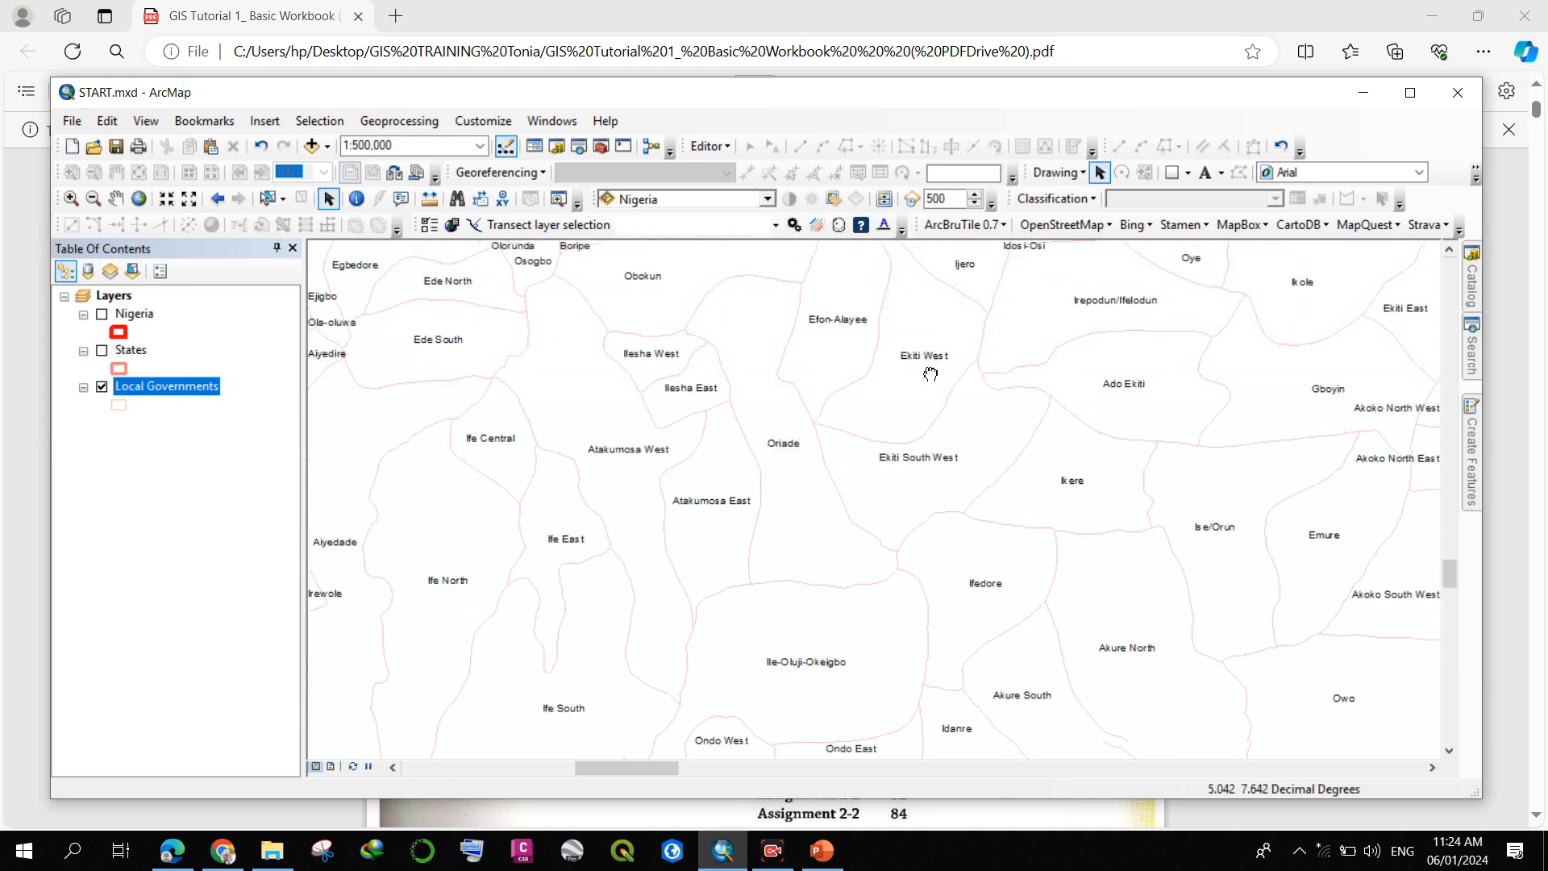
left_click_drag(930, 358, 919, 484)
scroll(839, 449, "up", 1)
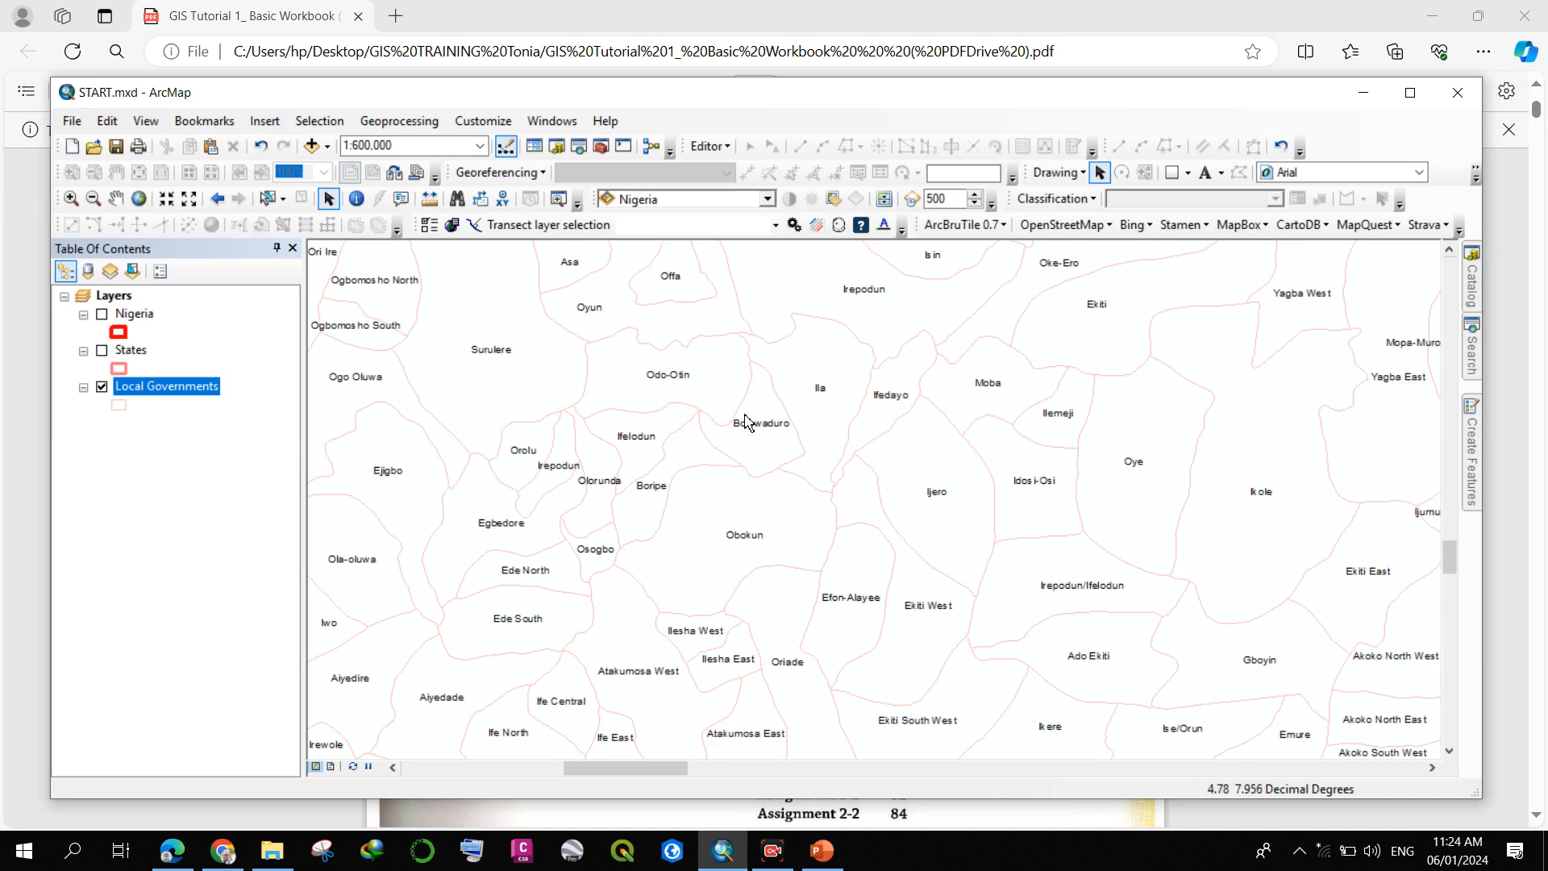
left_click_drag(754, 419, 790, 519)
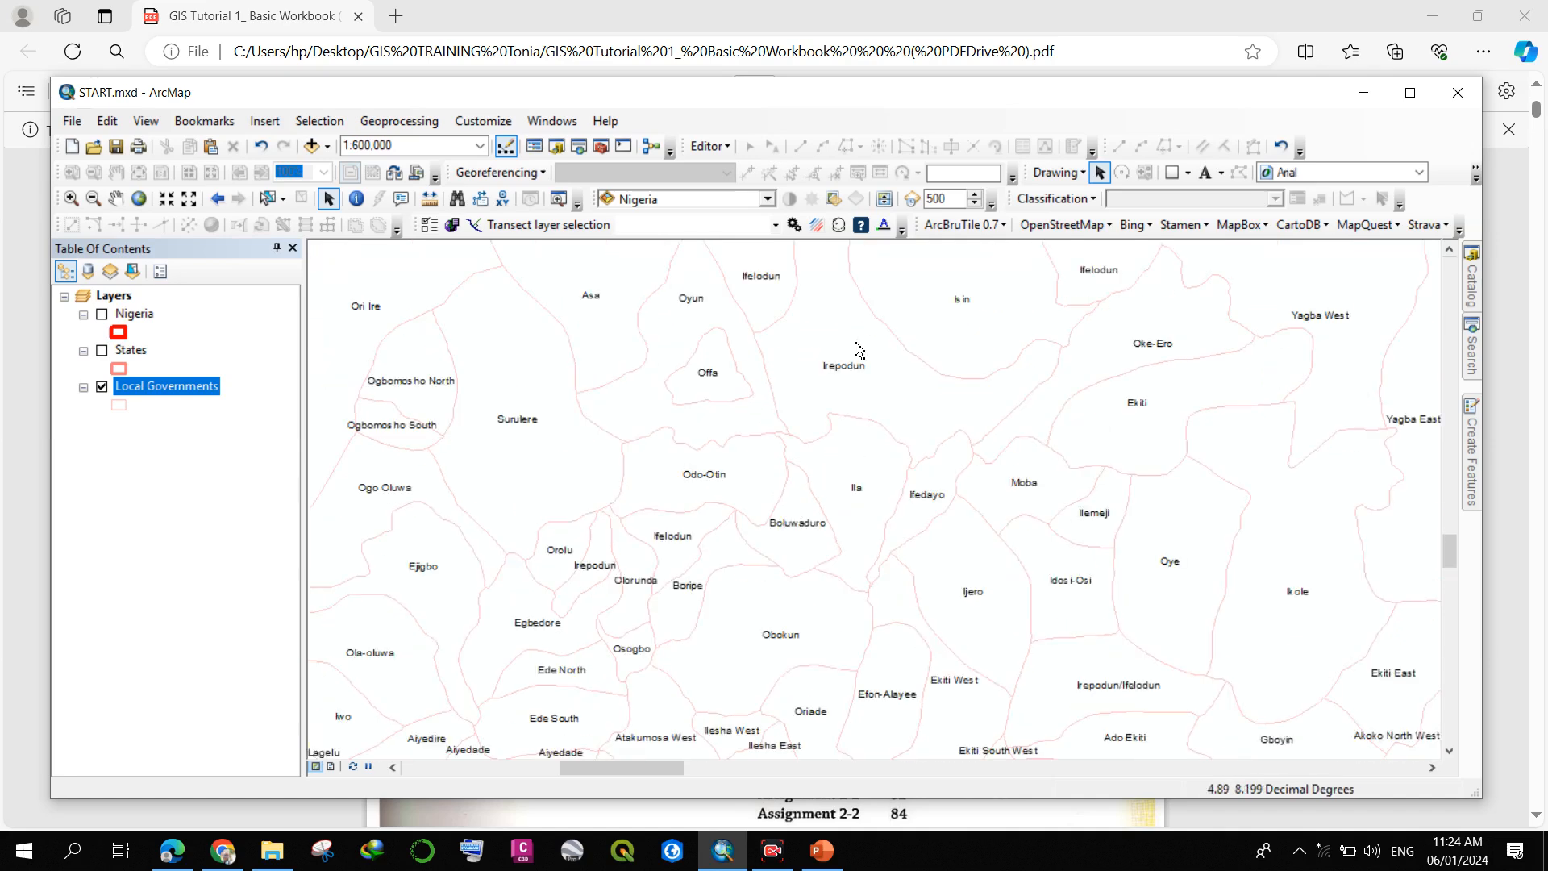
scroll(778, 478, "up", 1)
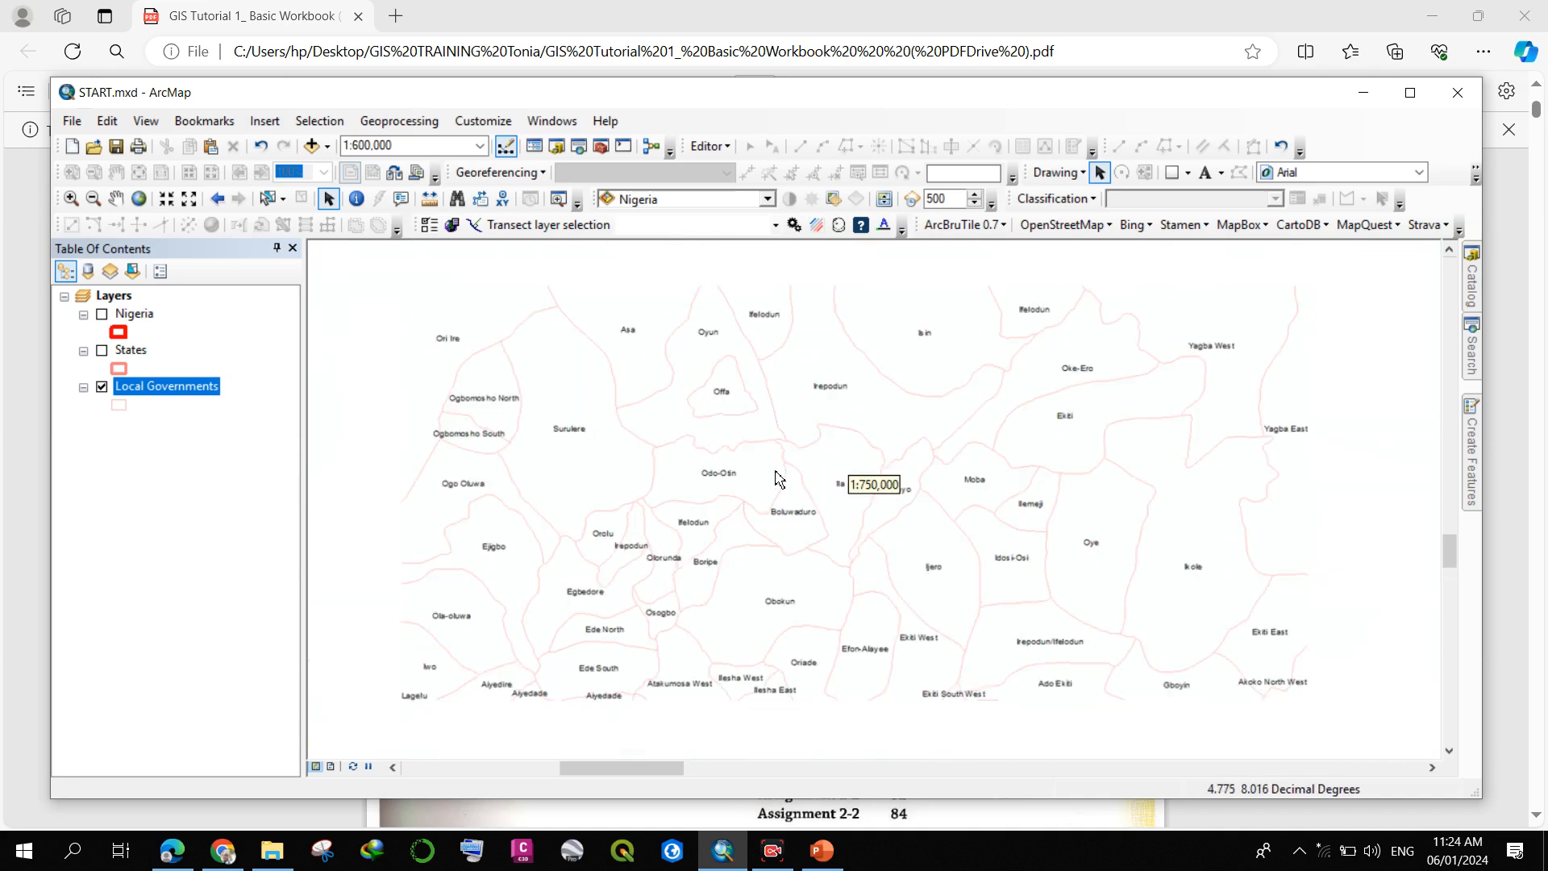
scroll(778, 478, "up", 1)
left_click_drag(682, 618, 784, 440)
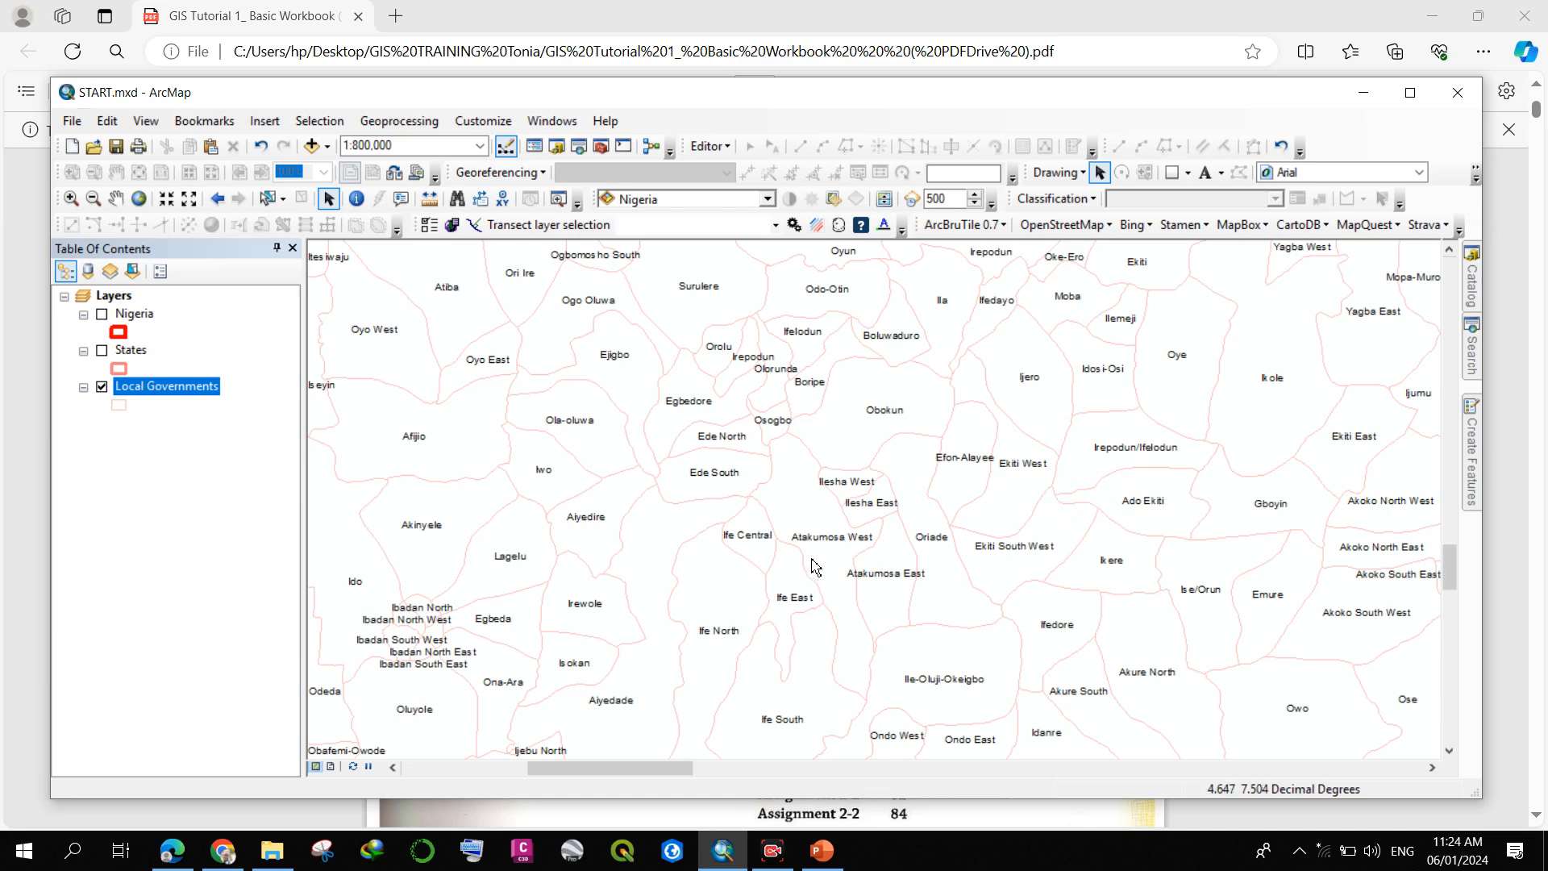
- Examine the local government name labels from Ife and Ibadan through the Saki and Ilorin areas to Pategi at several map scales
scroll(627, 493, "down", 3)
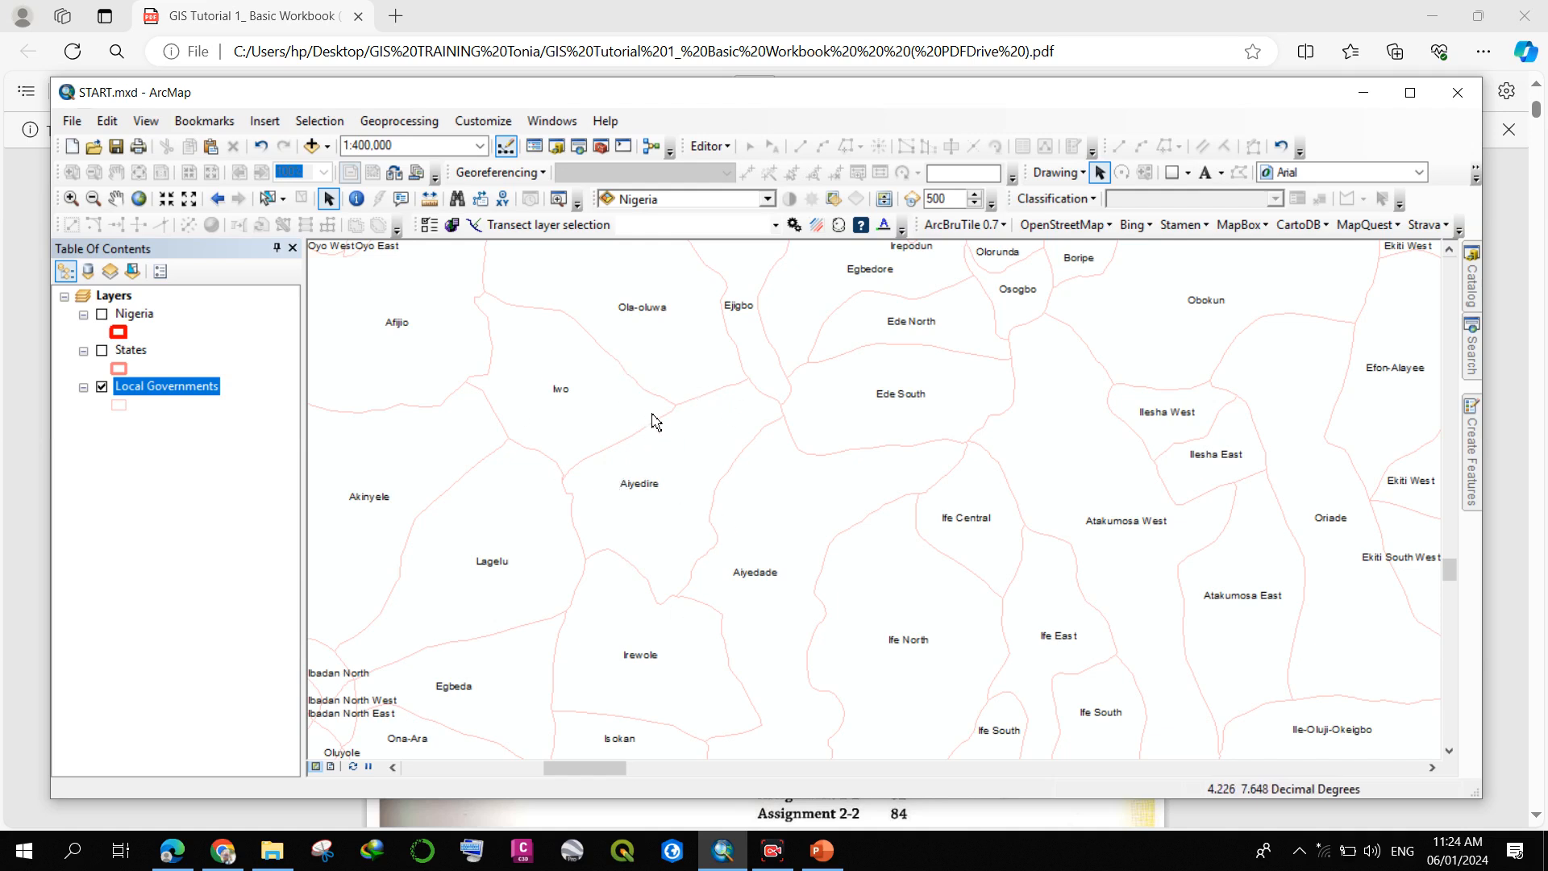
scroll(654, 419, "down", 1)
left_click_drag(577, 413, 1165, 497)
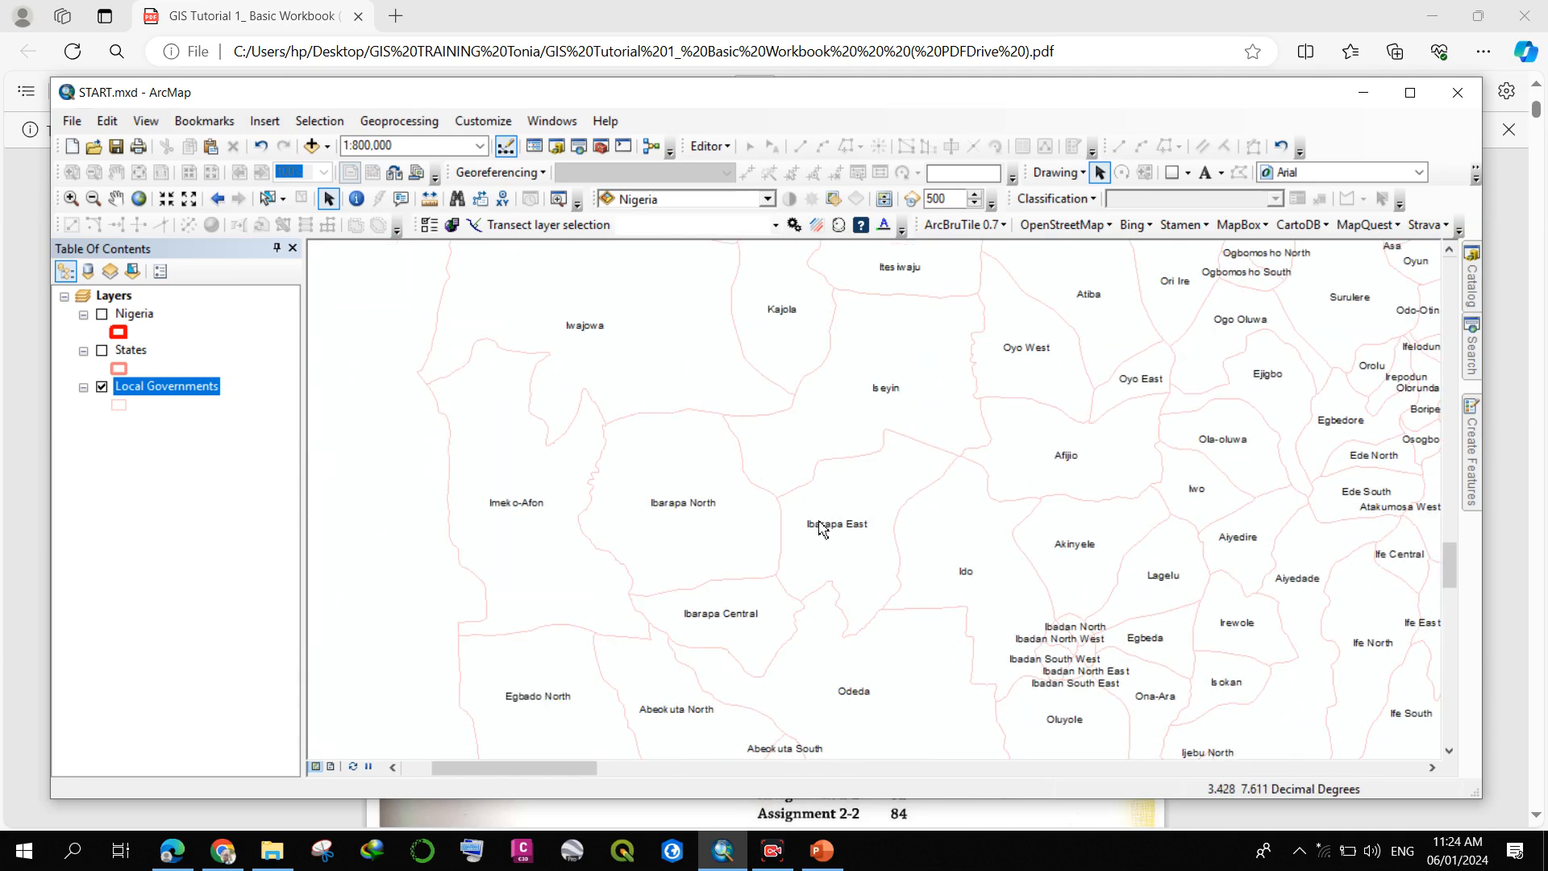
left_click_drag(816, 519, 786, 430)
scroll(777, 507, "down", 1)
scroll(714, 466, "up", 1)
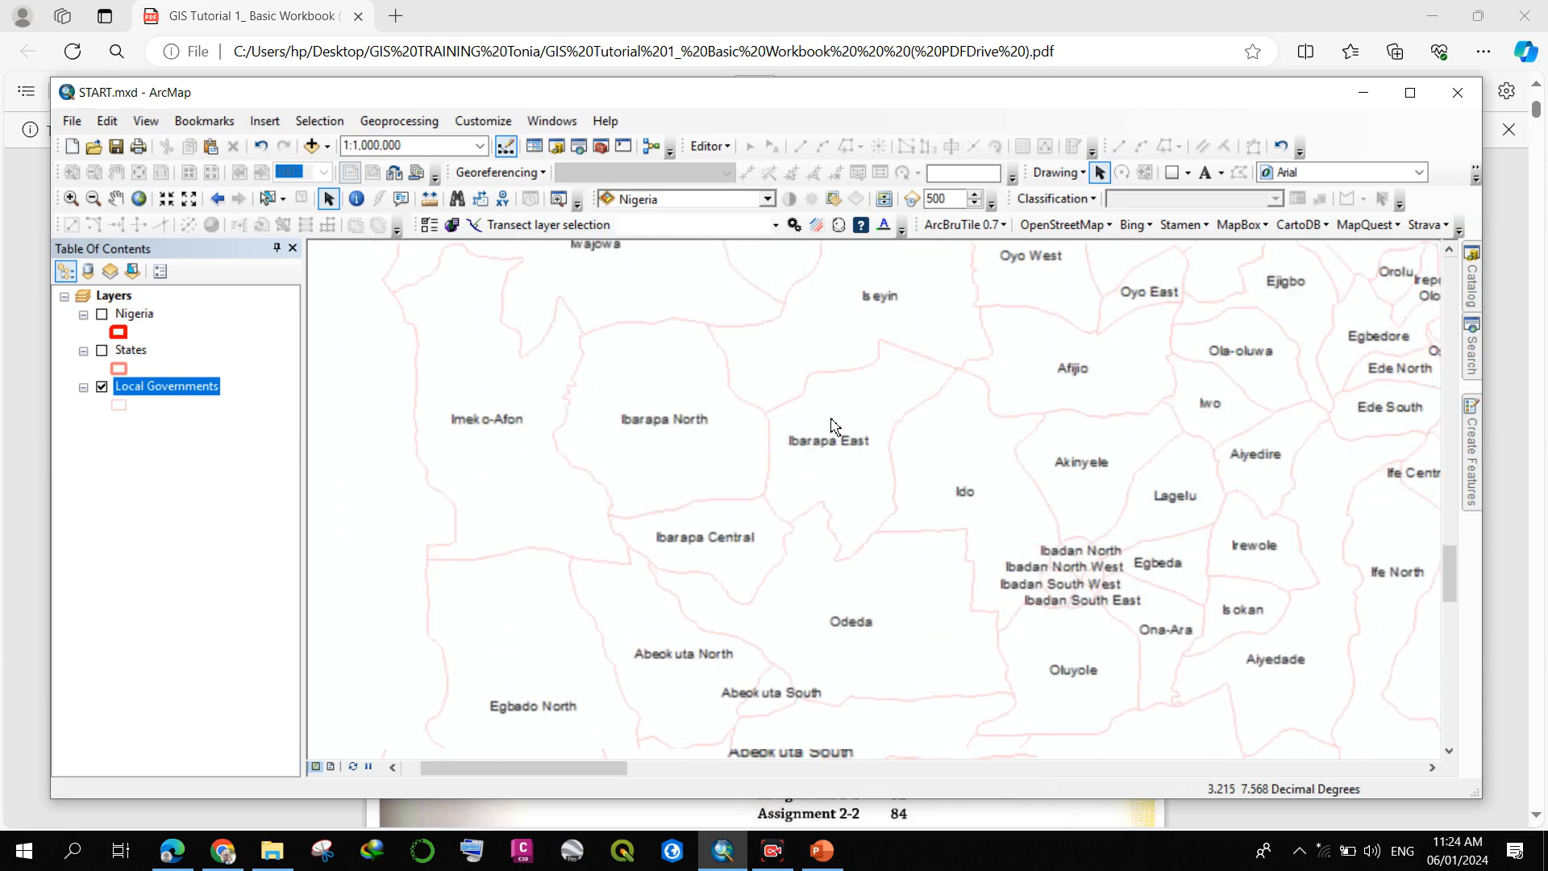
scroll(831, 419, "up", 2)
scroll(699, 483, "down", 3)
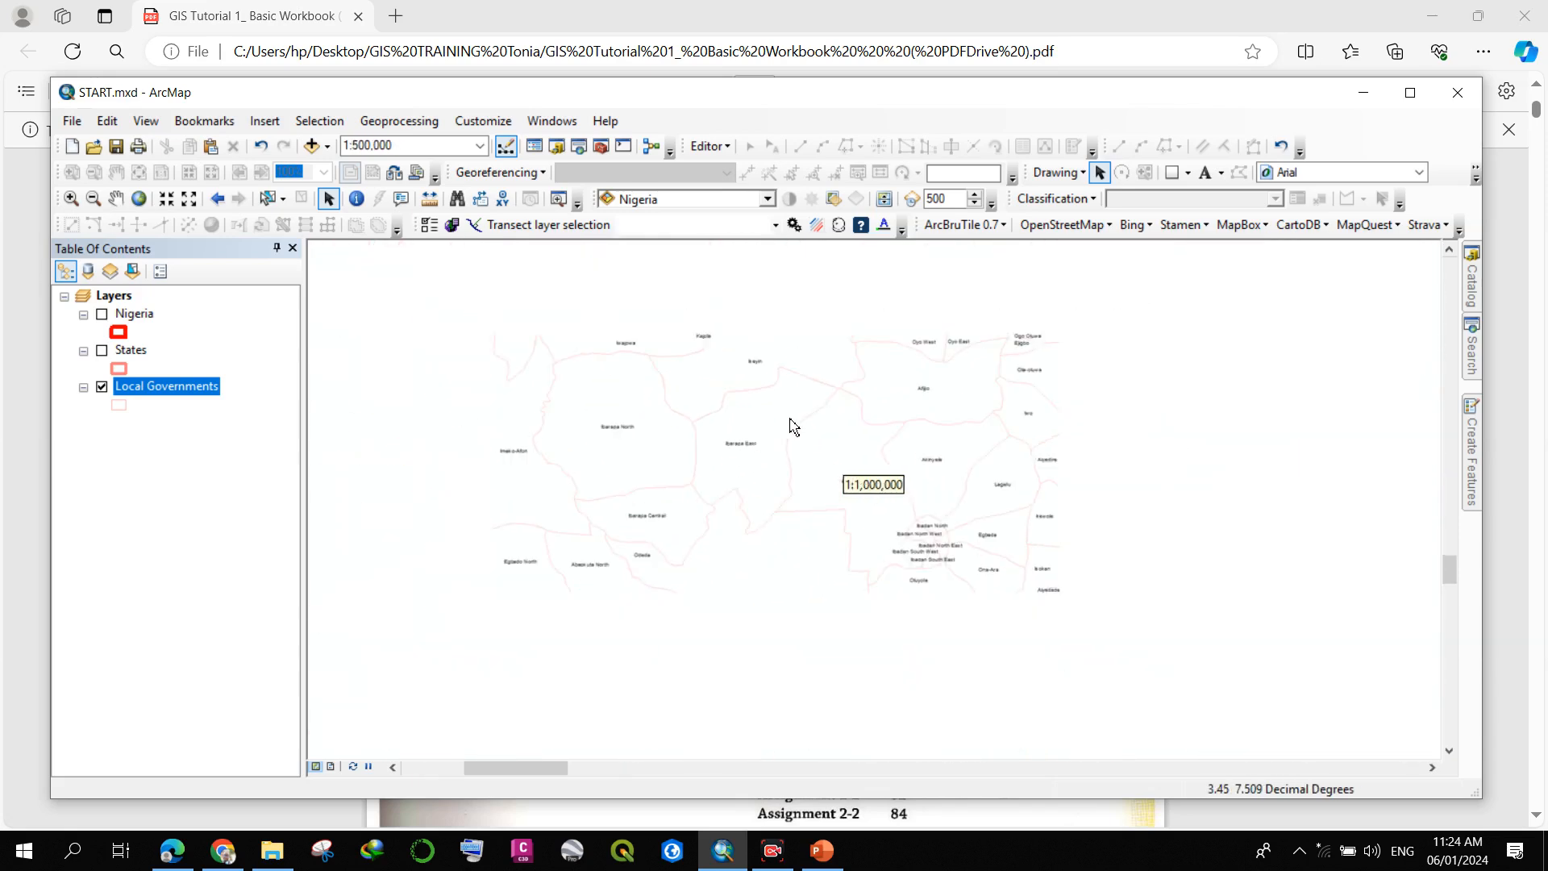
left_click_drag(931, 380, 857, 642)
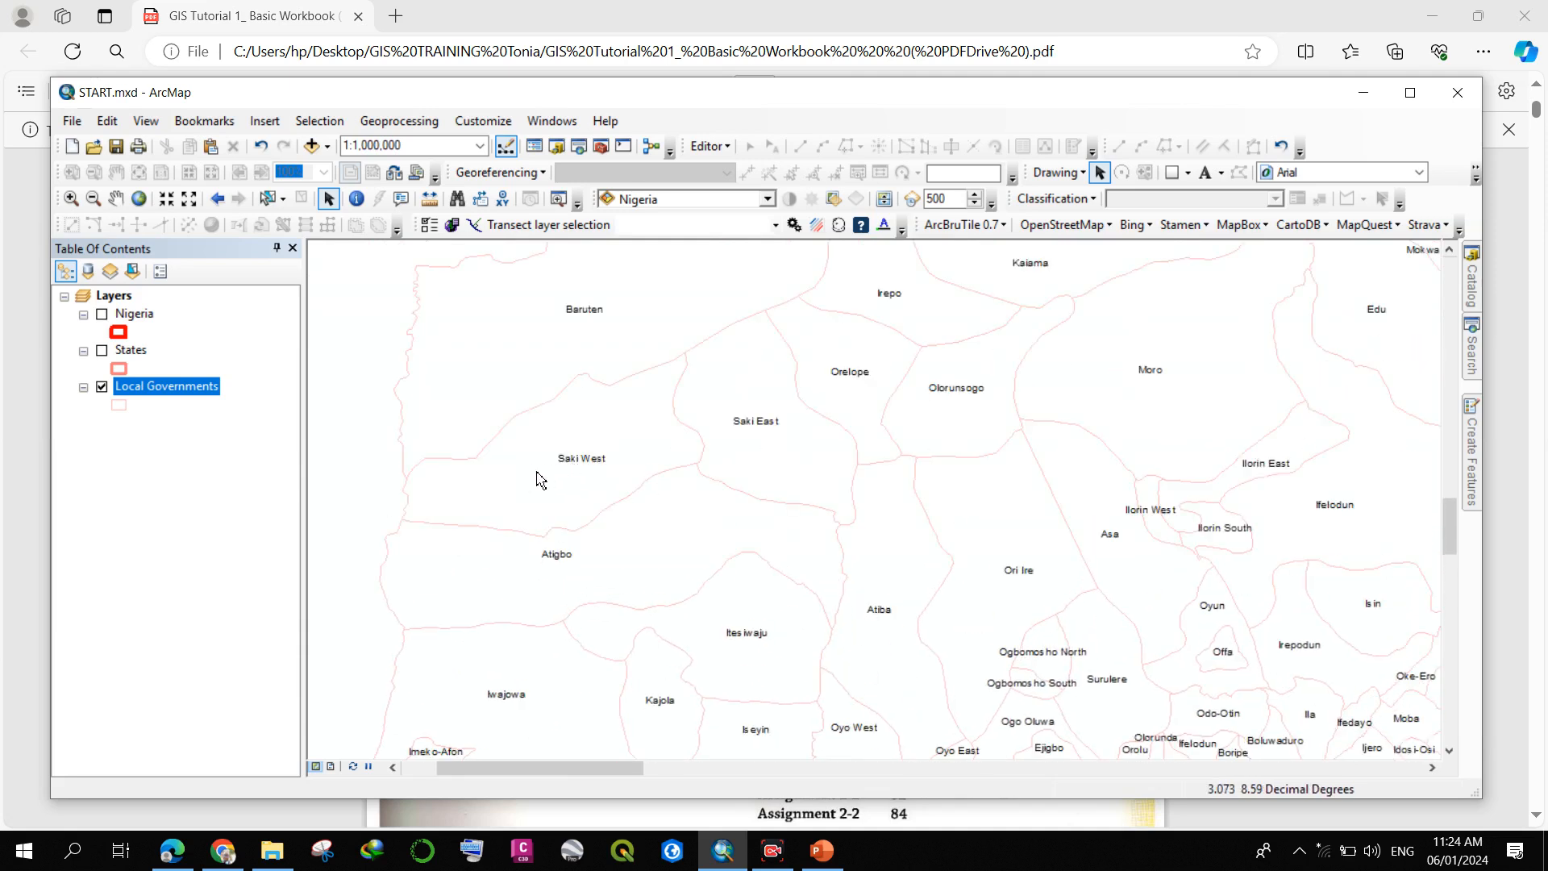
scroll(537, 470, "up", 3)
scroll(632, 453, "down", 4)
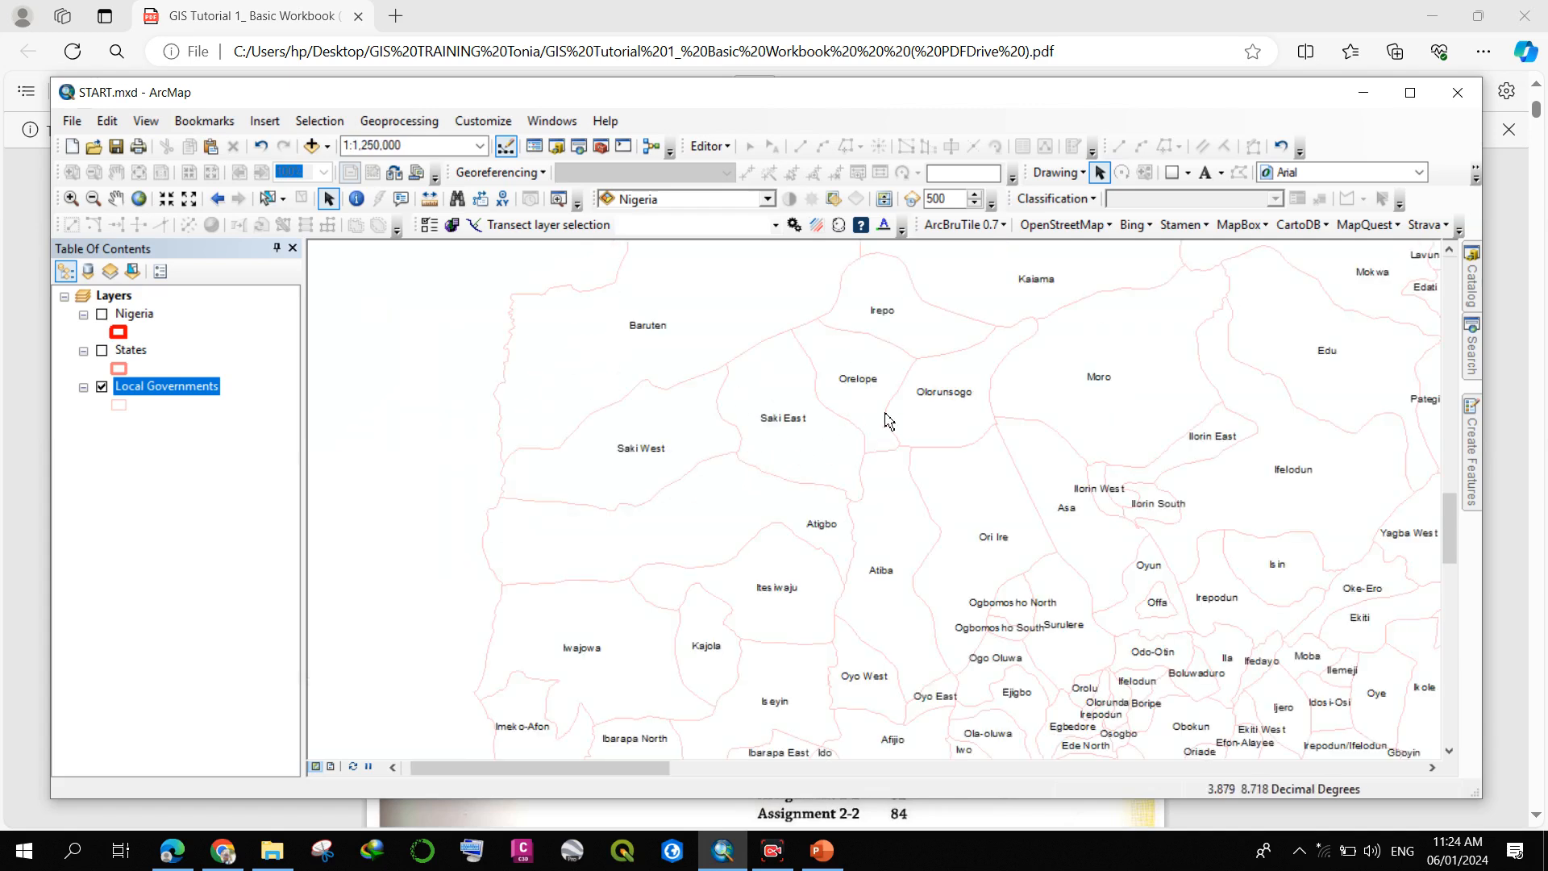
scroll(796, 447, "down", 1)
left_click_drag(1214, 436, 848, 493)
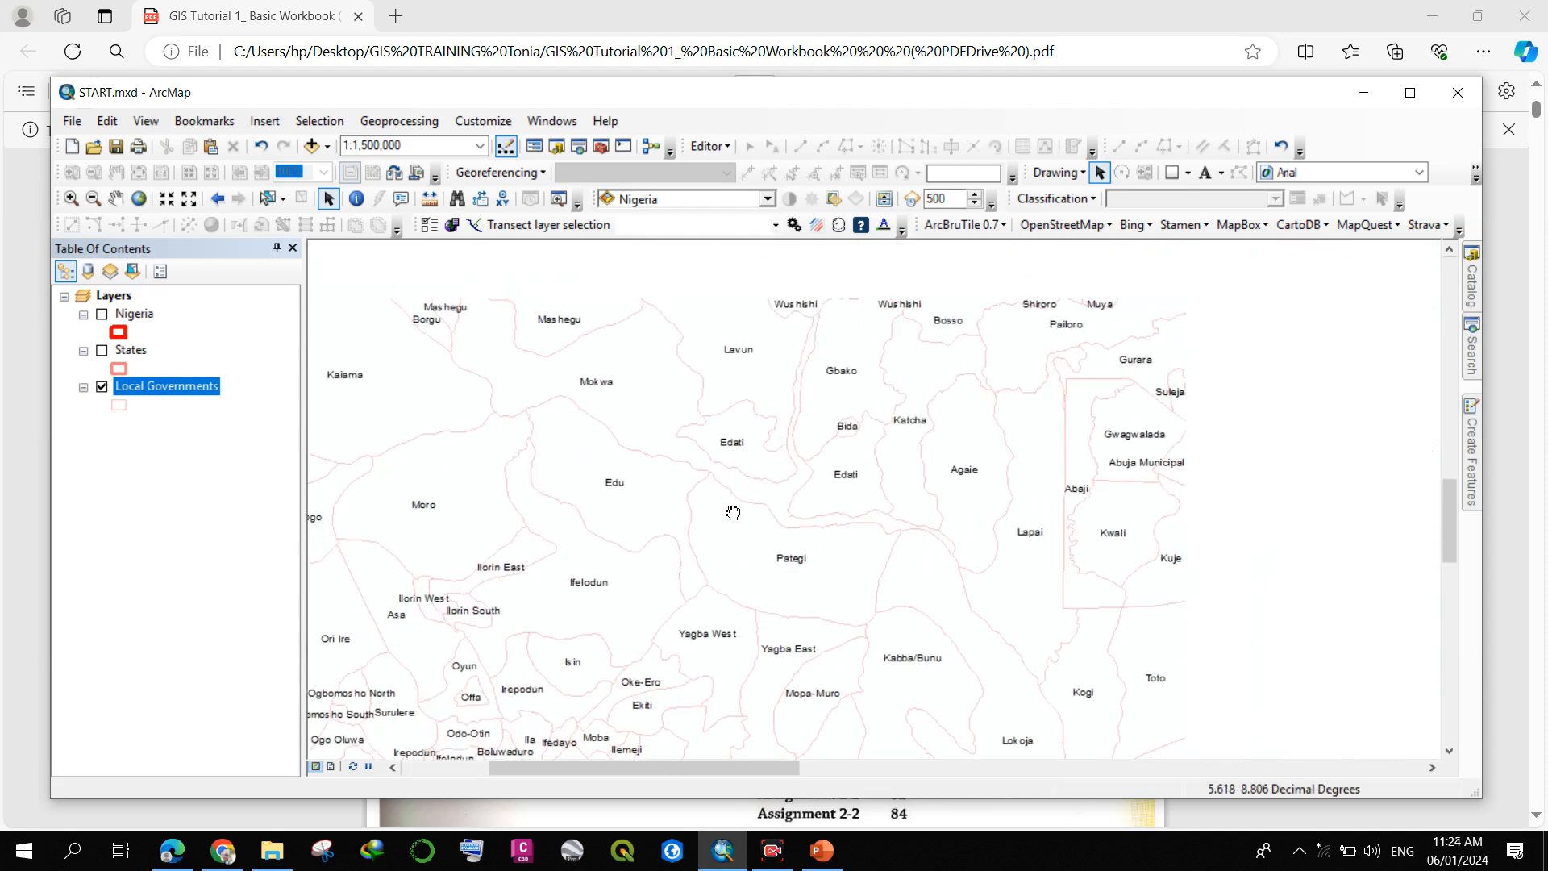
- Display the States layer over the Local Governments layer, and hide Local Governments to examine the state labels alone
scroll(788, 421, "down", 5)
left_click(102, 350)
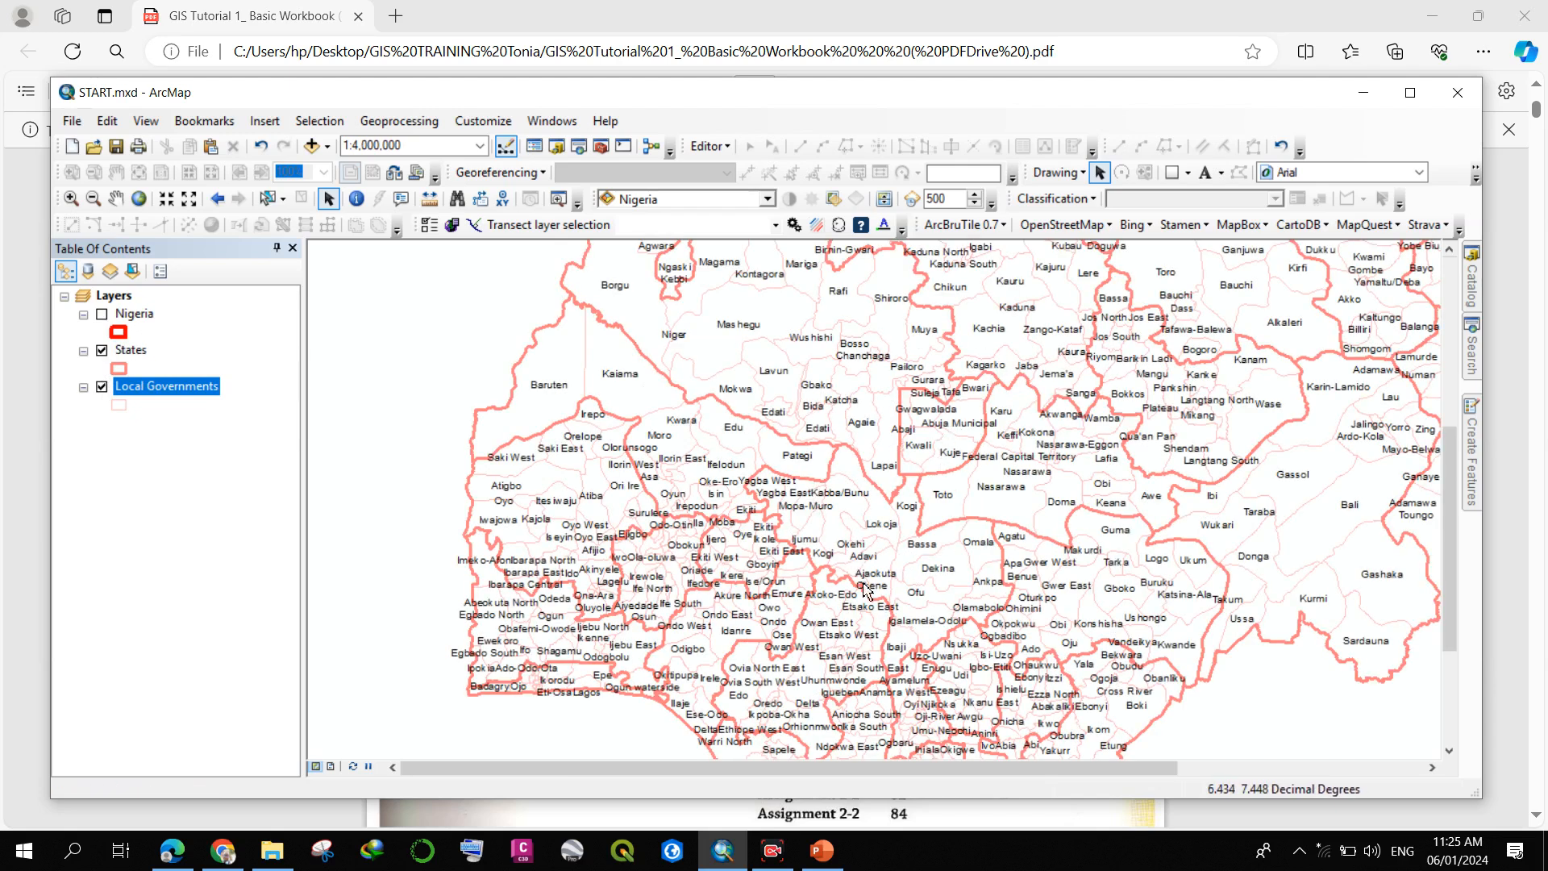
scroll(943, 432, "up", 1)
scroll(838, 410, "down", 4)
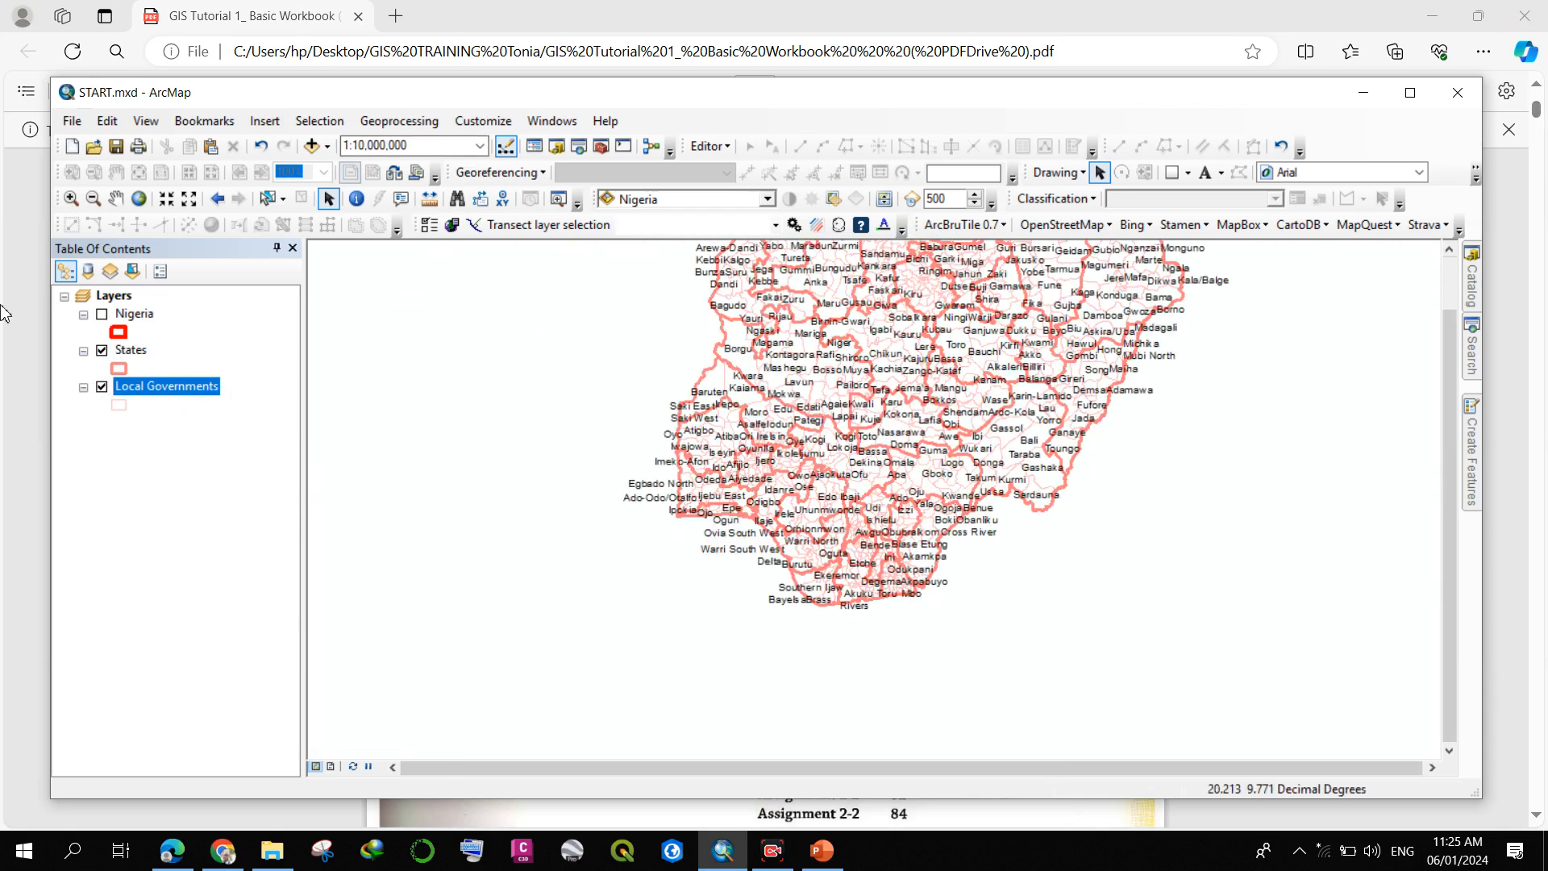
left_click(102, 386)
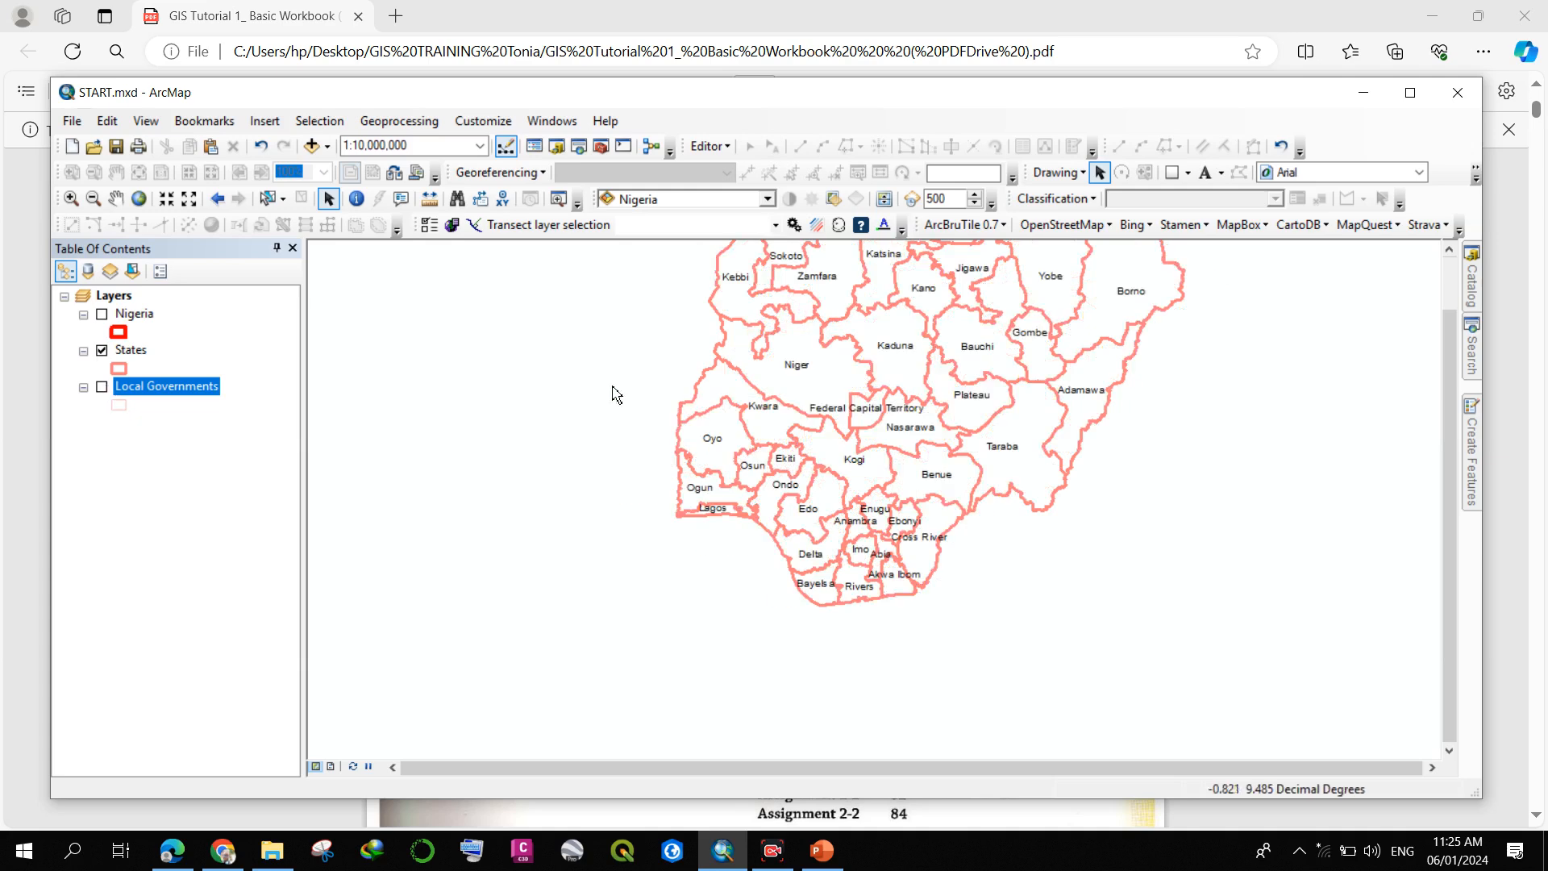
scroll(847, 474, "up", 4)
scroll(847, 483, "up", 2)
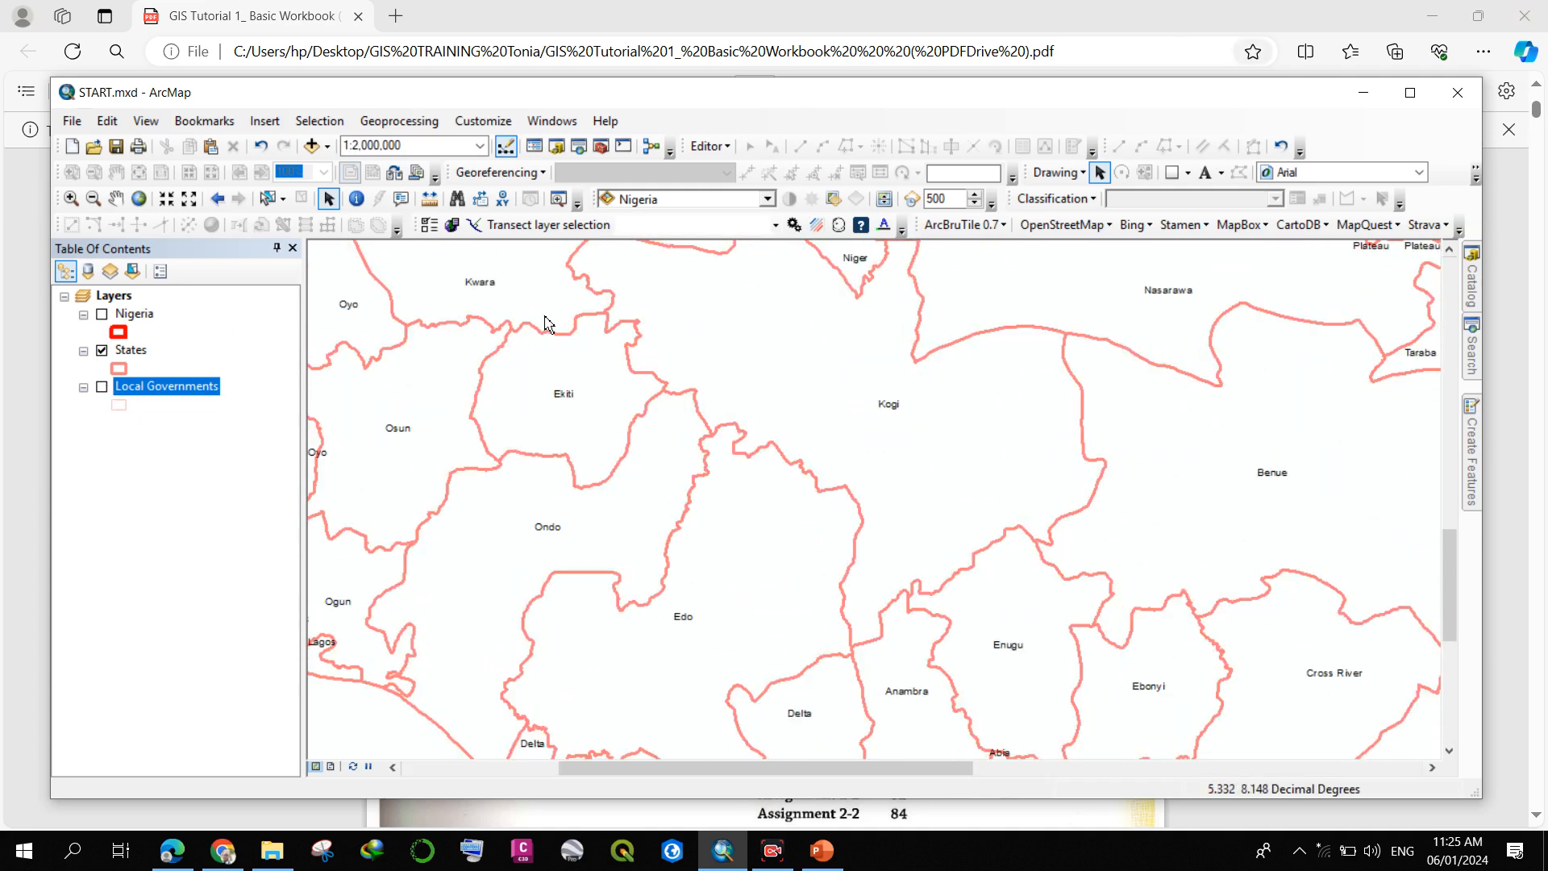
- Display the Local Governments layer instead of the States layer and view its labels around Kabba/Bunu
left_click(103, 351)
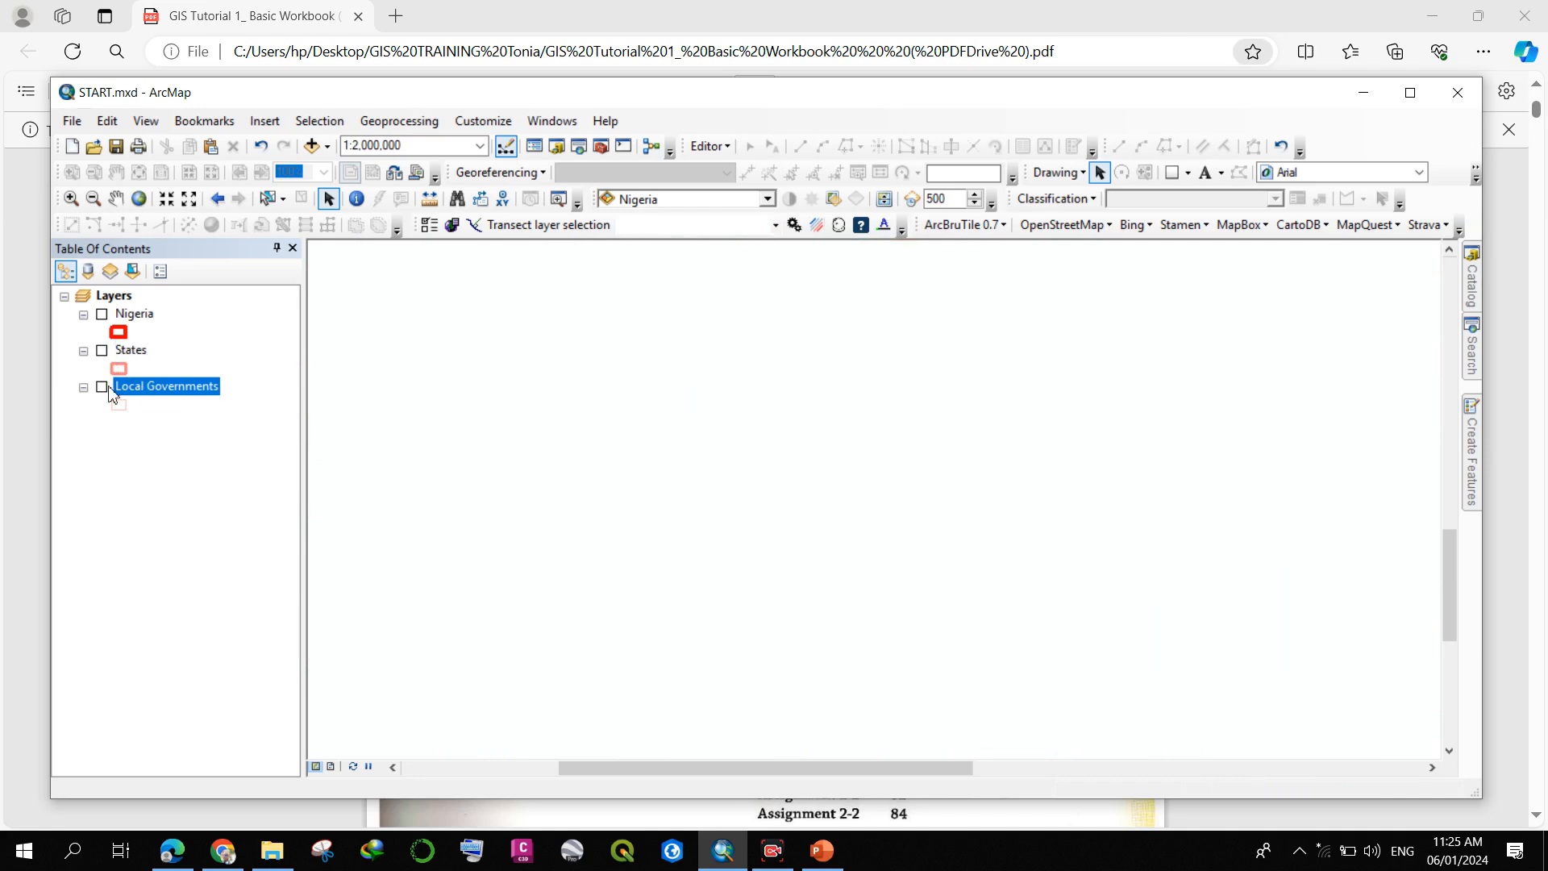
left_click(102, 387)
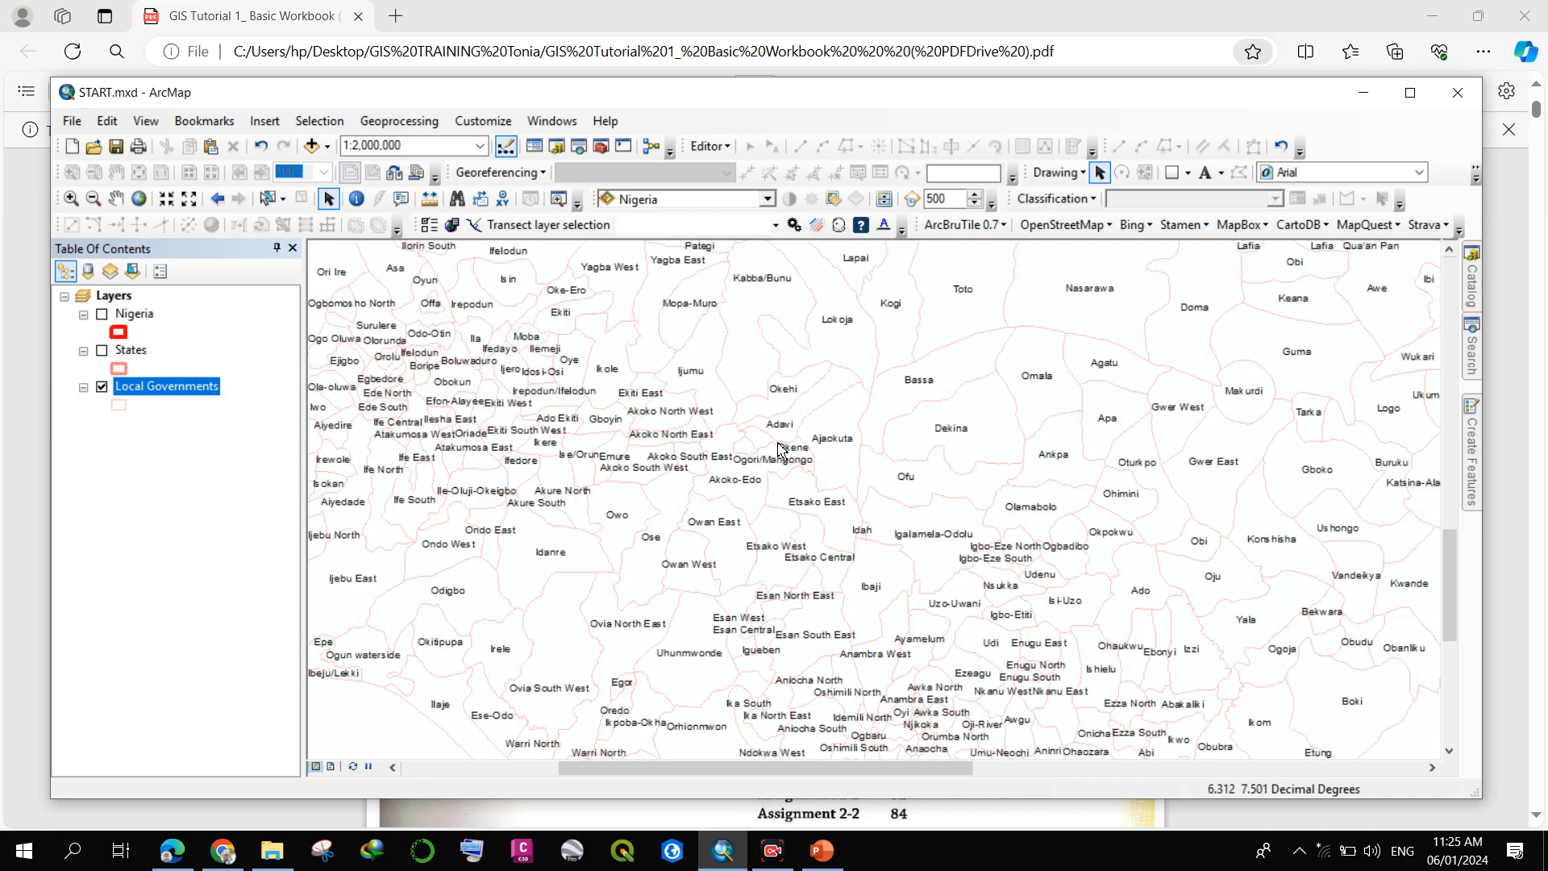
scroll(774, 464, "down", 1)
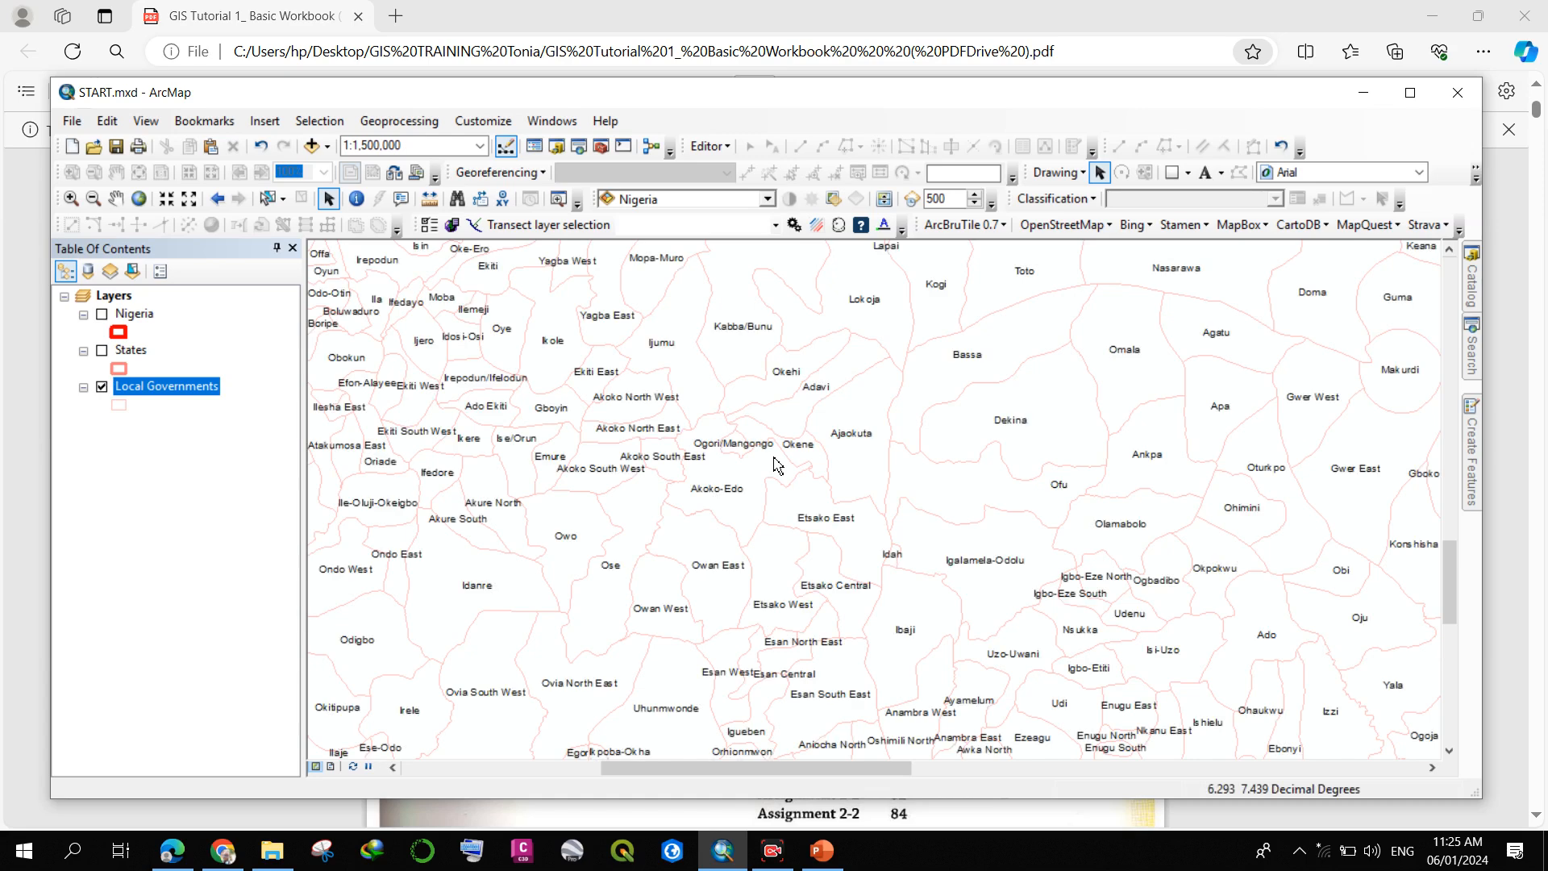
left_click_drag(725, 398, 808, 536)
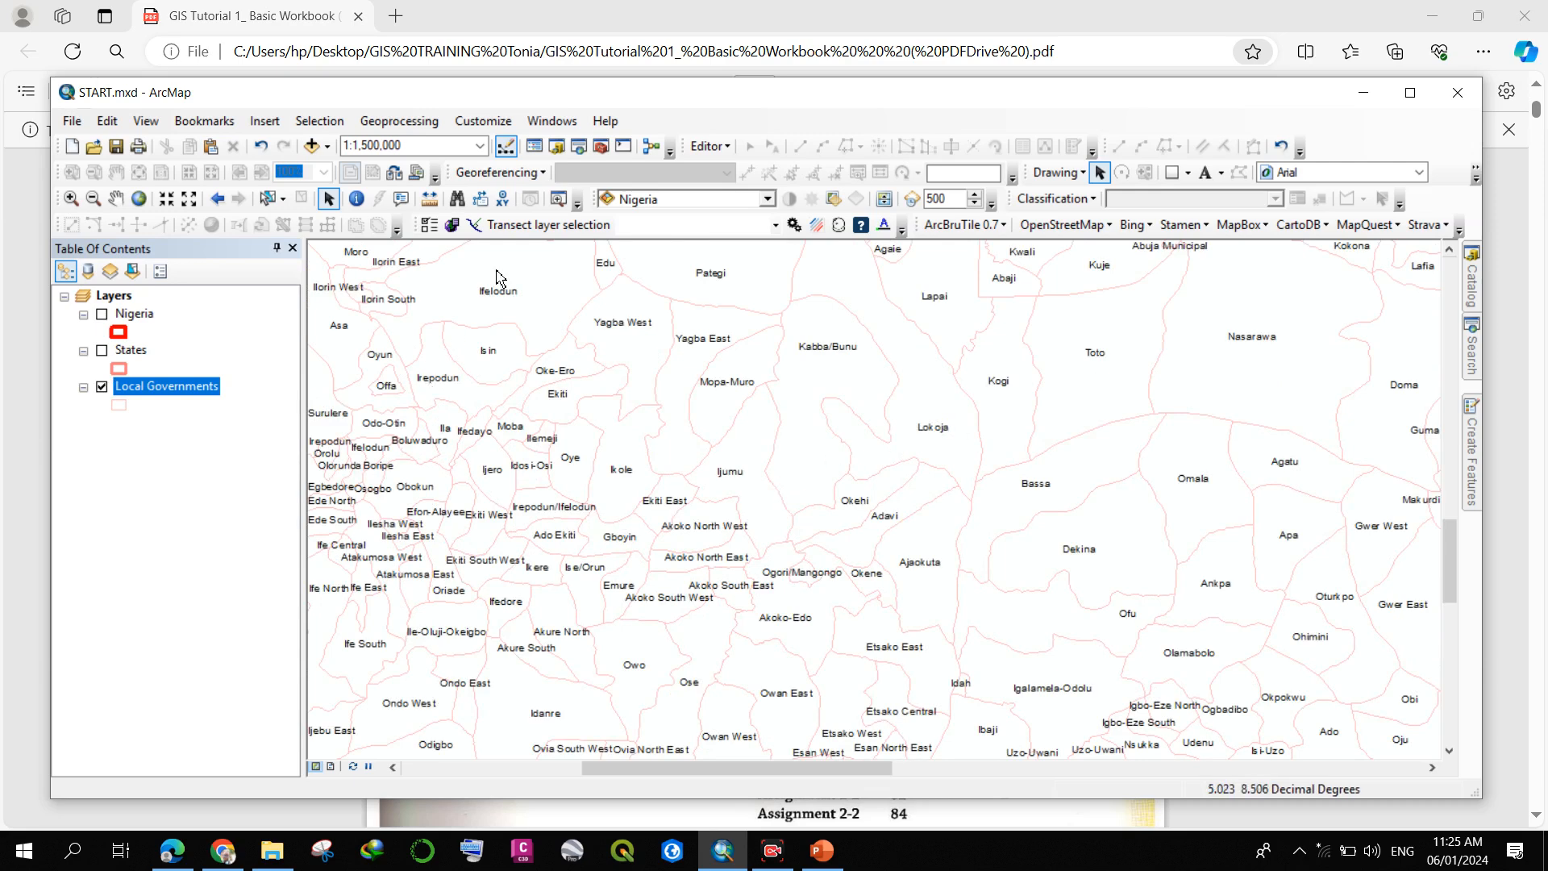
- Start an attribute selection on the Local Governments layer with the expression "ADM2_NAME" = and list the field's unique values
left_click(319, 121)
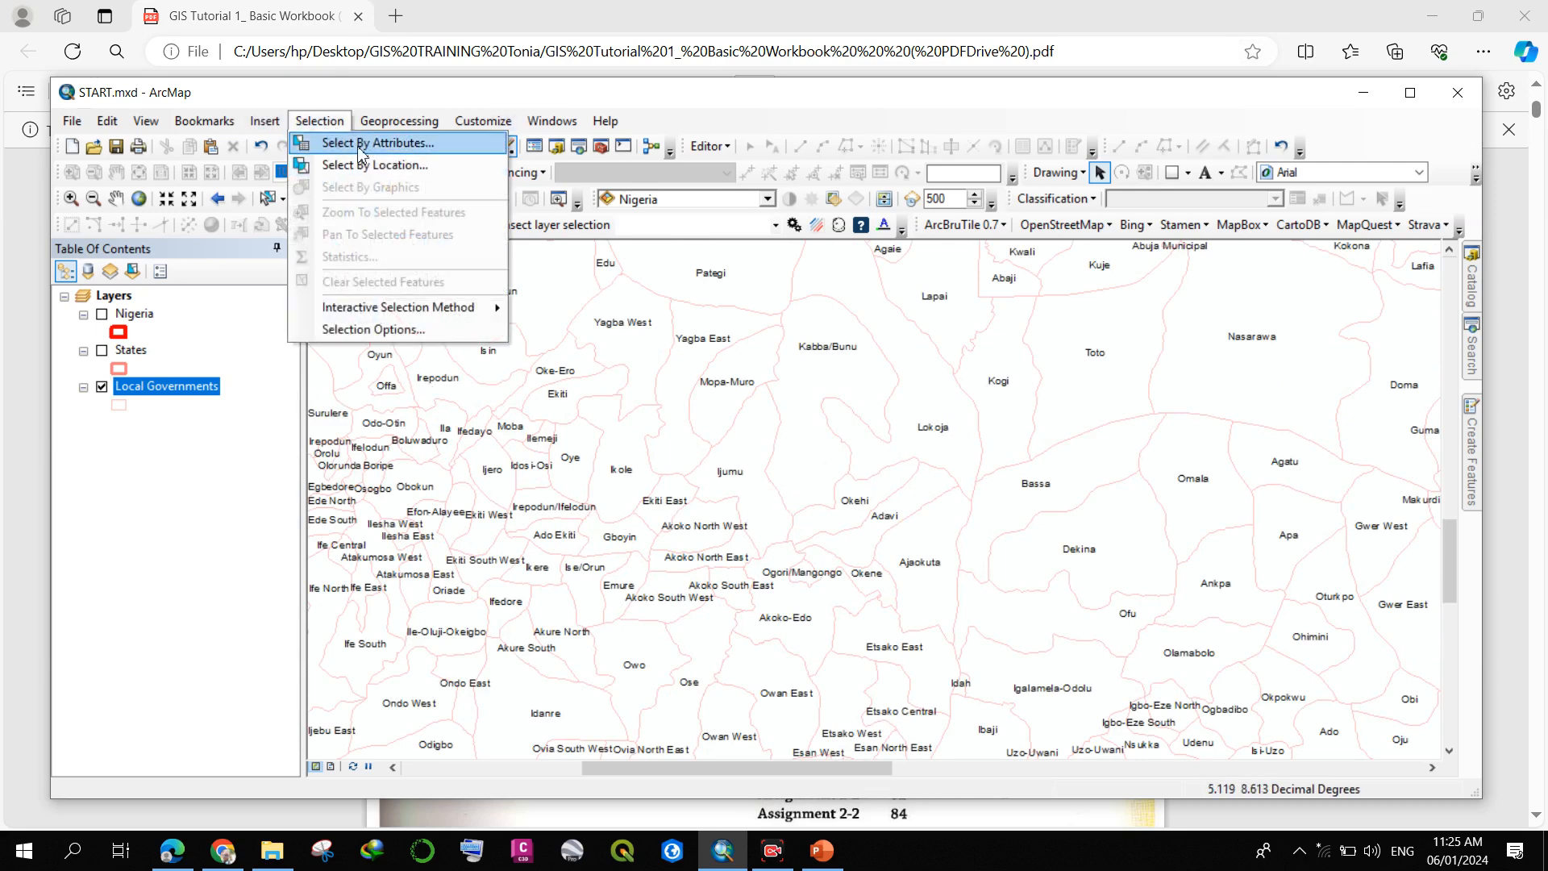
left_click(360, 145)
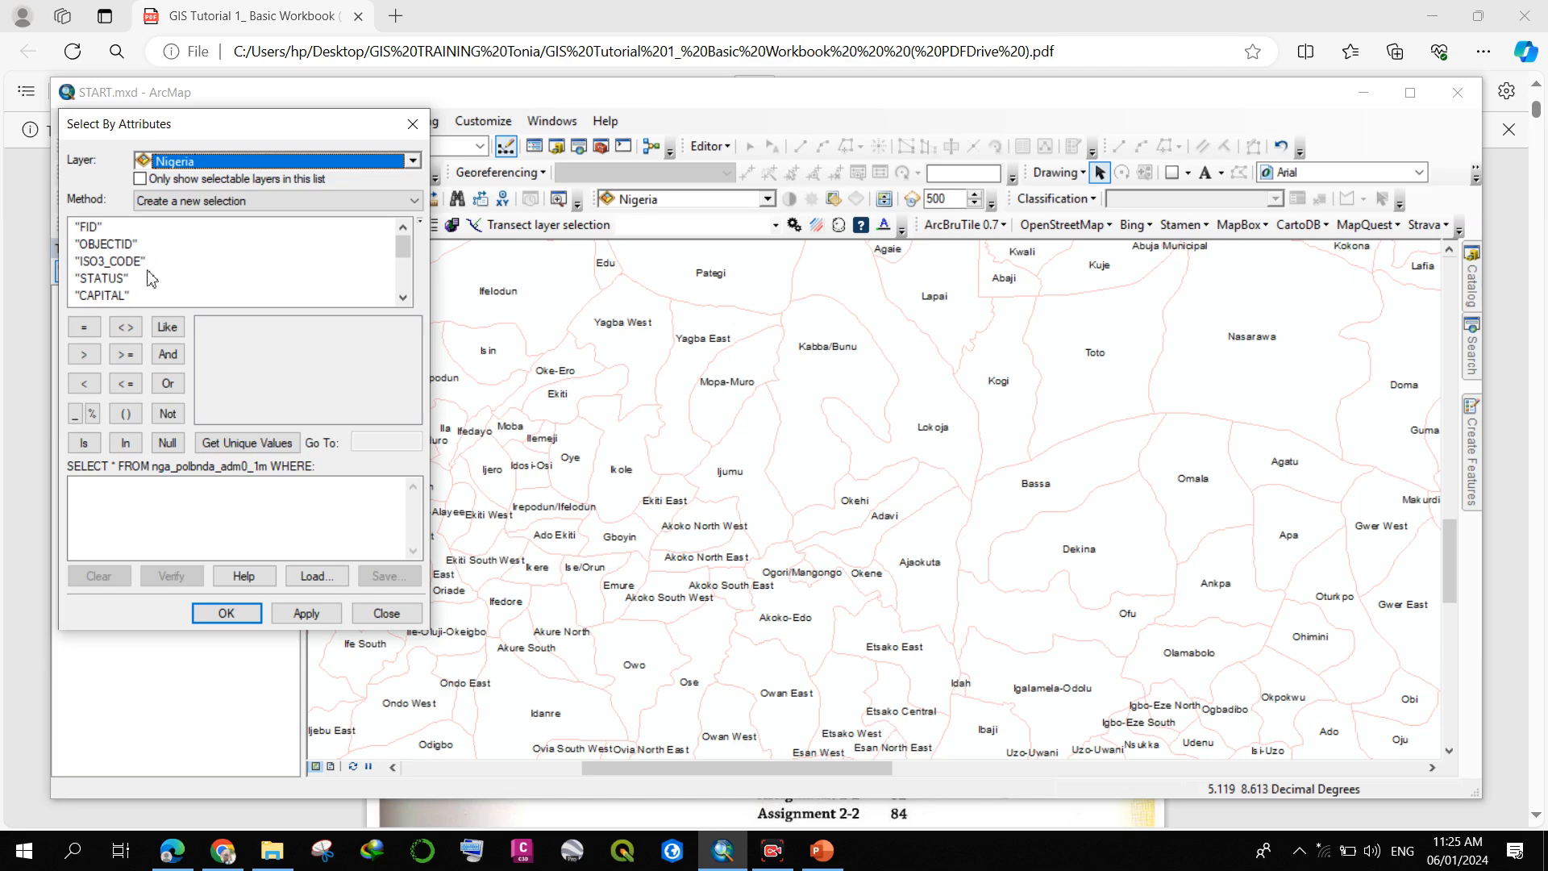
left_click(304, 160)
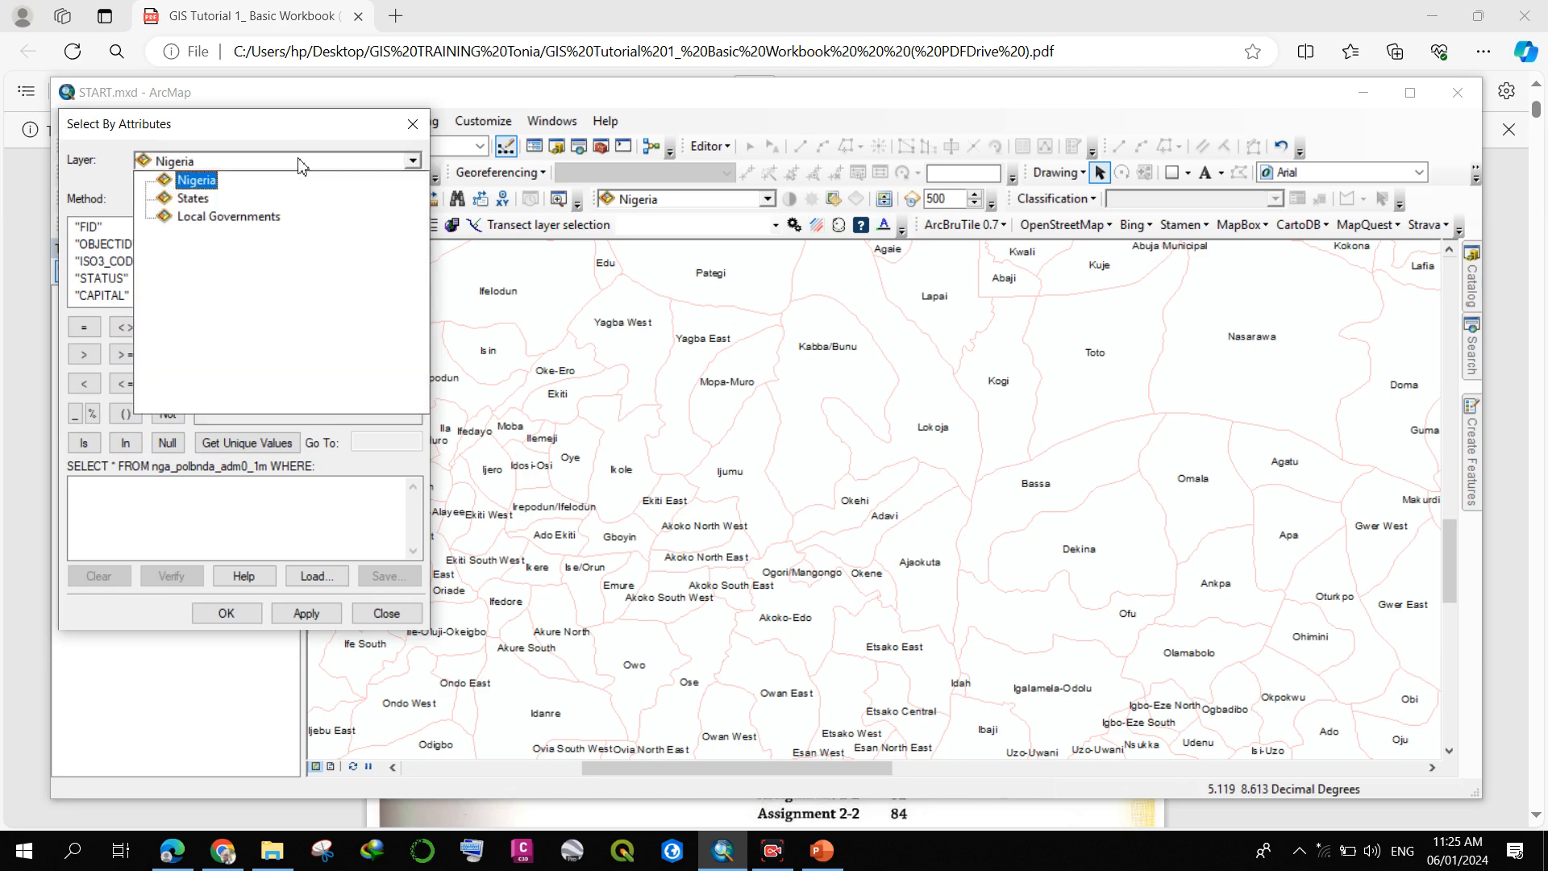
left_click(193, 216)
scroll(133, 270, "down", 3)
scroll(133, 246, "up", 1)
double_click(113, 260)
left_click(84, 326)
left_click(203, 444)
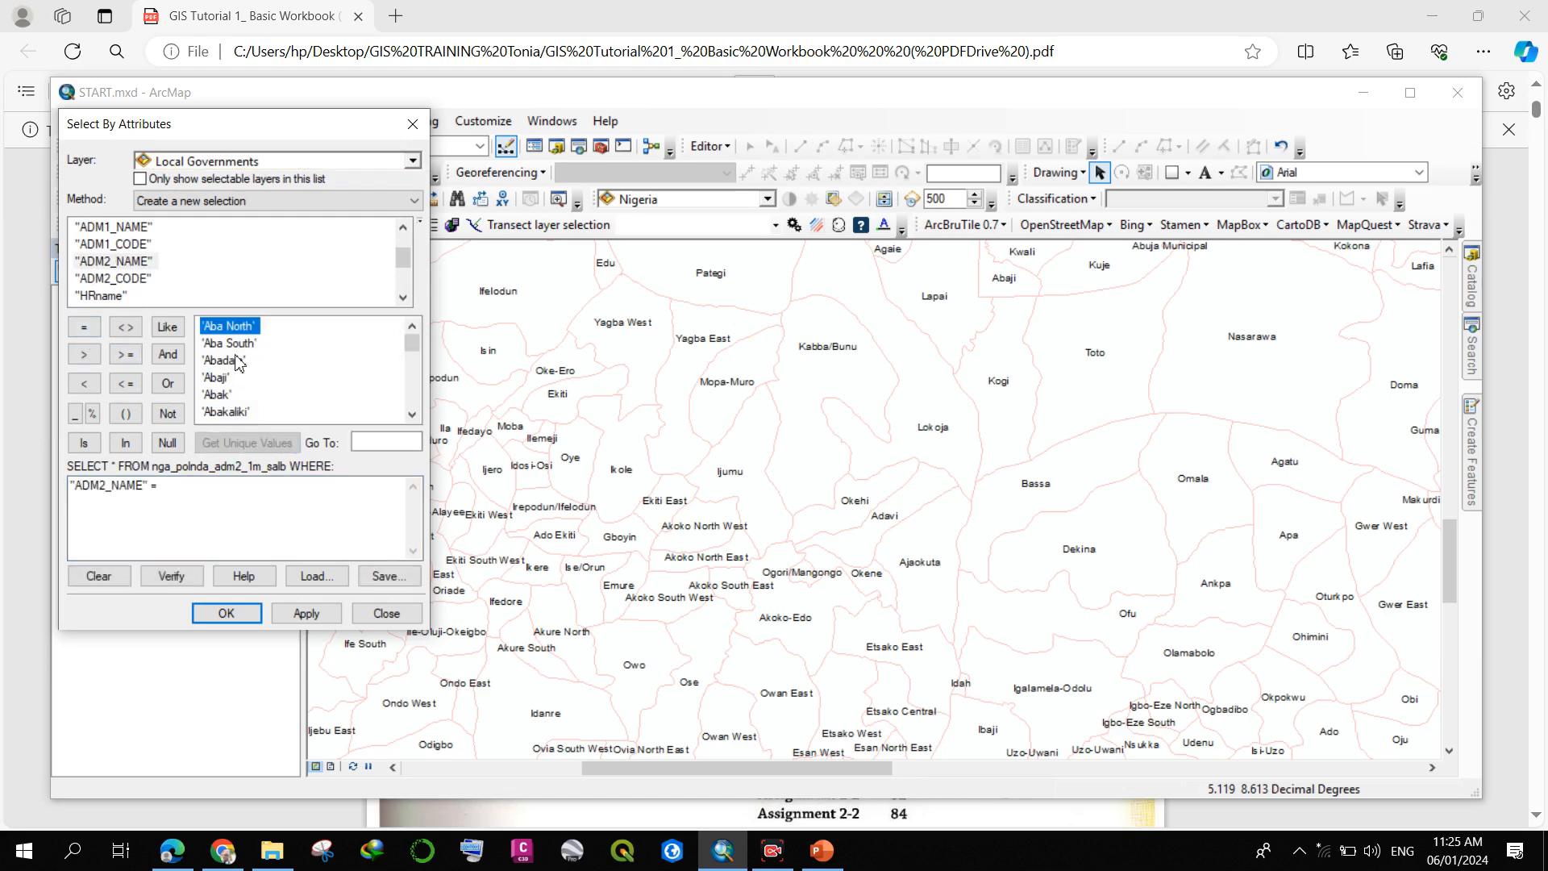
- Find 'Kabba/Bunu' among the unique values, complete the ADM2_NAME expression with it, and apply the selection to the map
left_click(356, 441)
type("l")
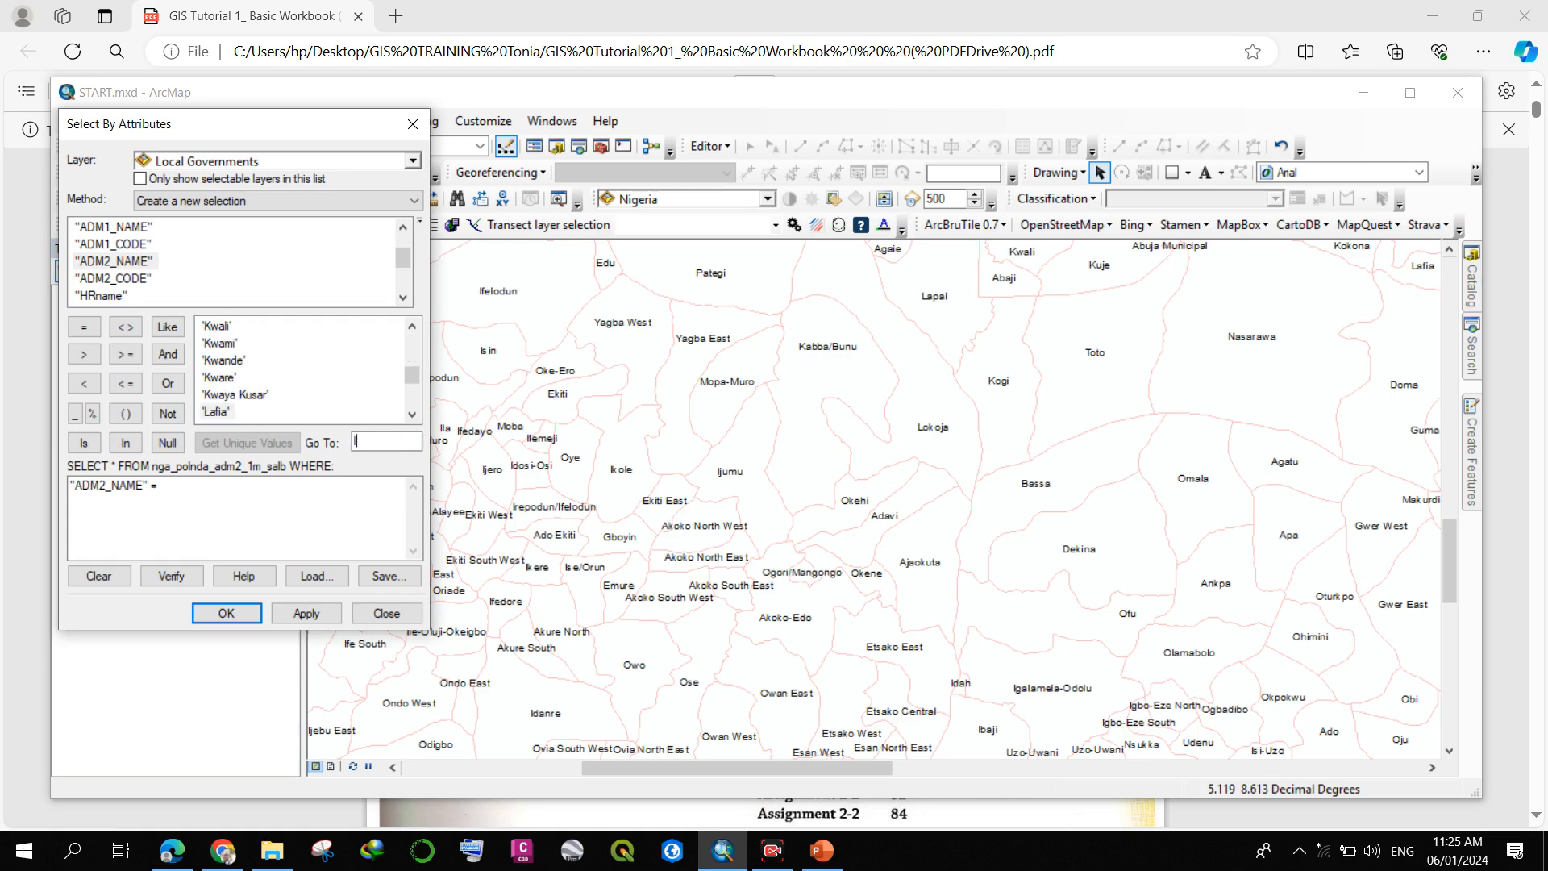
type("kaba")
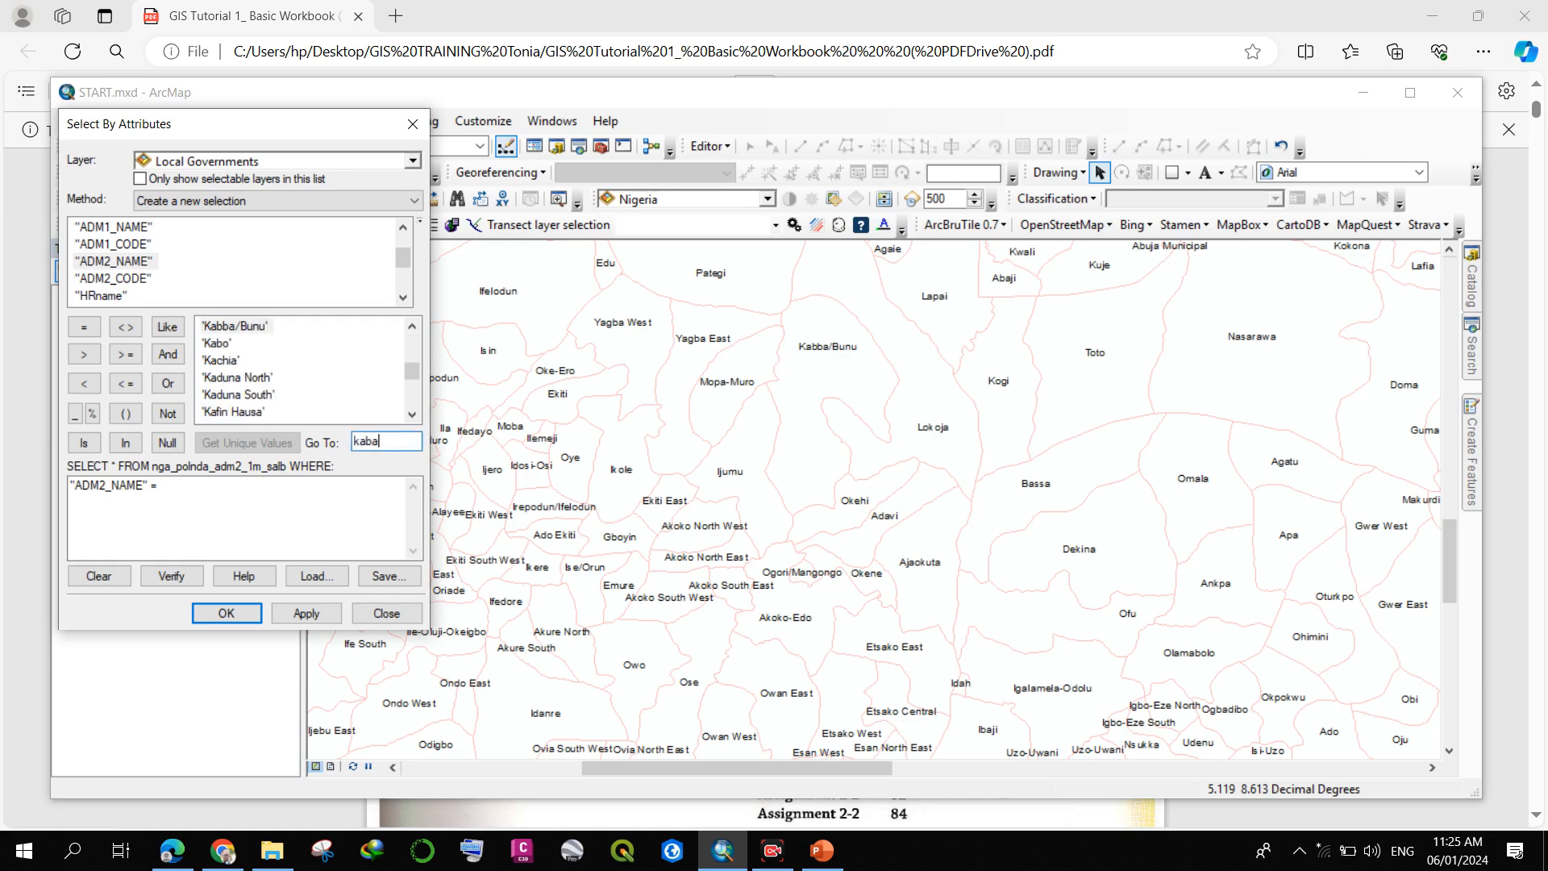
key("Return")
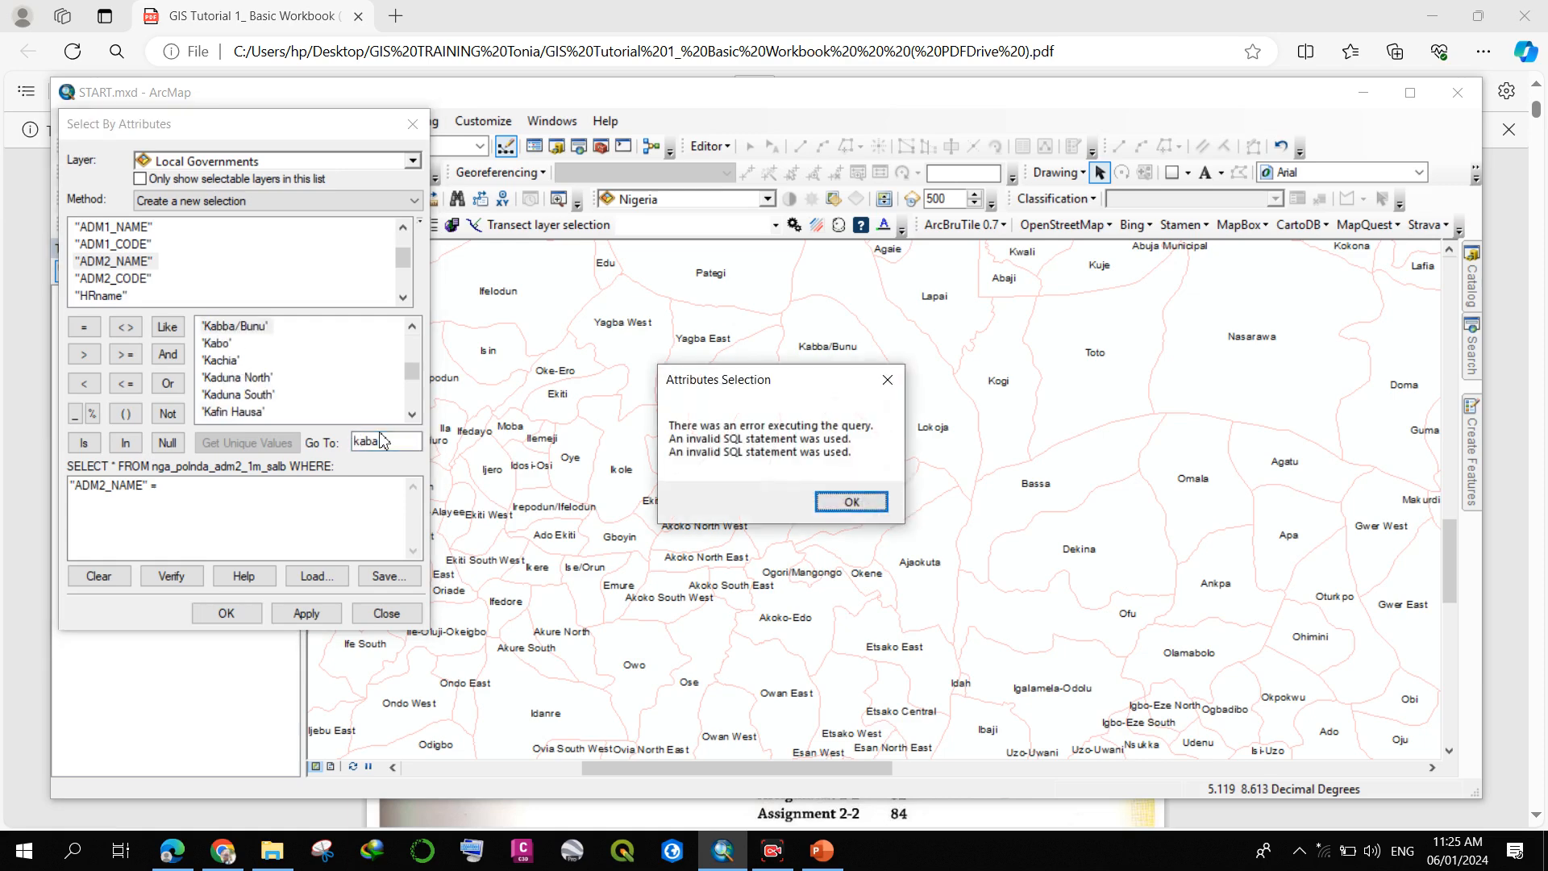
left_click(846, 501)
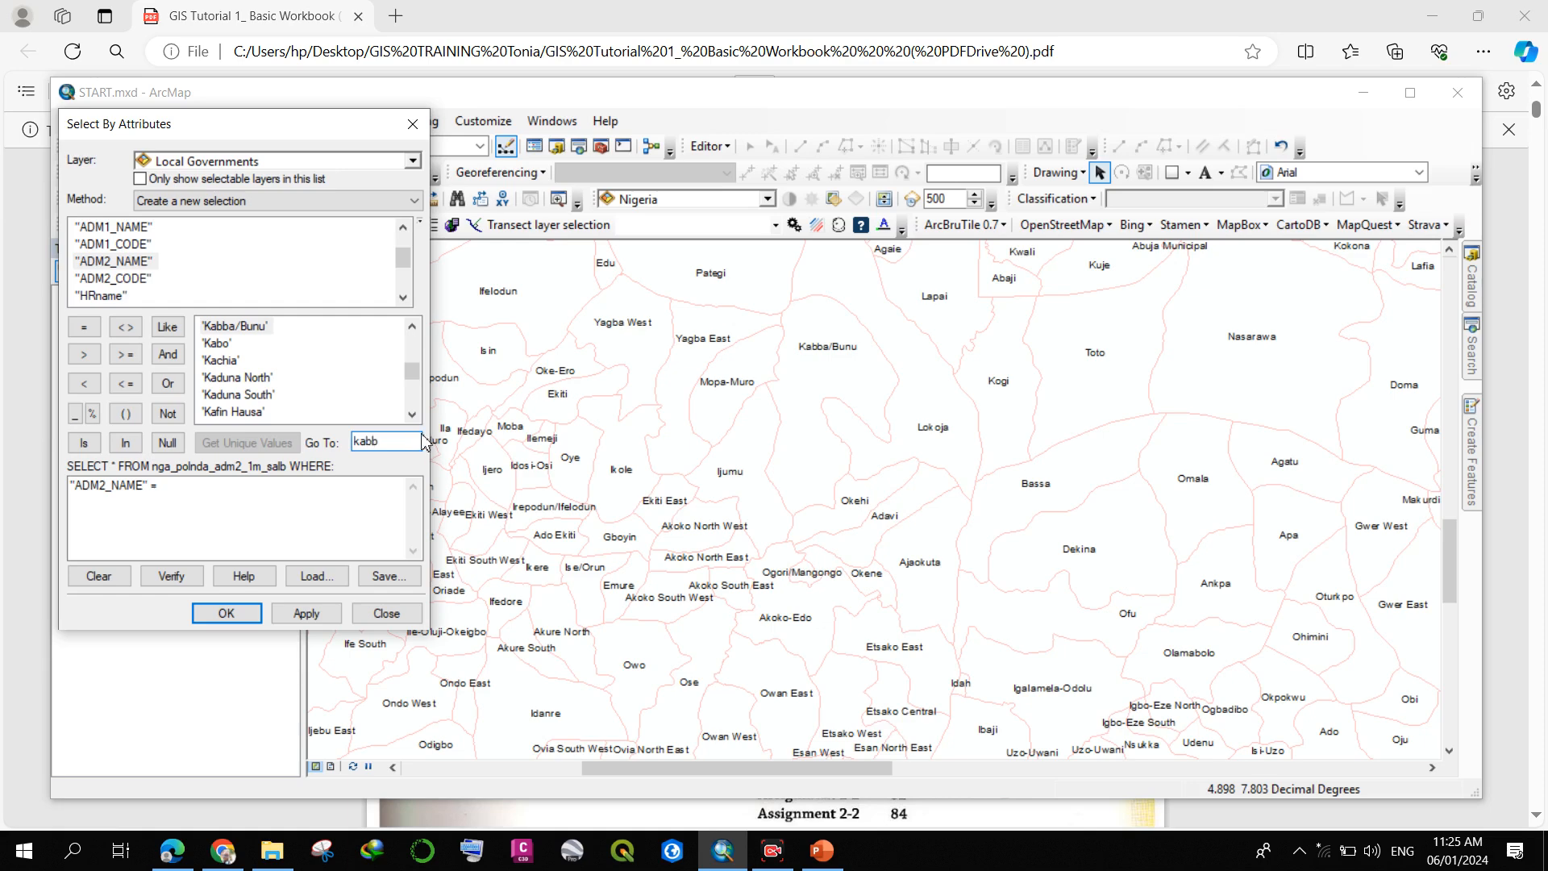
double_click(235, 327)
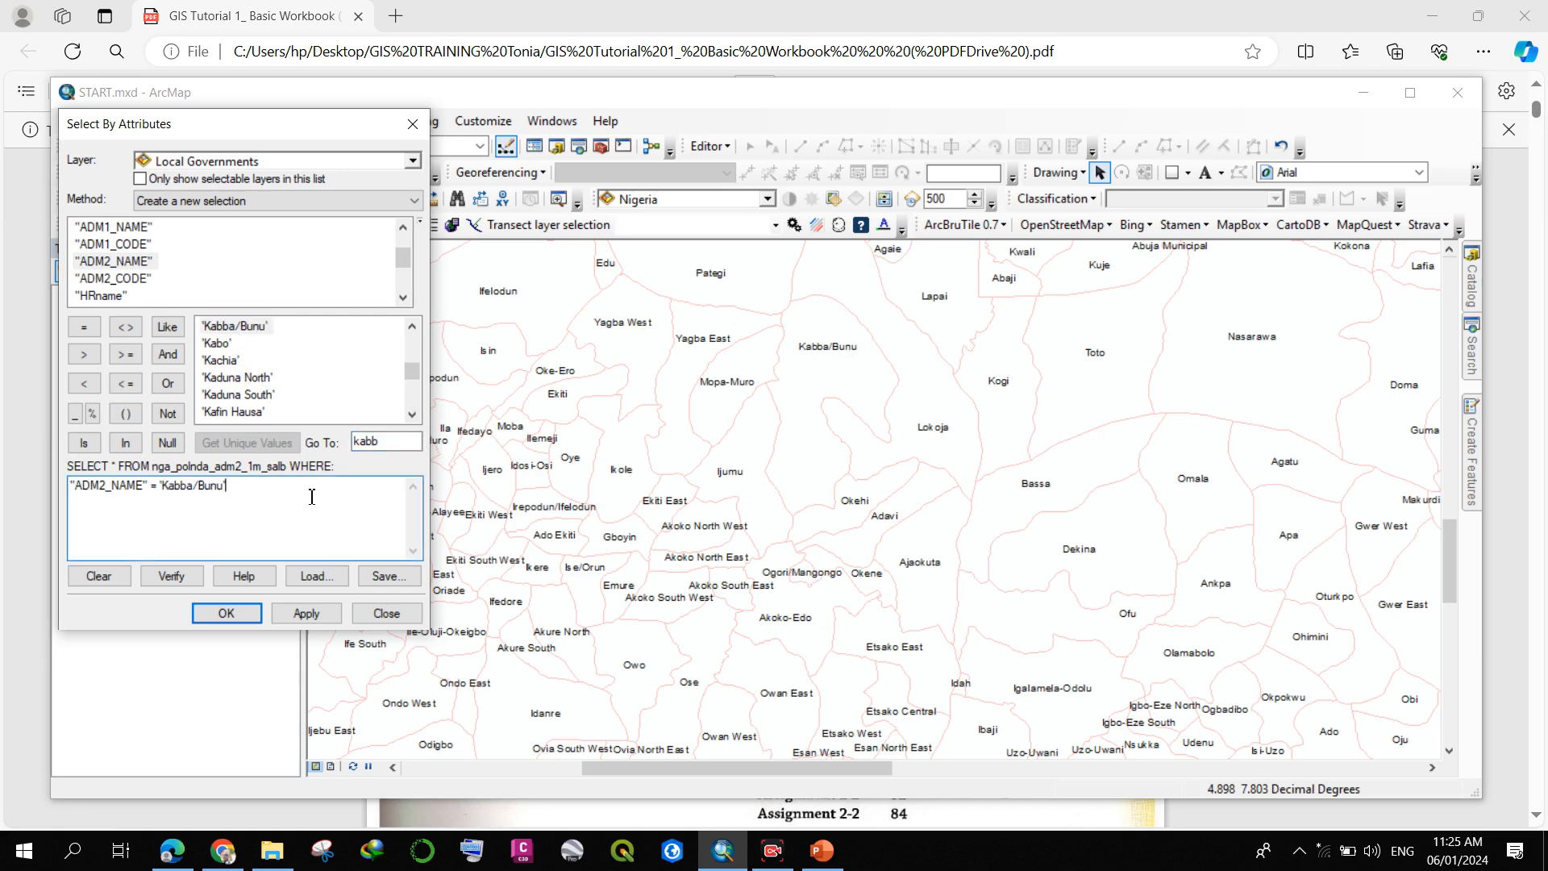
left_click(324, 610)
scroll(810, 289, "up", 3)
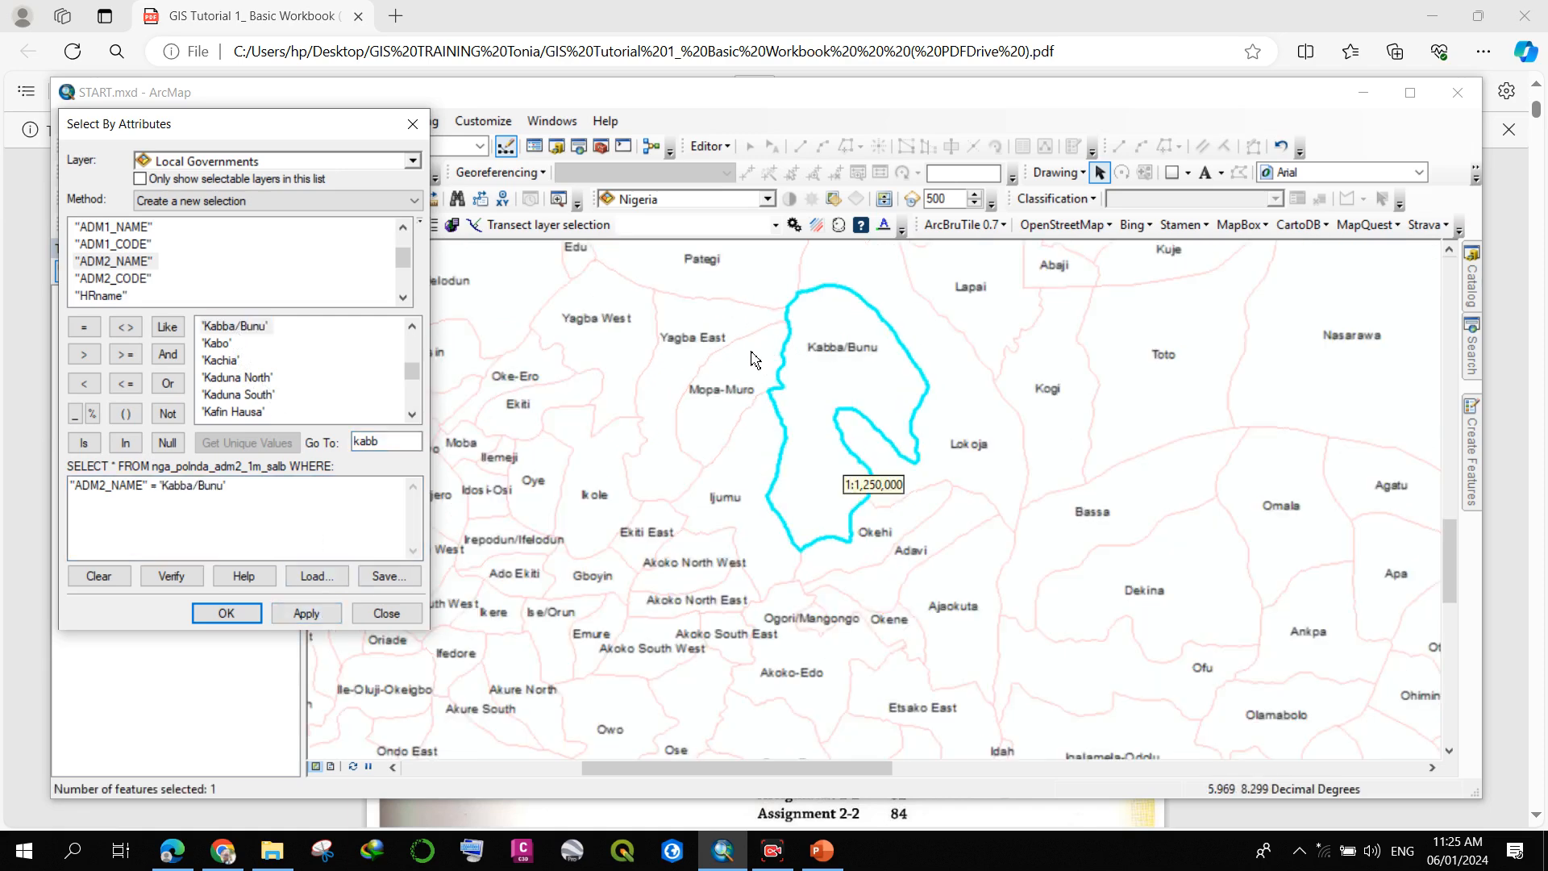
scroll(775, 301, "up", 1)
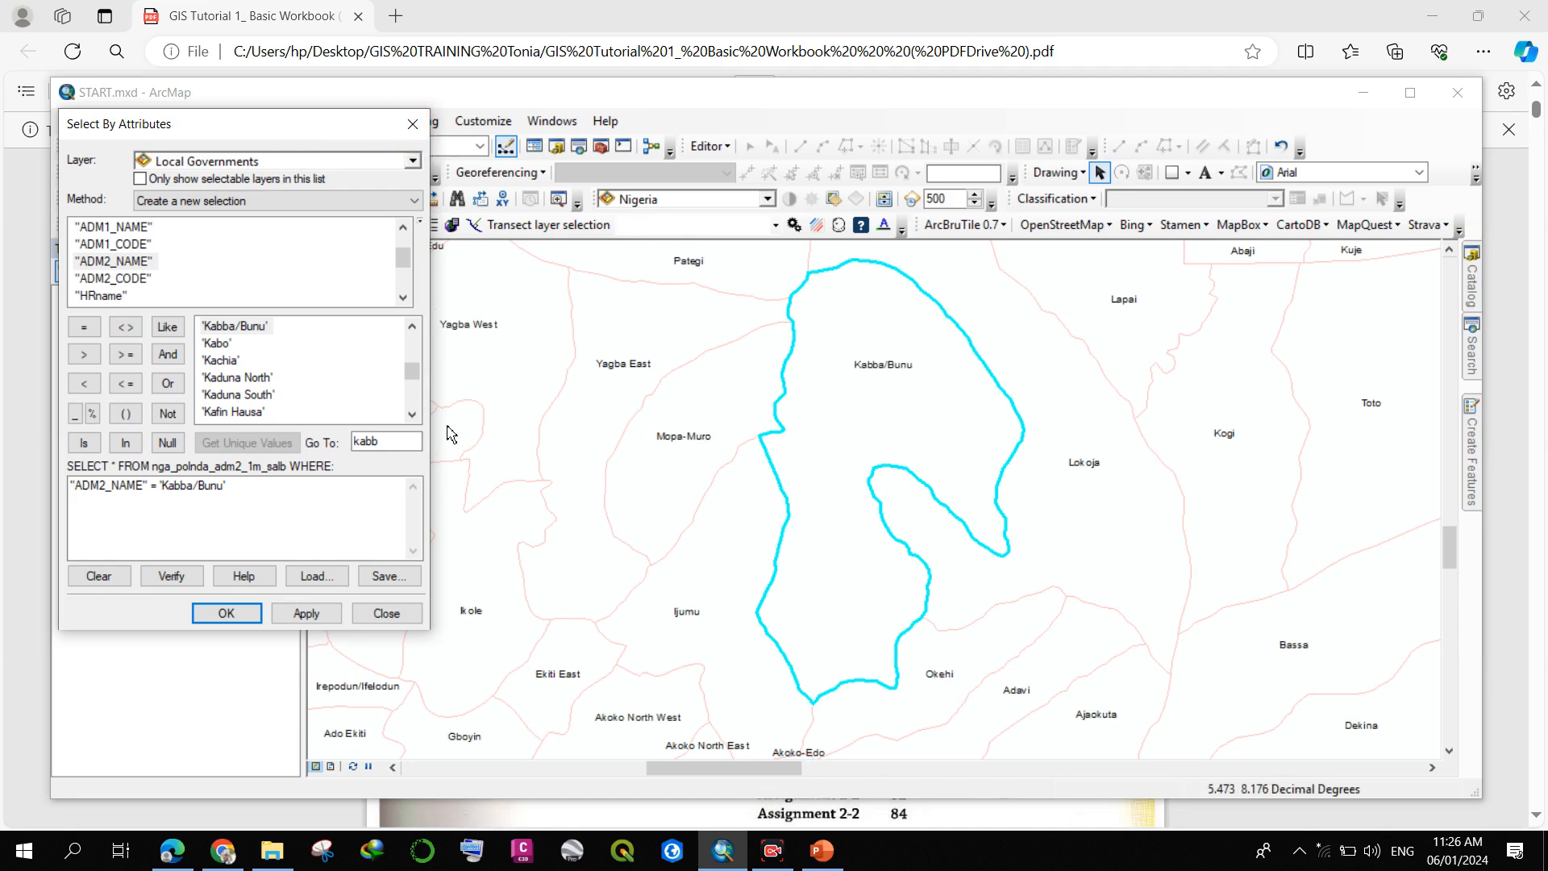
- Clear the selection expression, close the attribute query, and clear the selected Kabba/Bunu feature
left_click(99, 575)
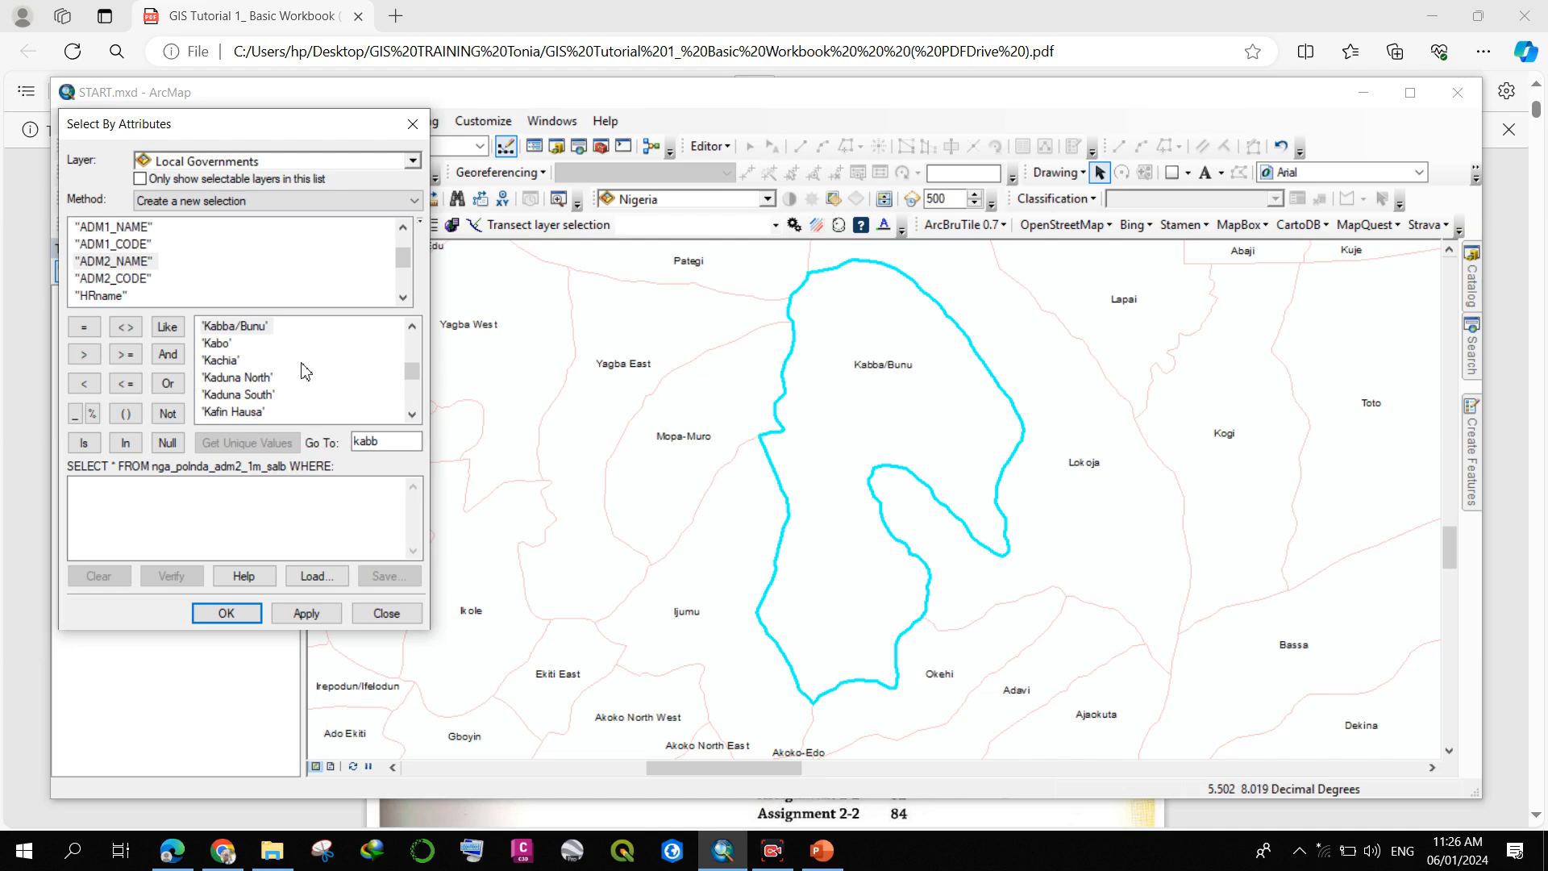
left_click(412, 123)
left_click(319, 120)
left_click(342, 281)
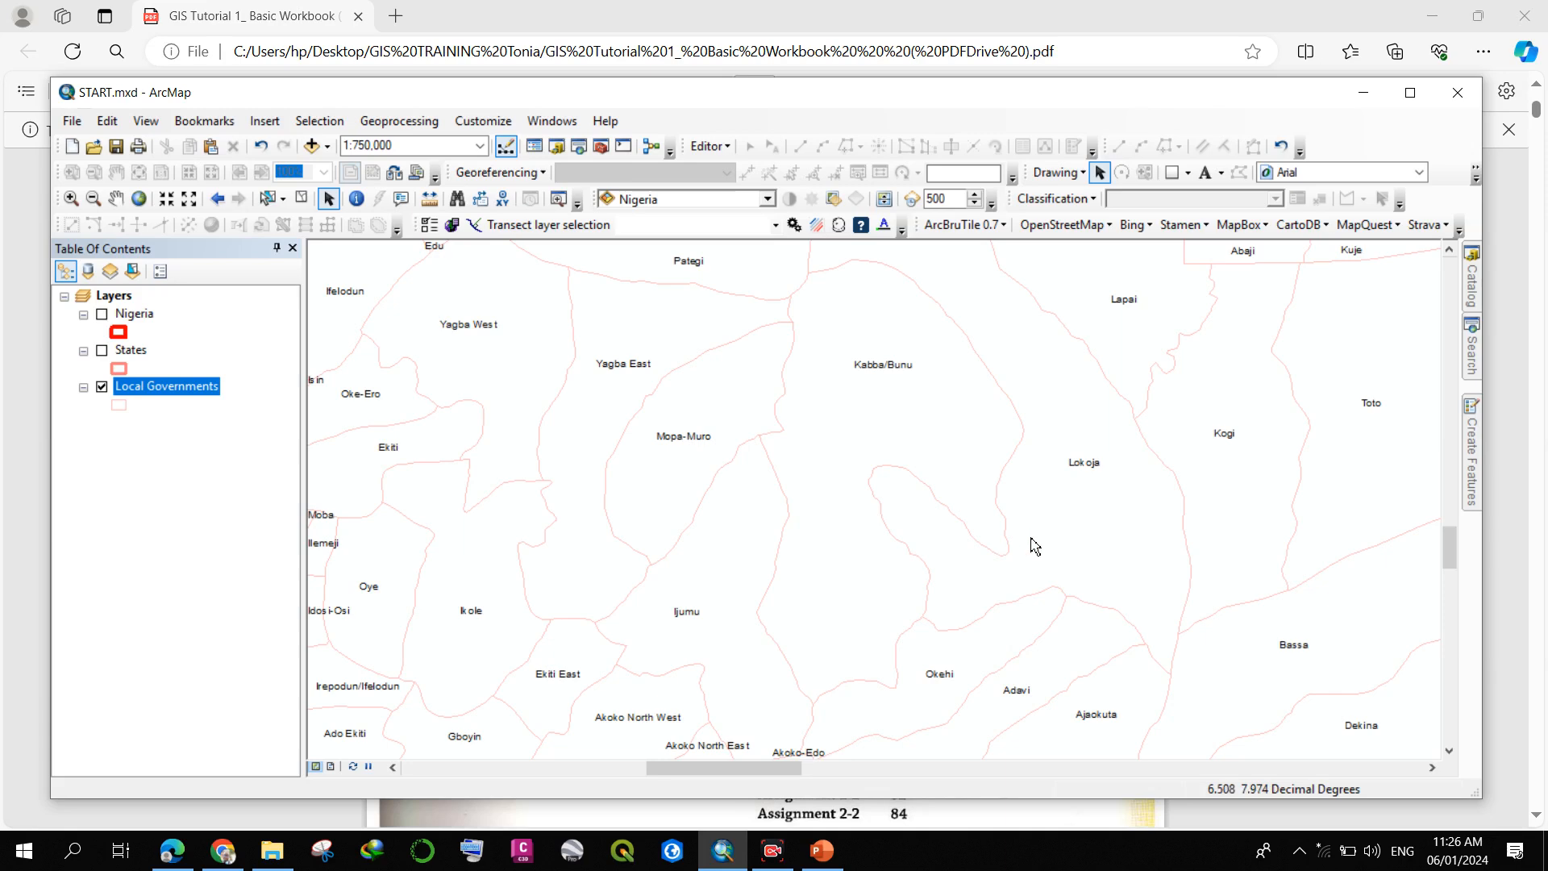
- Check the tutorial list on the workbook's Contents page in Edge and return to ArcMap
scroll(743, 473, "down", 2)
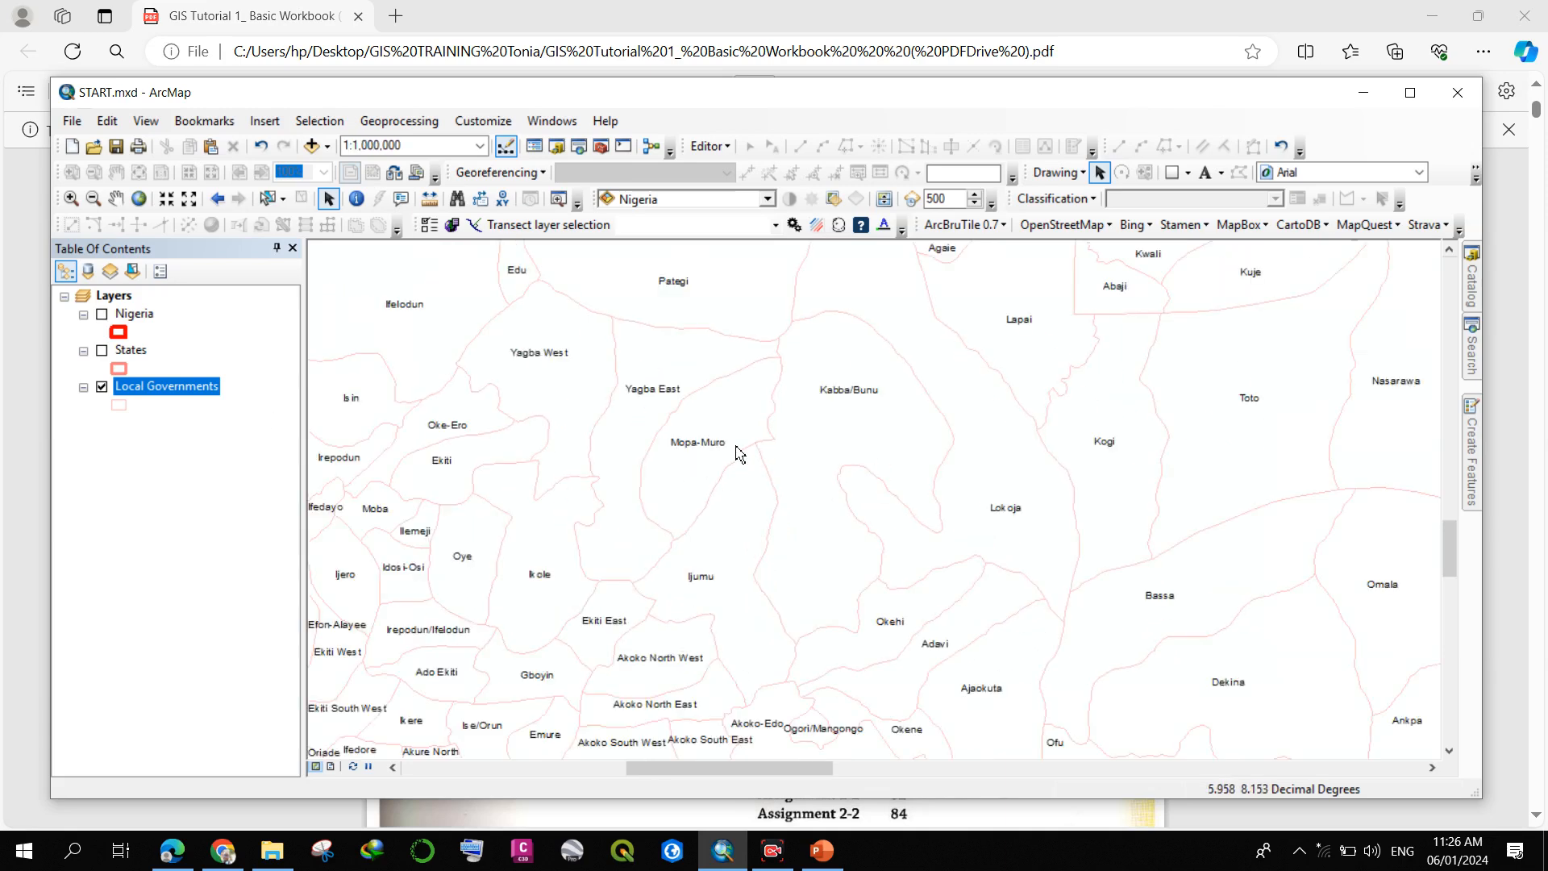
scroll(632, 508, "down", 1)
left_click(179, 860)
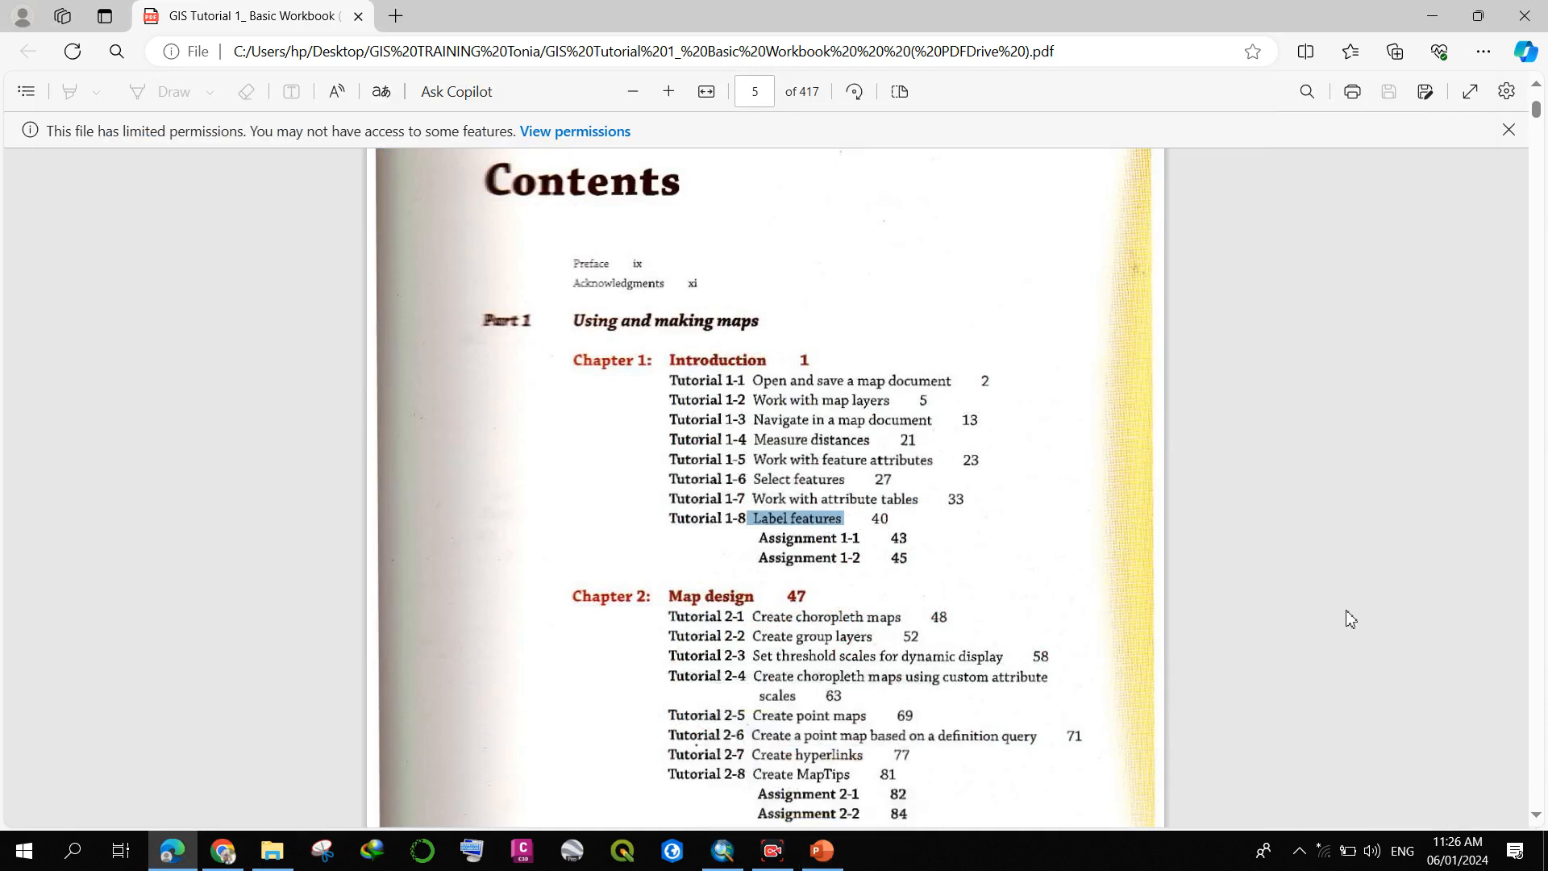
left_click(723, 850)
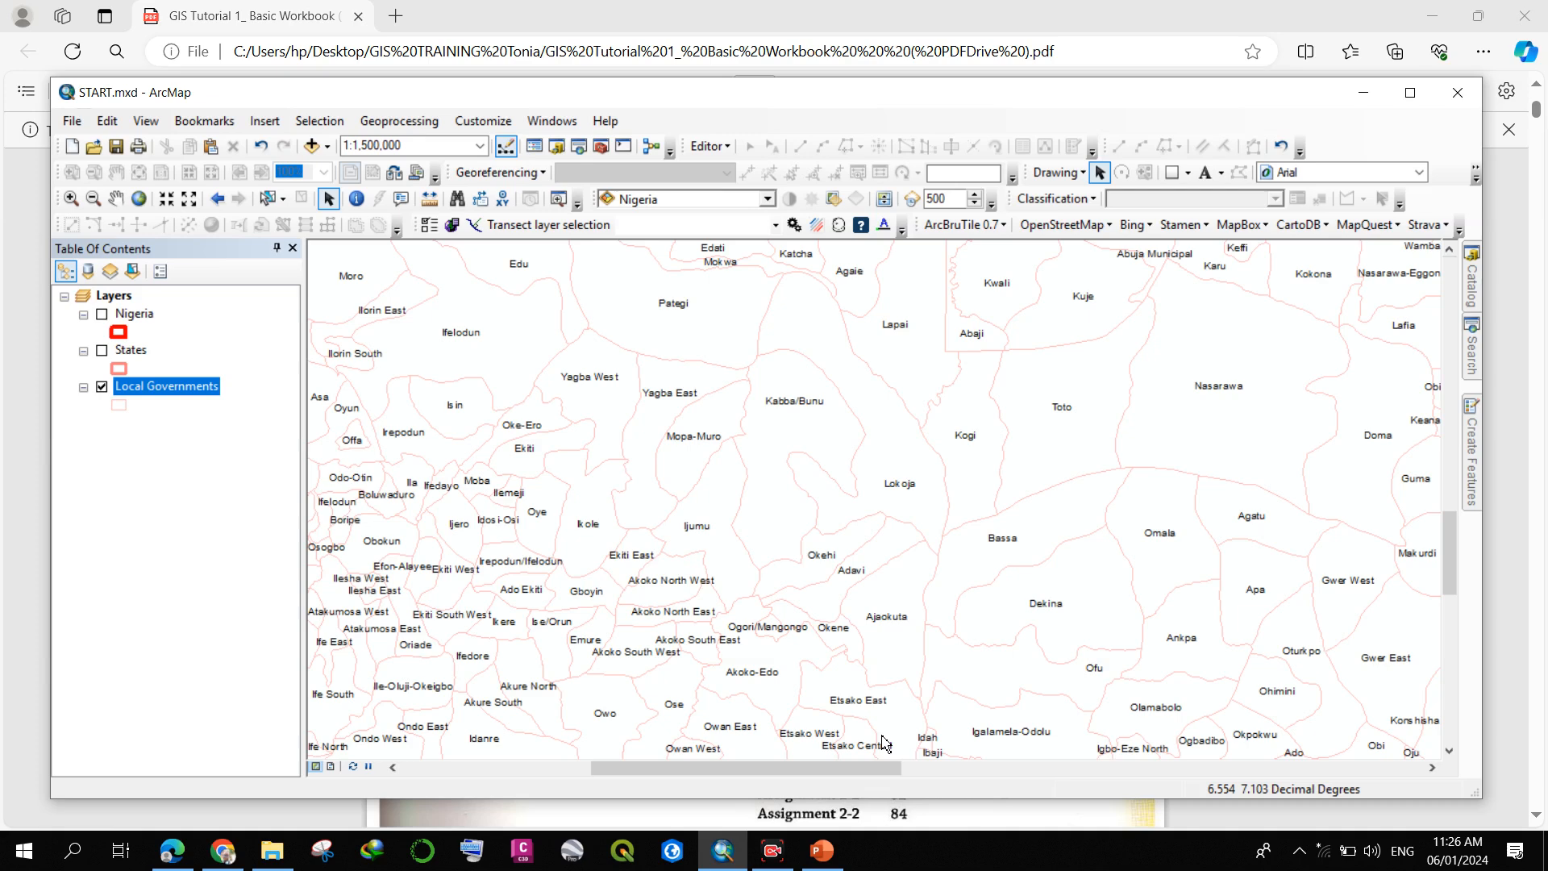
- Connect the computer to the secured iPhone Wi-Fi hotspot
left_click(1325, 852)
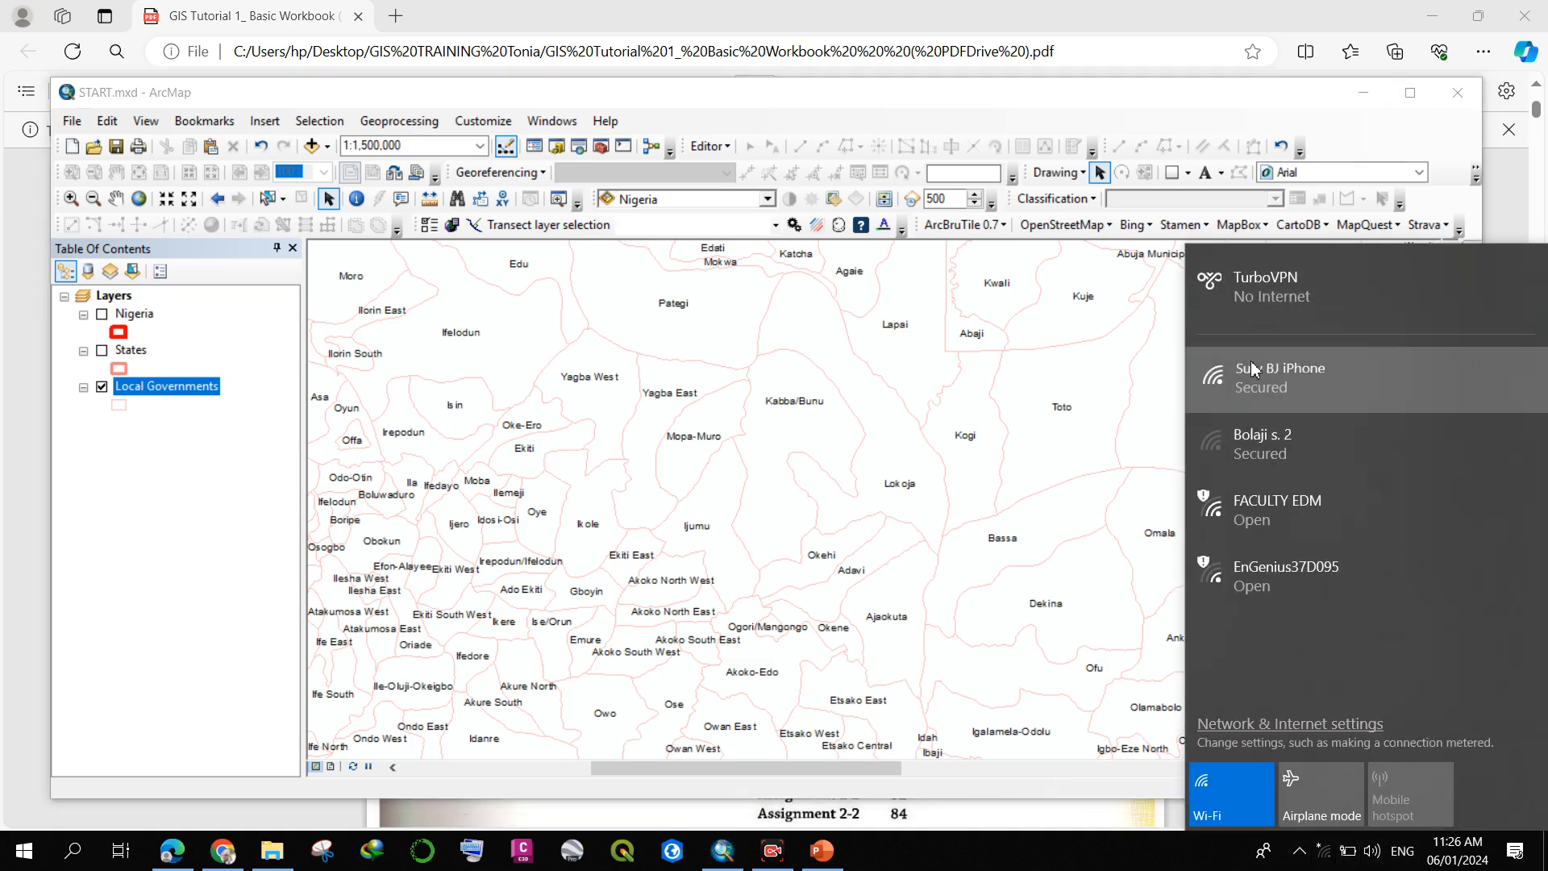
left_click(1370, 377)
left_click(1404, 466)
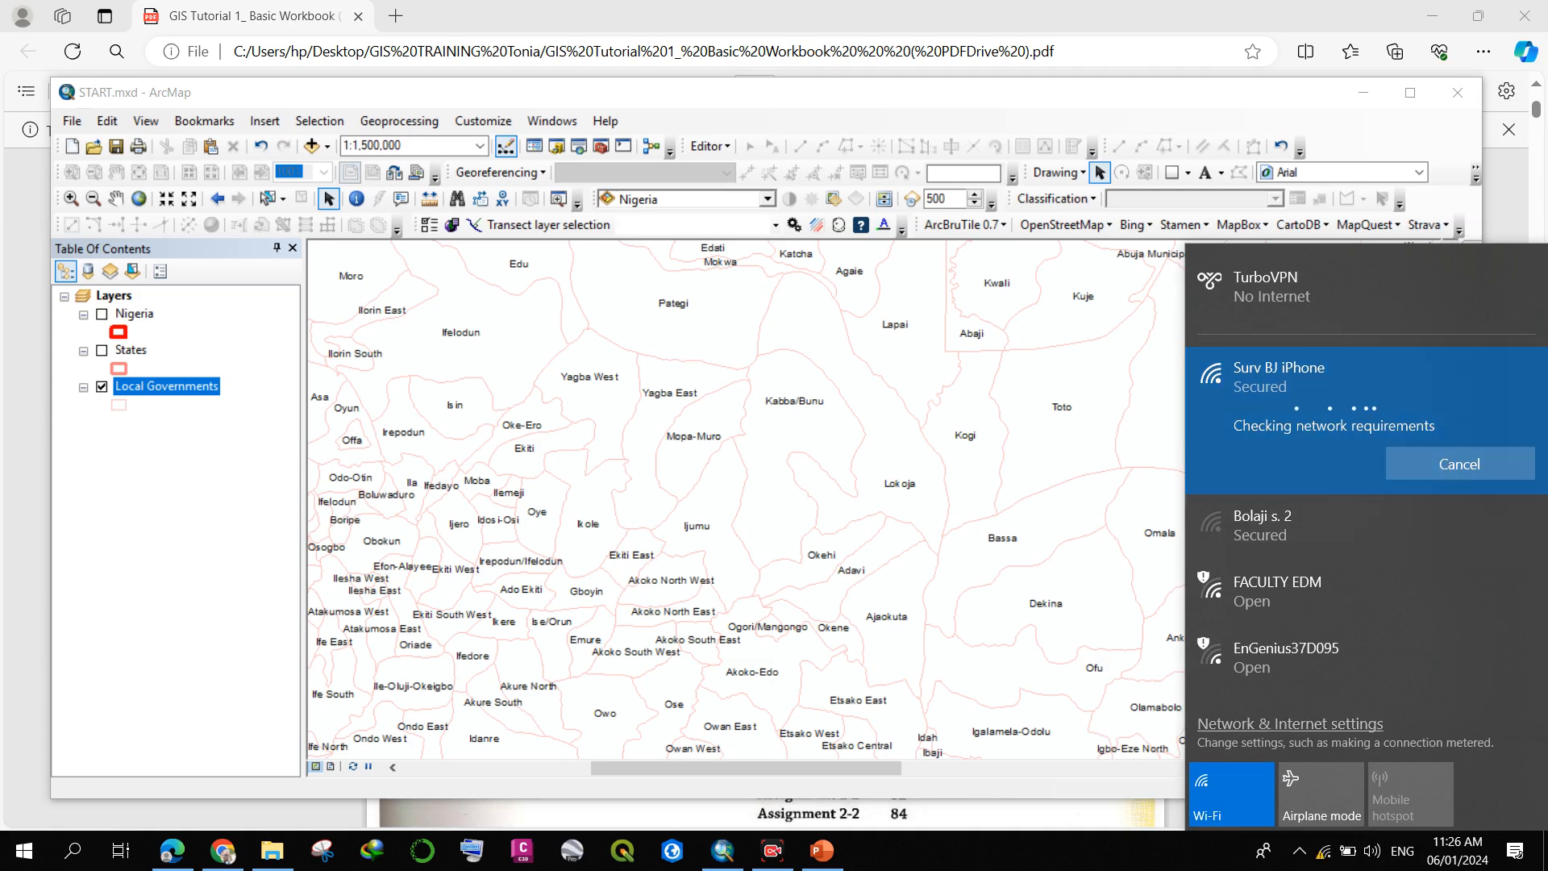
- Close the network list and the connection redirect page in Chrome, and switch back to ArcMap
left_click(1083, 855)
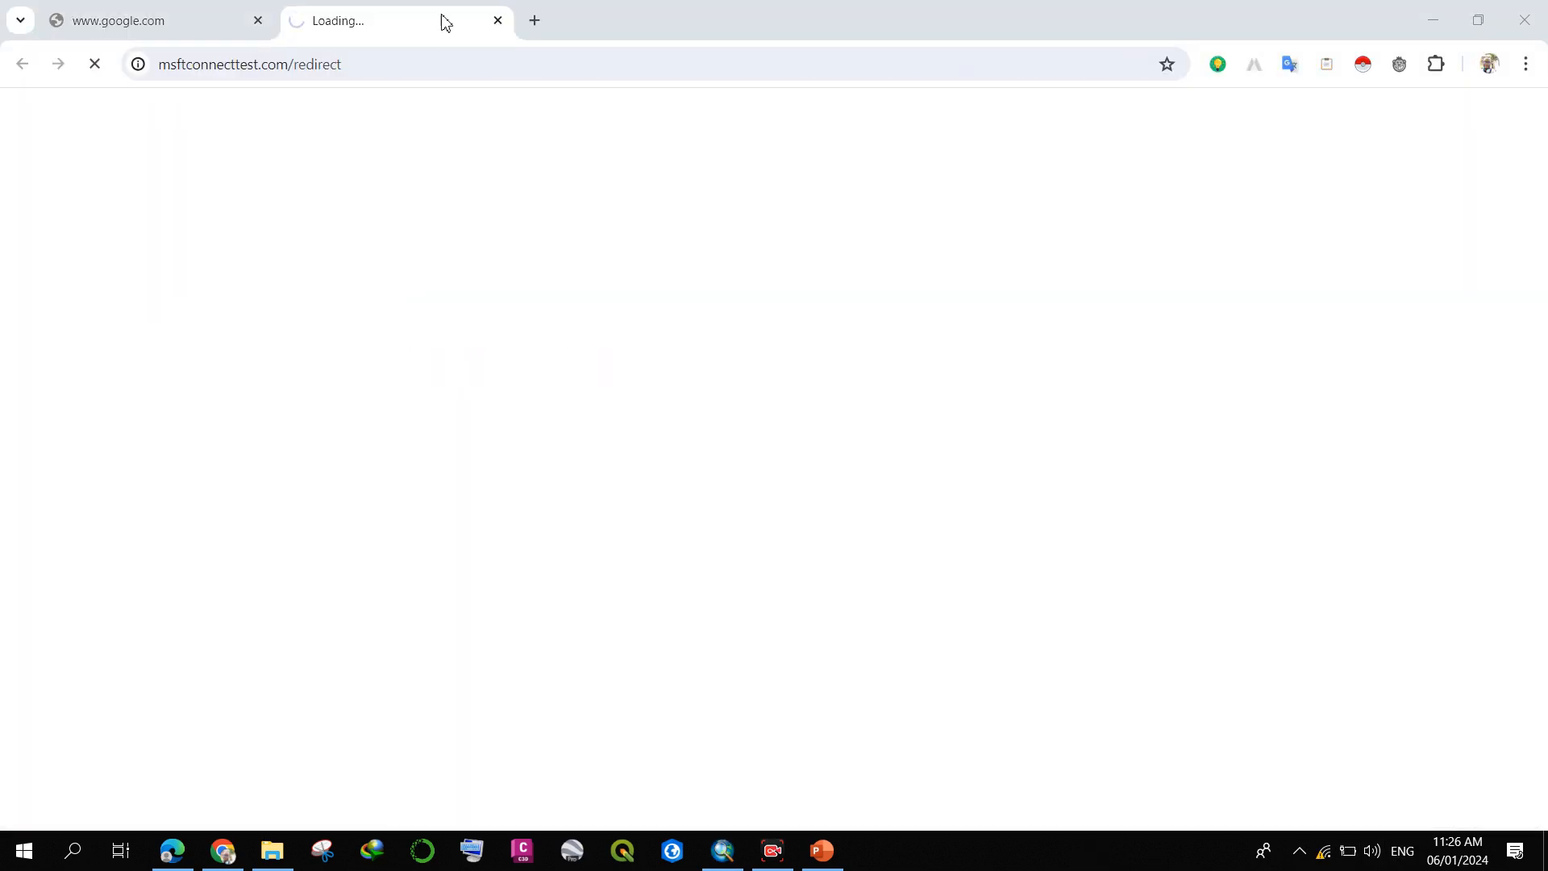
left_click(494, 26)
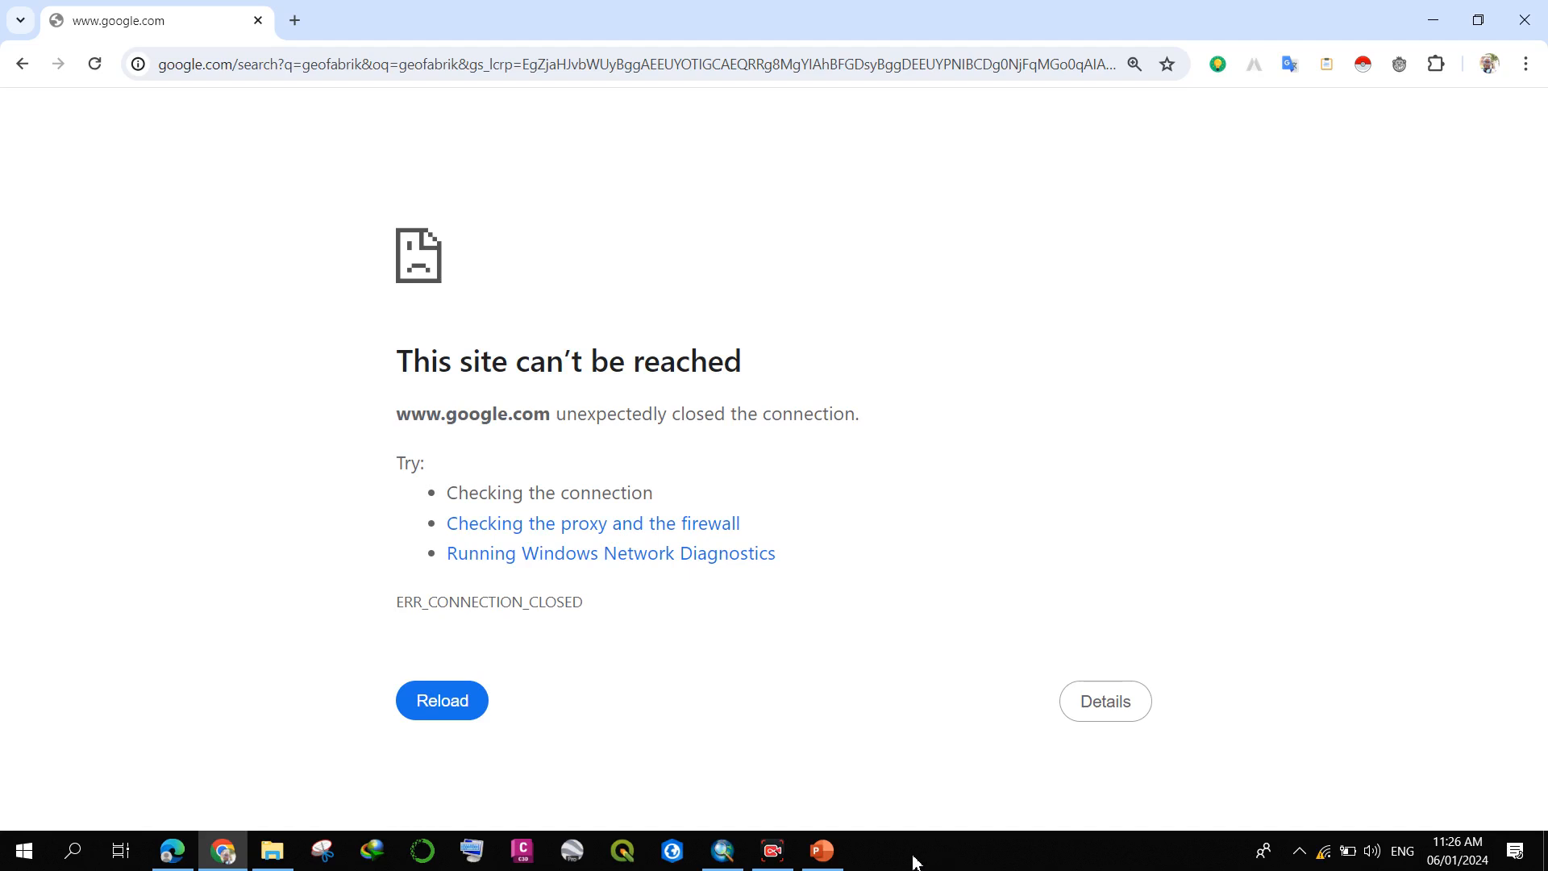
left_click(722, 851)
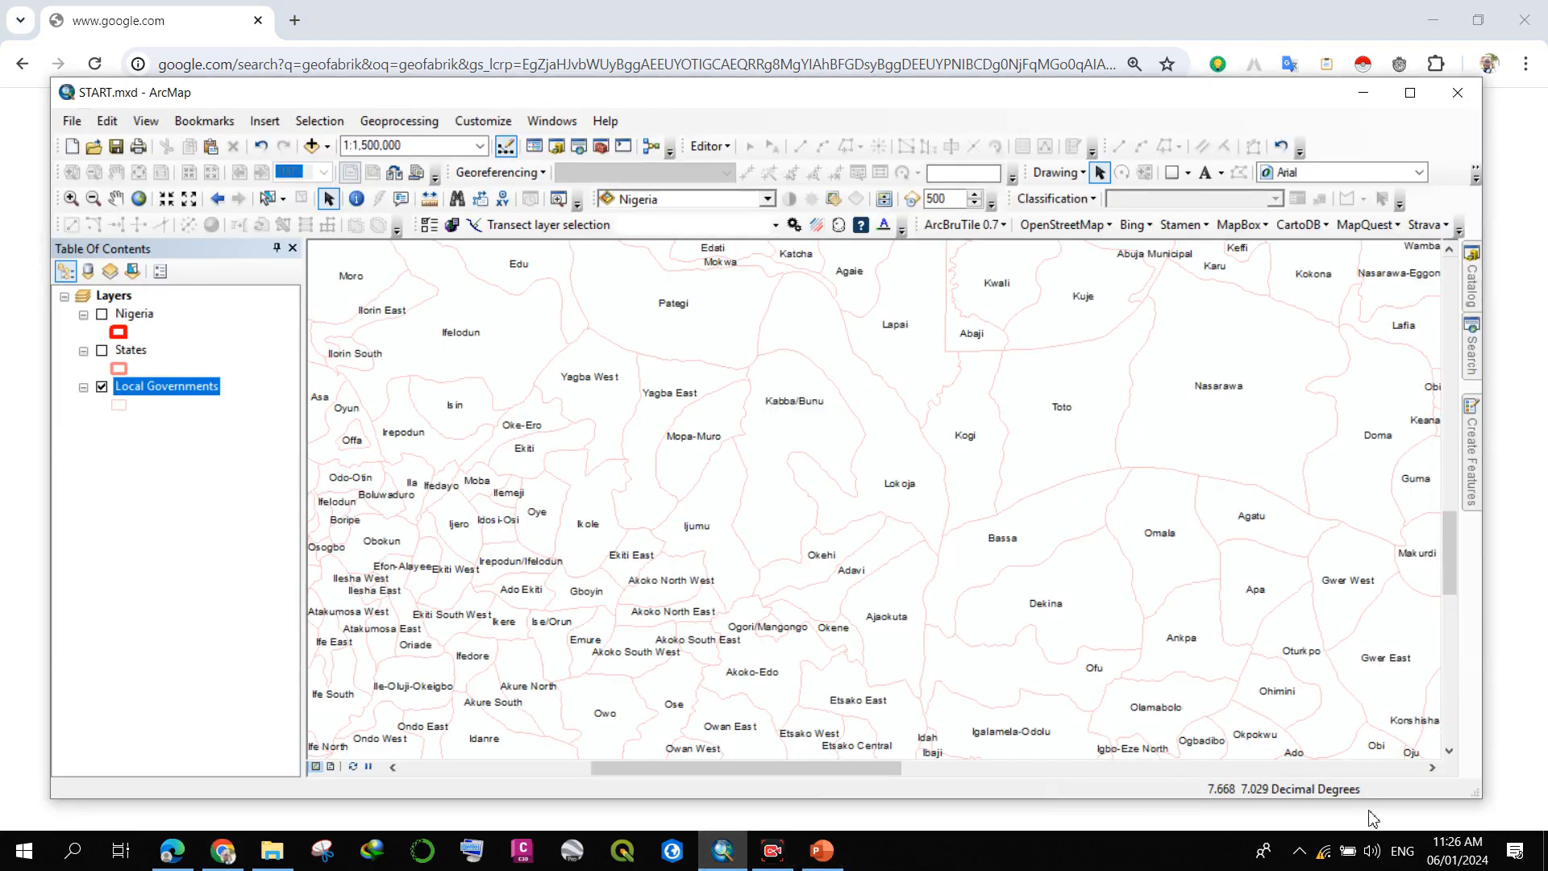